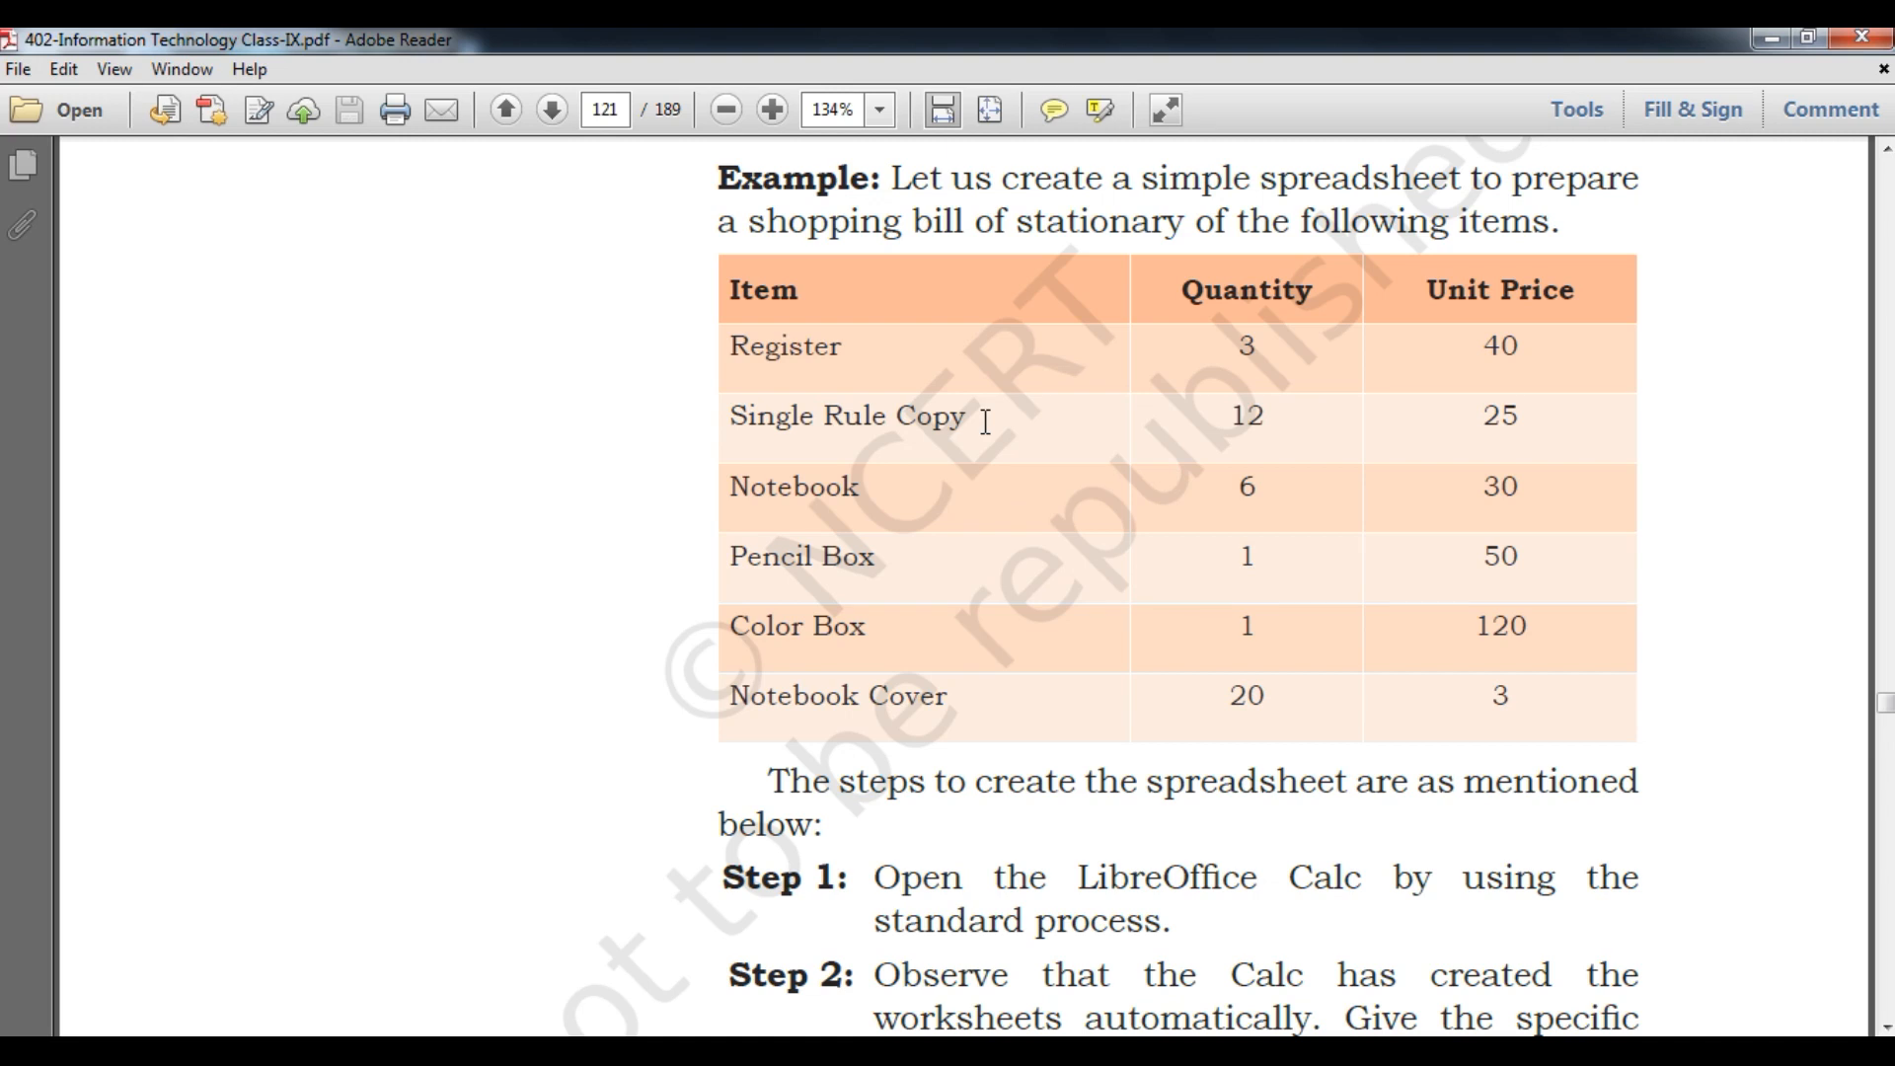
- Read through the stationery shopping bill example in the textbook PDF, including its item table and Steps 1 to 3
scroll(1066, 634, "down", 1)
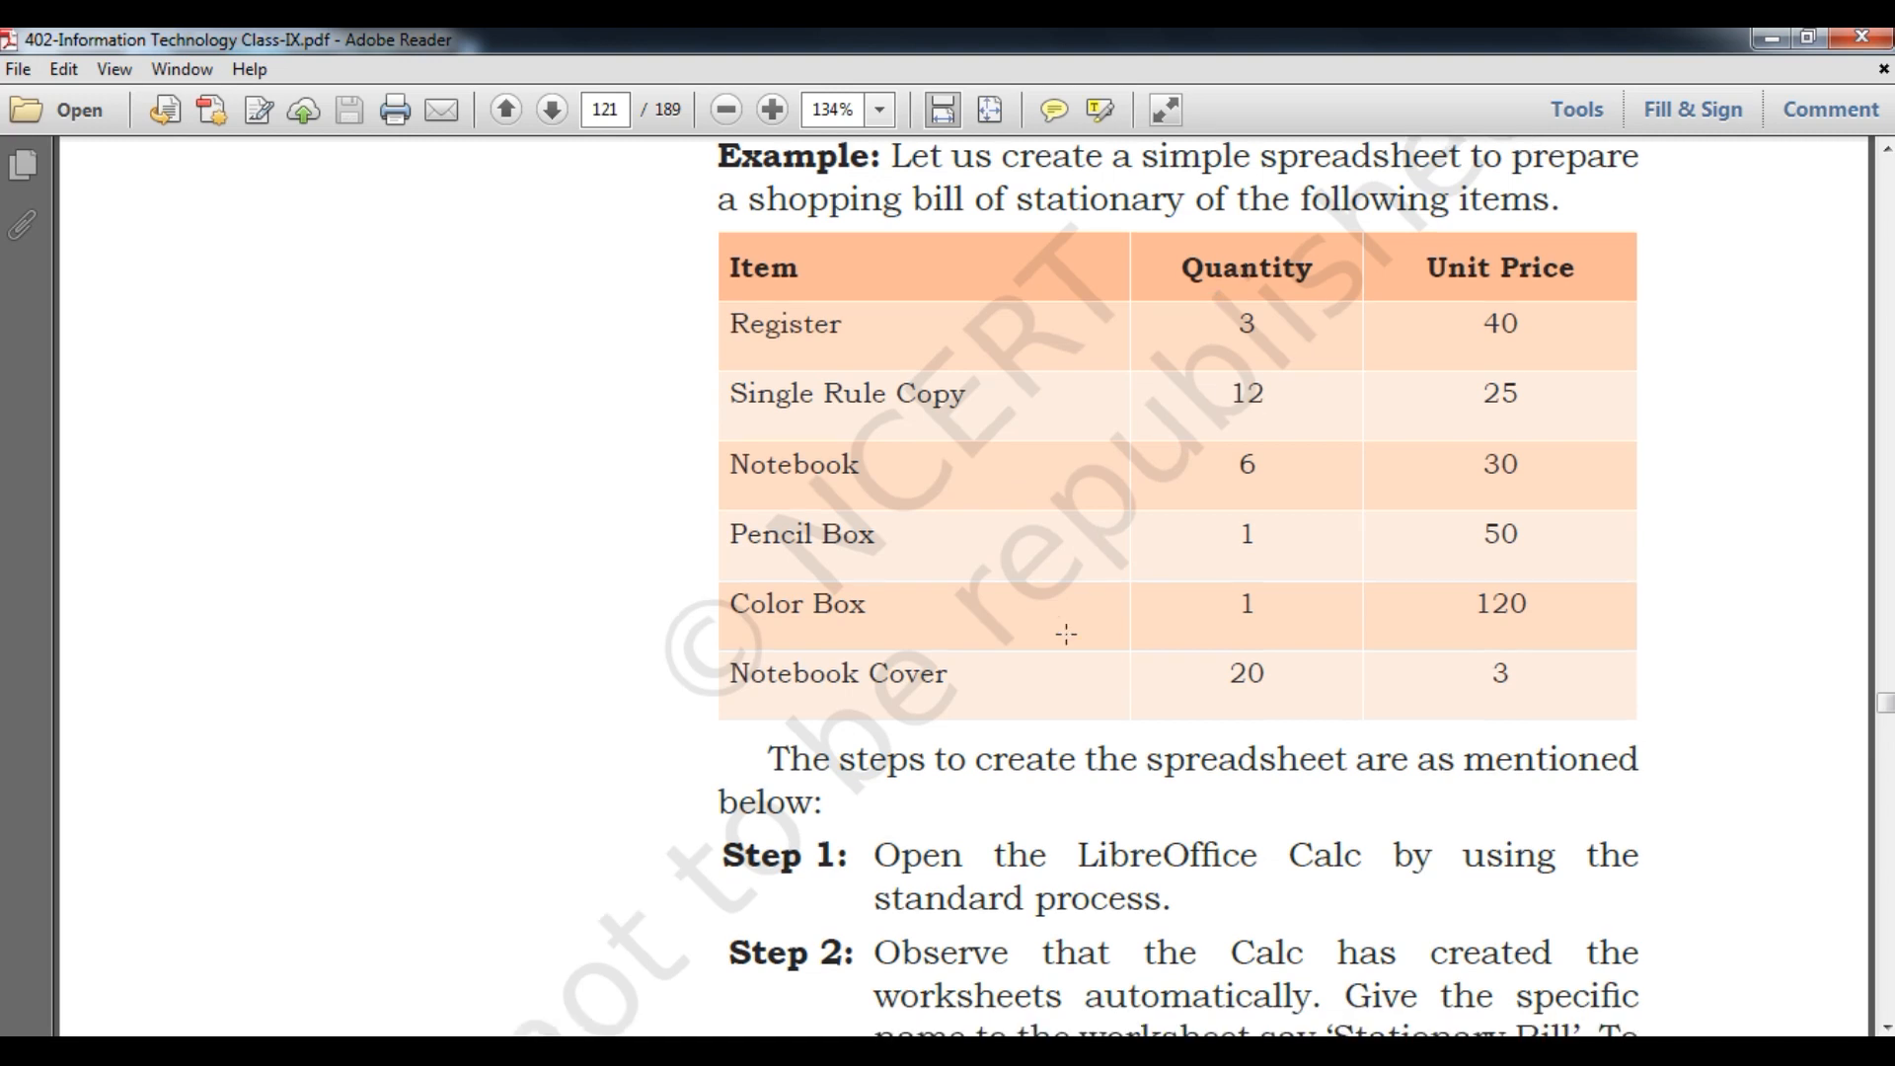
scroll(1066, 634, "down", 6)
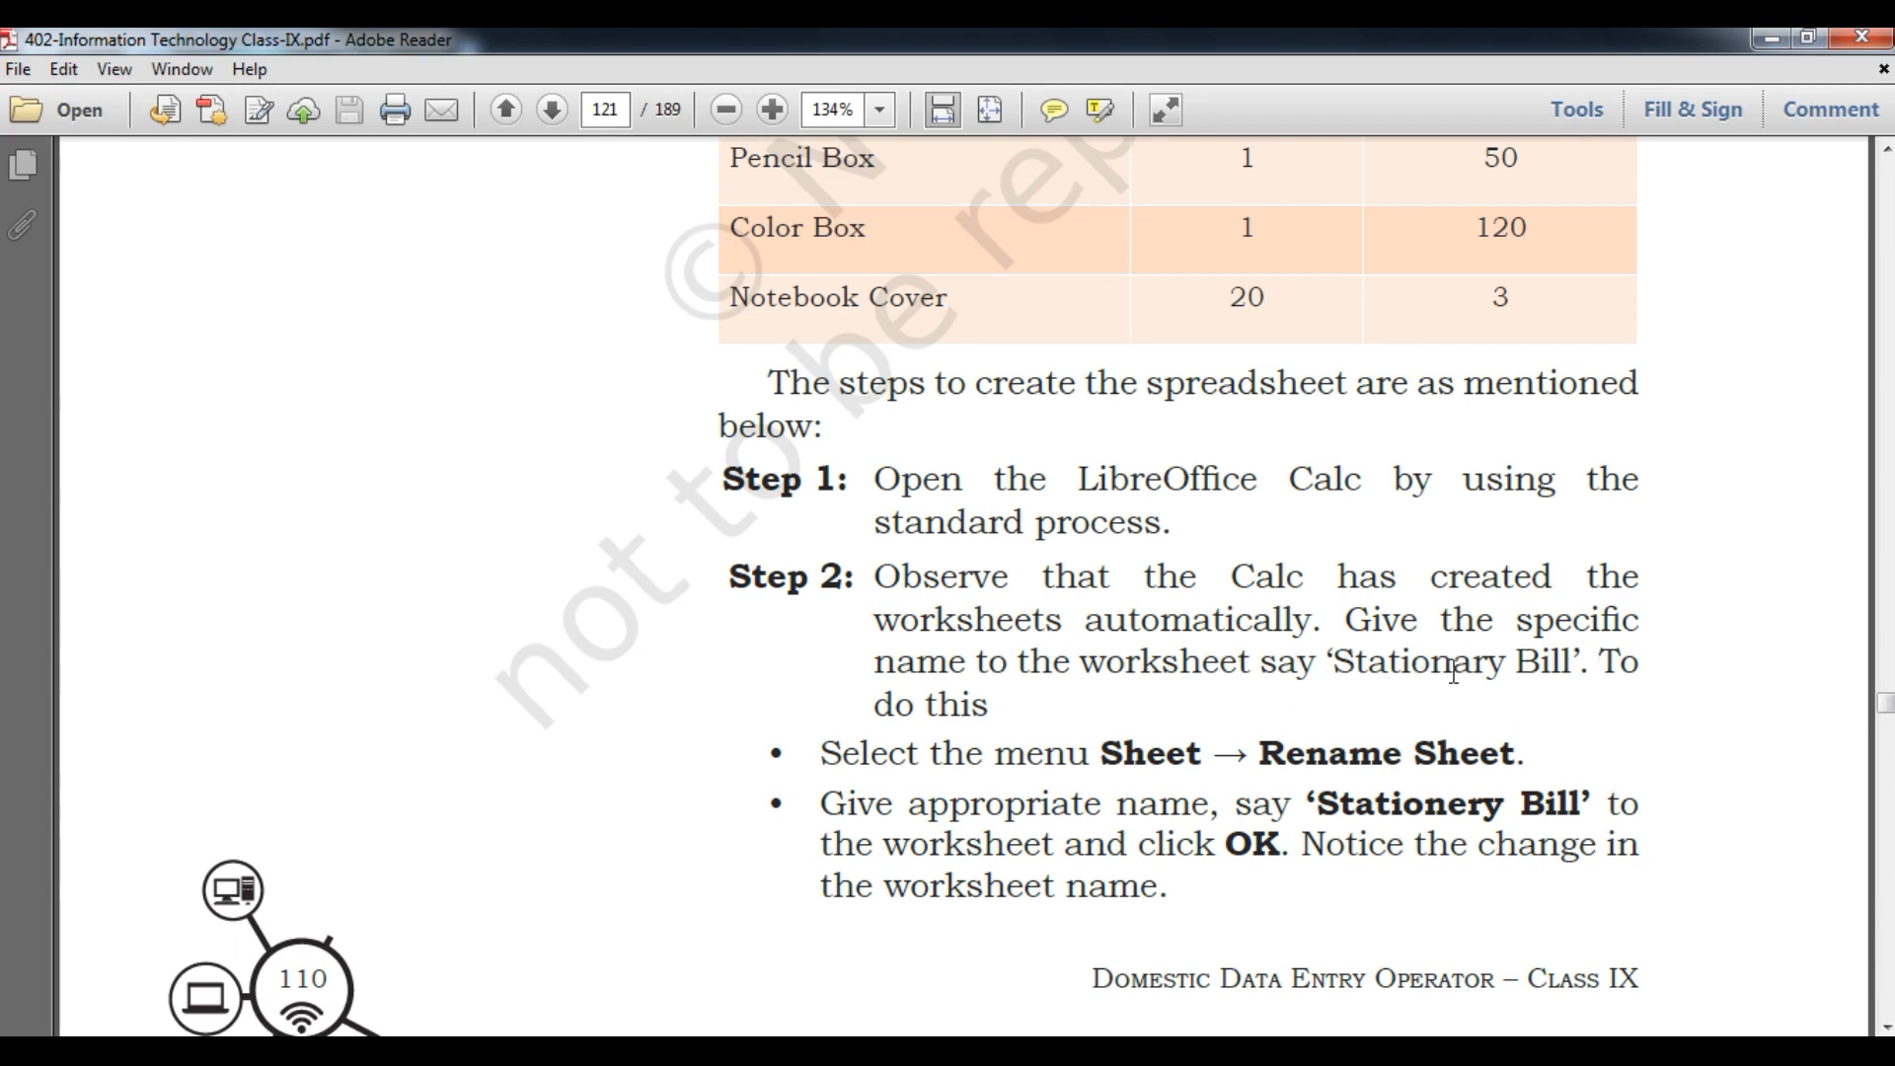
scroll(1453, 675, "down", 5)
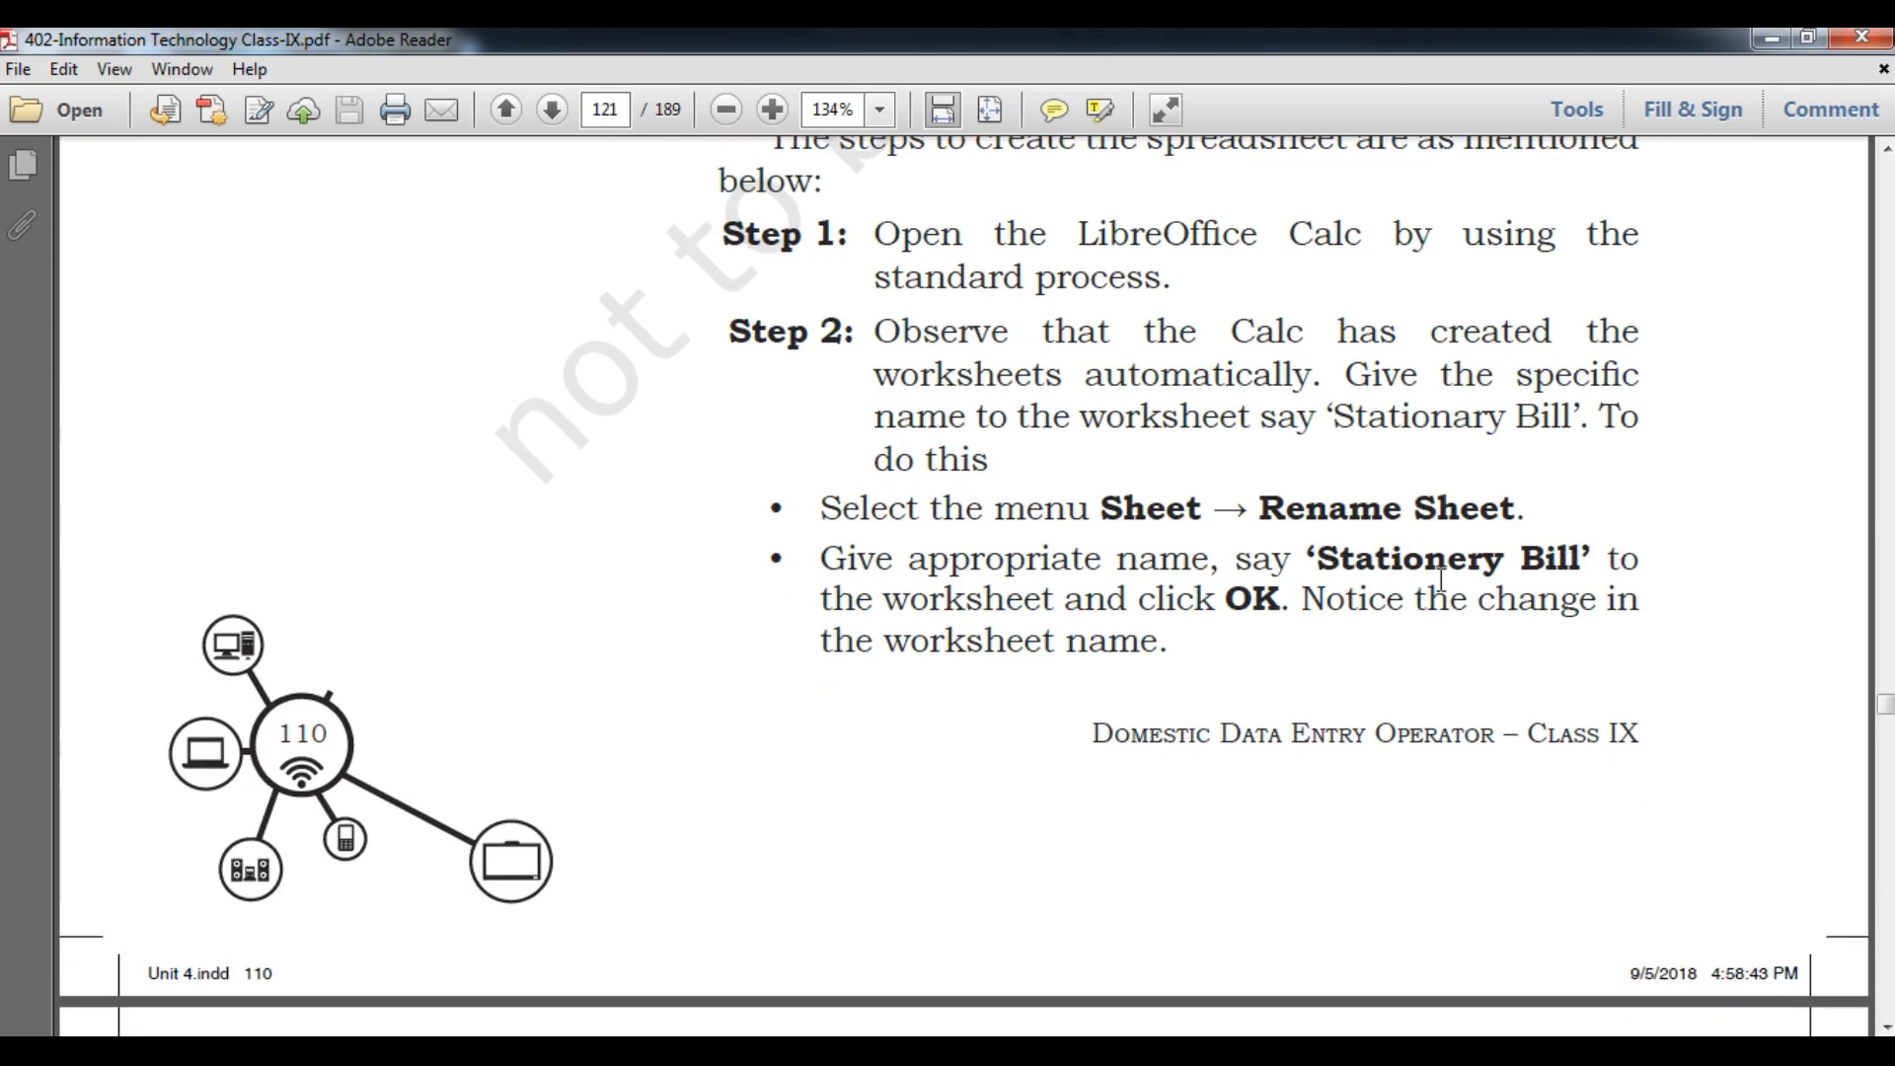
scroll(1238, 566, "down", 2)
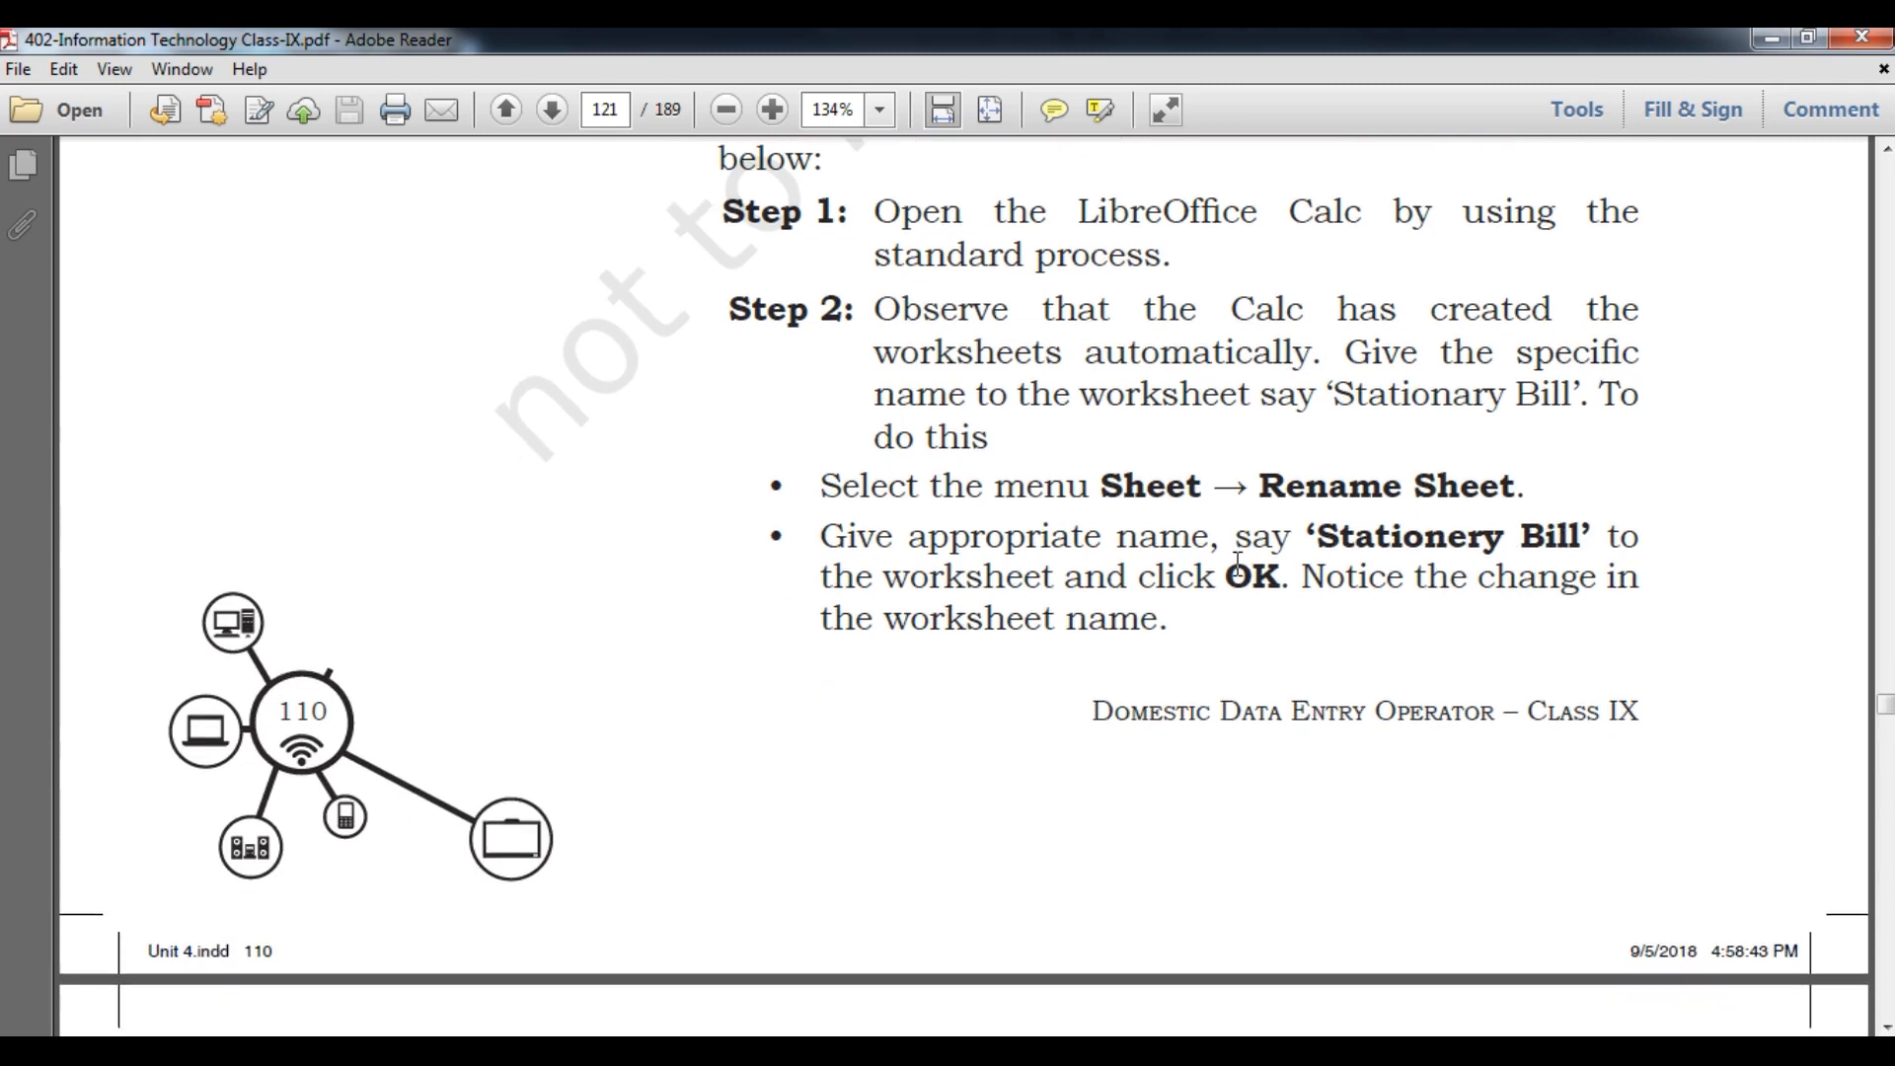
scroll(1238, 565, "down", 20)
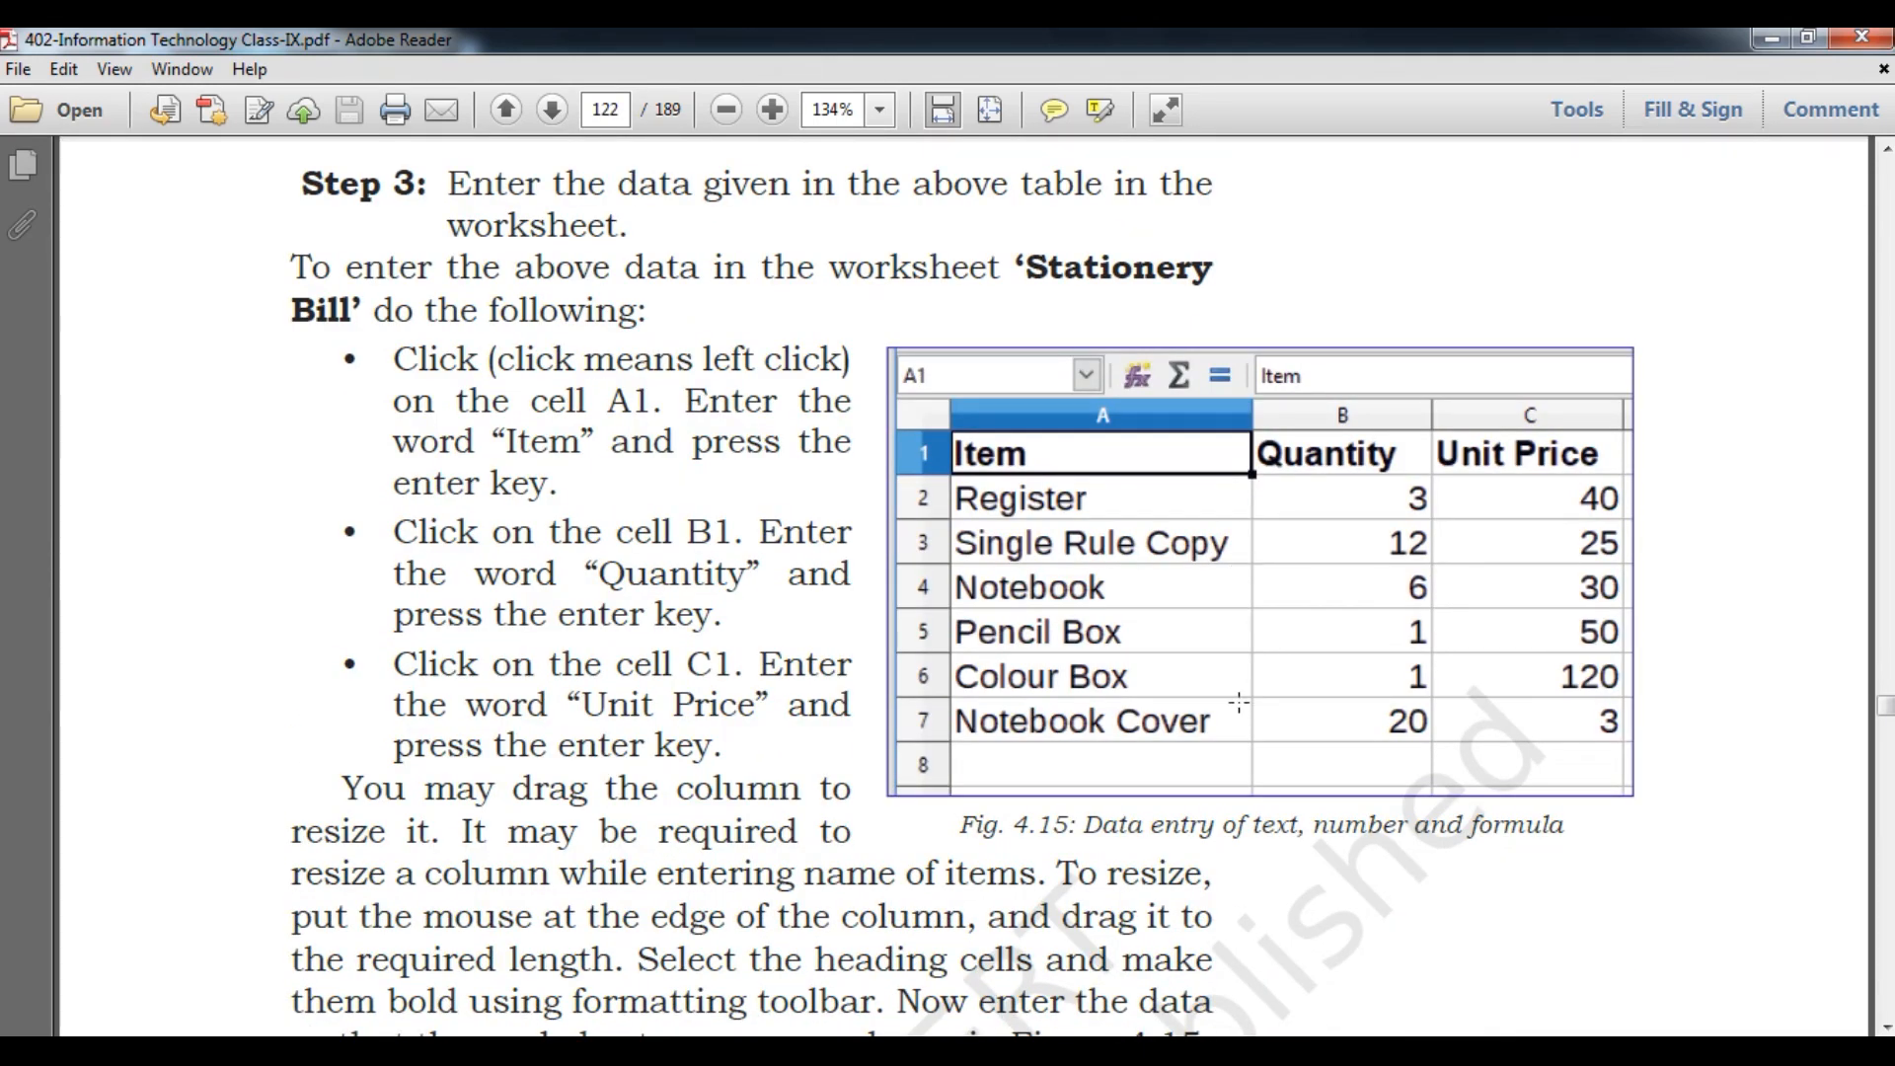
scroll(1239, 702, "up", 20)
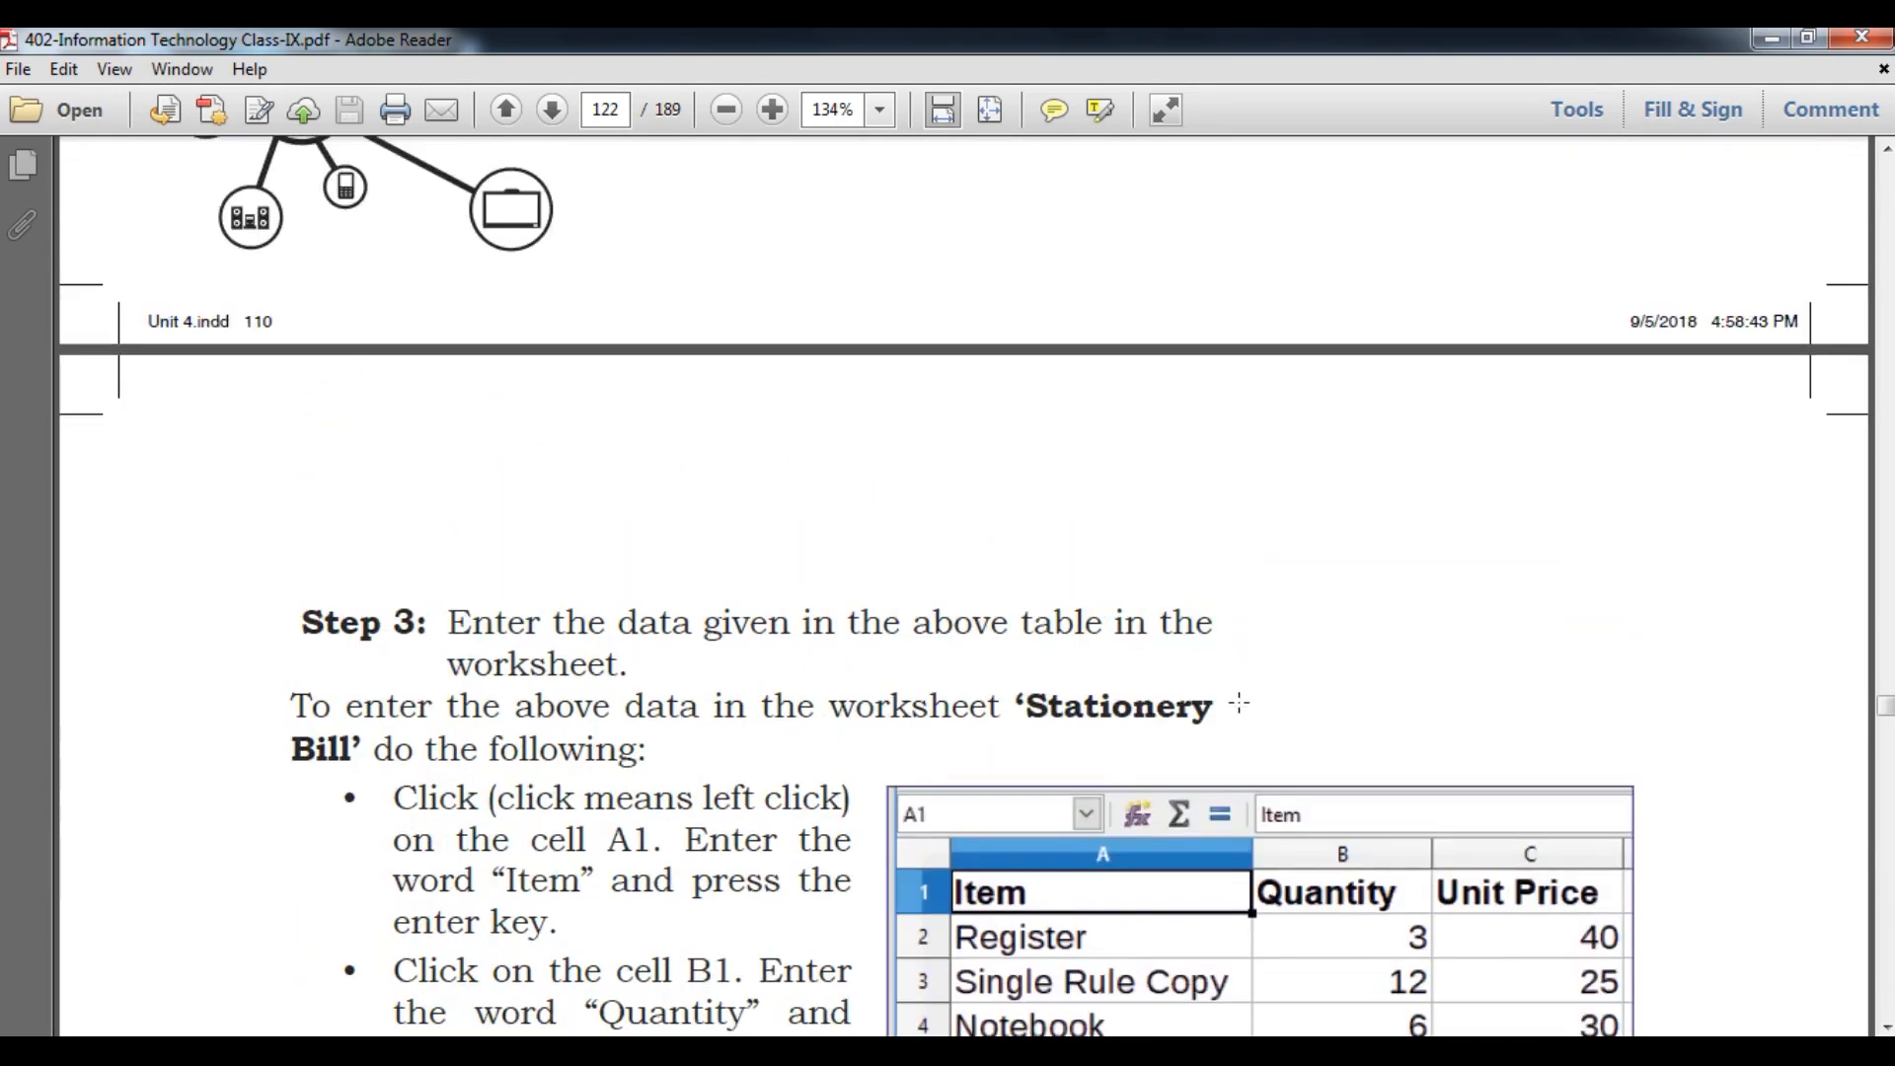
scroll(1239, 702, "up", 10)
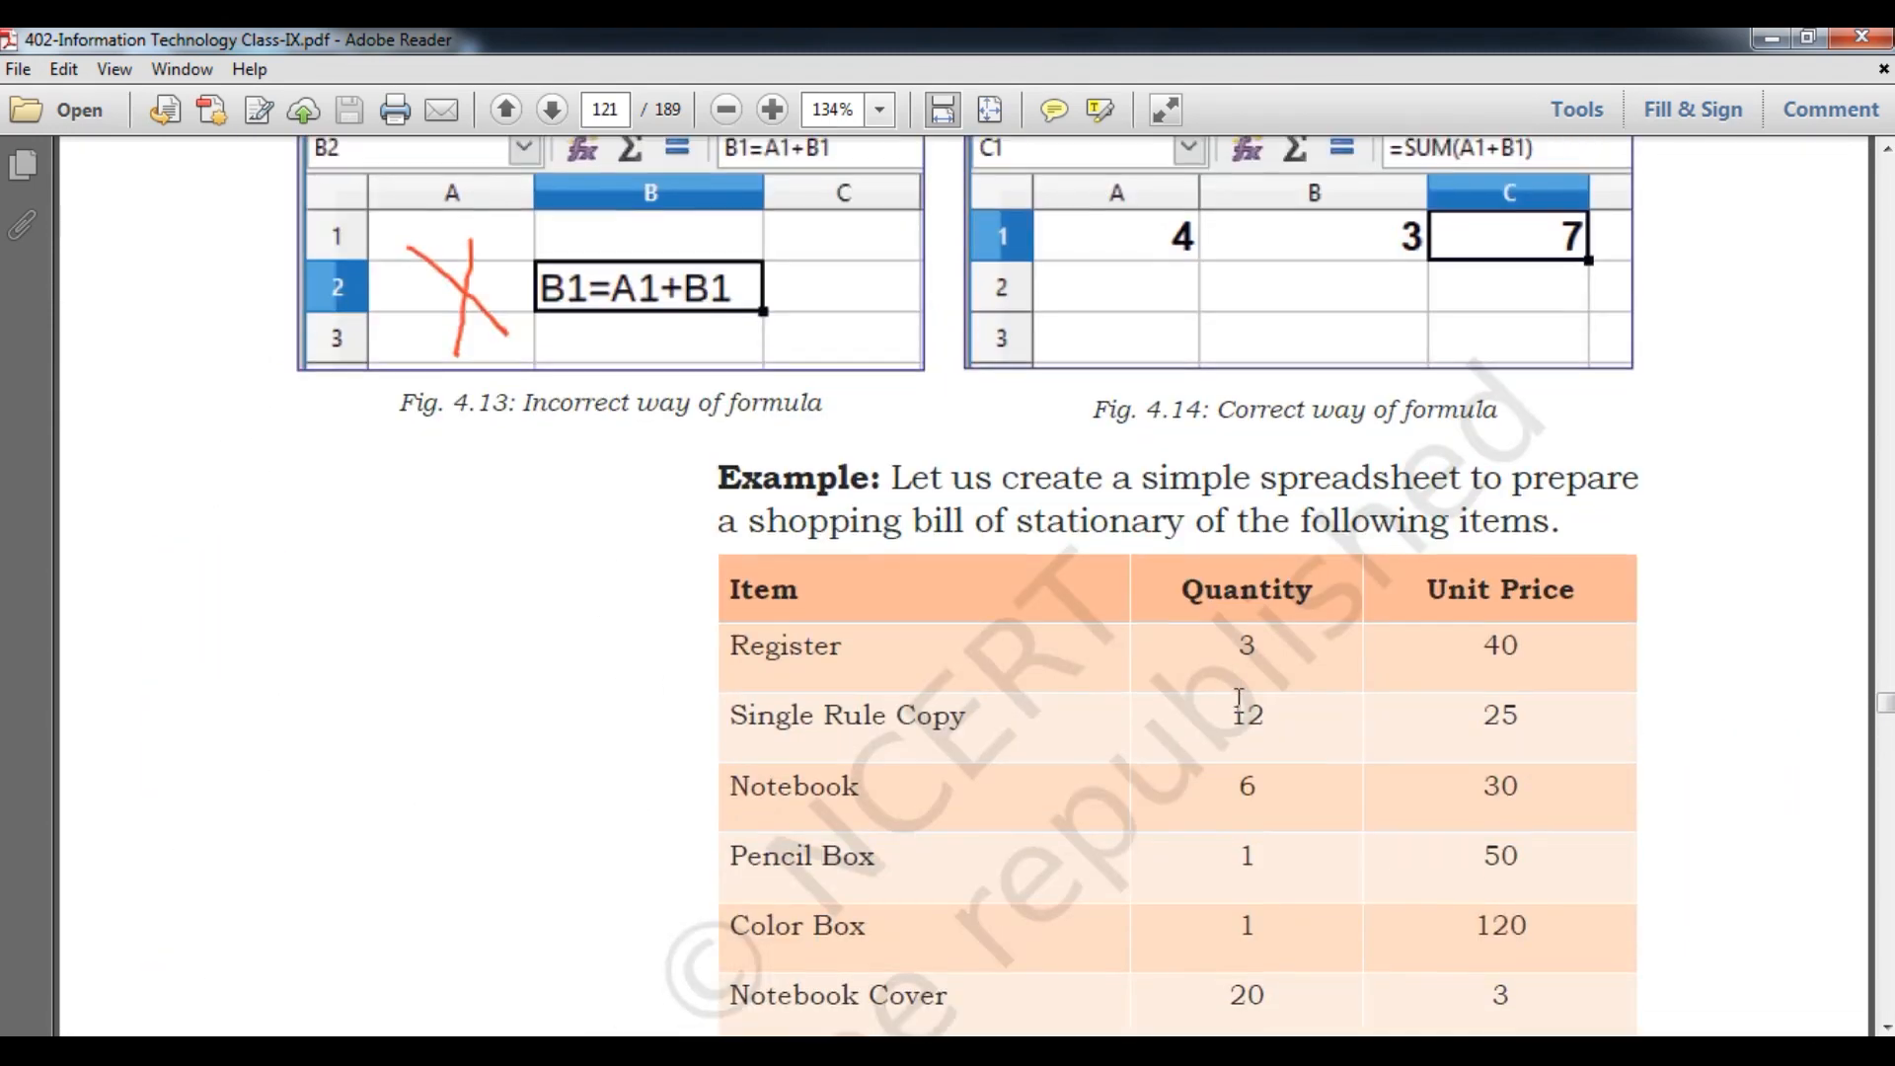
scroll(1238, 702, "down", 1)
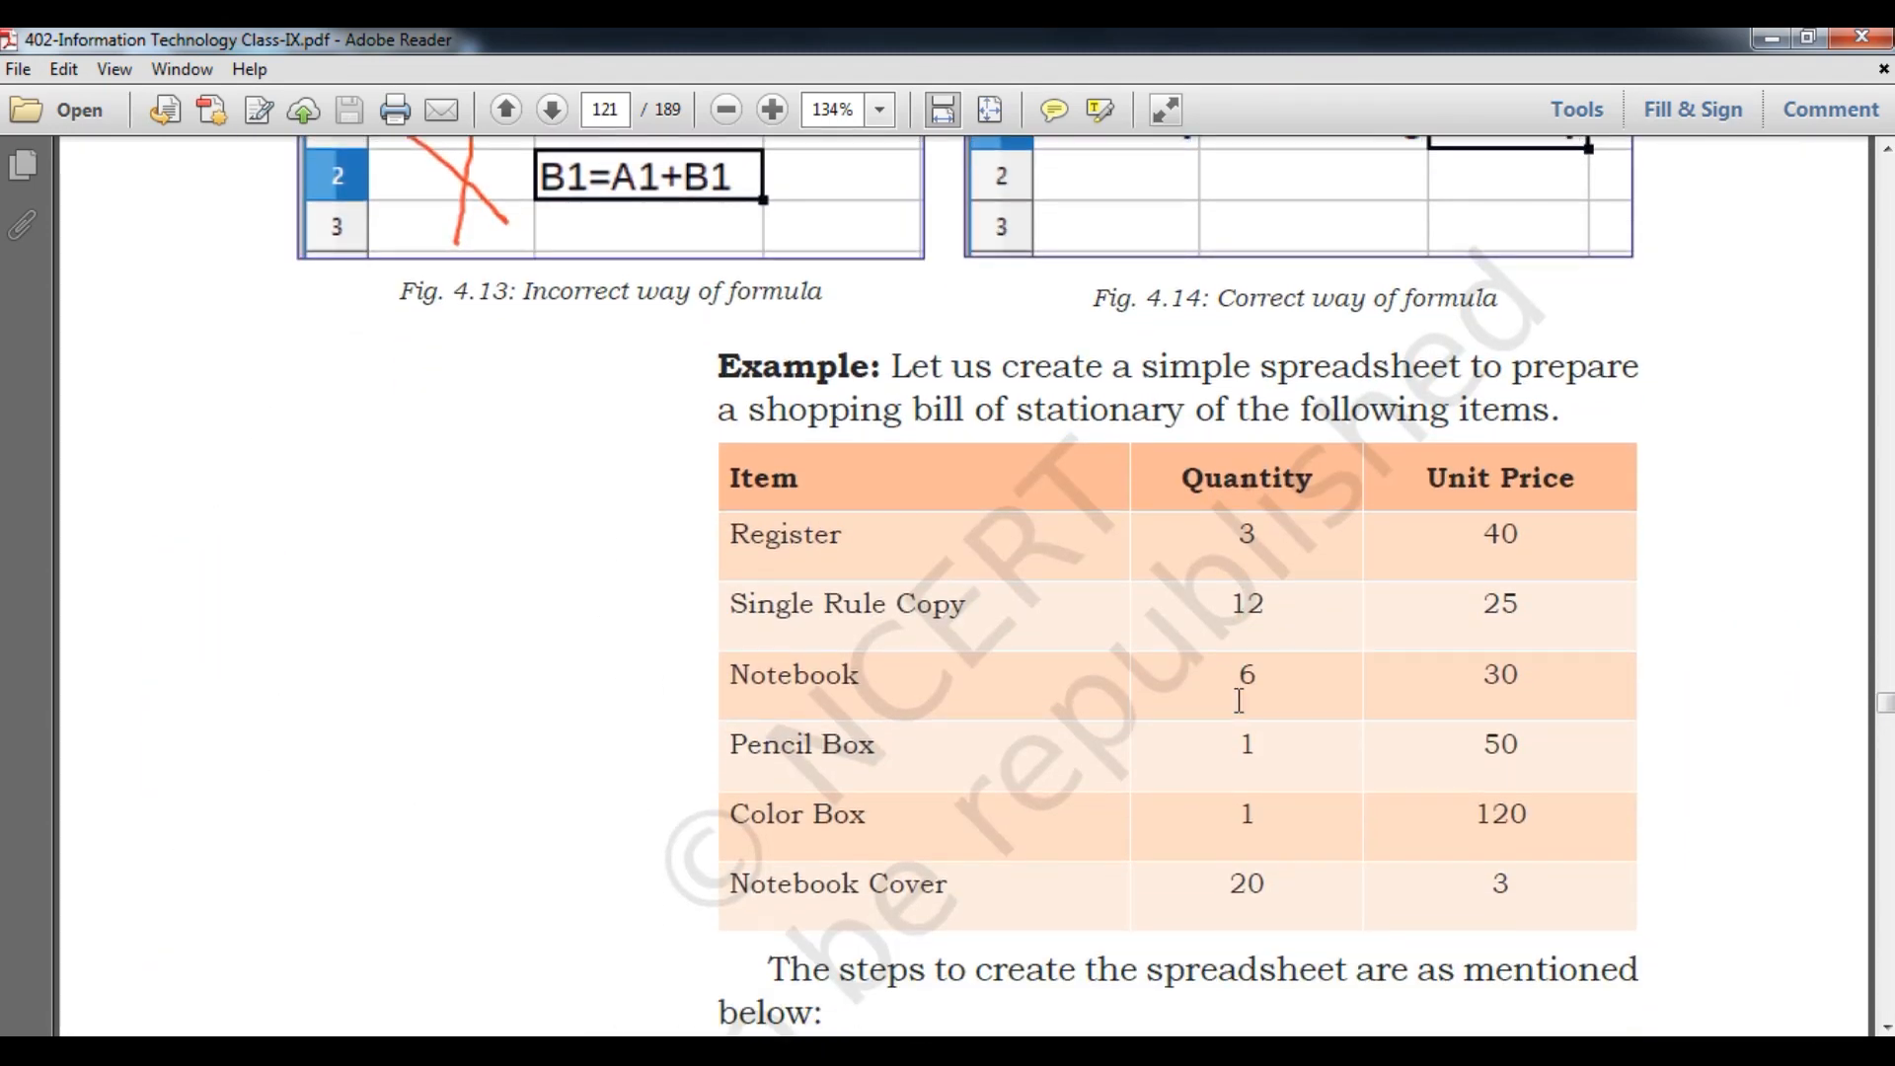
- Minimize the textbook PDF and launch OpenOffice Calc with a blank spreadsheet
left_click(1772, 42)
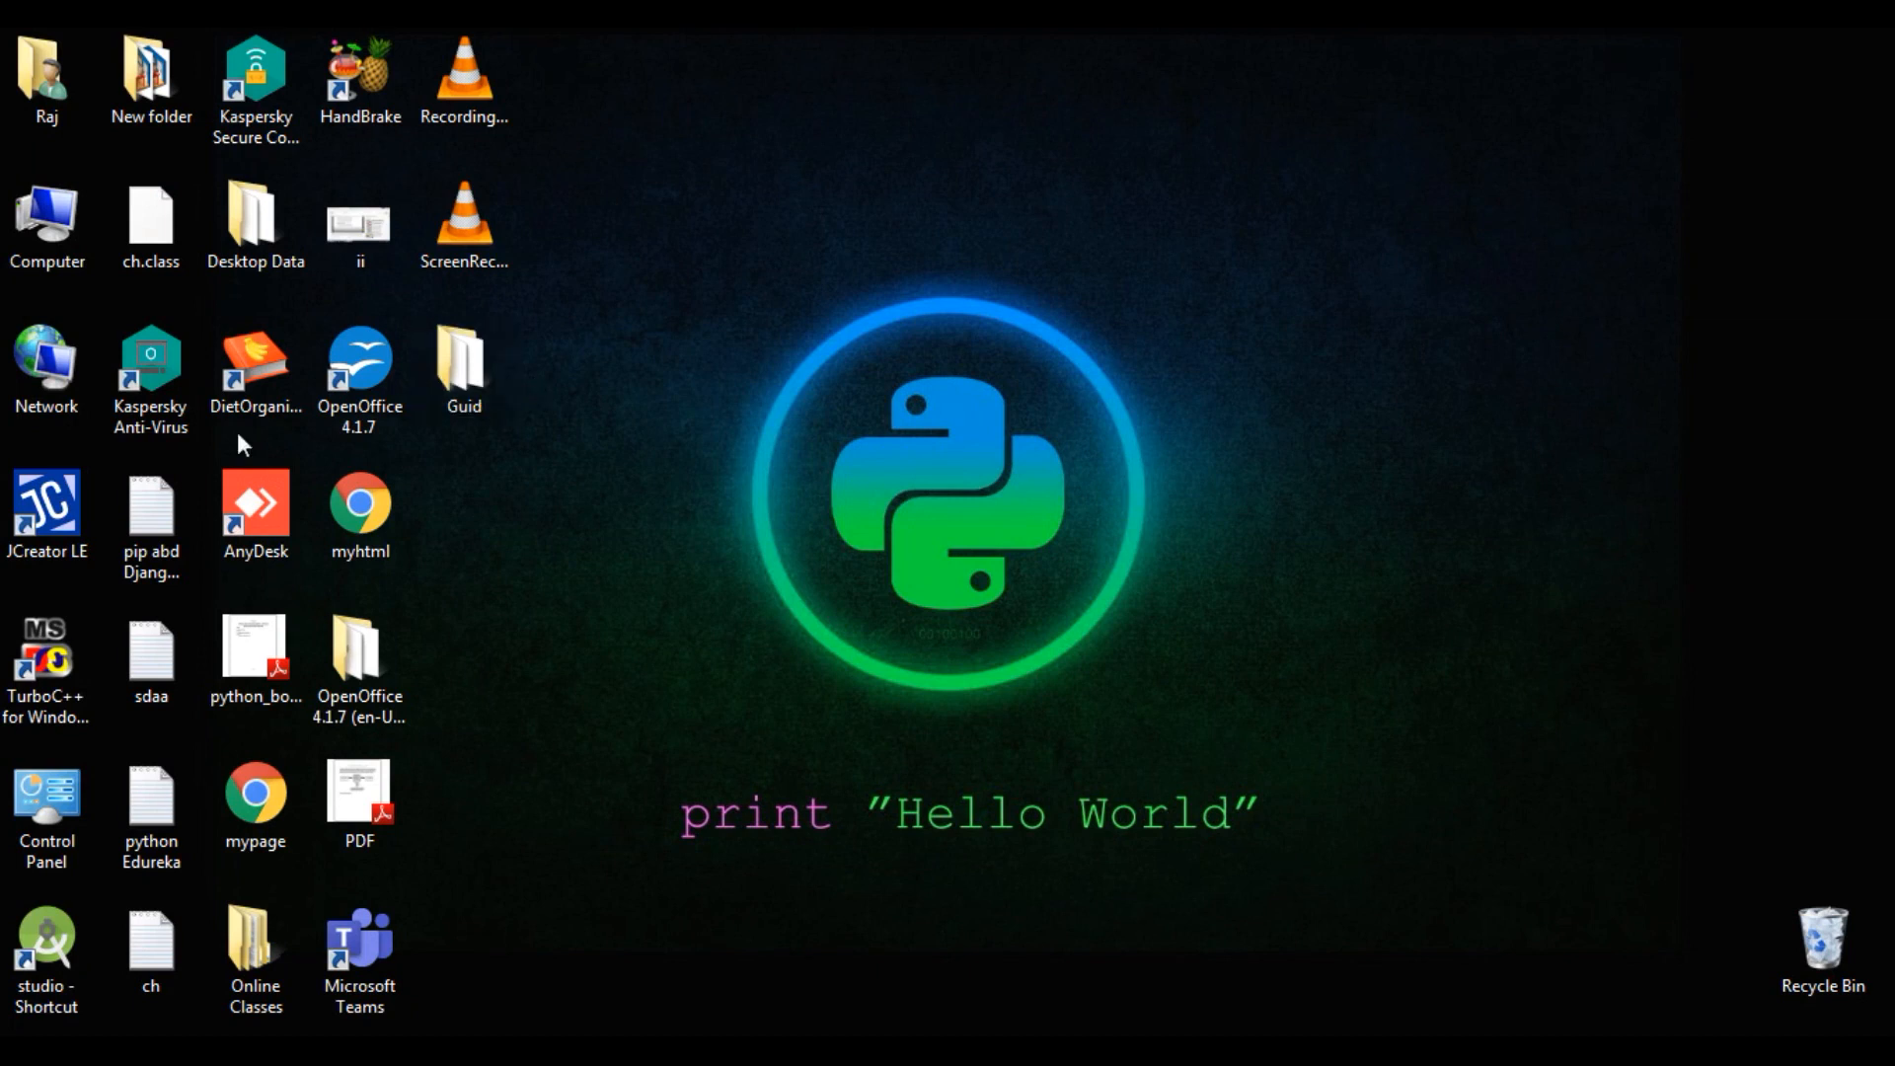
left_click(32, 1050)
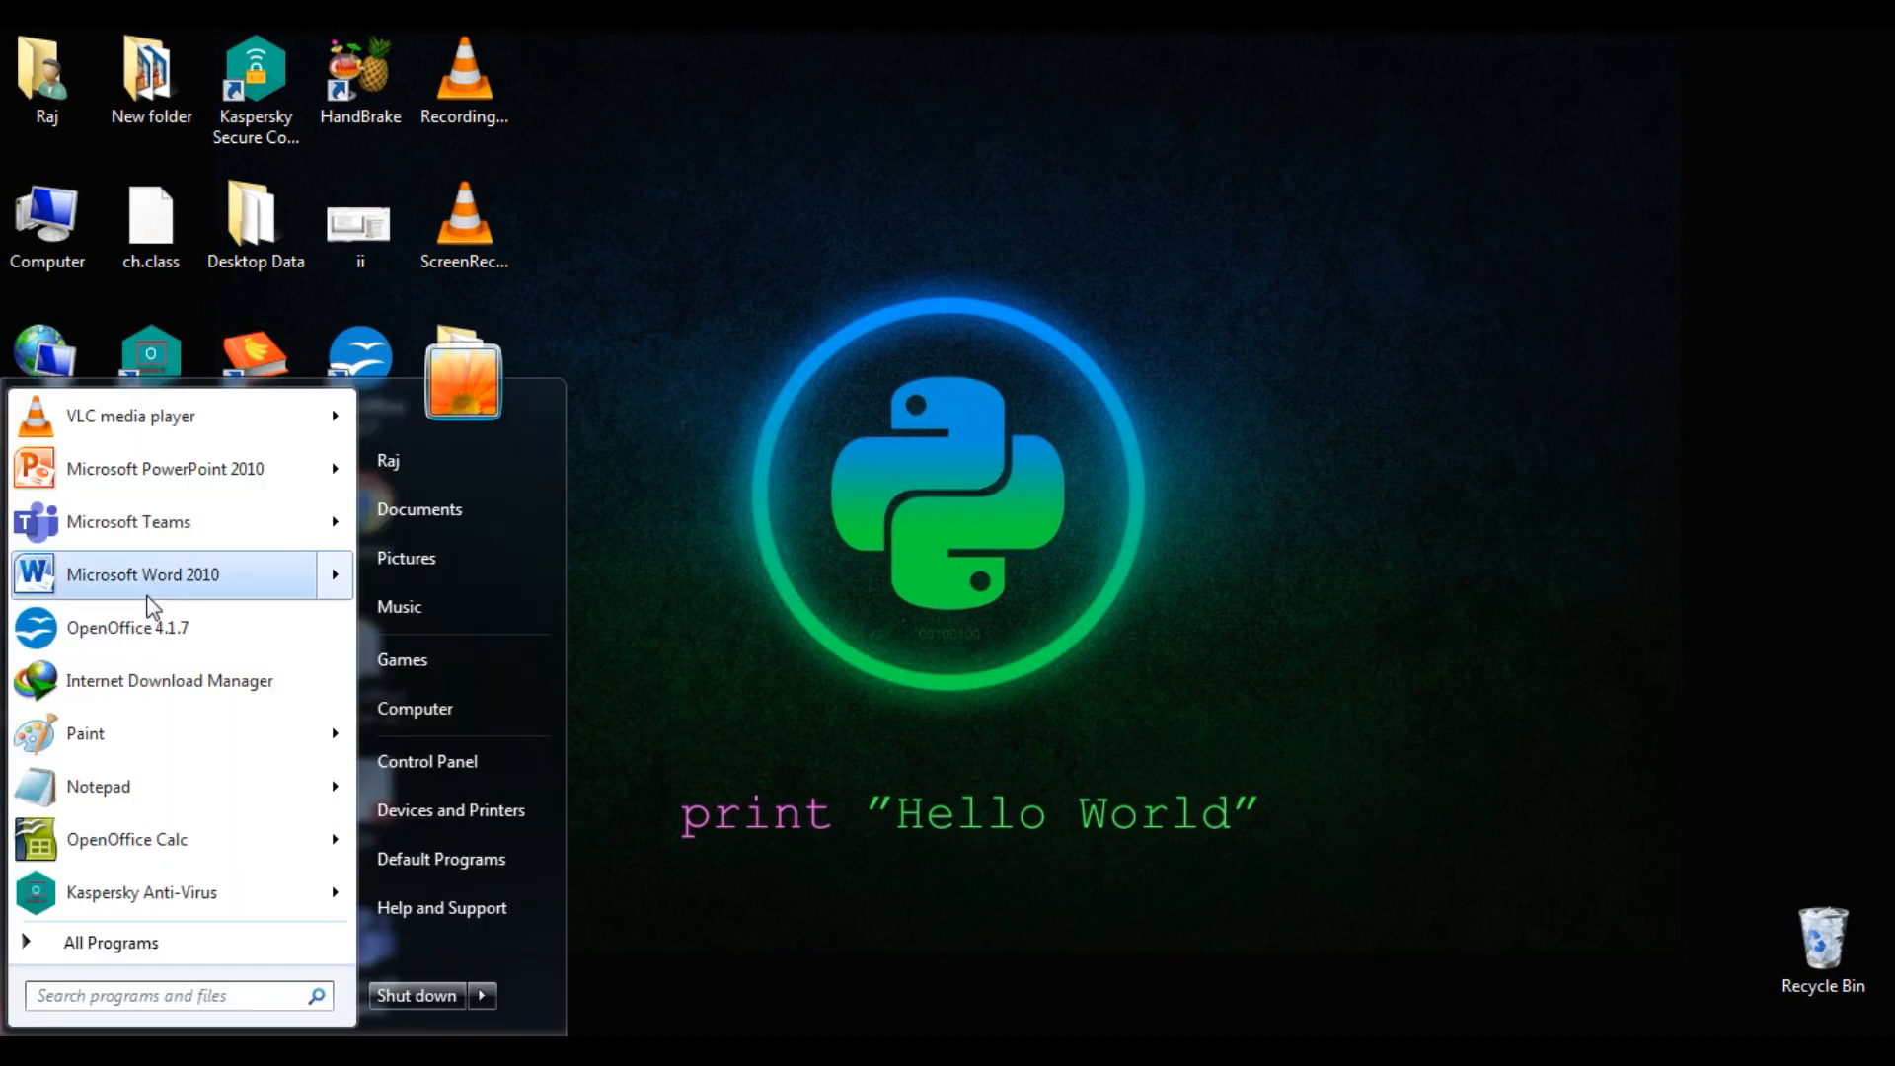
left_click(138, 855)
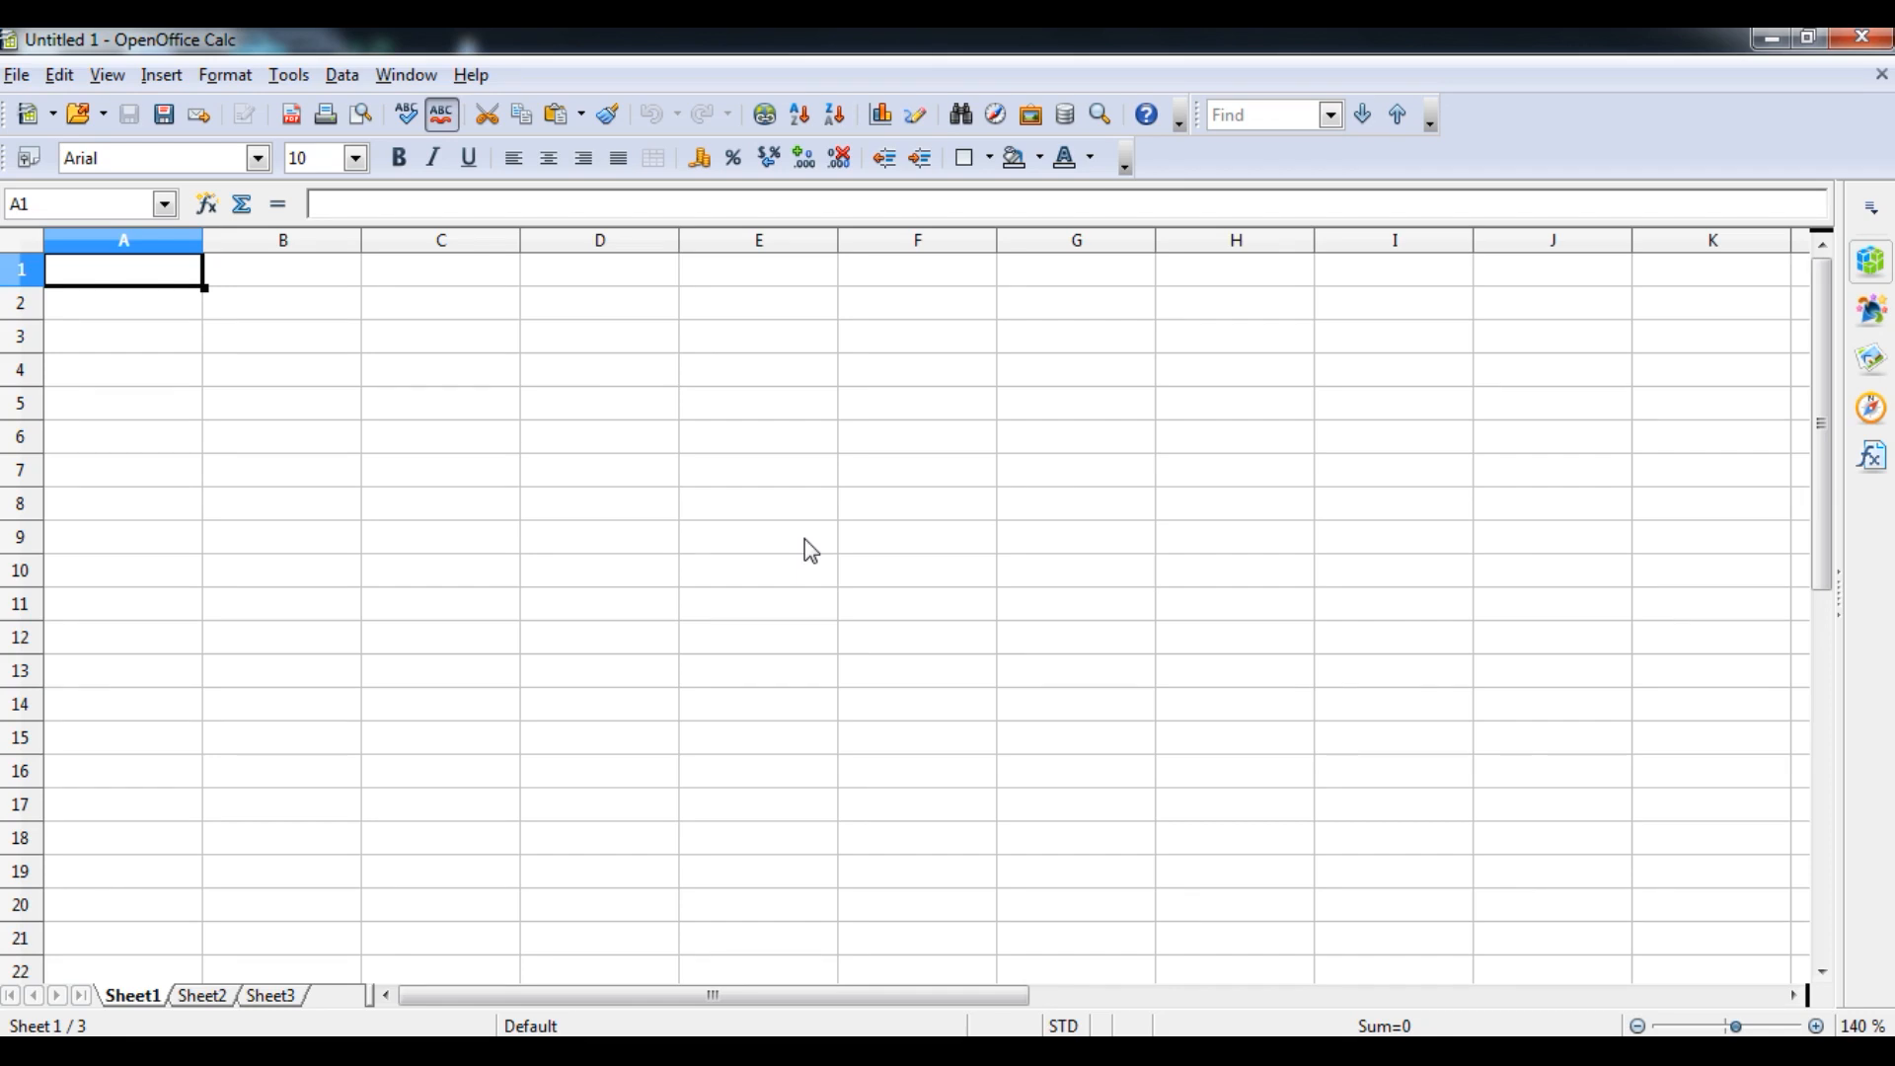
- Copy the Item, Quantity and Unit Price table from the 402-Information Technology Class-IX PDF and paste it at cell A1 in Calc
left_click(725, 1050)
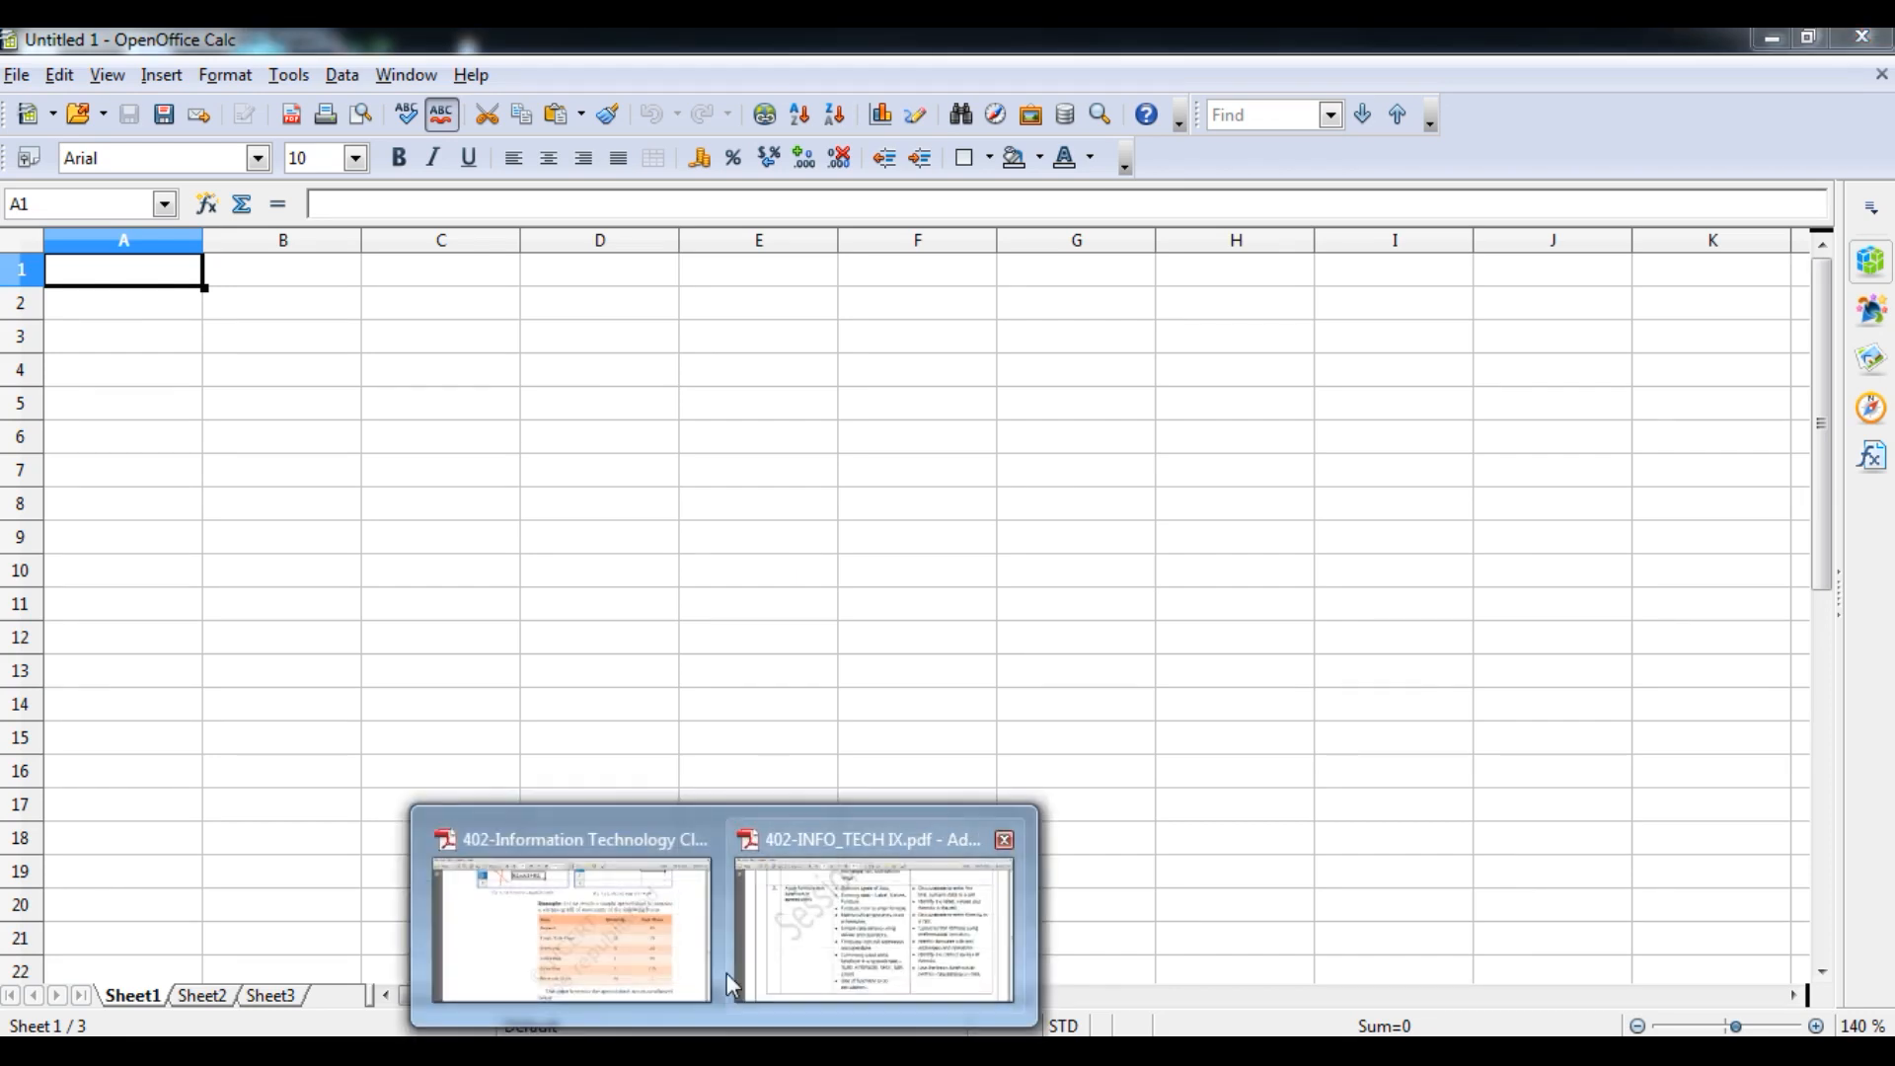
left_click(681, 962)
left_click_drag(732, 473, 1519, 894)
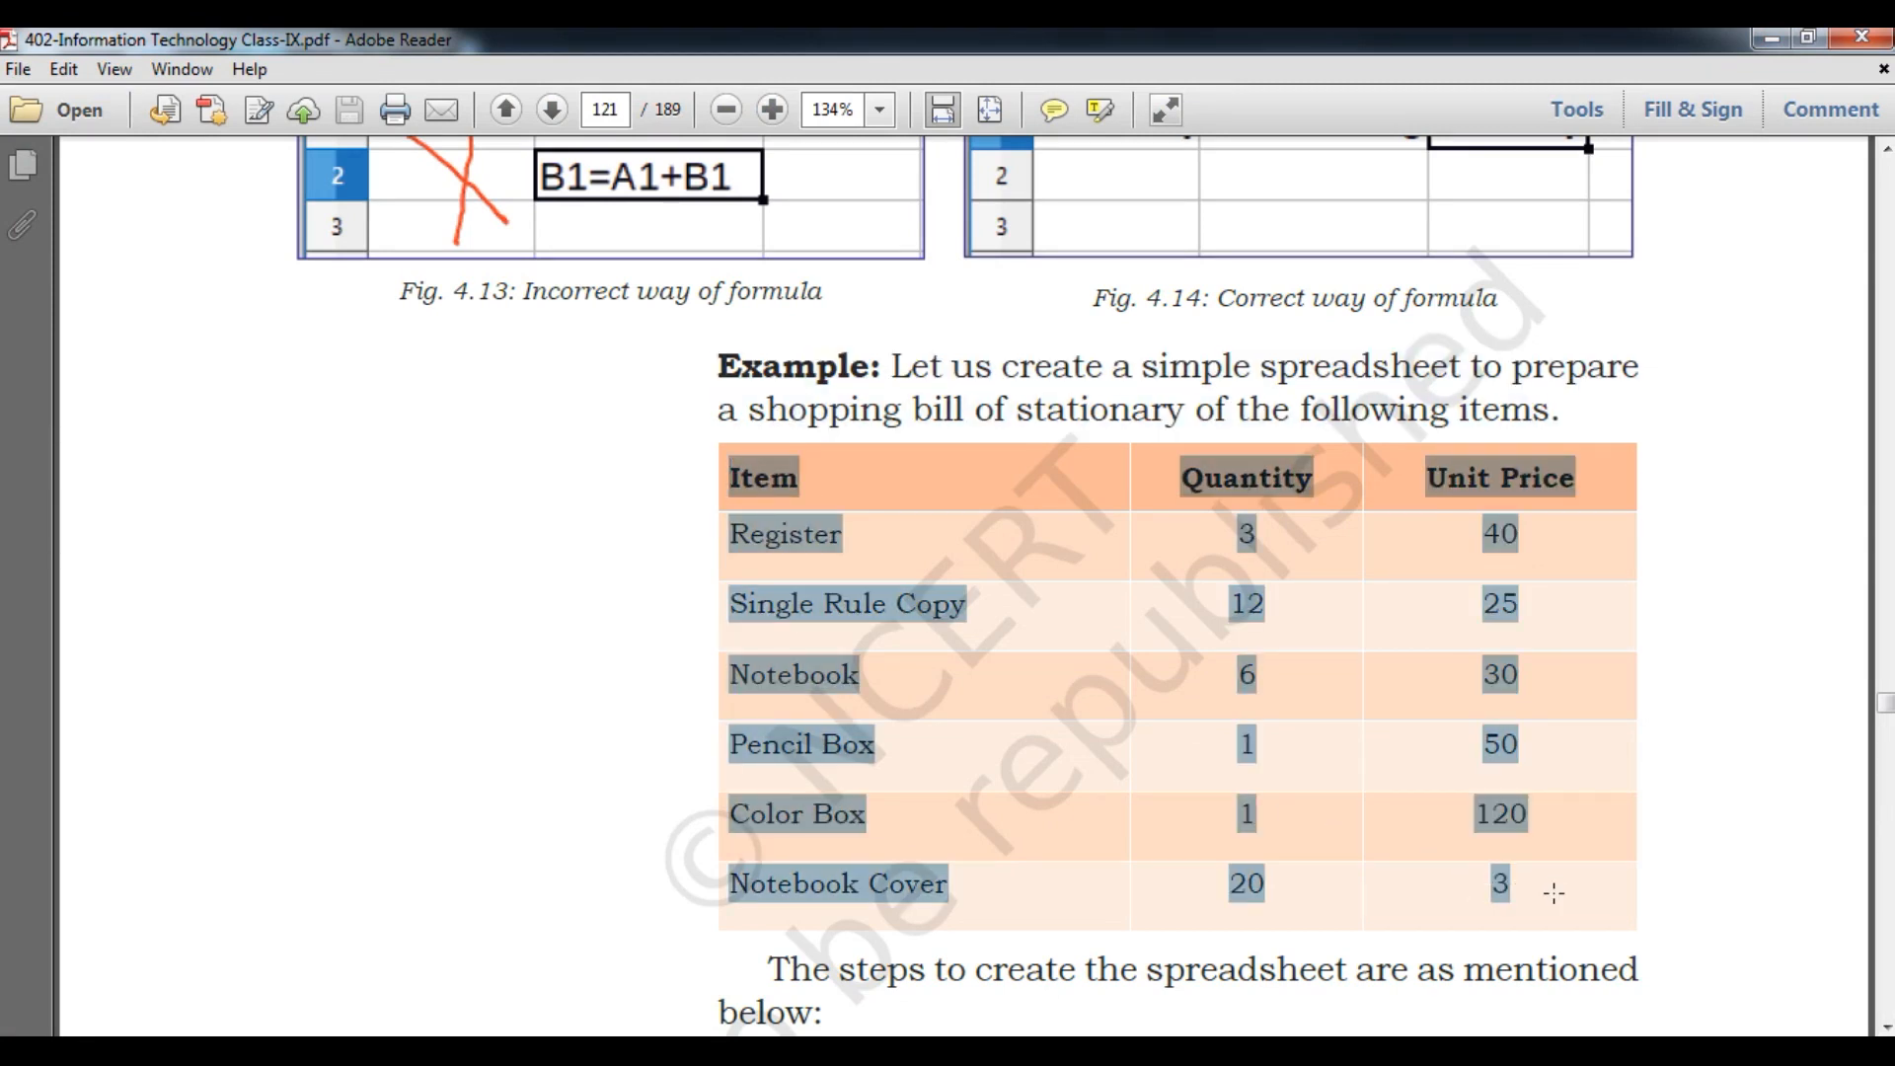
key("ctrl+c")
left_click(1771, 38)
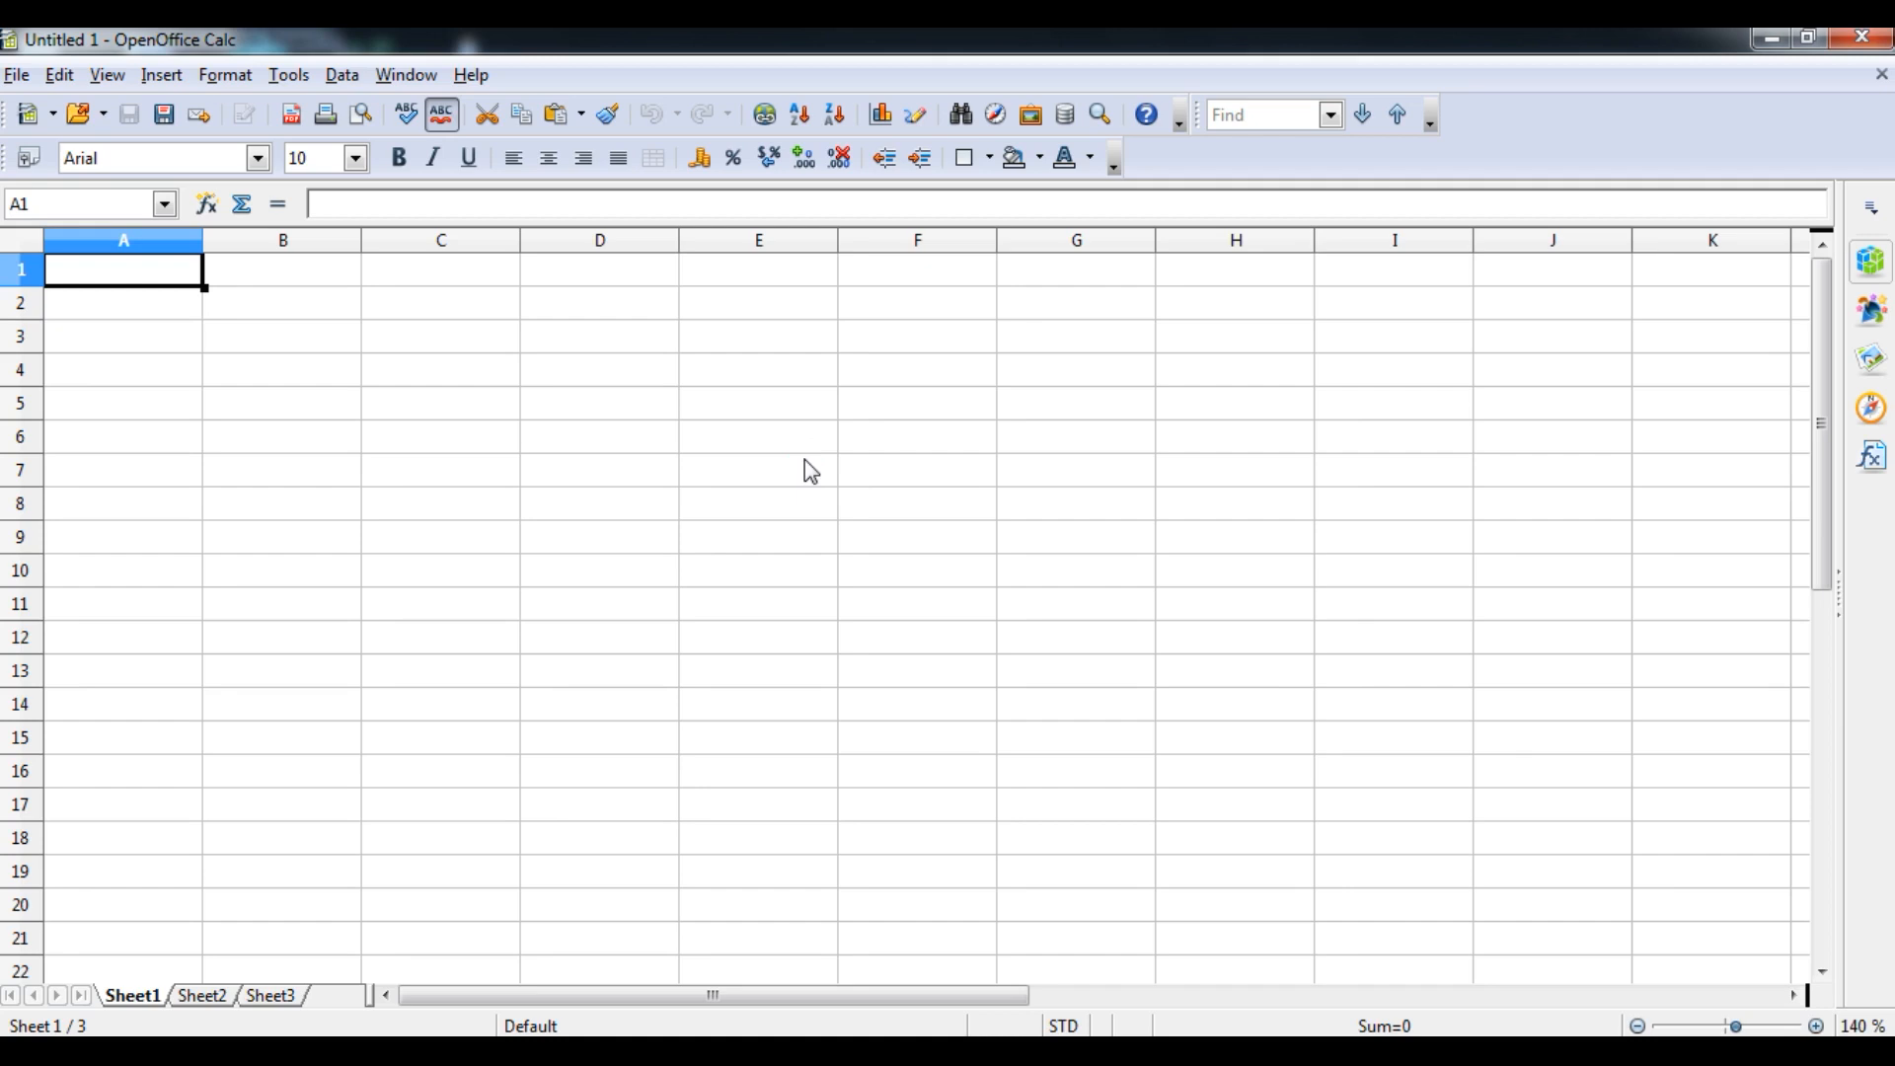
key("ctrl+v")
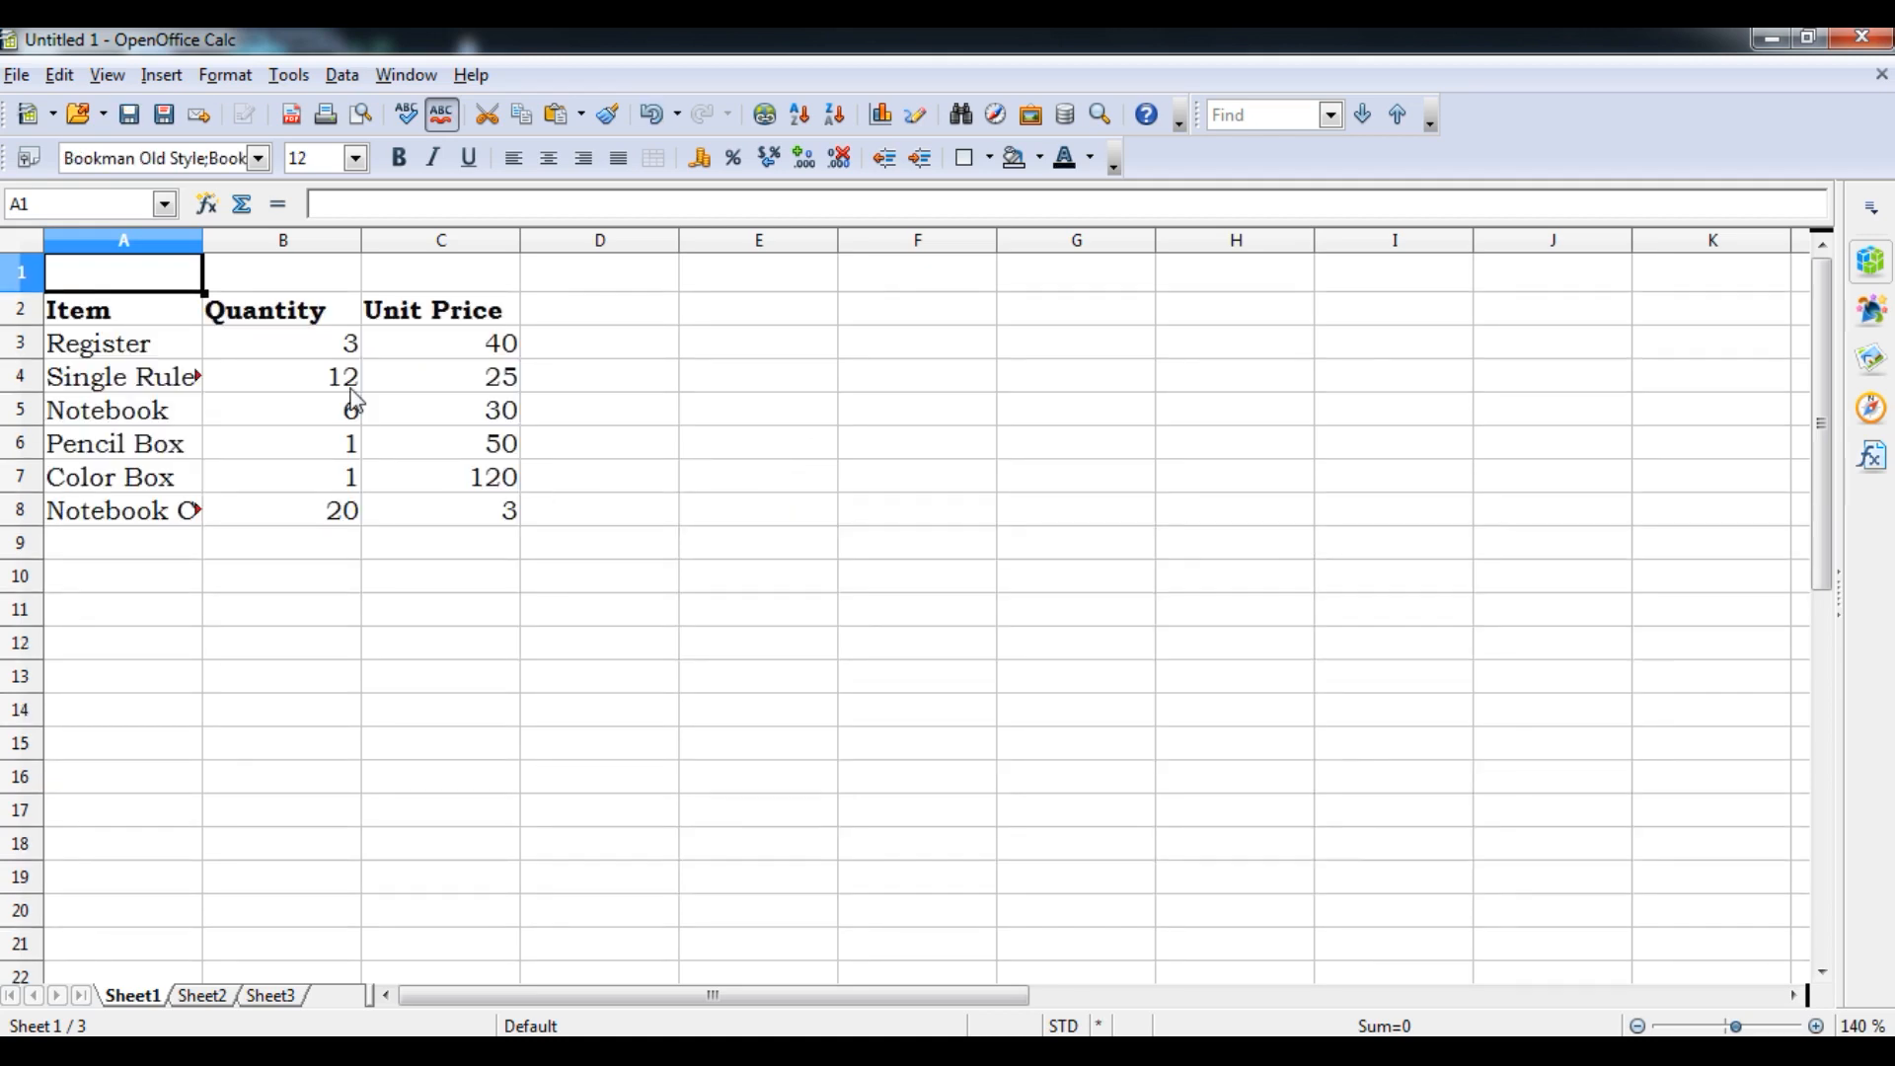
- Widen columns A, B and C to give the pasted item names, quantities and unit prices more room
left_click_drag(201, 242, 277, 244)
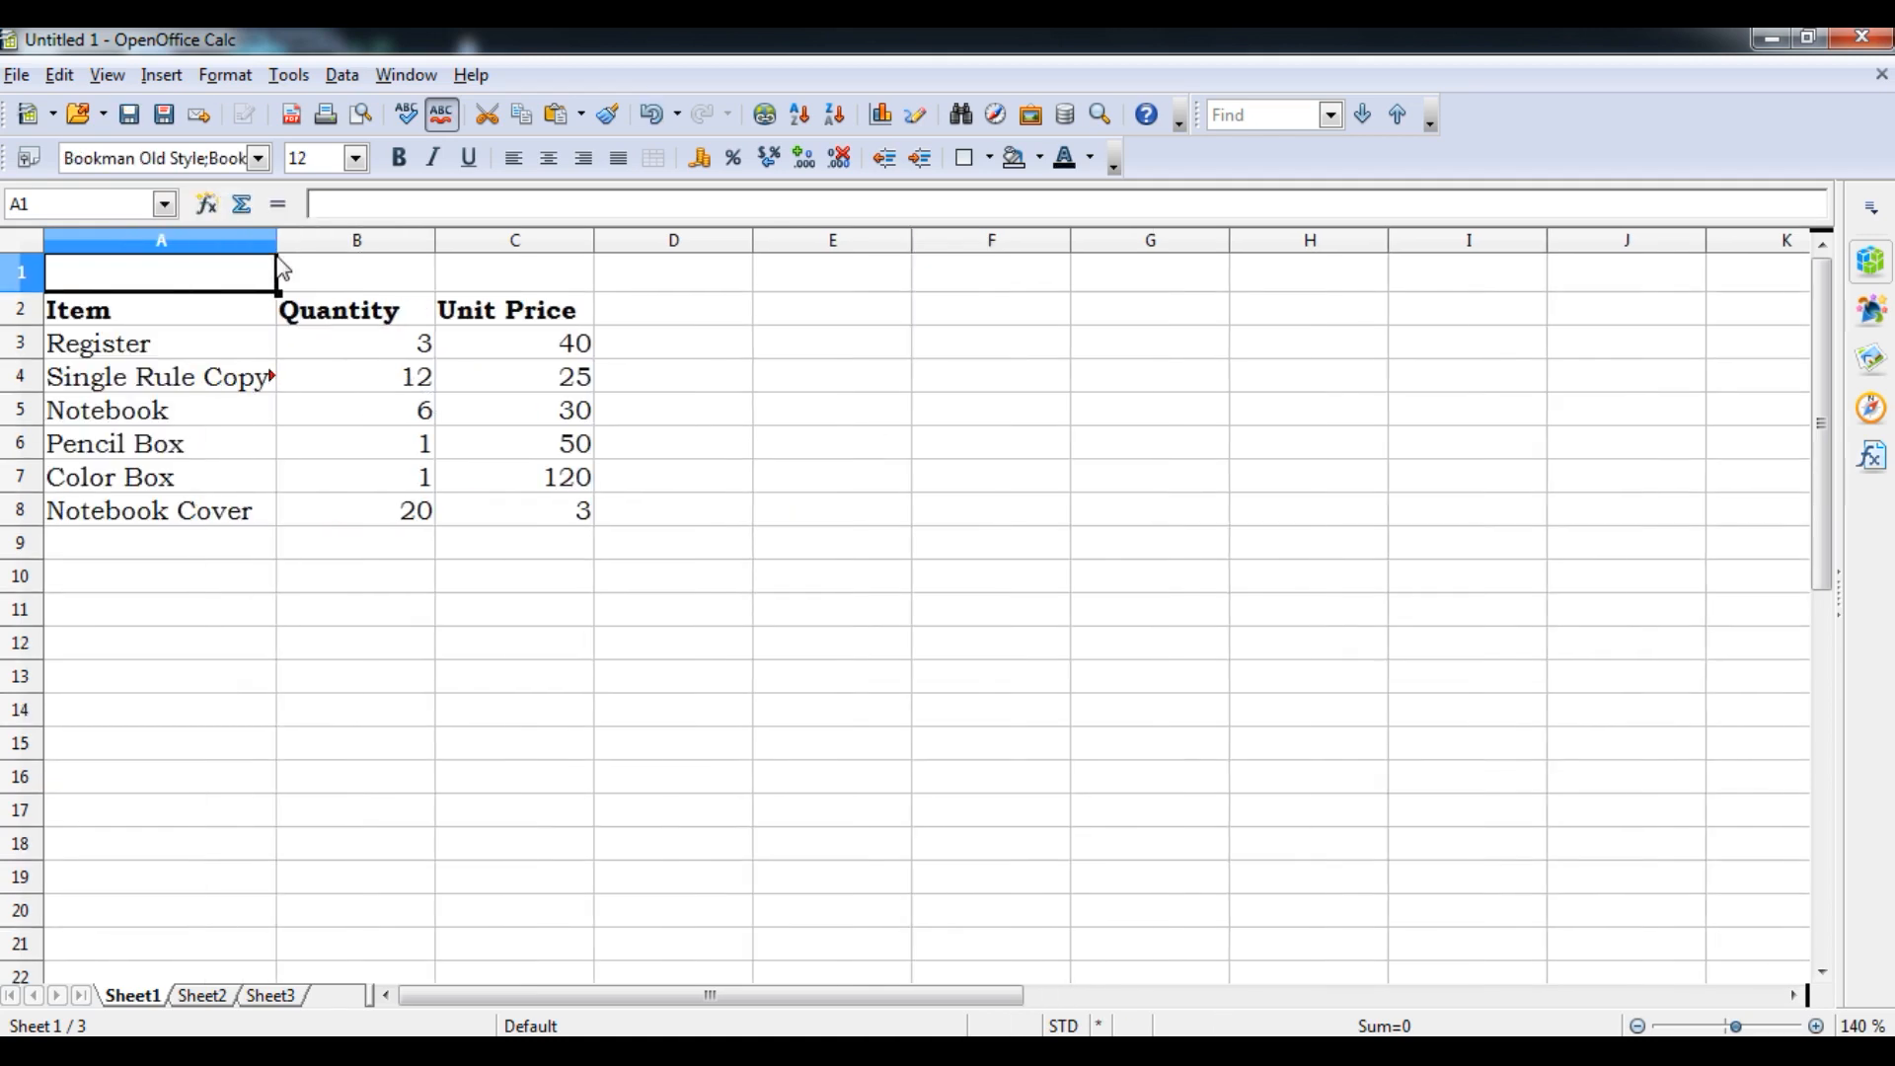
left_click_drag(435, 242, 508, 243)
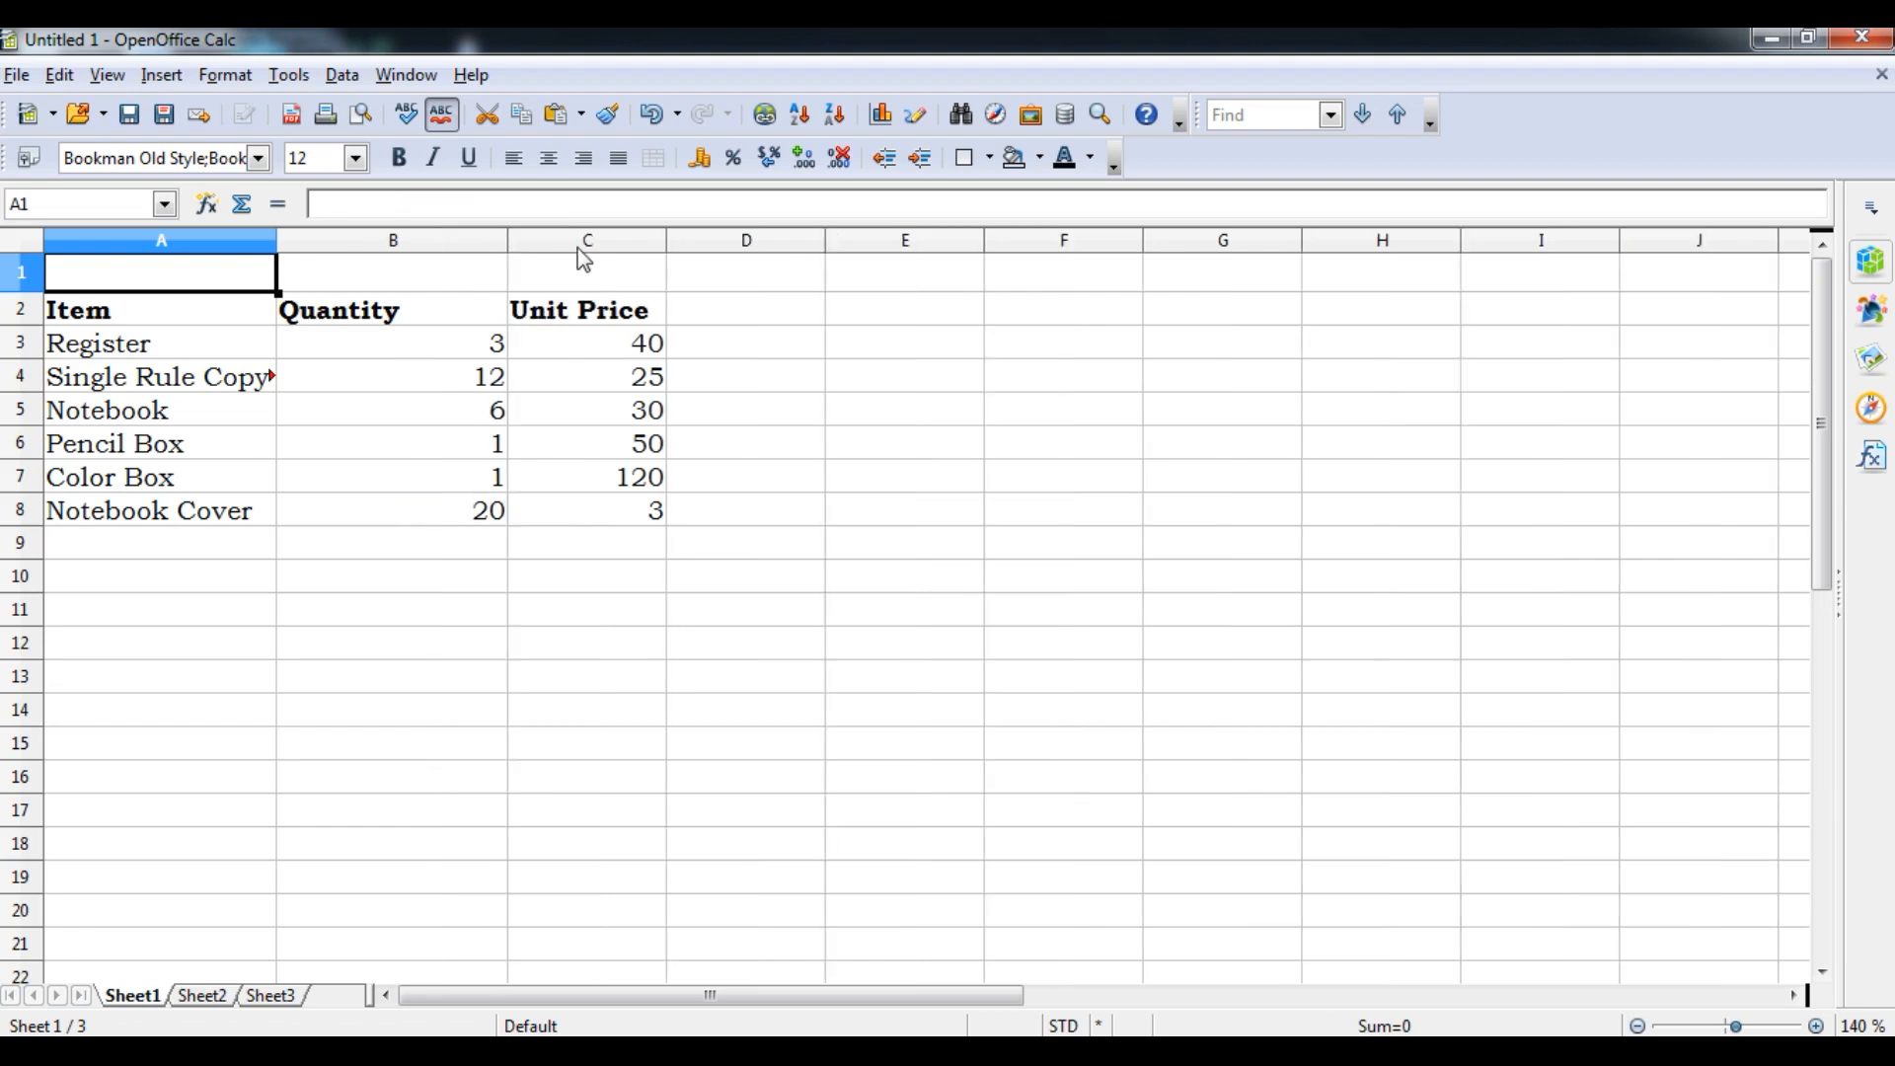
left_click_drag(666, 242, 693, 240)
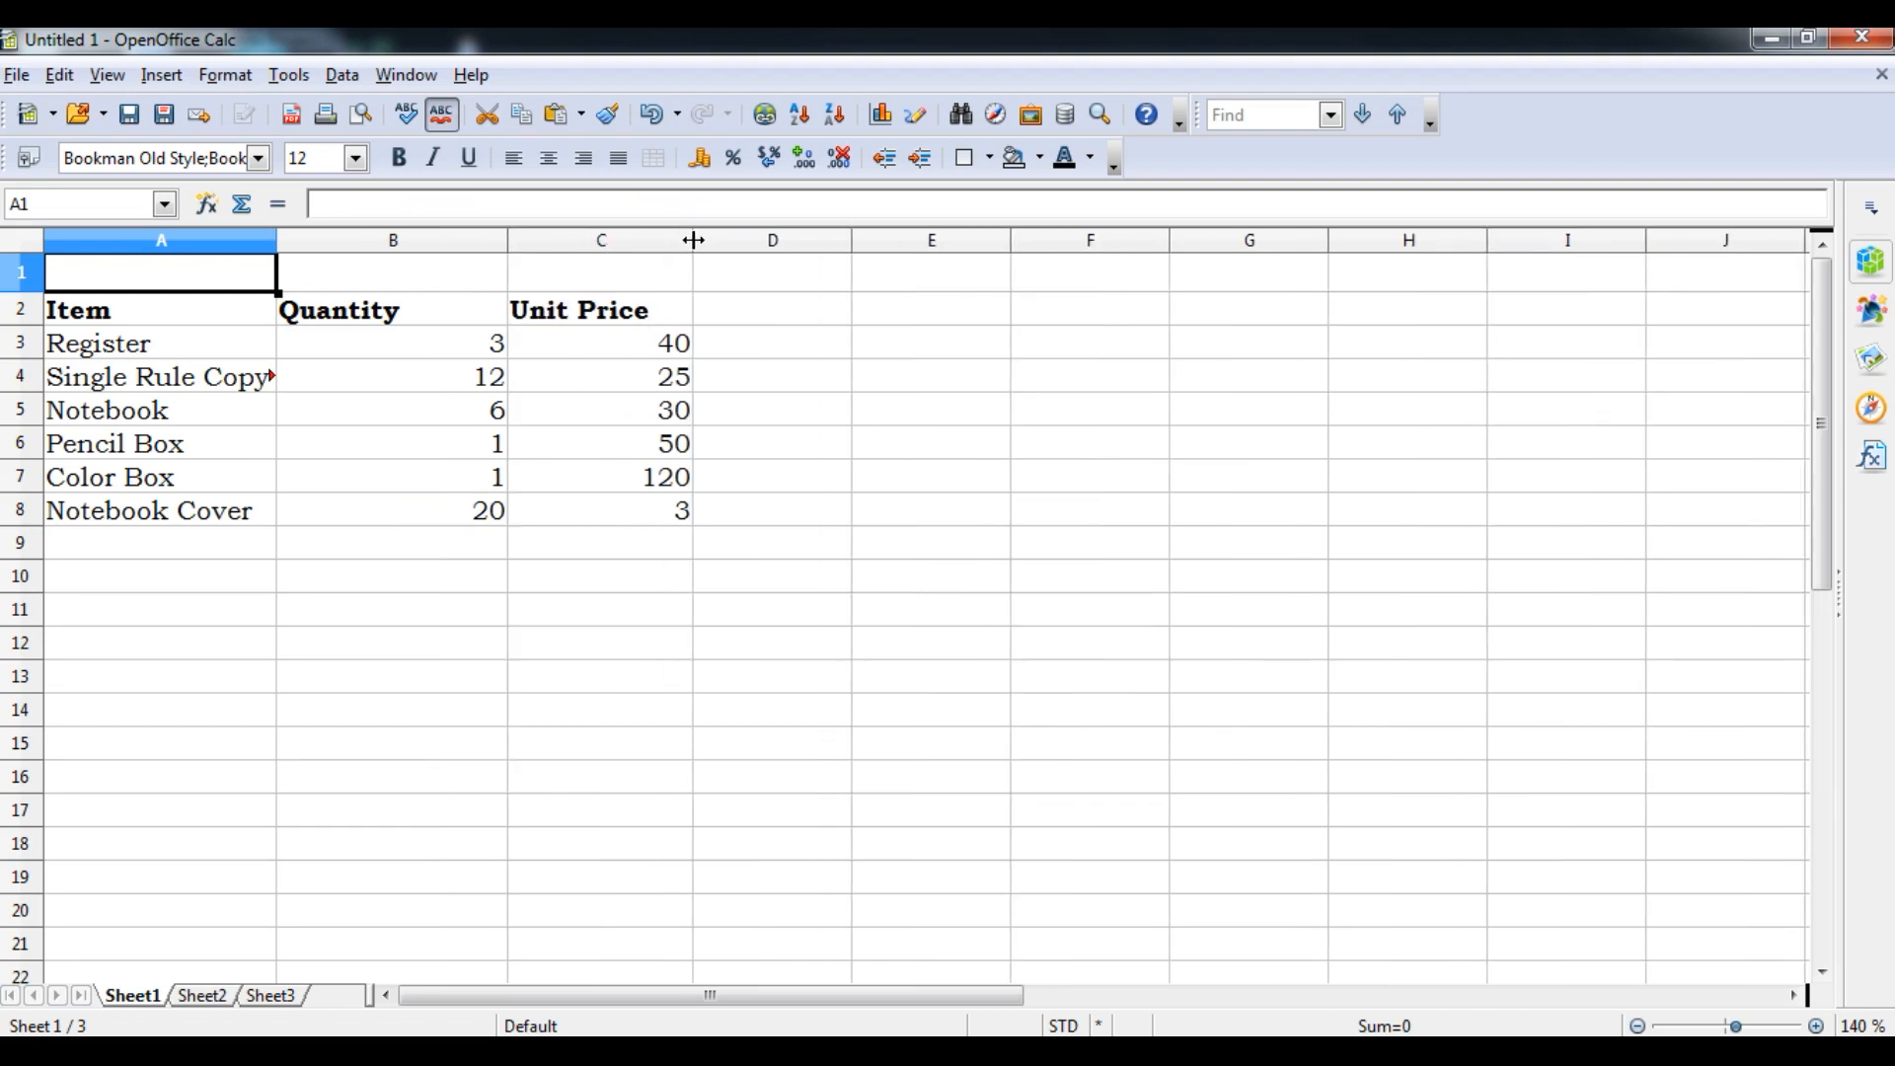
- Apply outer and inner borders to all cells in the range A2:E8
left_click_drag(139, 313, 1005, 533)
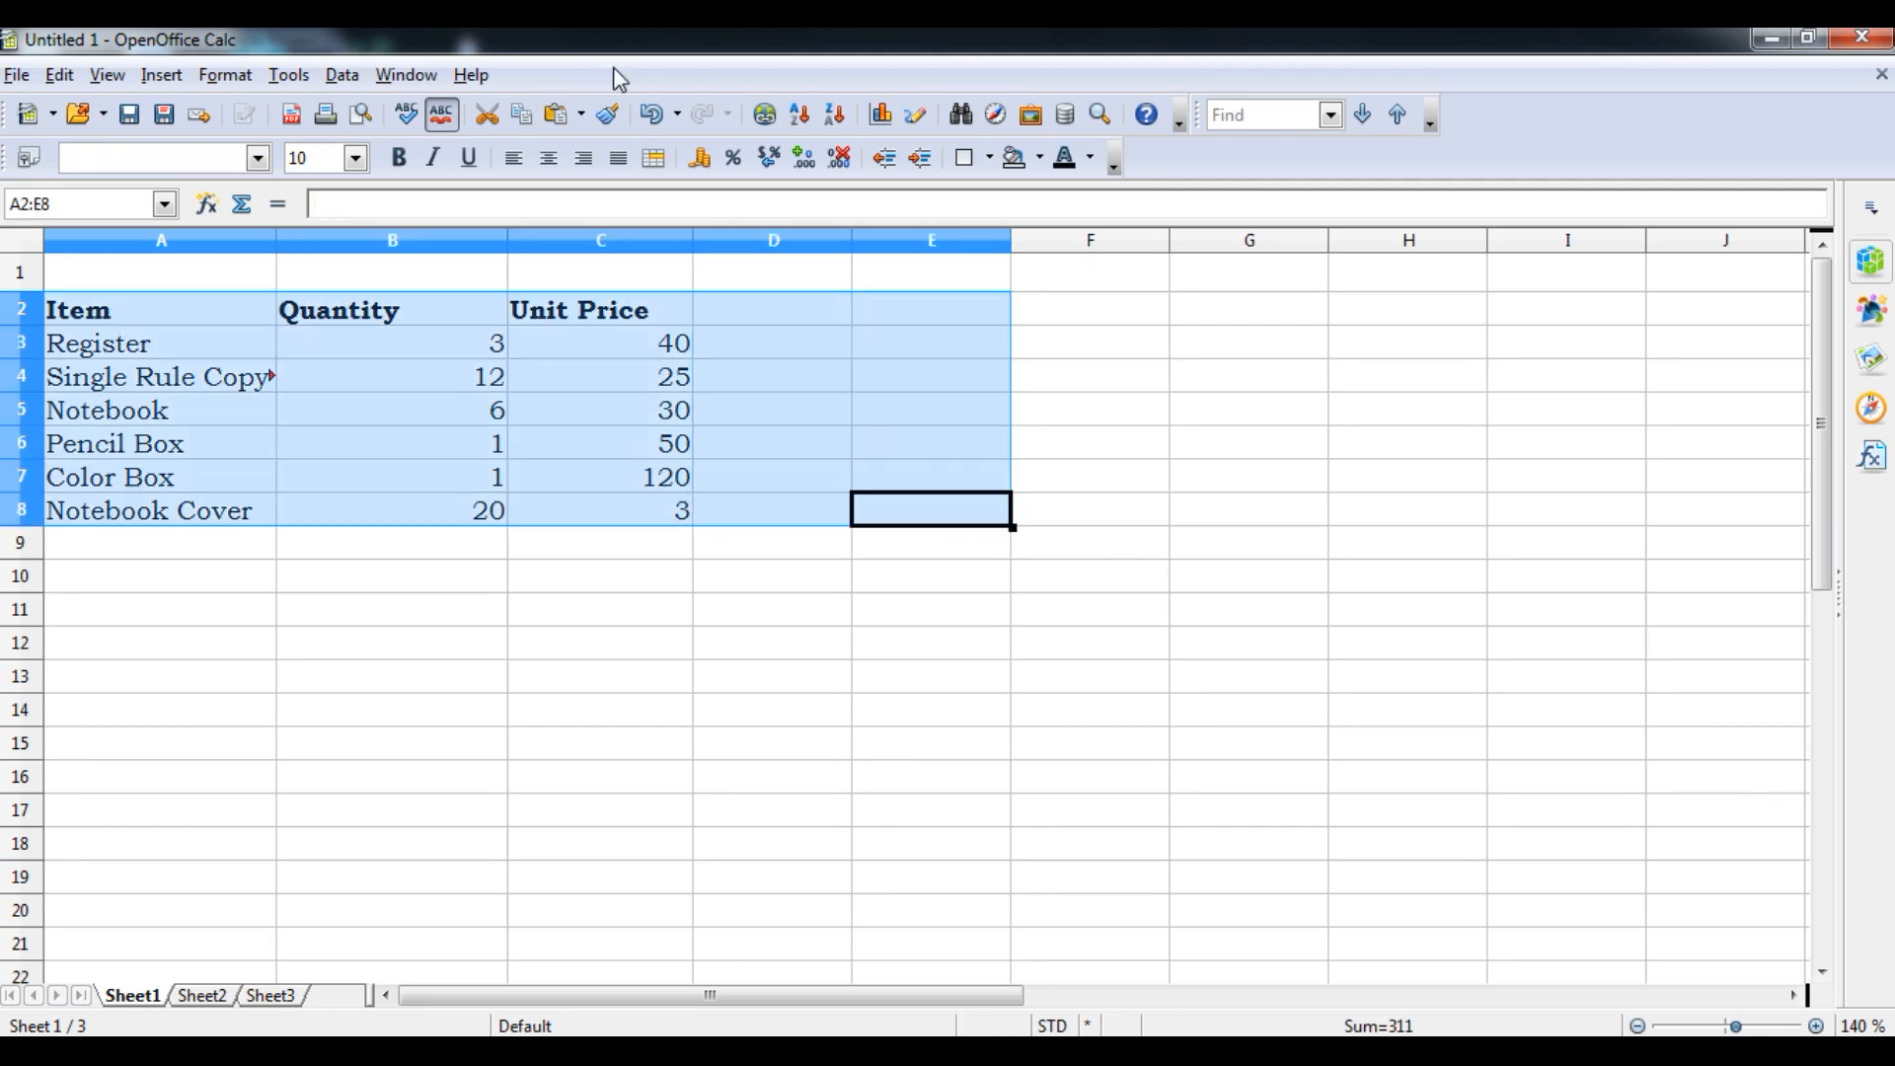
left_click(988, 159)
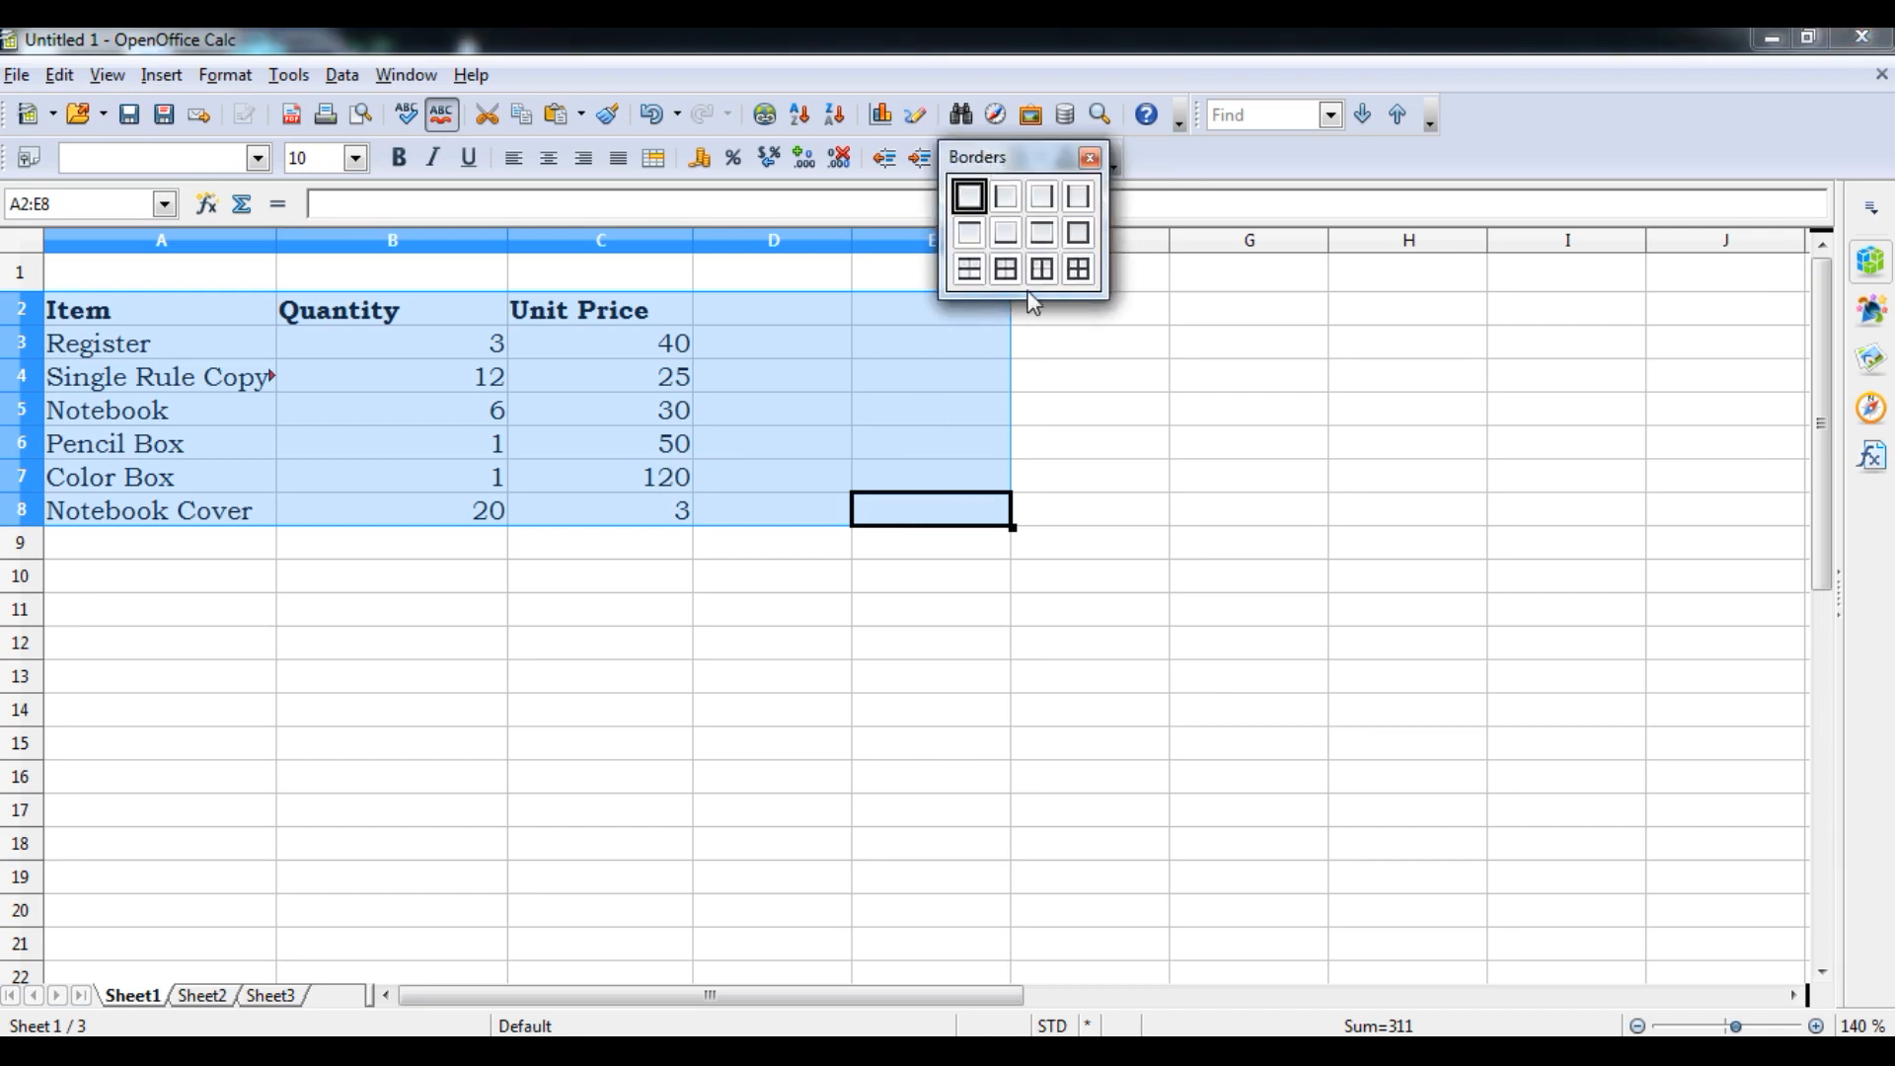
left_click(1079, 268)
left_click(900, 857)
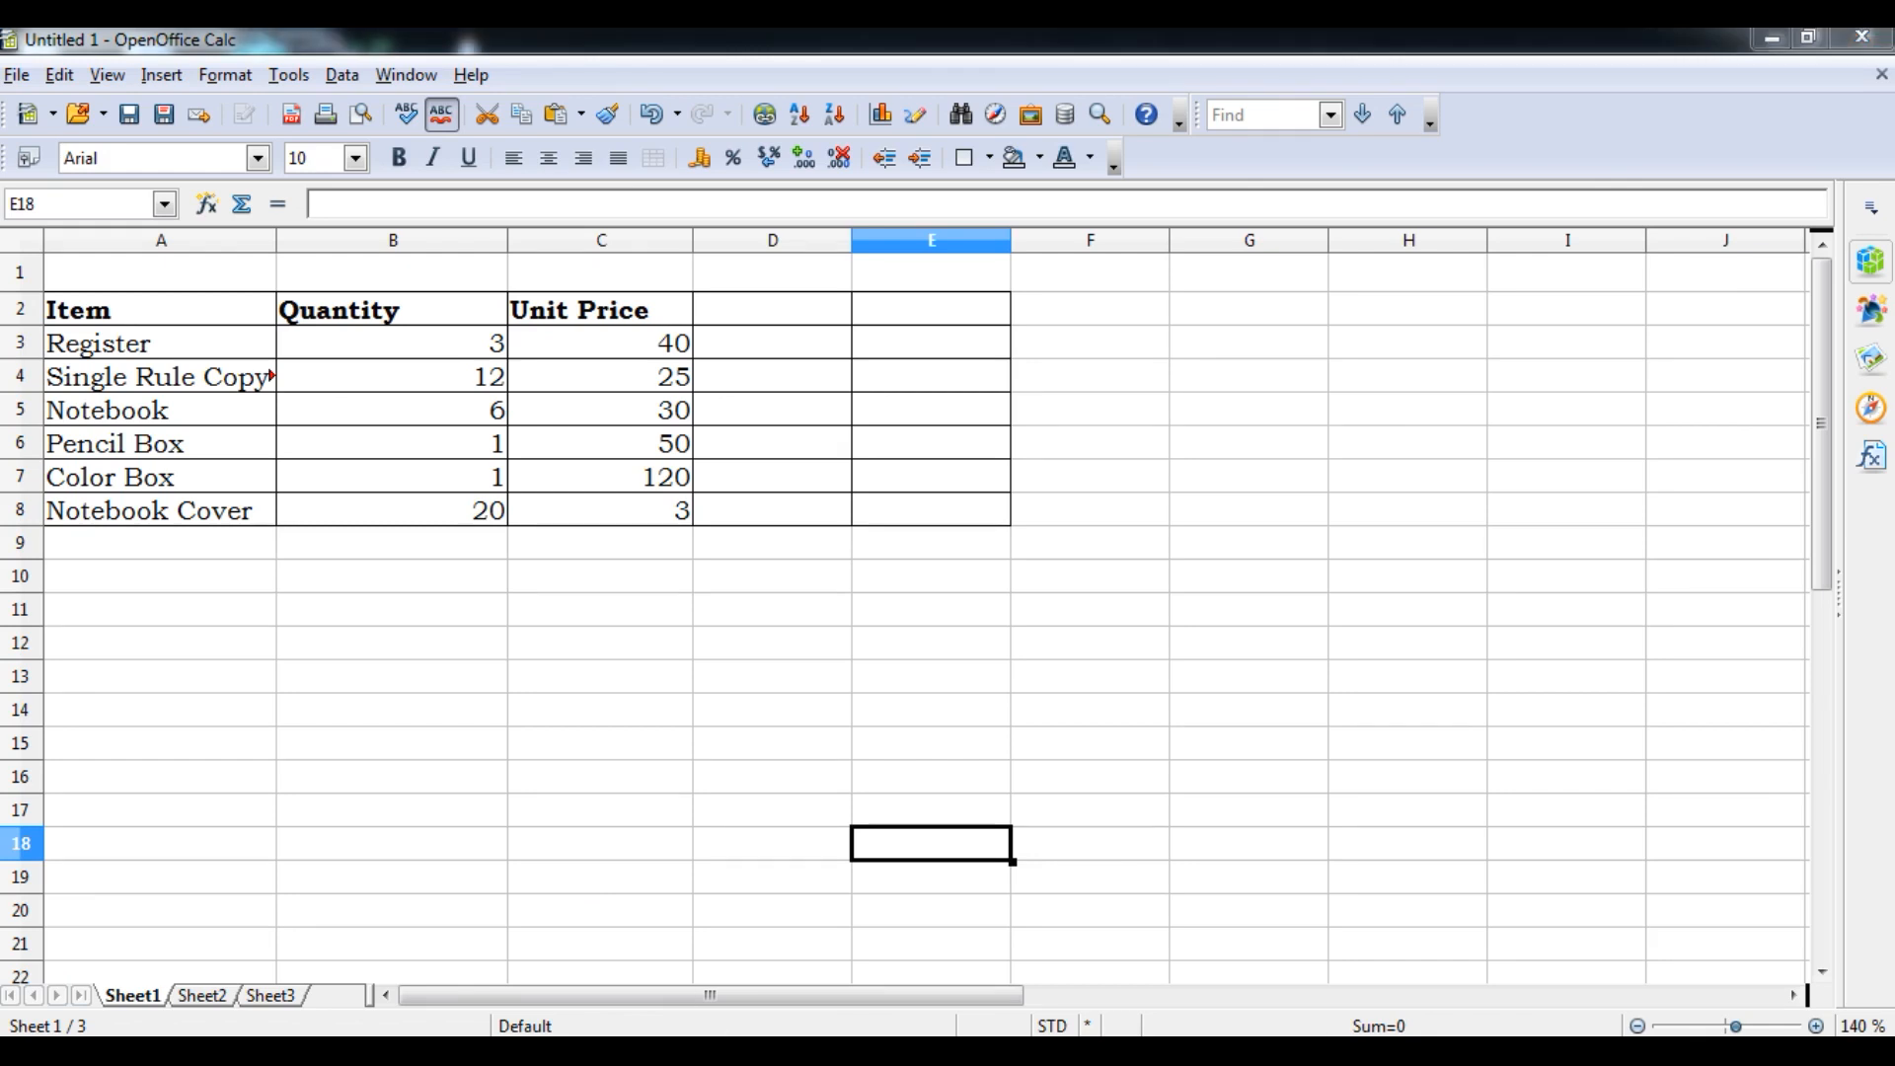
- Switch to the textbook PDF, read Step 2 on renaming the worksheet and highlight the name "Stationery Bill"
mouse_move(736, 1051)
left_click(688, 977)
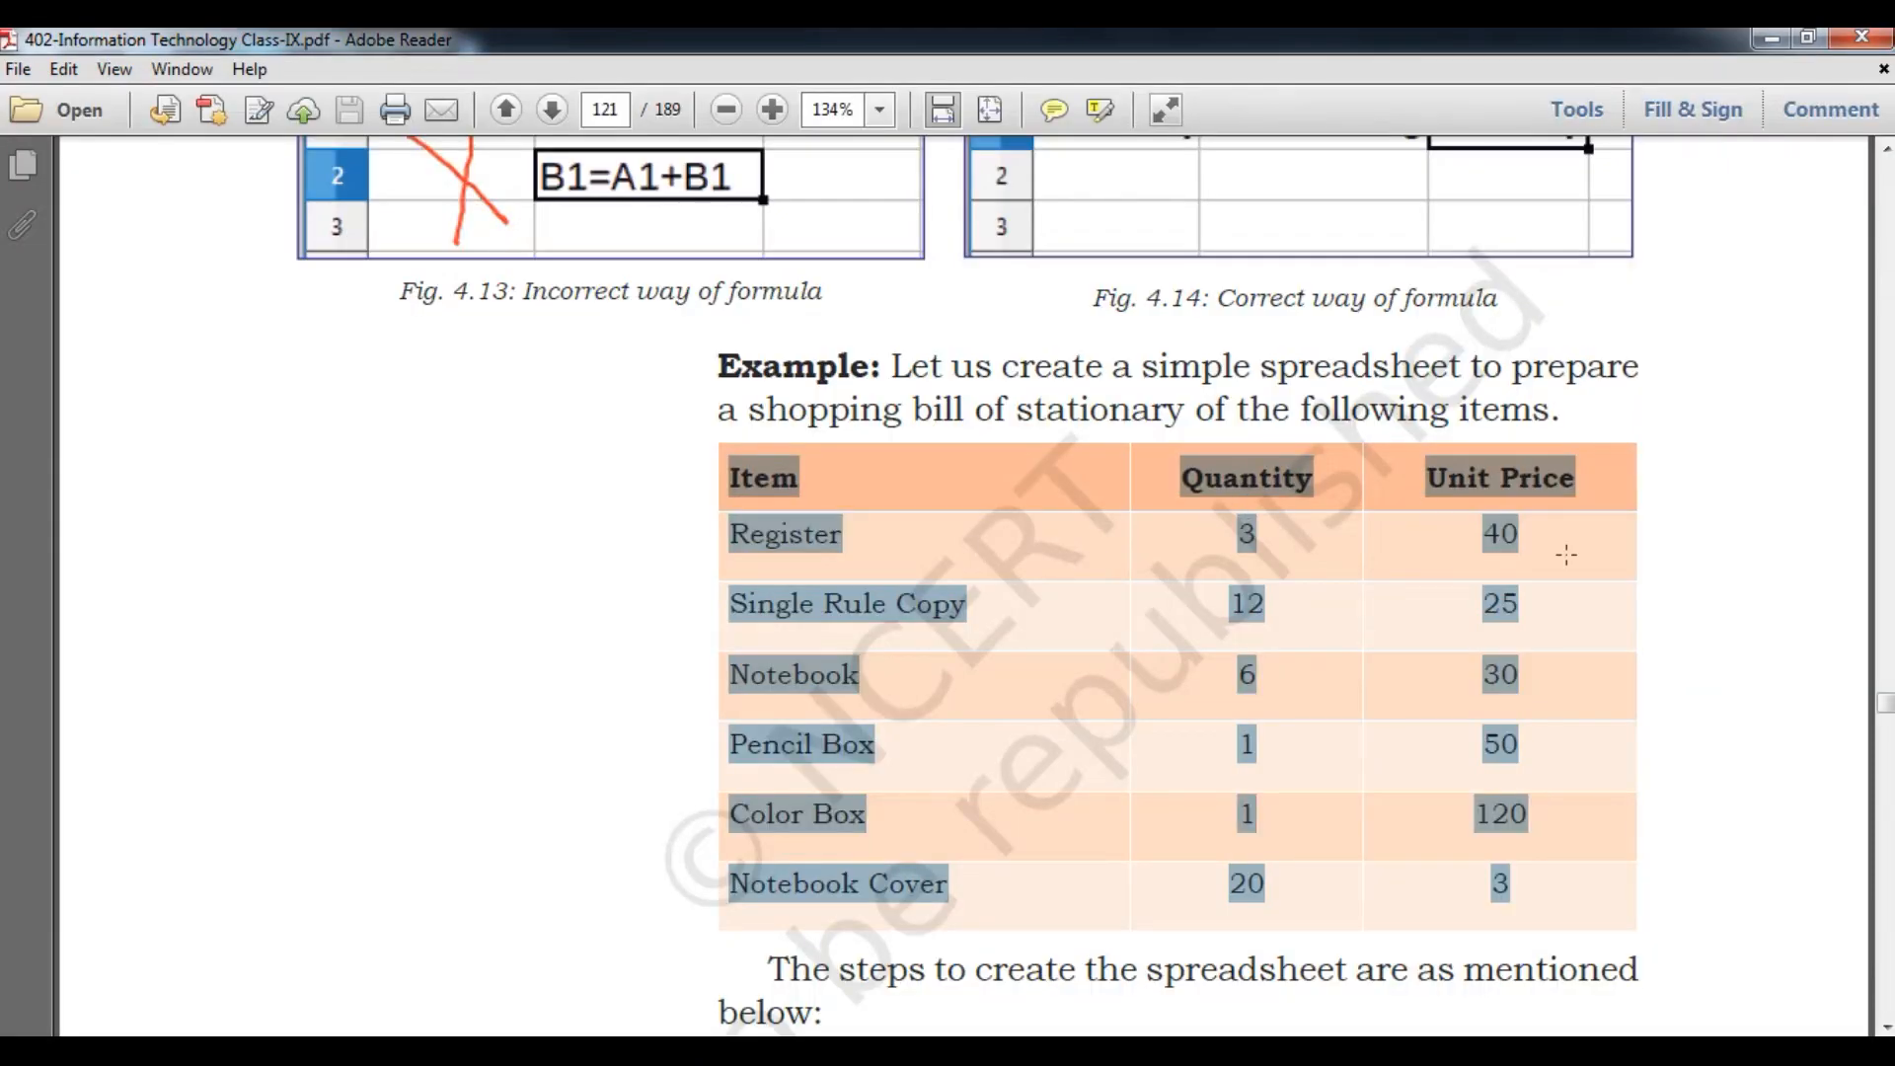
left_click(1703, 532)
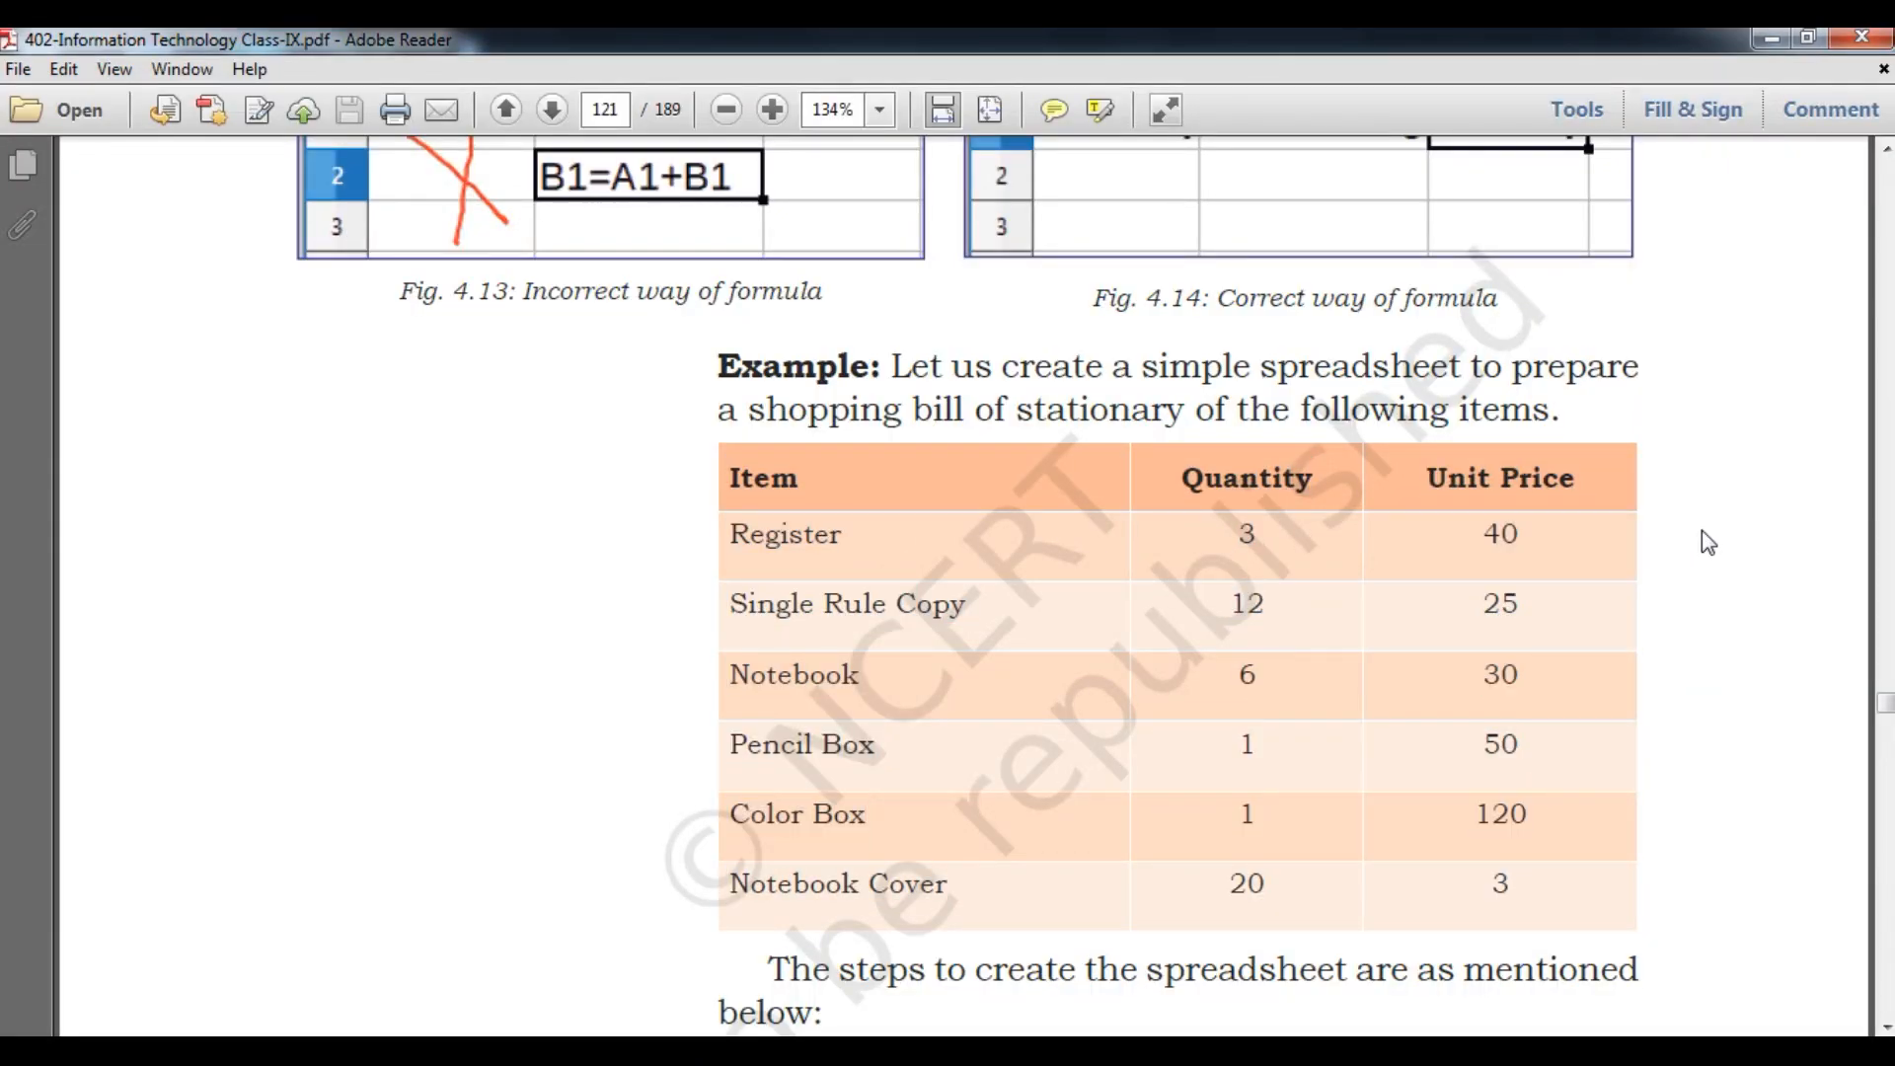
scroll(1702, 532, "down", 2)
scroll(1702, 530, "down", 10)
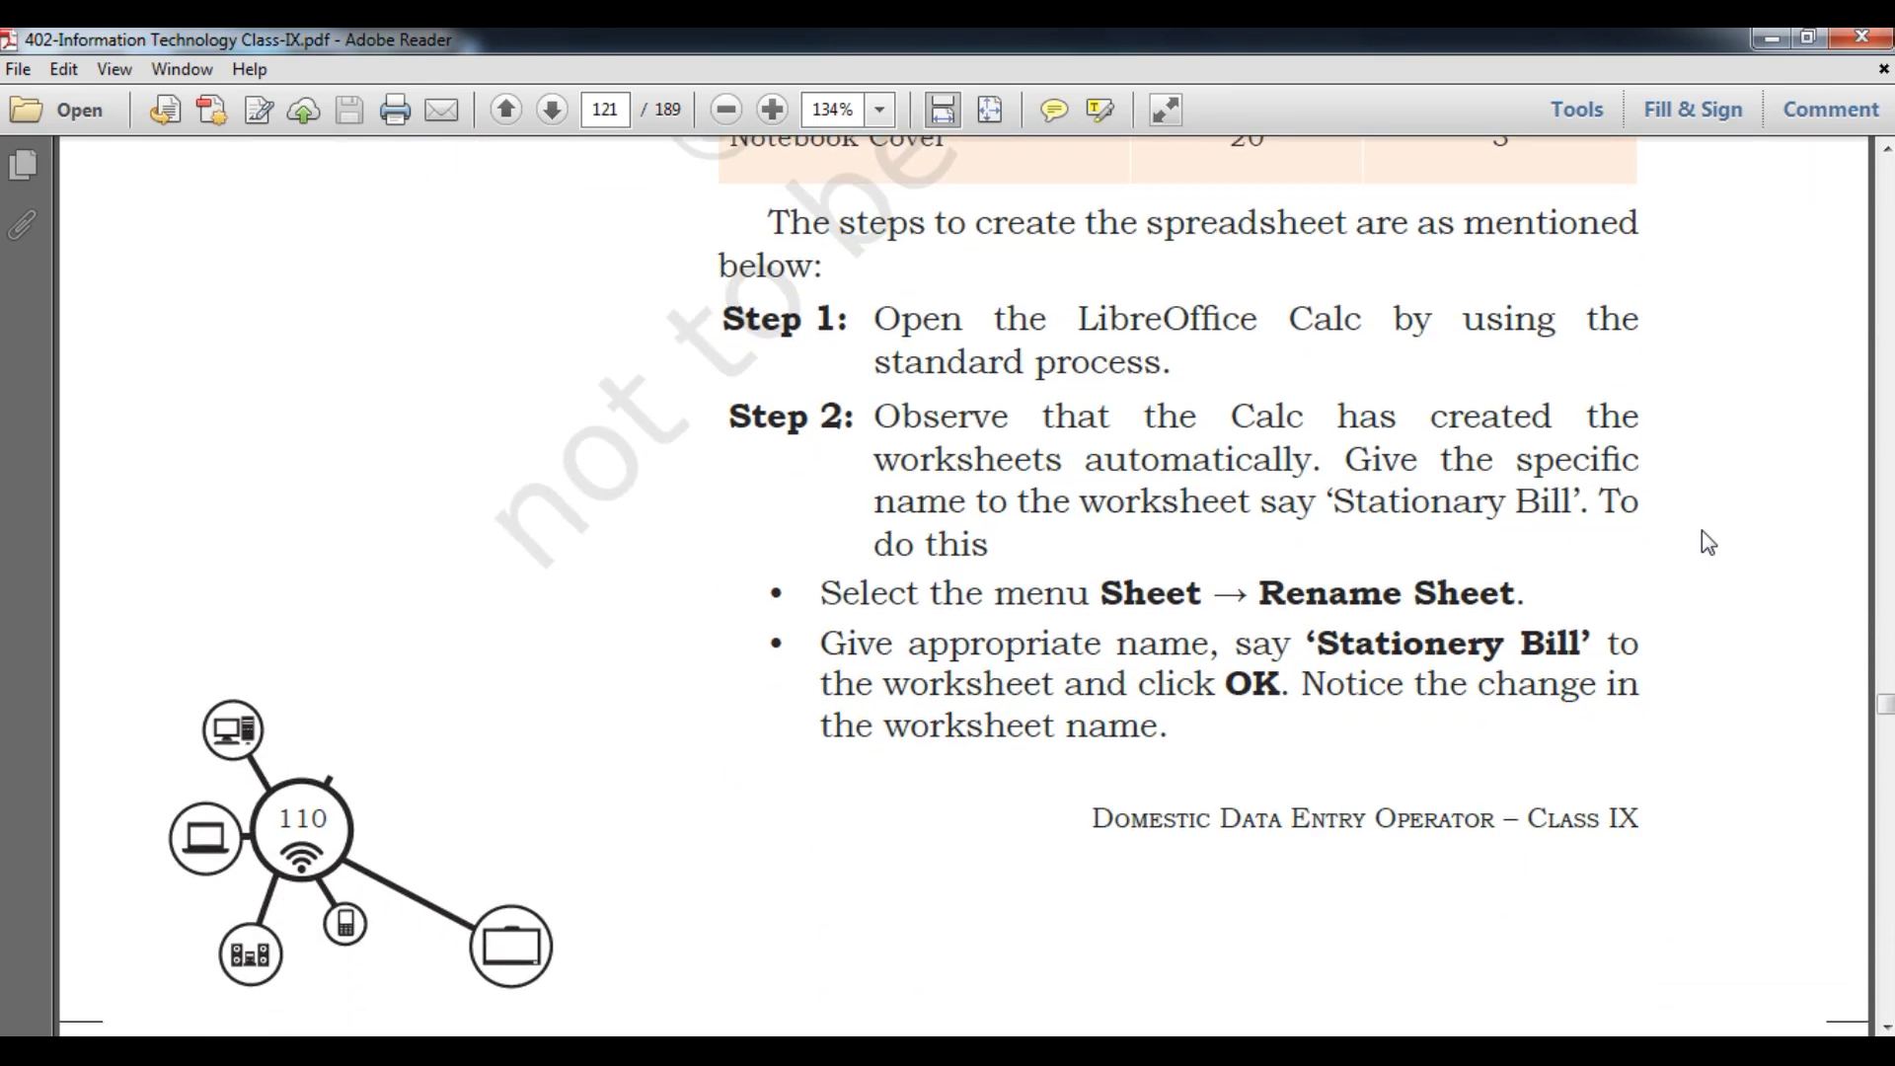
scroll(1701, 530, "down", 1)
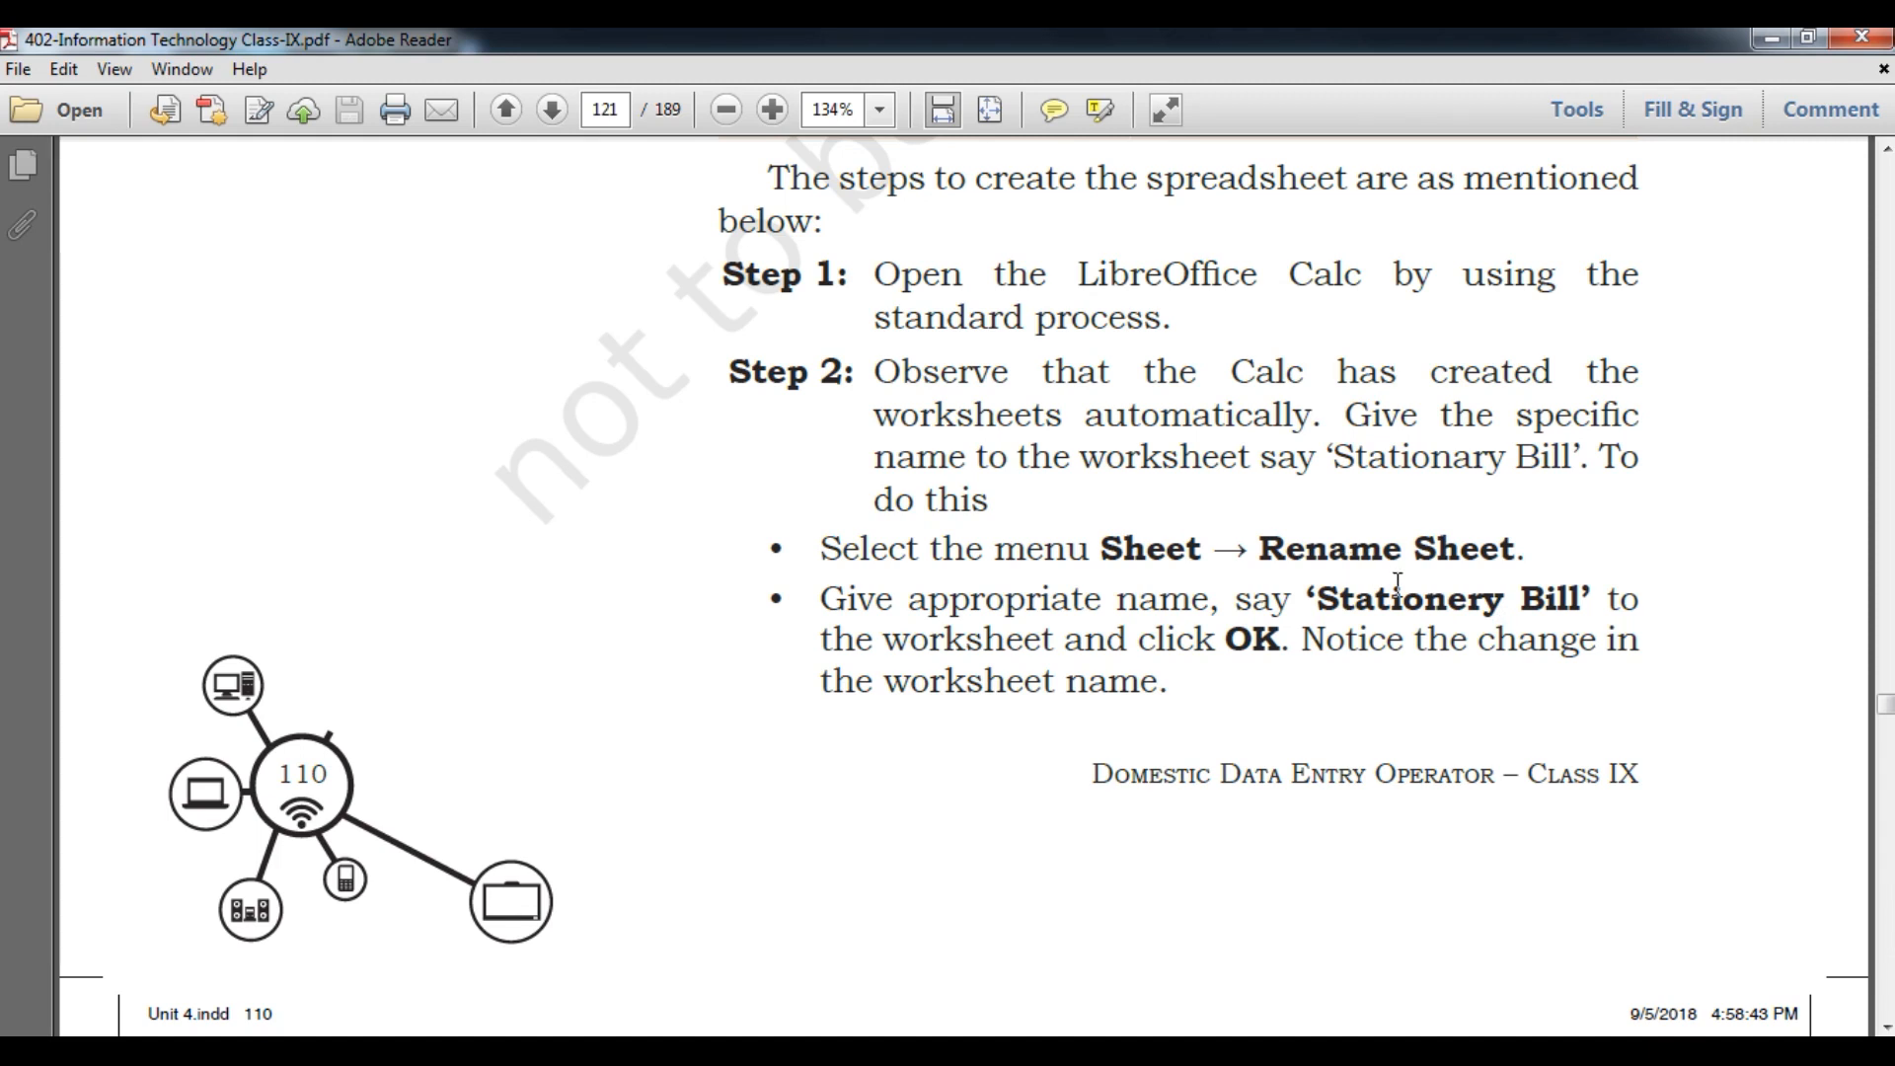
left_click_drag(1319, 592, 1546, 584)
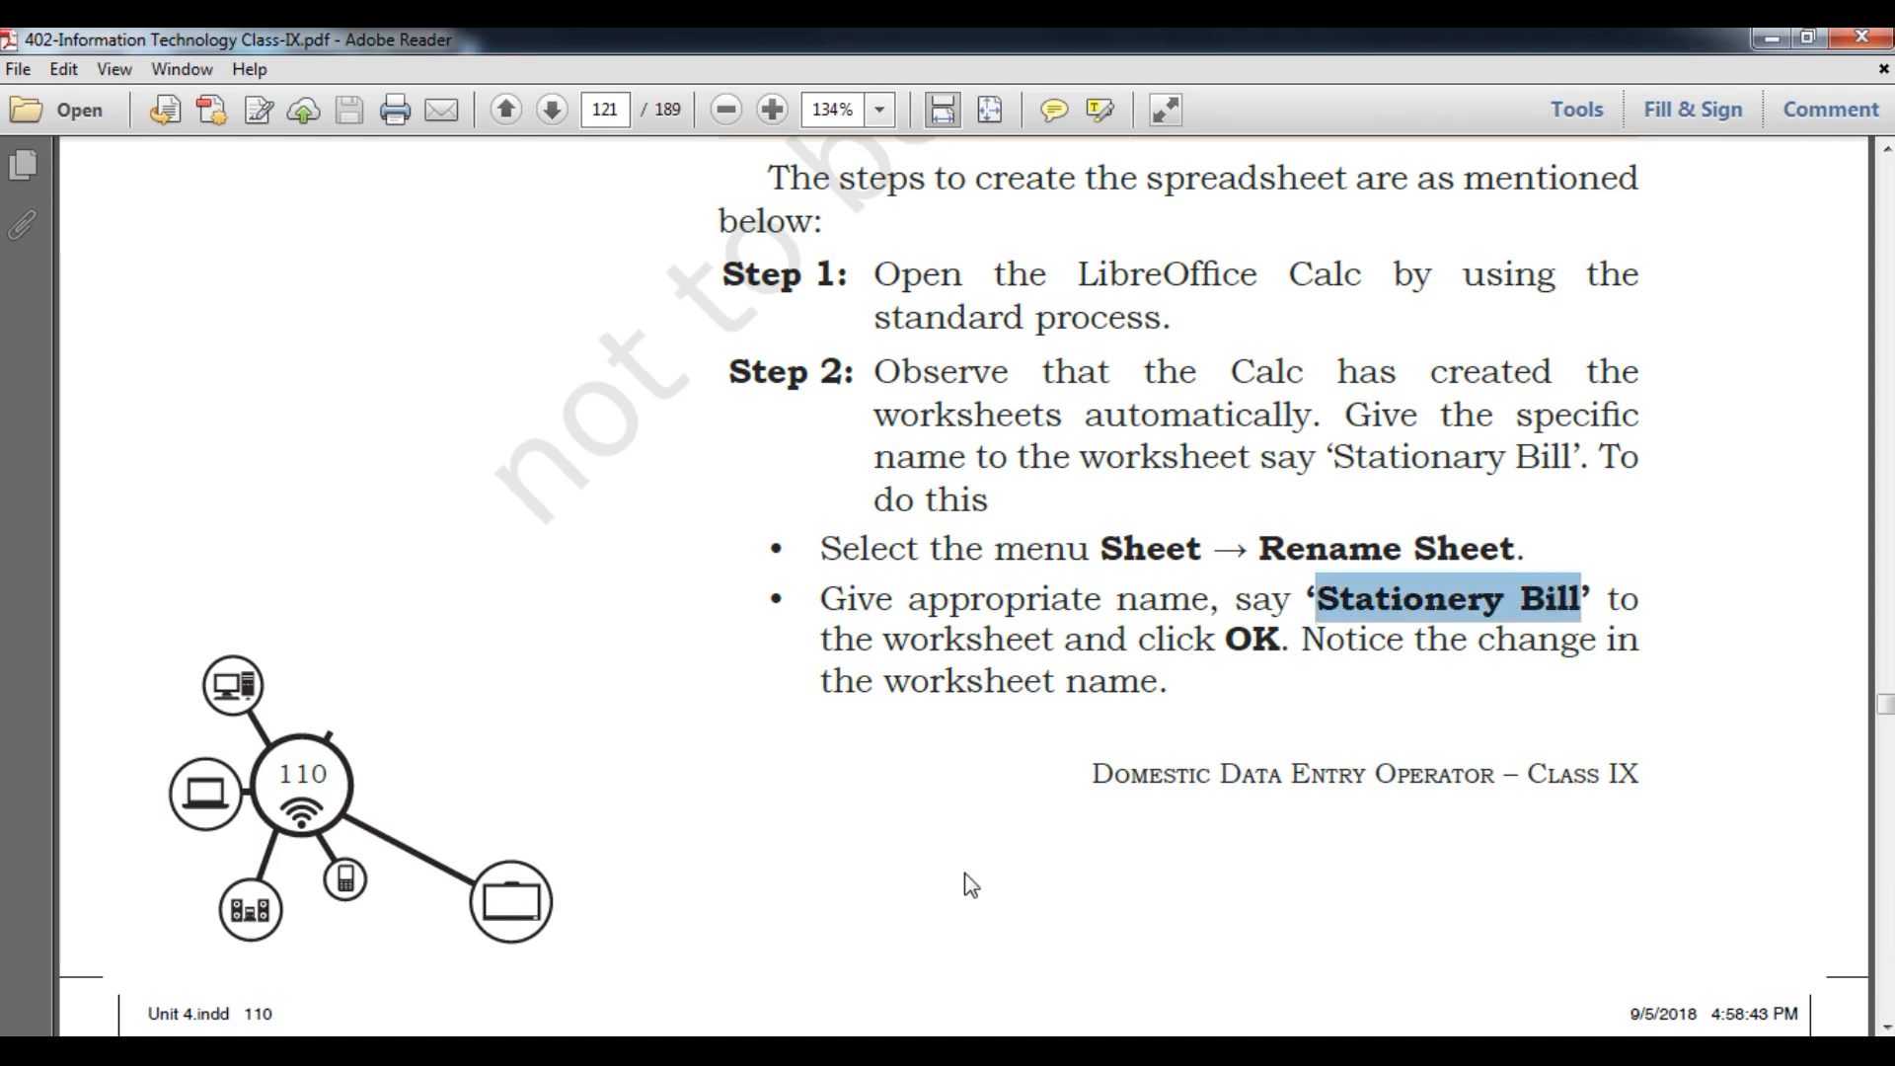
- Return to the Calc spreadsheet and rename Sheet1 as "Stationery Bill"
left_click(755, 1050)
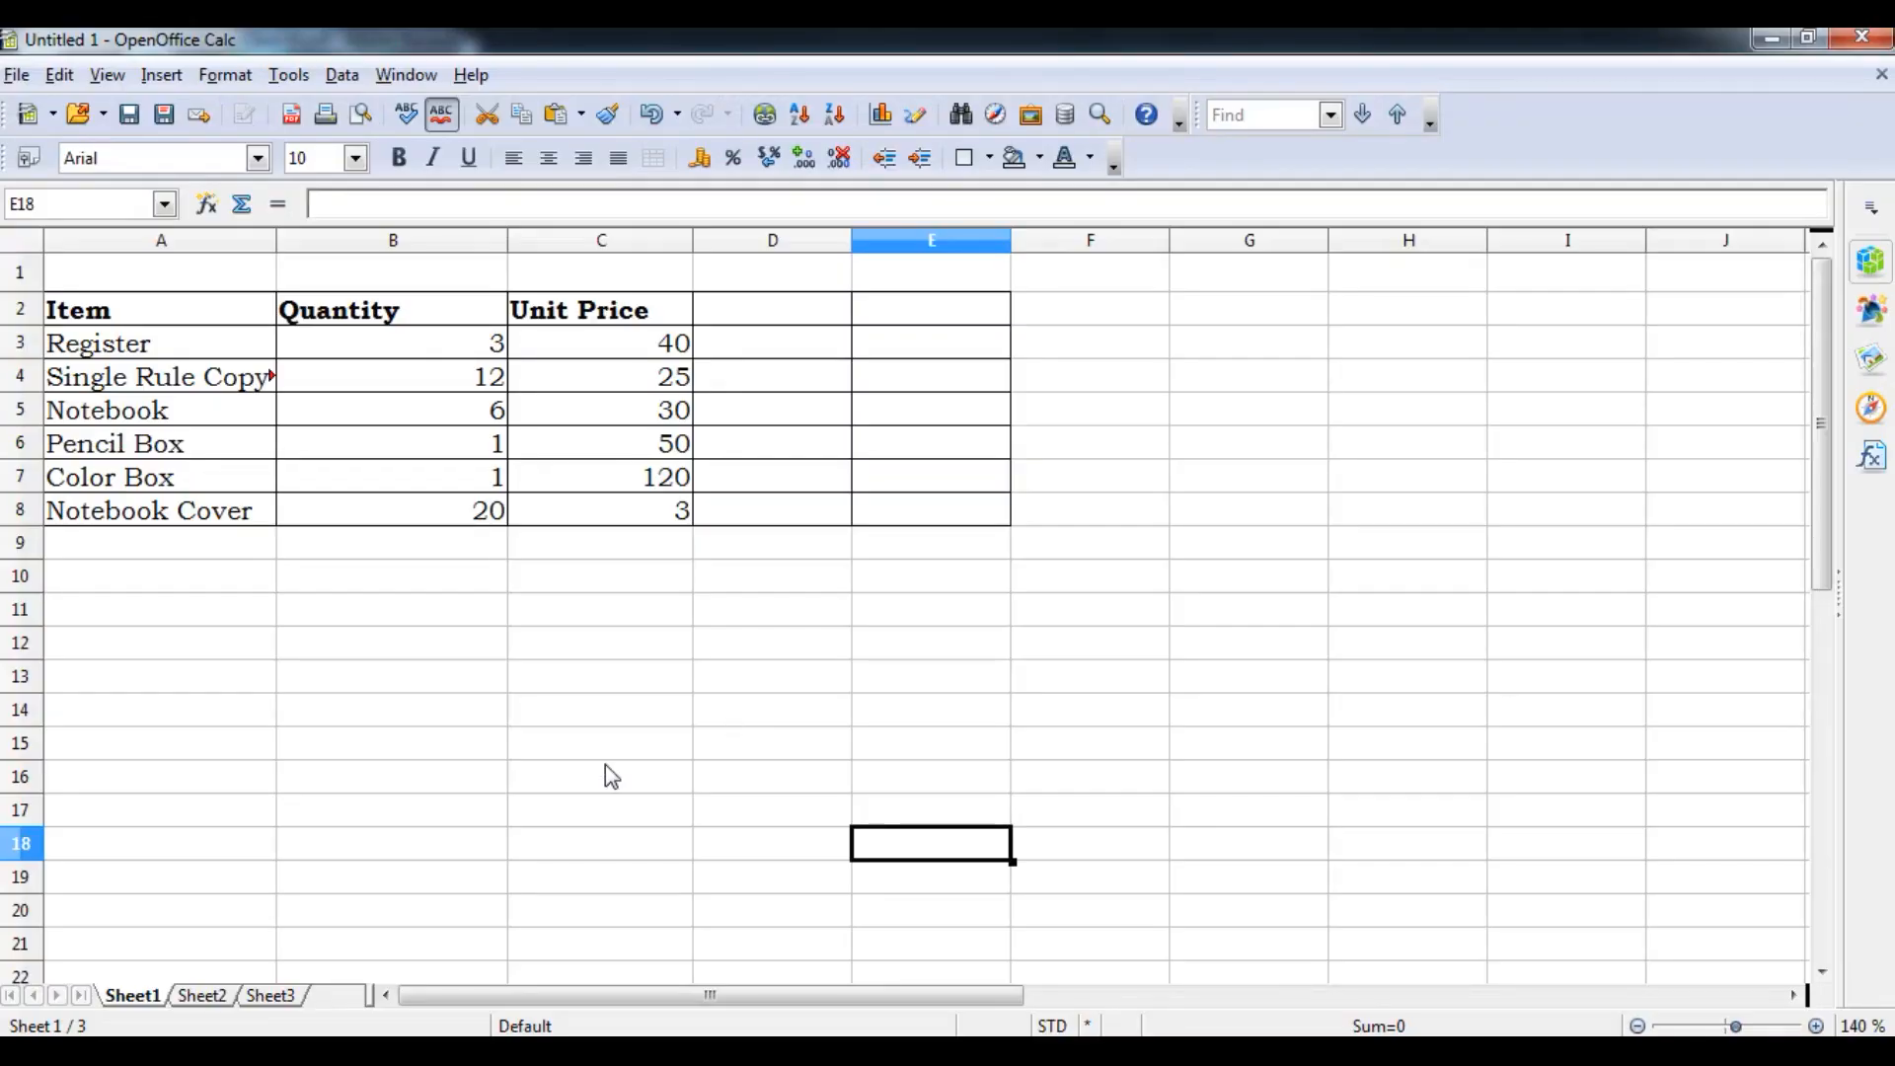
right_click(154, 1000)
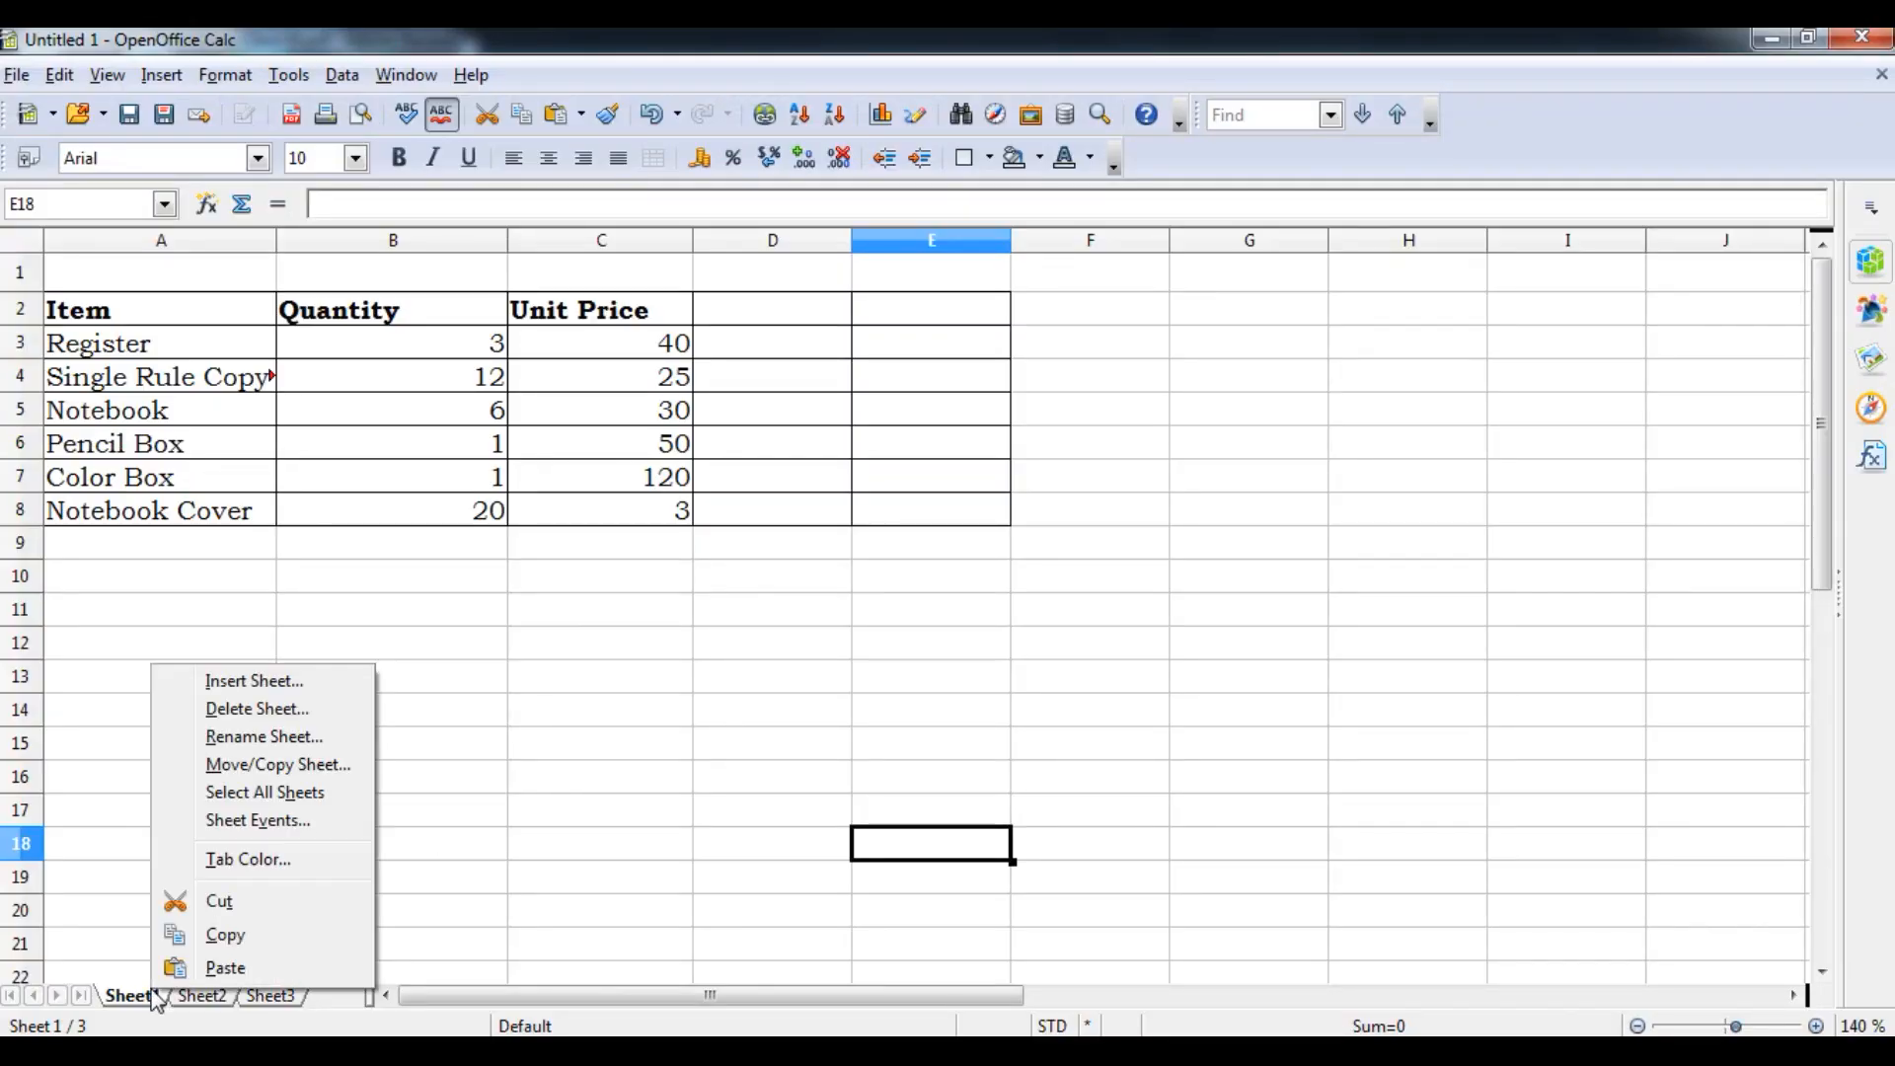
left_click(284, 740)
type("Stationery Bill")
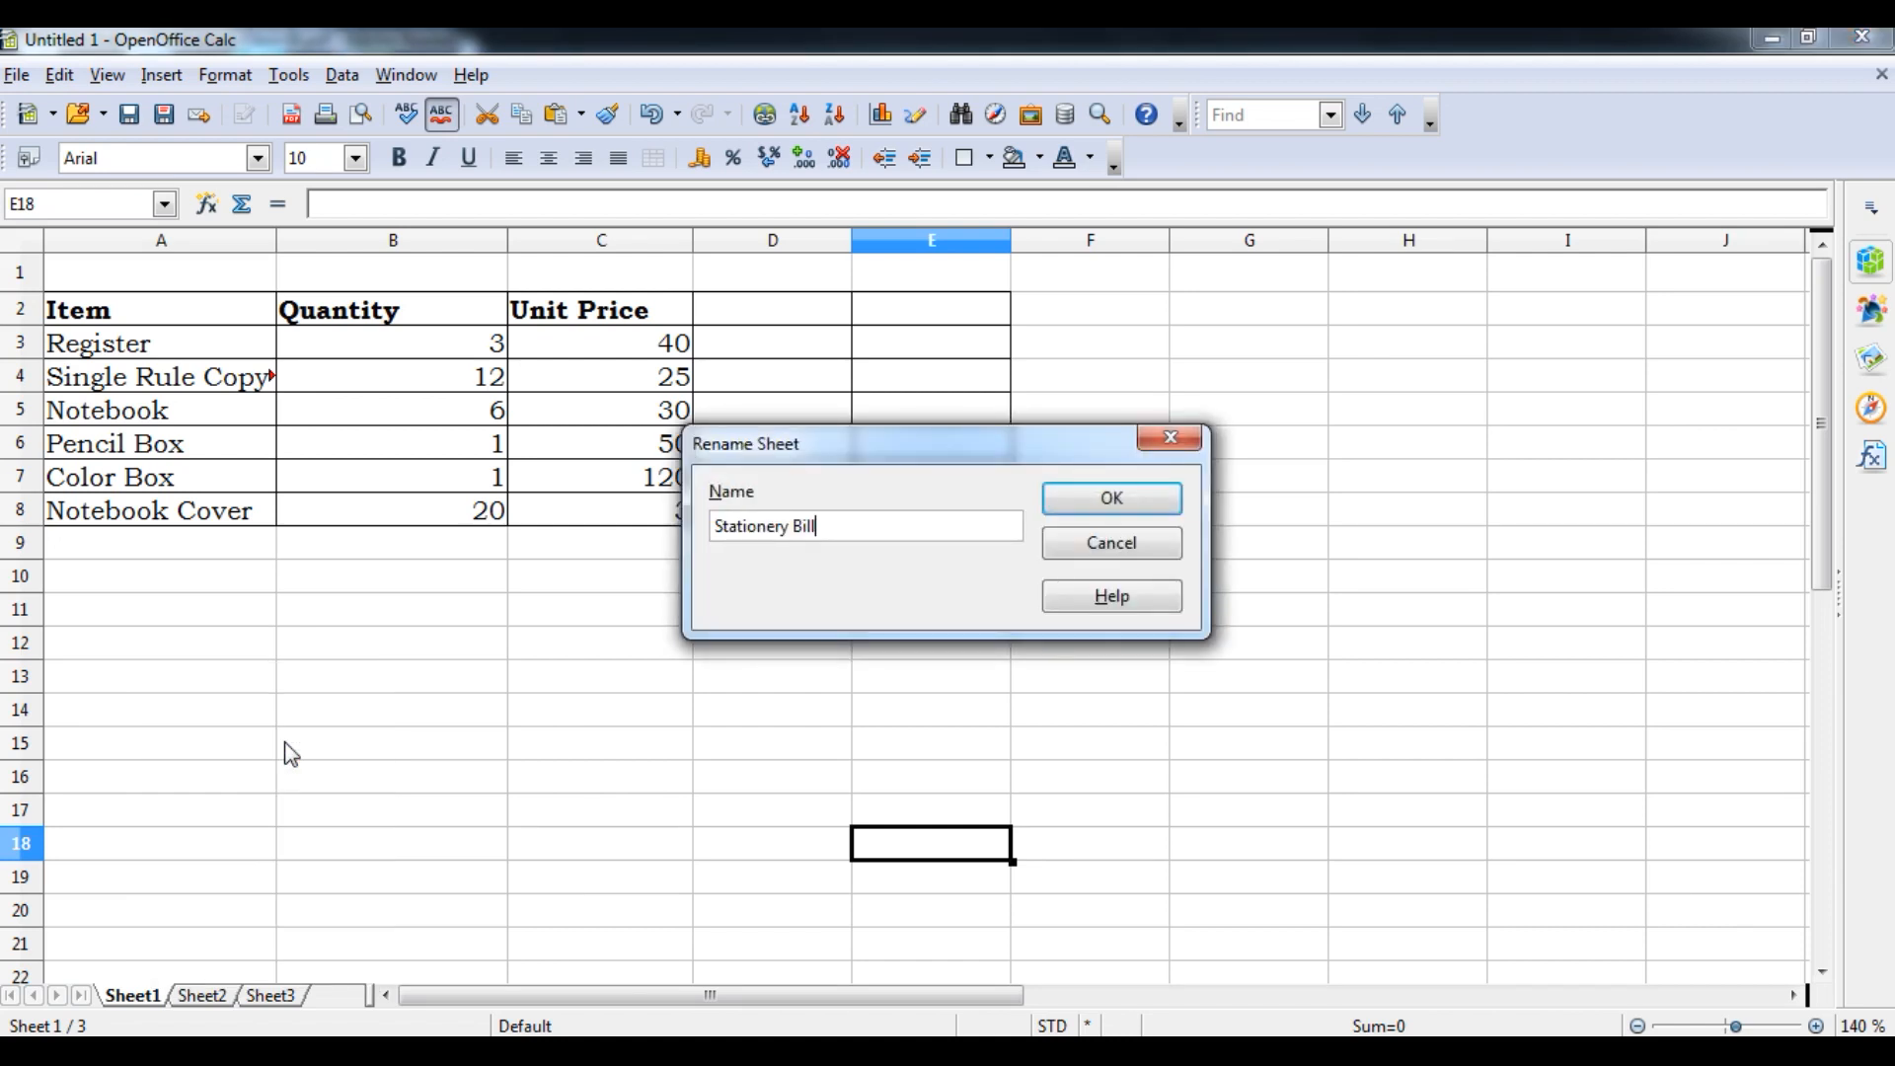
left_click(1143, 494)
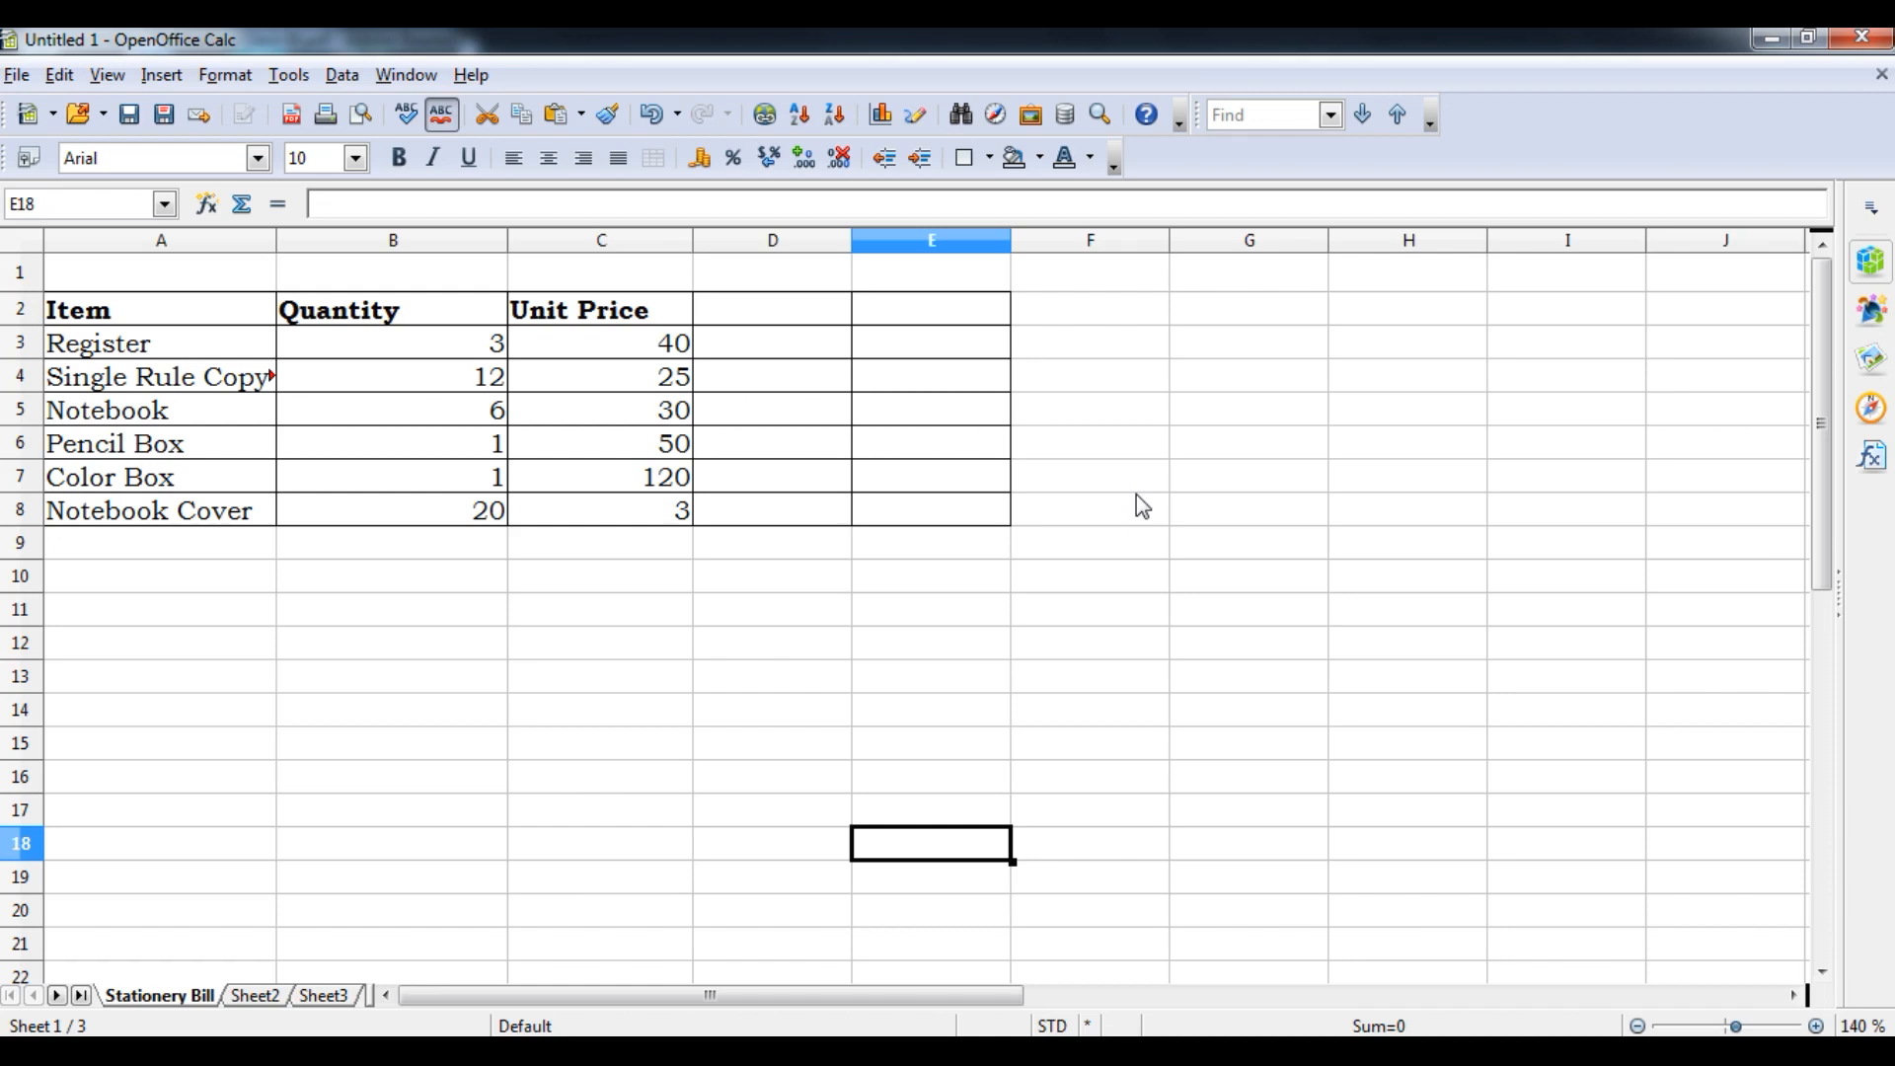
- Review the Step 3 data-entry instructions and Fig. 4.15 in the textbook PDF, and return to the Calc spreadsheet
left_click(724, 1052)
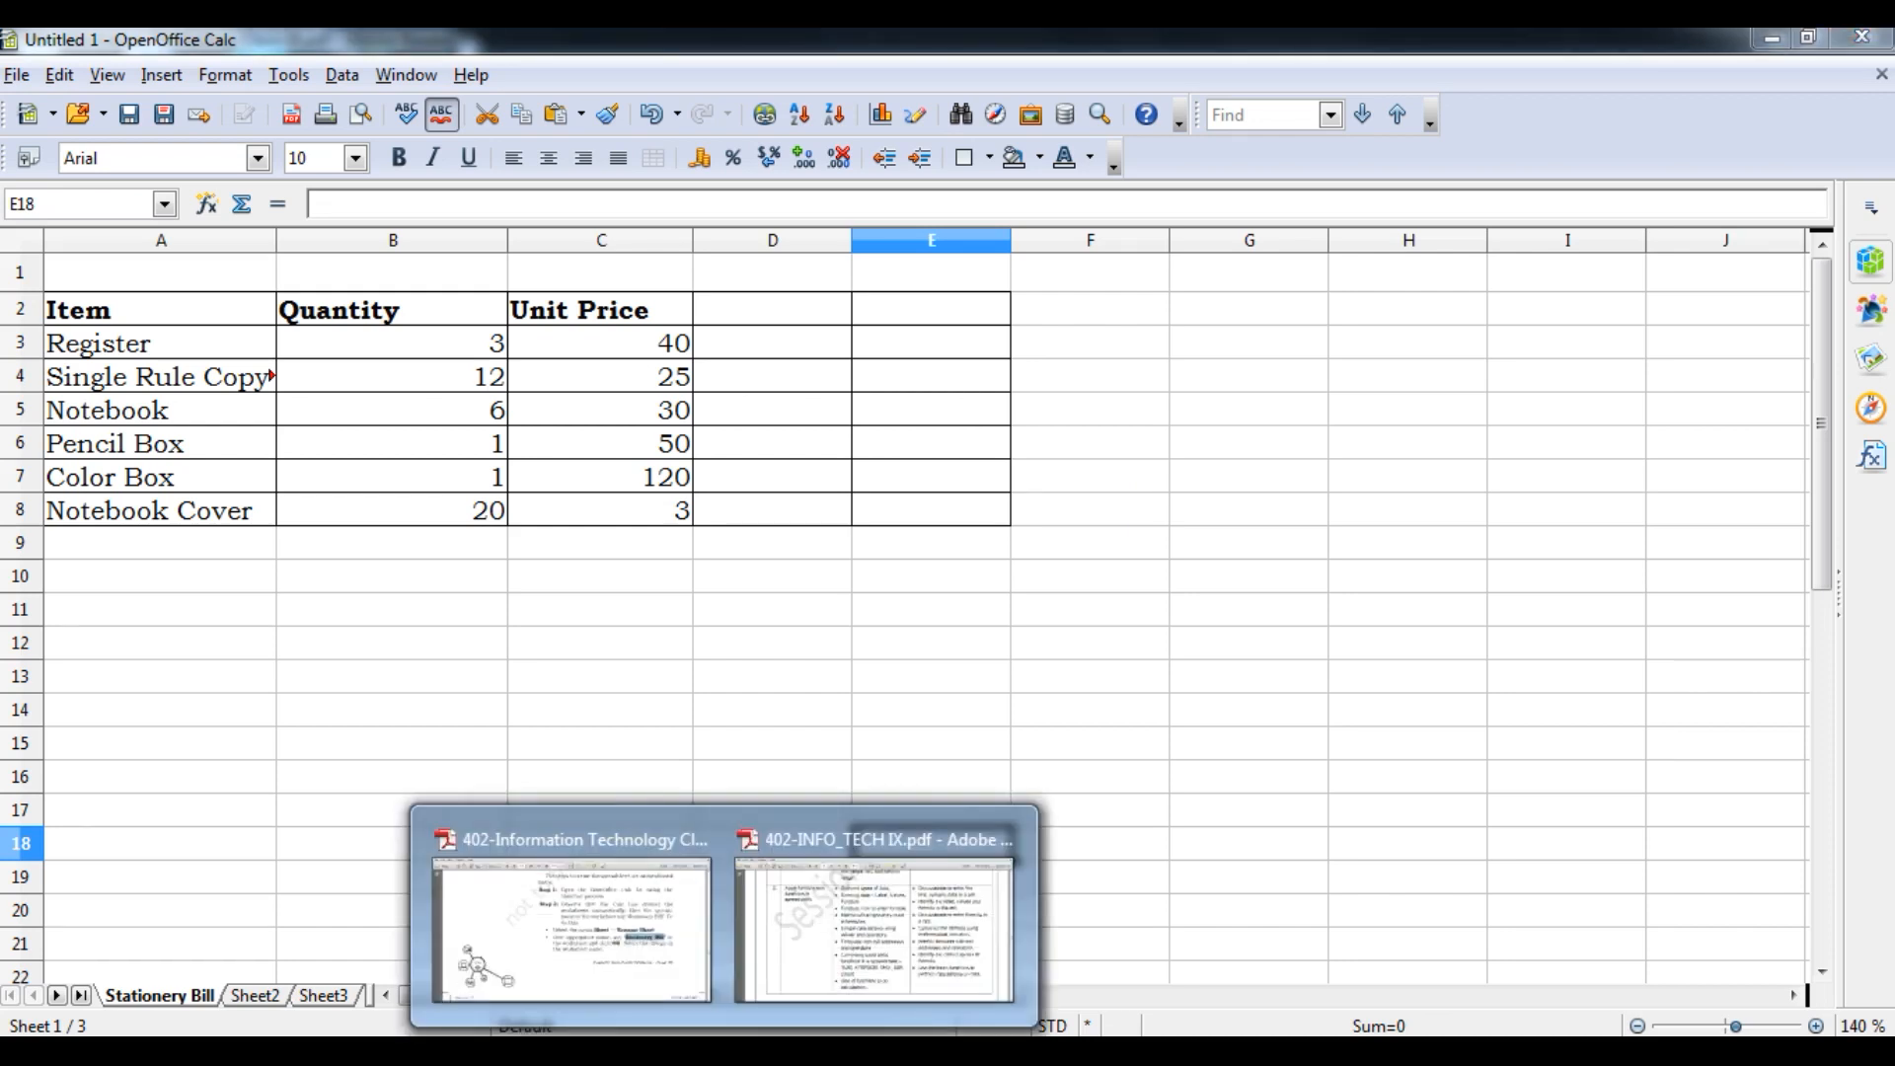
left_click(662, 947)
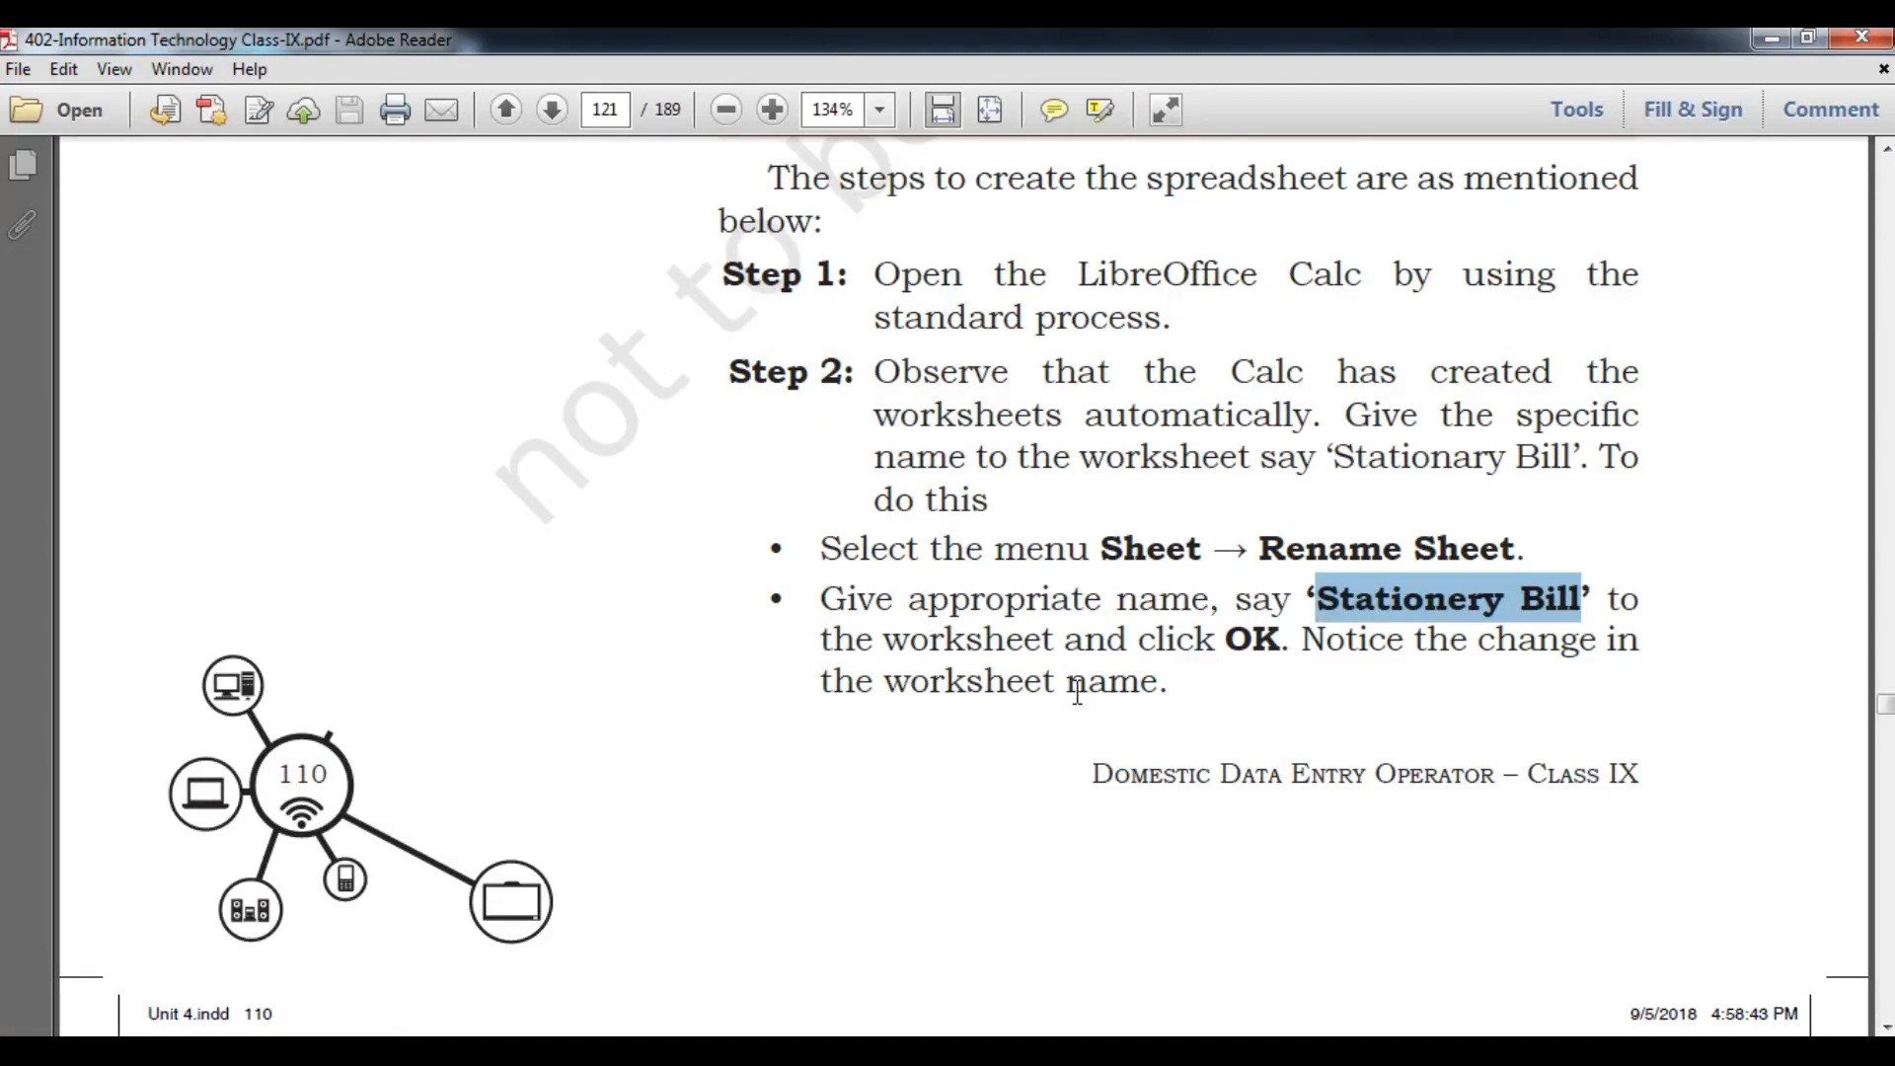
scroll(1077, 691, "down", 5)
scroll(1080, 707, "up", 2)
scroll(1079, 706, "down", 4)
scroll(1078, 694, "down", 3)
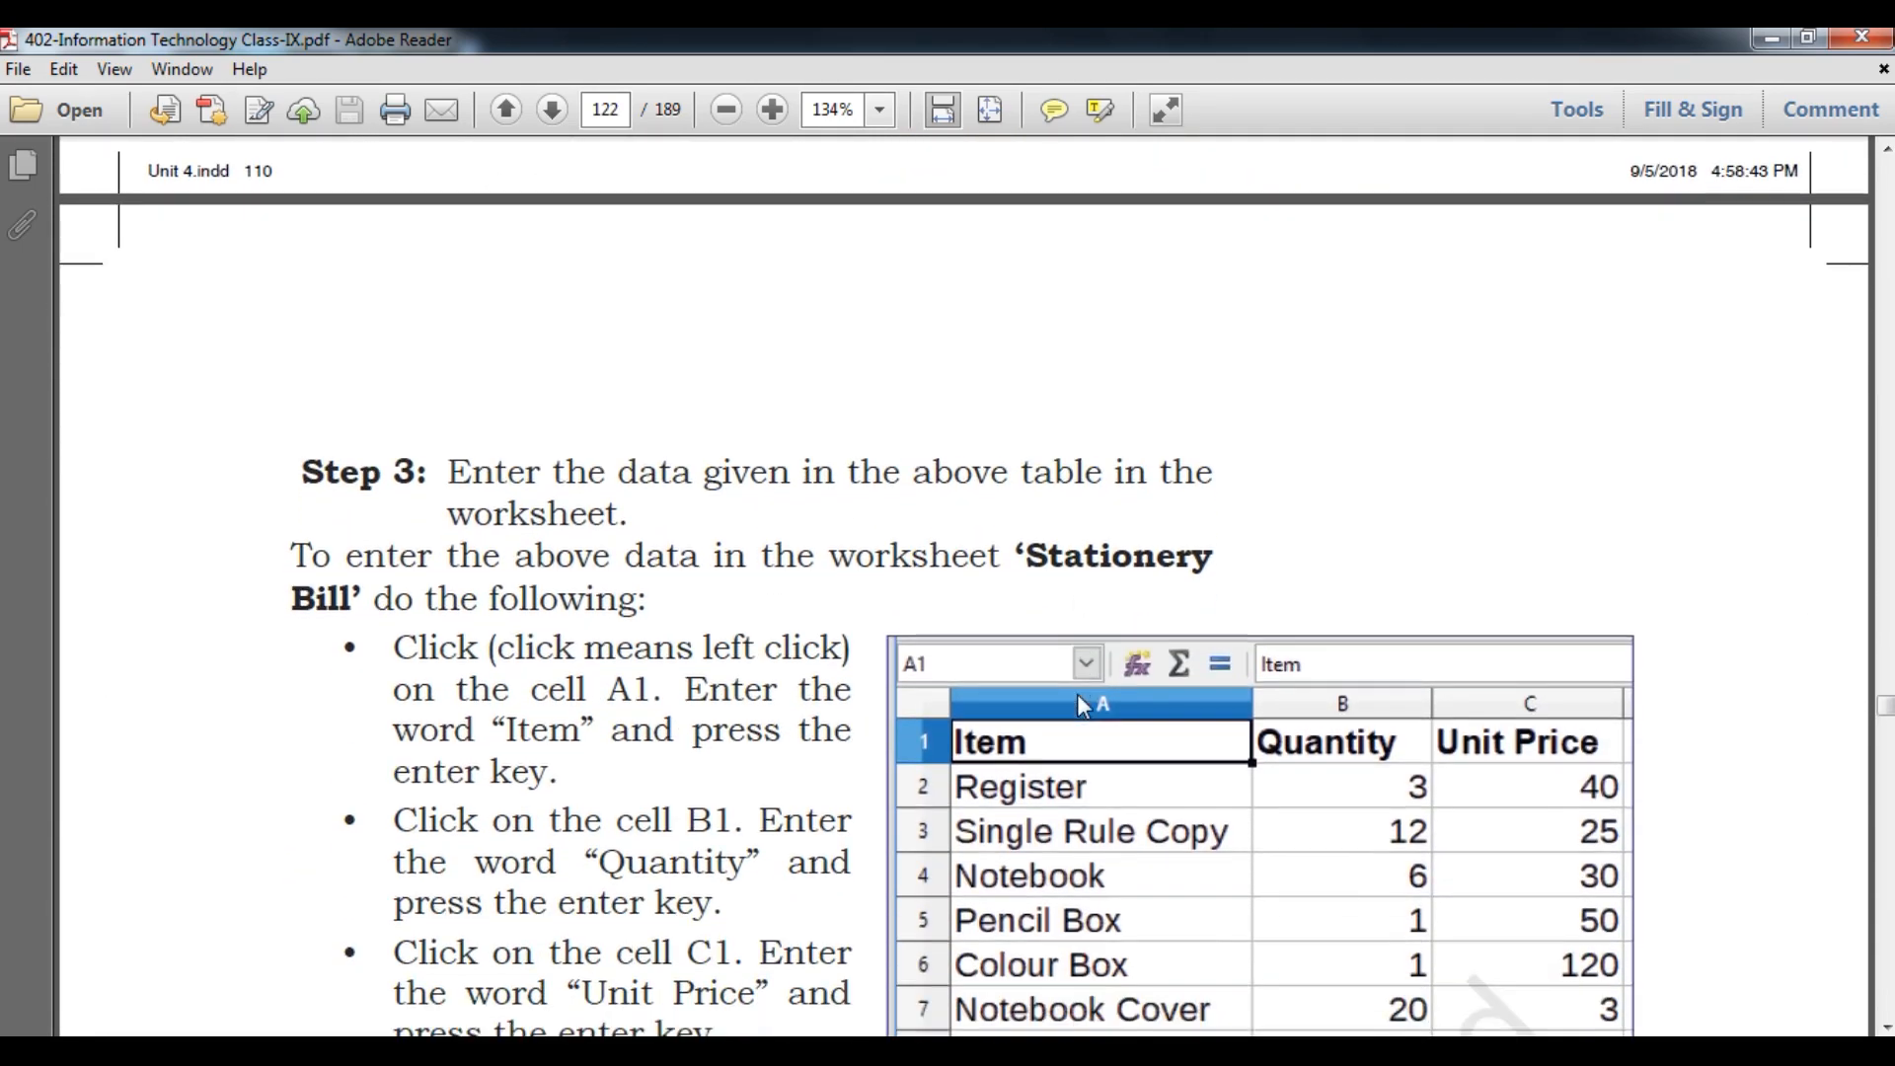
scroll(1079, 696, "down", 2)
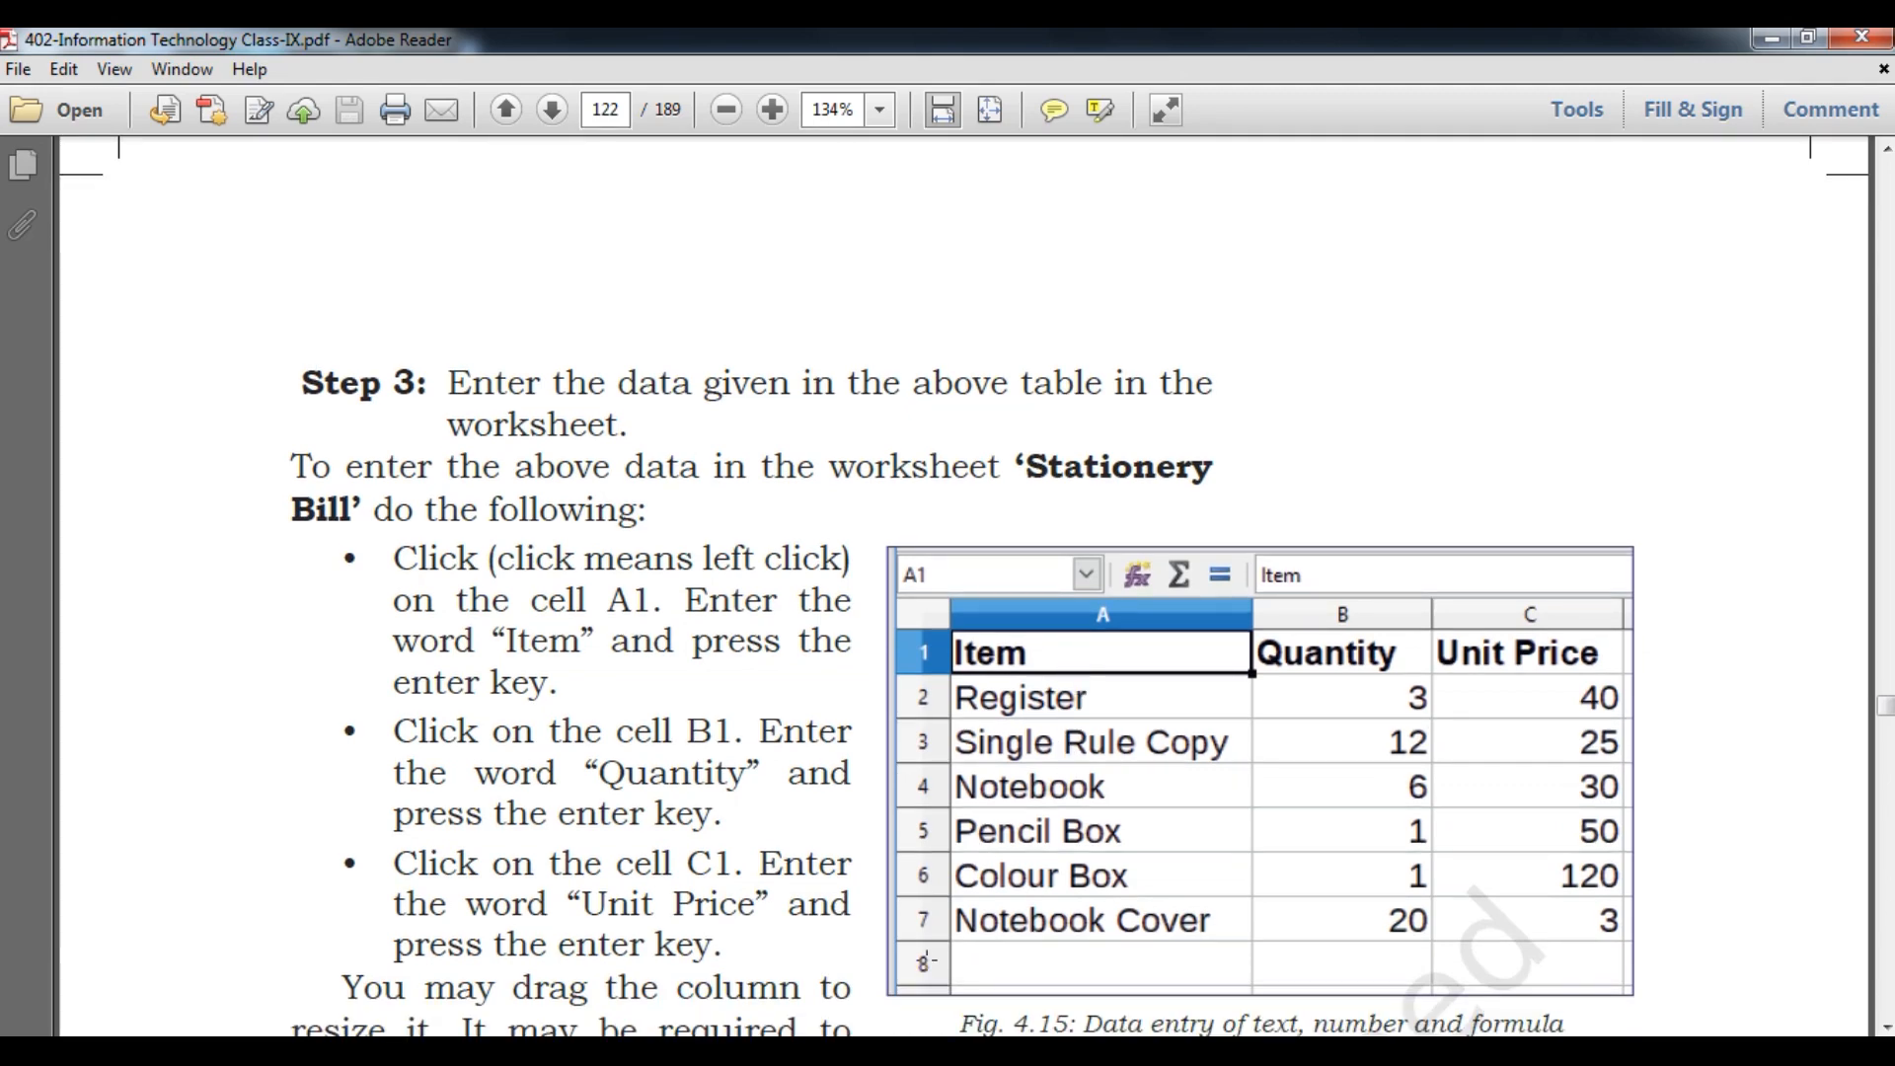
key("alt+Tab")
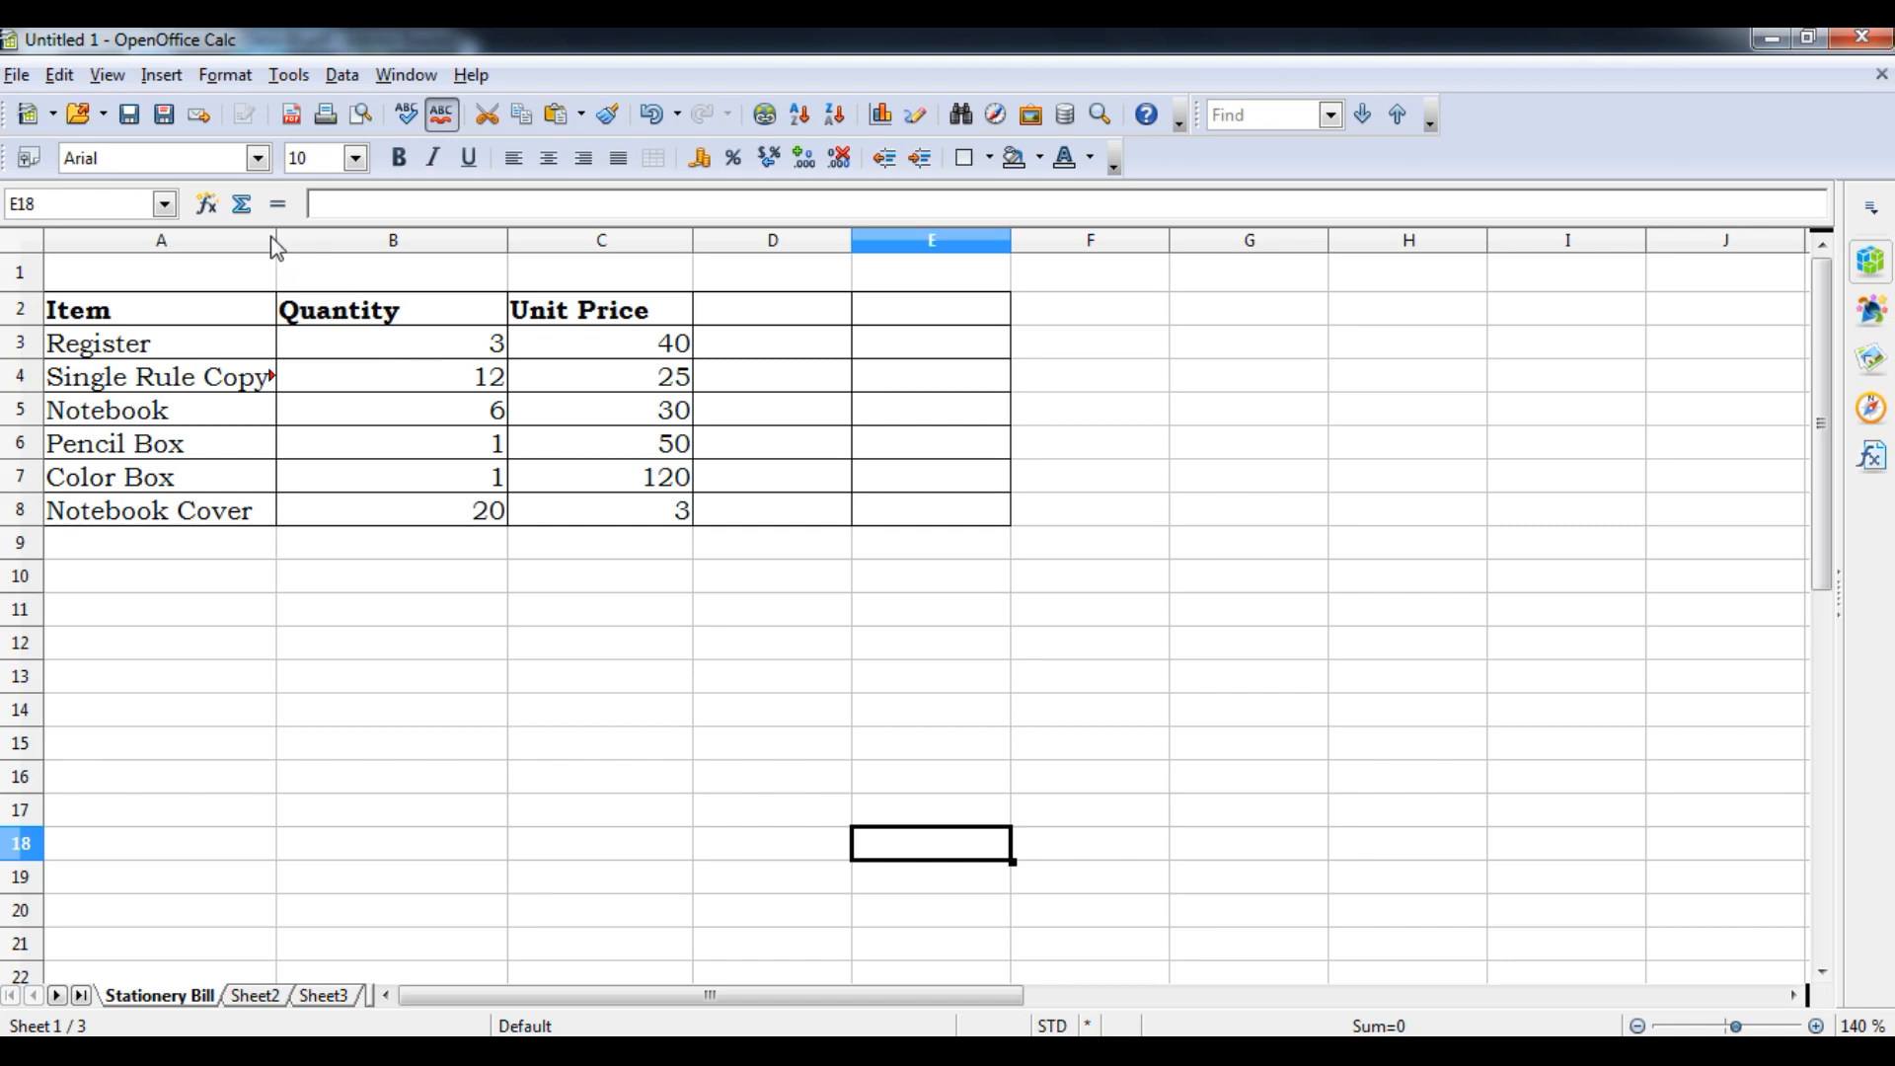
- Widen column A so the longest item name, Single Rule Copy, fits inside its cell
left_click_drag(276, 240, 341, 241)
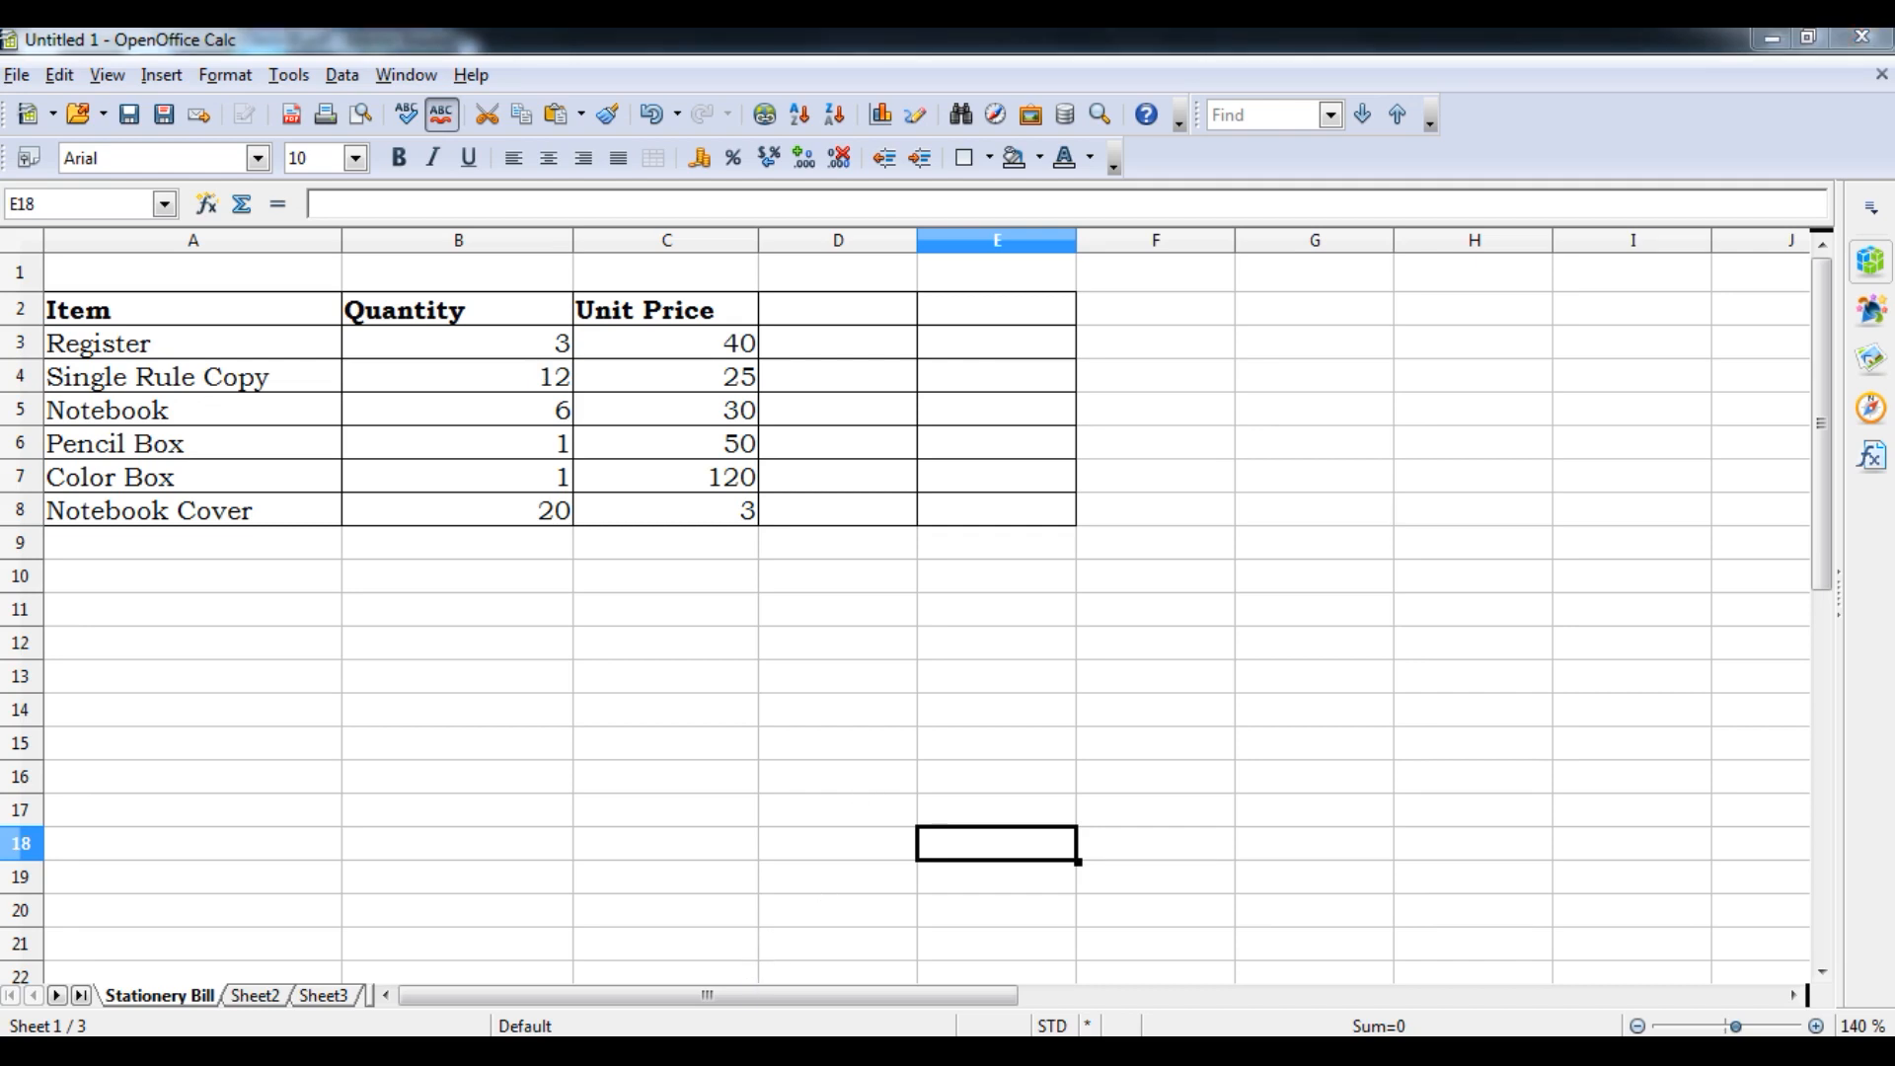
- Switch to the textbook PDF in Adobe Reader, read Step 4 on saving the worksheet and highlight the file name "Stationery_Bill"
mouse_move(692, 1006)
left_click(558, 917)
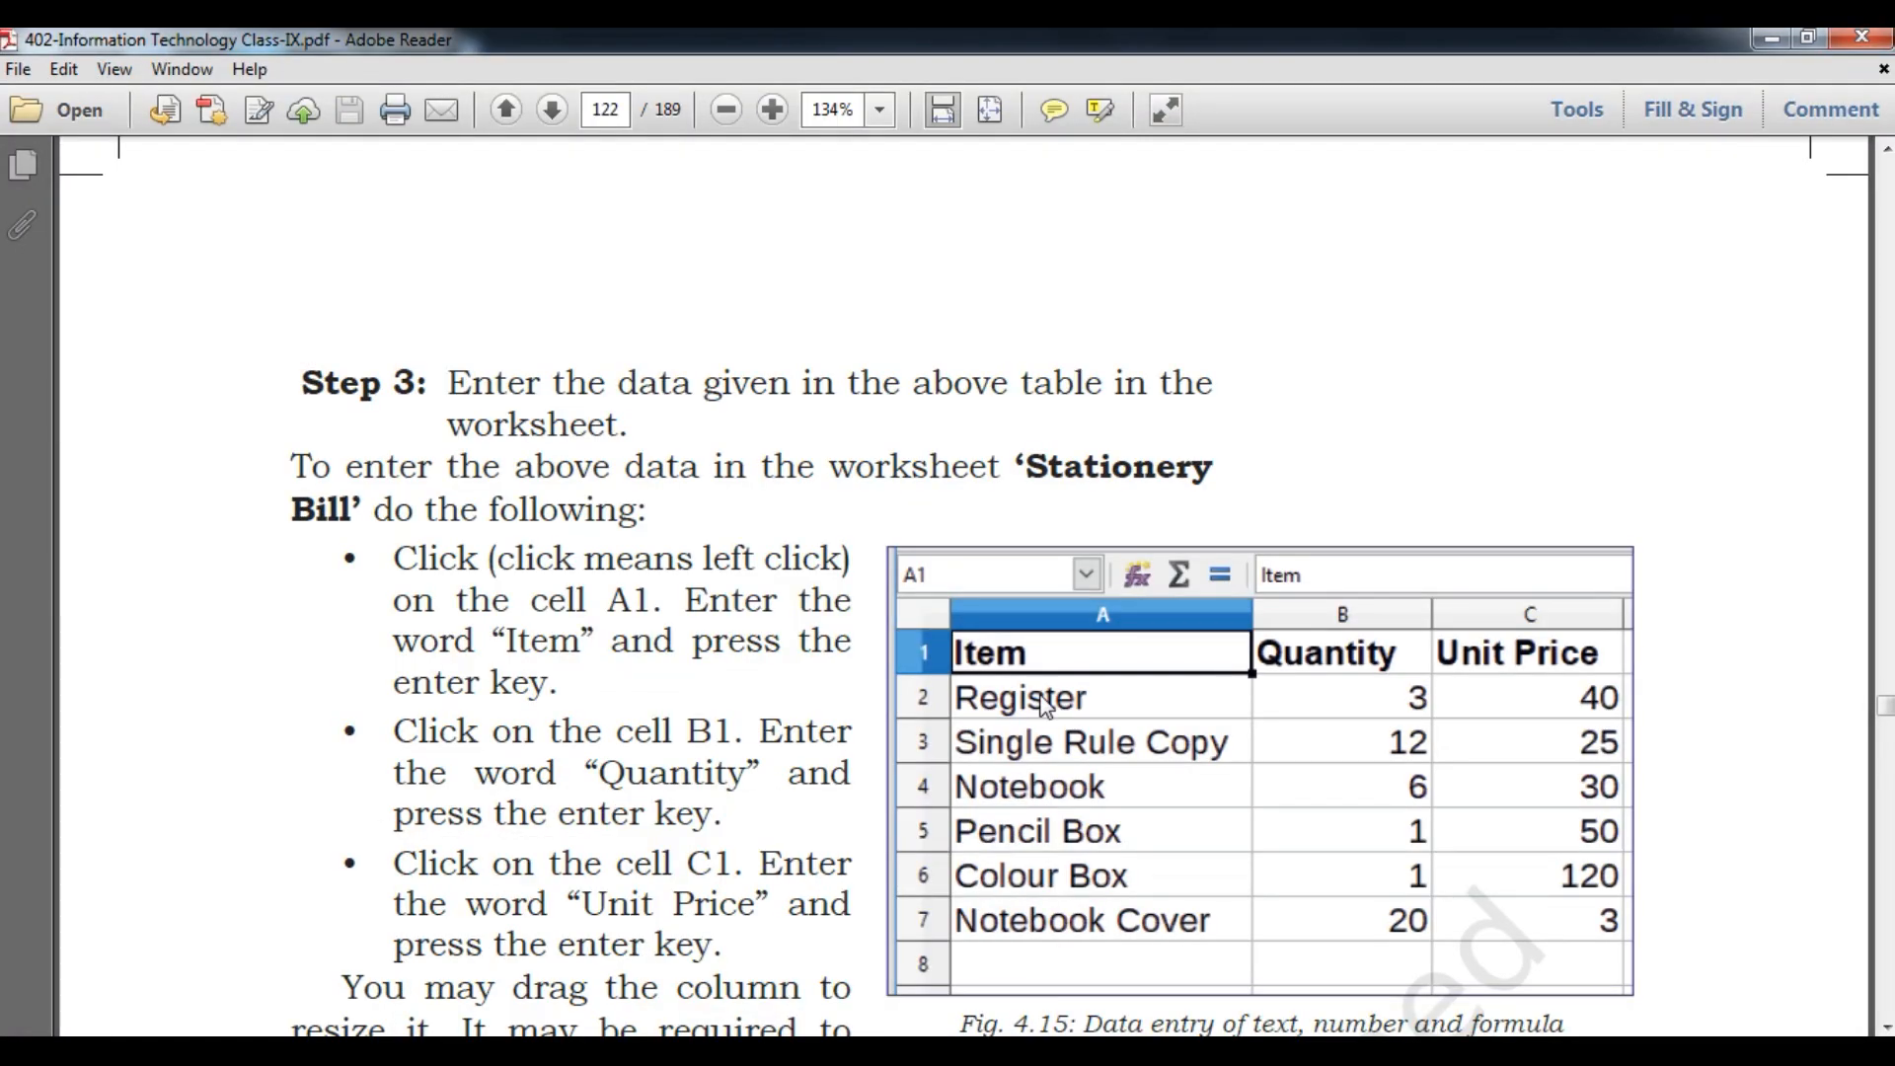
scroll(1044, 703, "down", 5)
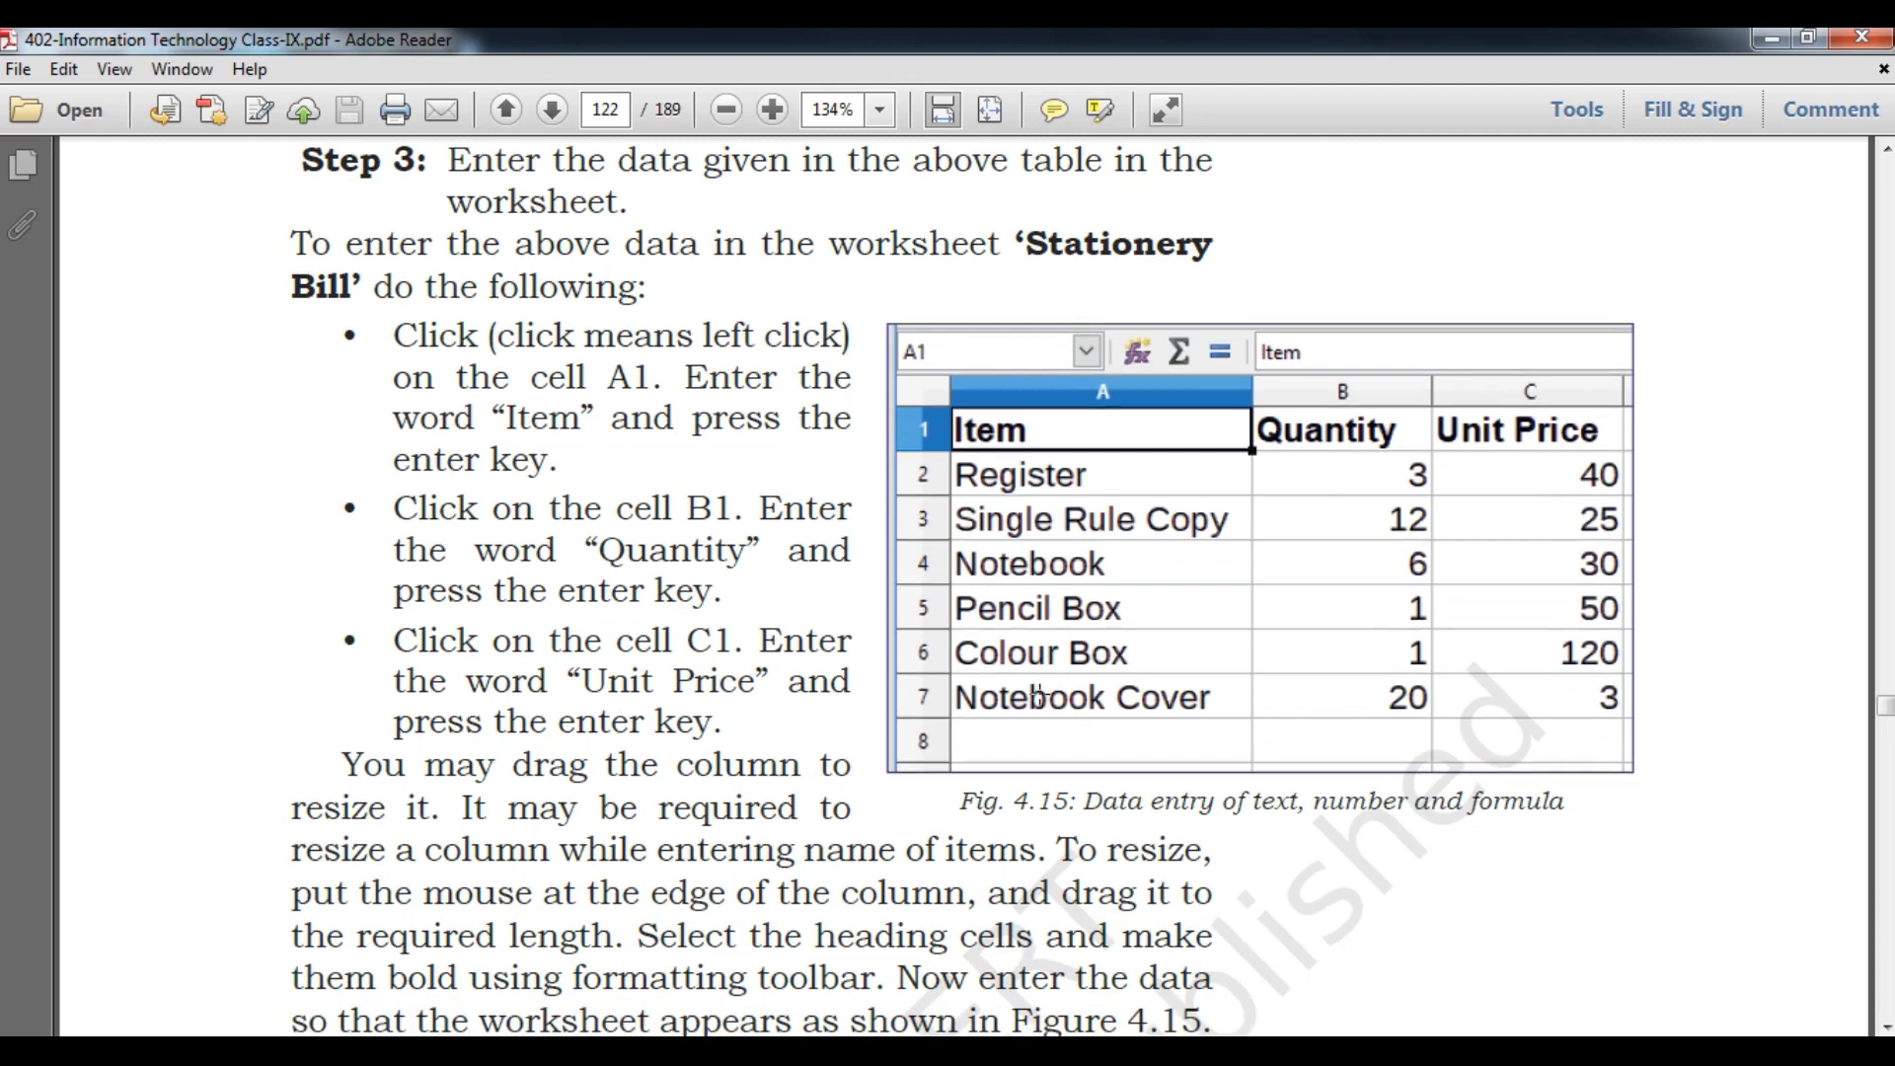
scroll(1037, 694, "down", 1)
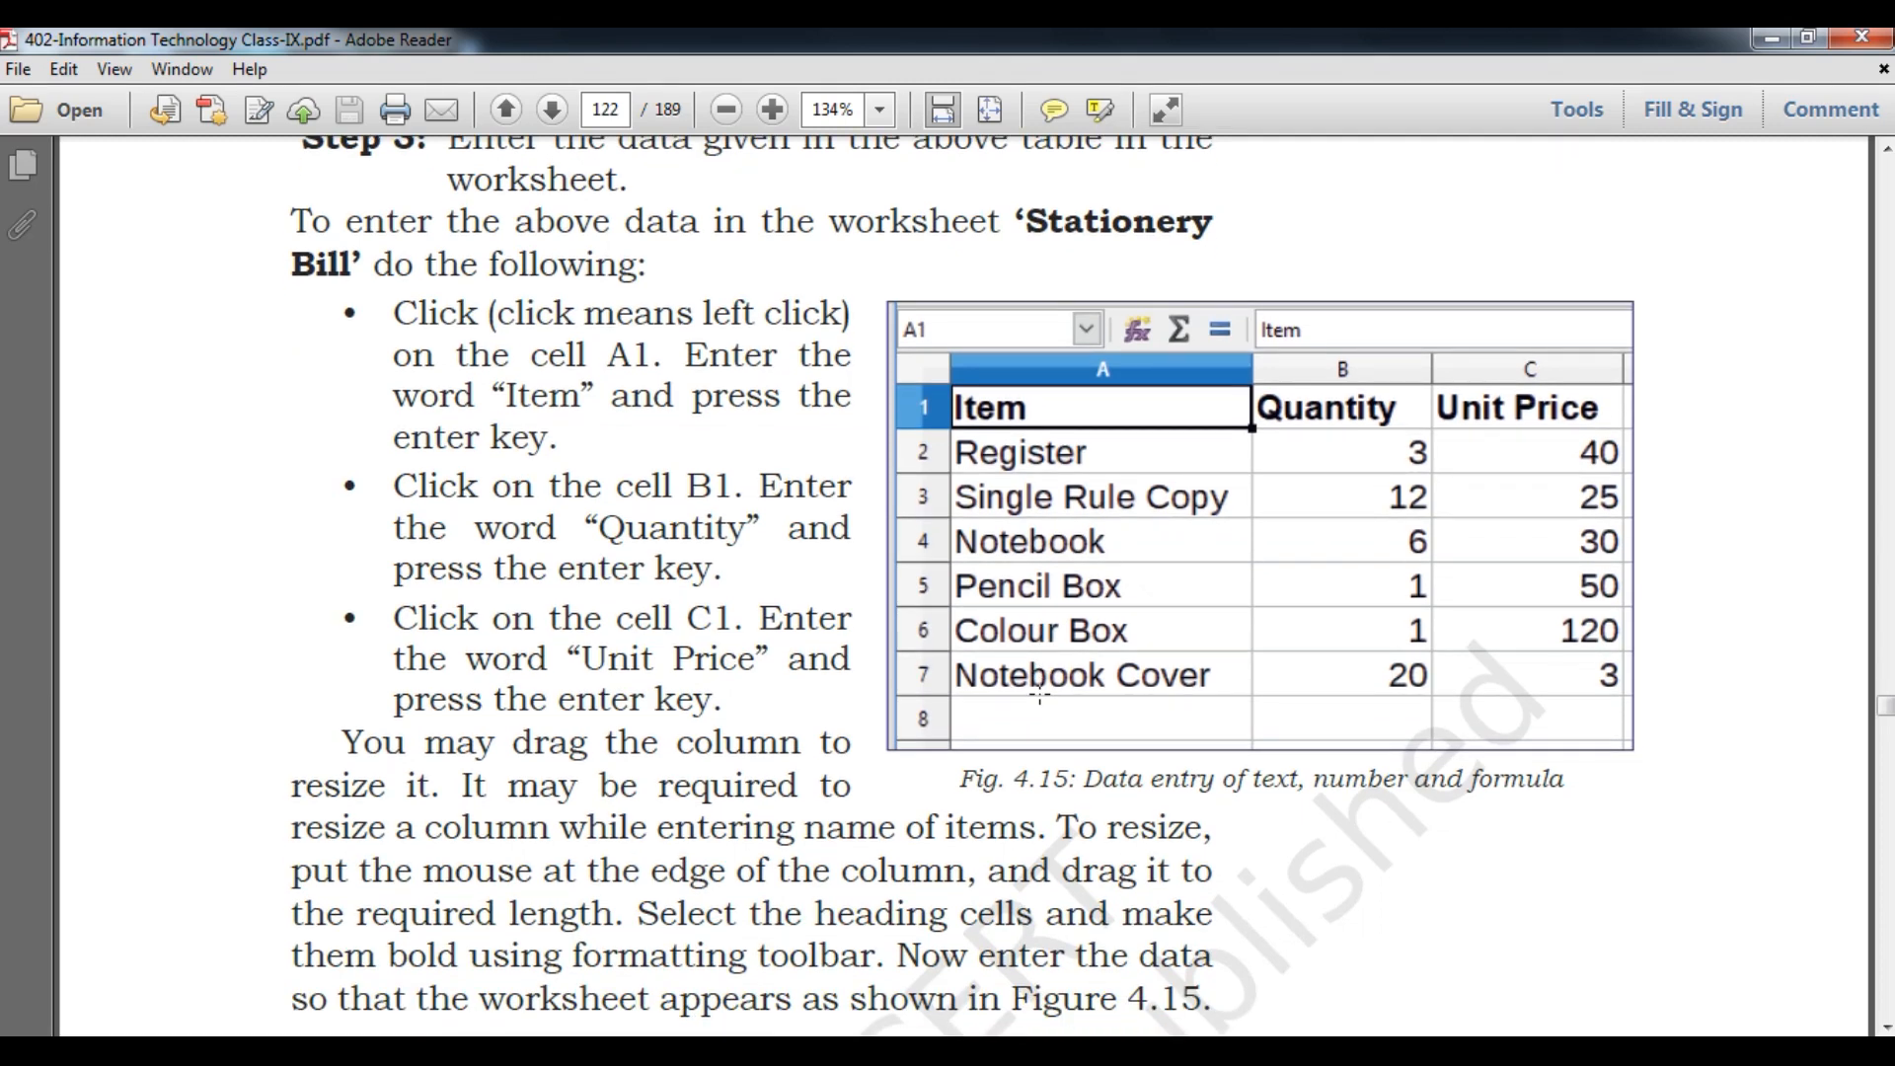
scroll(1039, 694, "down", 6)
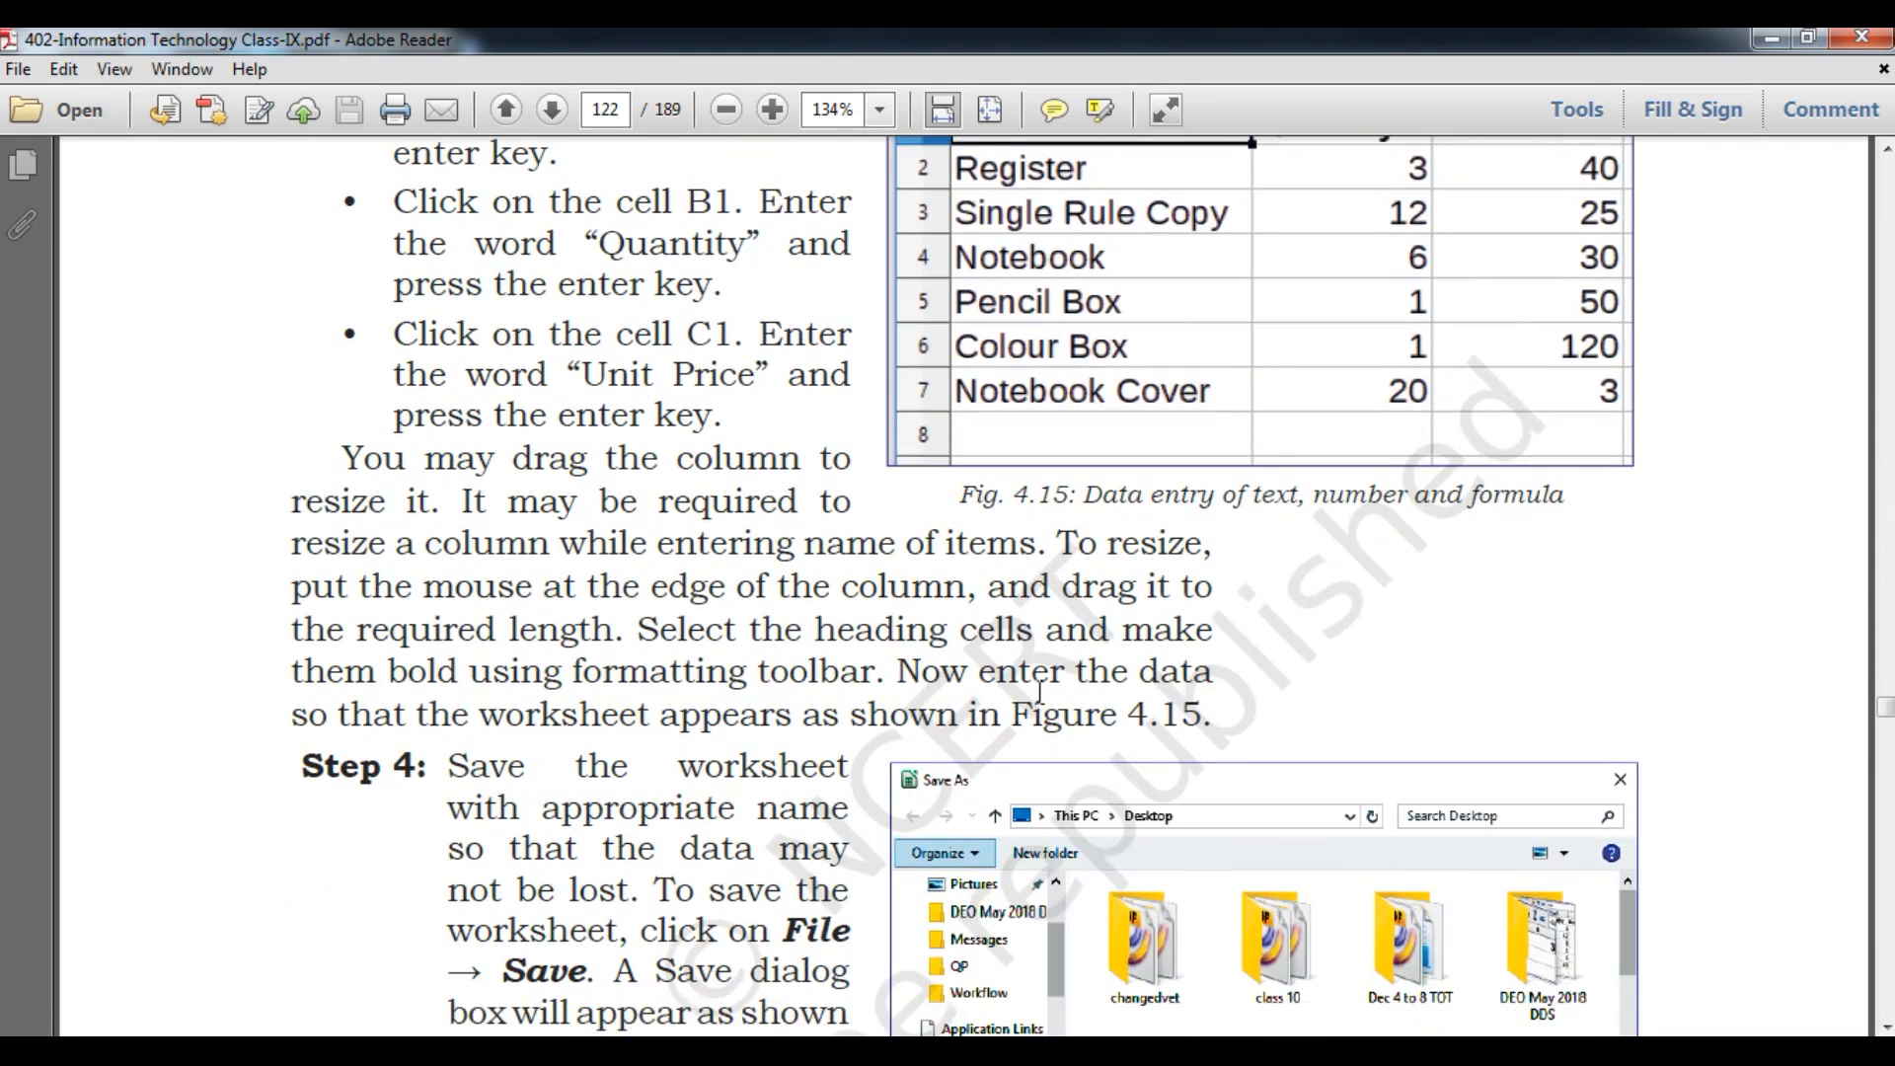
scroll(1039, 692, "down", 10)
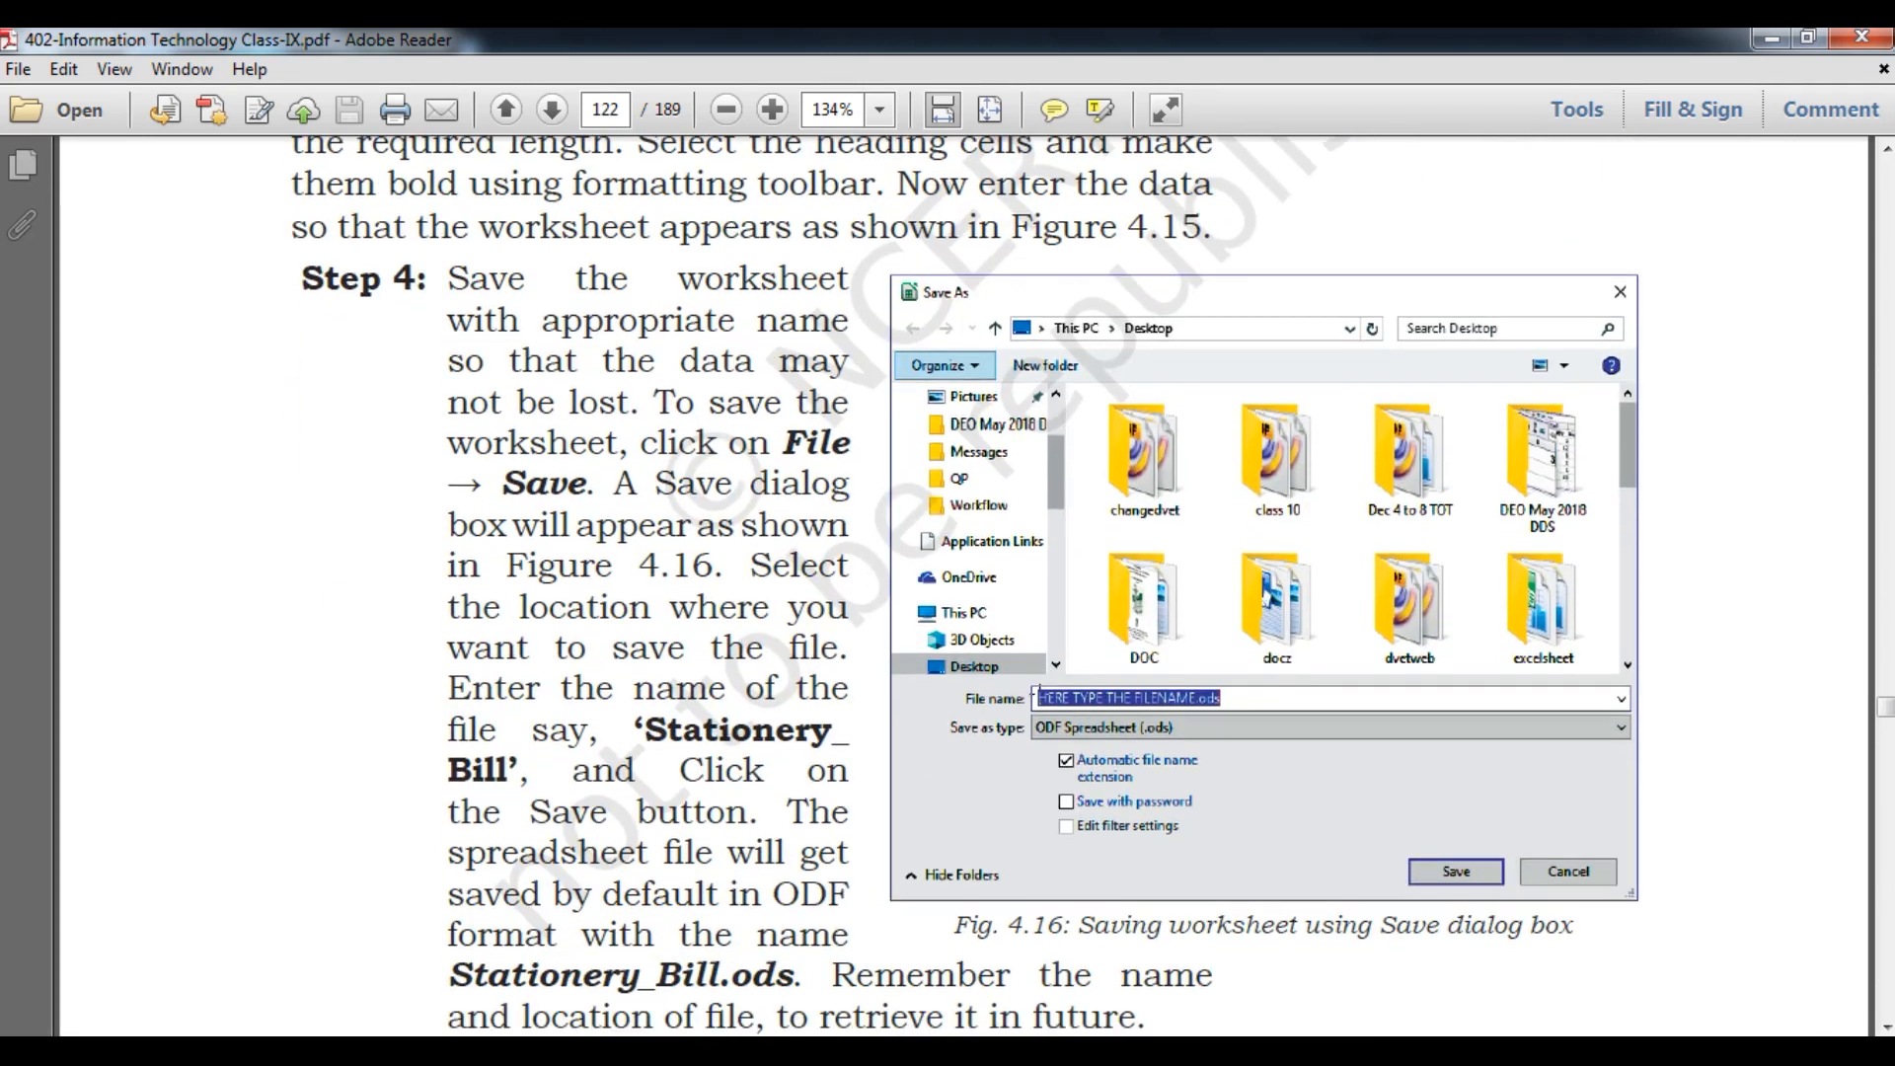
scroll(1039, 694, "down", 2)
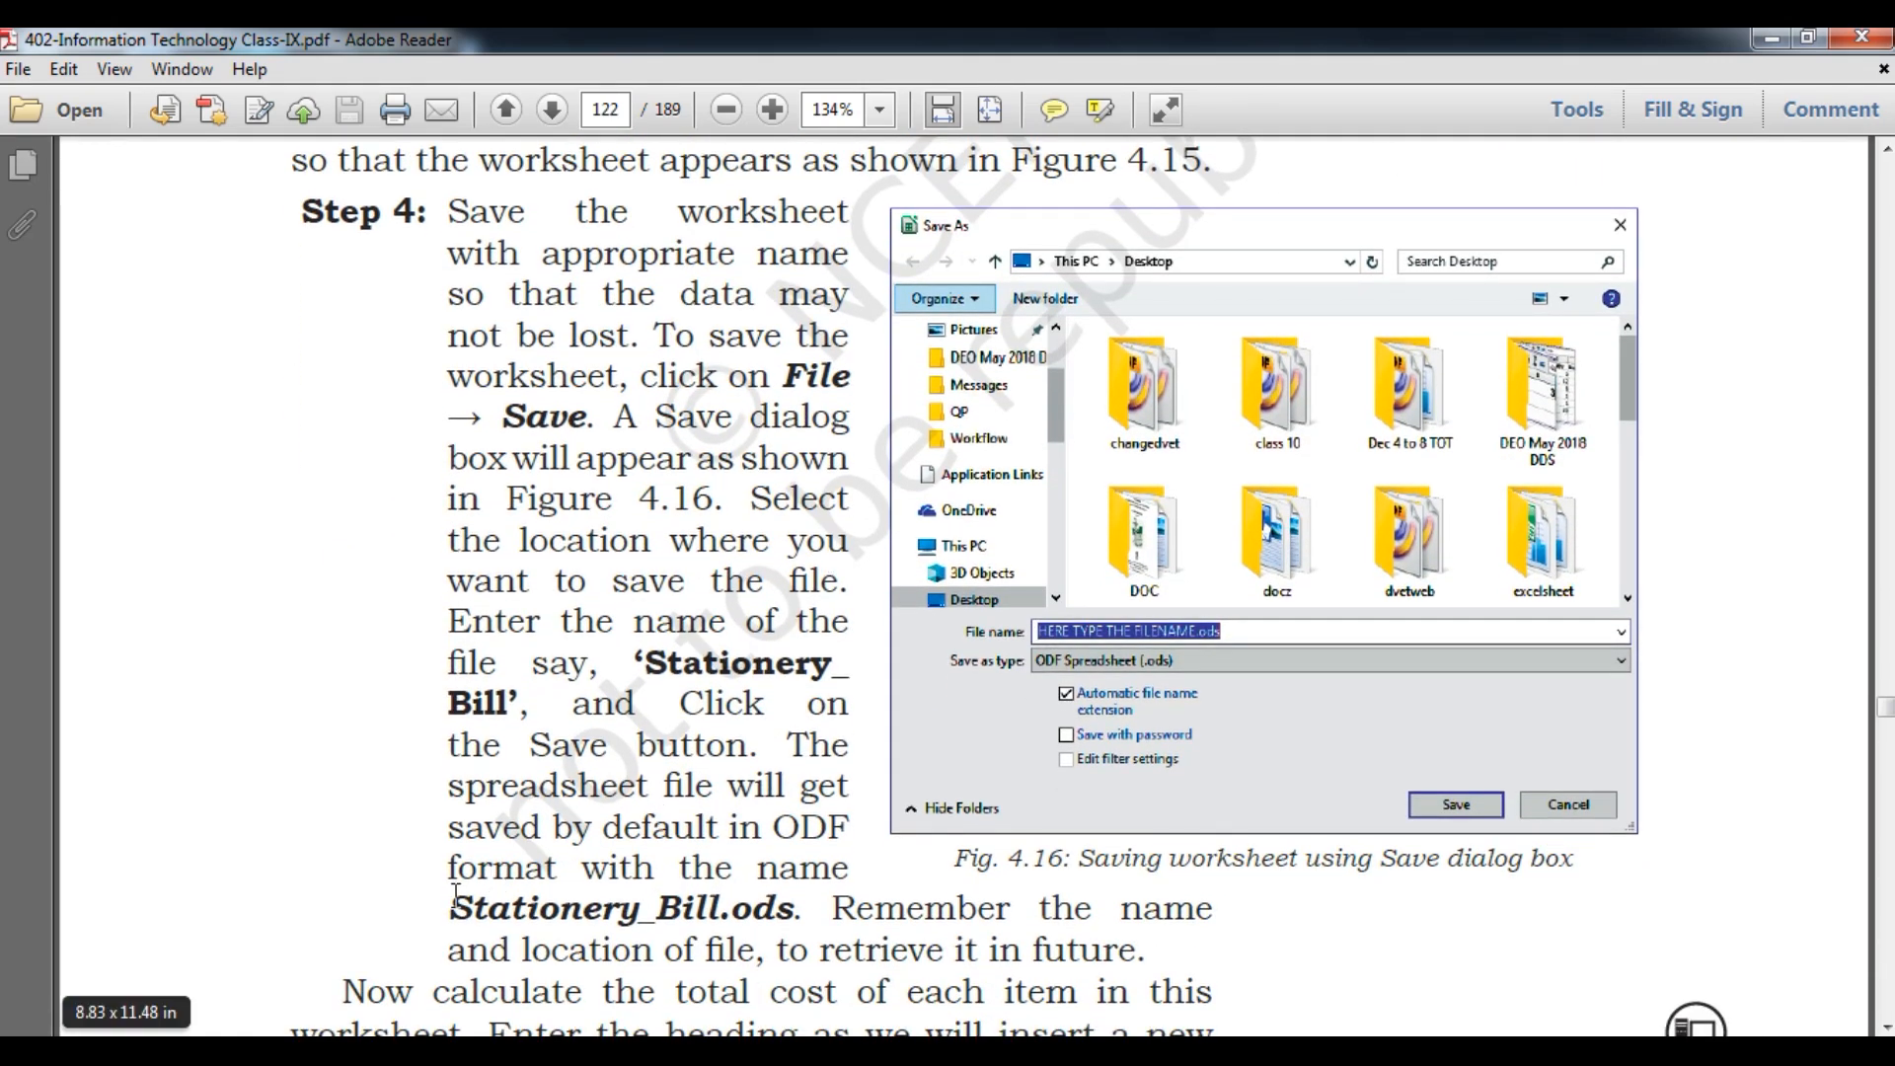
left_click_drag(447, 906, 728, 901)
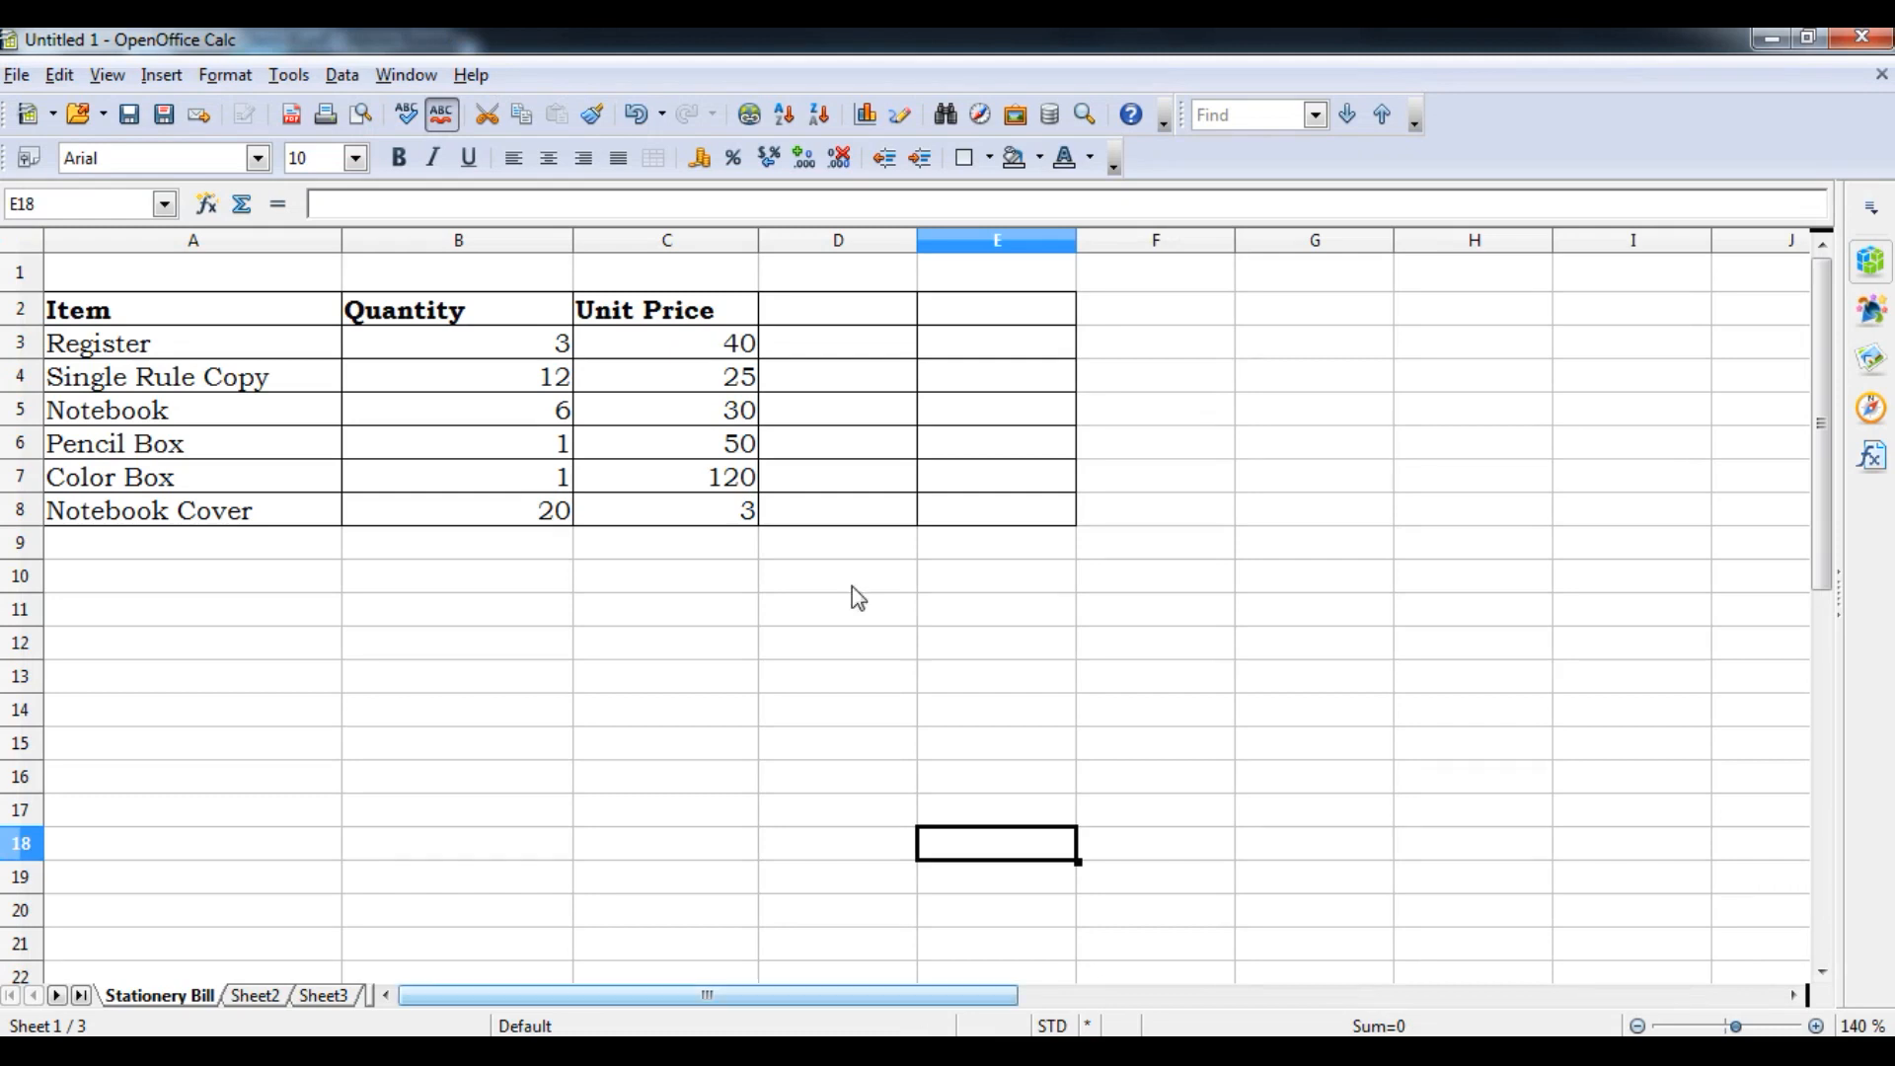
- Return to the Calc spreadsheet and save it as "Stationery_Bill" in the Work folder, in ODF Spreadsheet (.ods) format
left_click(20, 77)
left_click(67, 301)
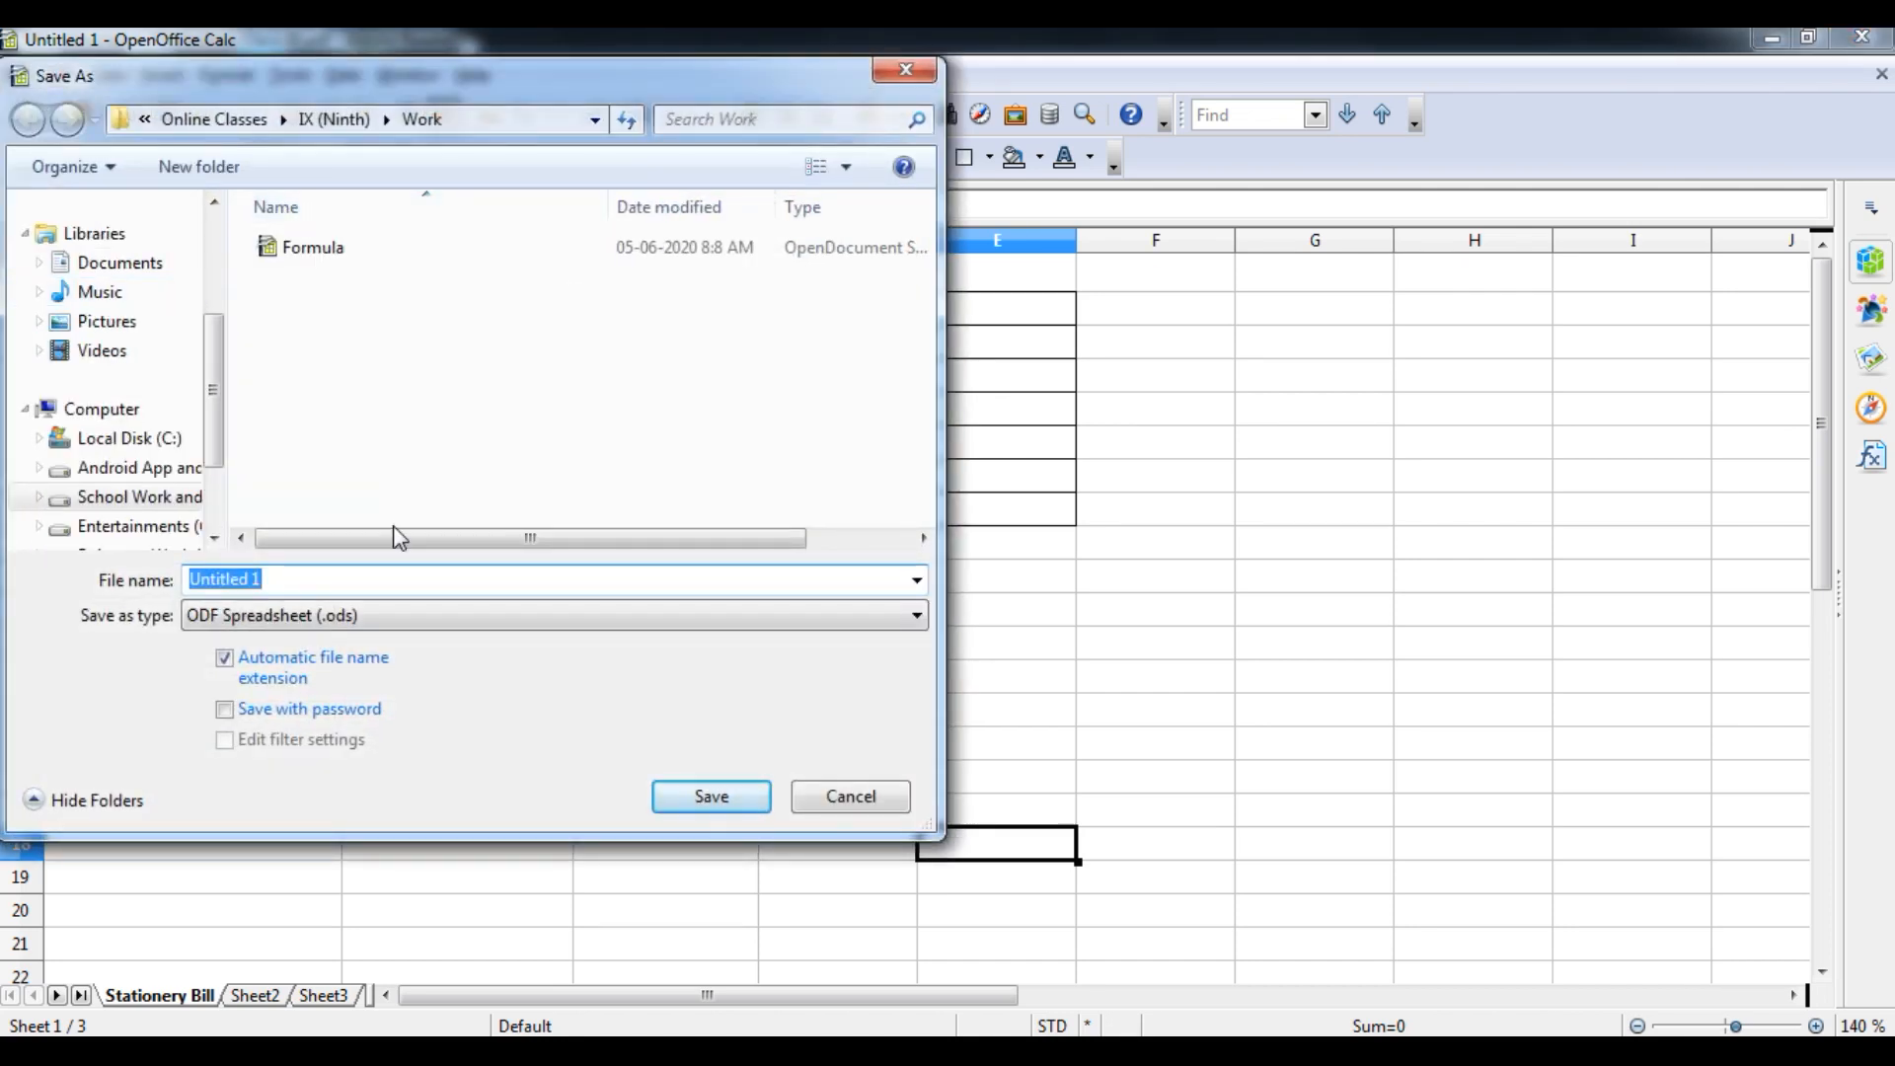
type("Stationery_Bill")
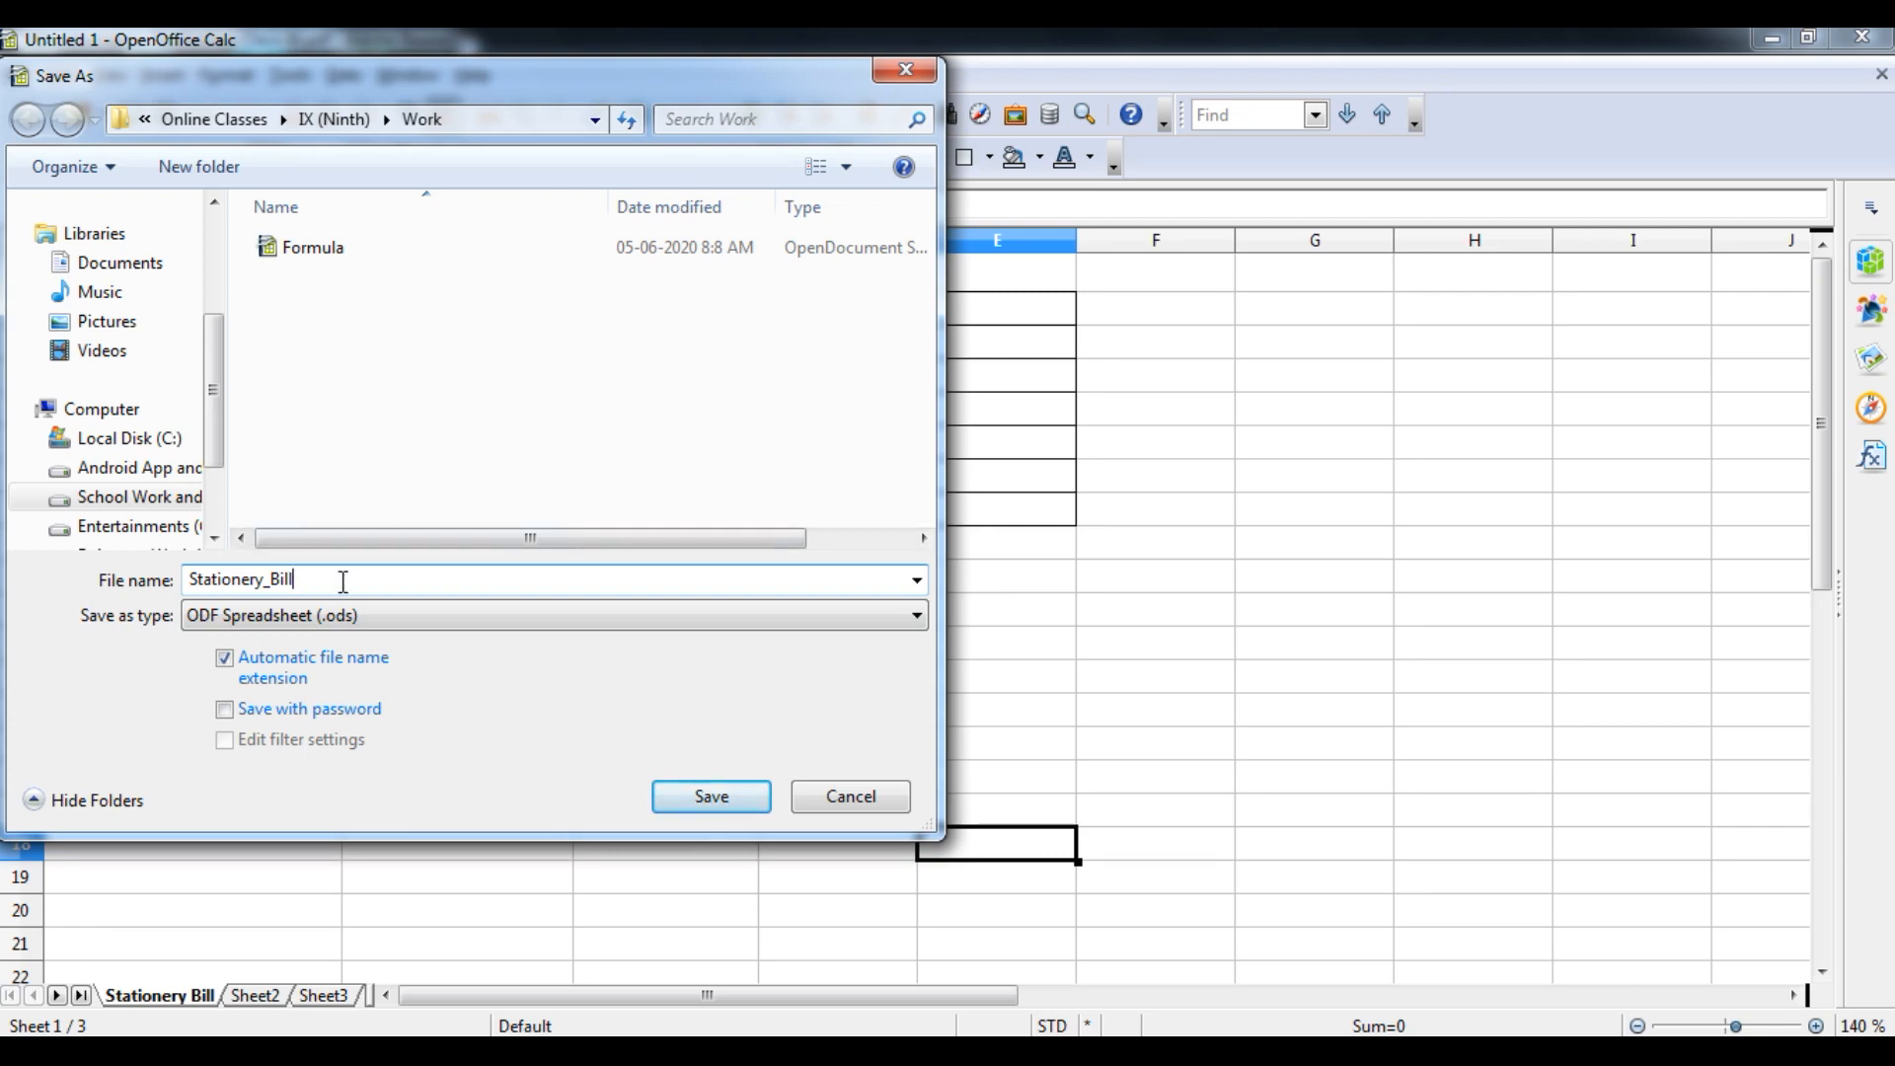
left_click(712, 796)
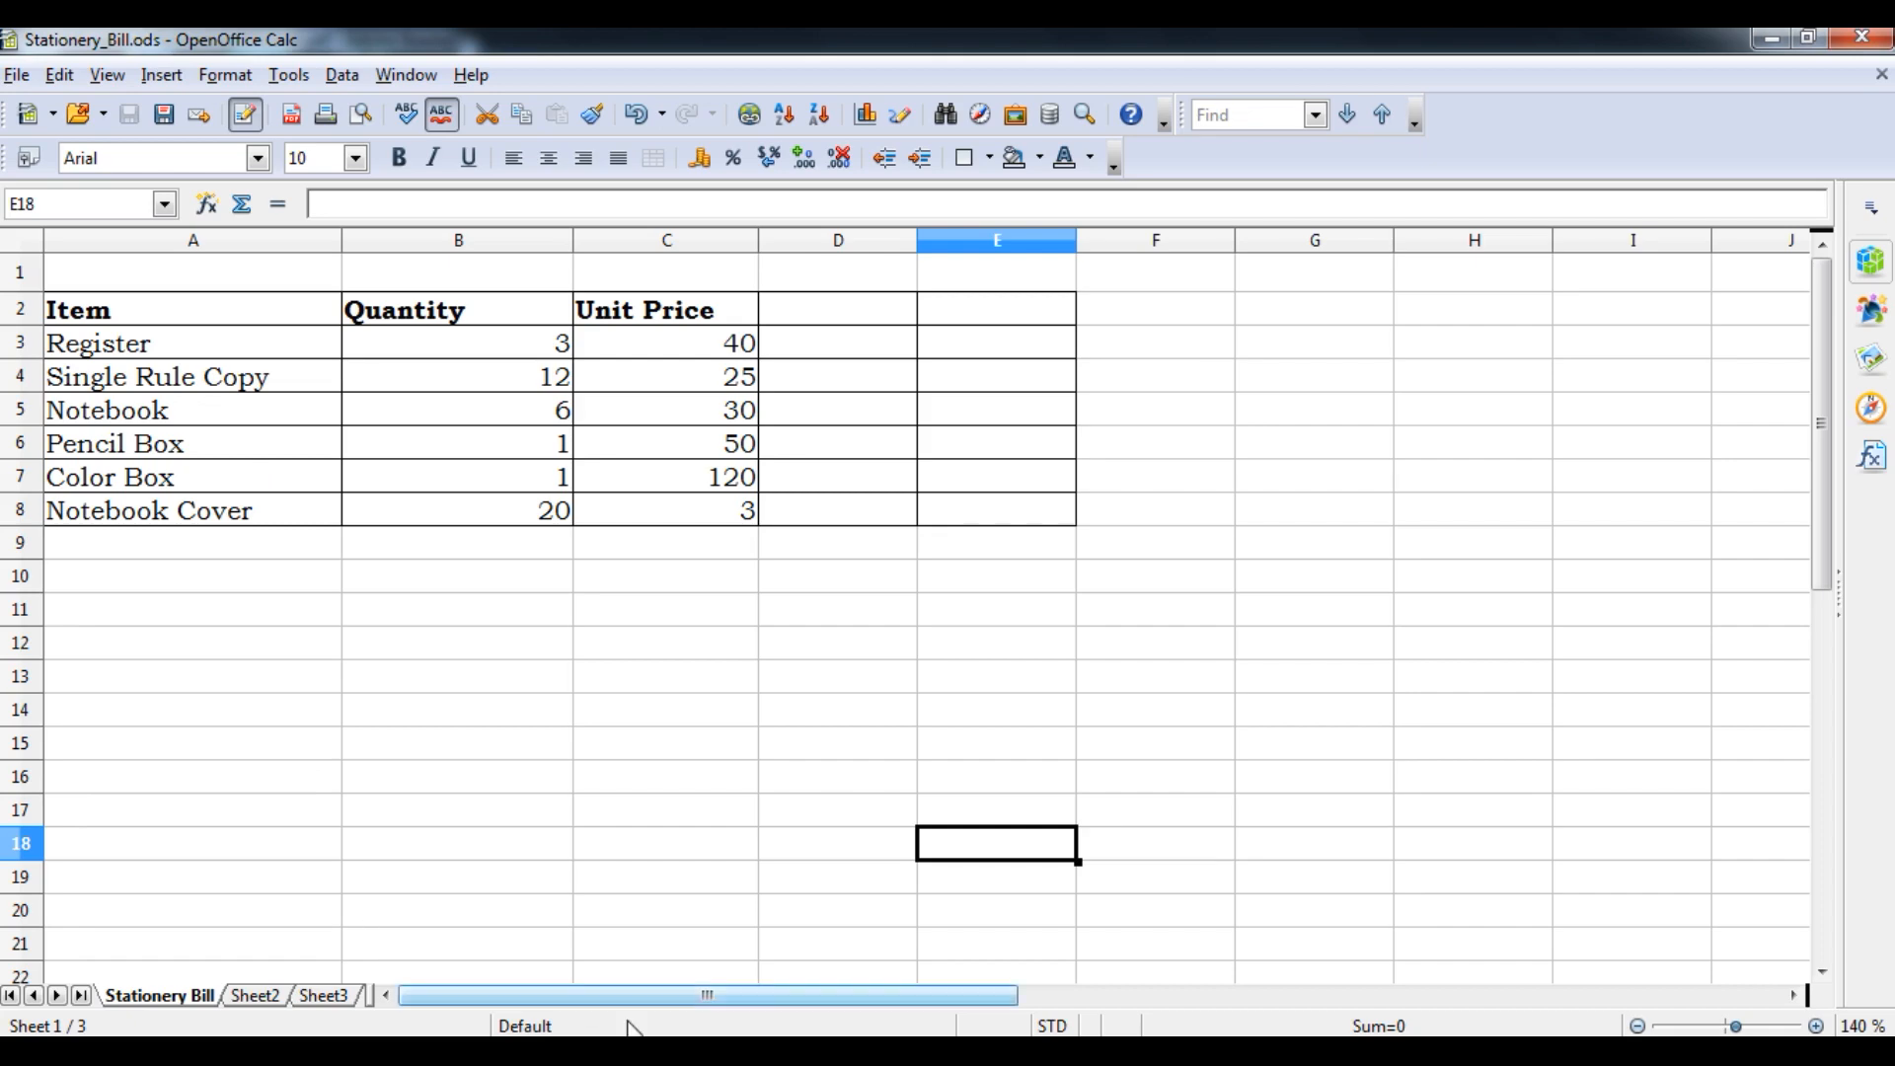
- Read the textbook PDF's instructions on the Total Cost heading and inserting columns, including Fig. 4.17, and return to the Calc spreadsheet
left_click(646, 923)
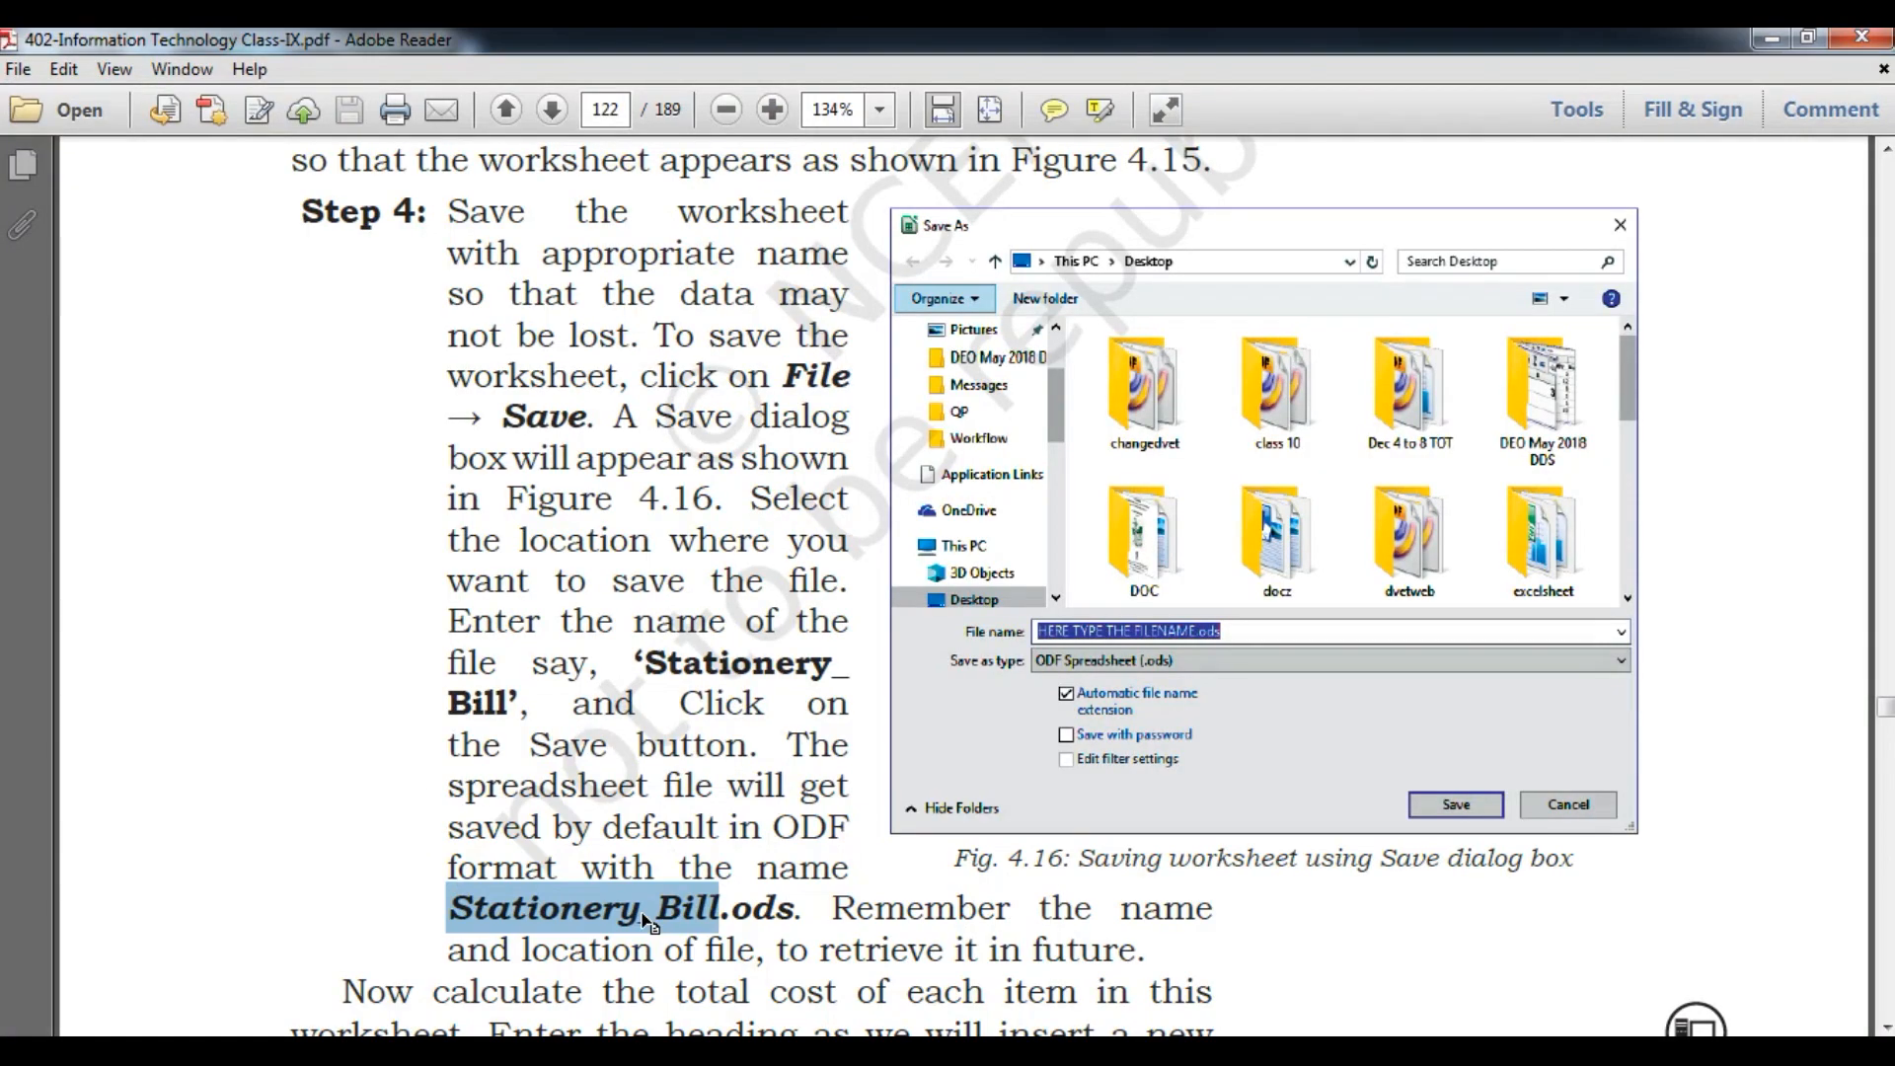
scroll(1038, 840, "down", 10)
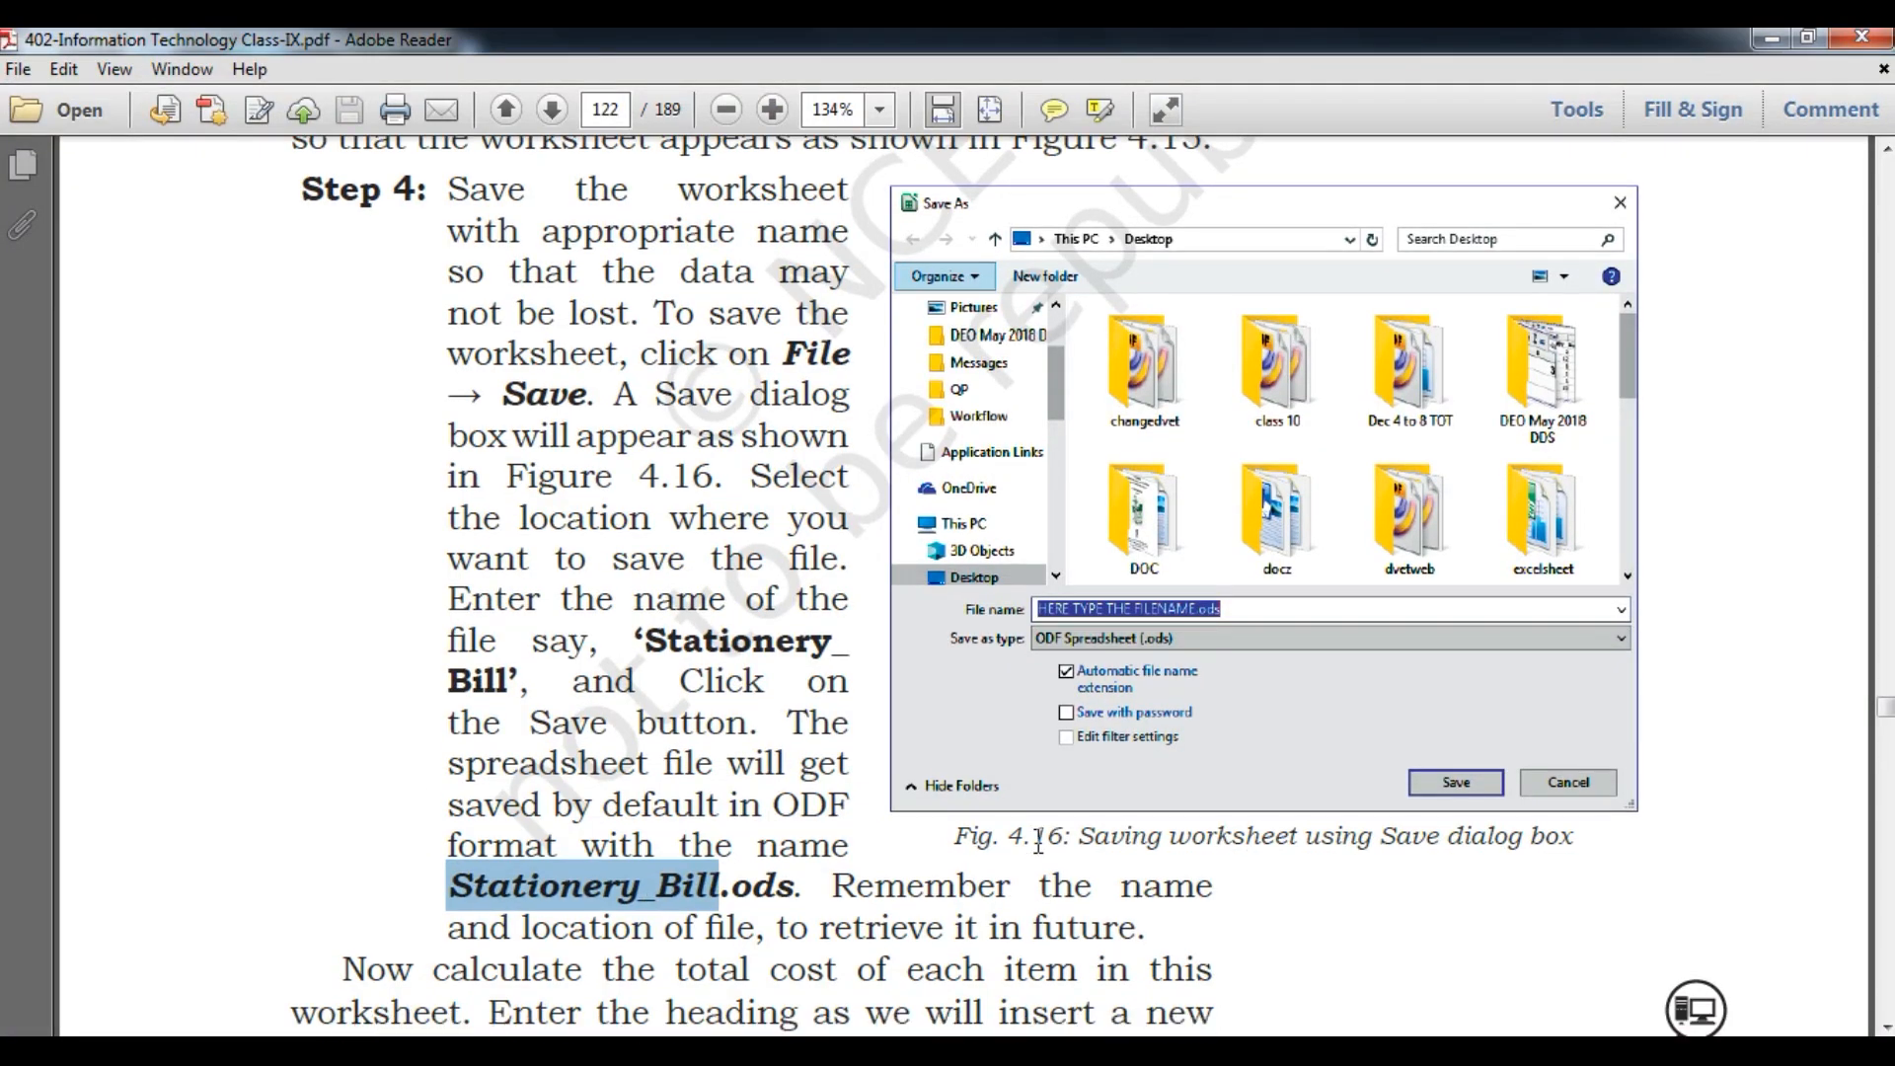
scroll(1038, 840, "down", 6)
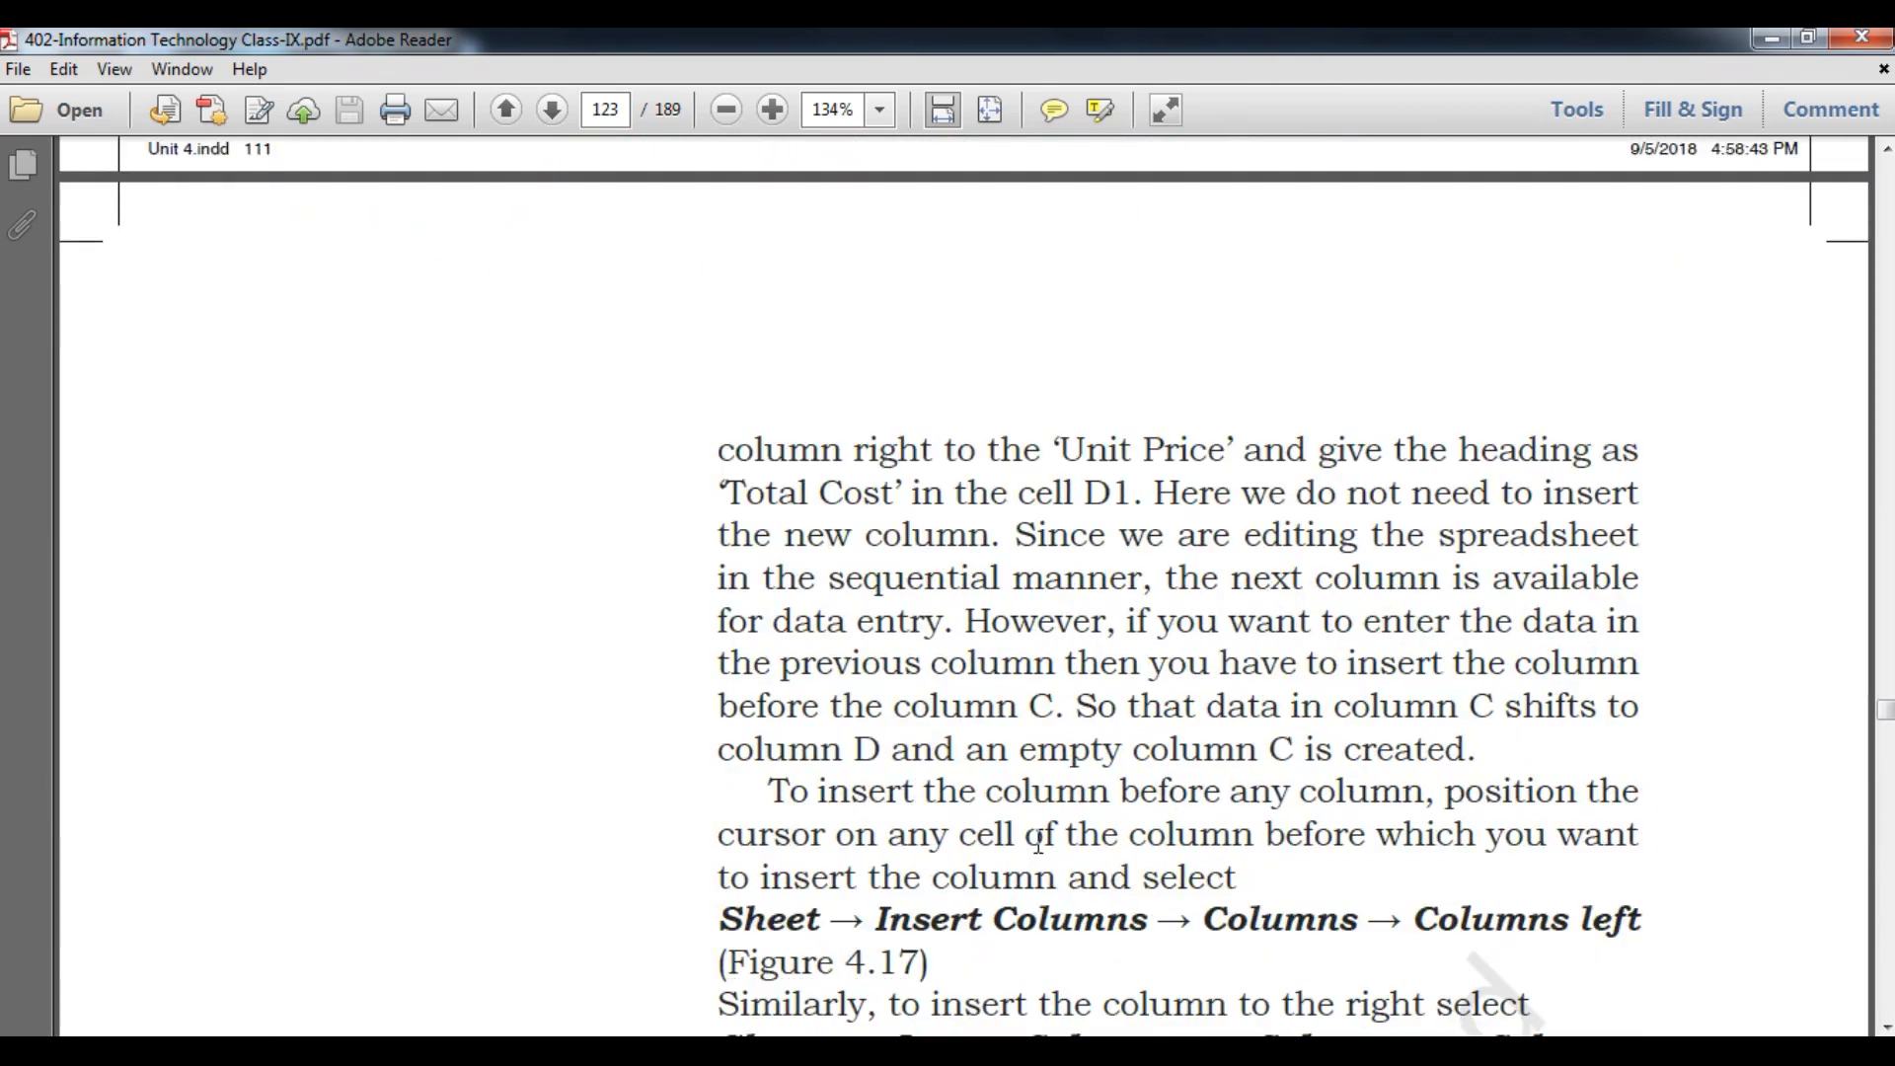
scroll(1038, 842, "down", 2)
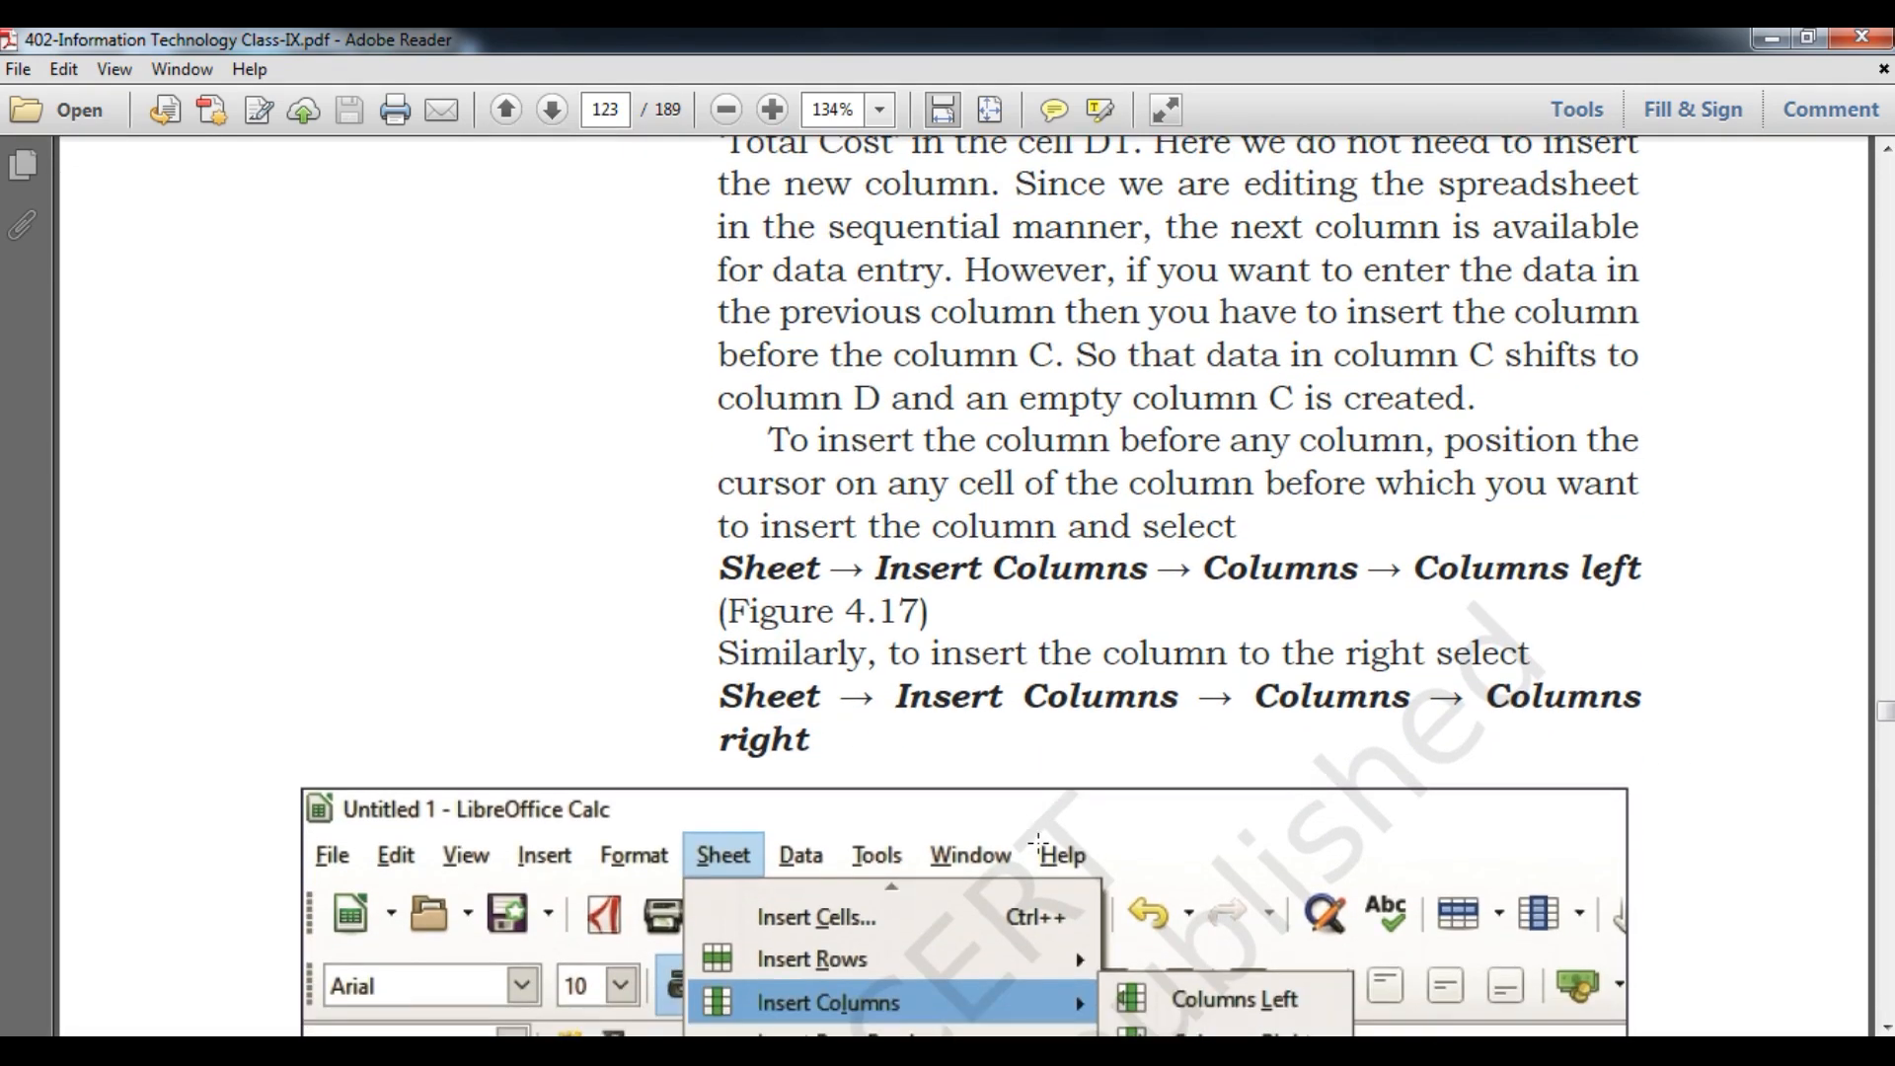
scroll(1038, 840, "up", 4)
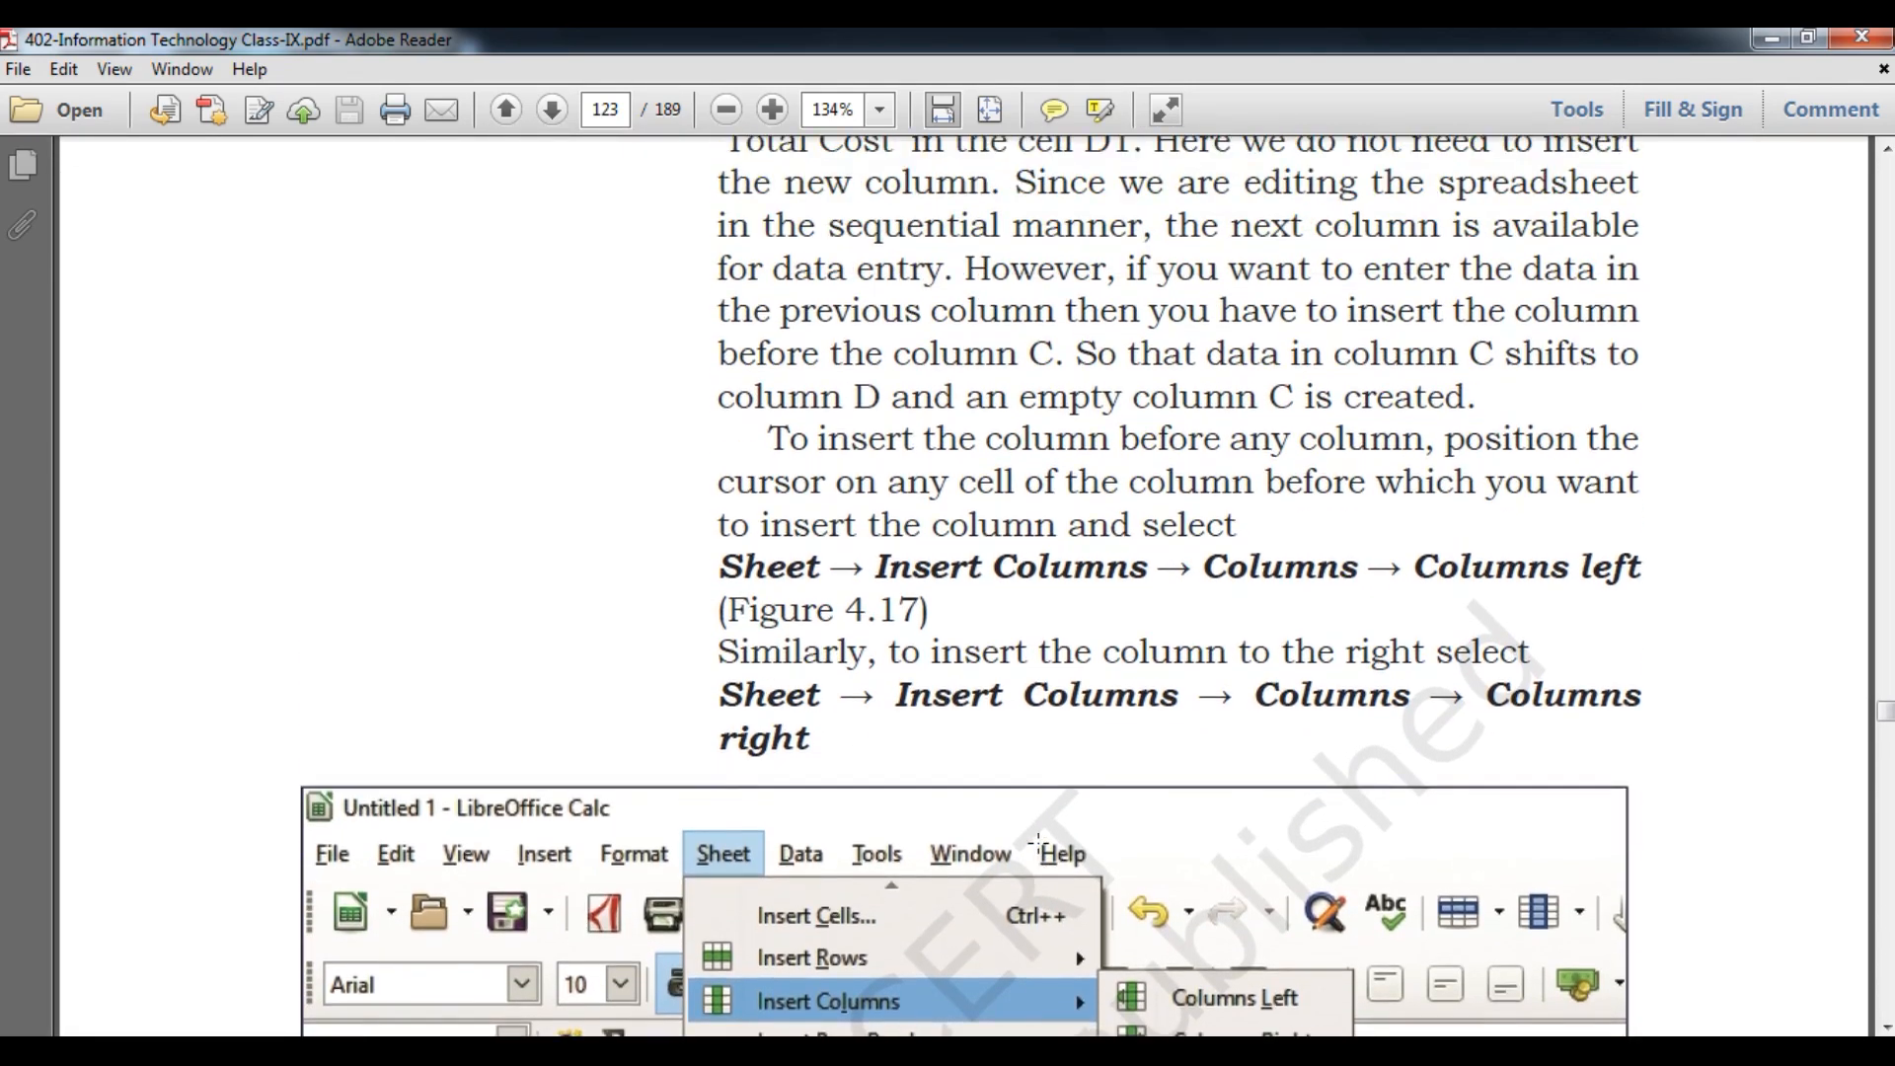
scroll(1038, 839, "down", 6)
scroll(1038, 840, "down", 1)
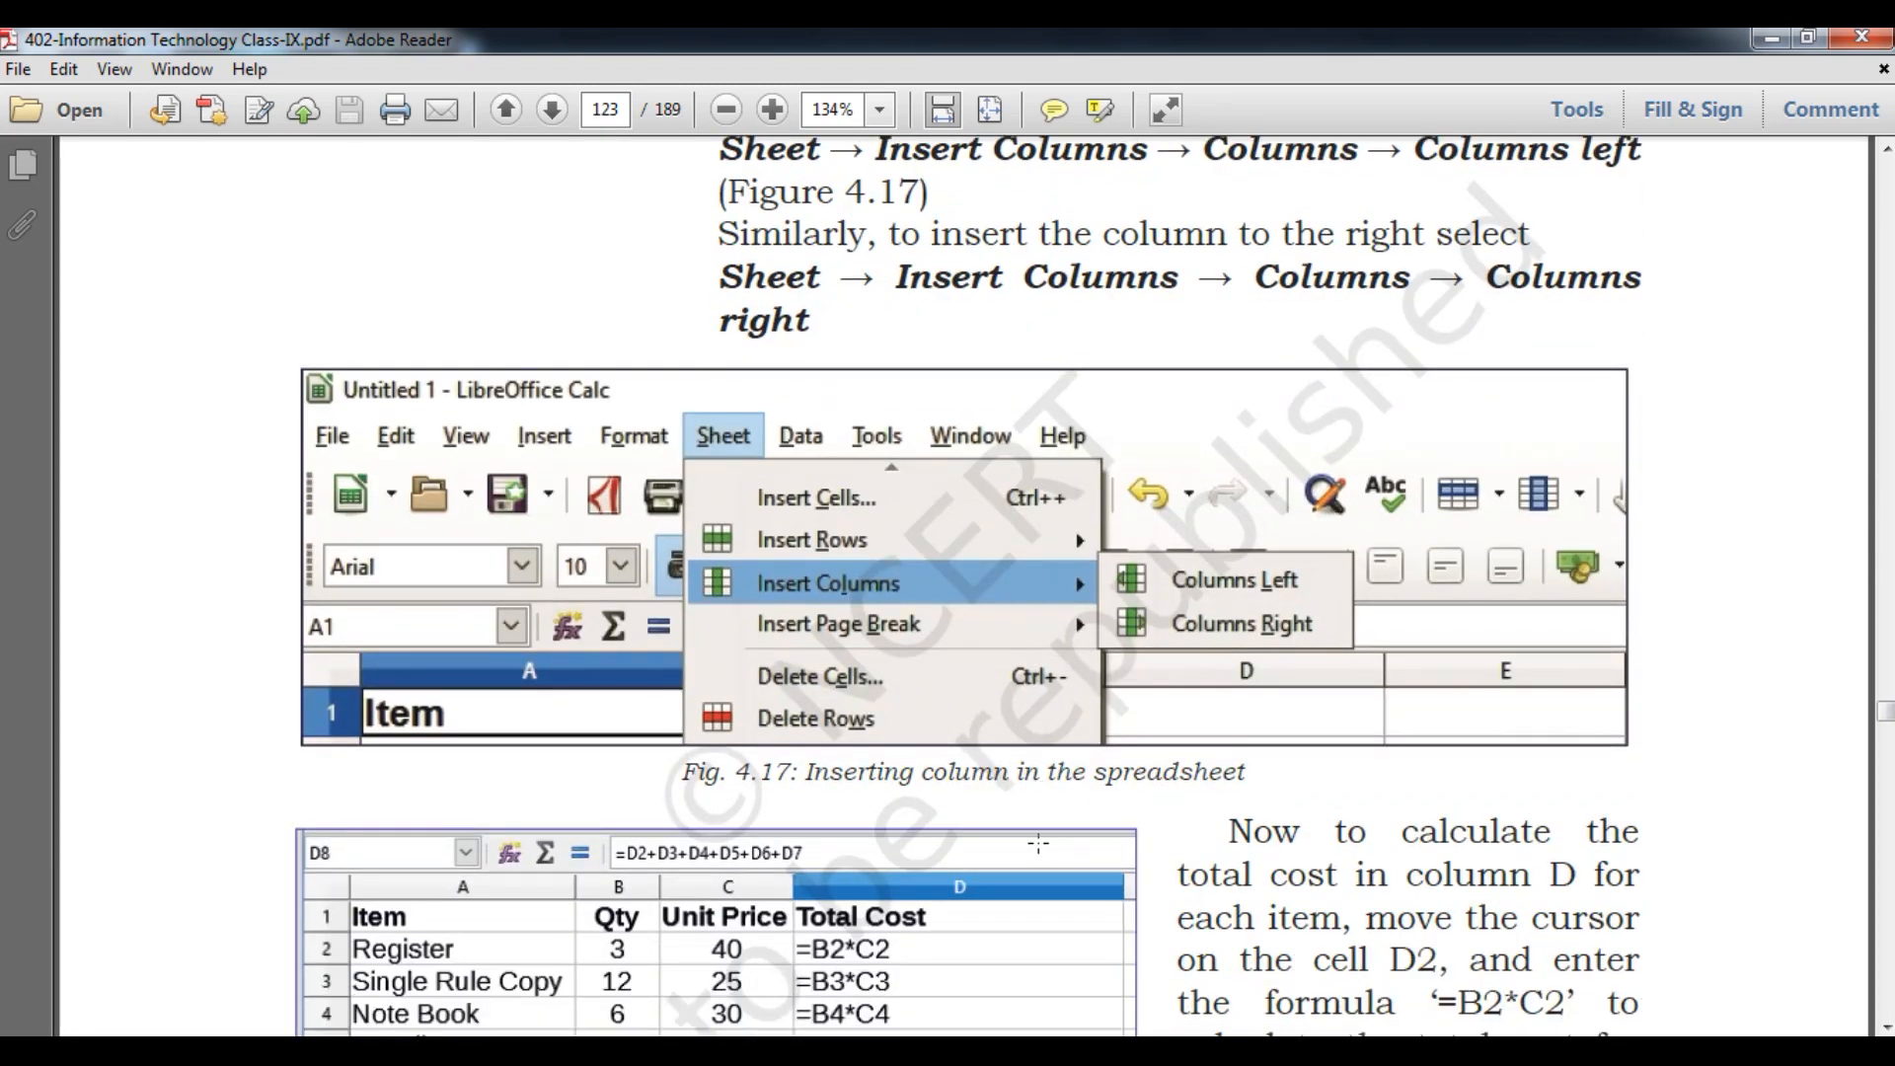
key("alt+Tab")
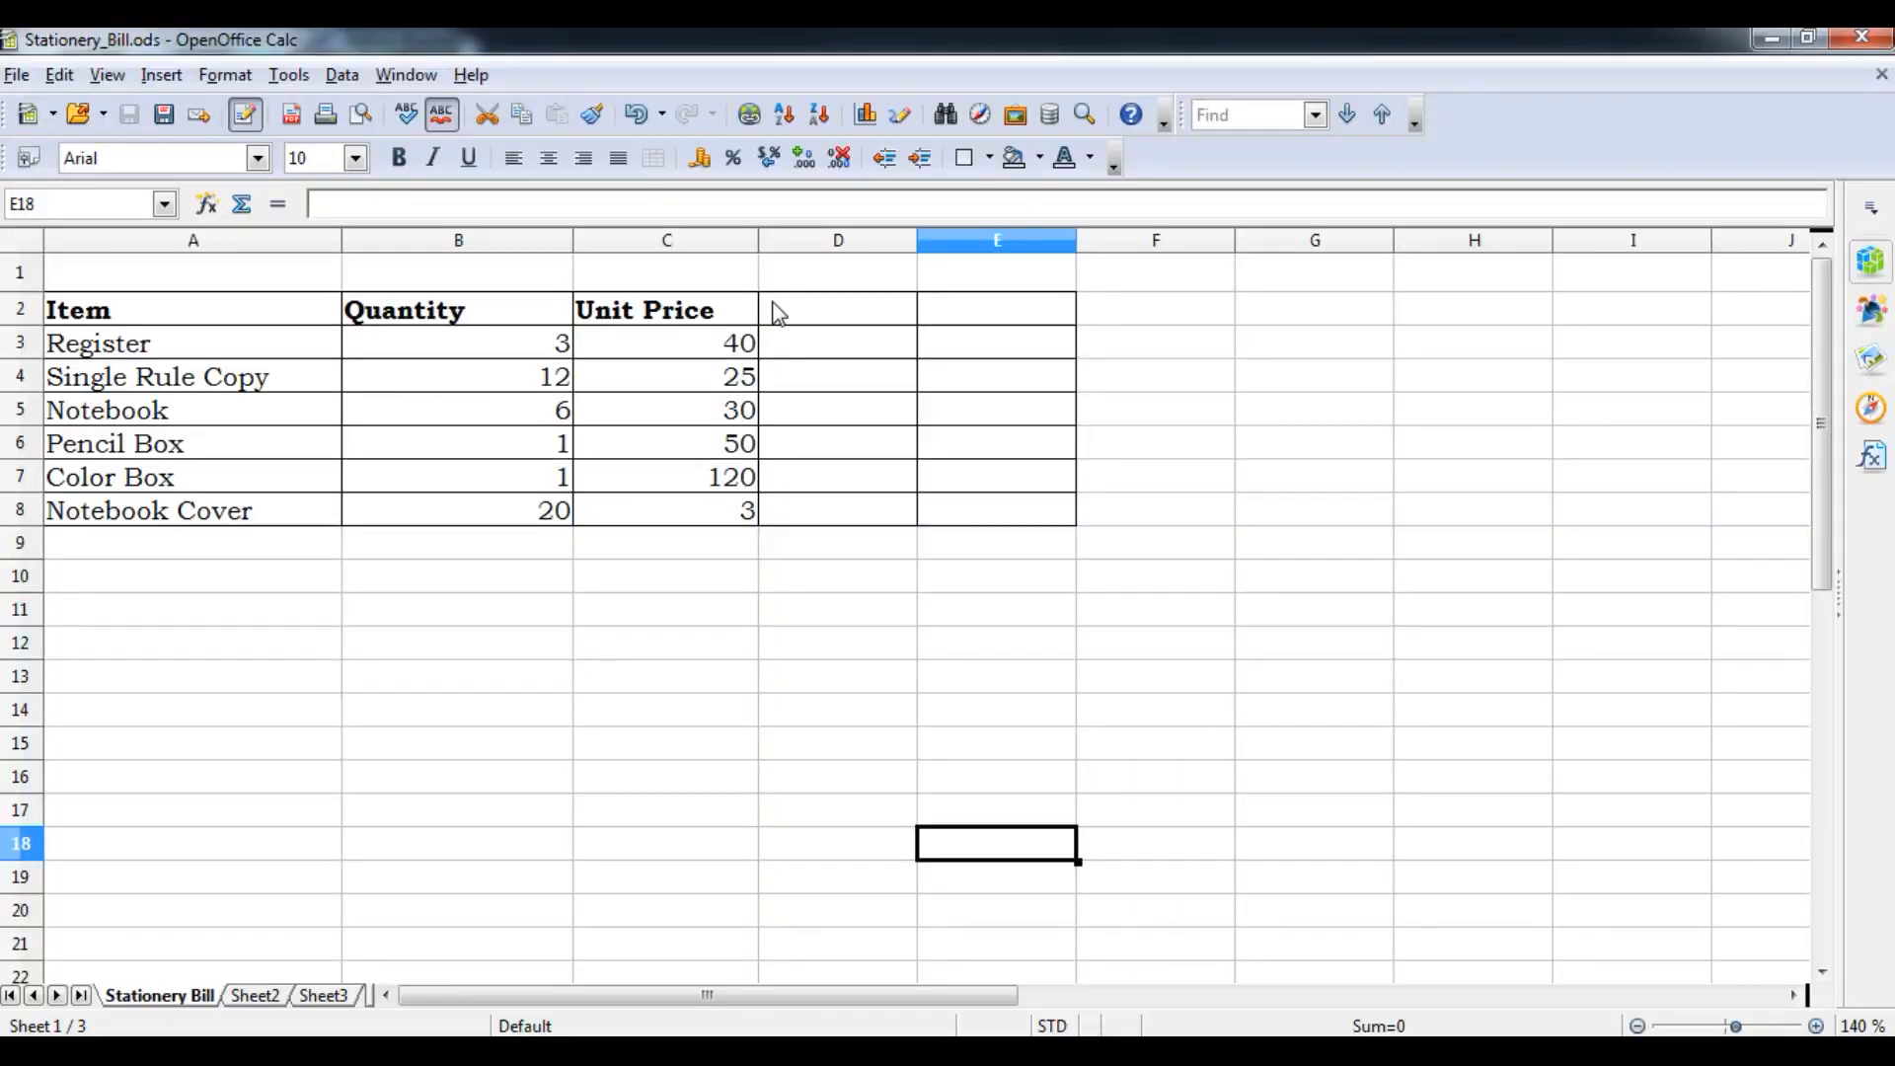
- Insert a new column before column D, directly after the Unit Price column
left_click(803, 313)
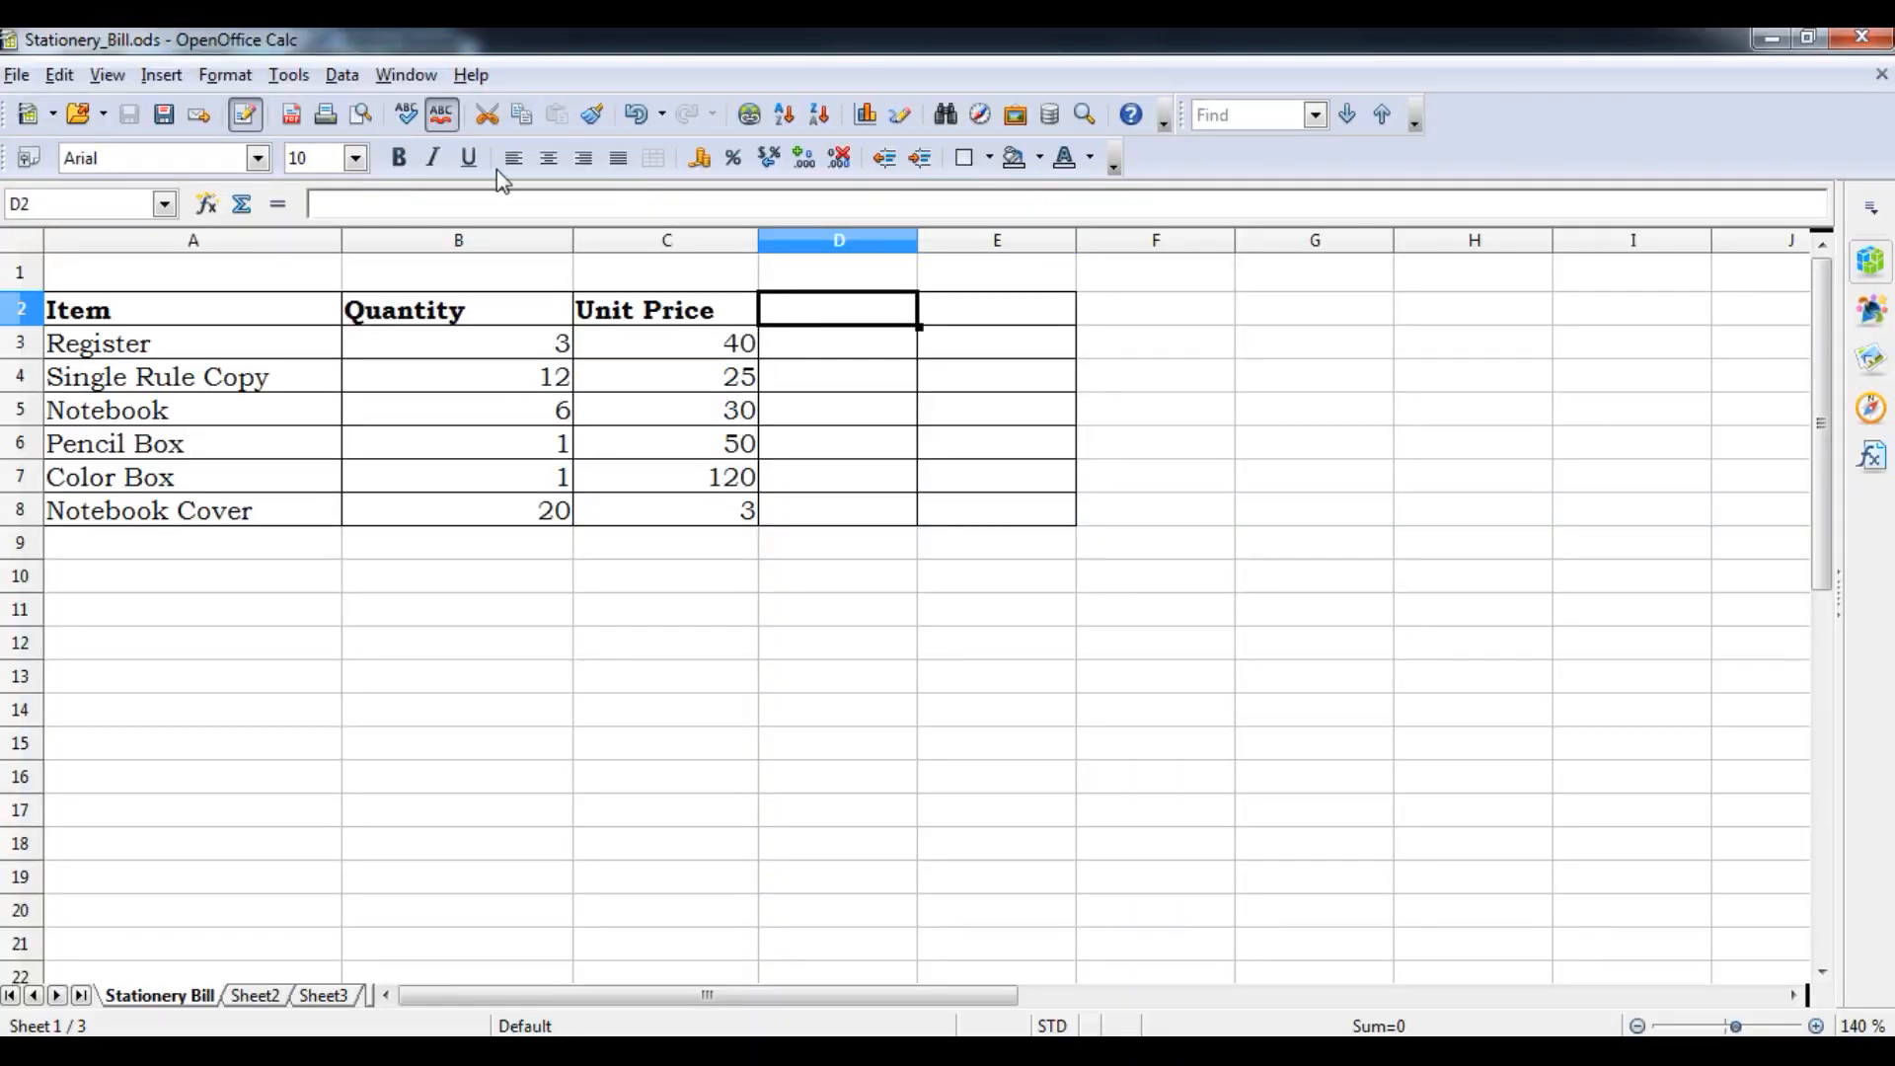
left_click(161, 79)
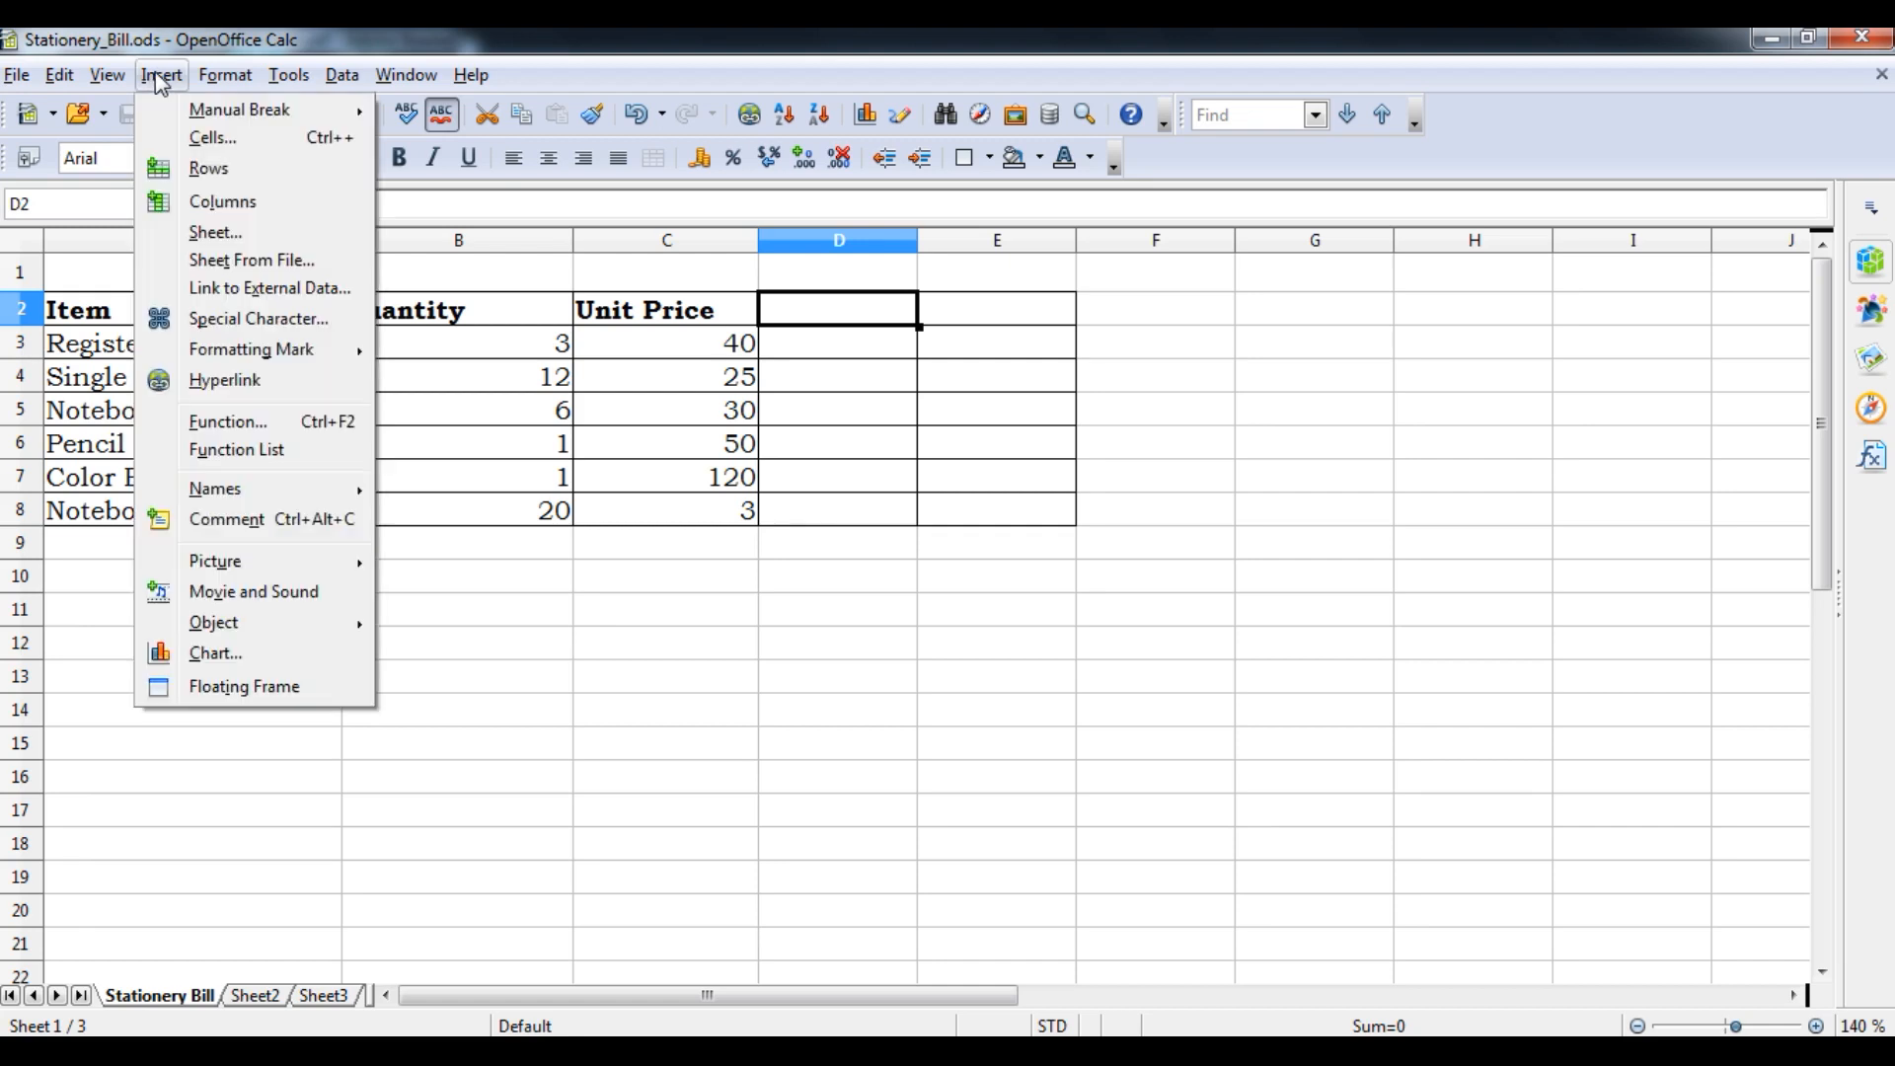
left_click(208, 203)
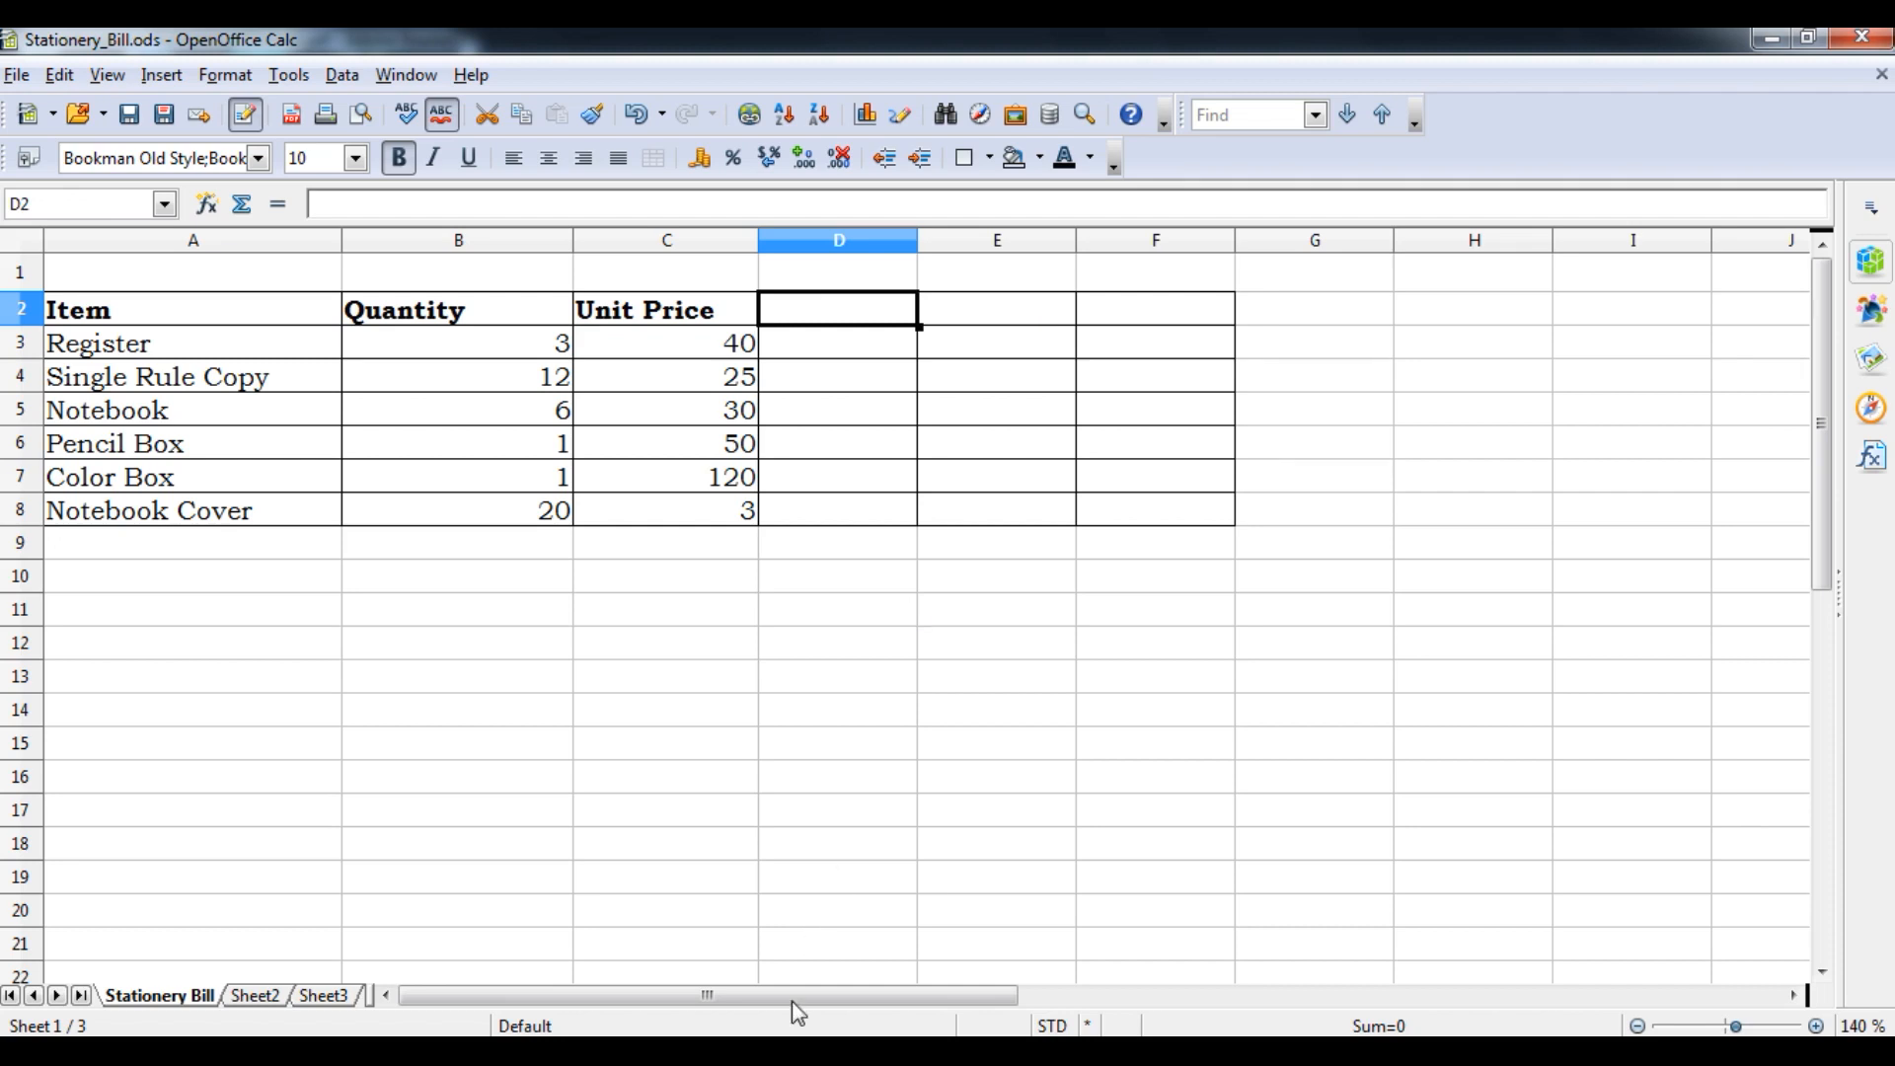
- Consult Fig. 4.18 in the textbook PDF, return to Calc and enter the heading "Total Cost" in cell D2
mouse_move(772, 1051)
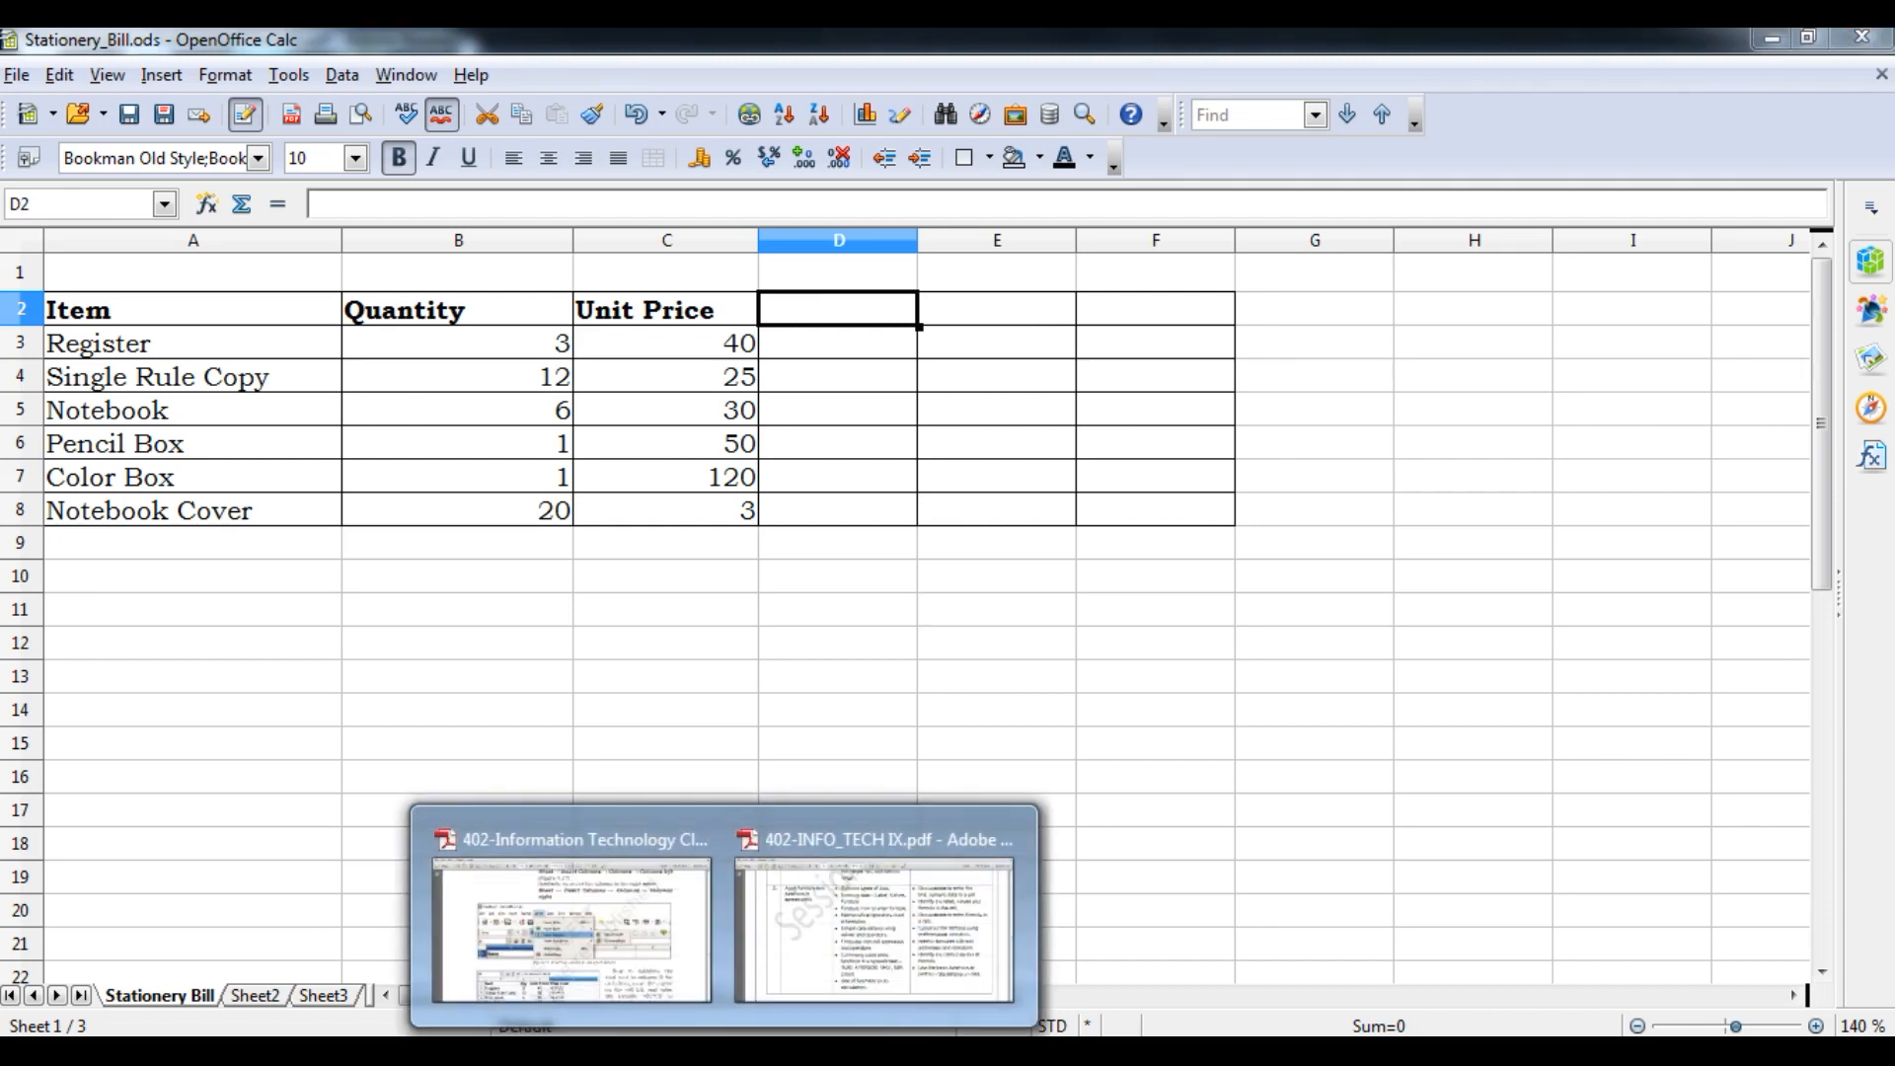
left_click(563, 909)
scroll(1207, 659, "down", 5)
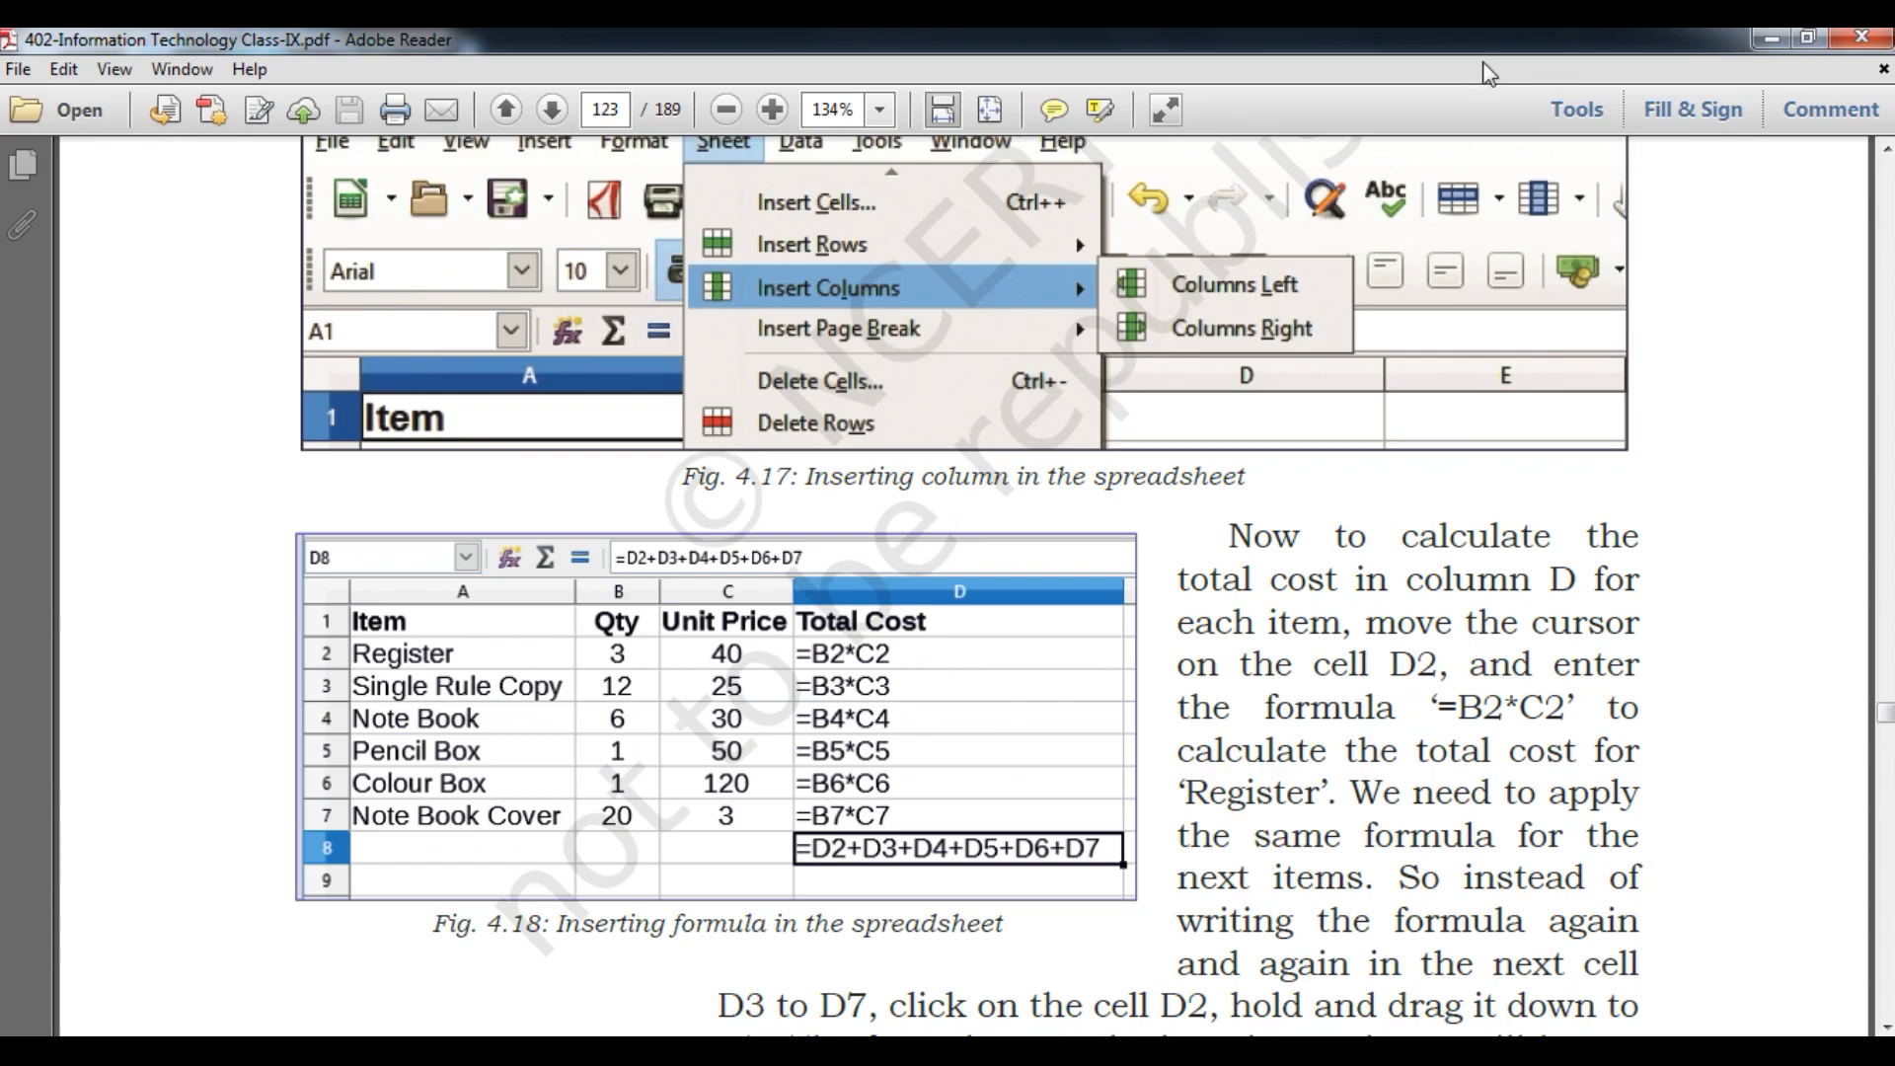
left_click(1773, 37)
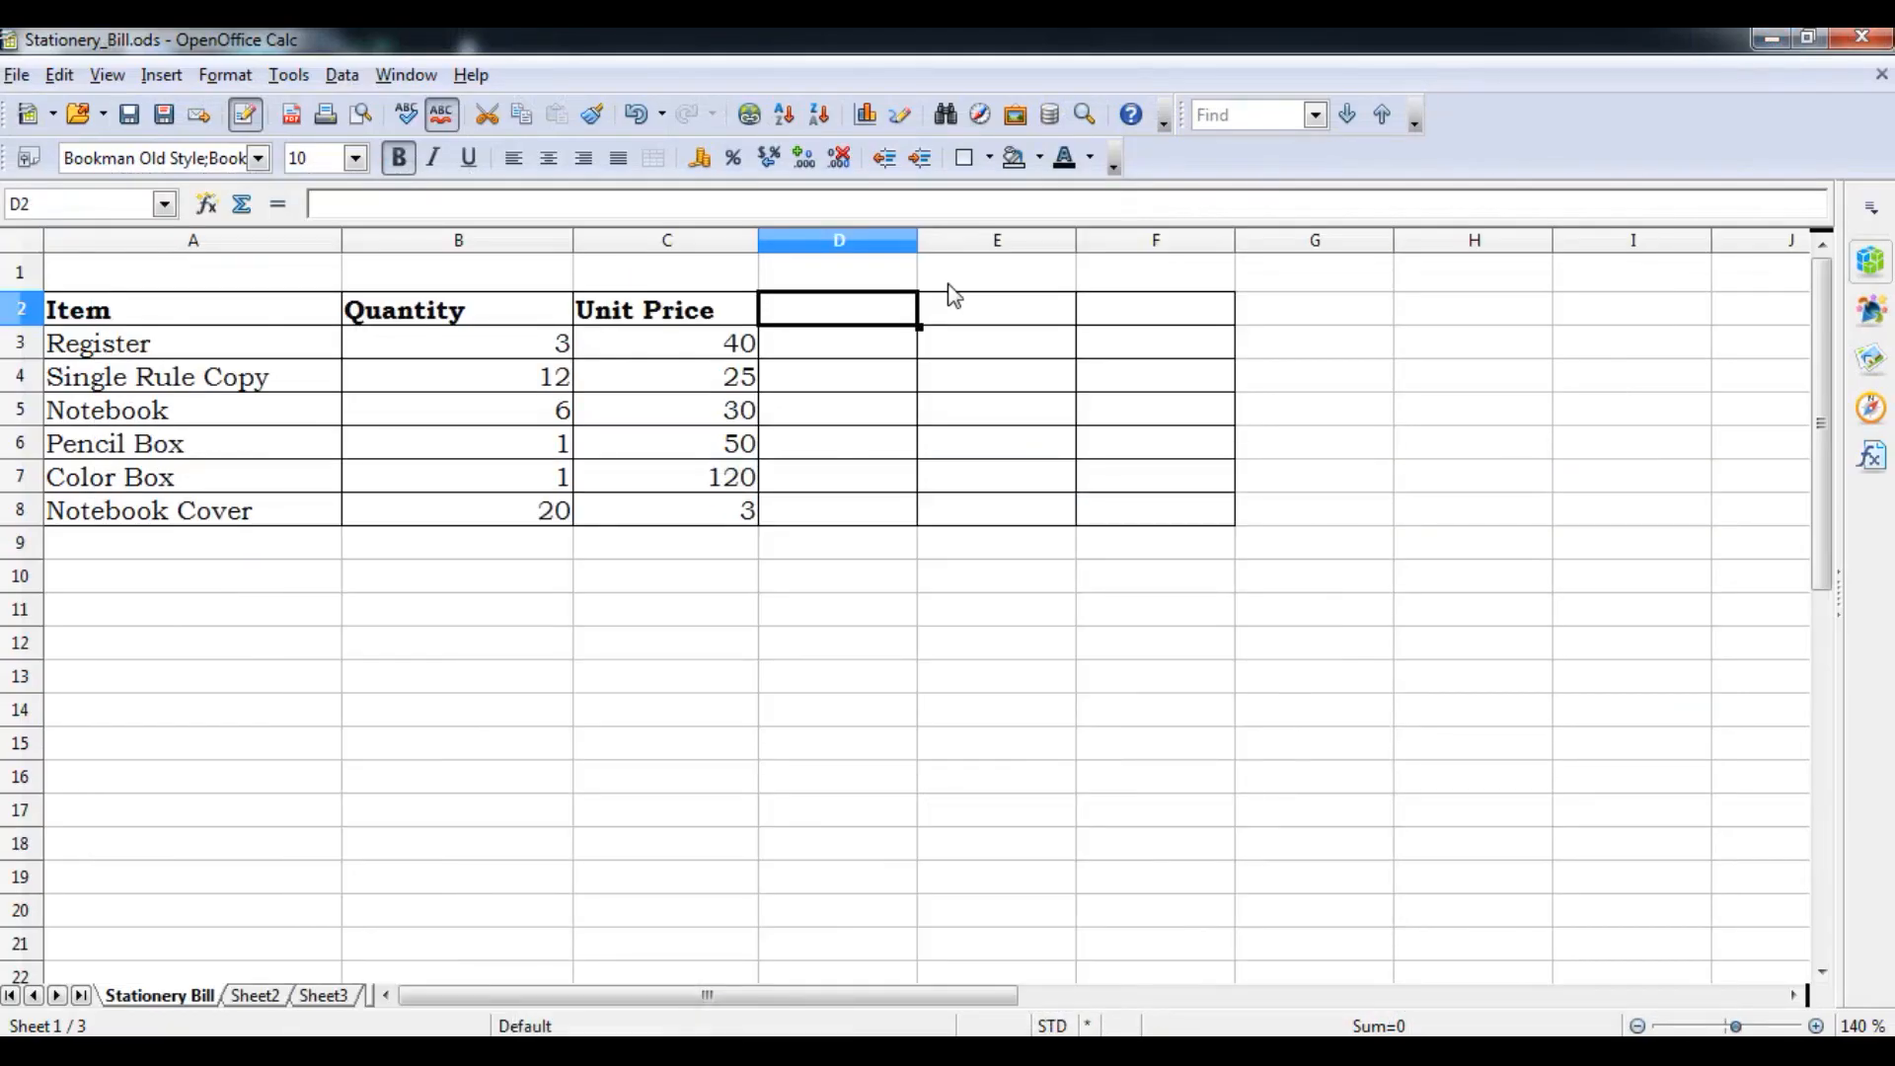
type("Tota")
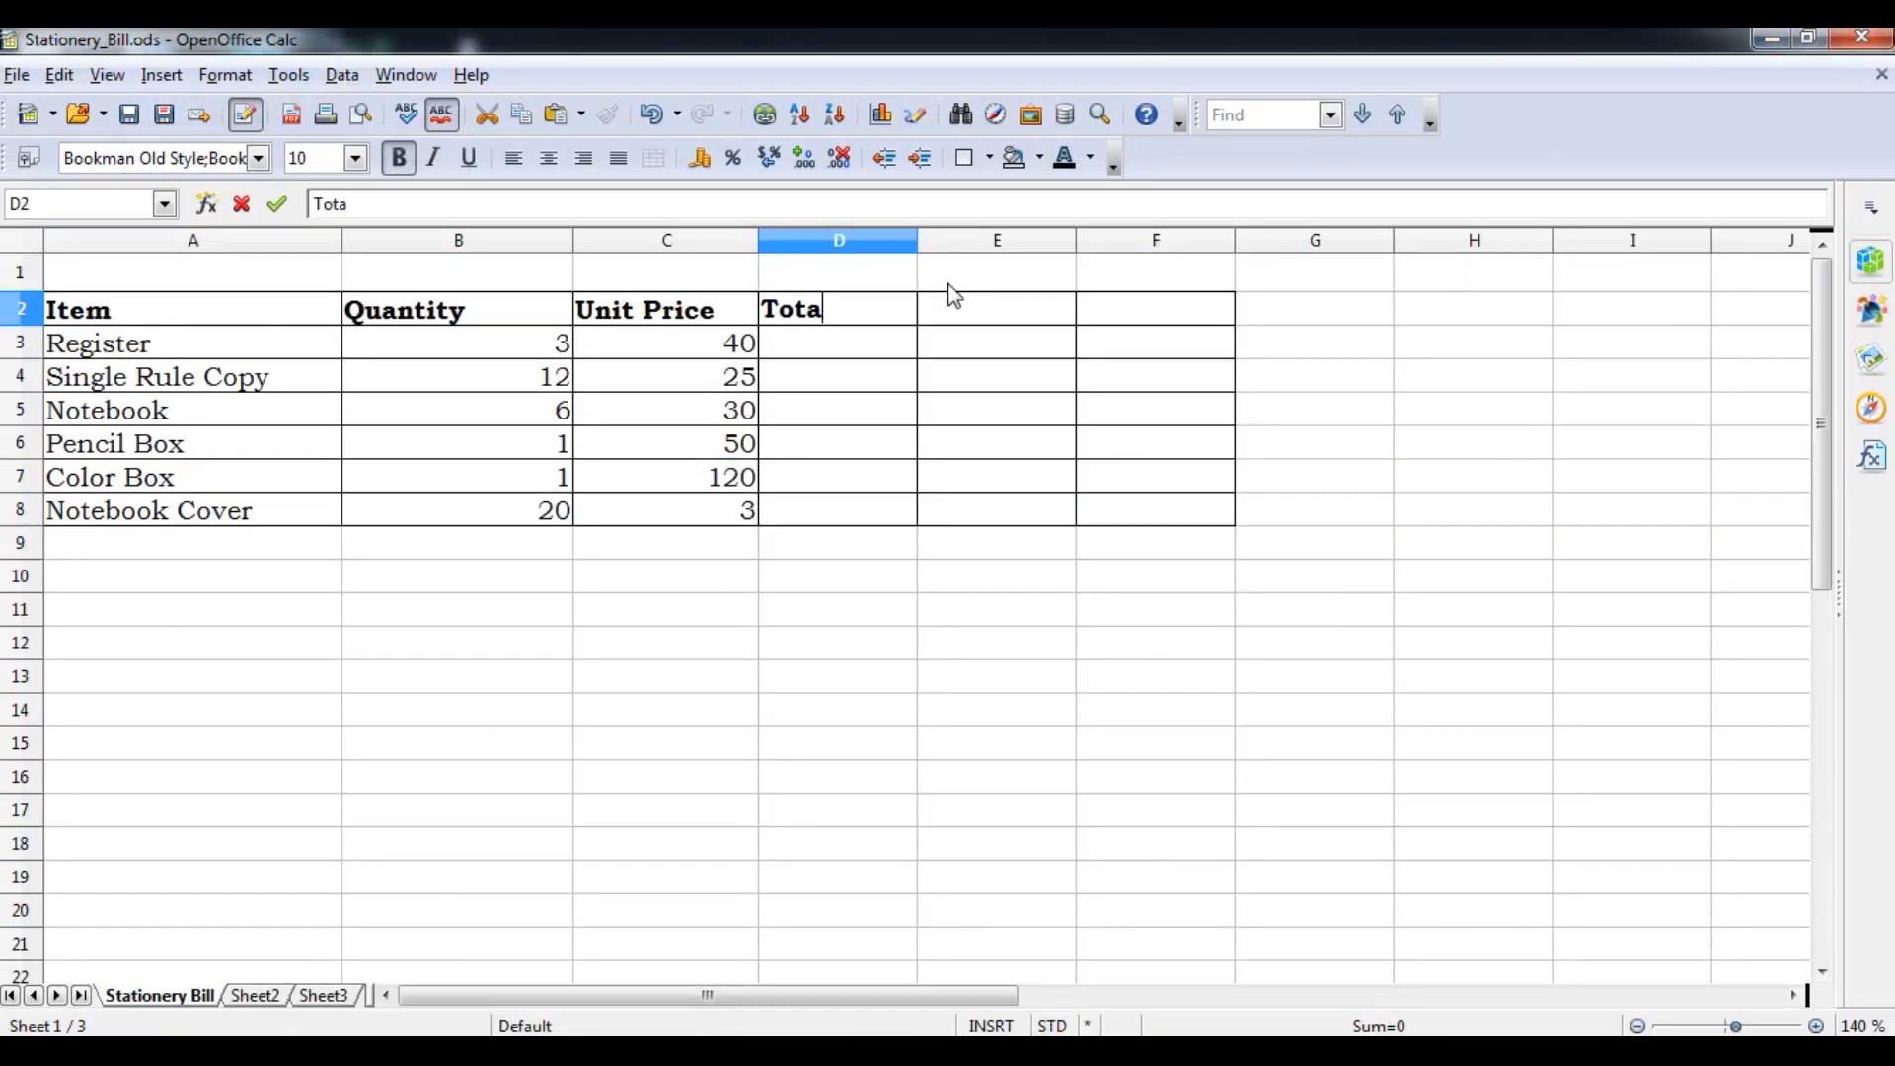
type("l Cosr")
key("BackSpace")
type("t")
key("Return")
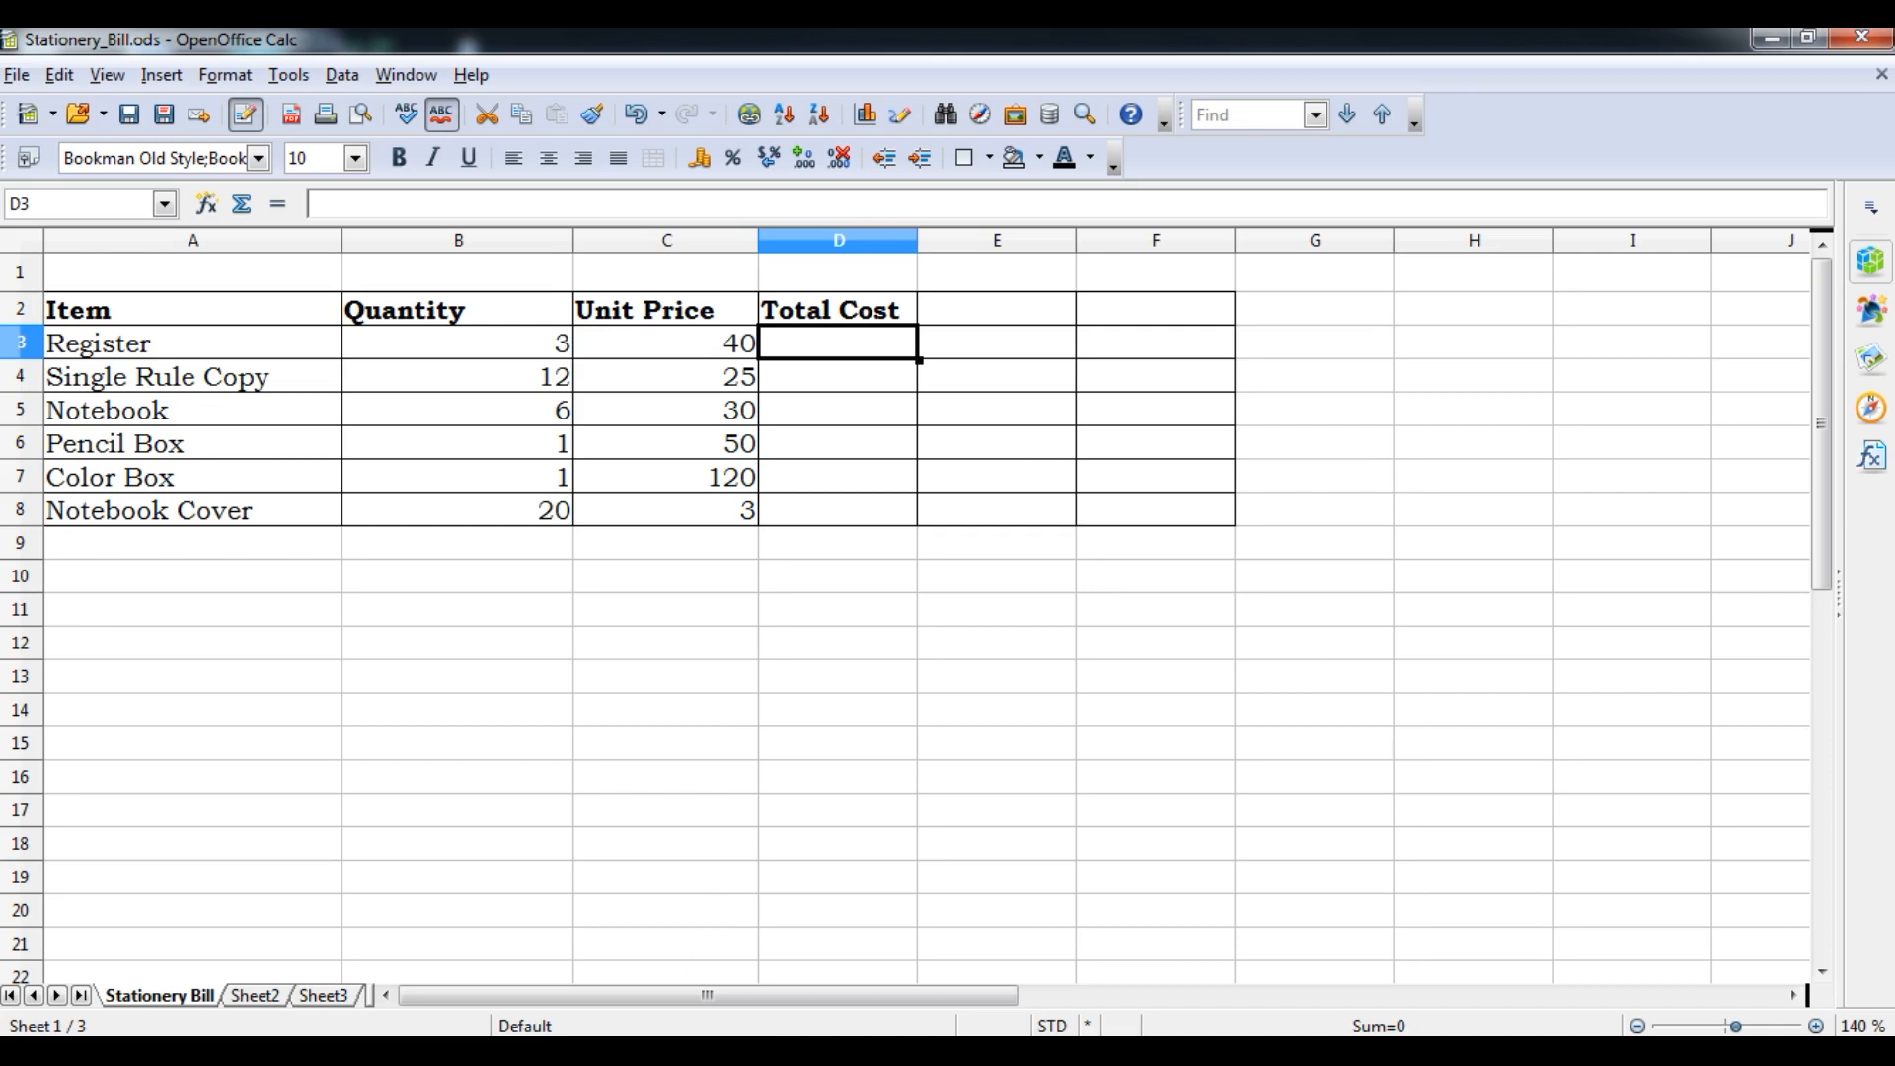
- Check the total cost formula in the textbook PDF and enter =B3*C3 in cell D3 of the Calc spreadsheet for Register
left_click(573, 878)
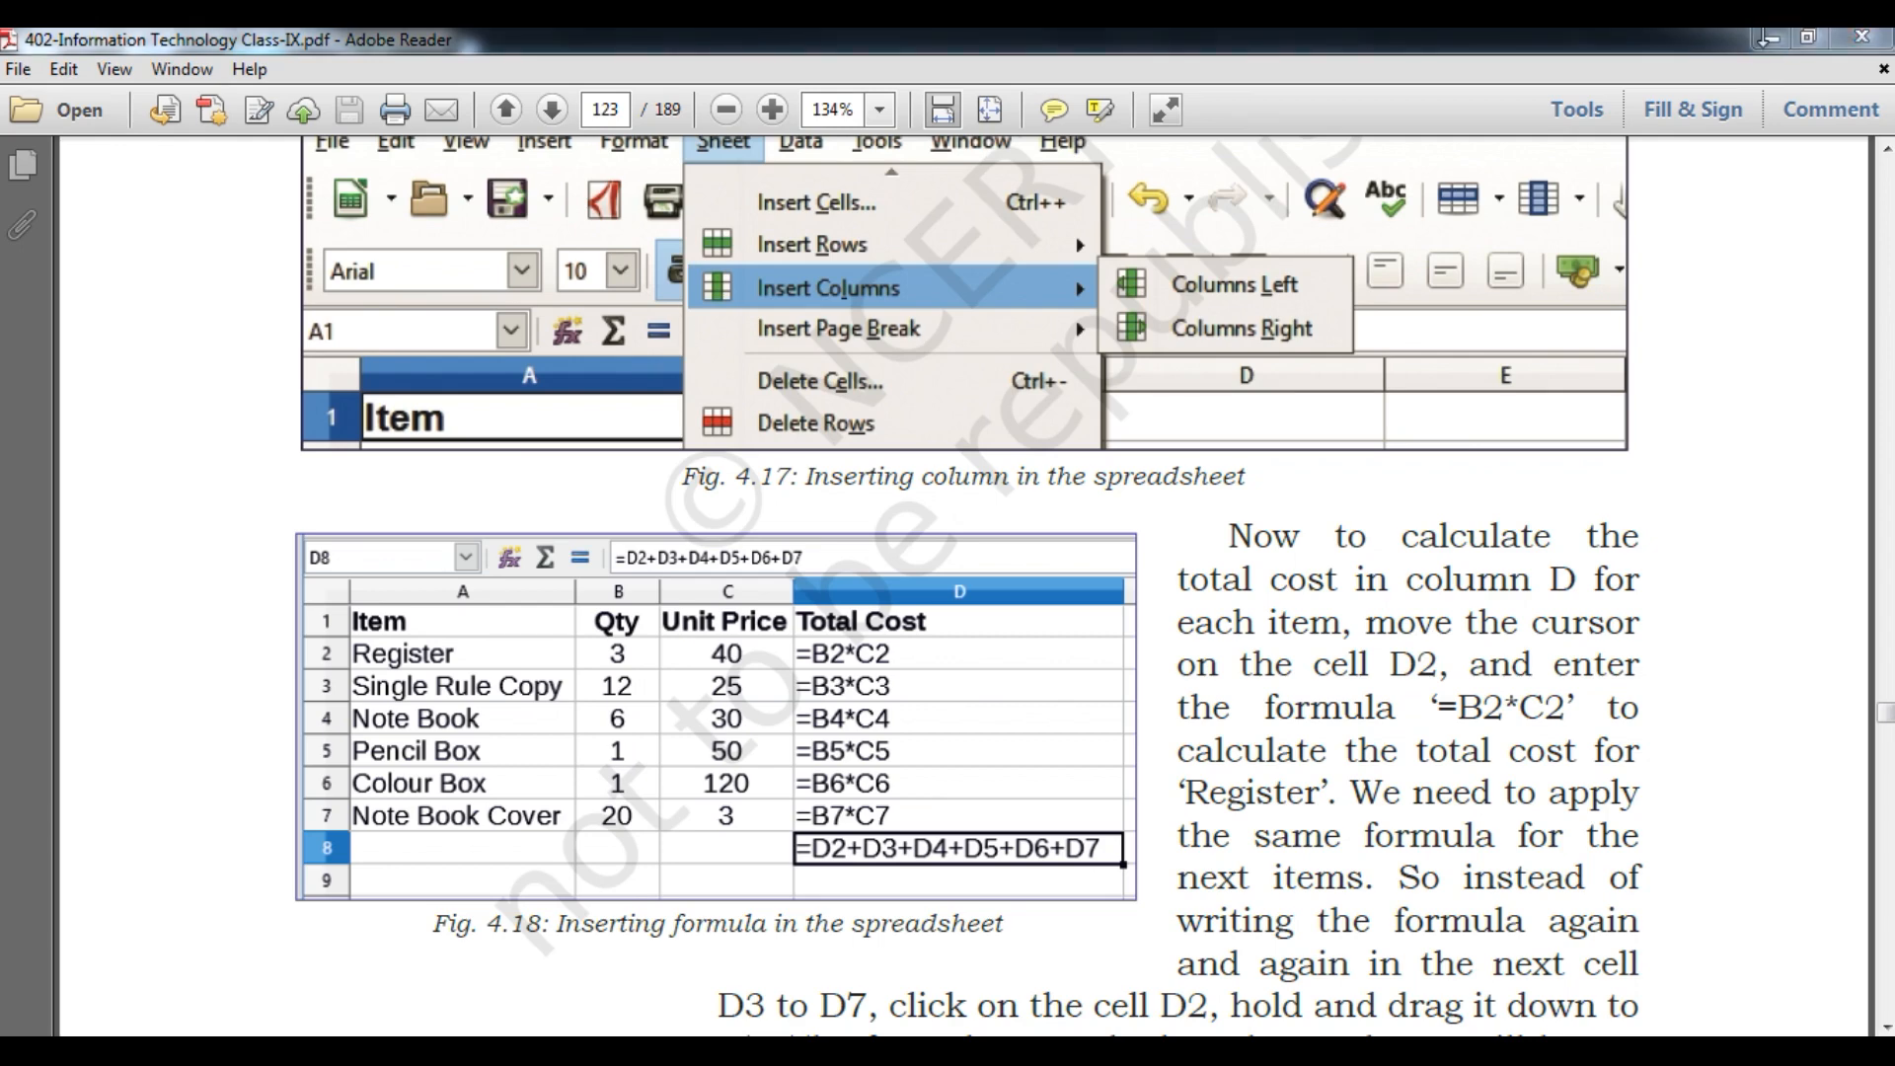
left_click(1767, 37)
type("=")
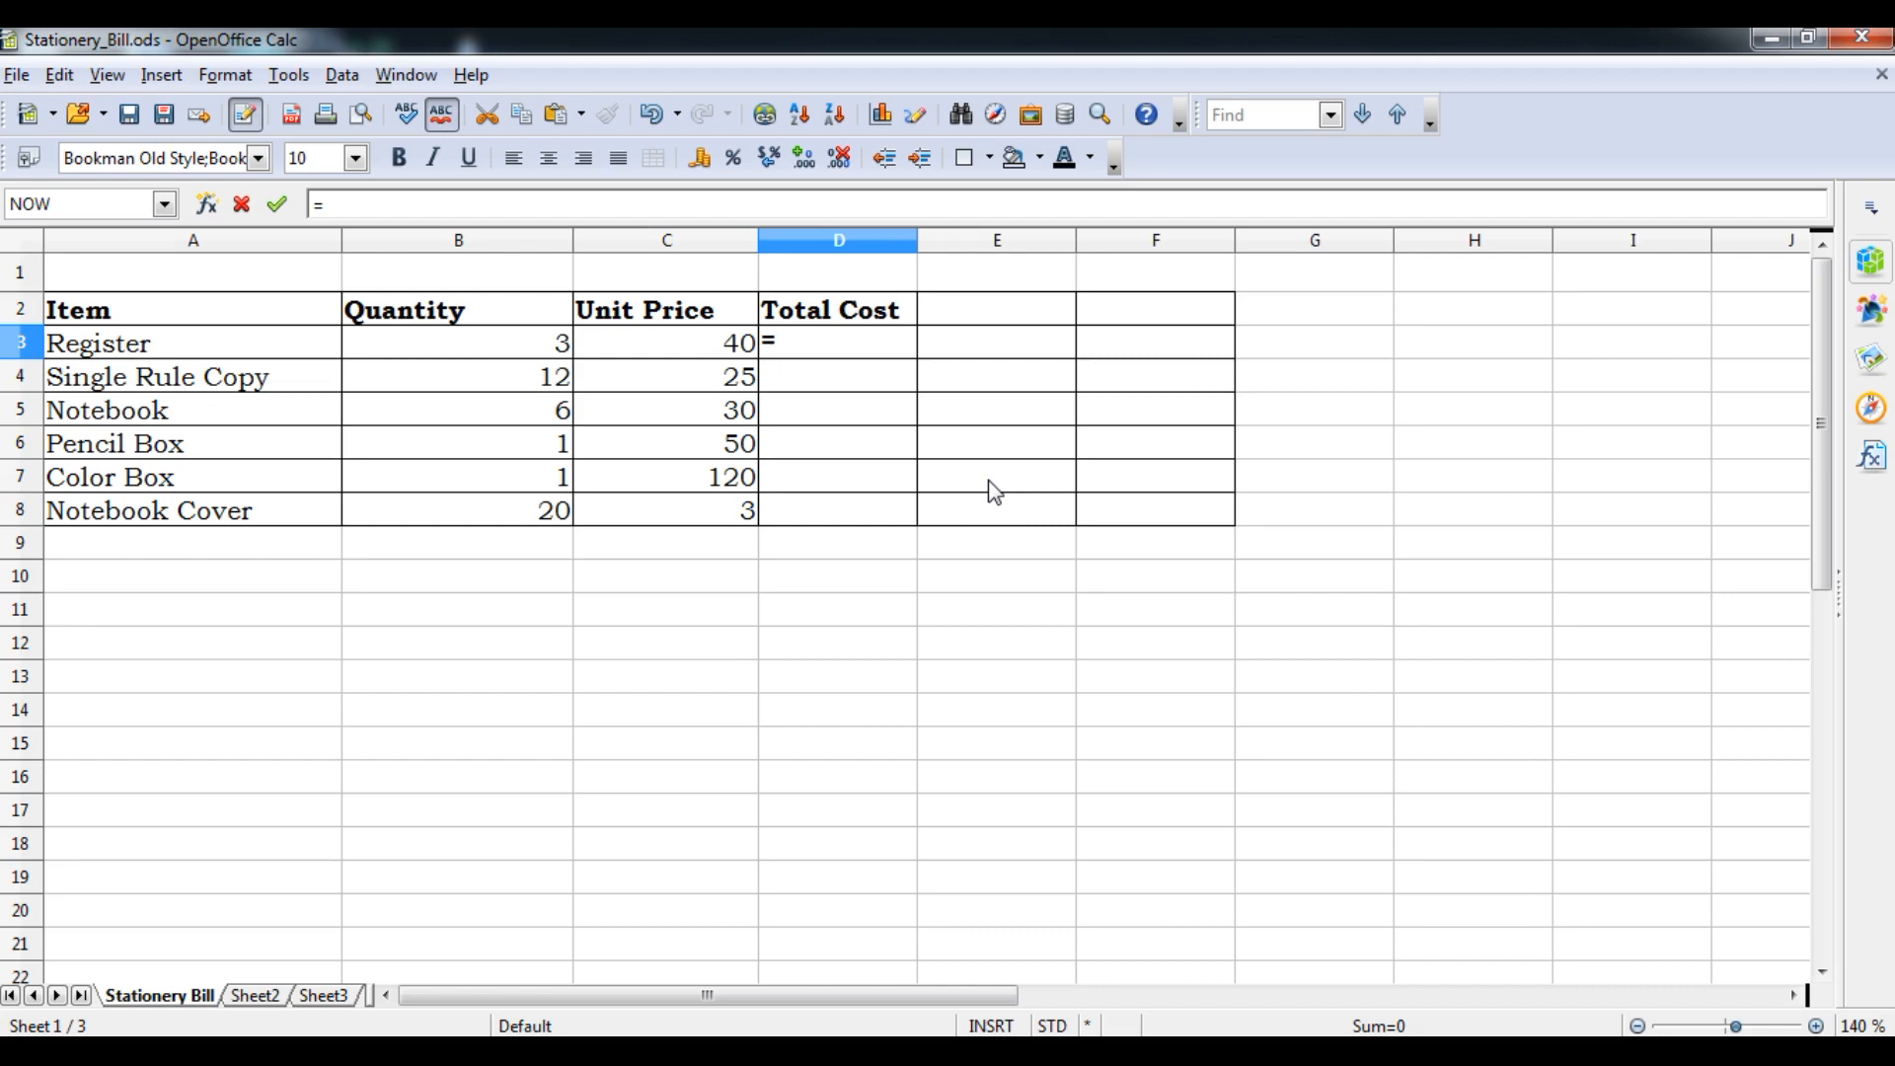
type("B3*c3")
key("Return")
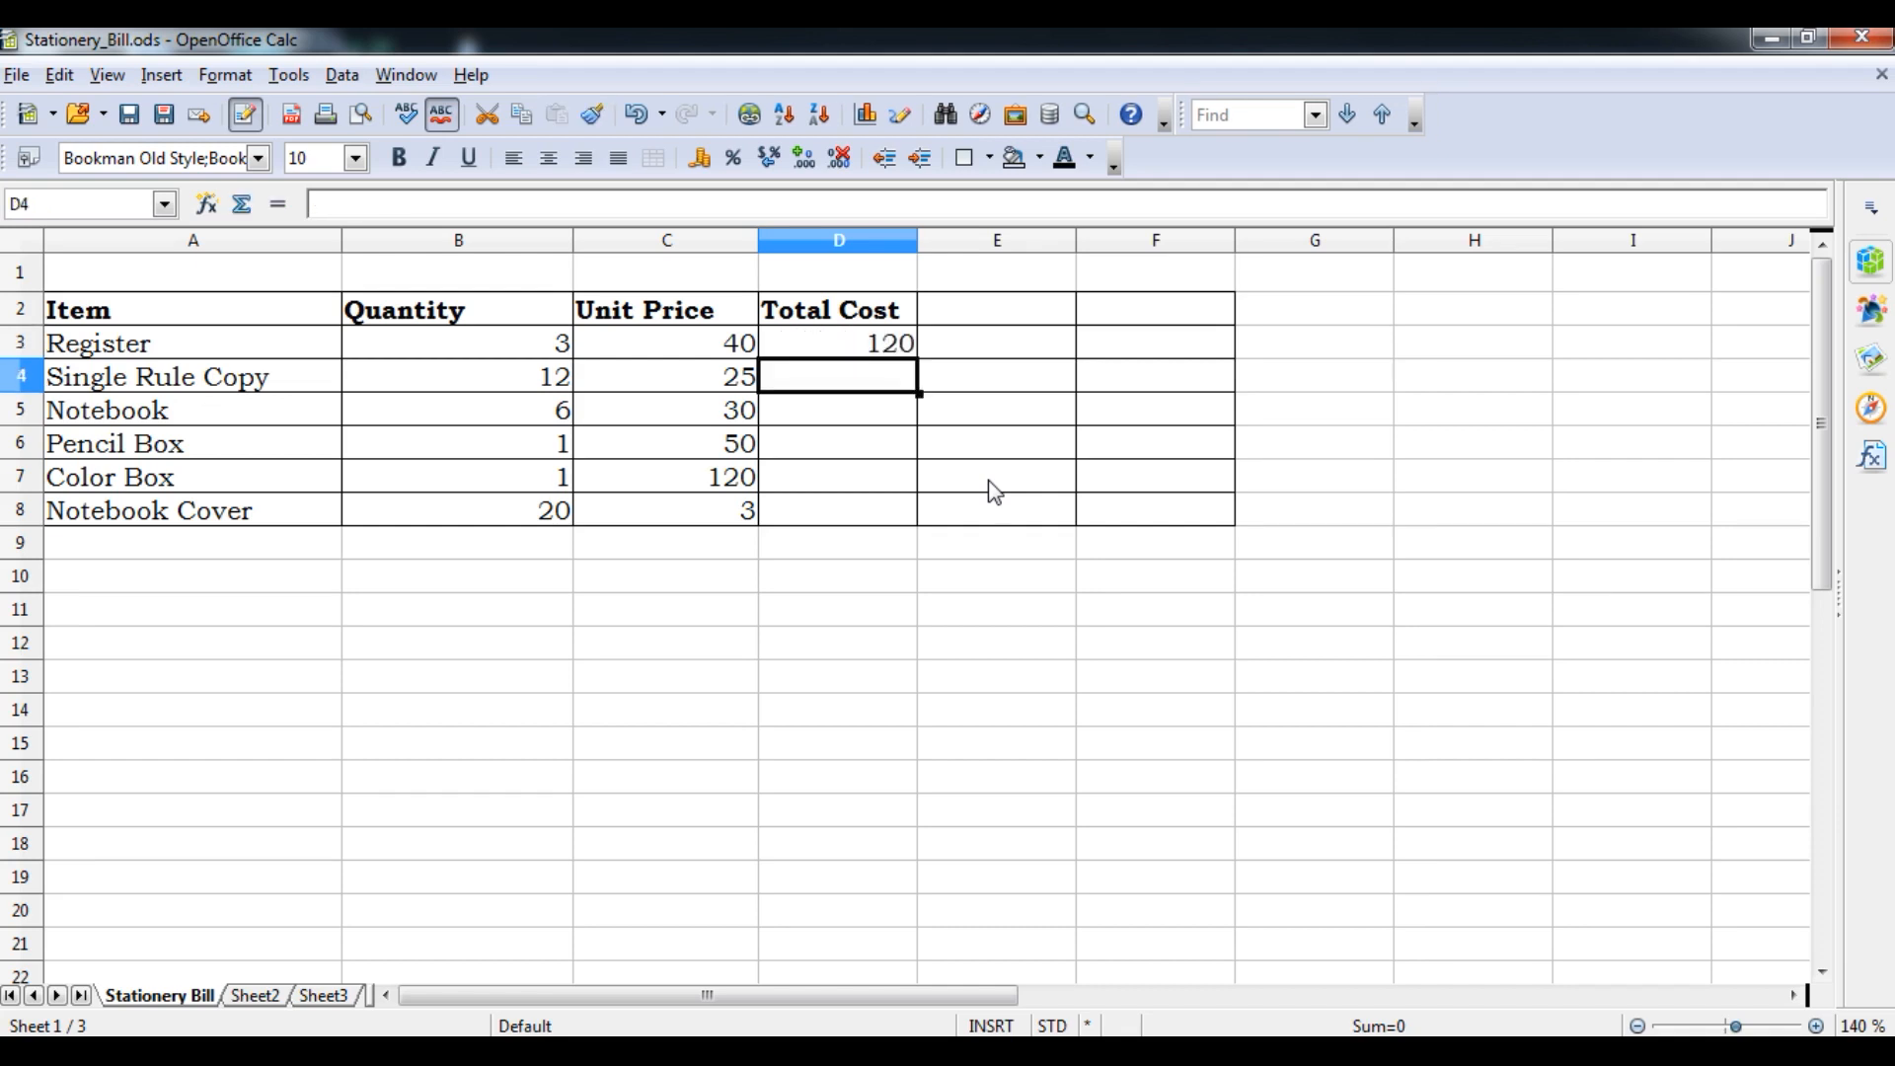
- Fill the Total Cost formula from cell D3 down through D8 for the remaining items
left_click(905, 344)
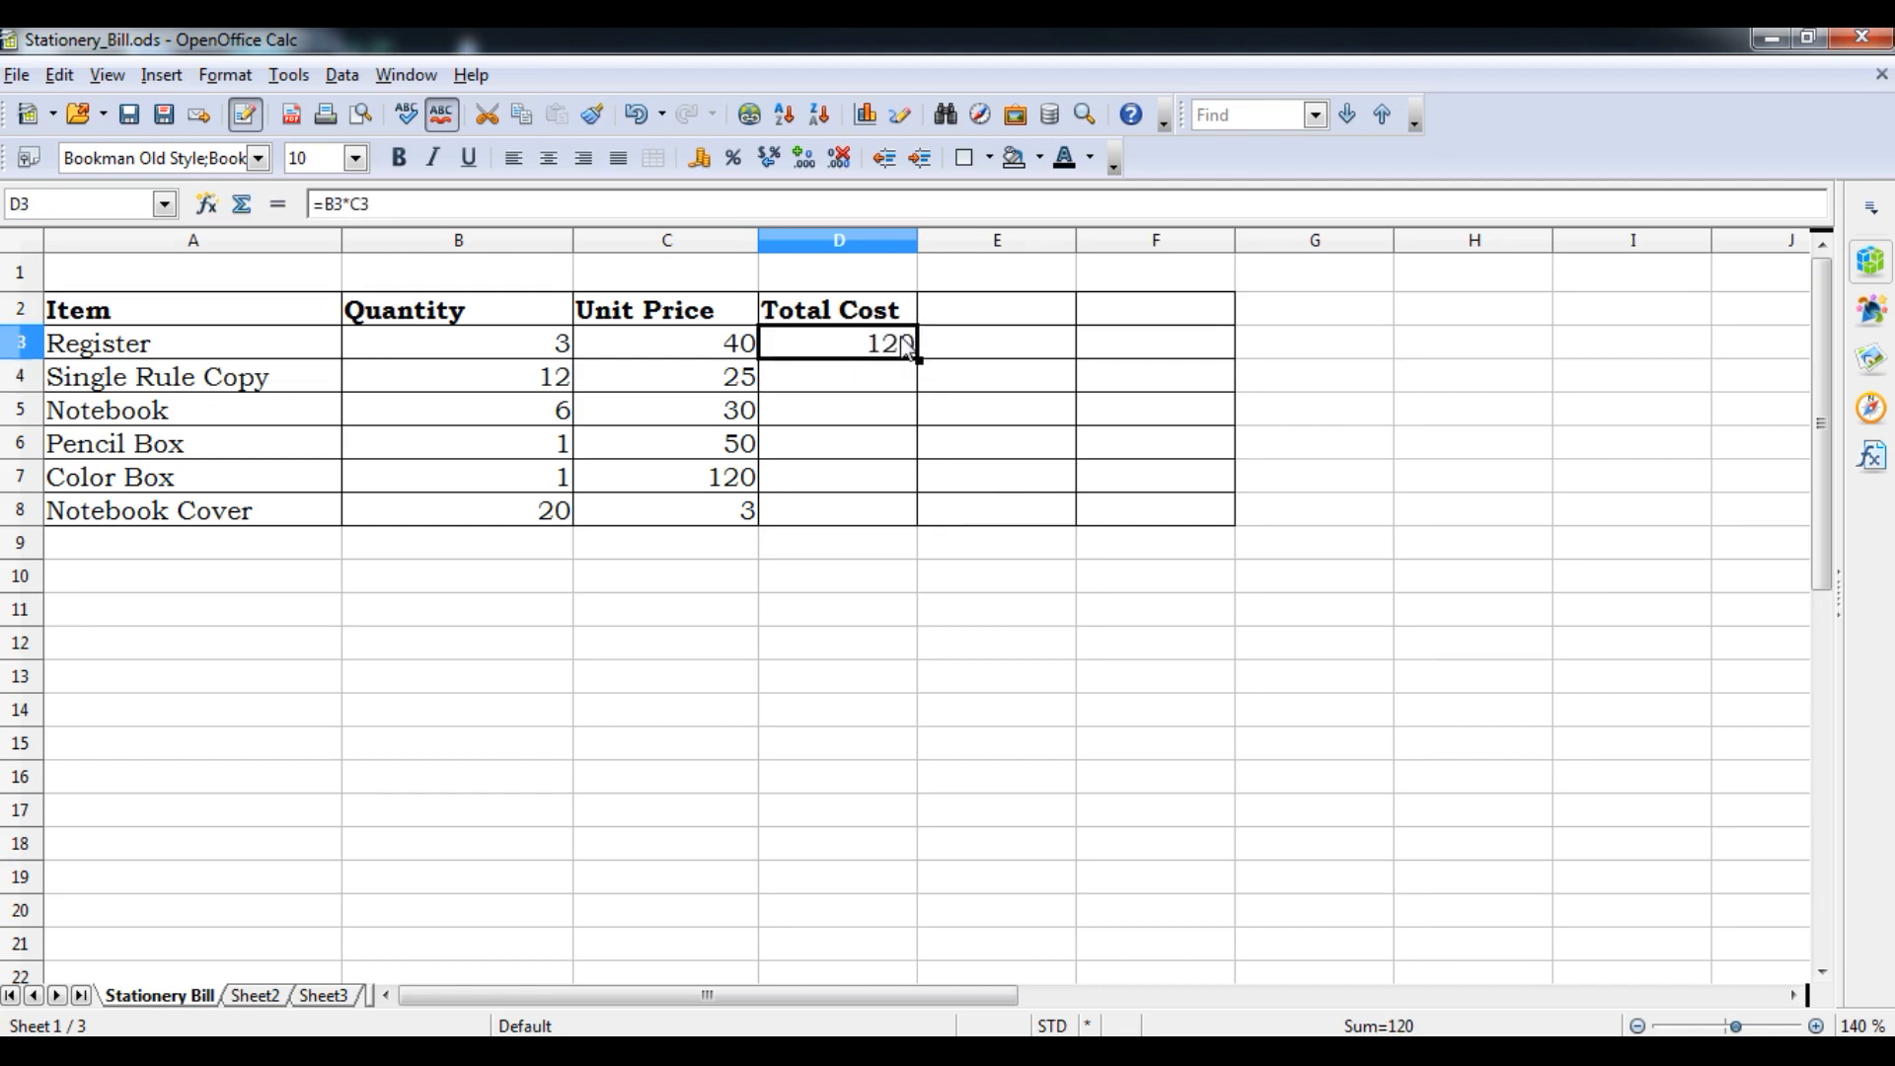
left_click(825, 507)
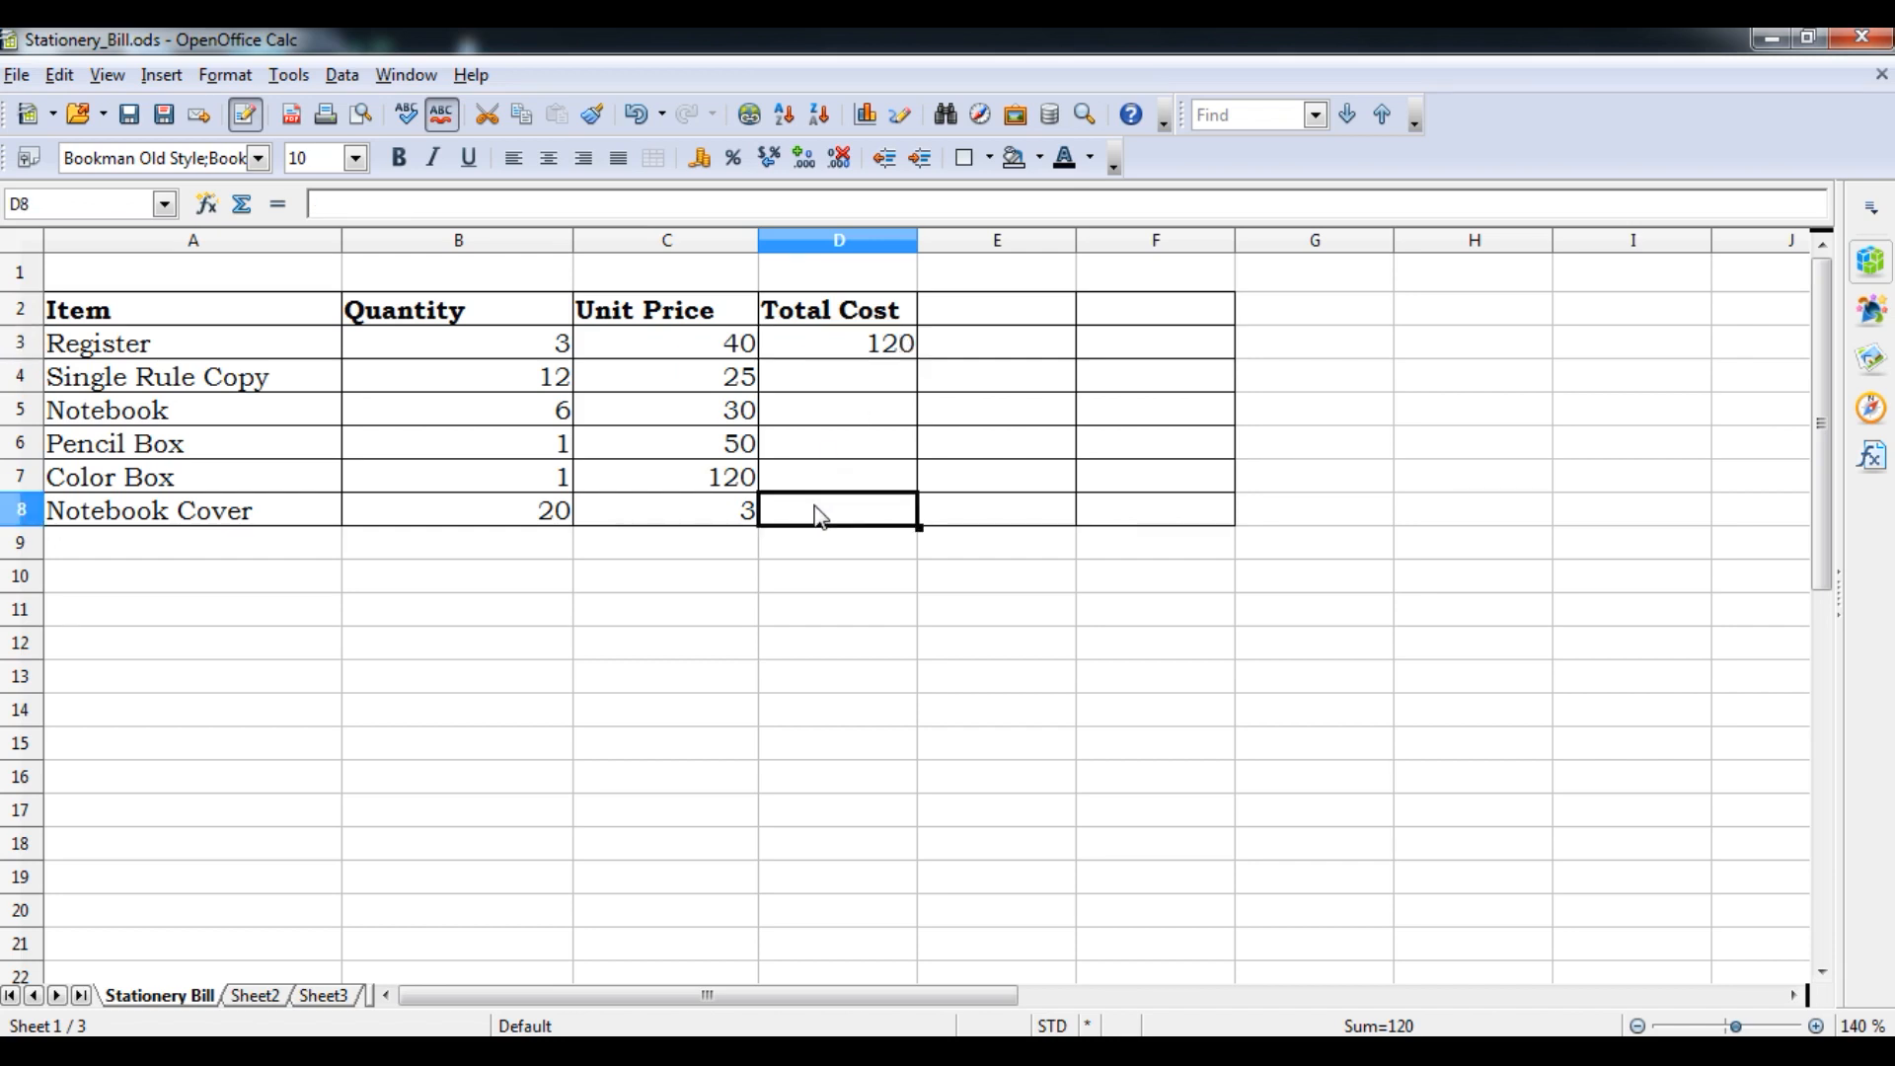
left_click(878, 355)
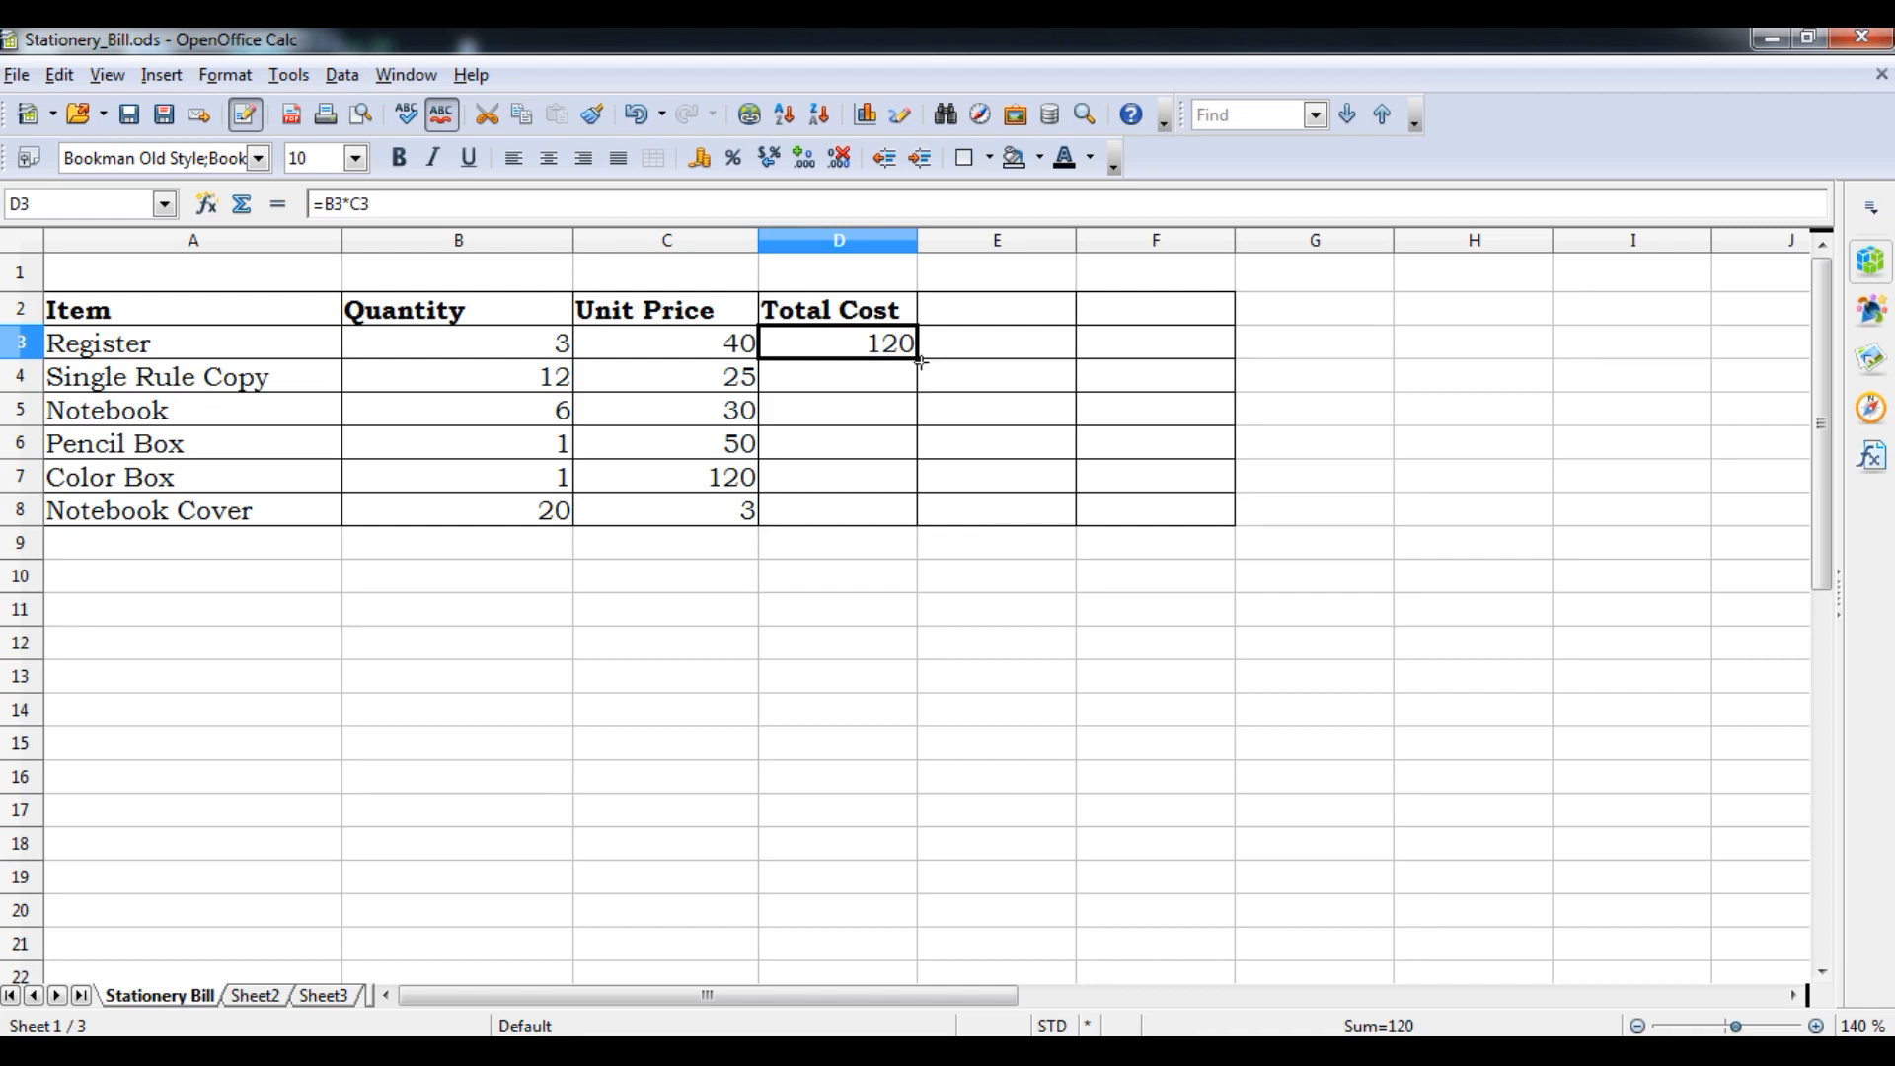
left_click_drag(919, 361, 917, 526)
left_click(997, 510)
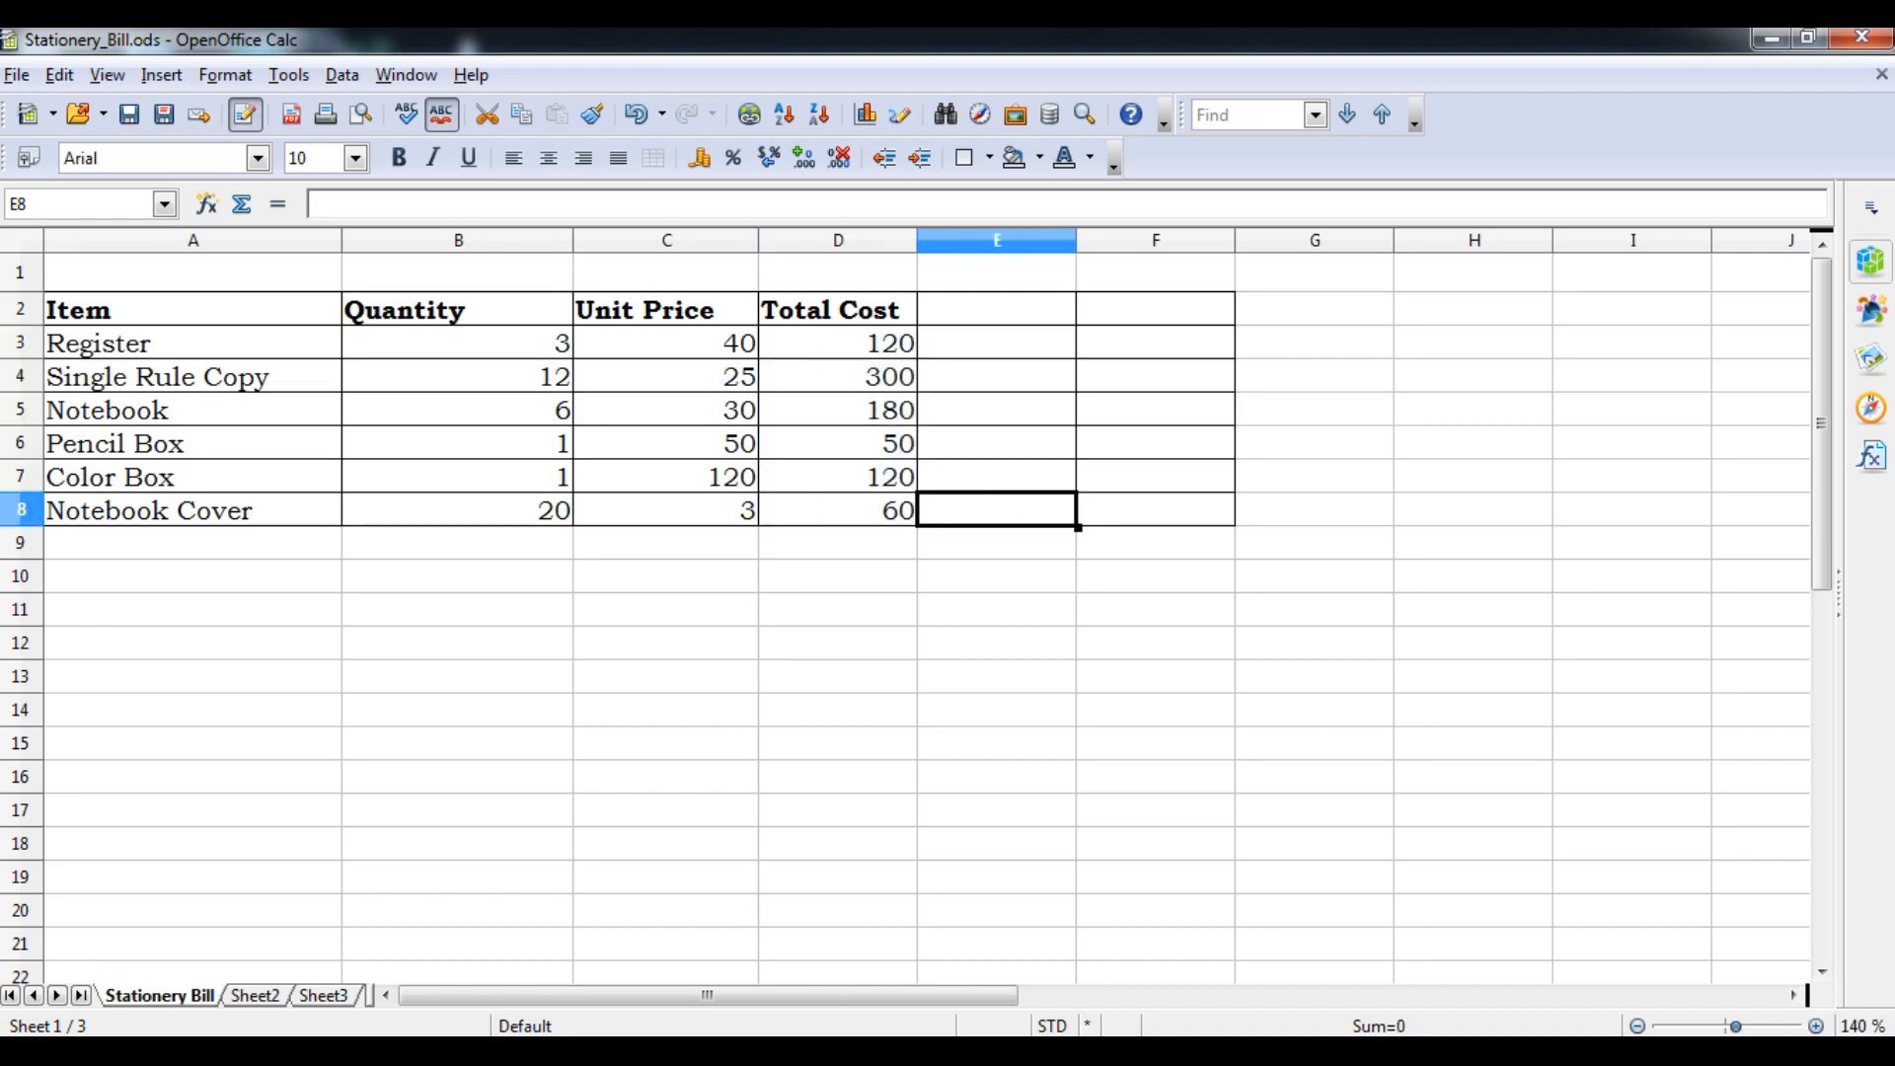
- Consult the textbook PDF around Fig. 4.18 for the formula totalling all items, then return to the Calc spreadsheet
left_click(685, 955)
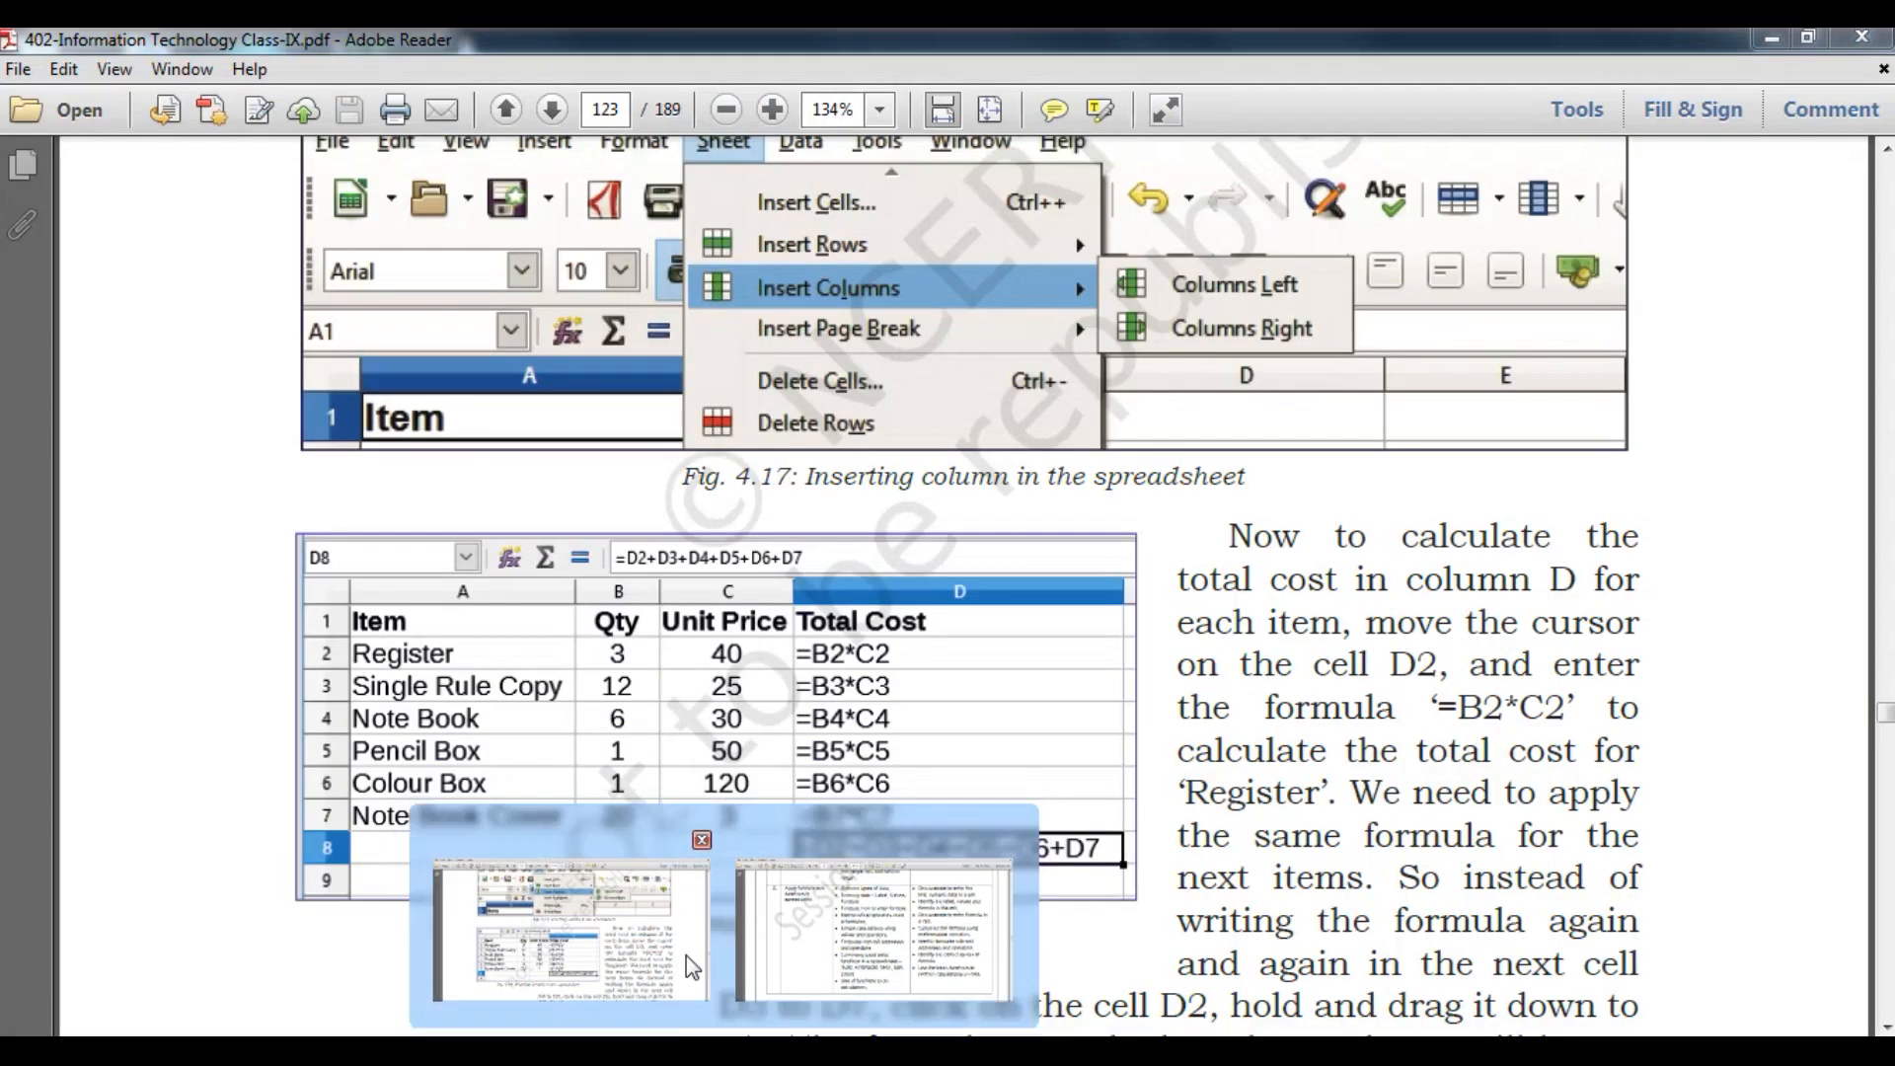
scroll(977, 771, "down", 5)
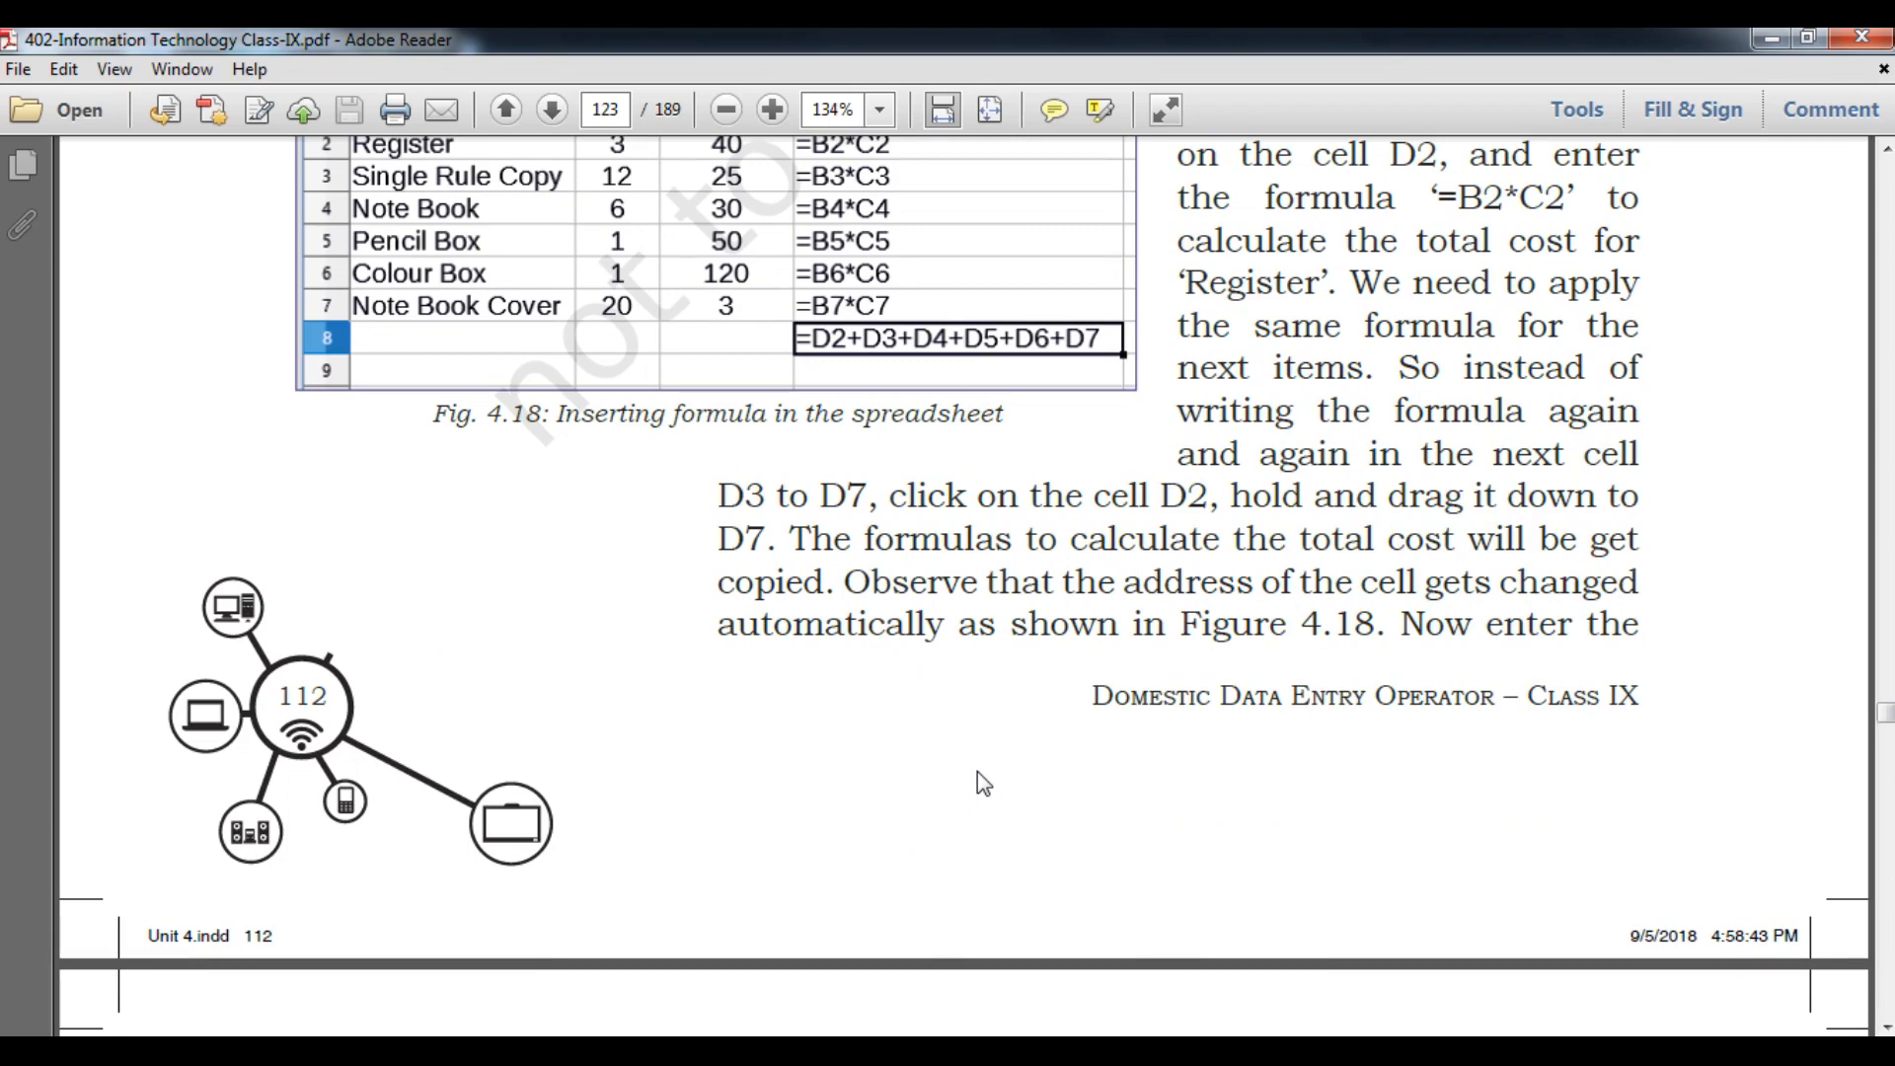
scroll(977, 771, "up", 2)
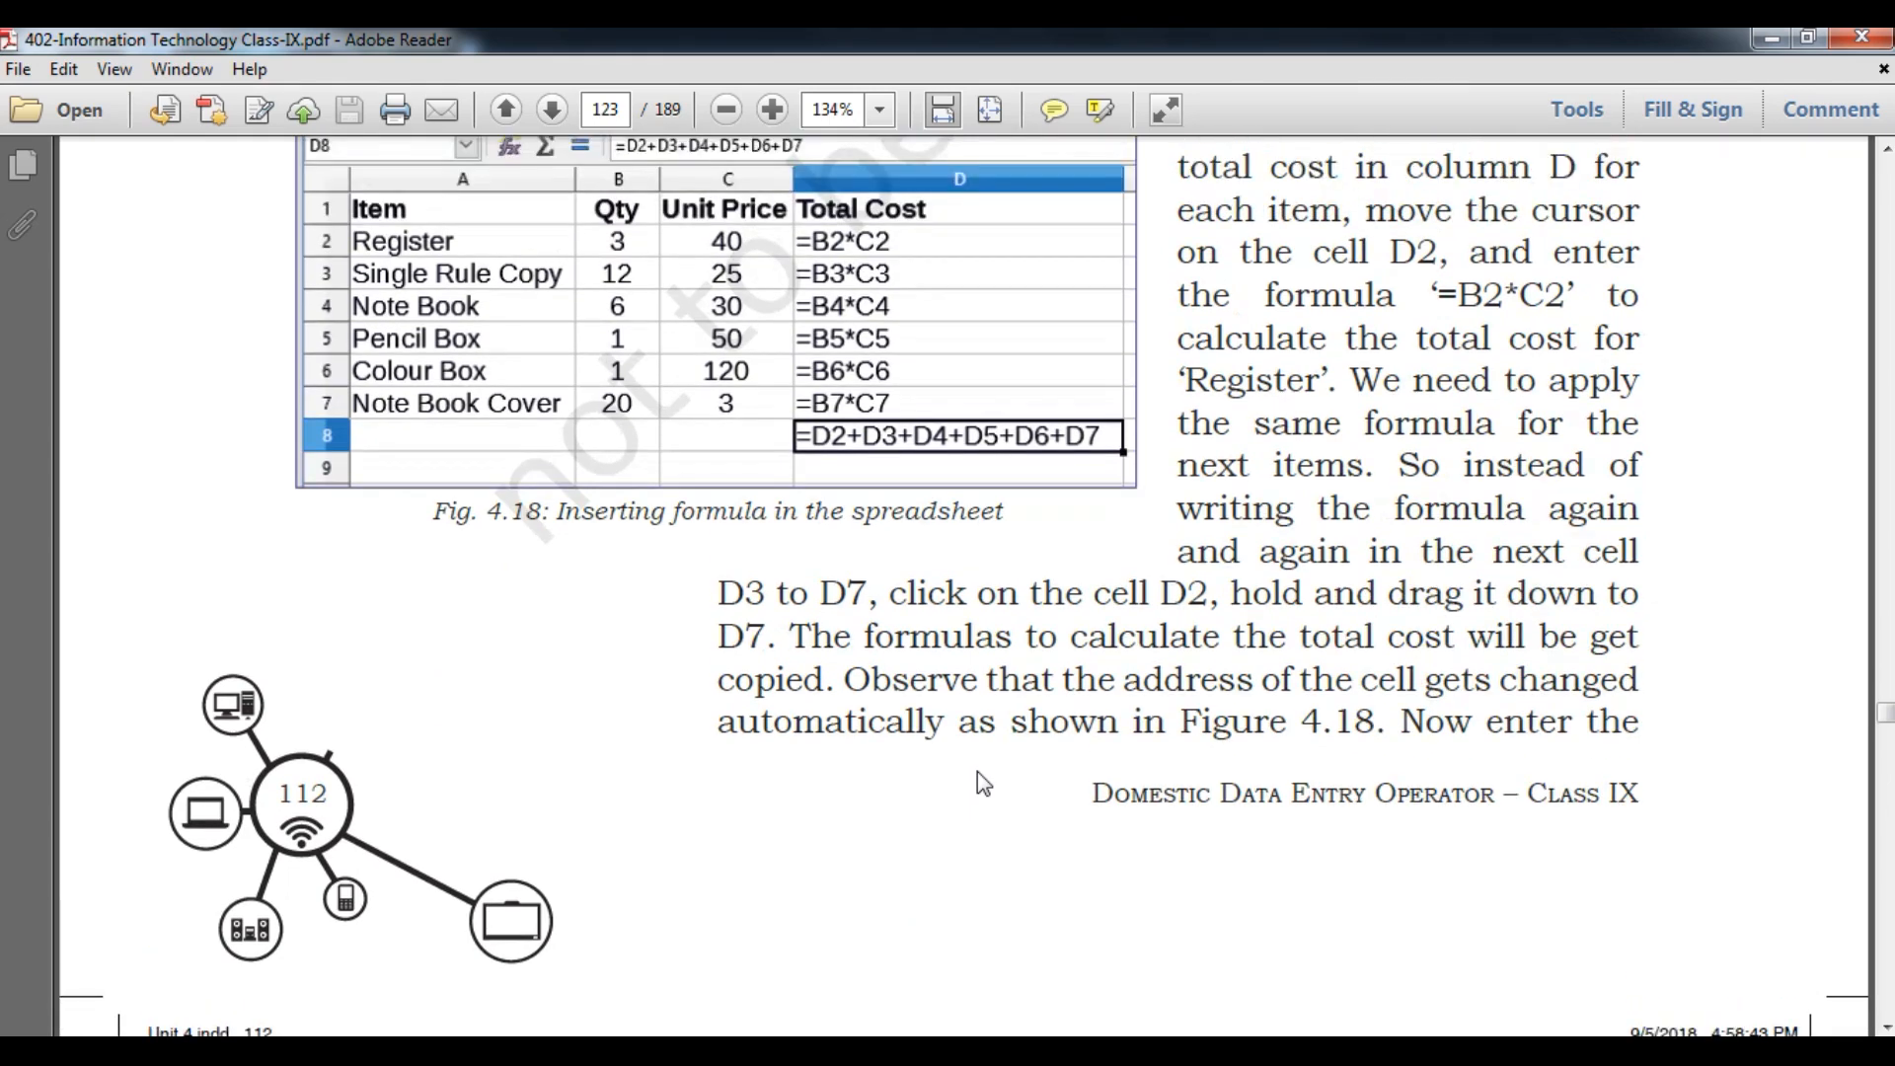
scroll(977, 770, "down", 8)
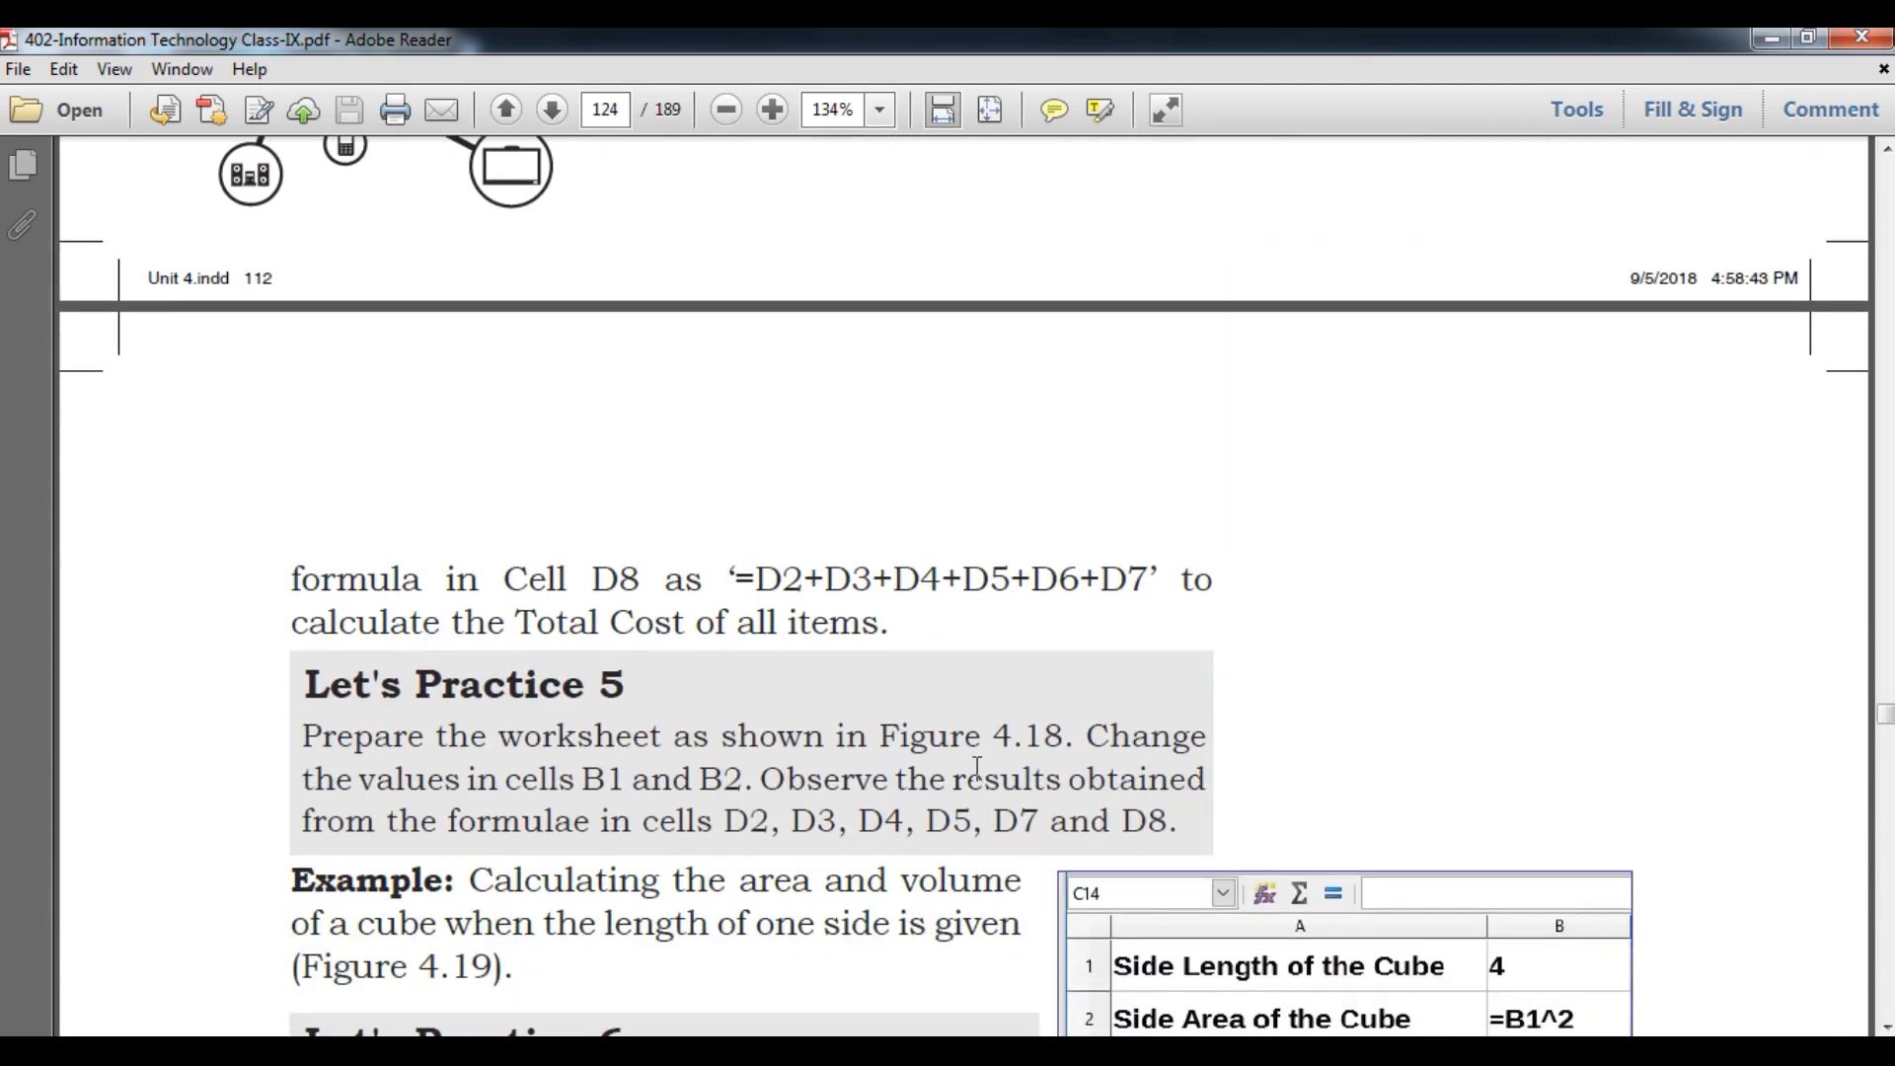
scroll(977, 768, "down", 2)
scroll(977, 772, "up", 2)
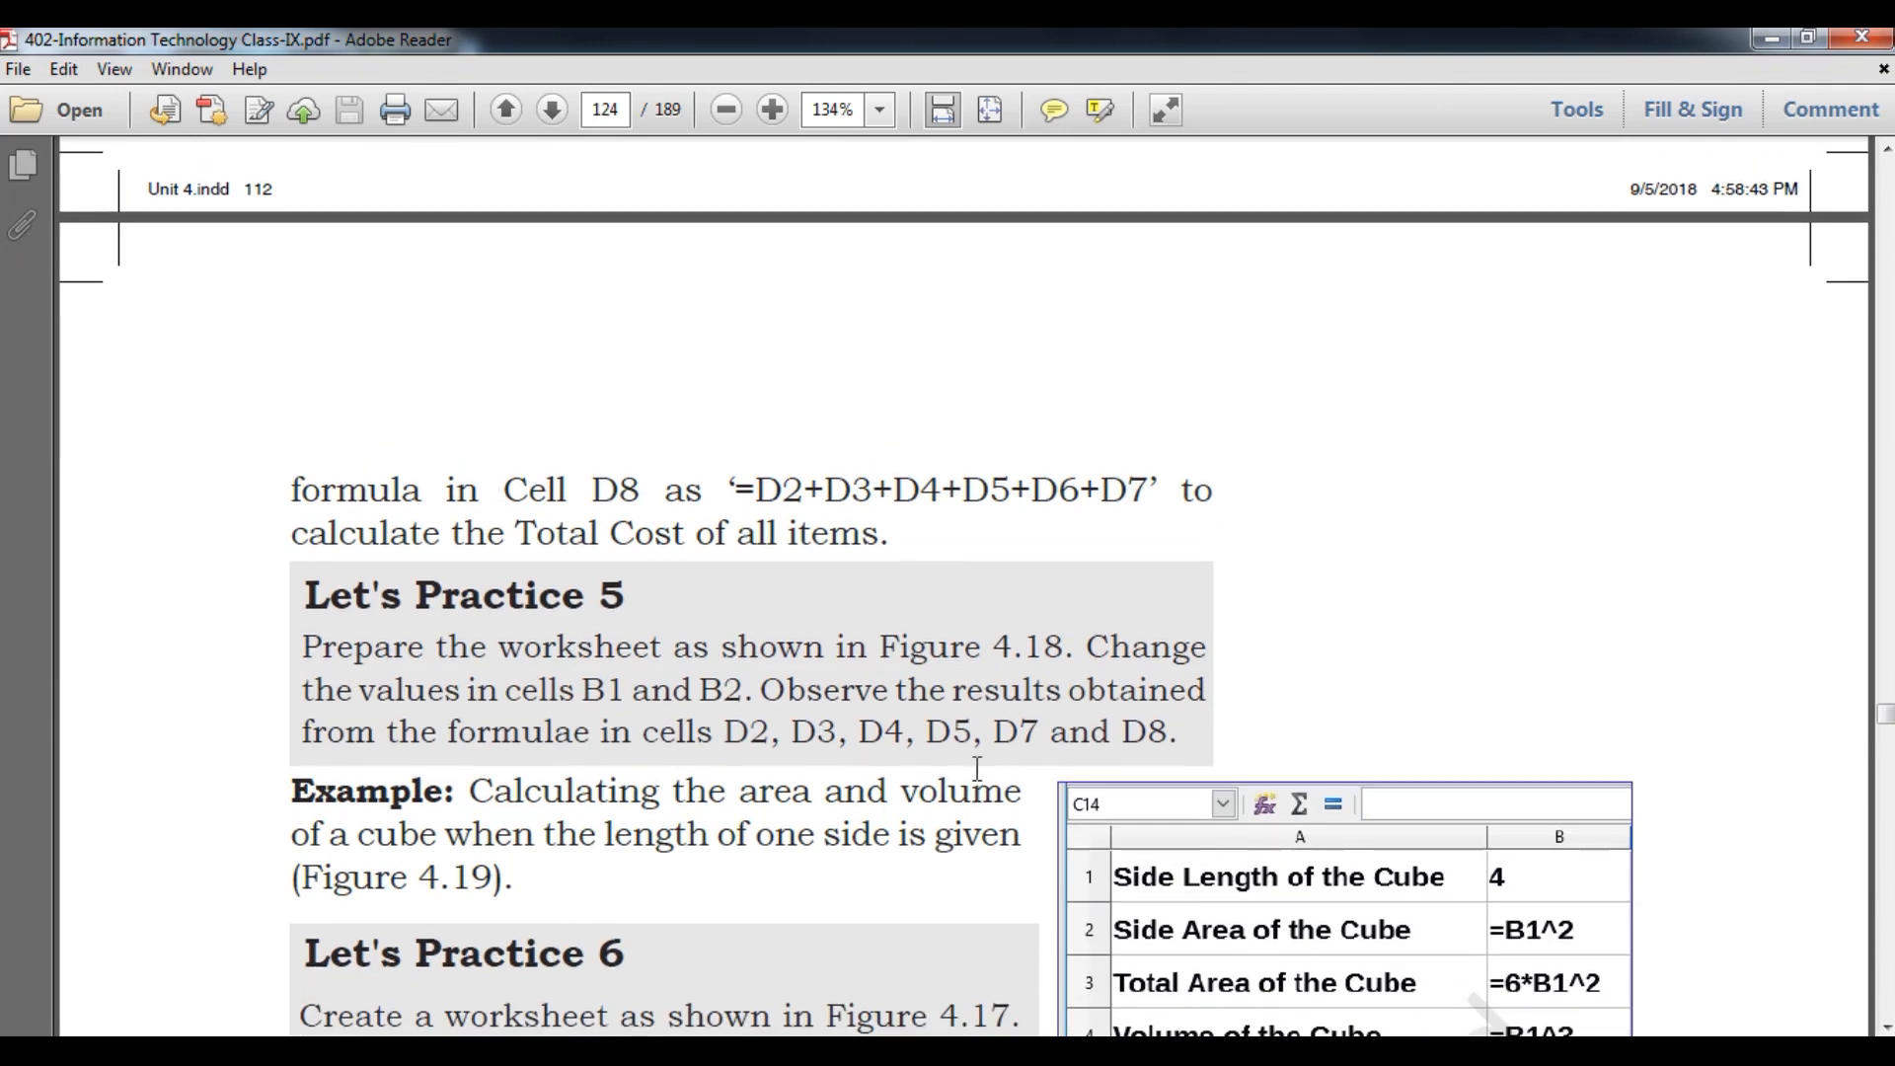
scroll(977, 769, "up", 2)
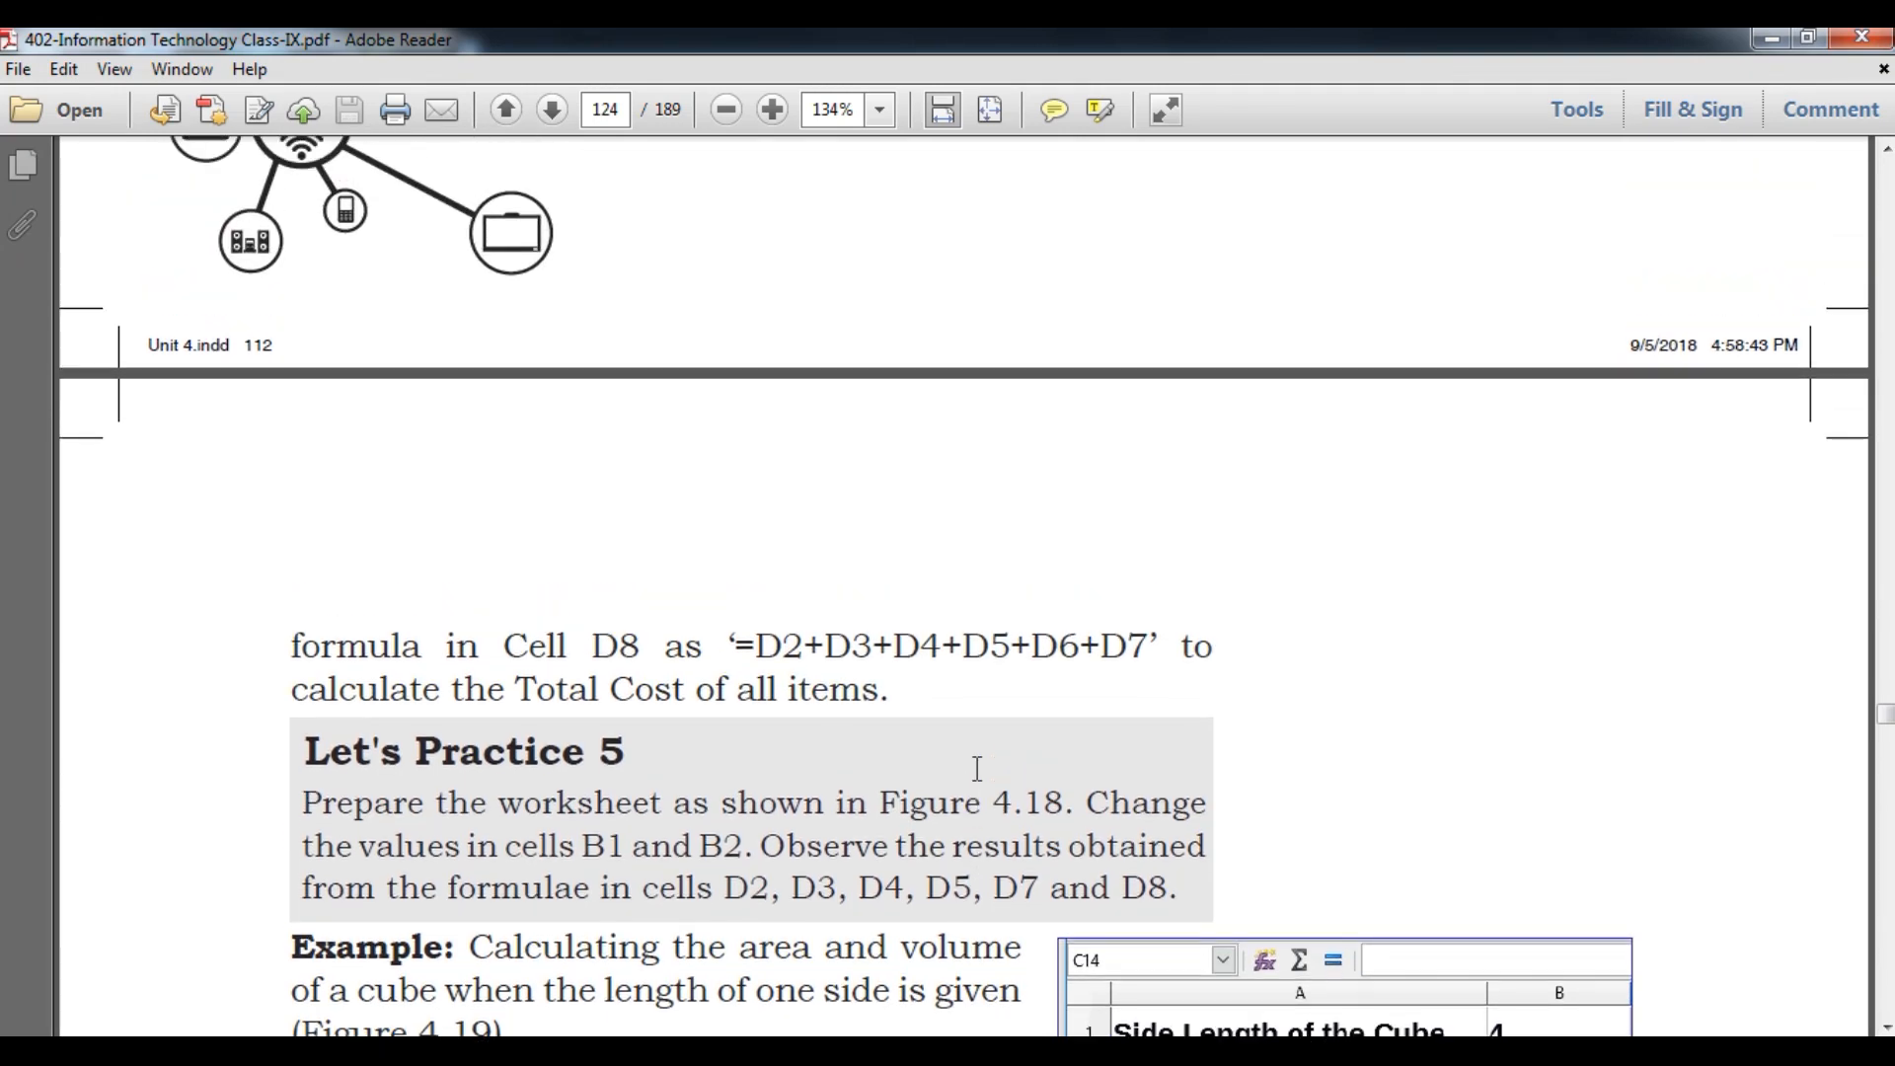
scroll(977, 769, "up", 7)
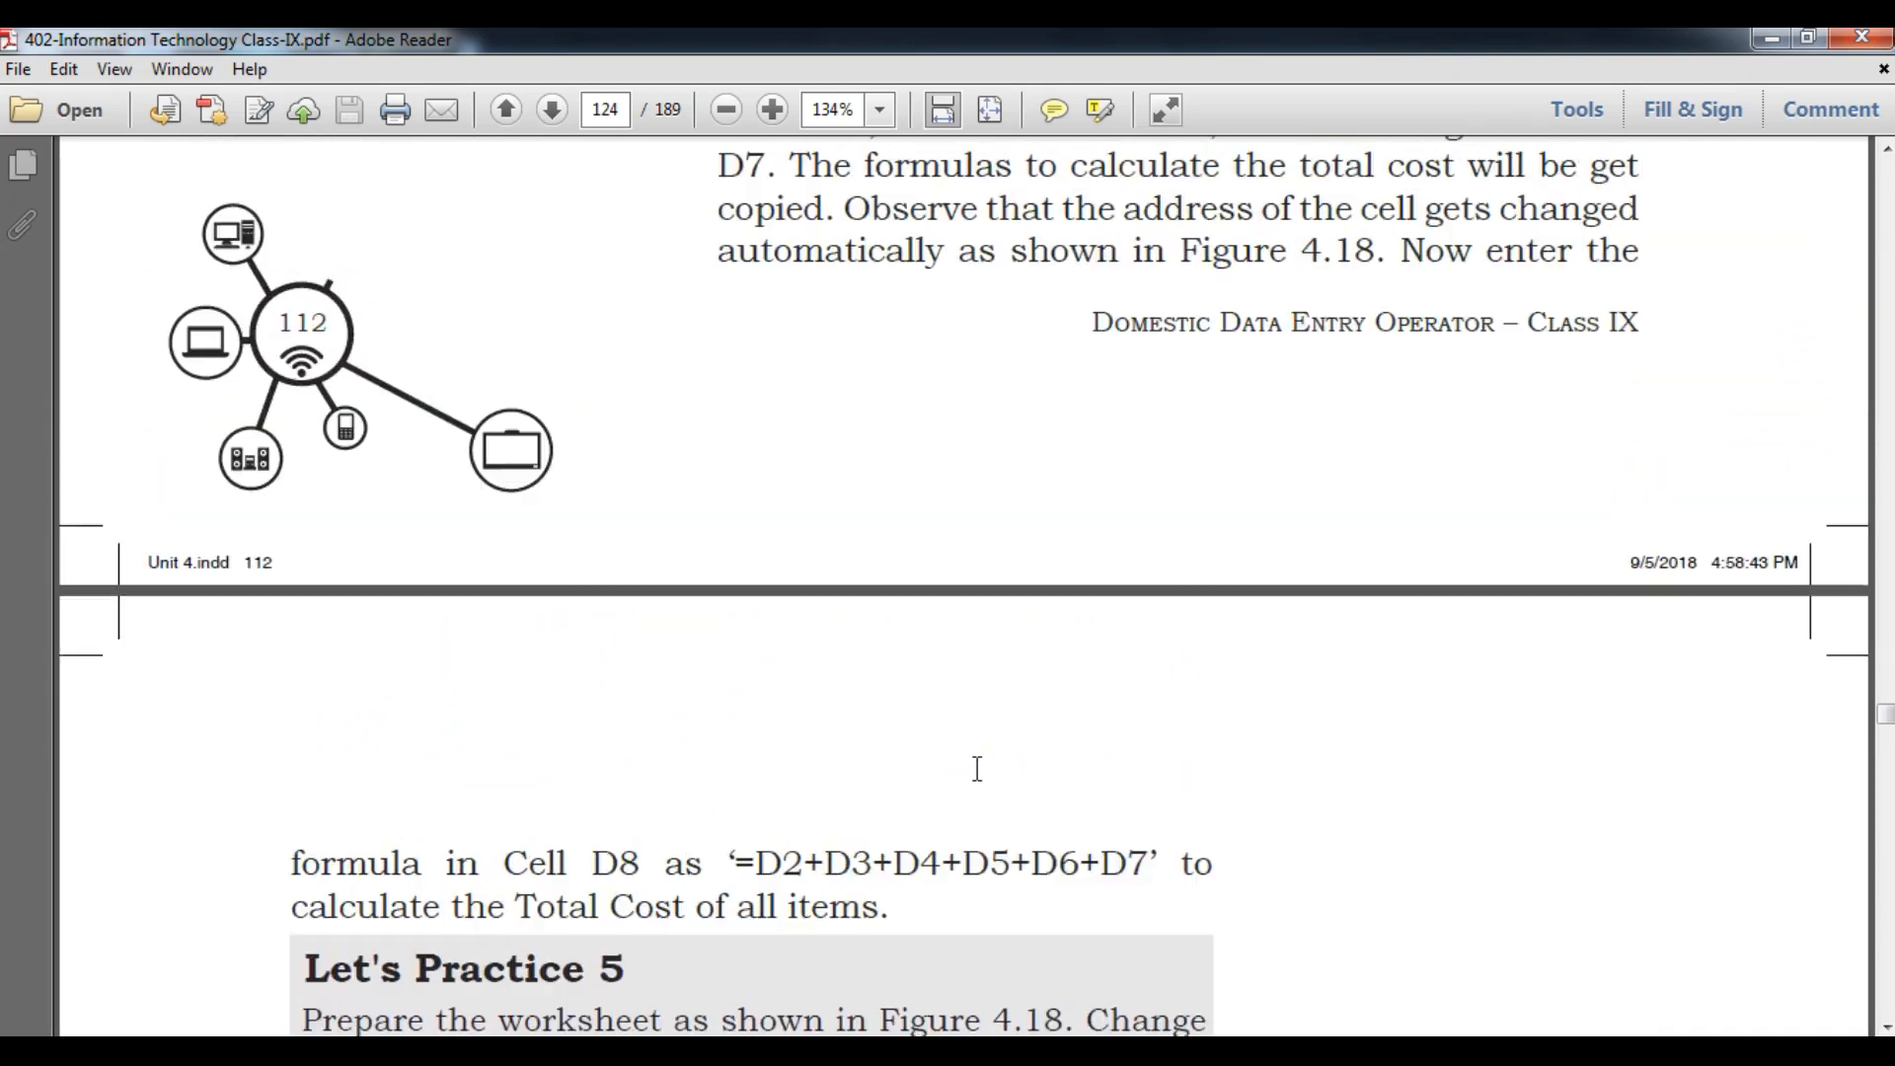
scroll(977, 772, "up", 2)
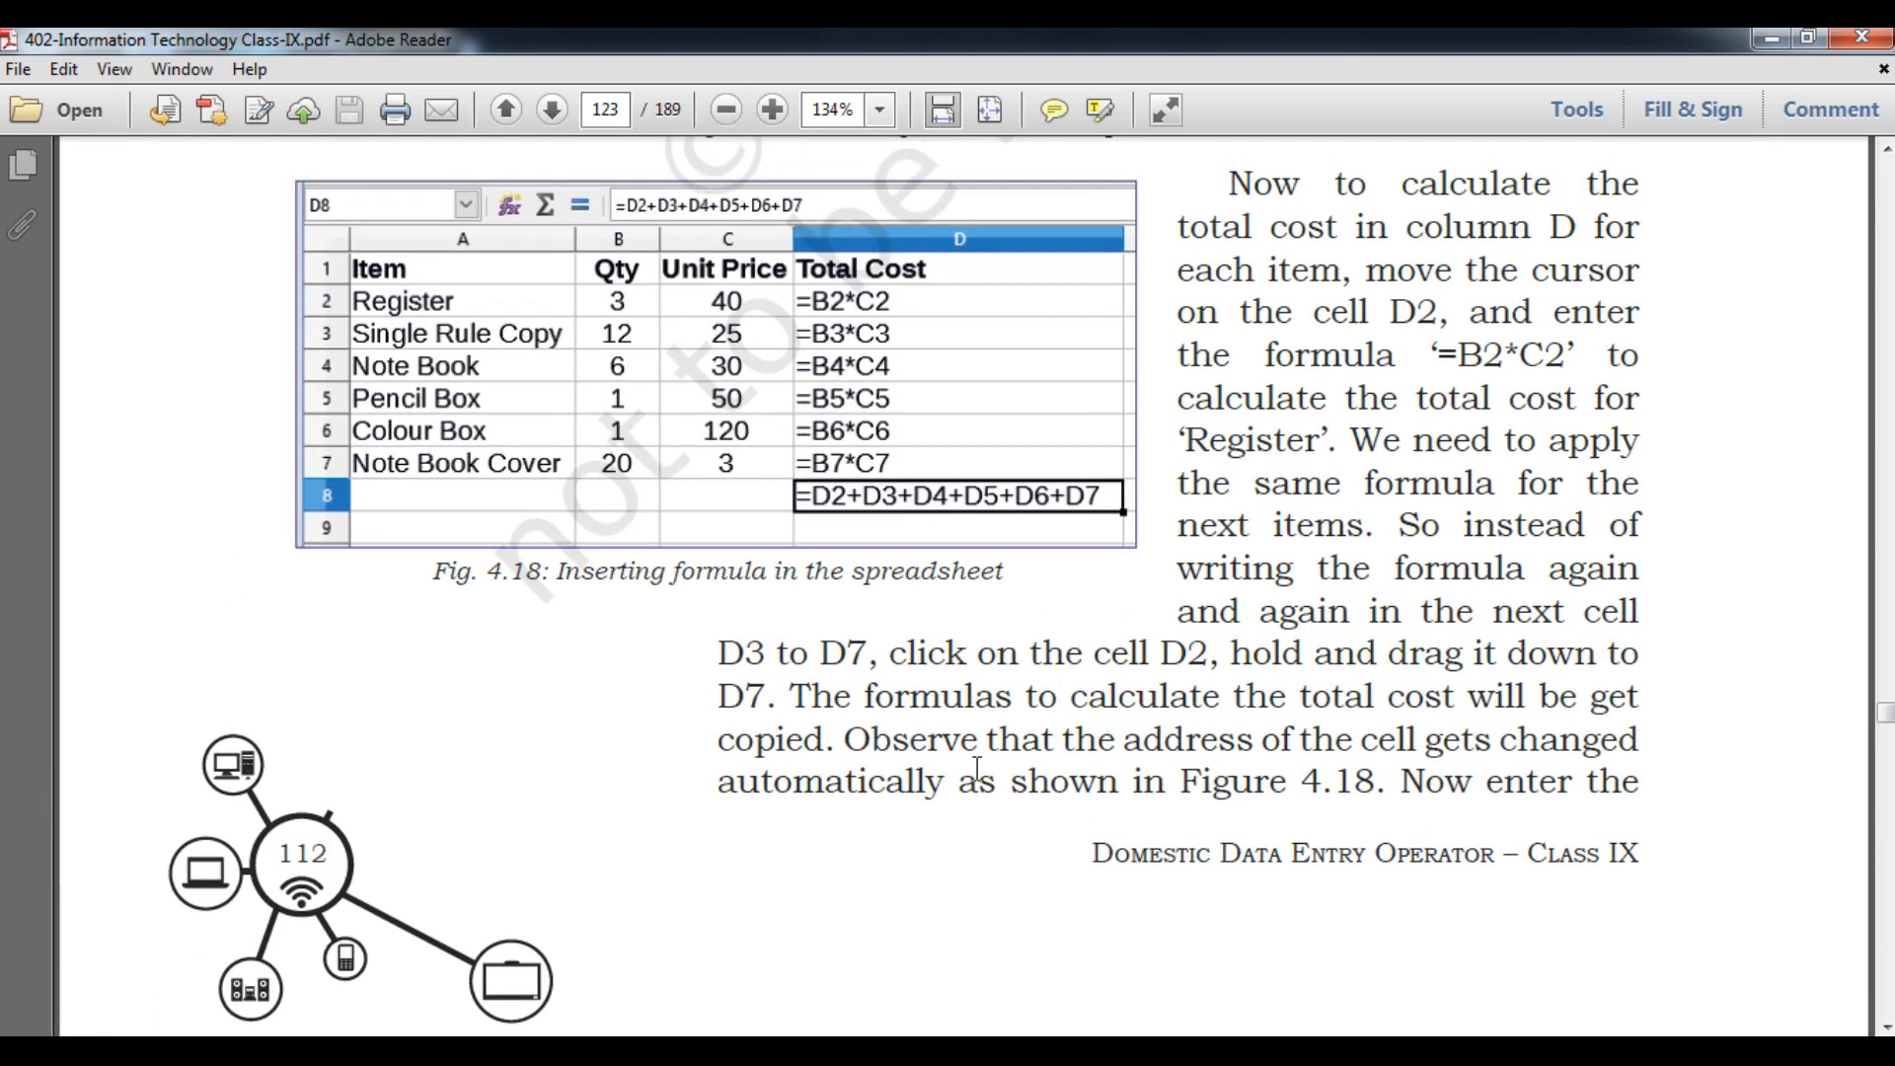
scroll(977, 770, "down", 5)
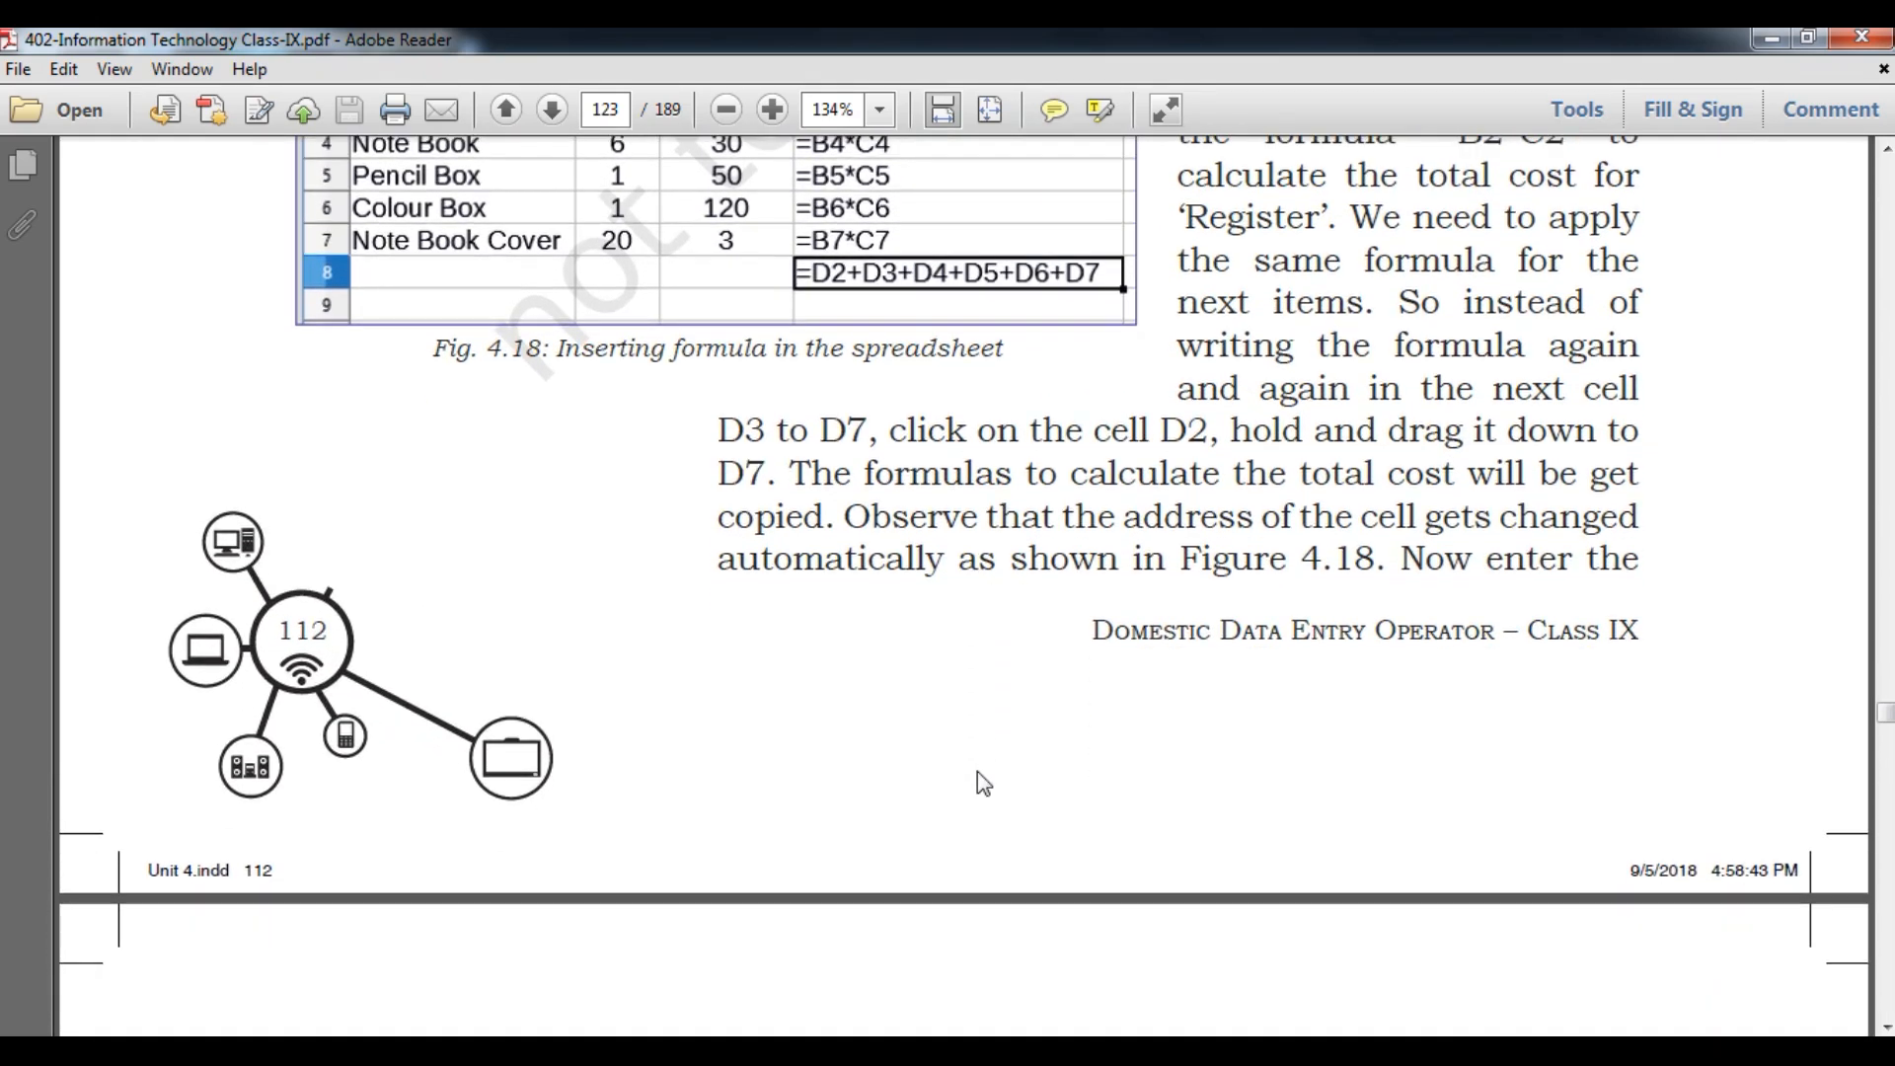
left_click(1771, 37)
- Enter the label "Grant Total Cost" in cell C9 and widen column C to fit it
left_click(875, 536)
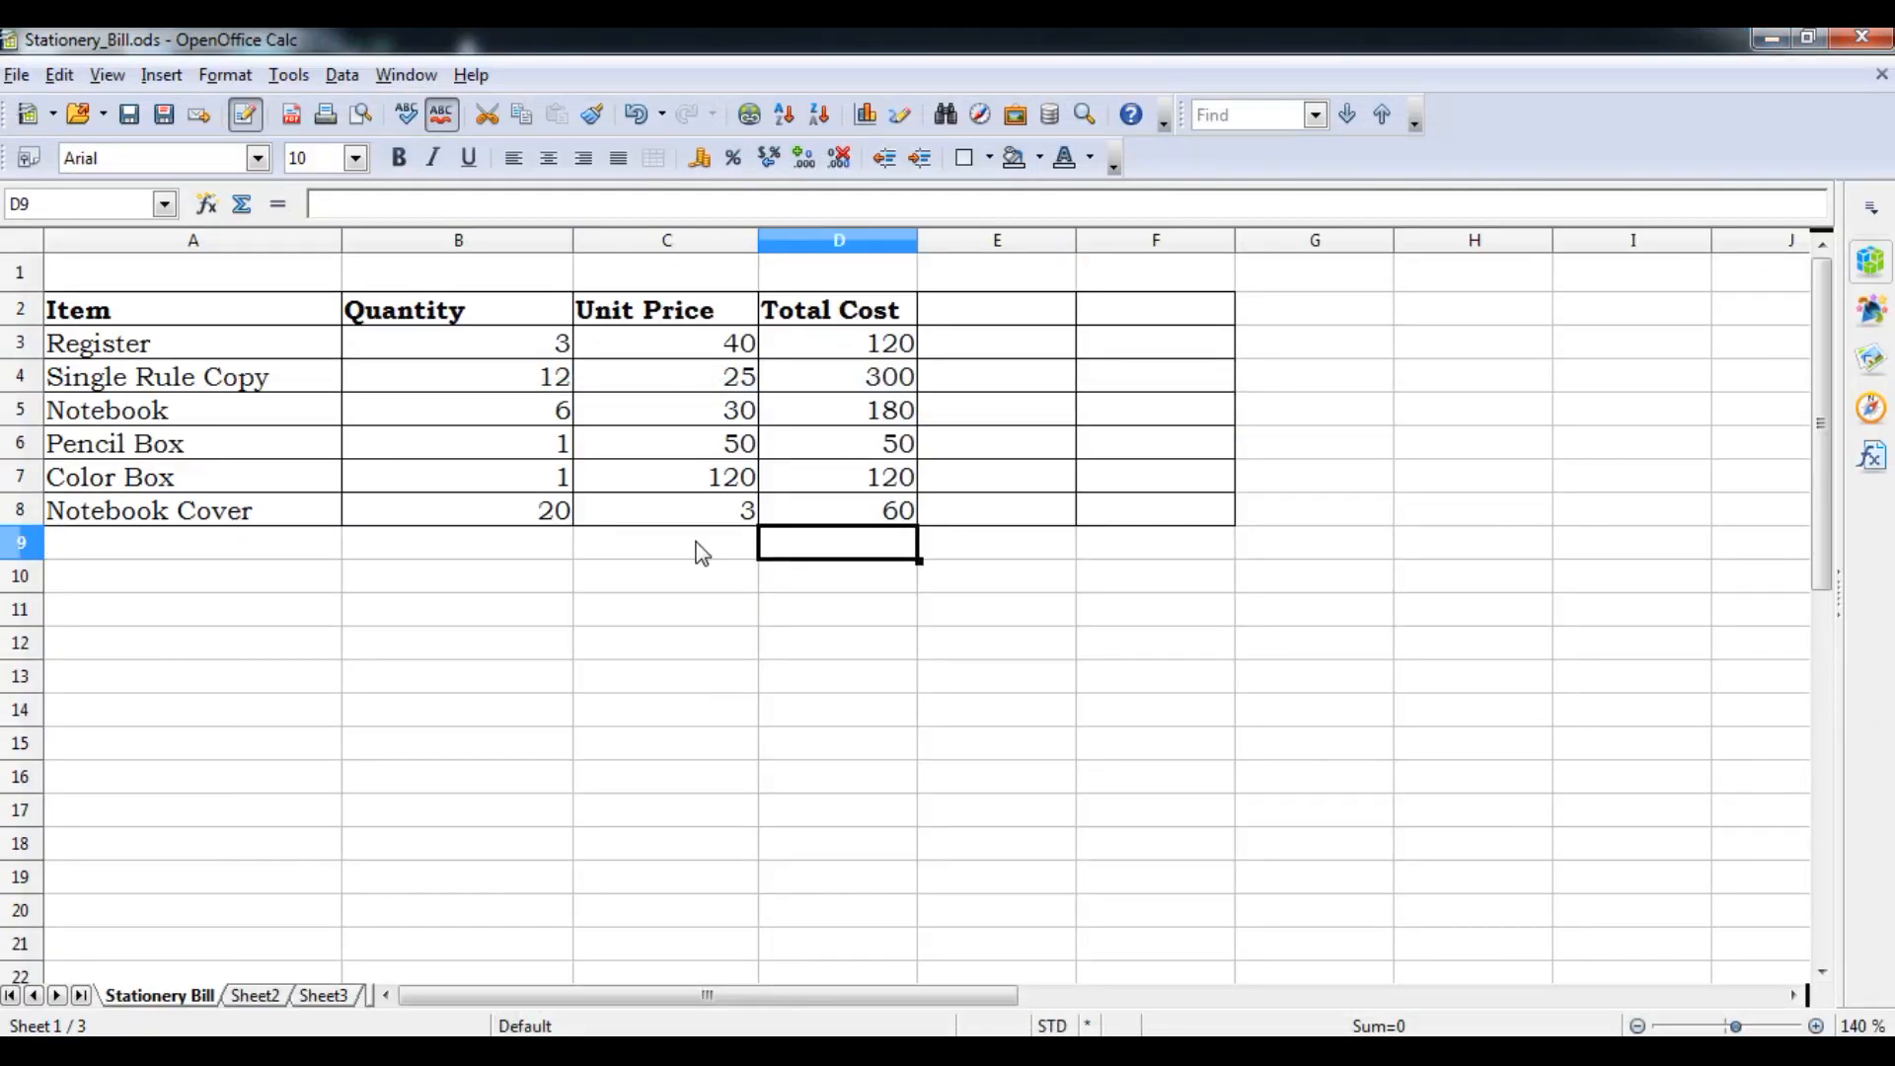
left_click(697, 551)
type("Total")
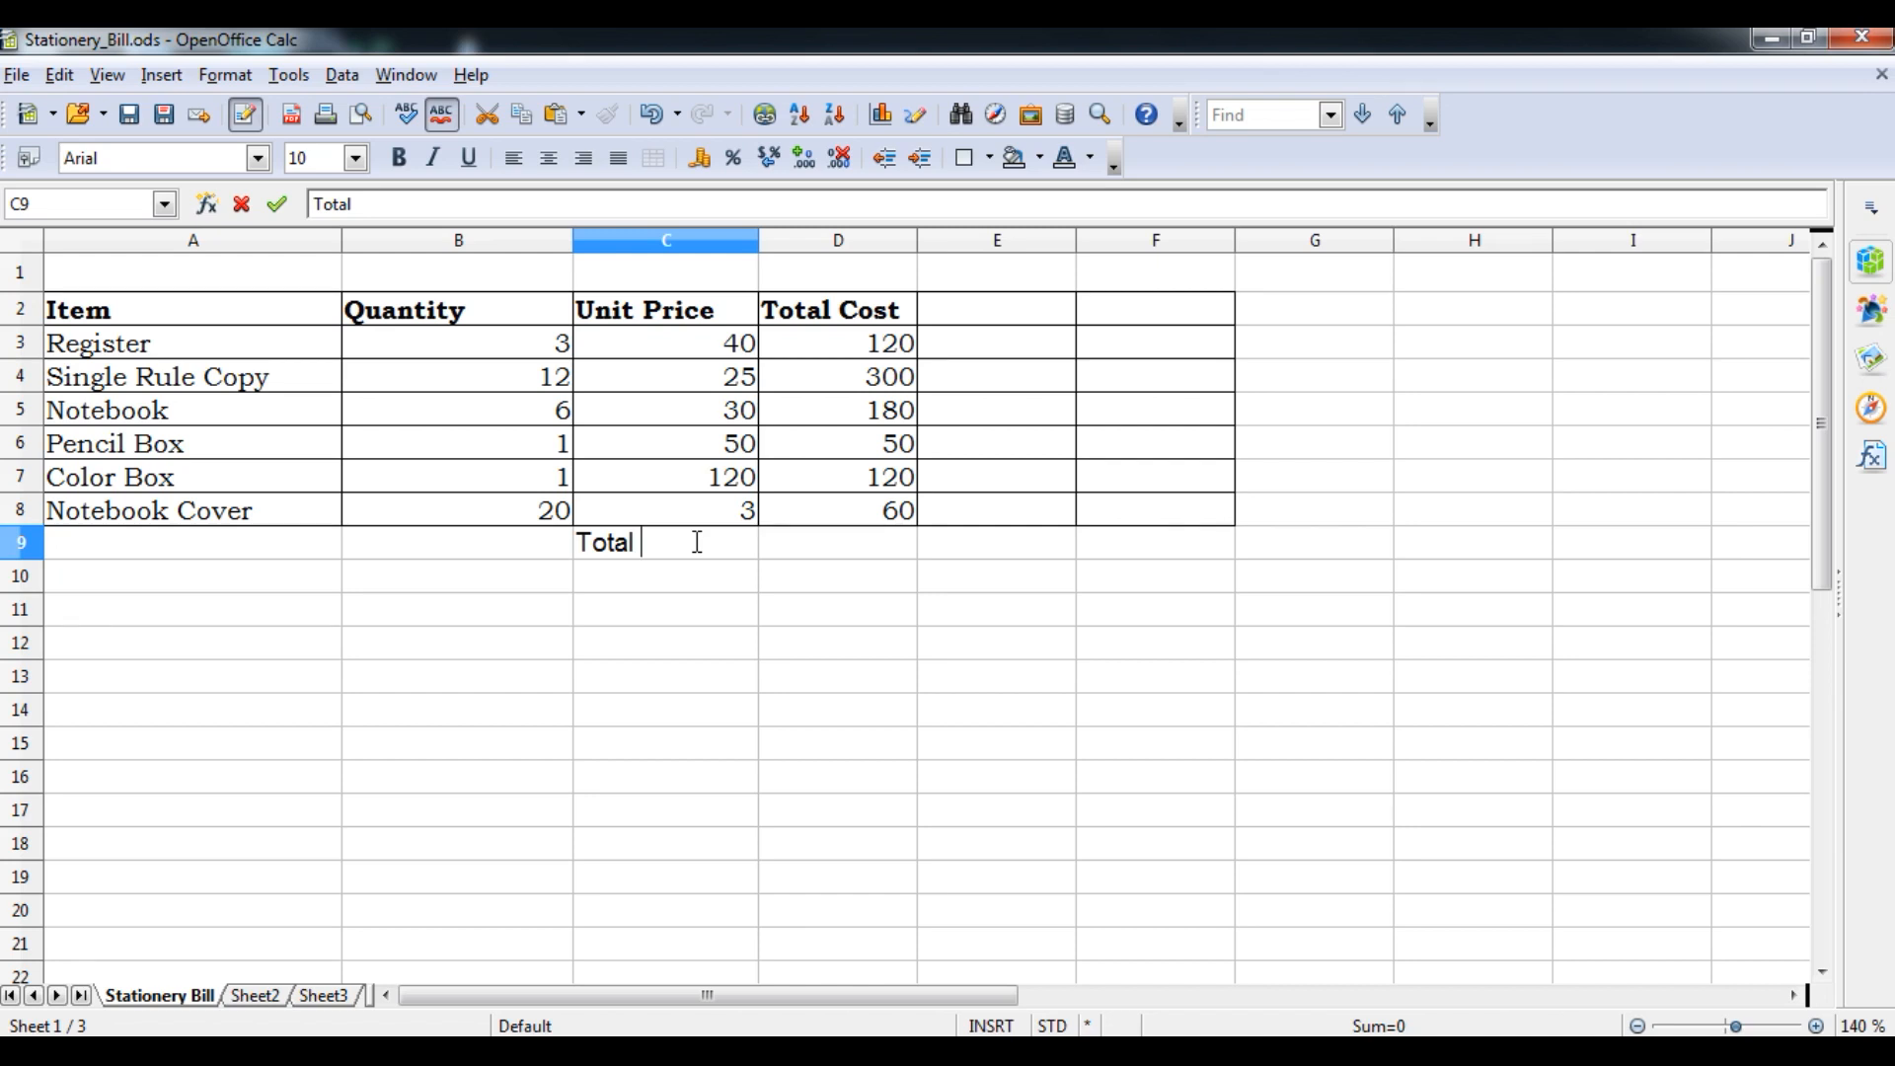
key("BackSpace")
key("BackSpace")
key("BackSpace")
key("BackSpace")
key("BackSpace")
type("Grant Total")
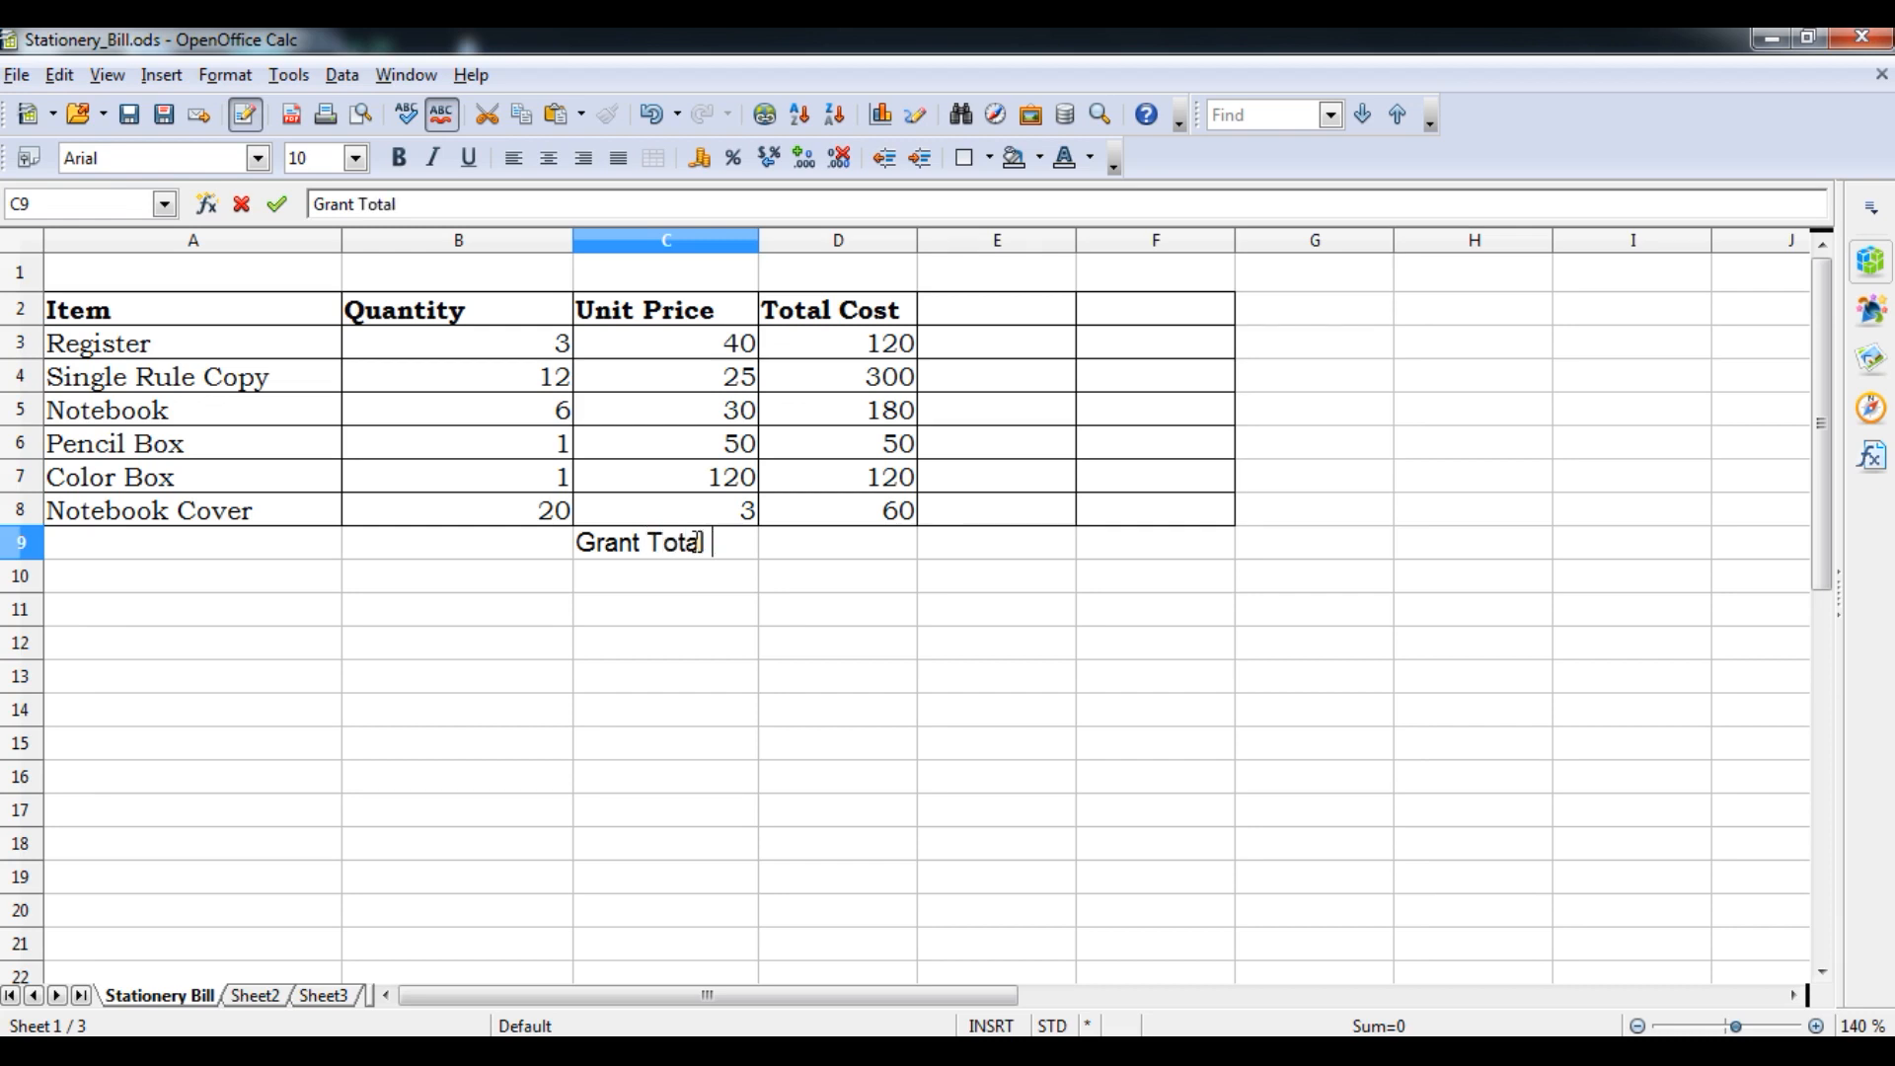
type(" Cost4")
key("BackSpace")
key("Return")
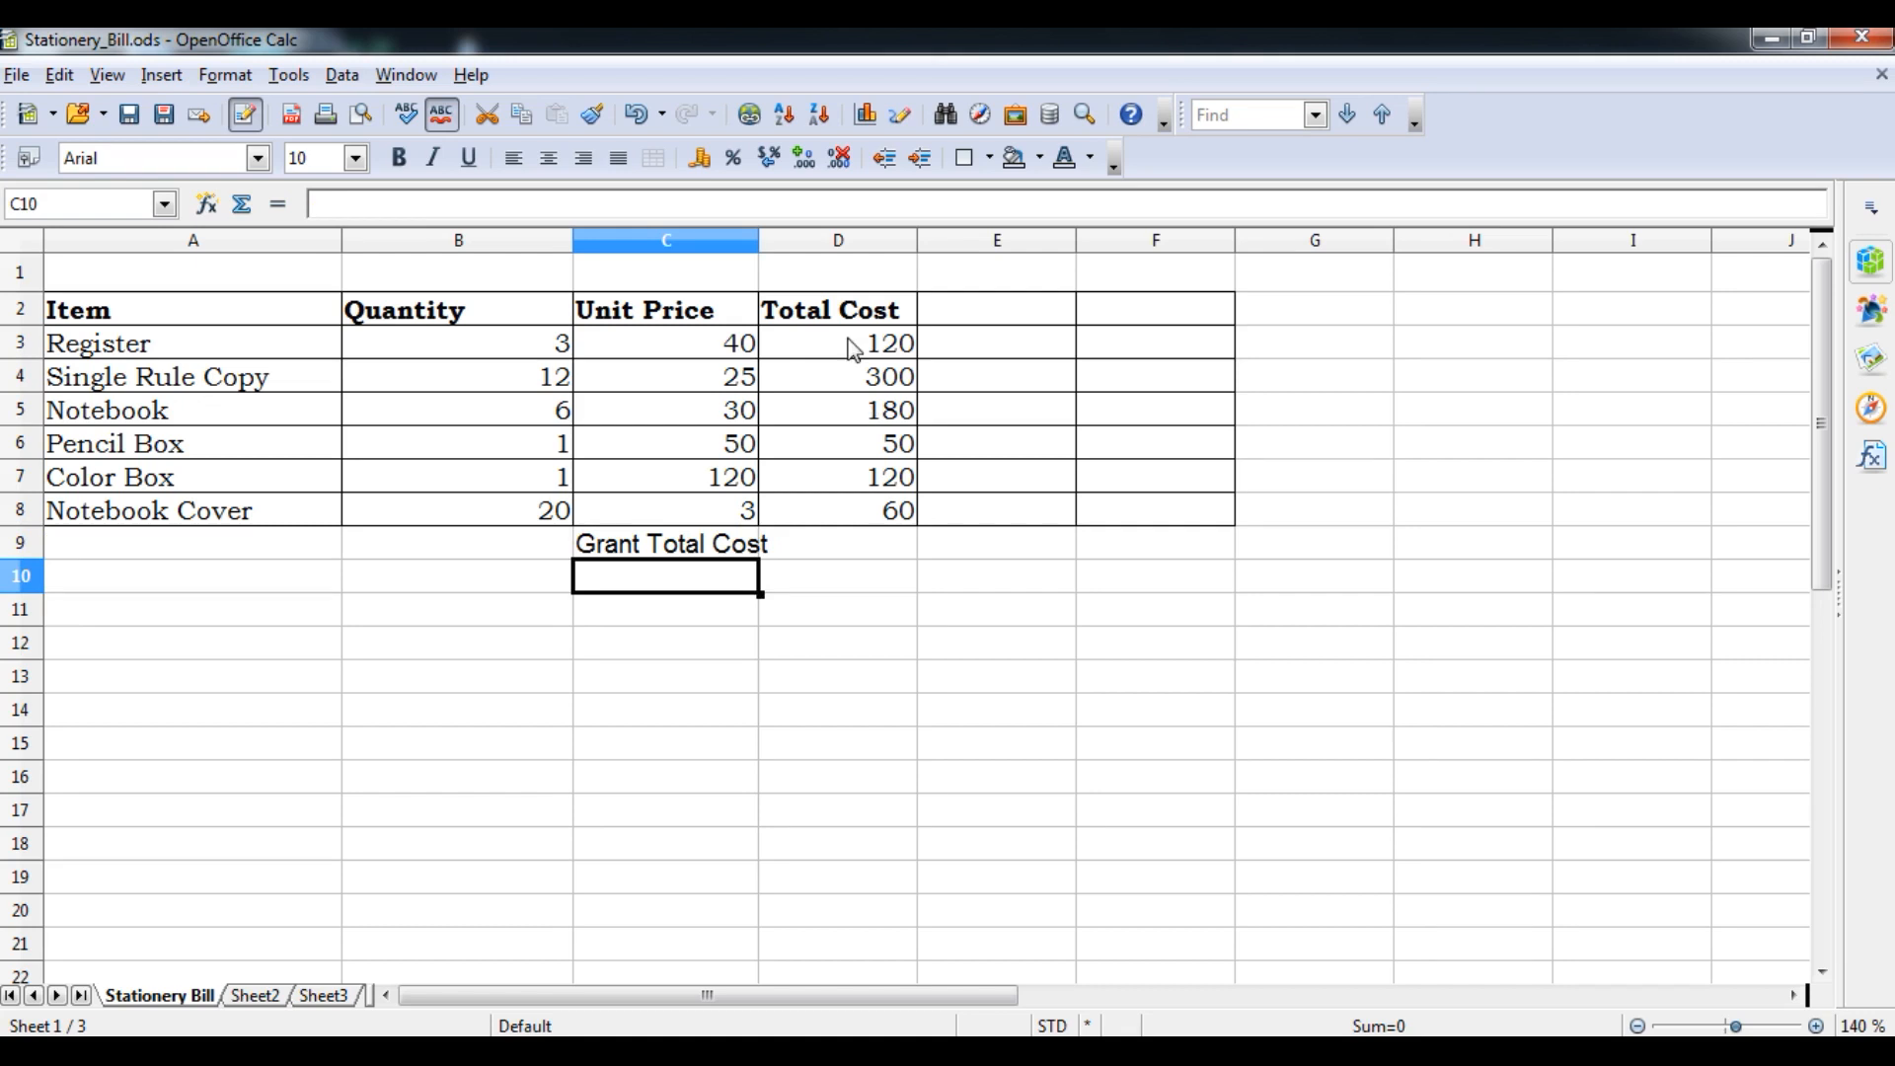
left_click_drag(760, 240, 784, 240)
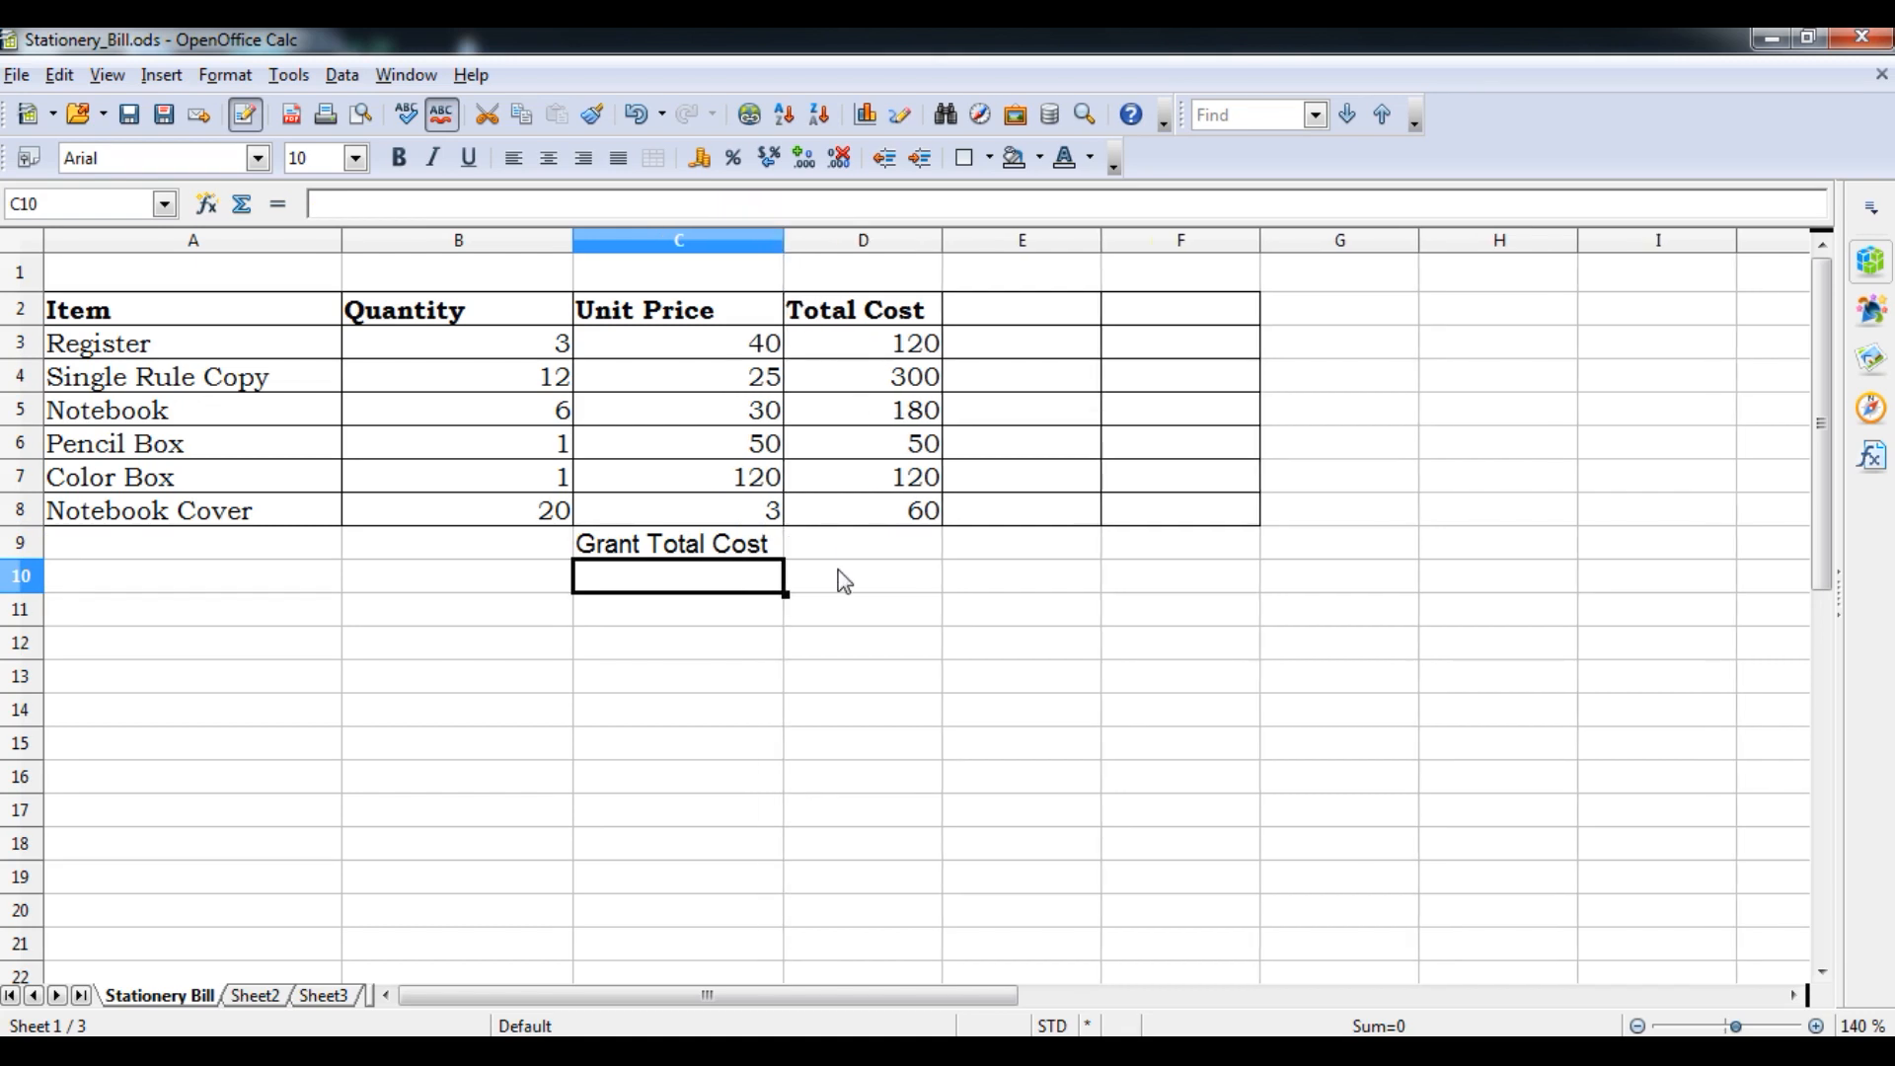
- Enter the formula =D3+D4+D5+D6+D7+D8 in cell D9 to add up all item costs
left_click(866, 560)
type("=")
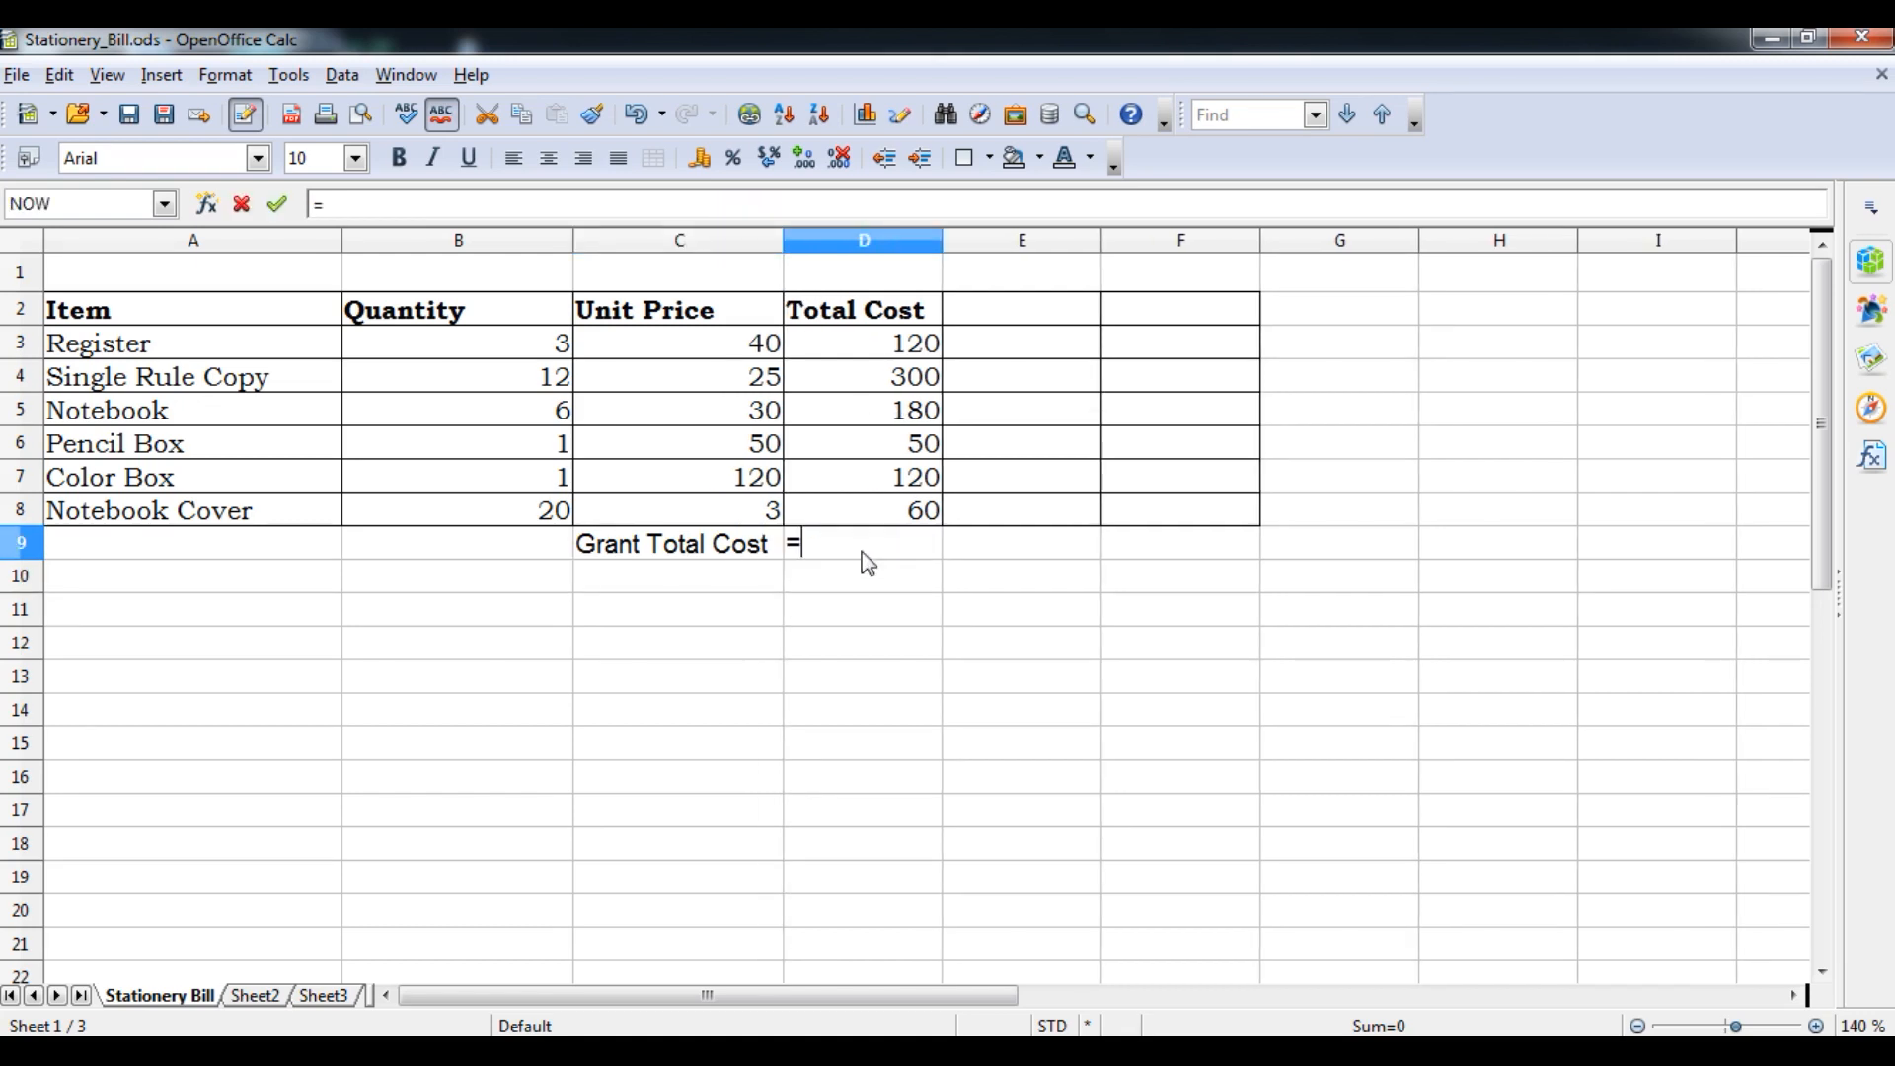
type("D")
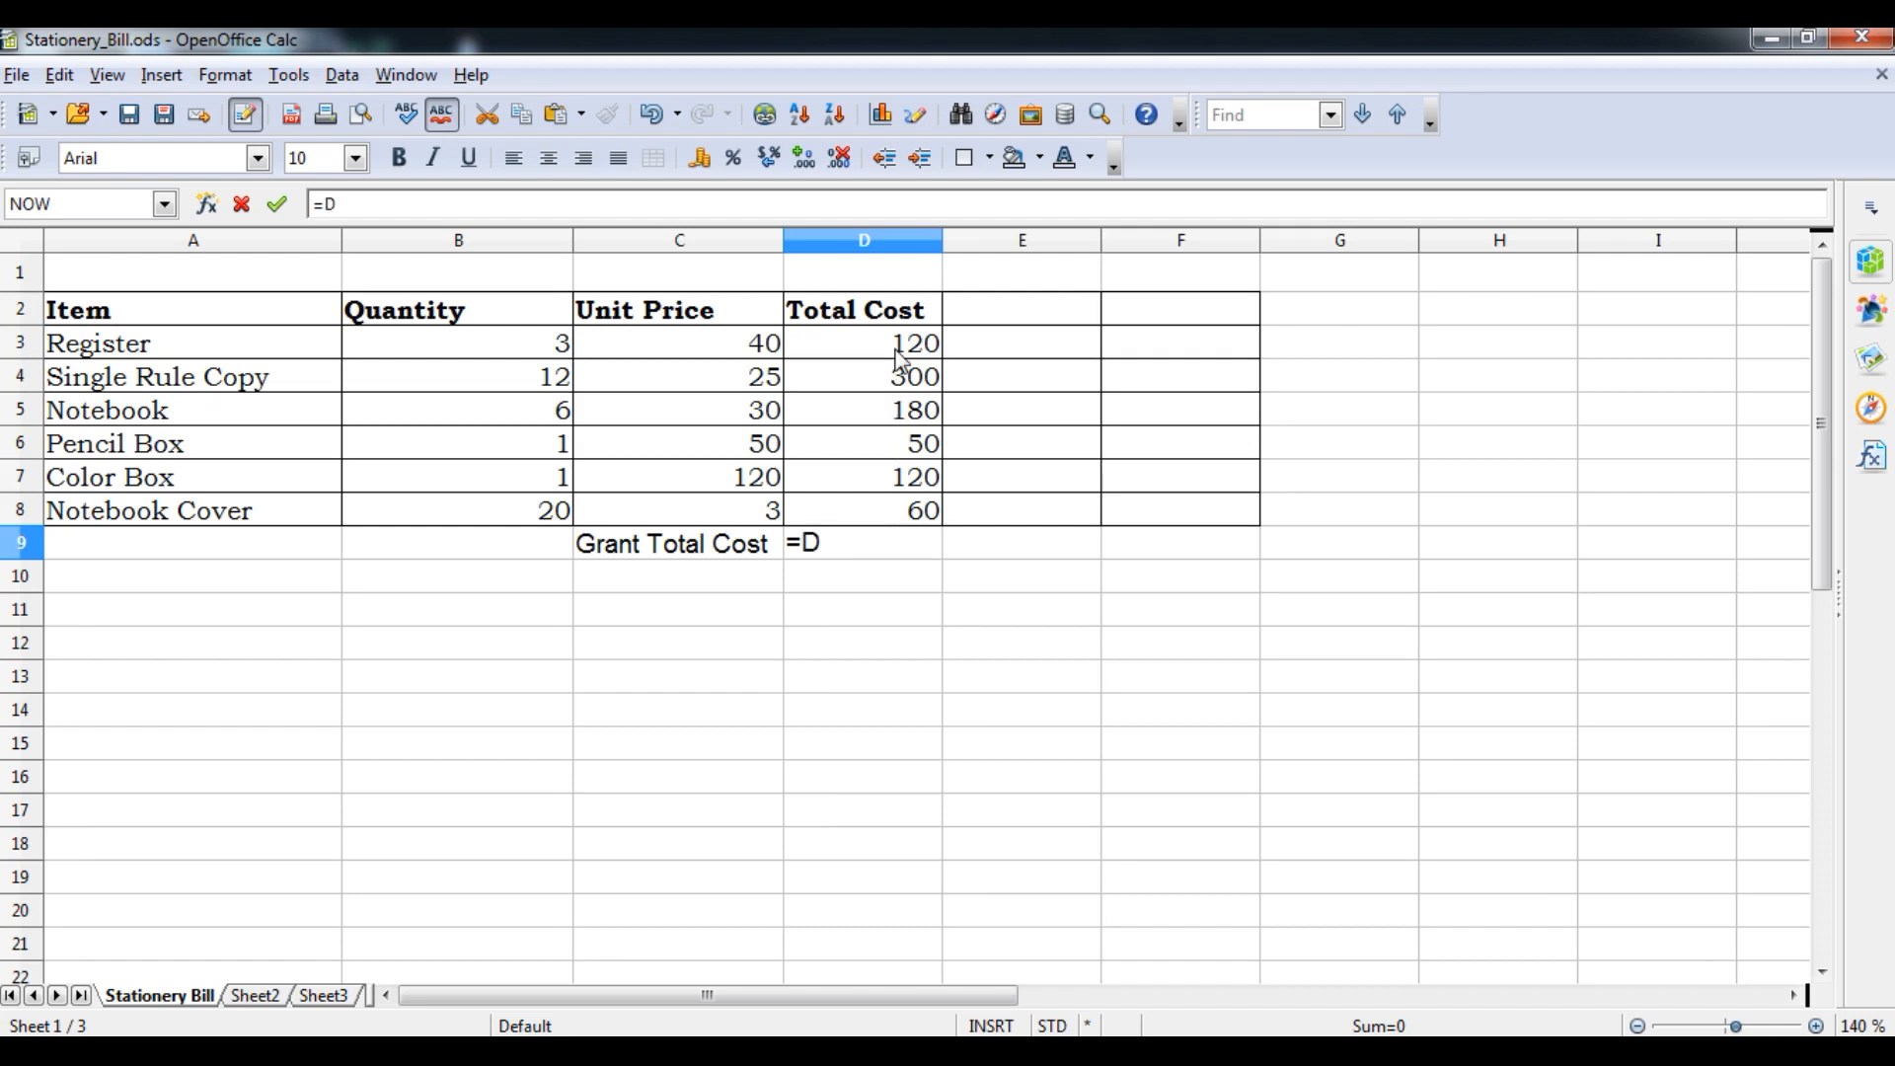
type("3+D4+D5")
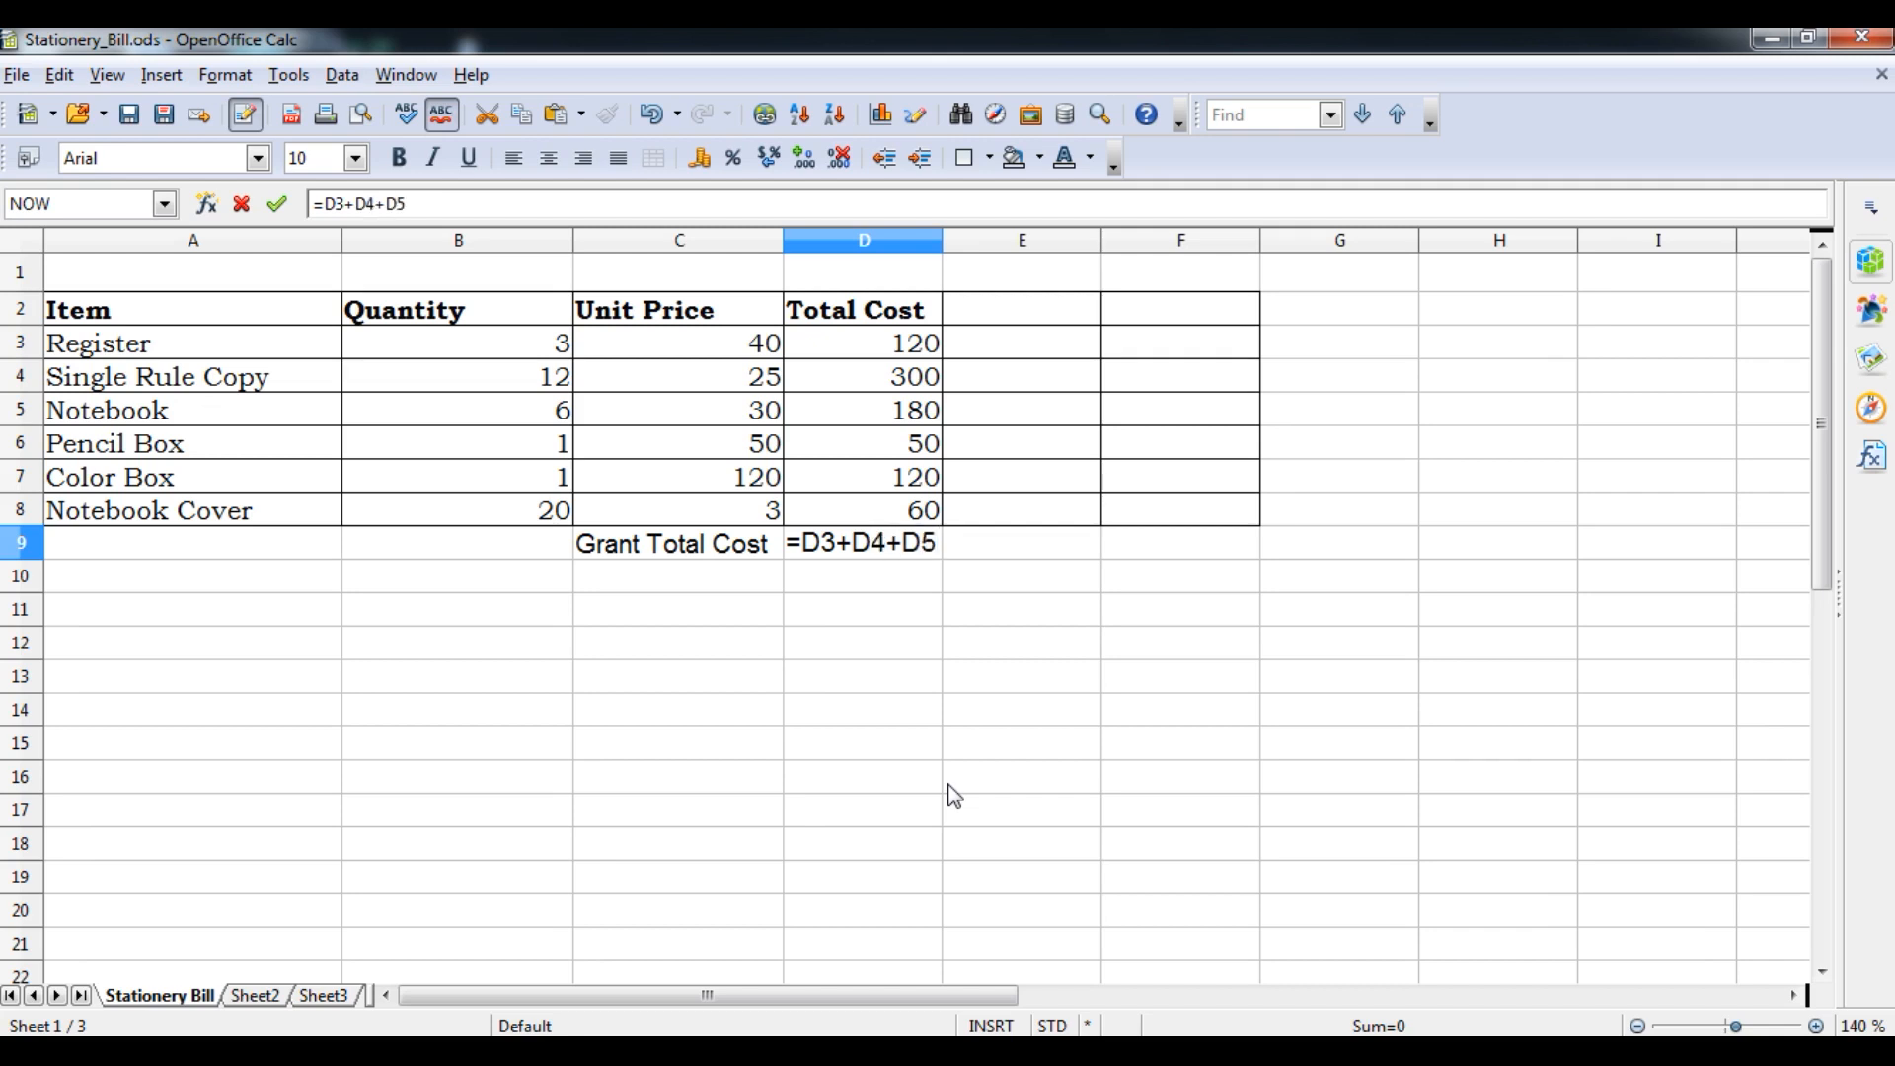
type("+D6+D7+D8")
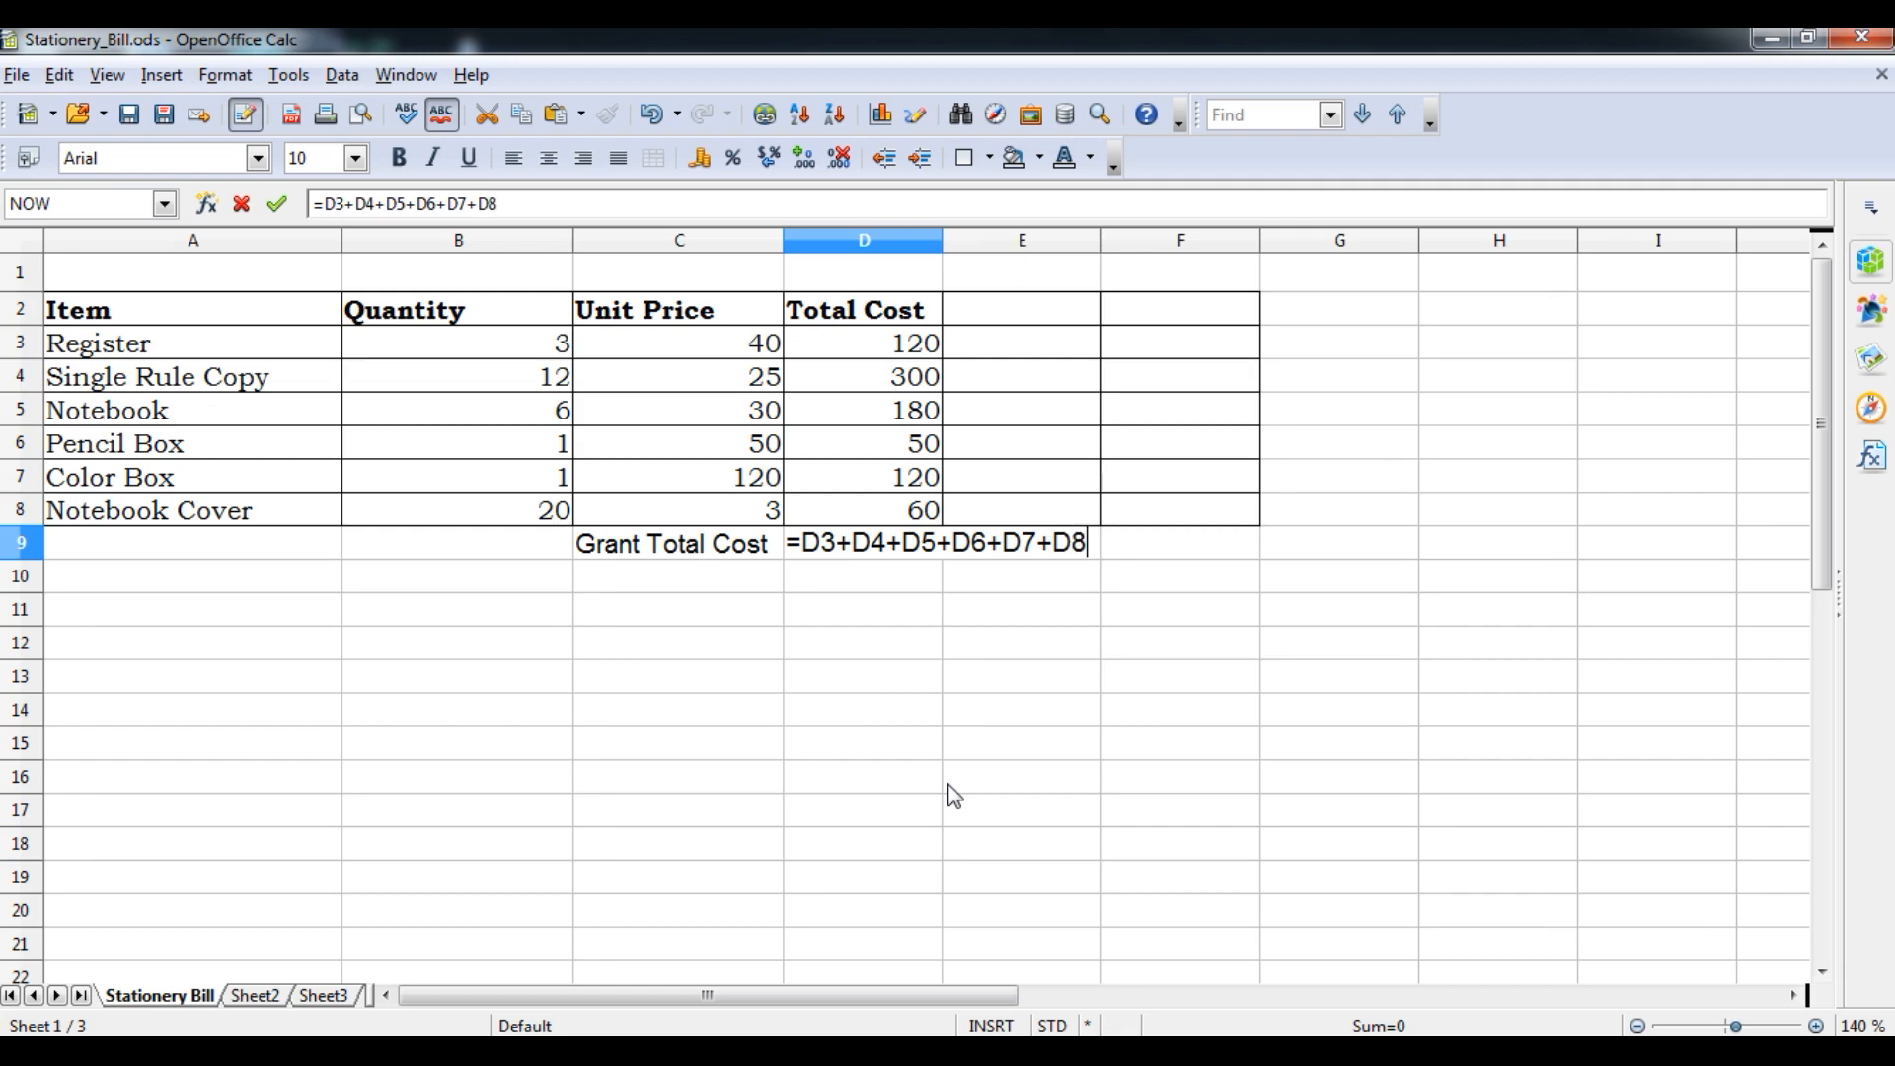
key("Return")
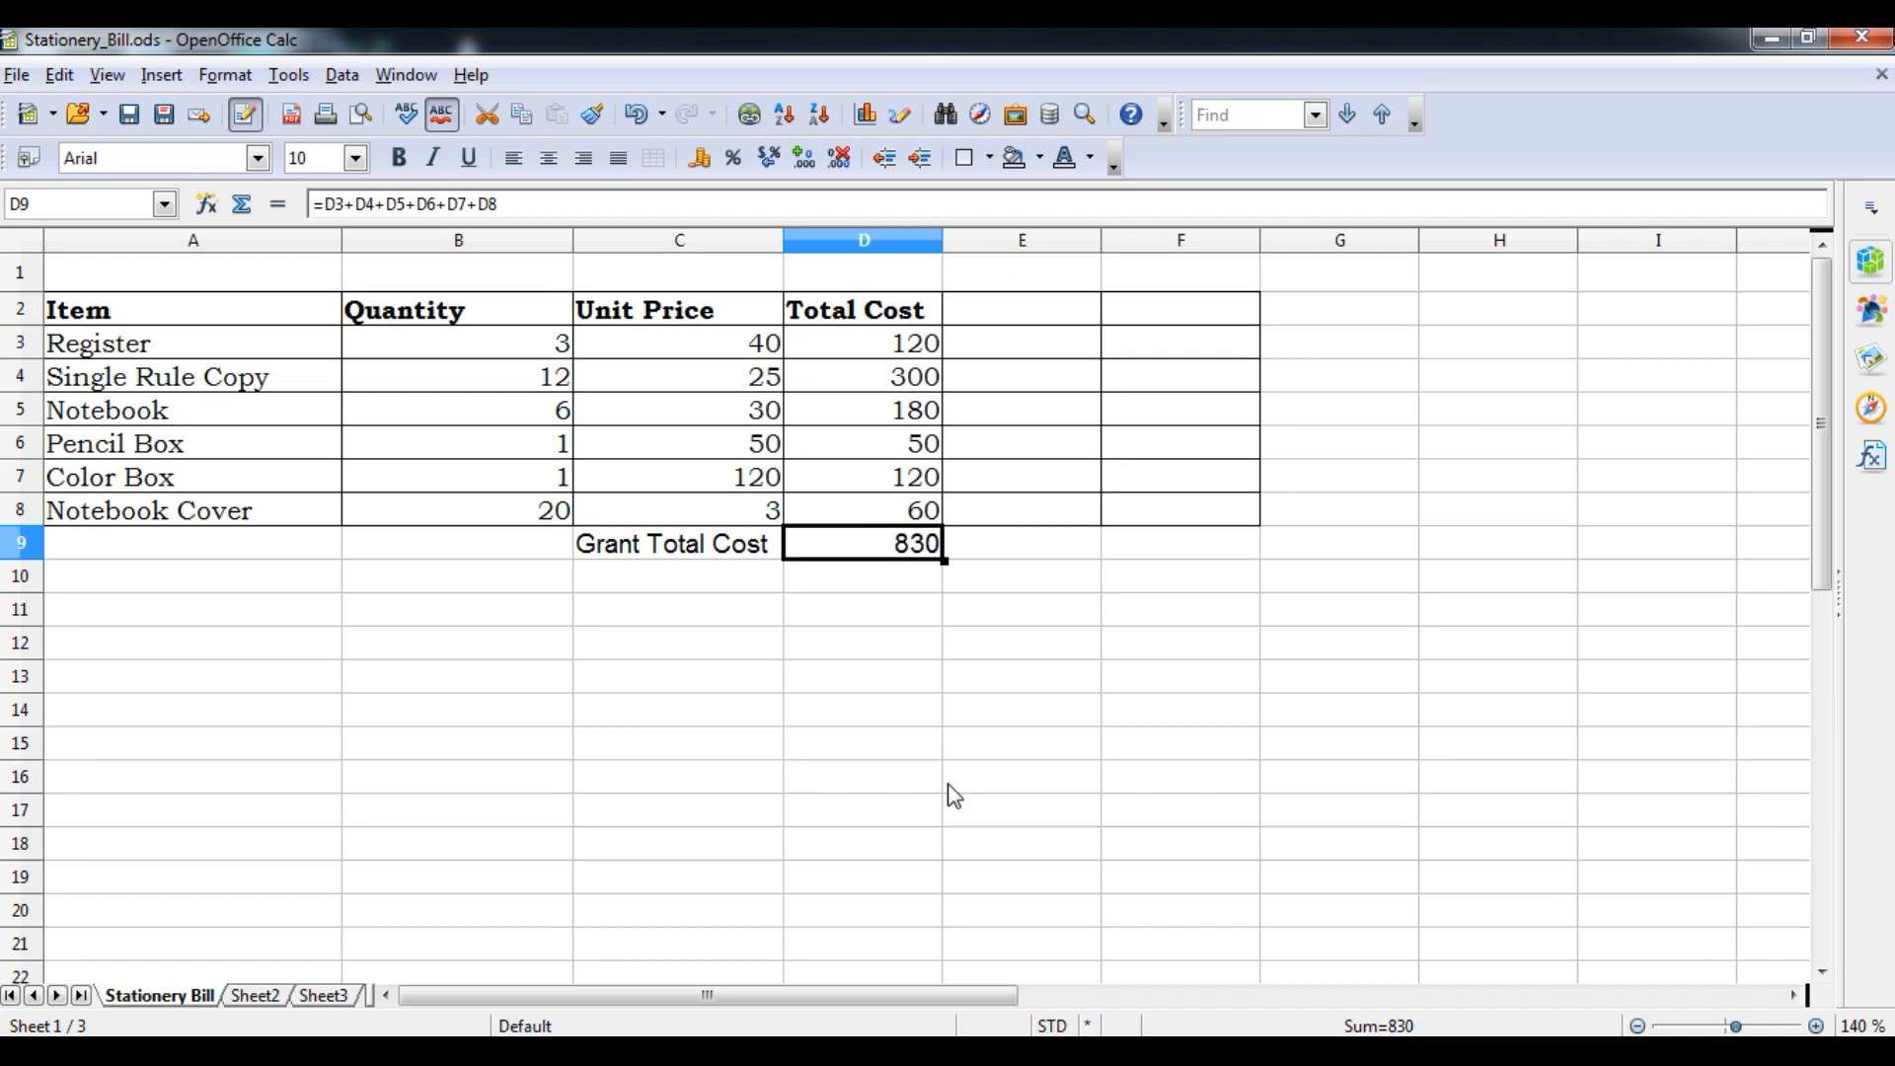
key("Down")
key("Left")
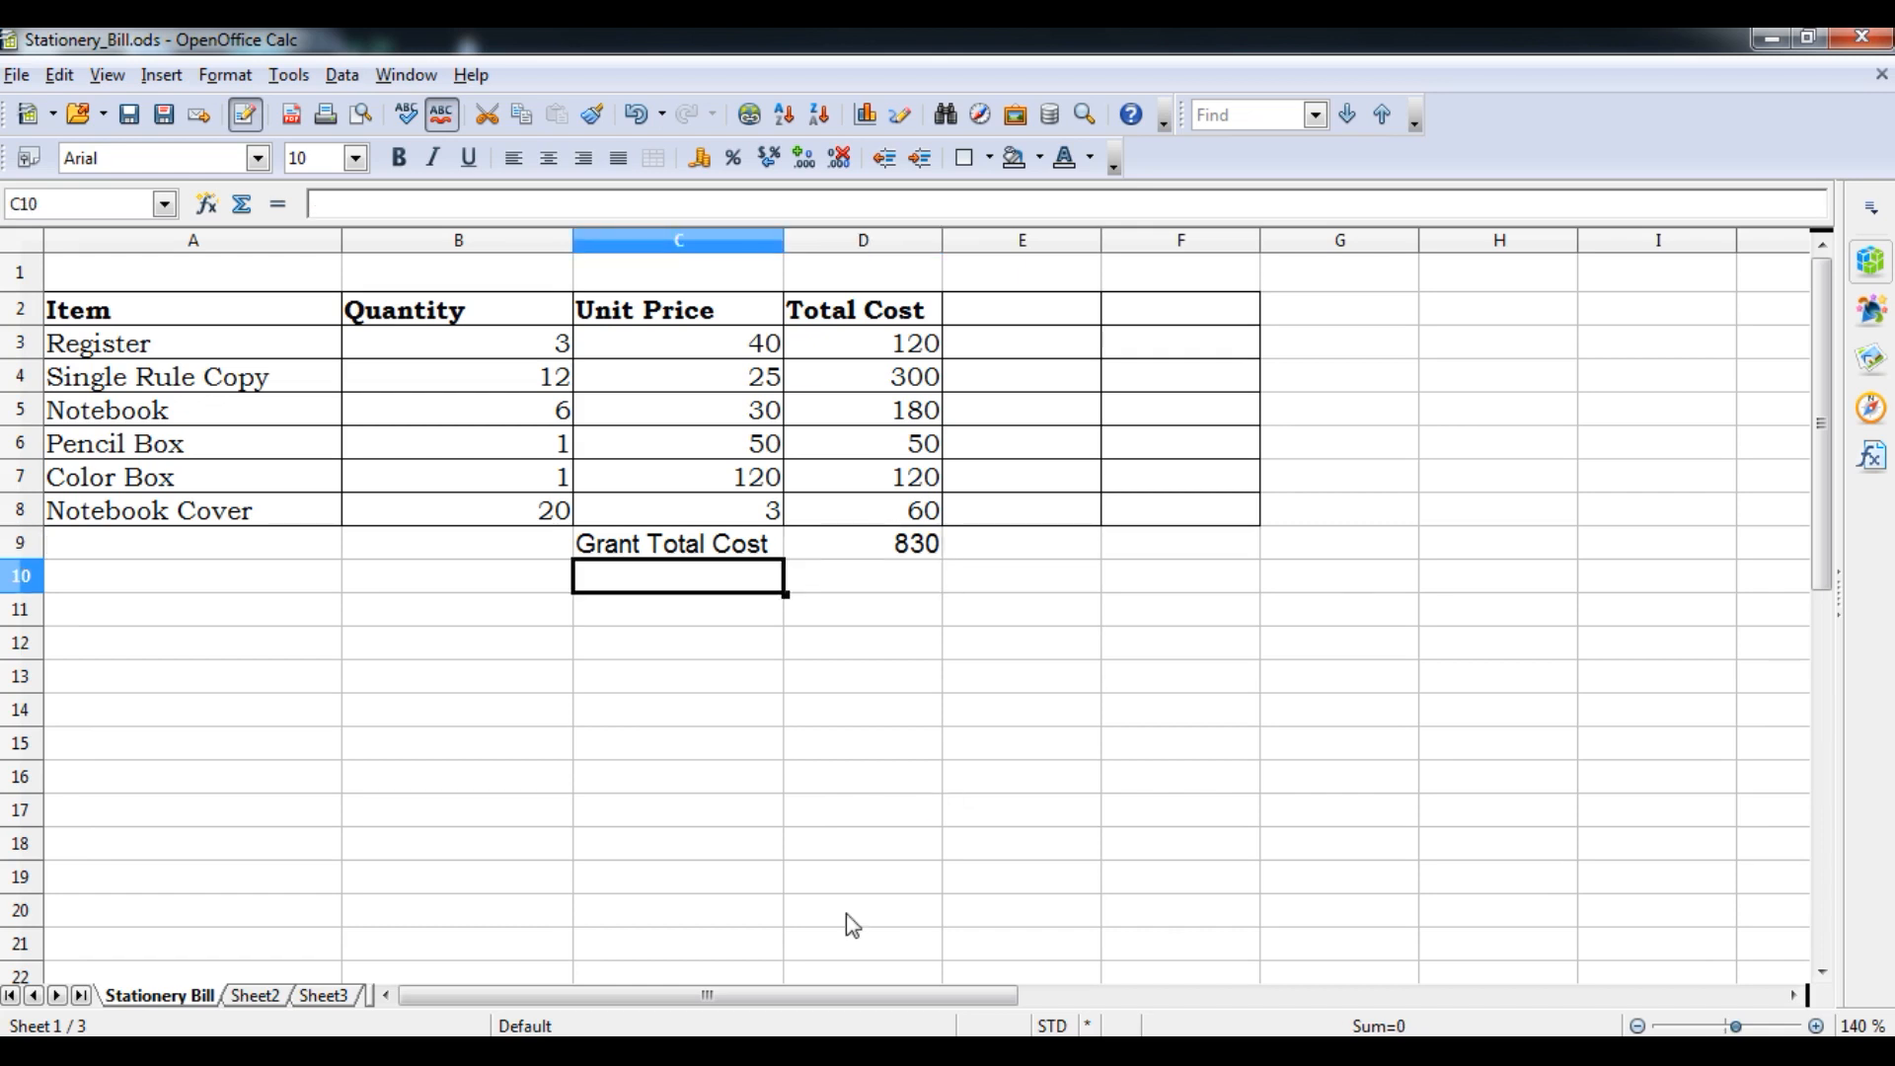
- Read the textbook PDF's section on using functions for calculations, including the SUM function, and return to Calc
left_click(661, 952)
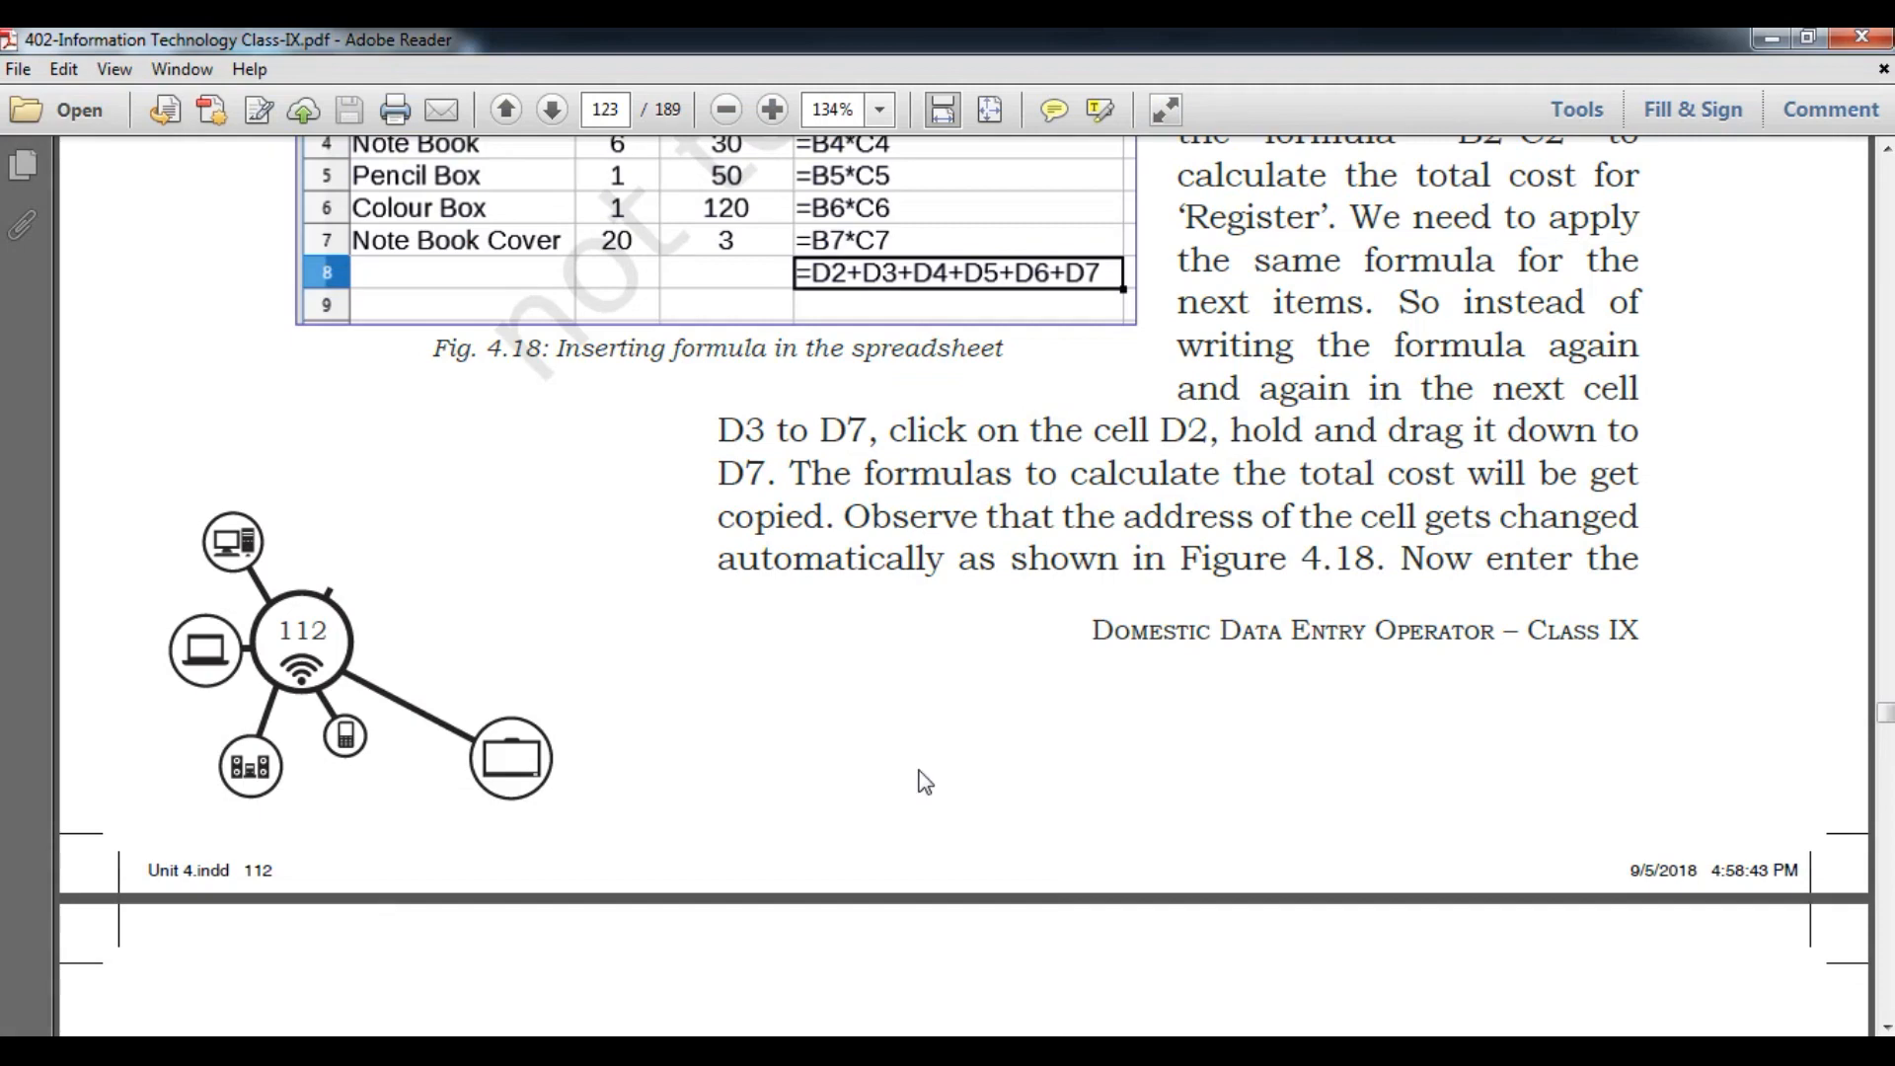
scroll(969, 738, "down", 10)
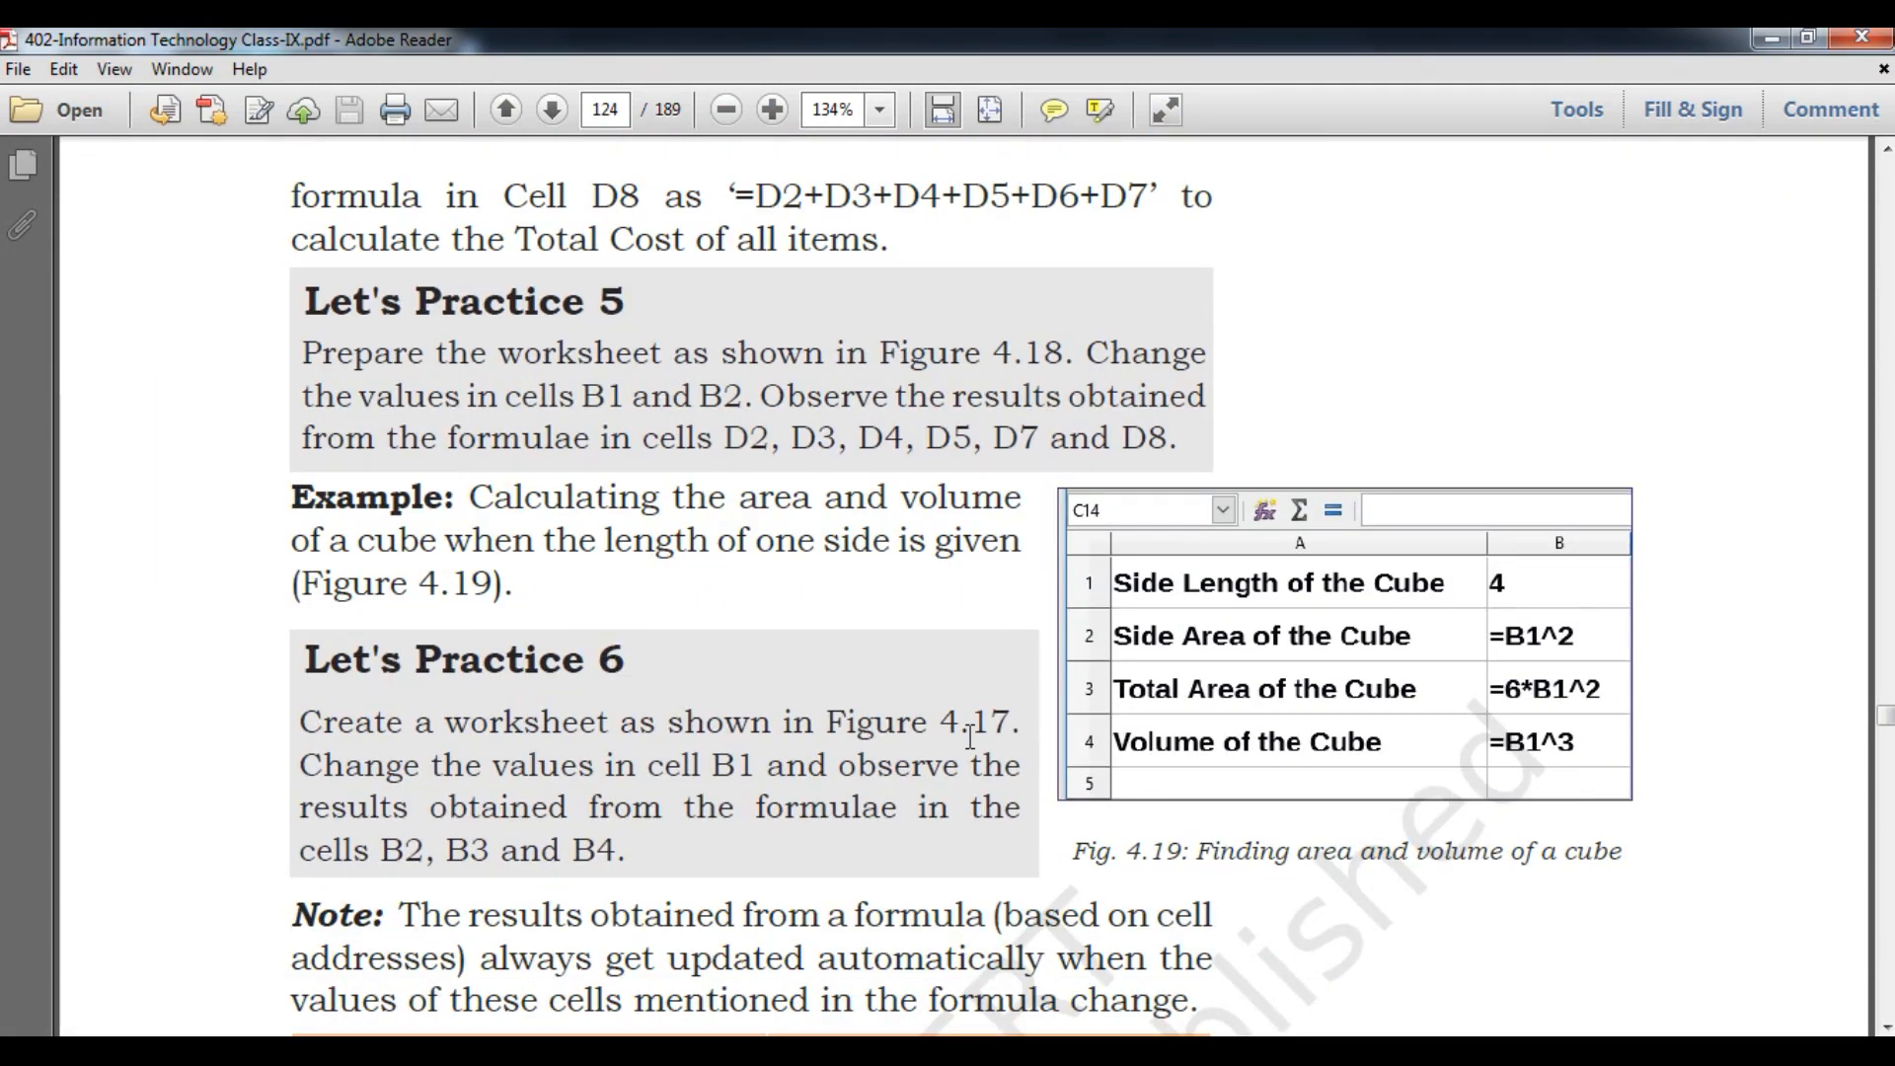
scroll(969, 738, "up", 2)
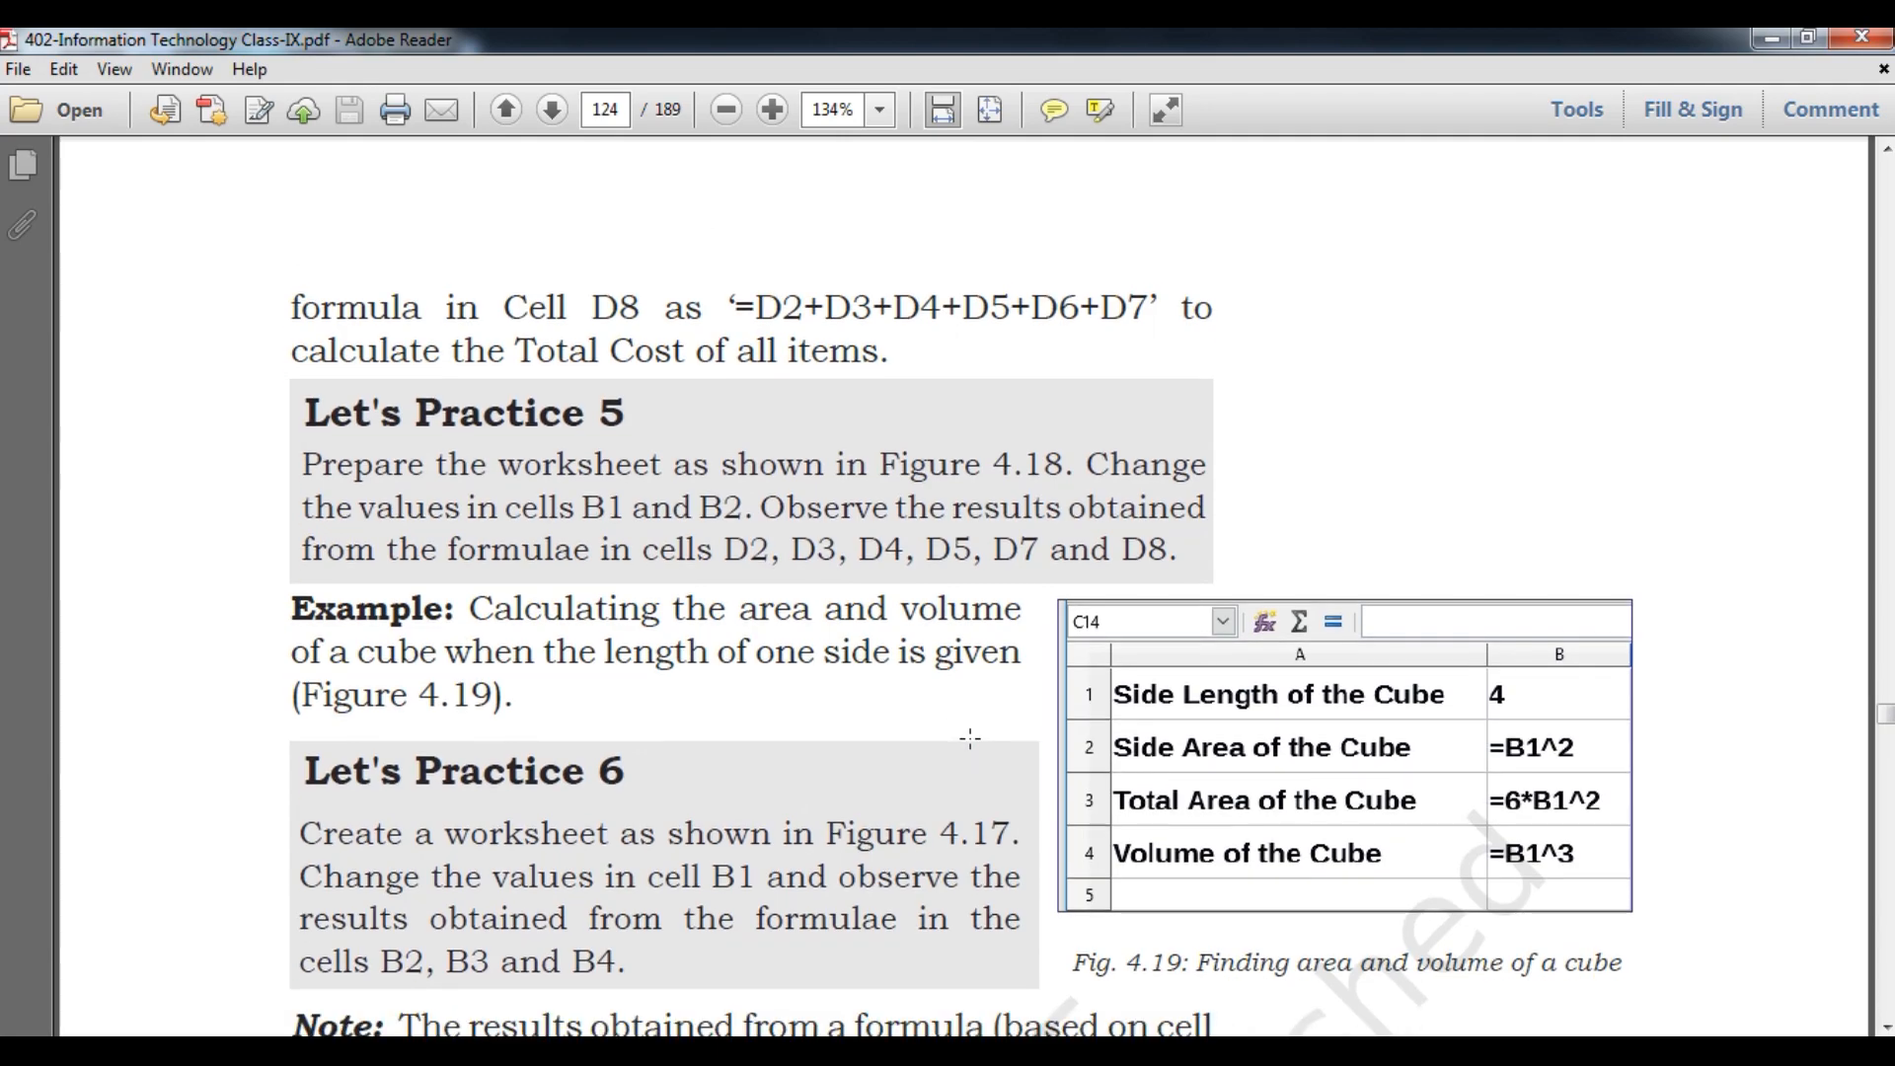
scroll(969, 738, "down", 1)
scroll(969, 738, "down", 15)
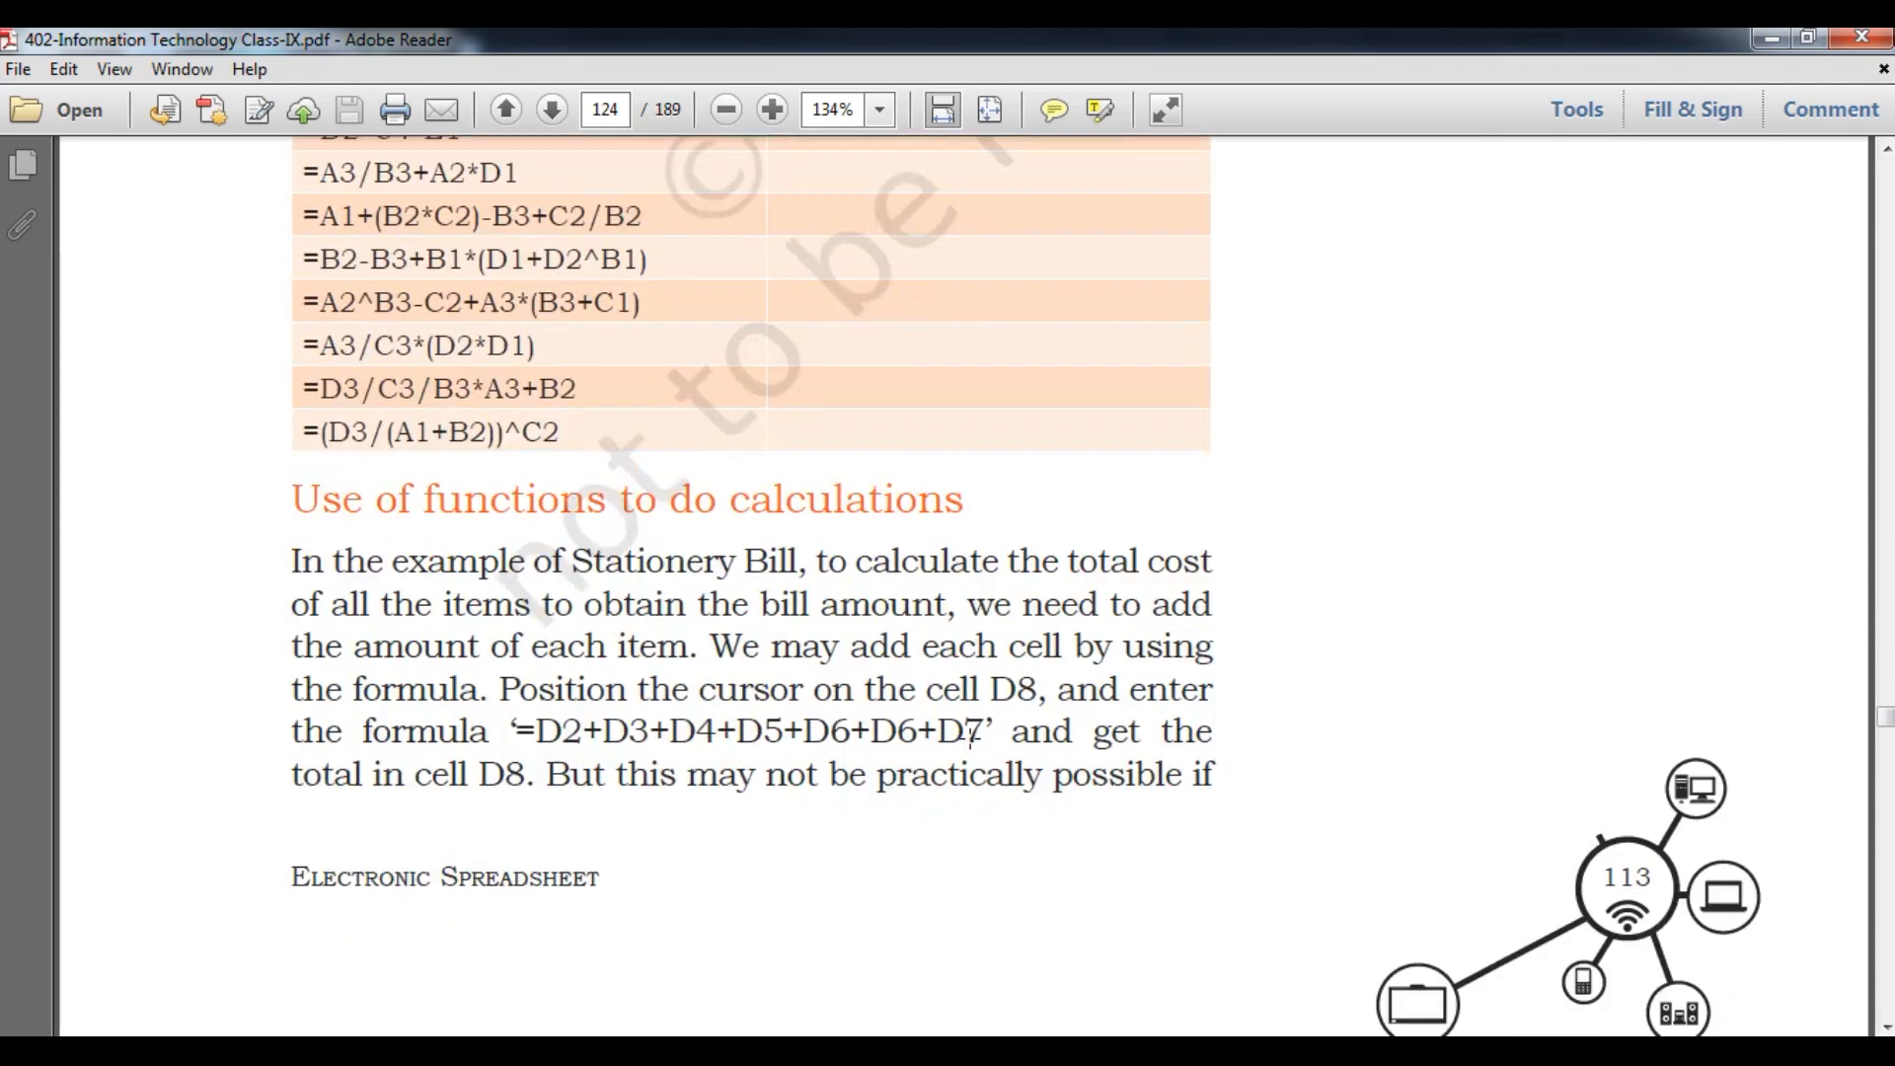
scroll(969, 738, "down", 12)
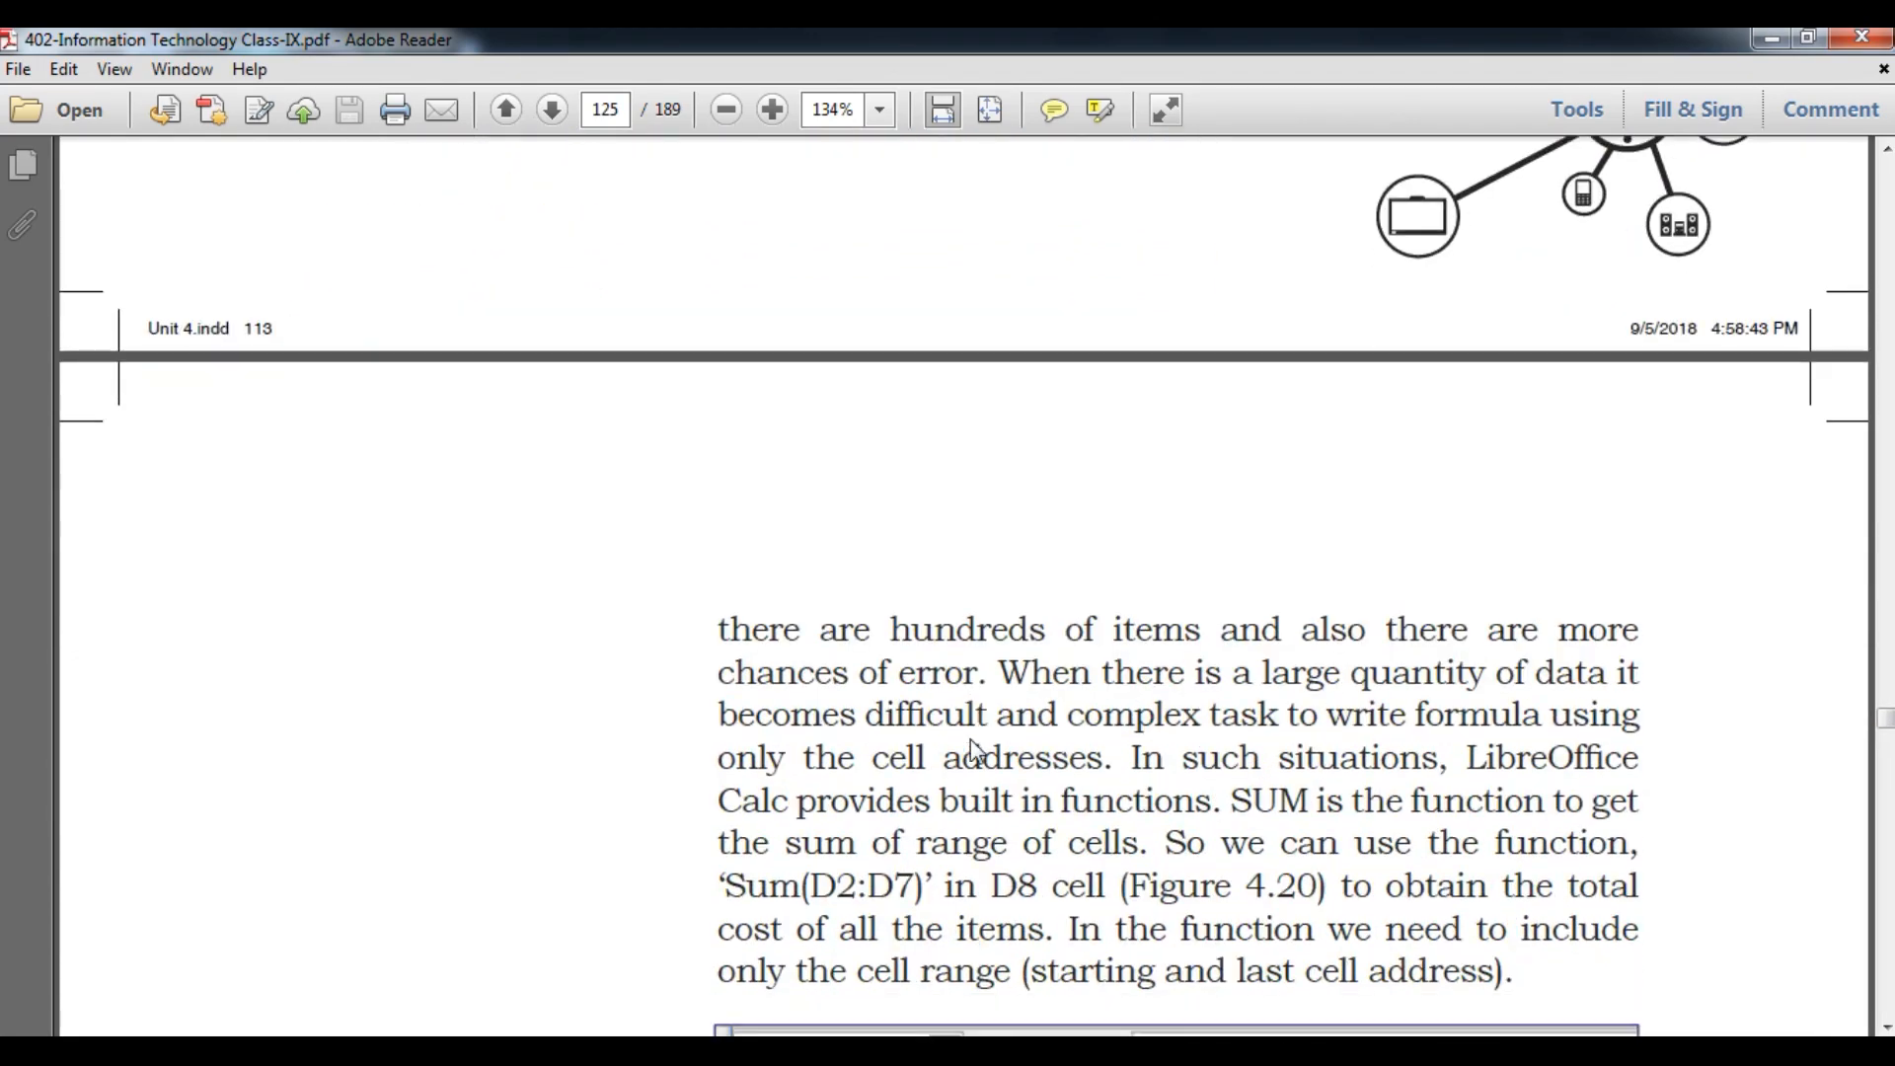
scroll(972, 741, "down", 4)
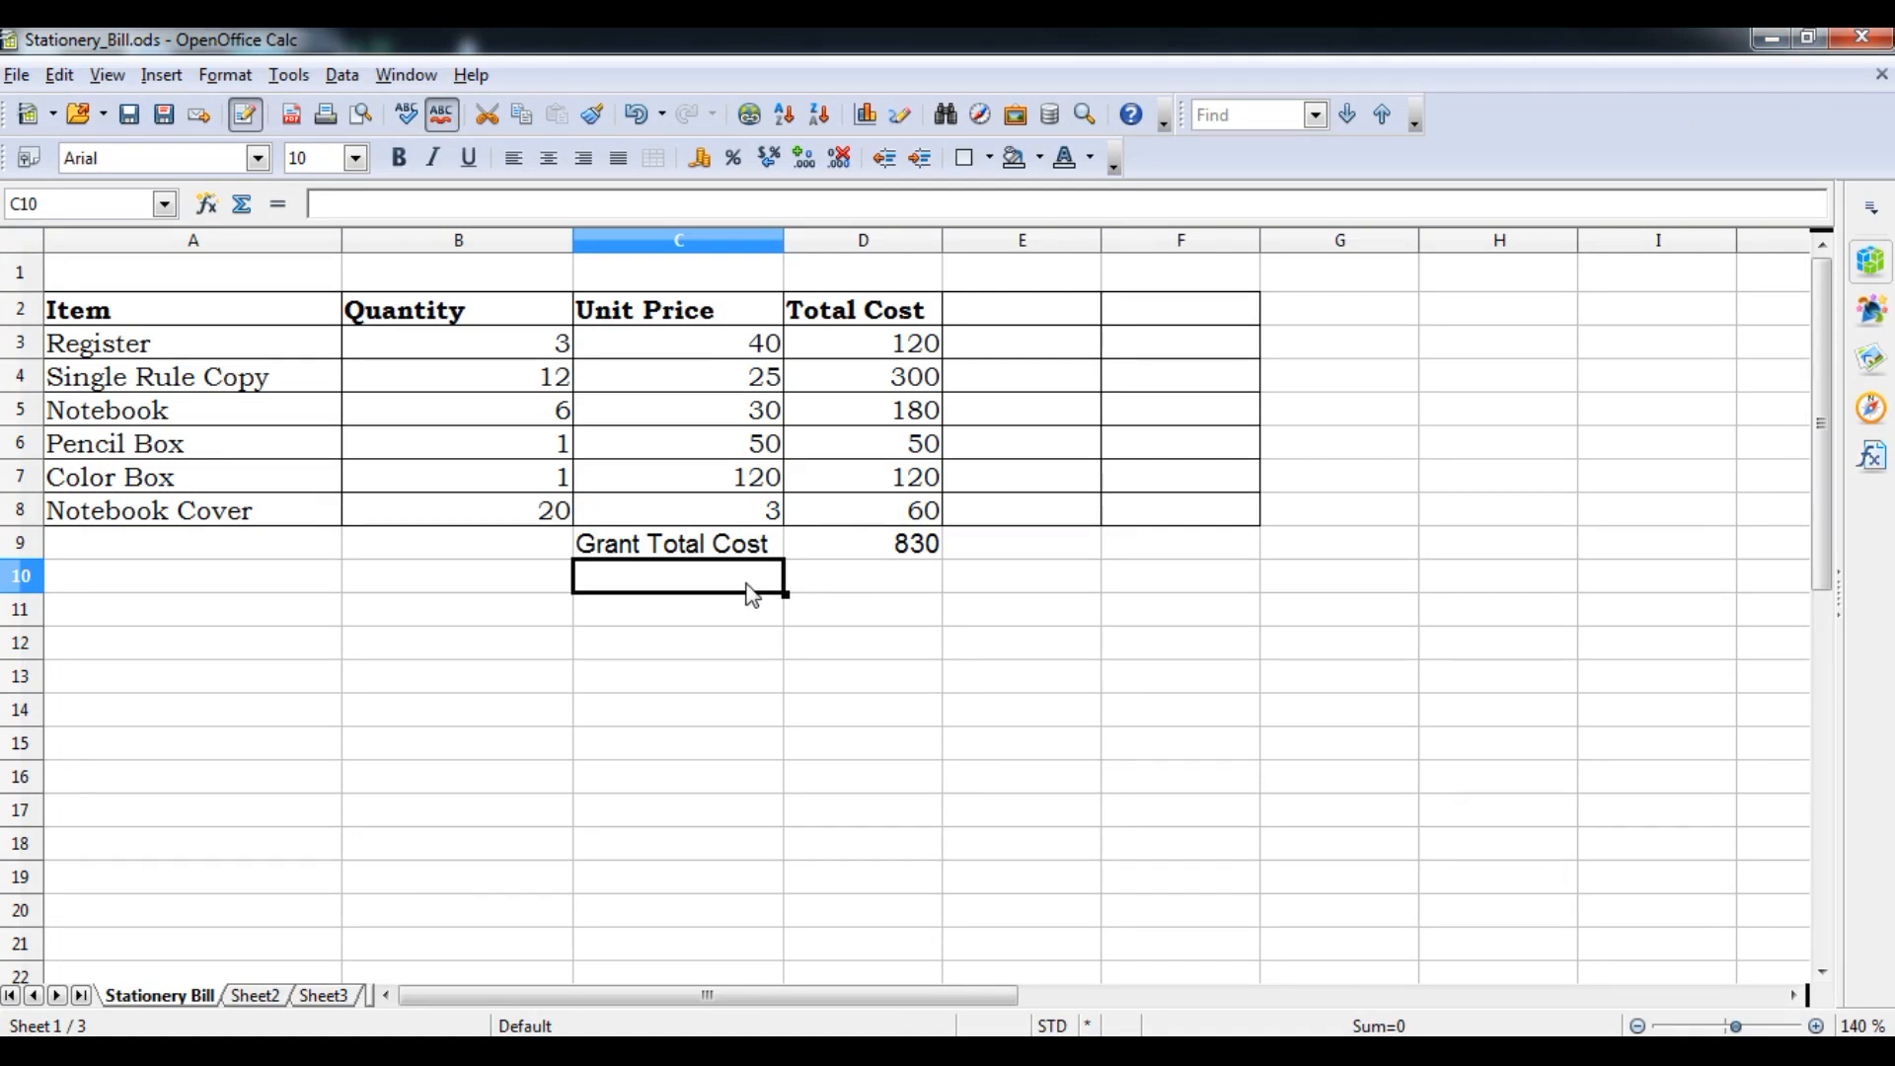
- Copy the "Grant Total Cost" label from cell C9 into cell C10
key("Up")
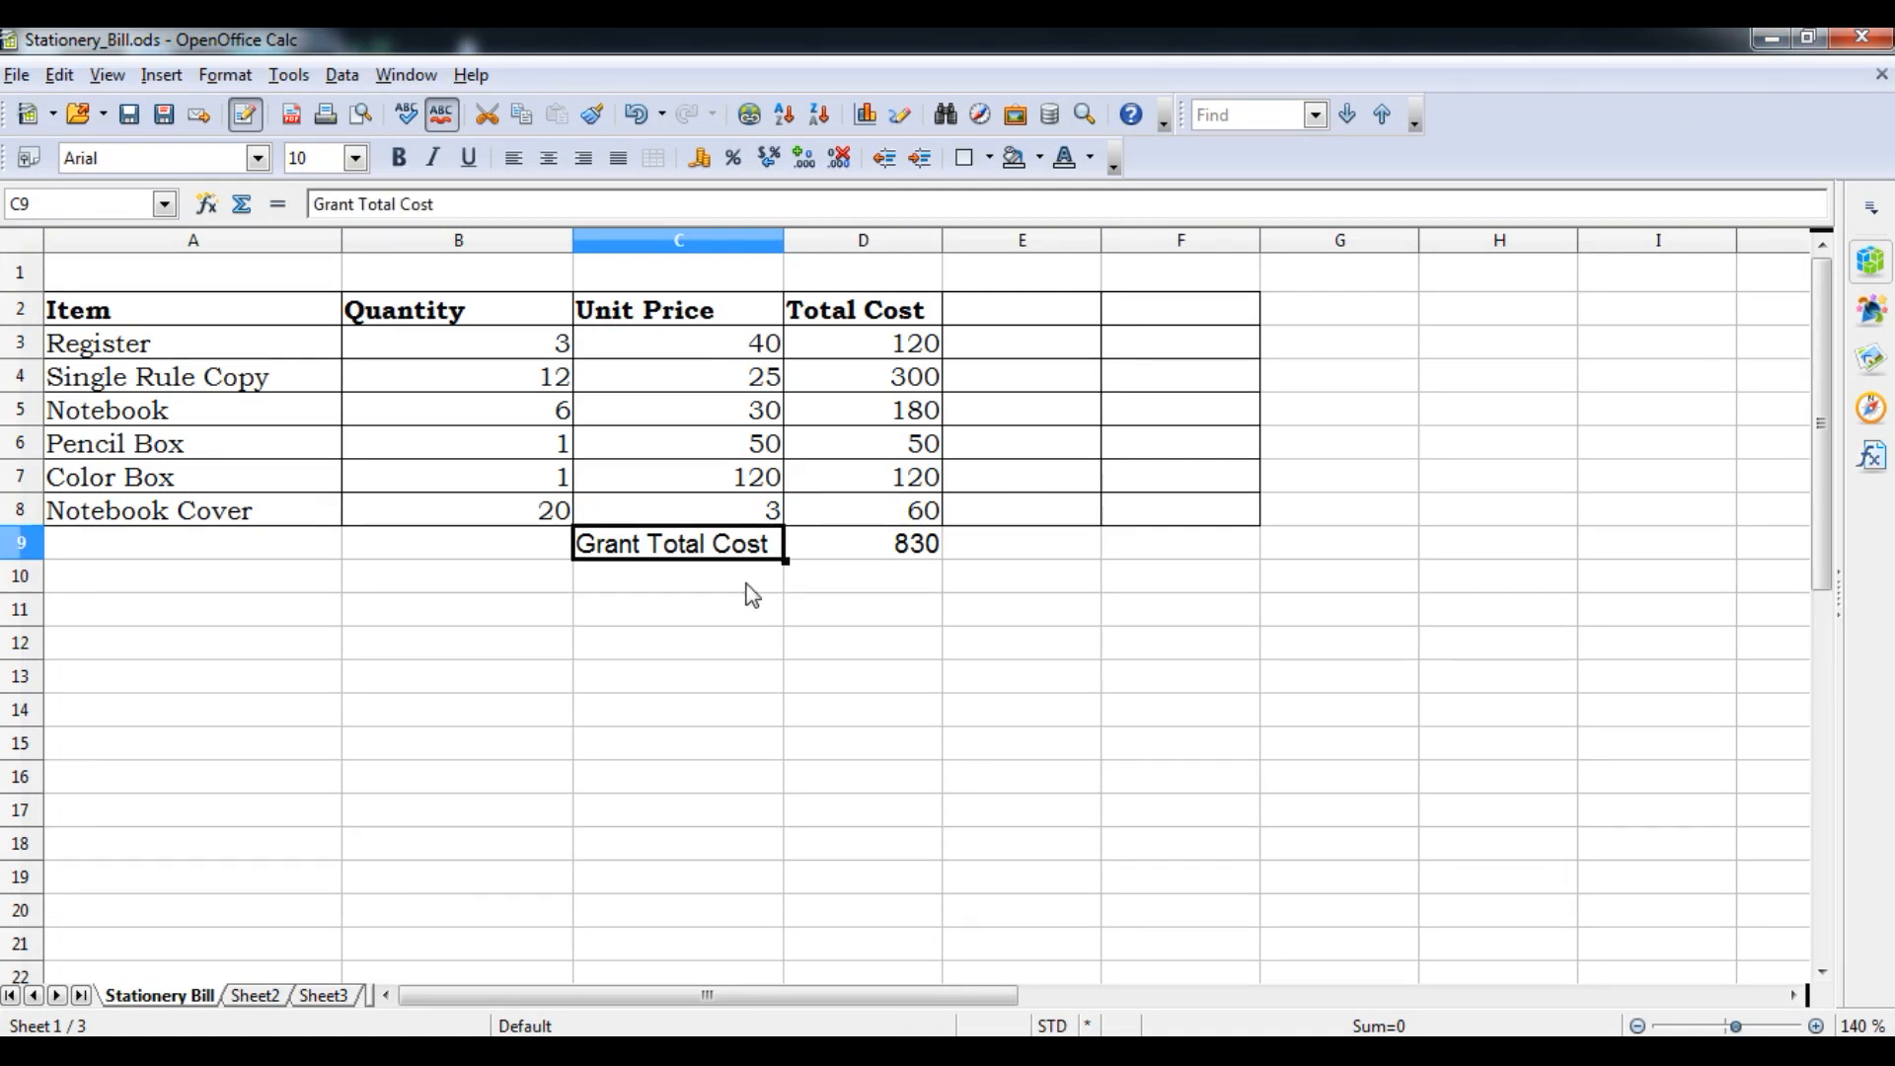
key("ctrl+c")
left_click(750, 592)
key("ctrl+v")
- Enter the formula =SUM(D3:D8) in cell D10 to total the item costs with a function
key("Right")
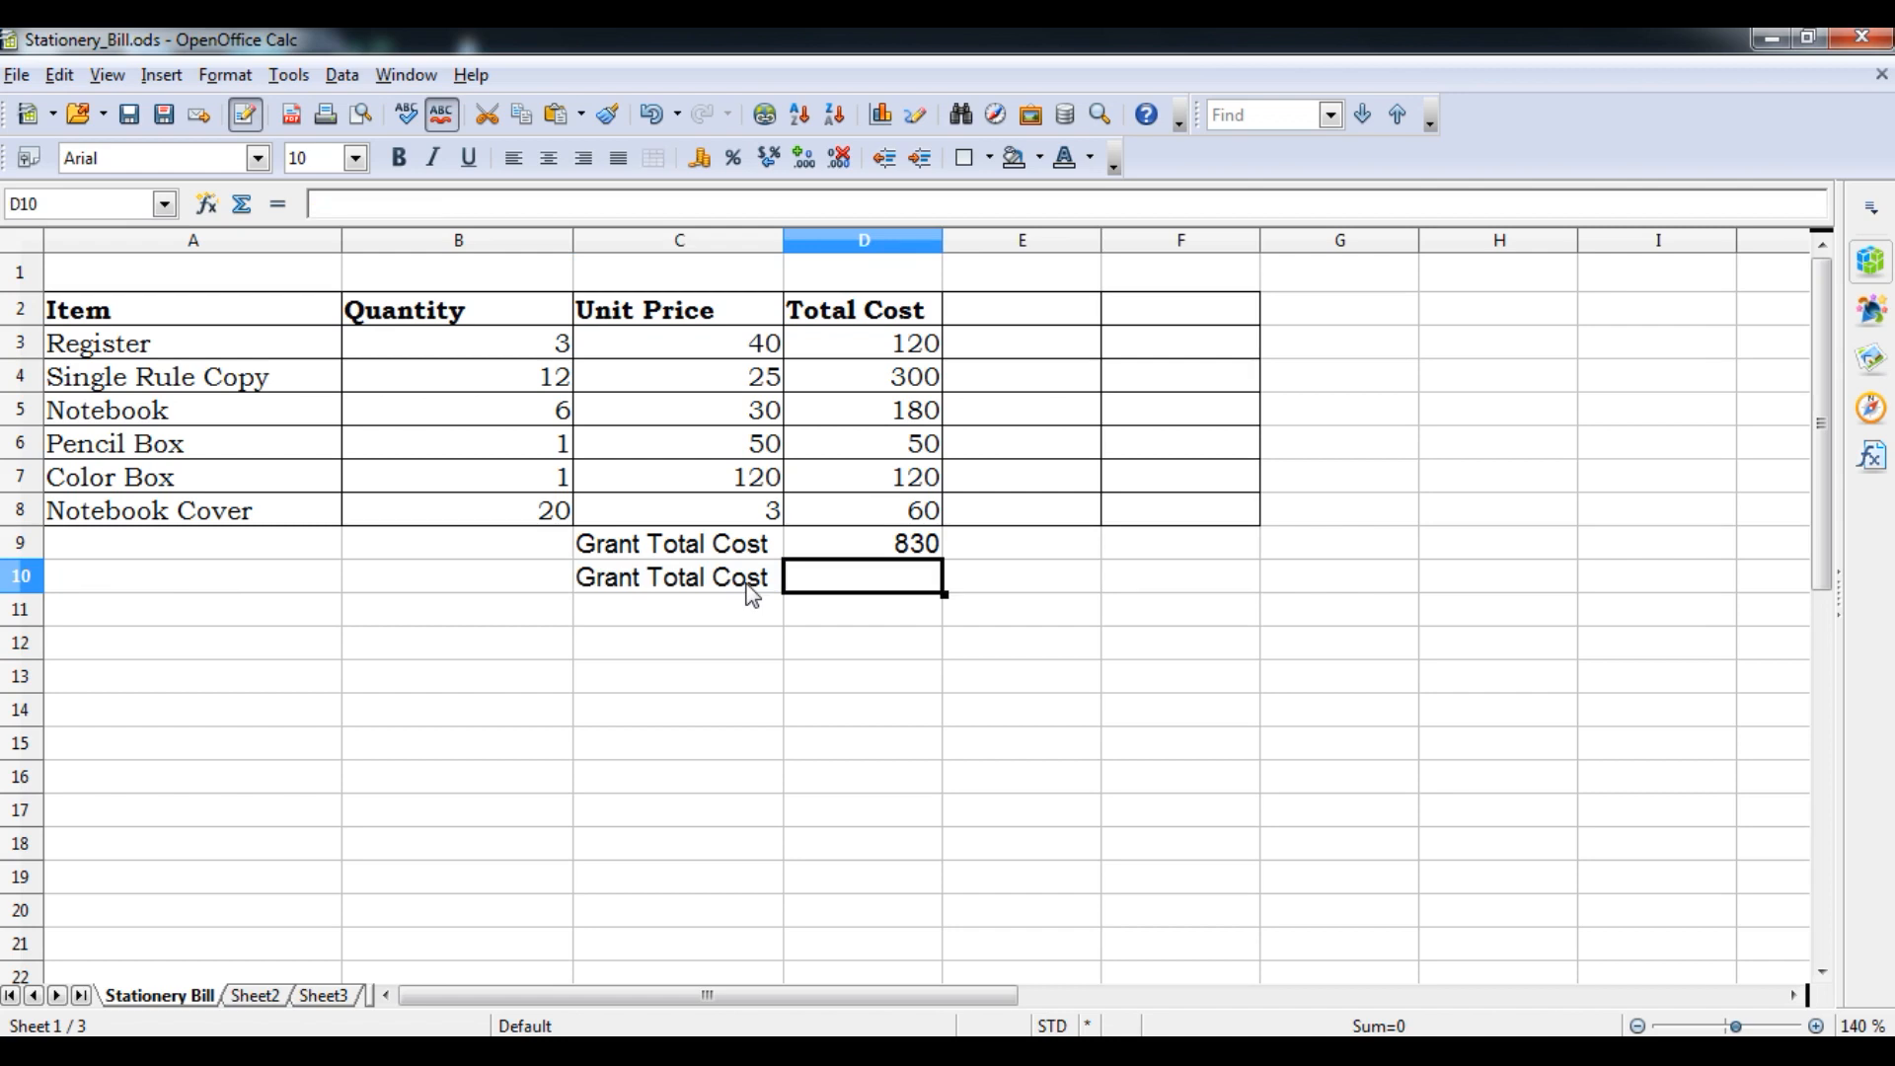
type("=sum")
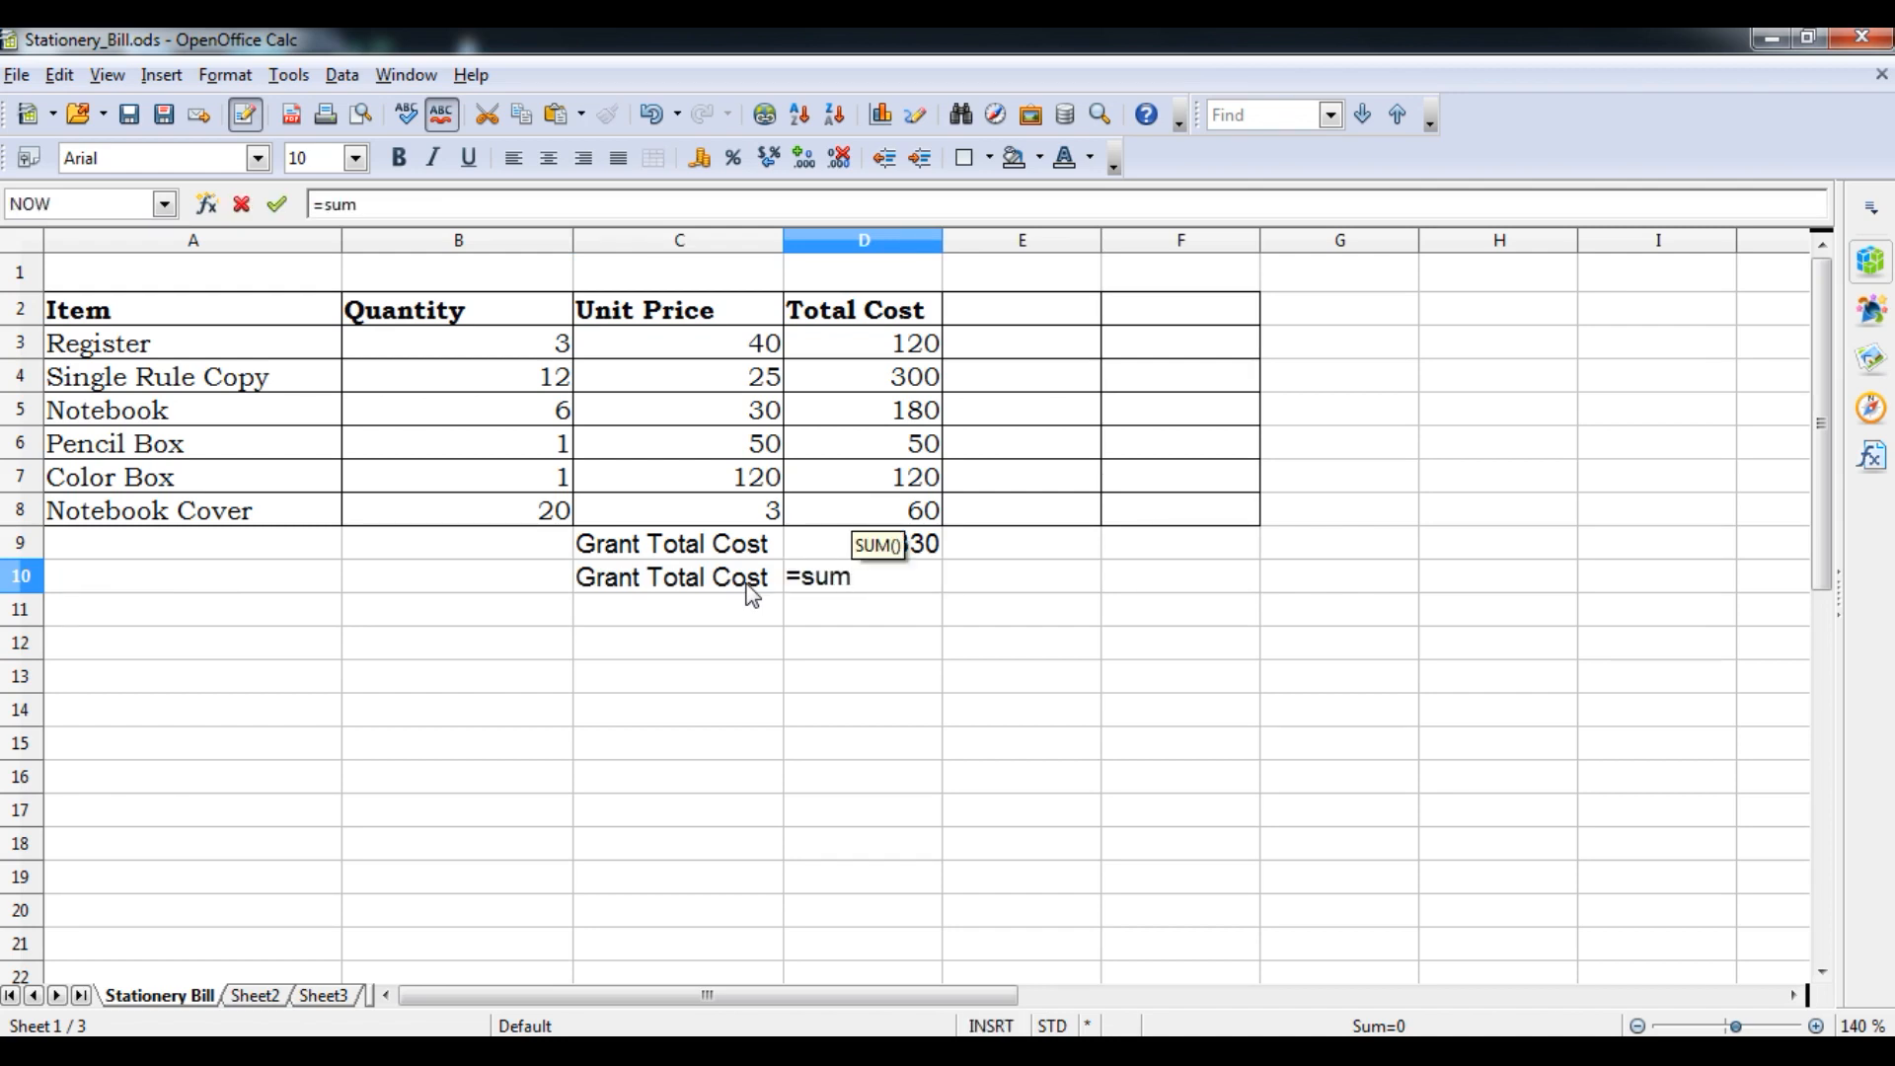
type("(")
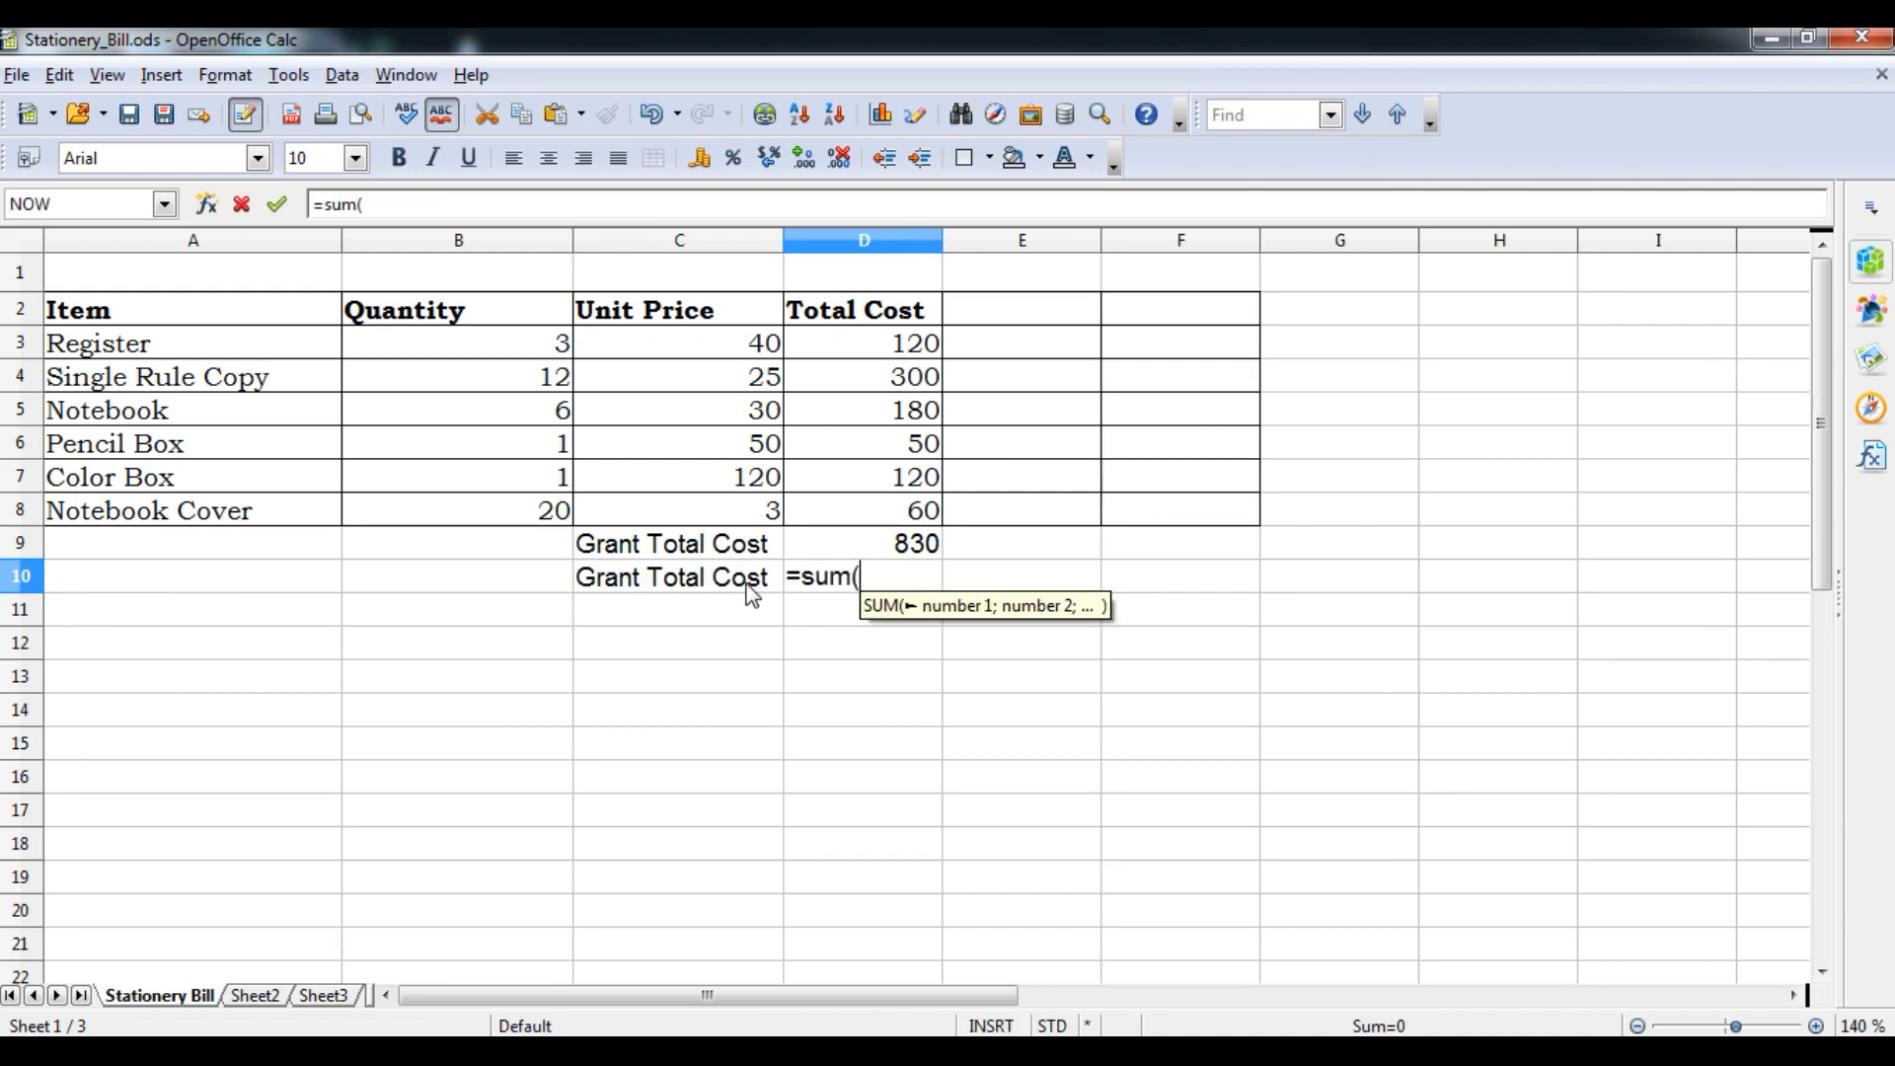
type("D")
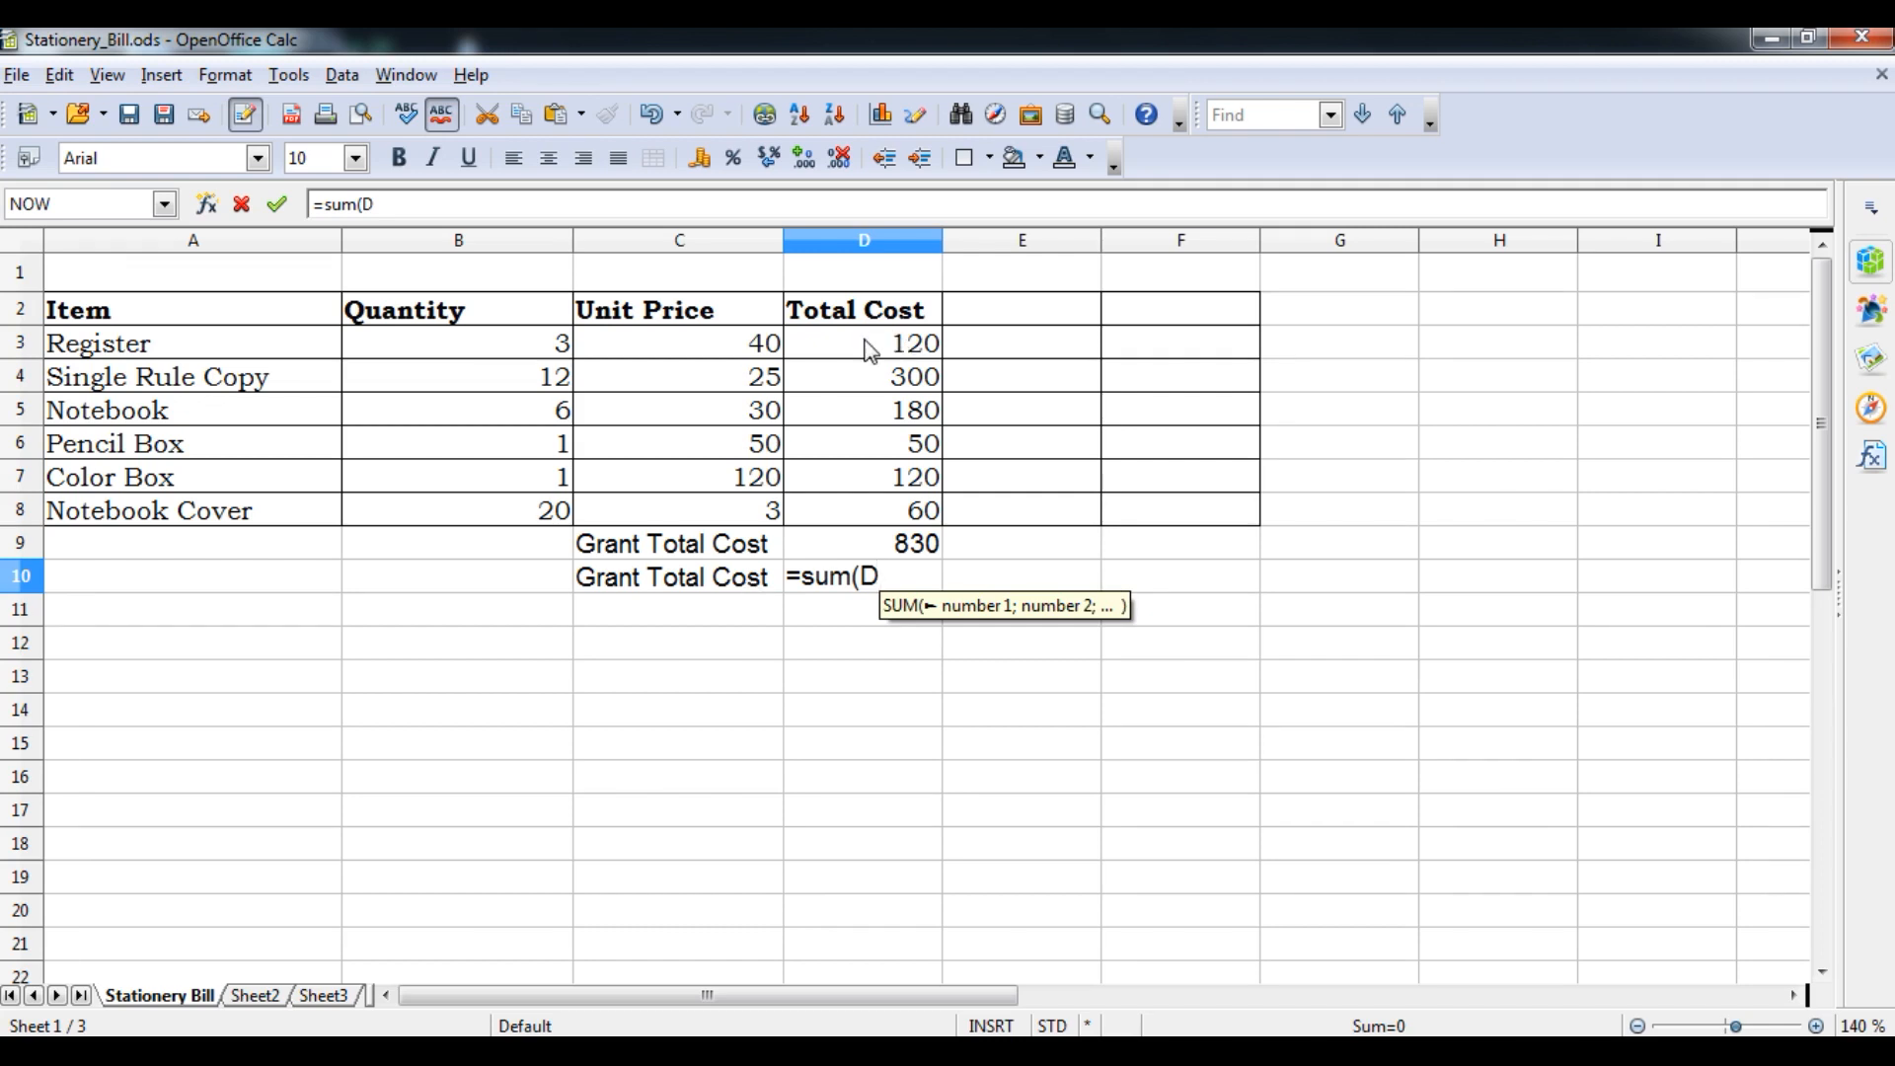
type("3")
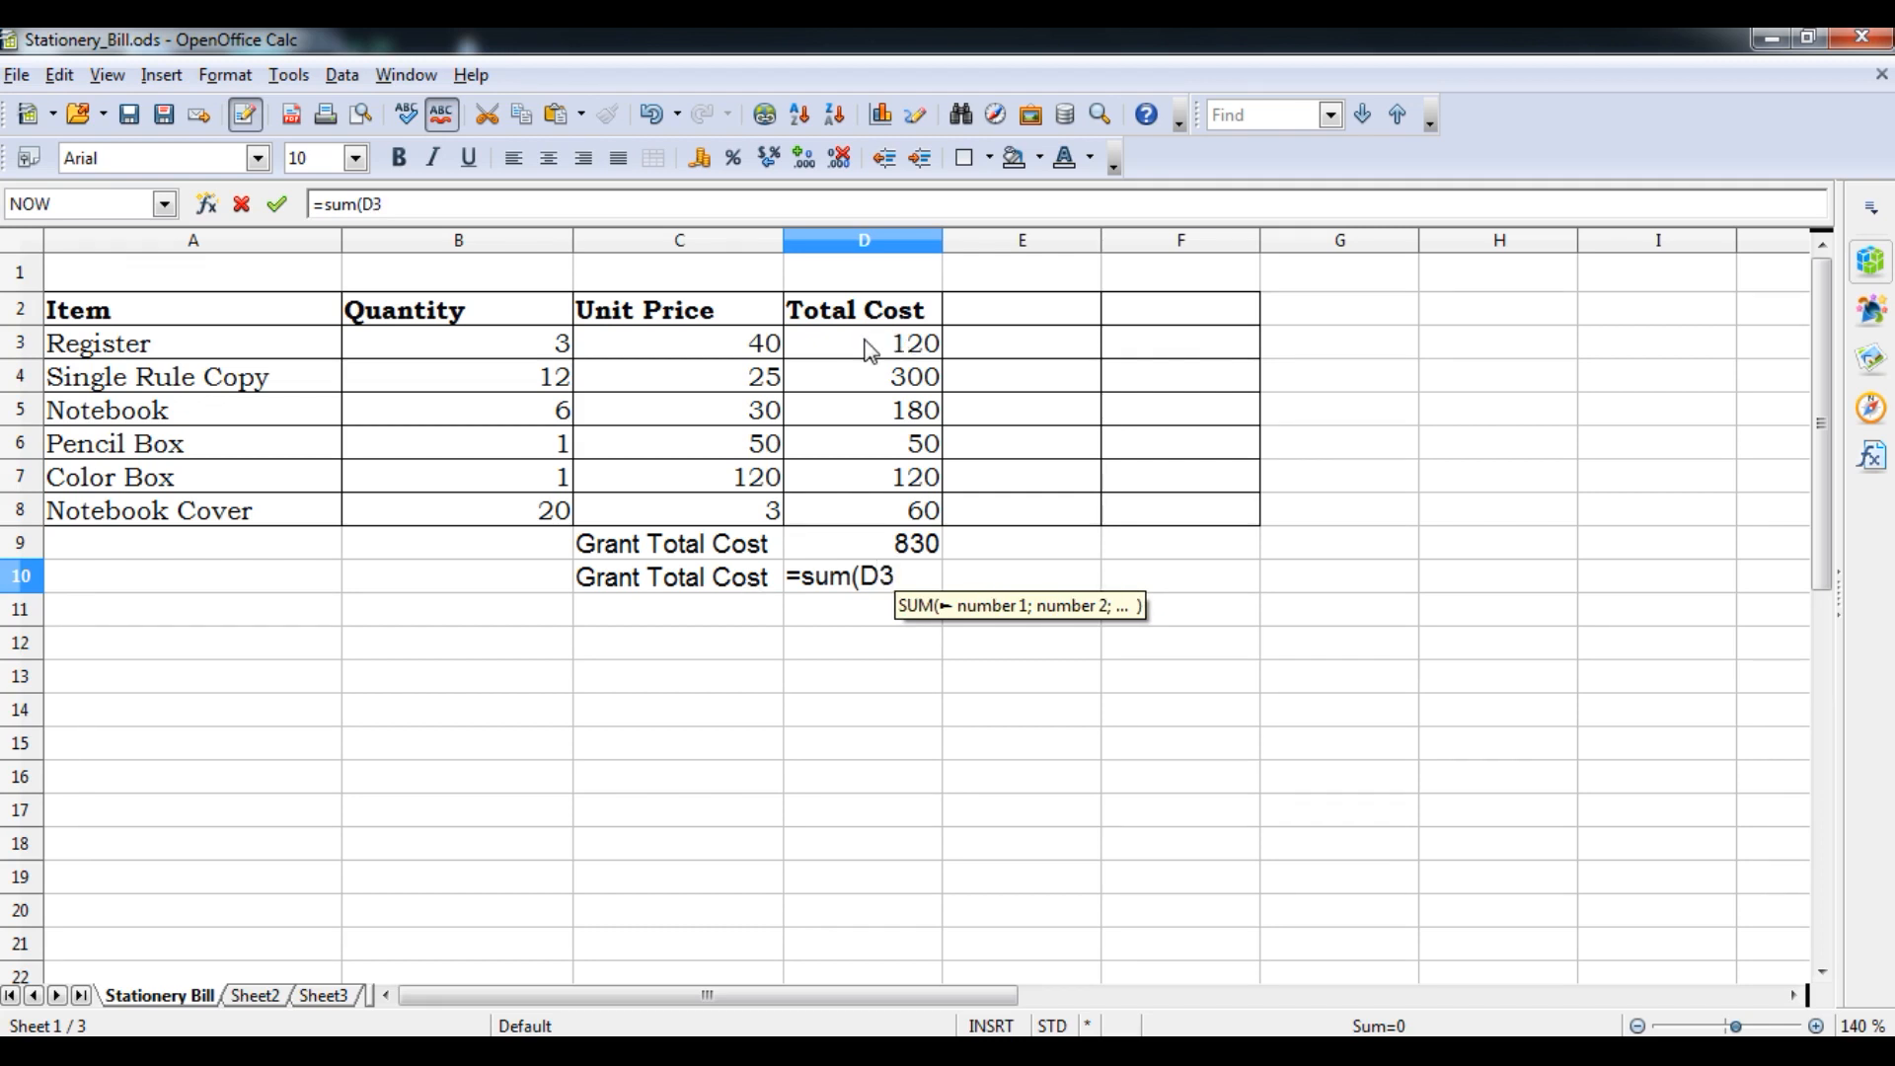
type(":D")
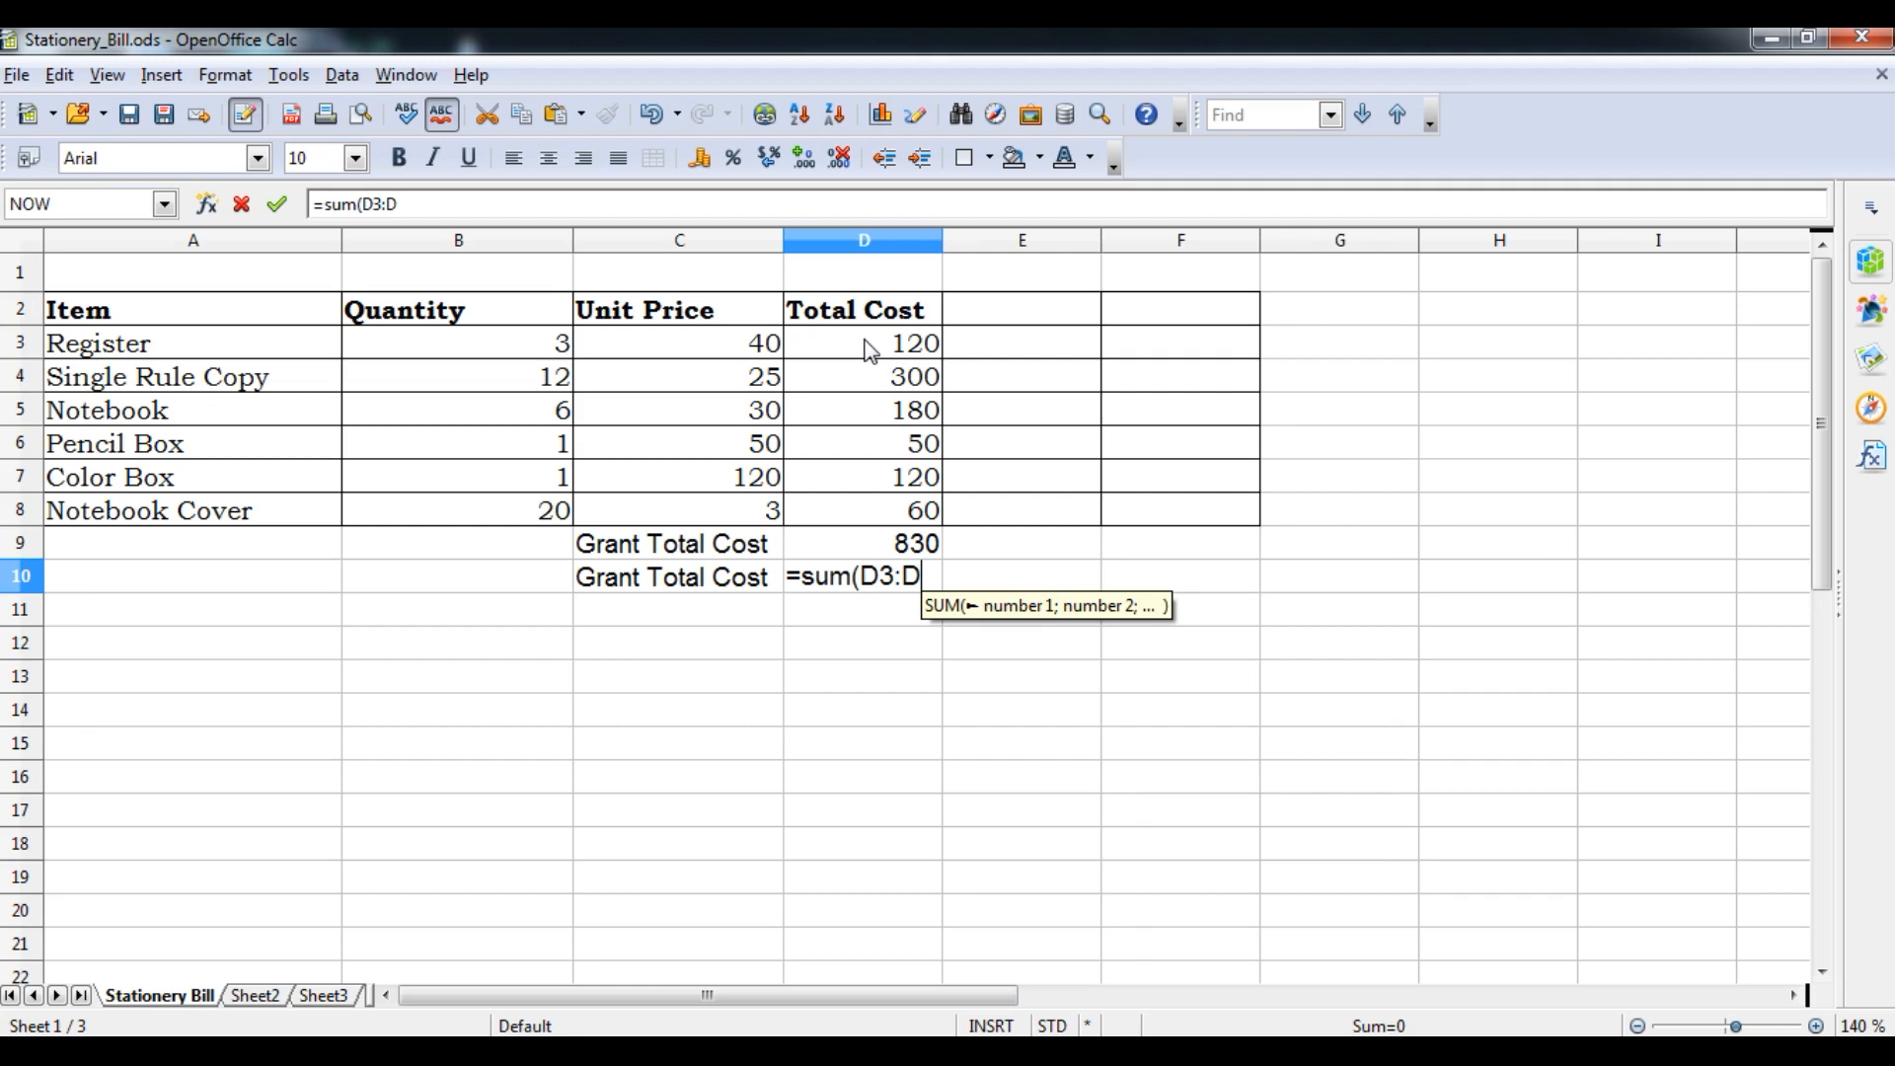
type("8)")
key("Return")
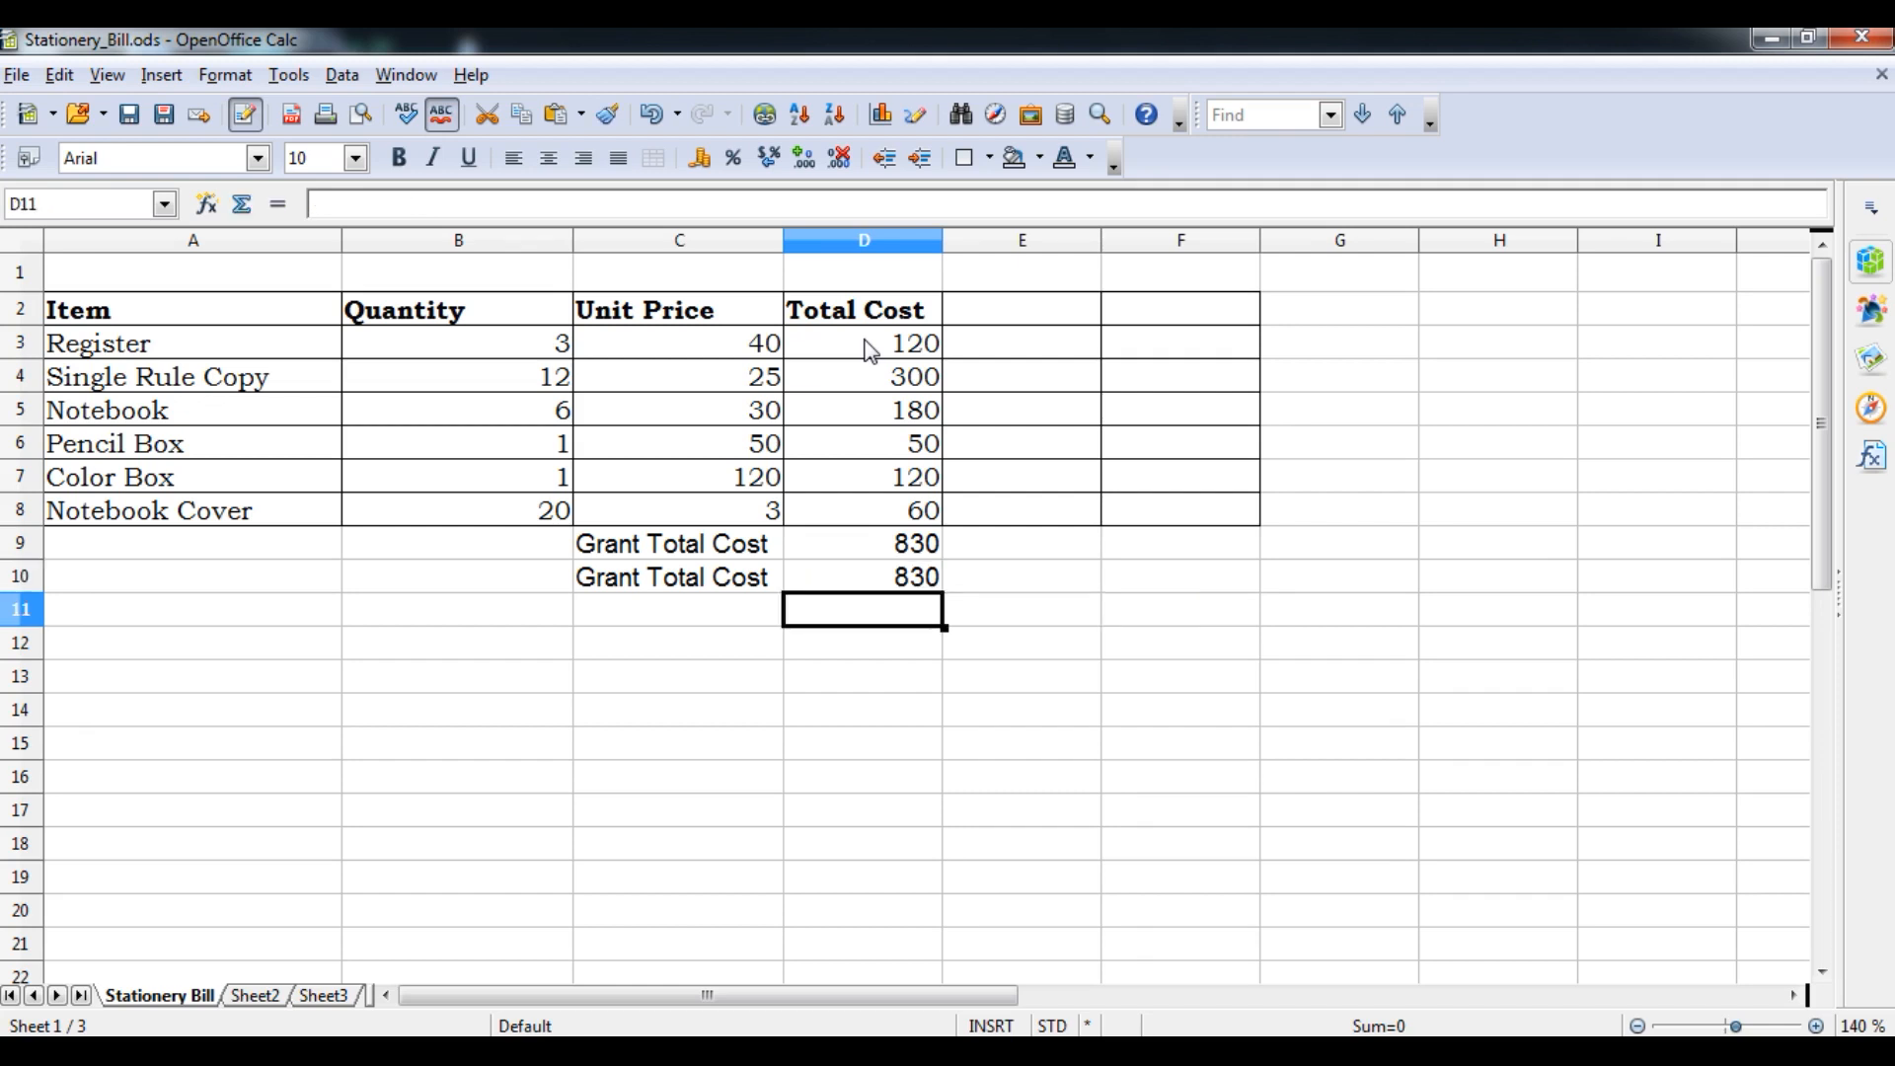
key("Up")
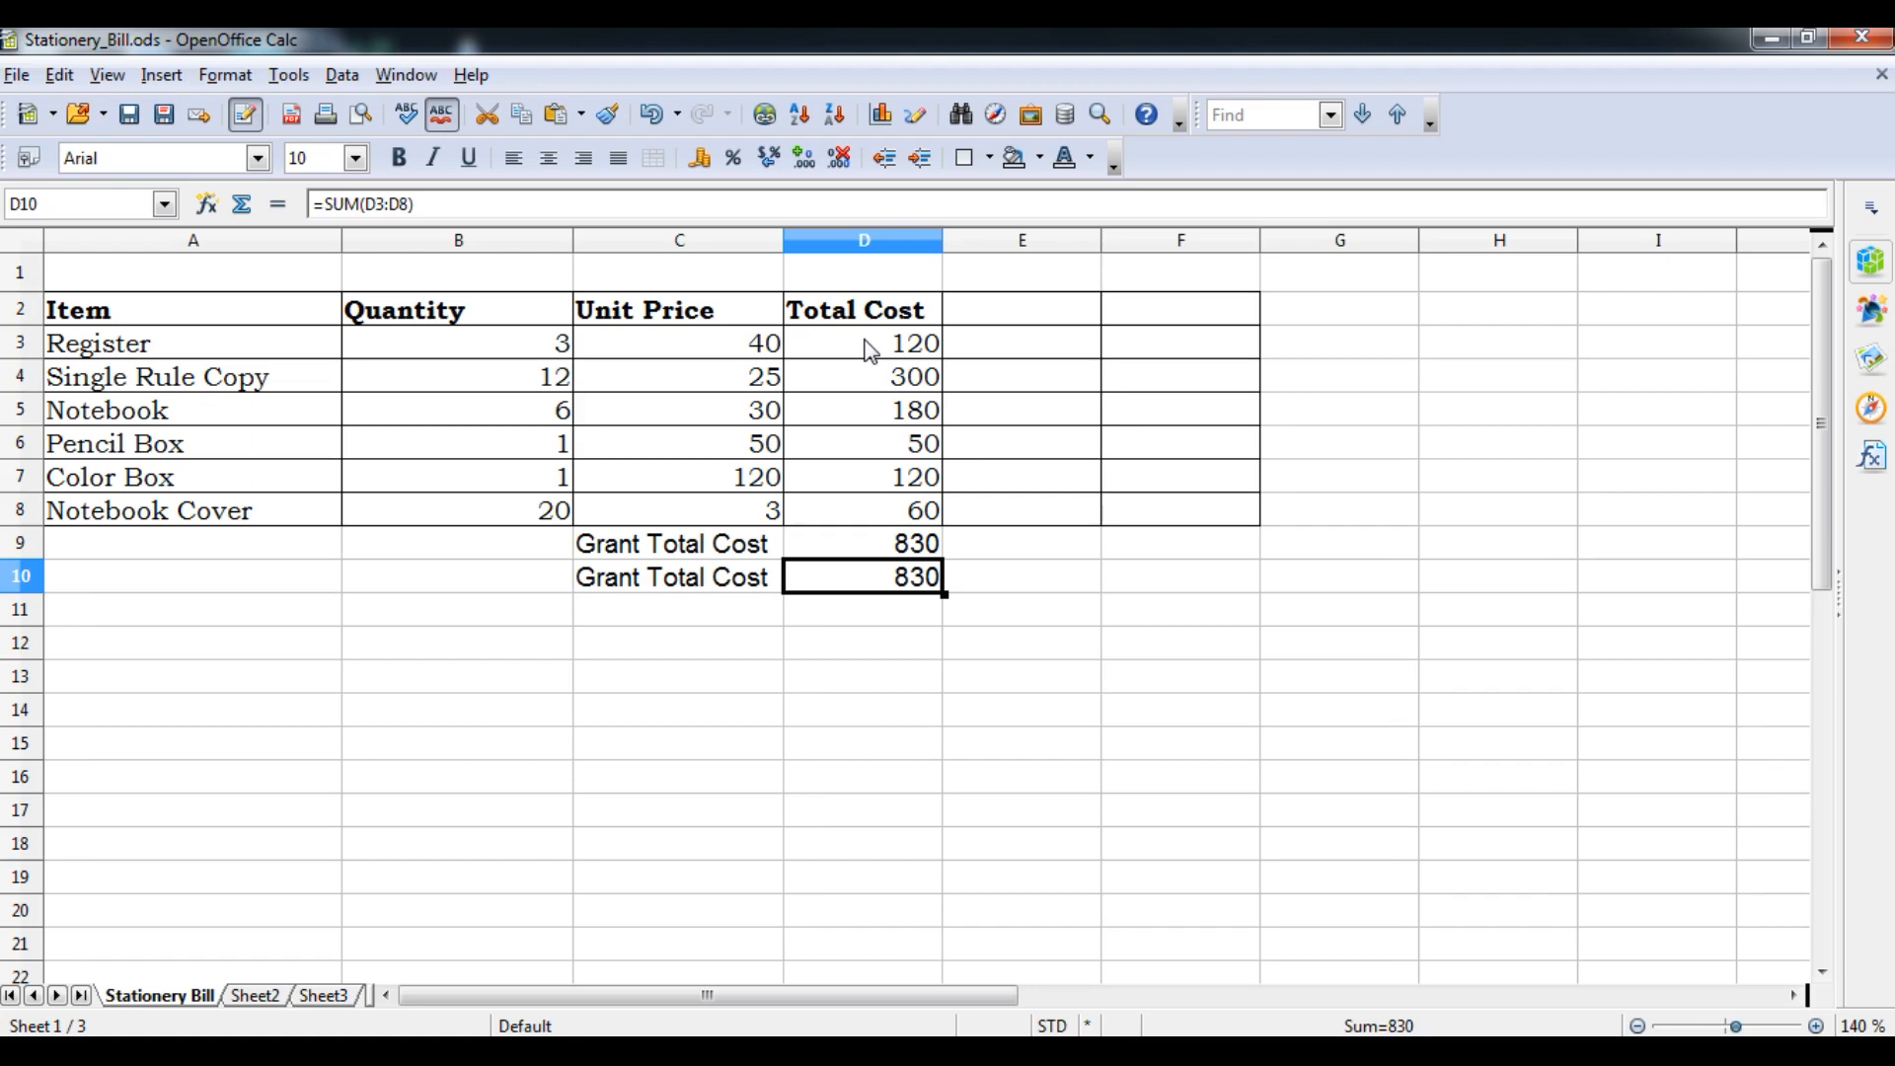
- Review the textbook PDF's pages on the SUM example and Let's Practice 5 and 6, and return to Calc
key("Left")
mouse_move(592, 1048)
left_click(600, 874)
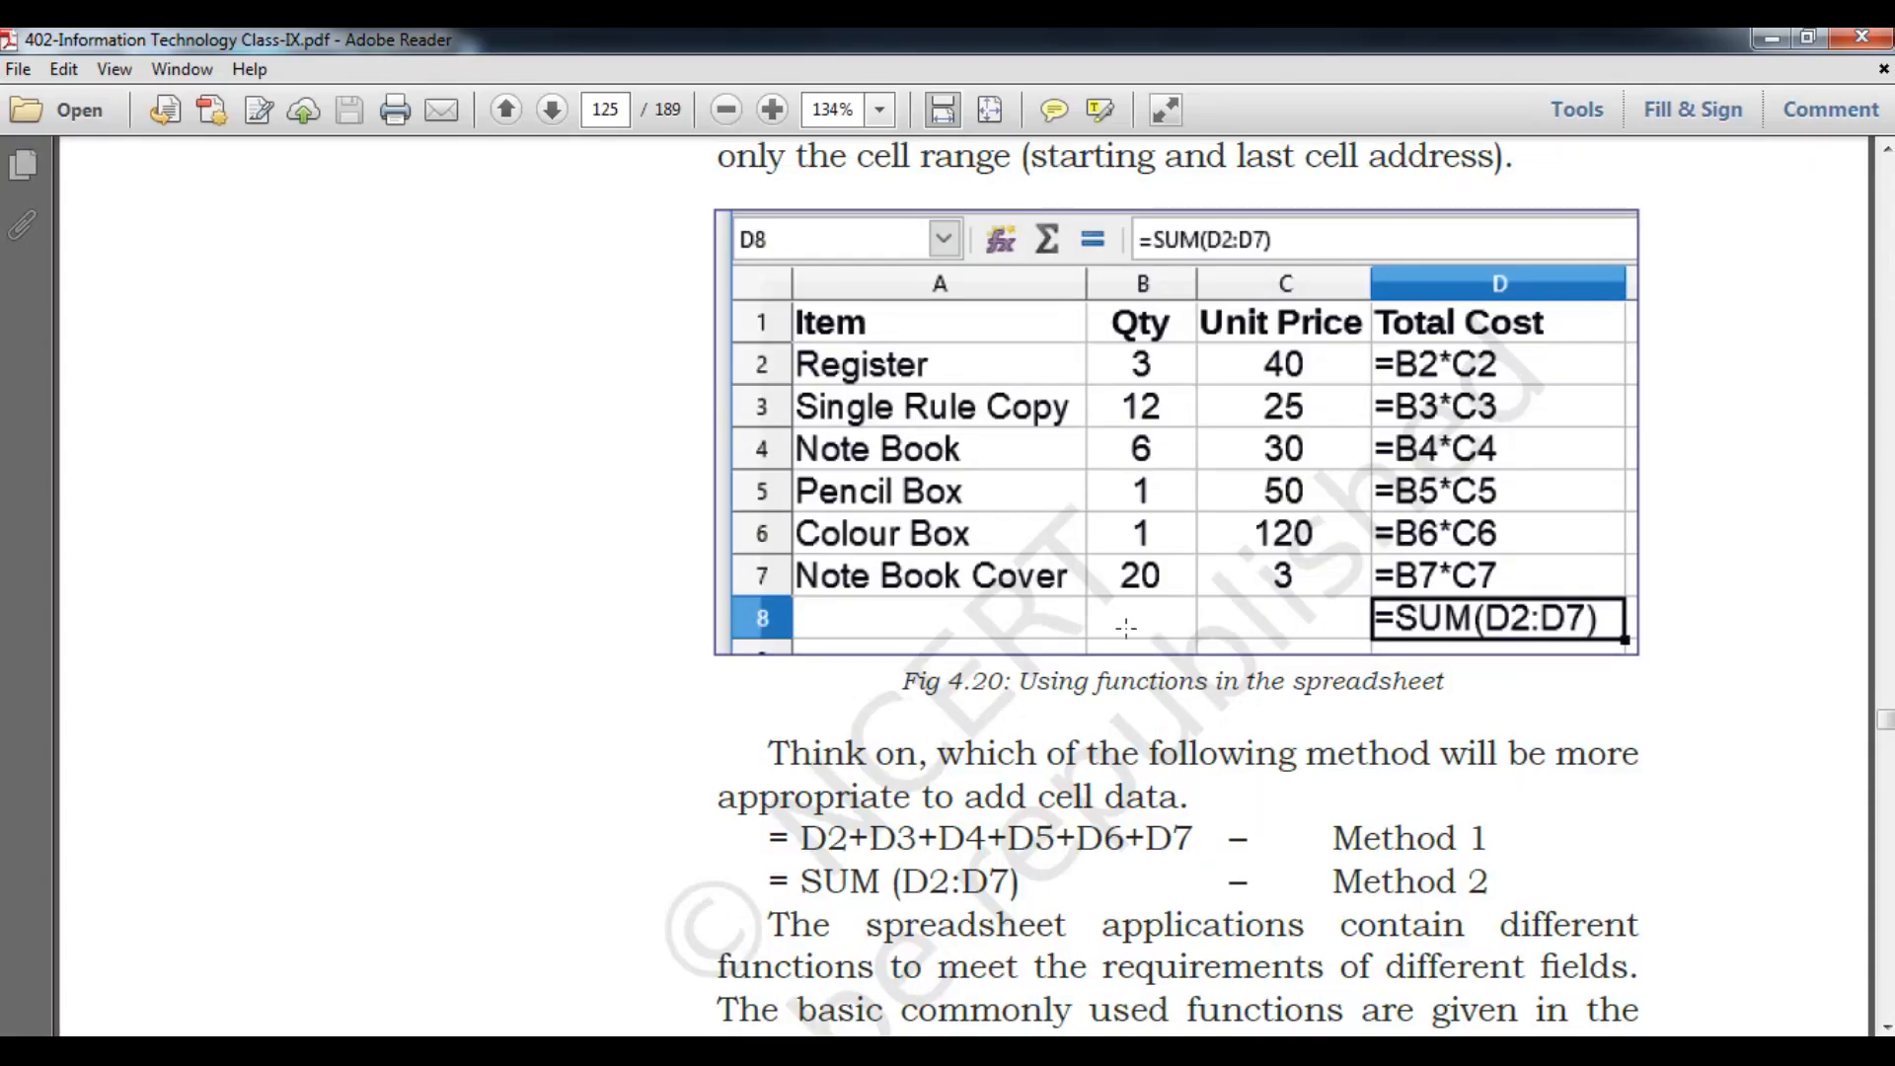
scroll(1126, 628, "up", 15)
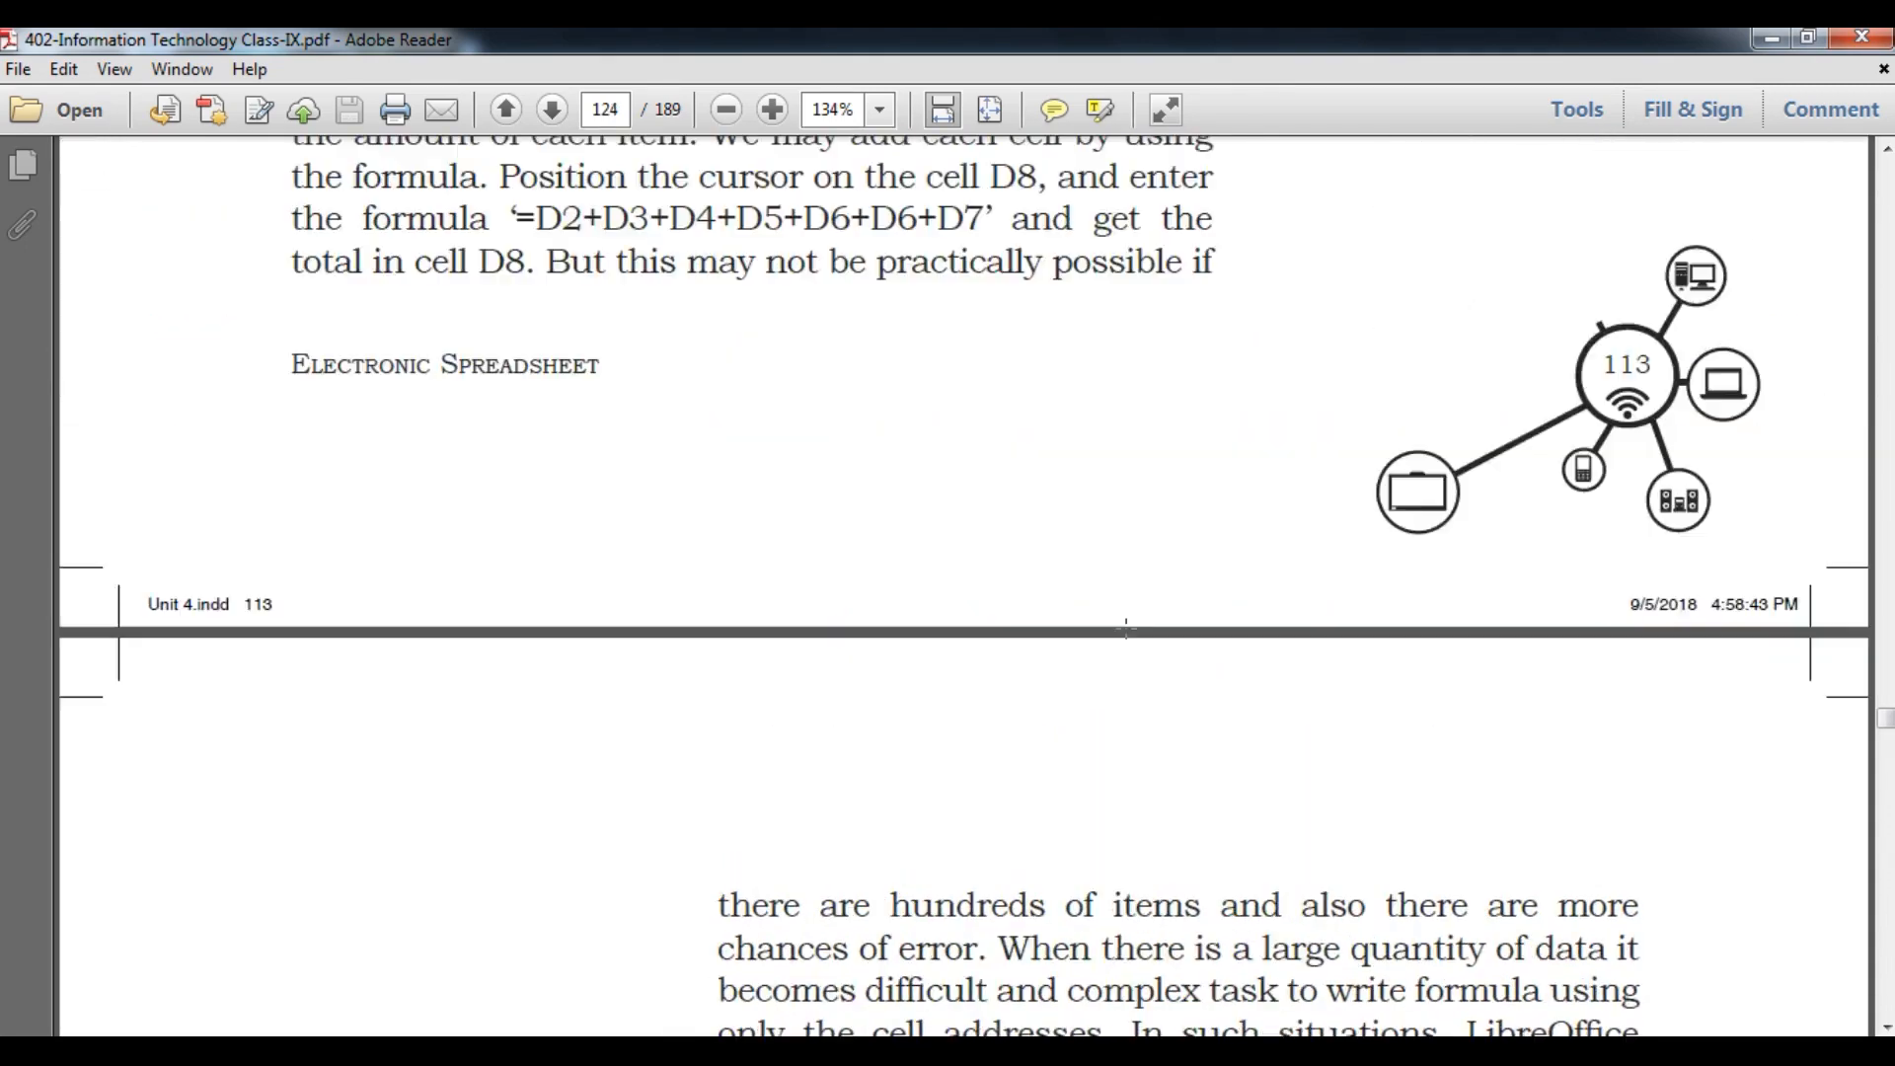
scroll(1126, 628, "up", 15)
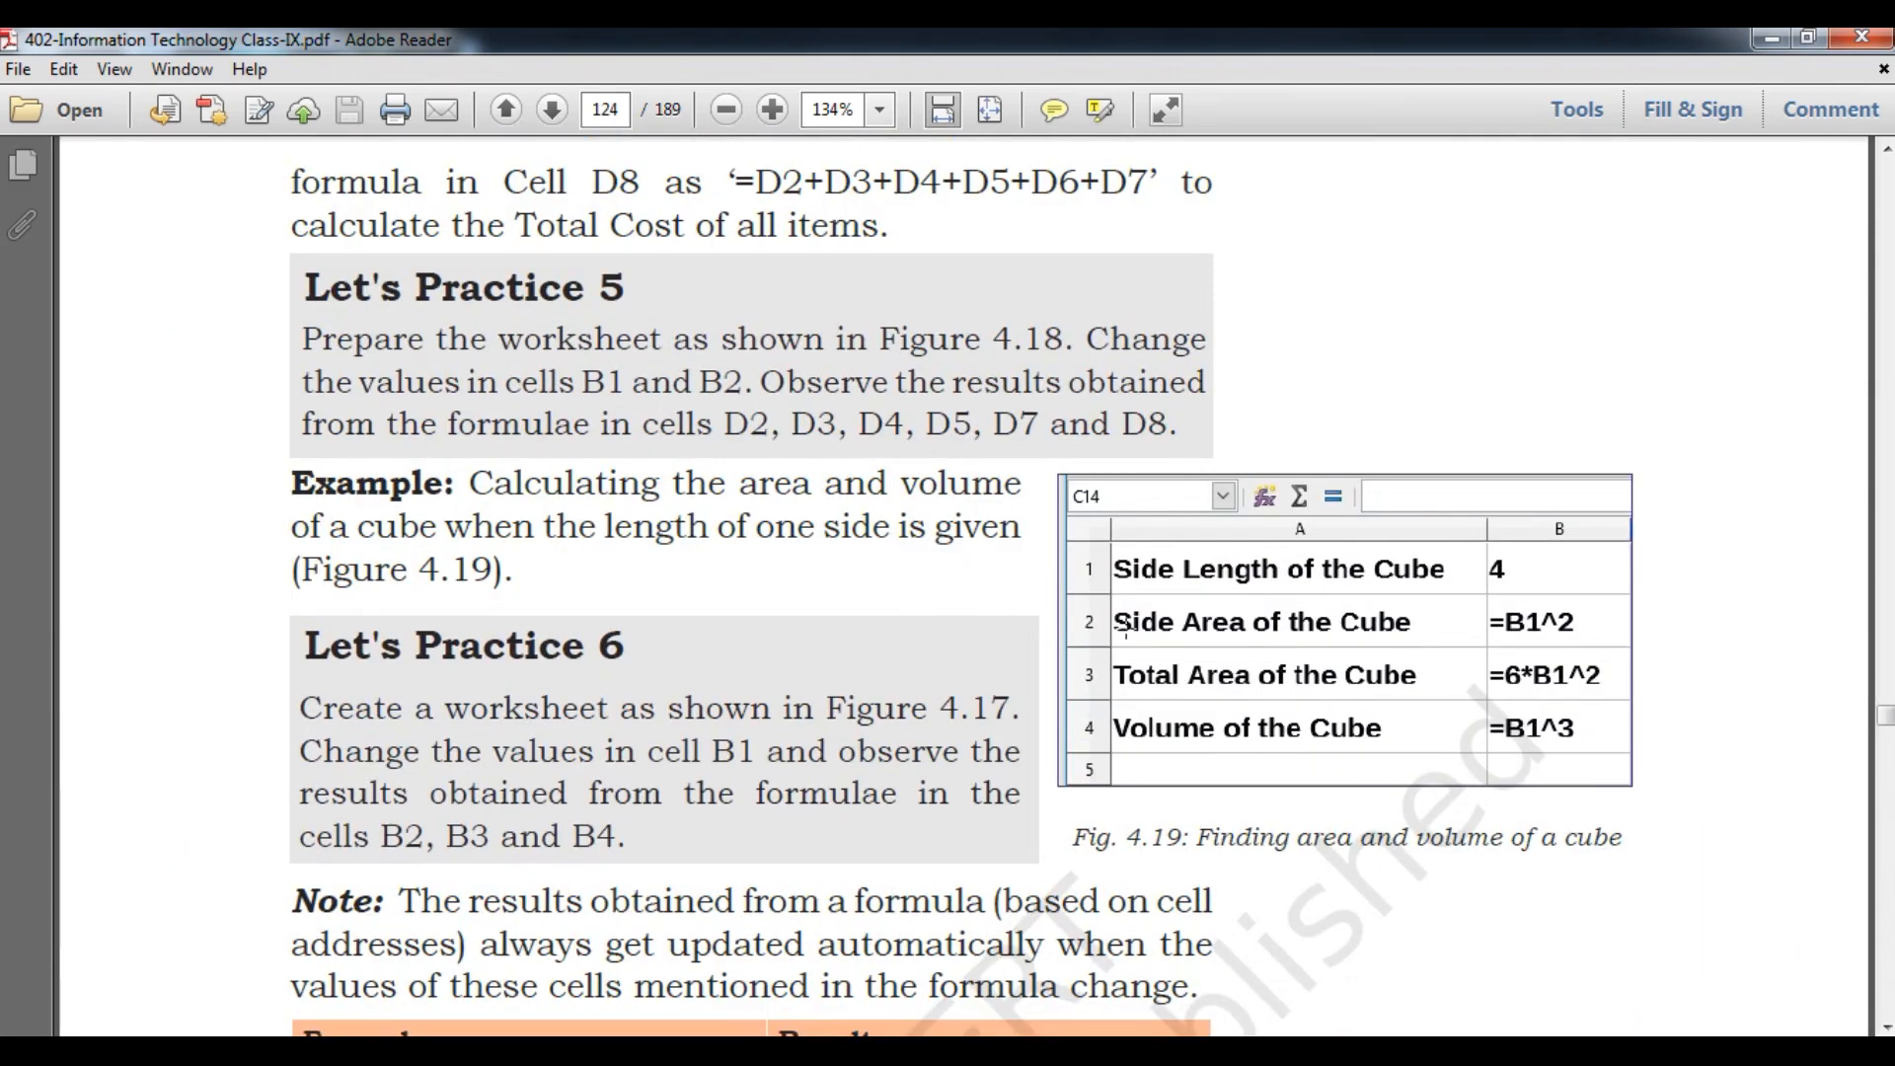
scroll(1126, 628, "up", 3)
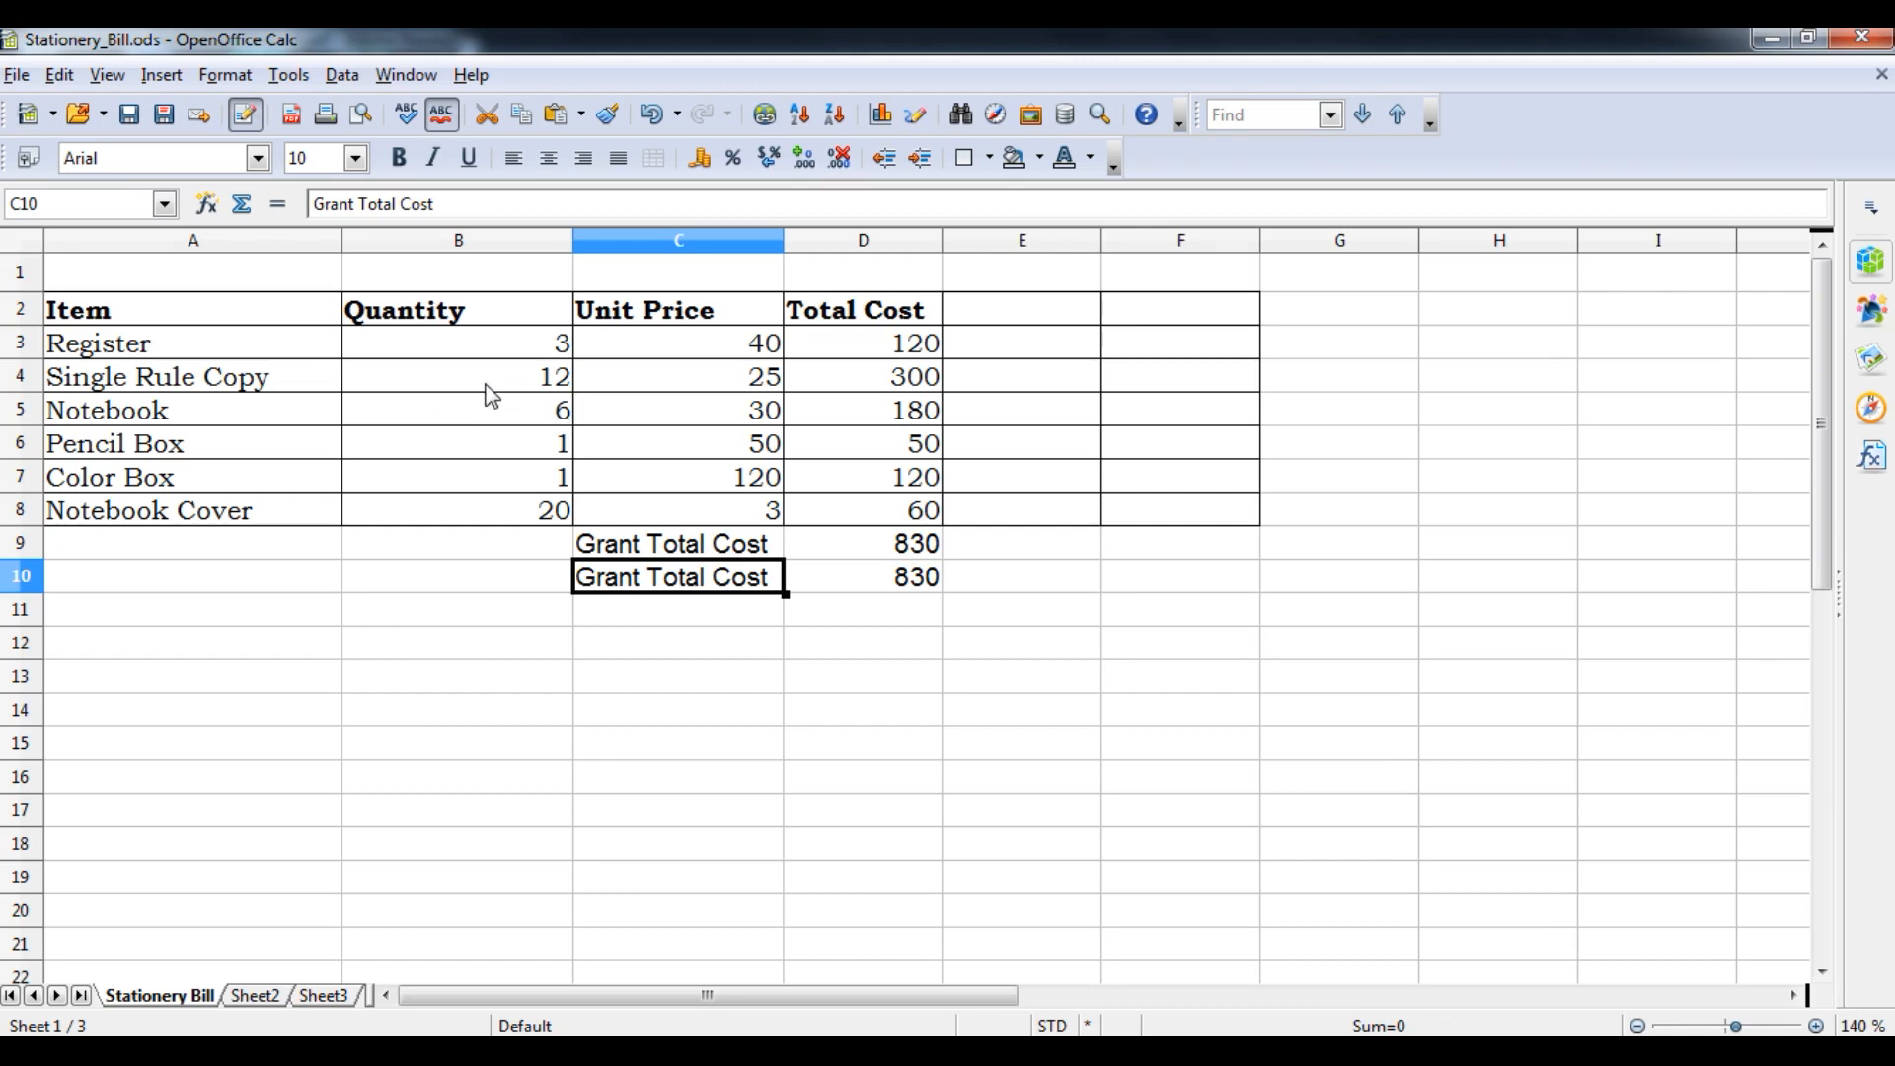
- Set the Register quantity in B3 to 45 and the Single Rule Copy quantity in B4 to 52
left_click(533, 360)
type("45")
key("Return")
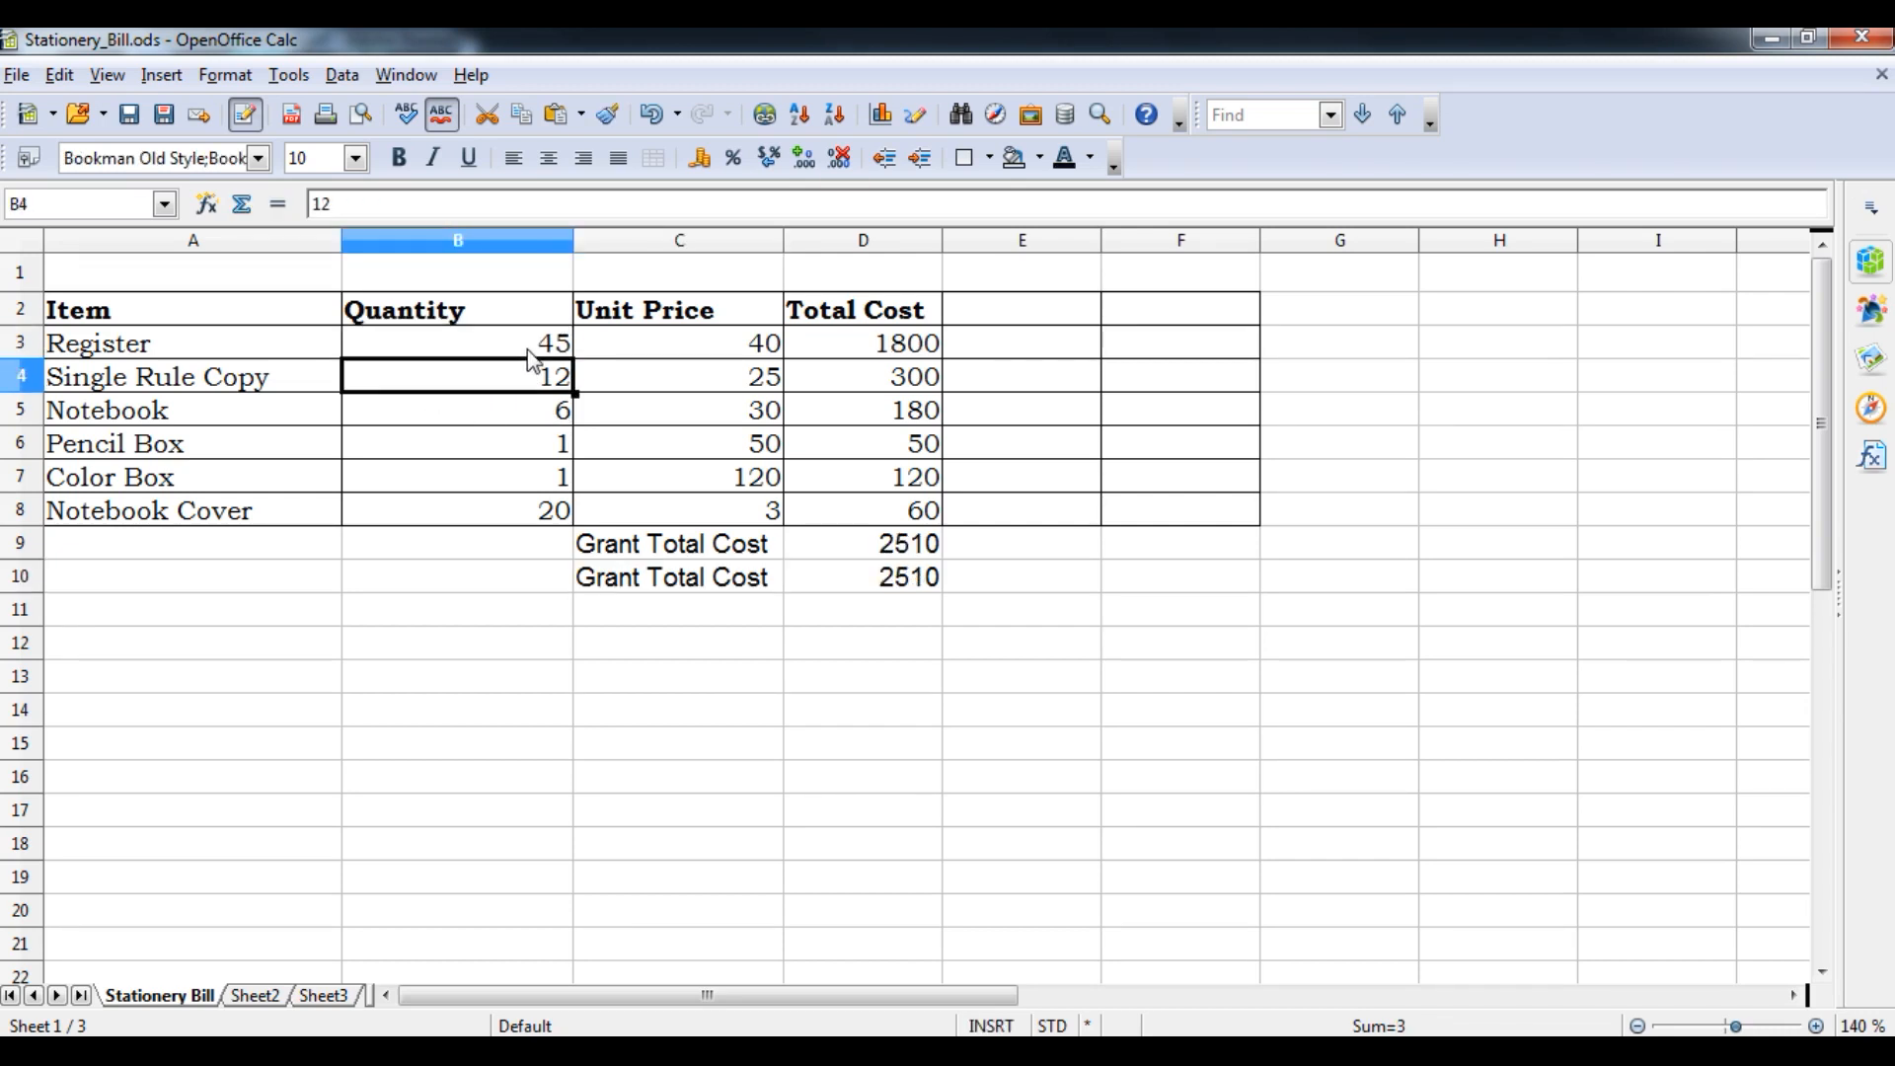
type("52")
key("Return")
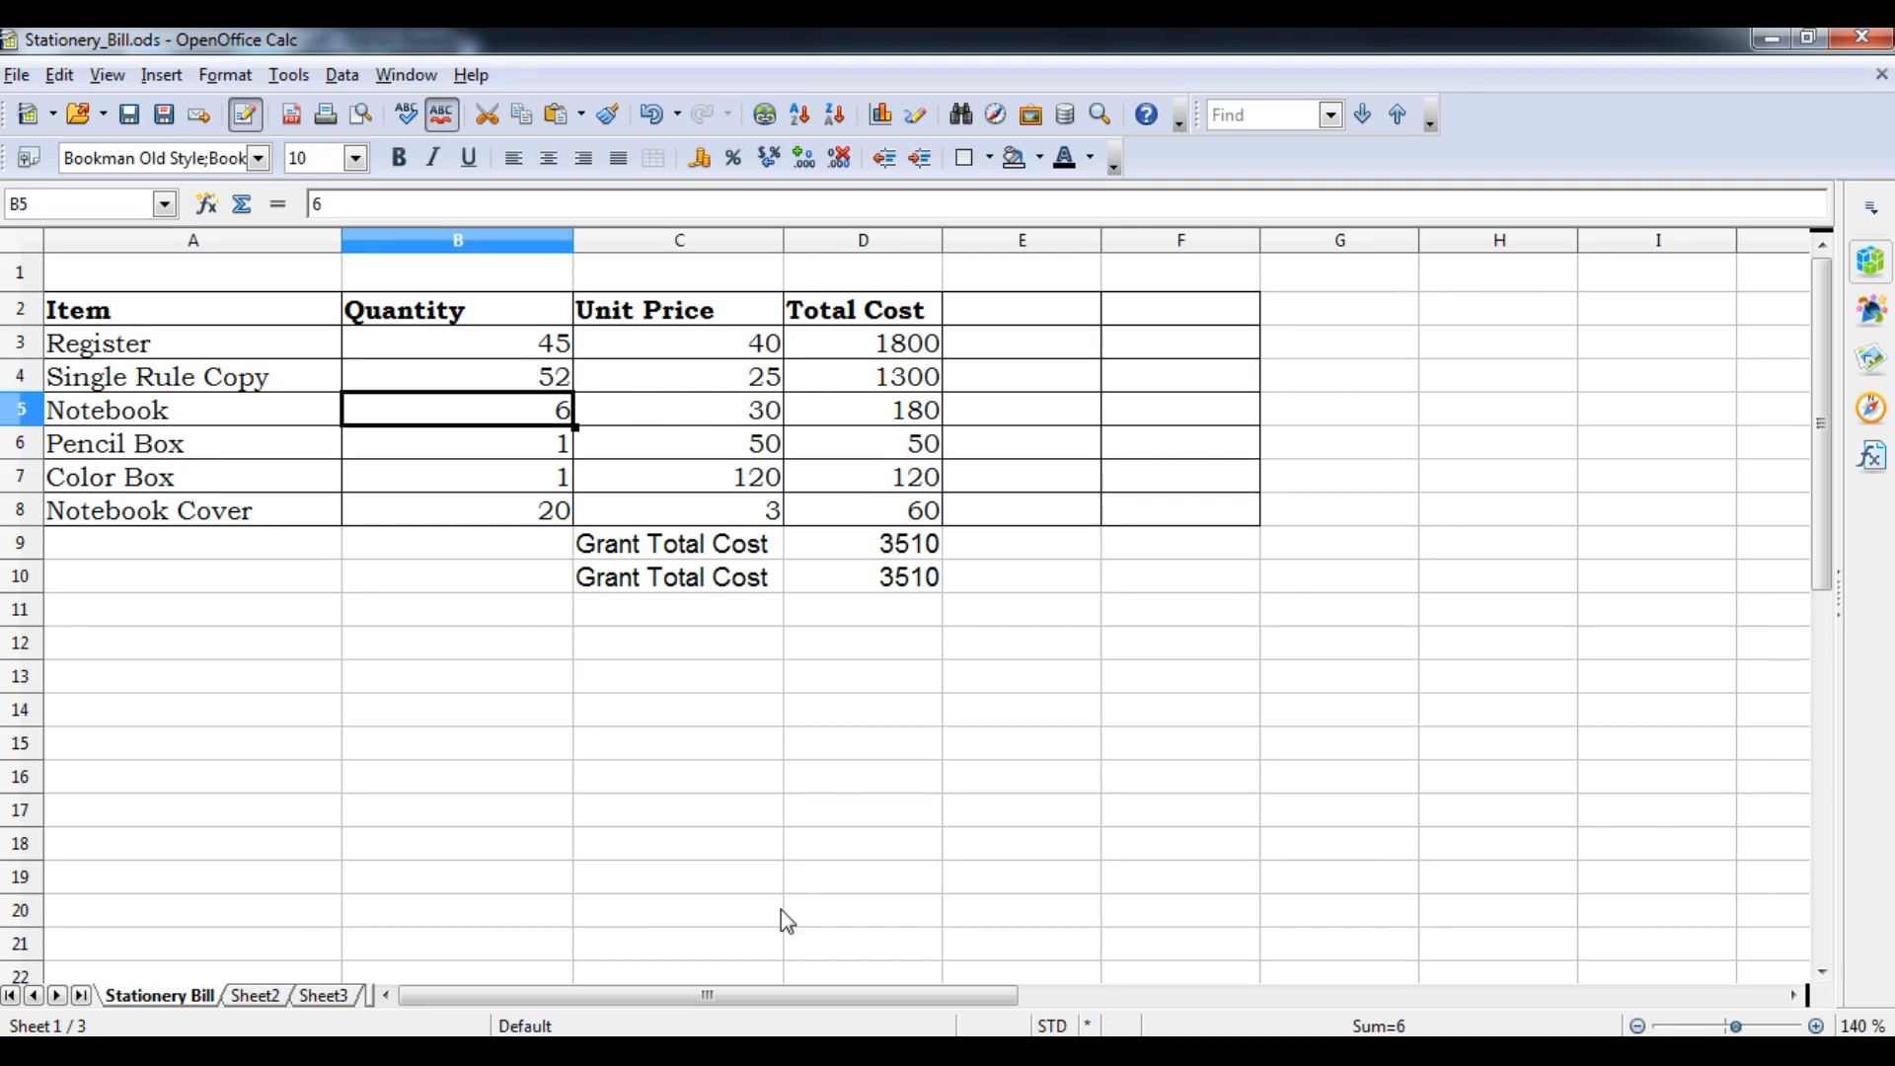
- Read the textbook PDF's note on formula results updating when referenced cell values change, and return to Calc
left_click(638, 954)
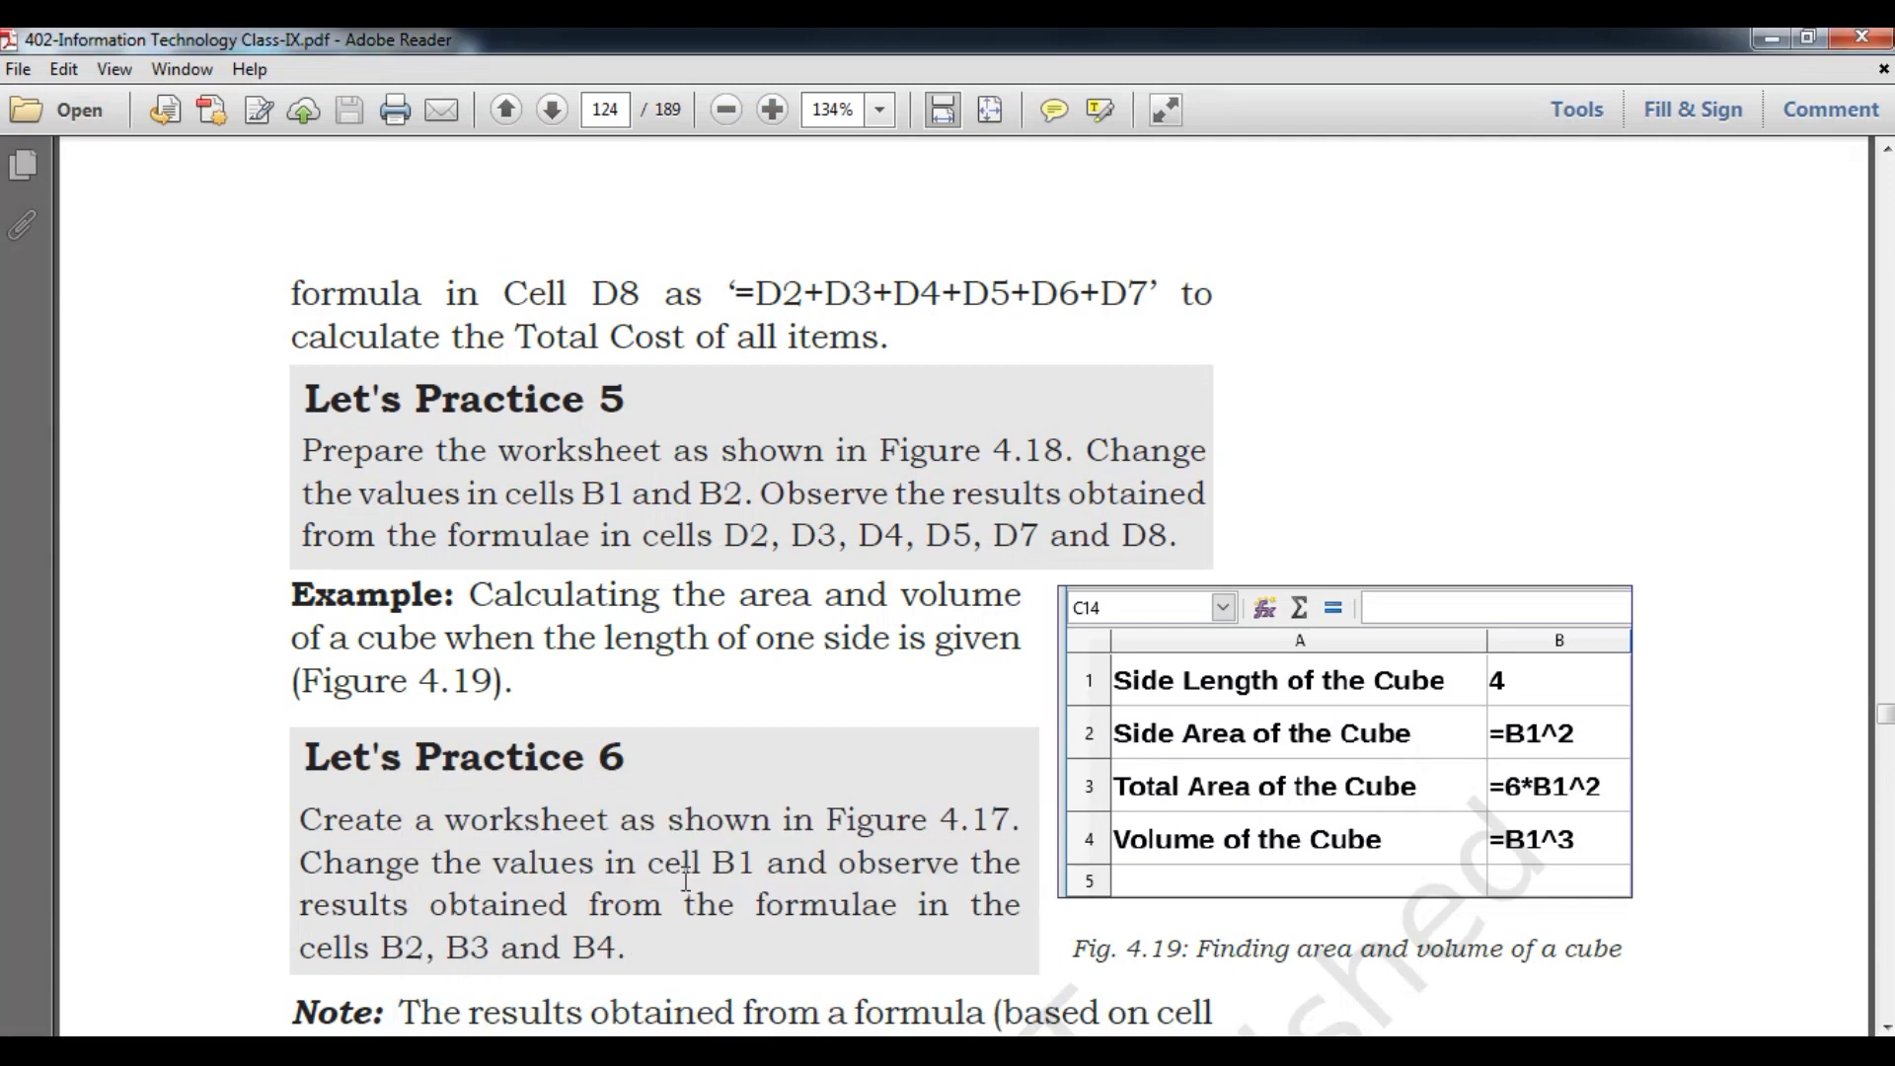
scroll(996, 689, "down", 5)
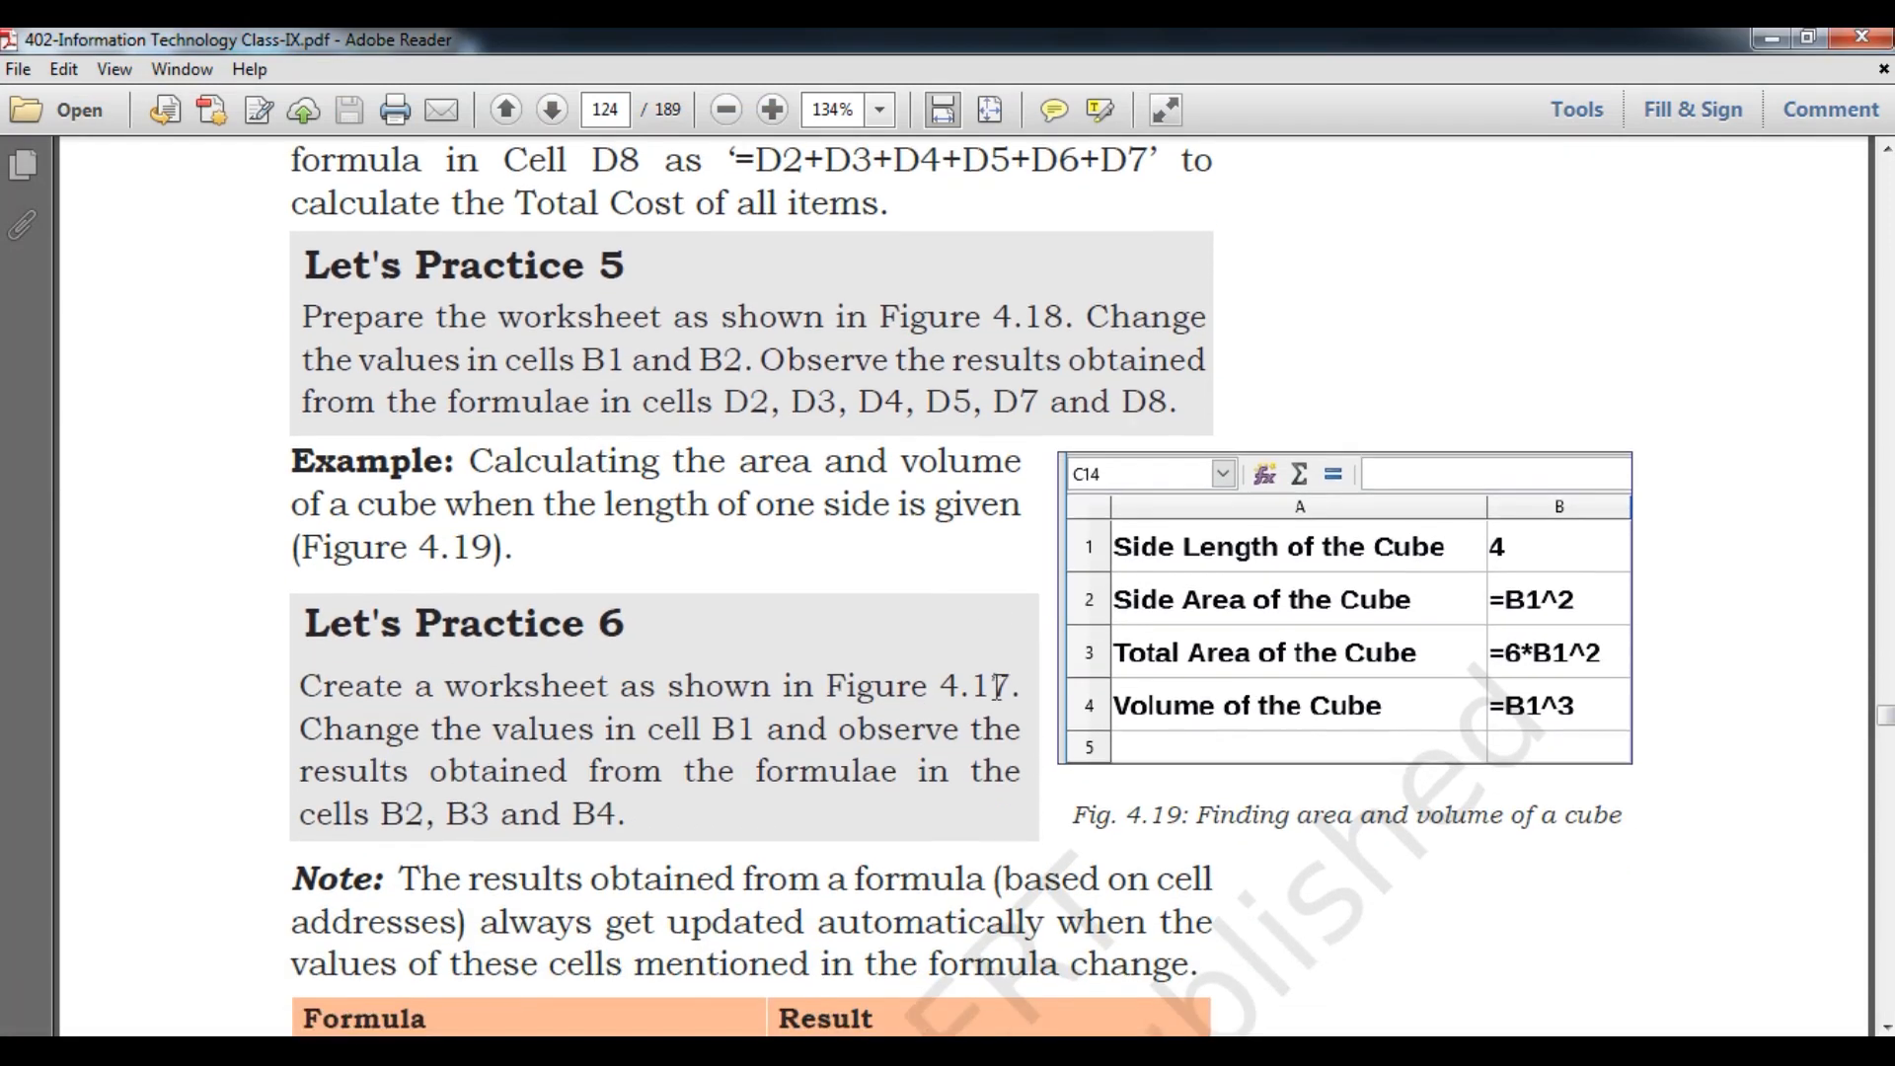
scroll(997, 689, "down", 1)
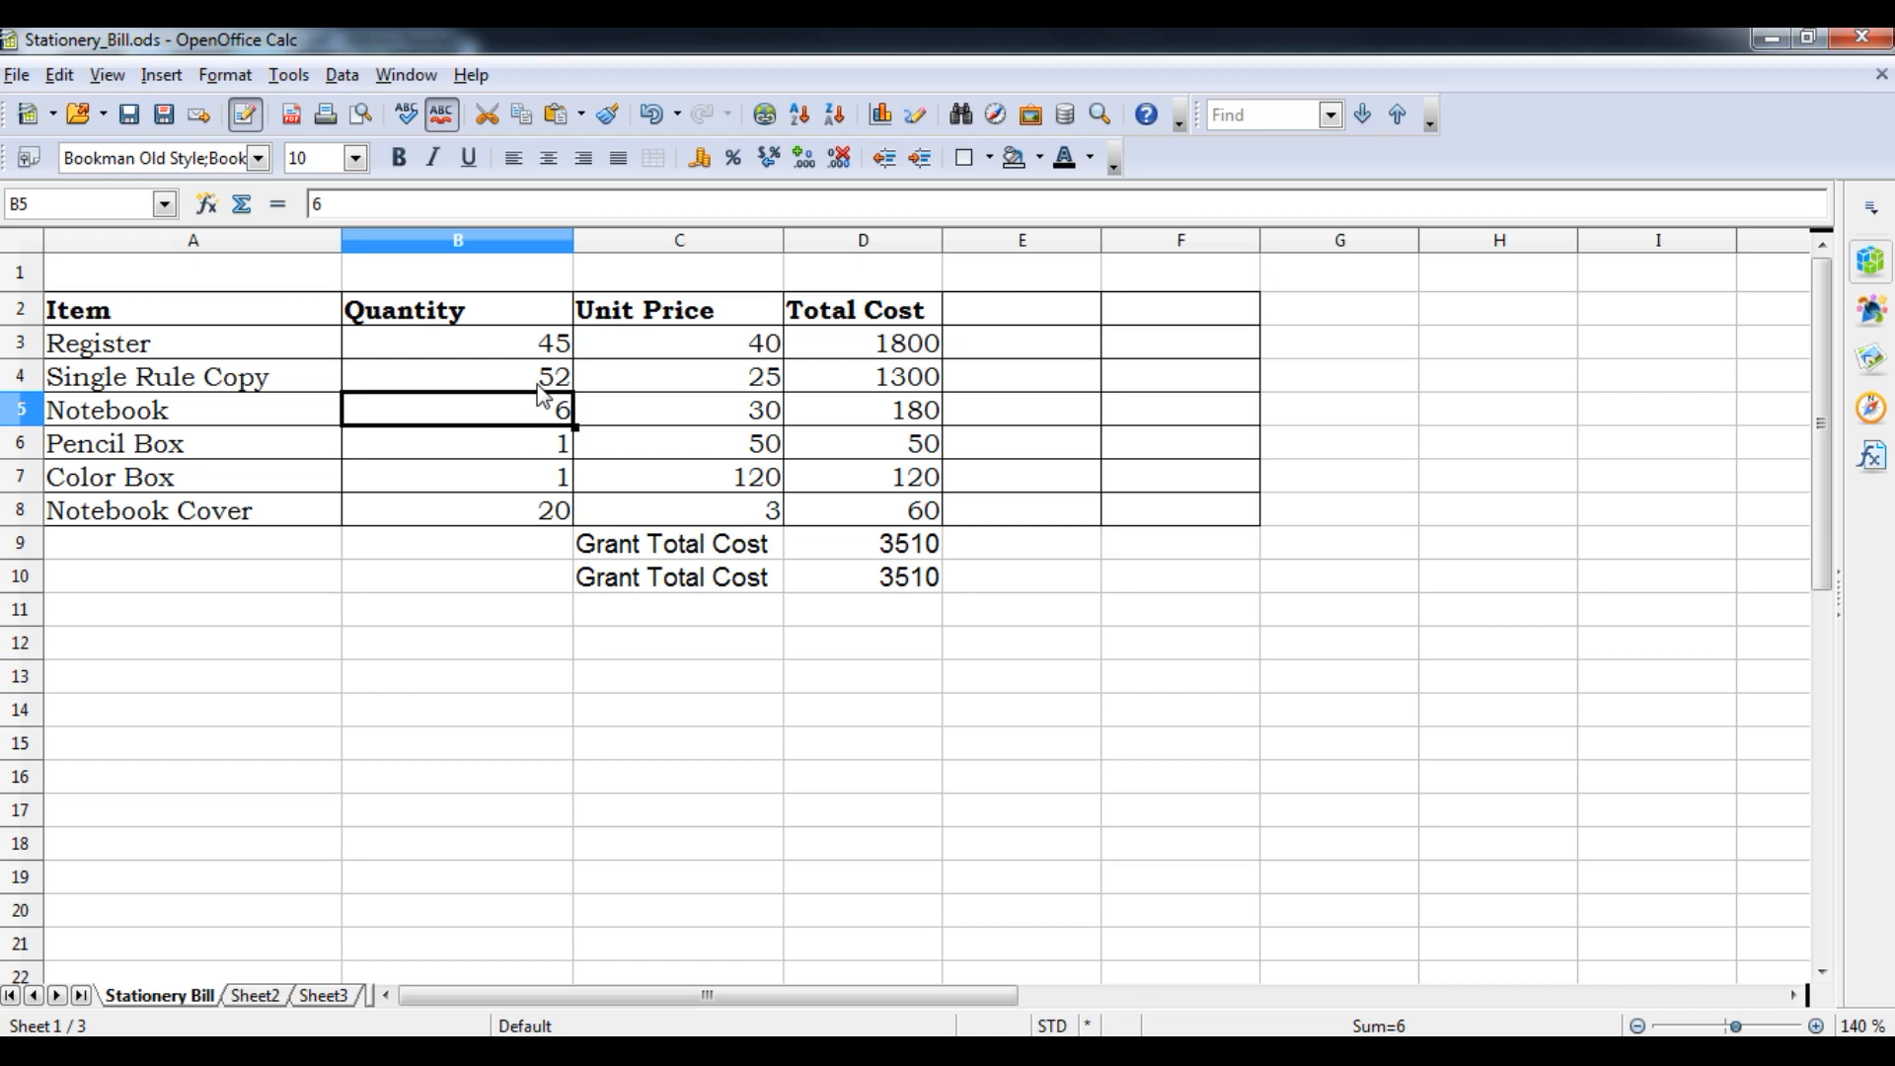
- Set the Single Rule Copy quantity in B4 to 5 and the Register quantity in B3 to 7
key("Up")
type("5")
key("Up")
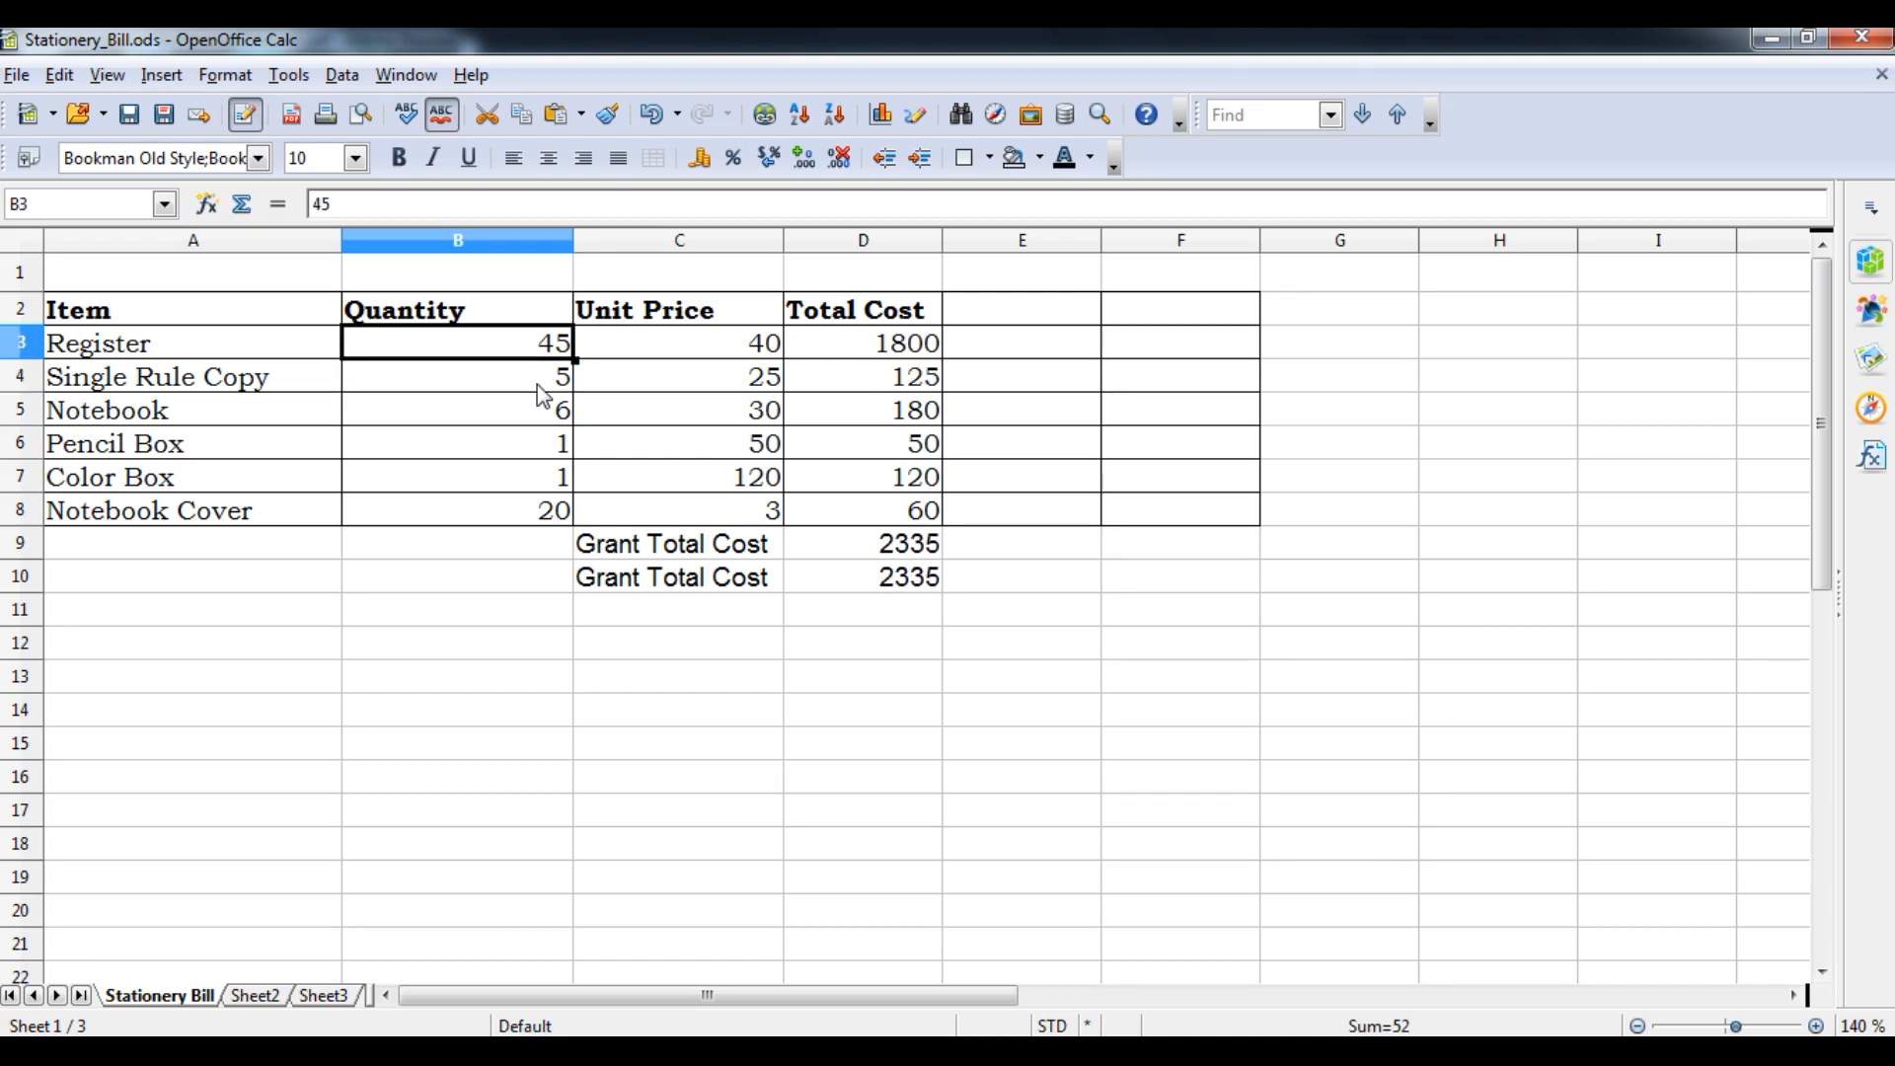
type("7")
key("Return")
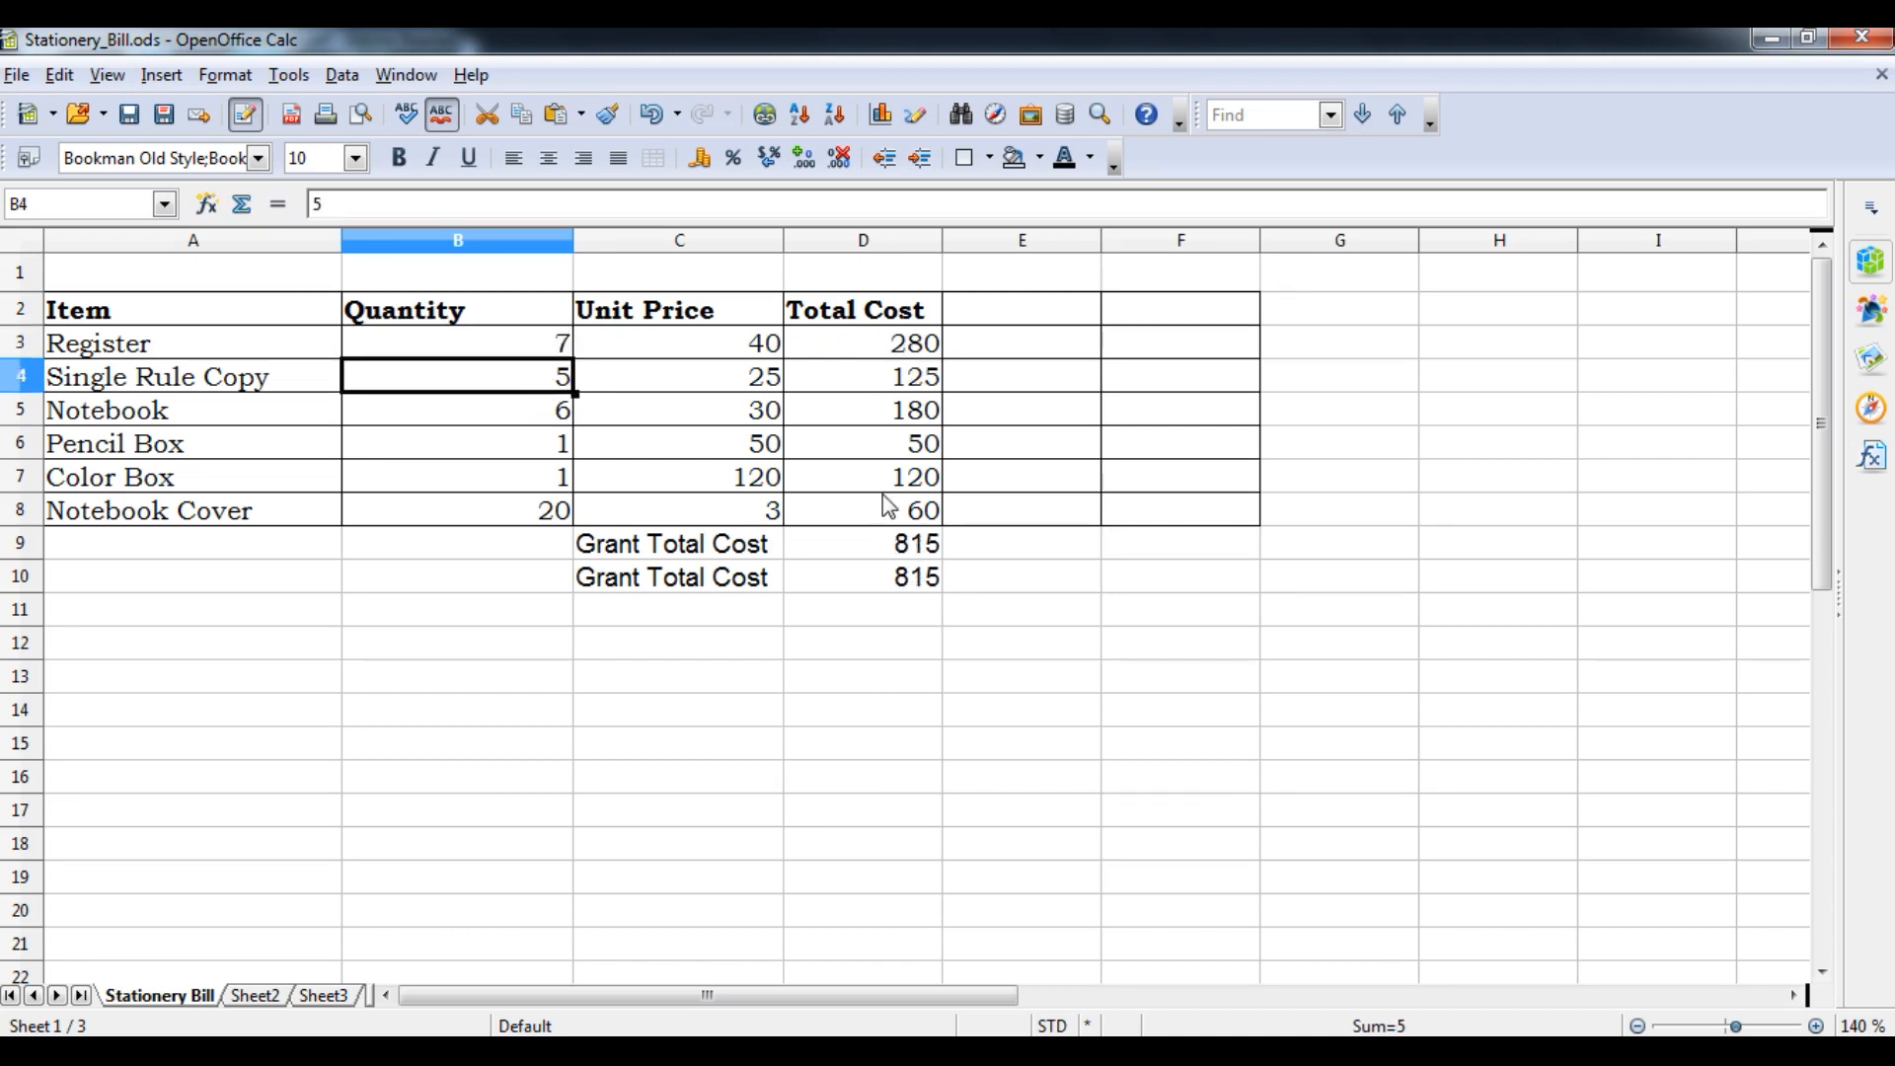
- Read the textbook PDF's Table 4.4 on commonly used basic functions in Calc, and return to the spreadsheet
mouse_move(632, 1051)
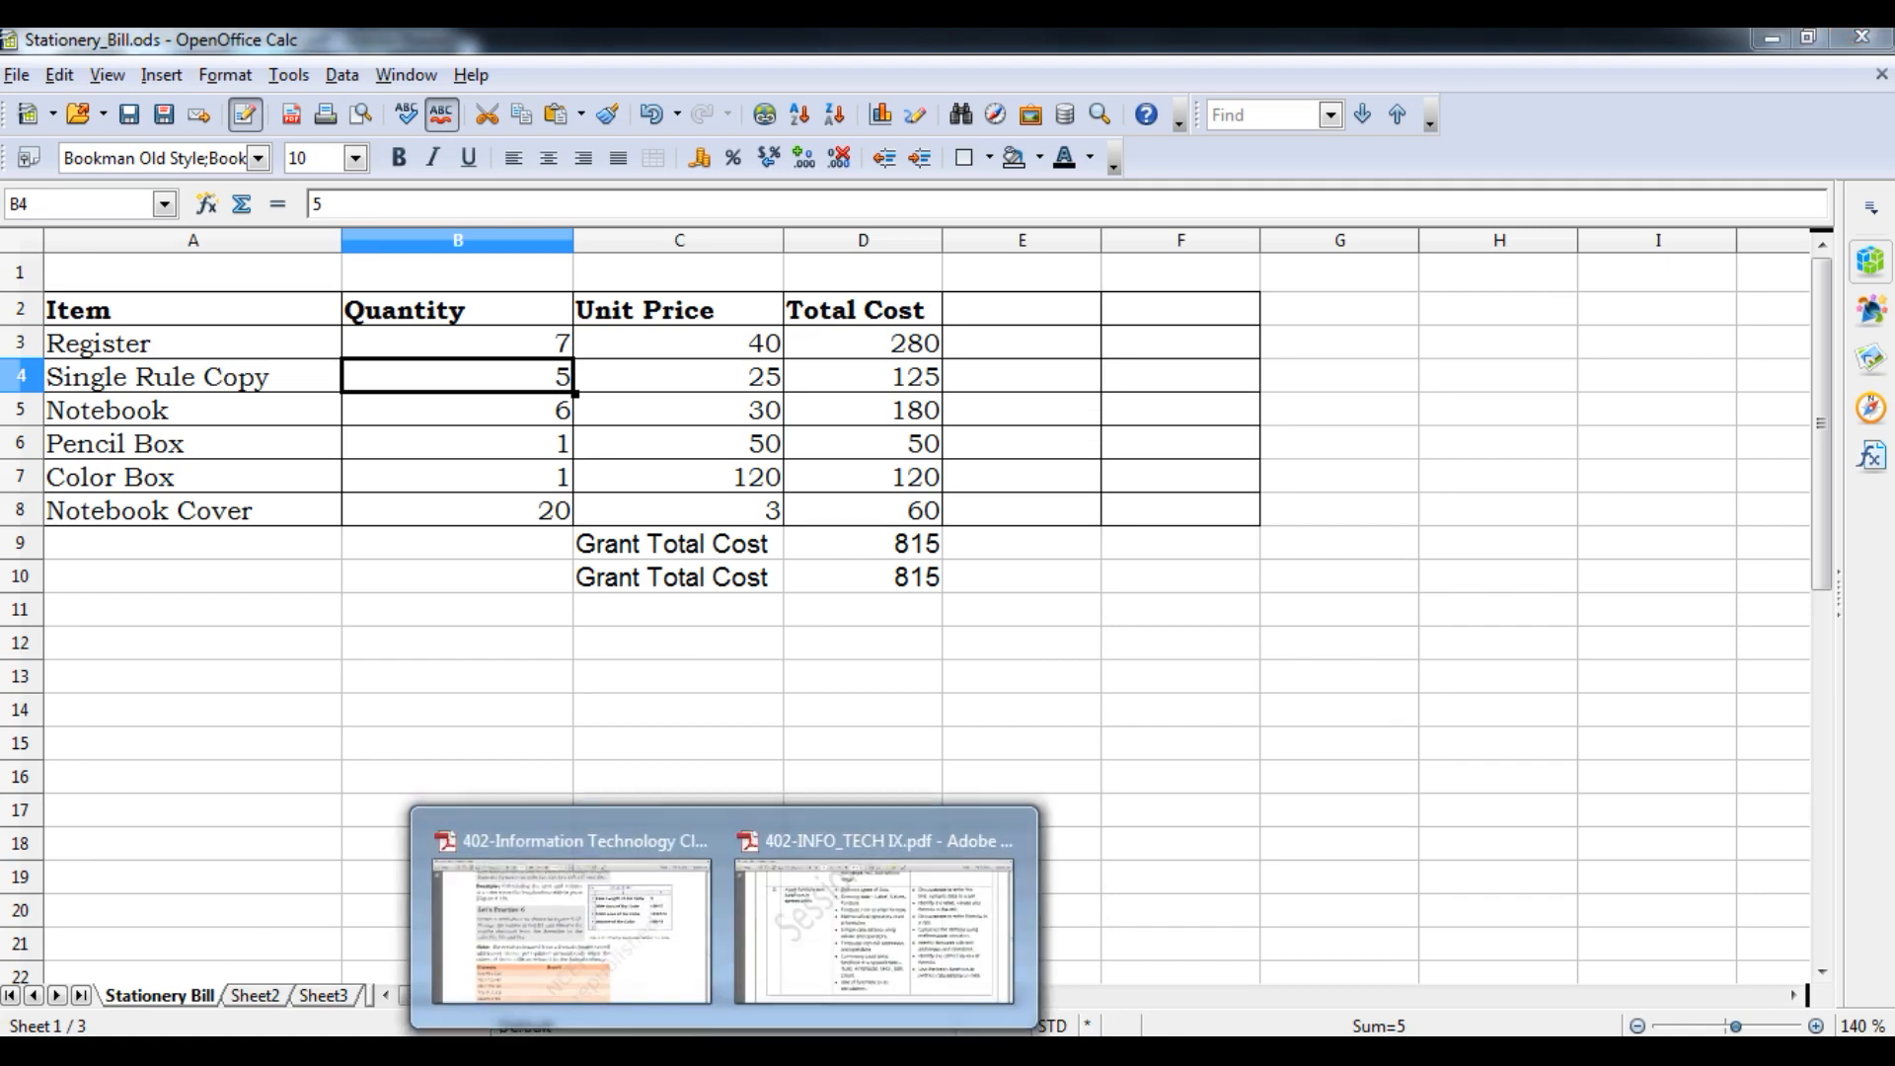
left_click(651, 920)
scroll(1024, 651, "down", 10)
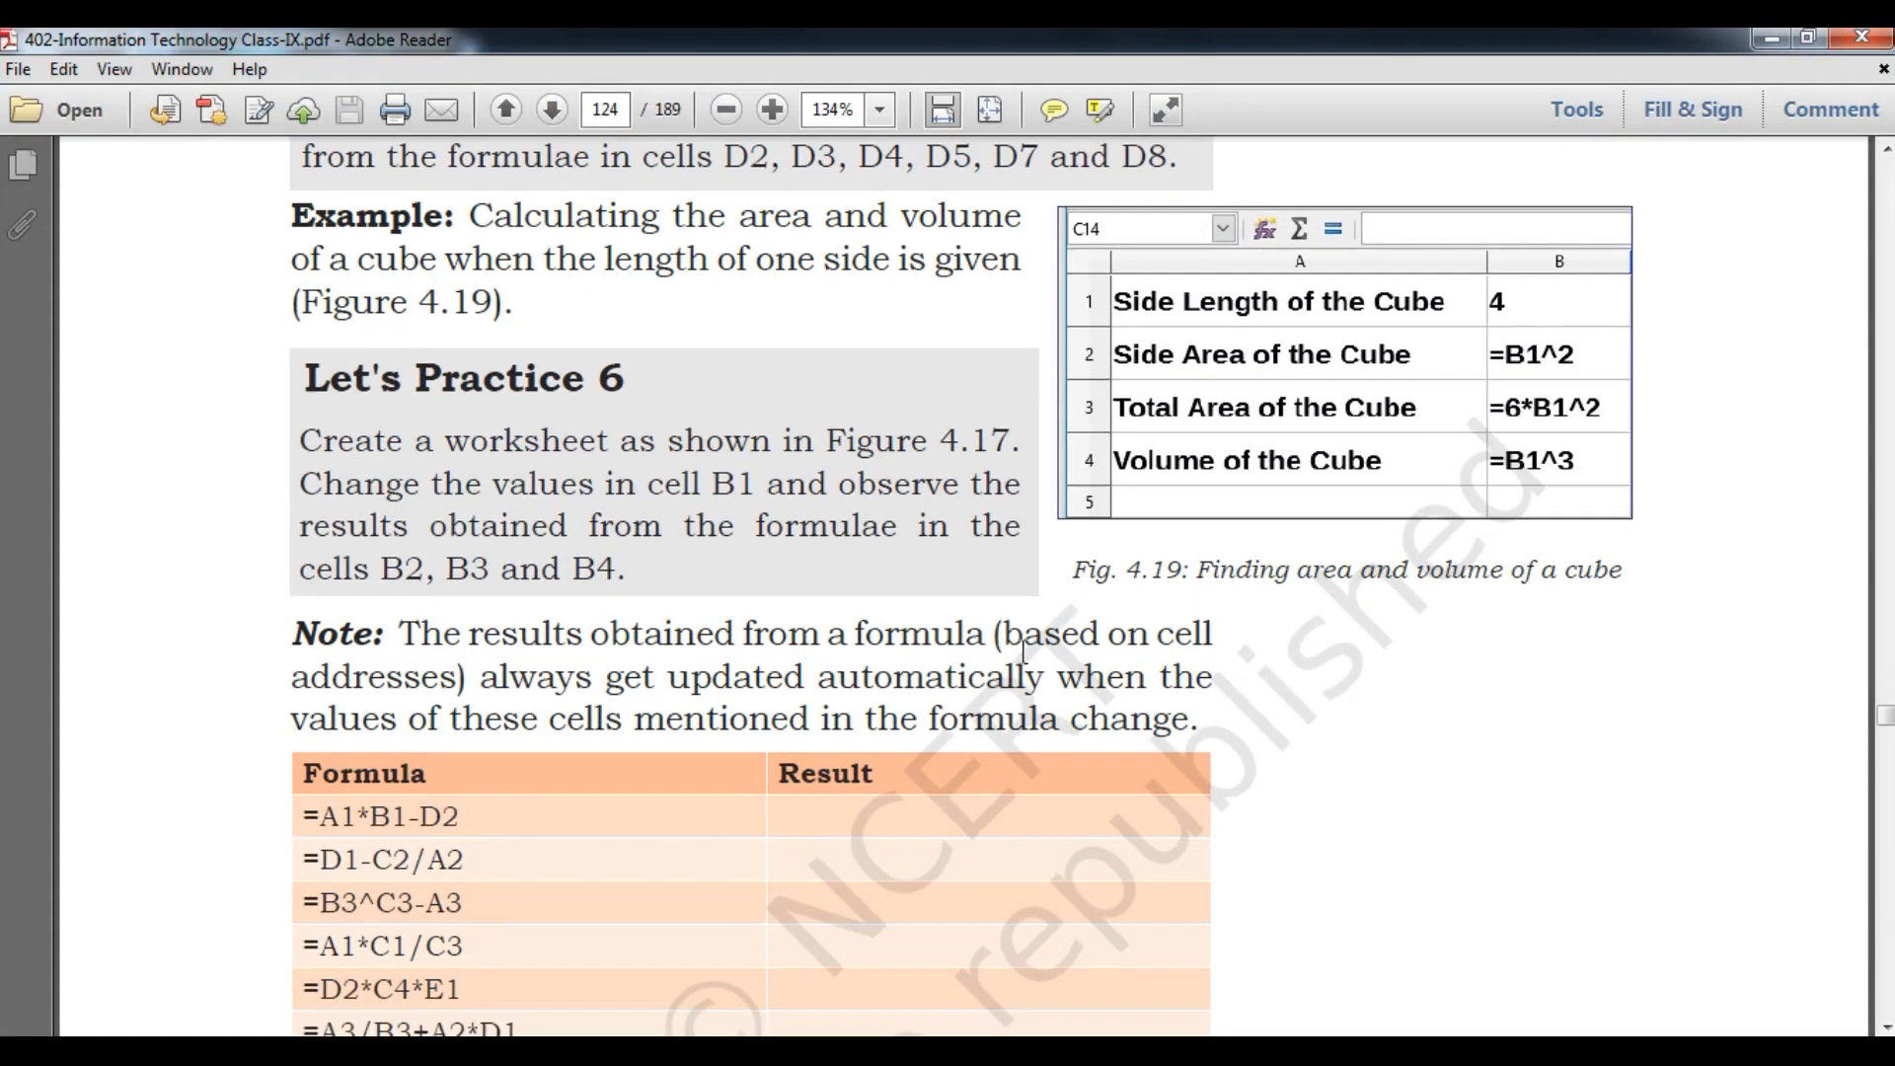
scroll(1023, 651, "down", 10)
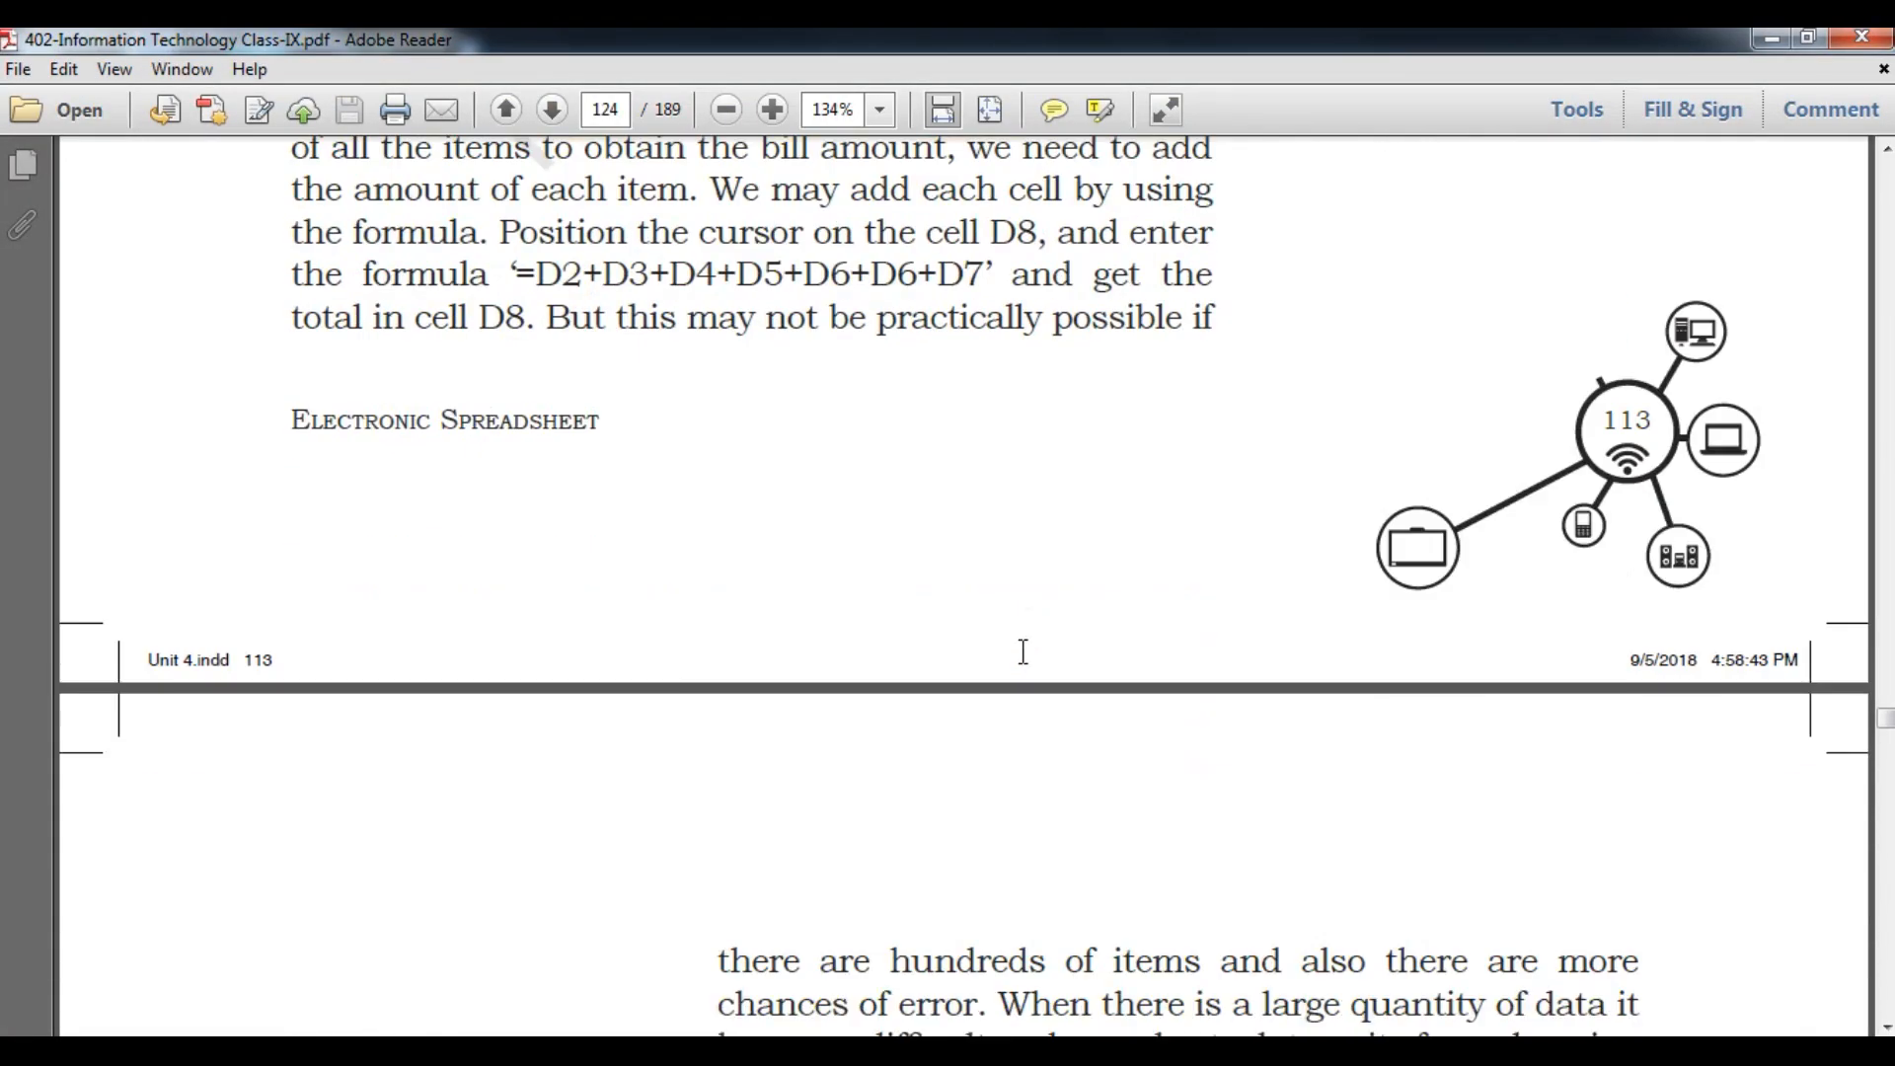
scroll(1024, 651, "down", 5)
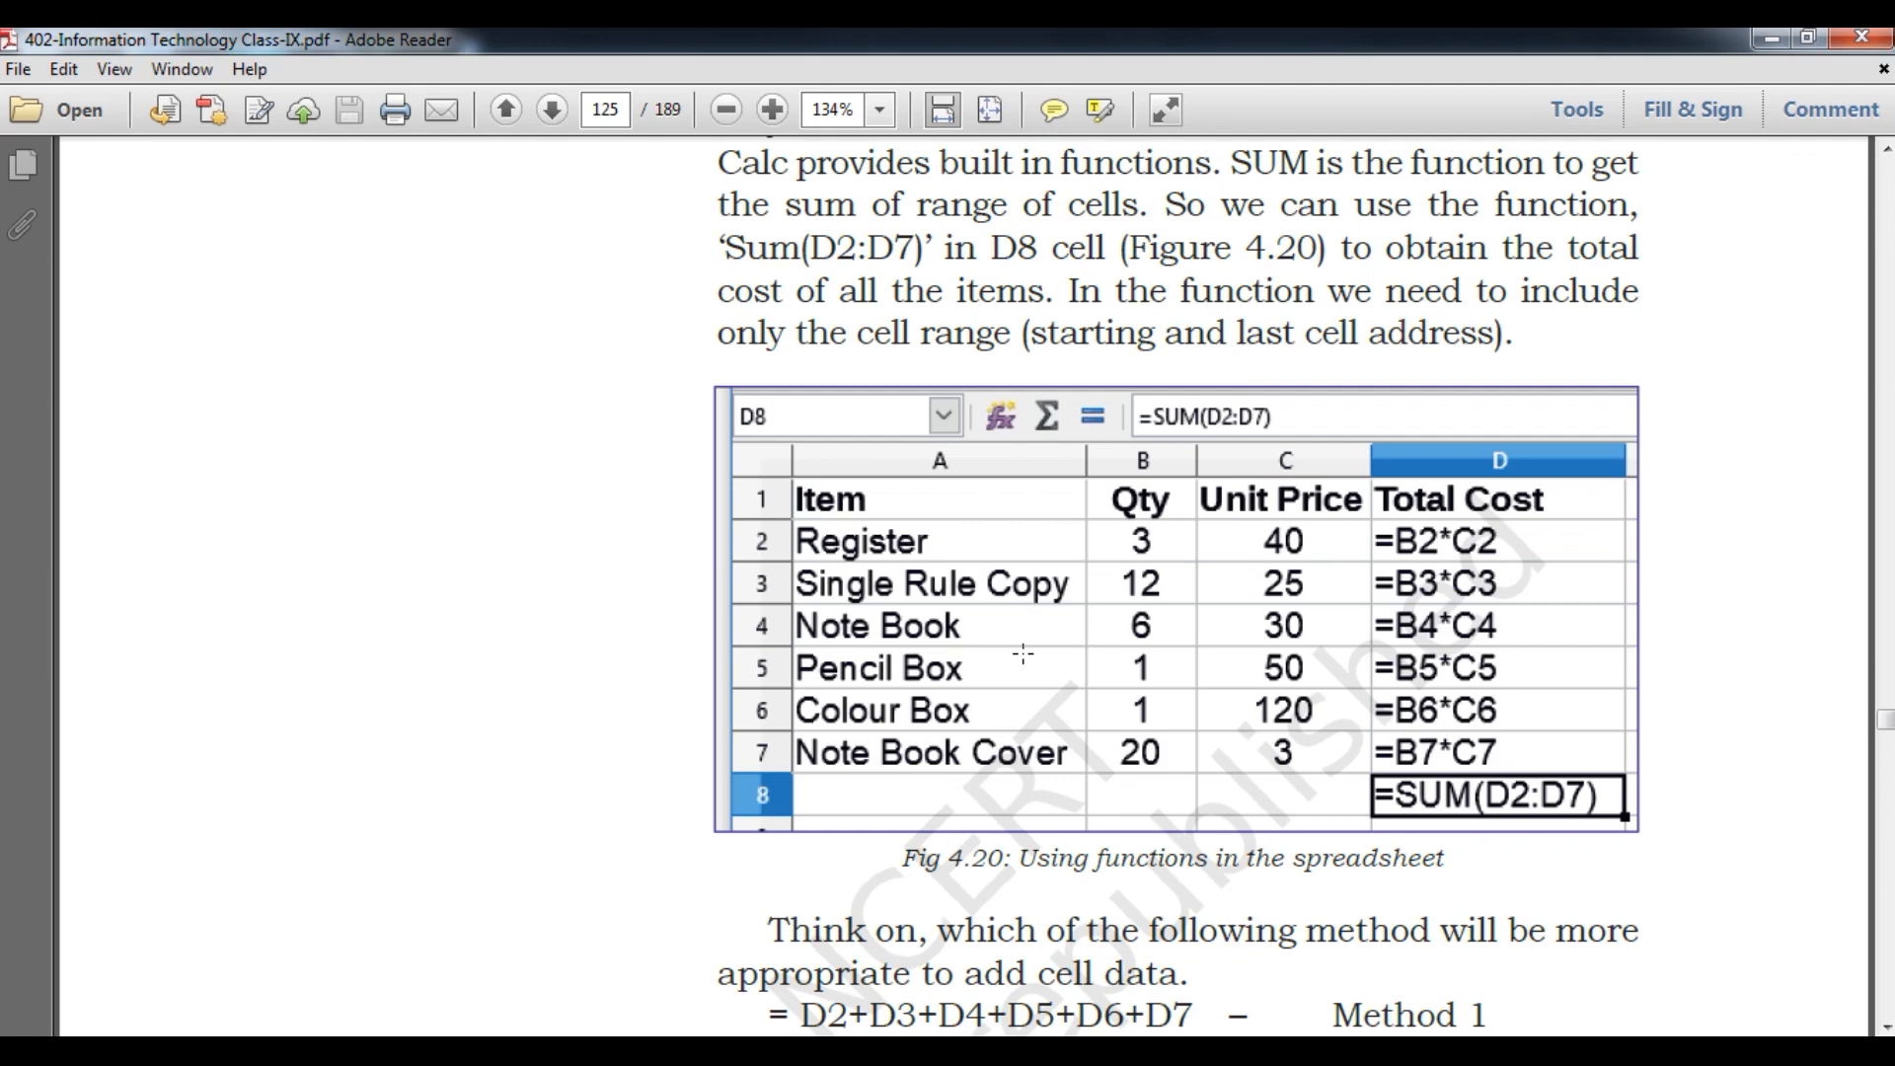
scroll(1023, 652, "down", 12)
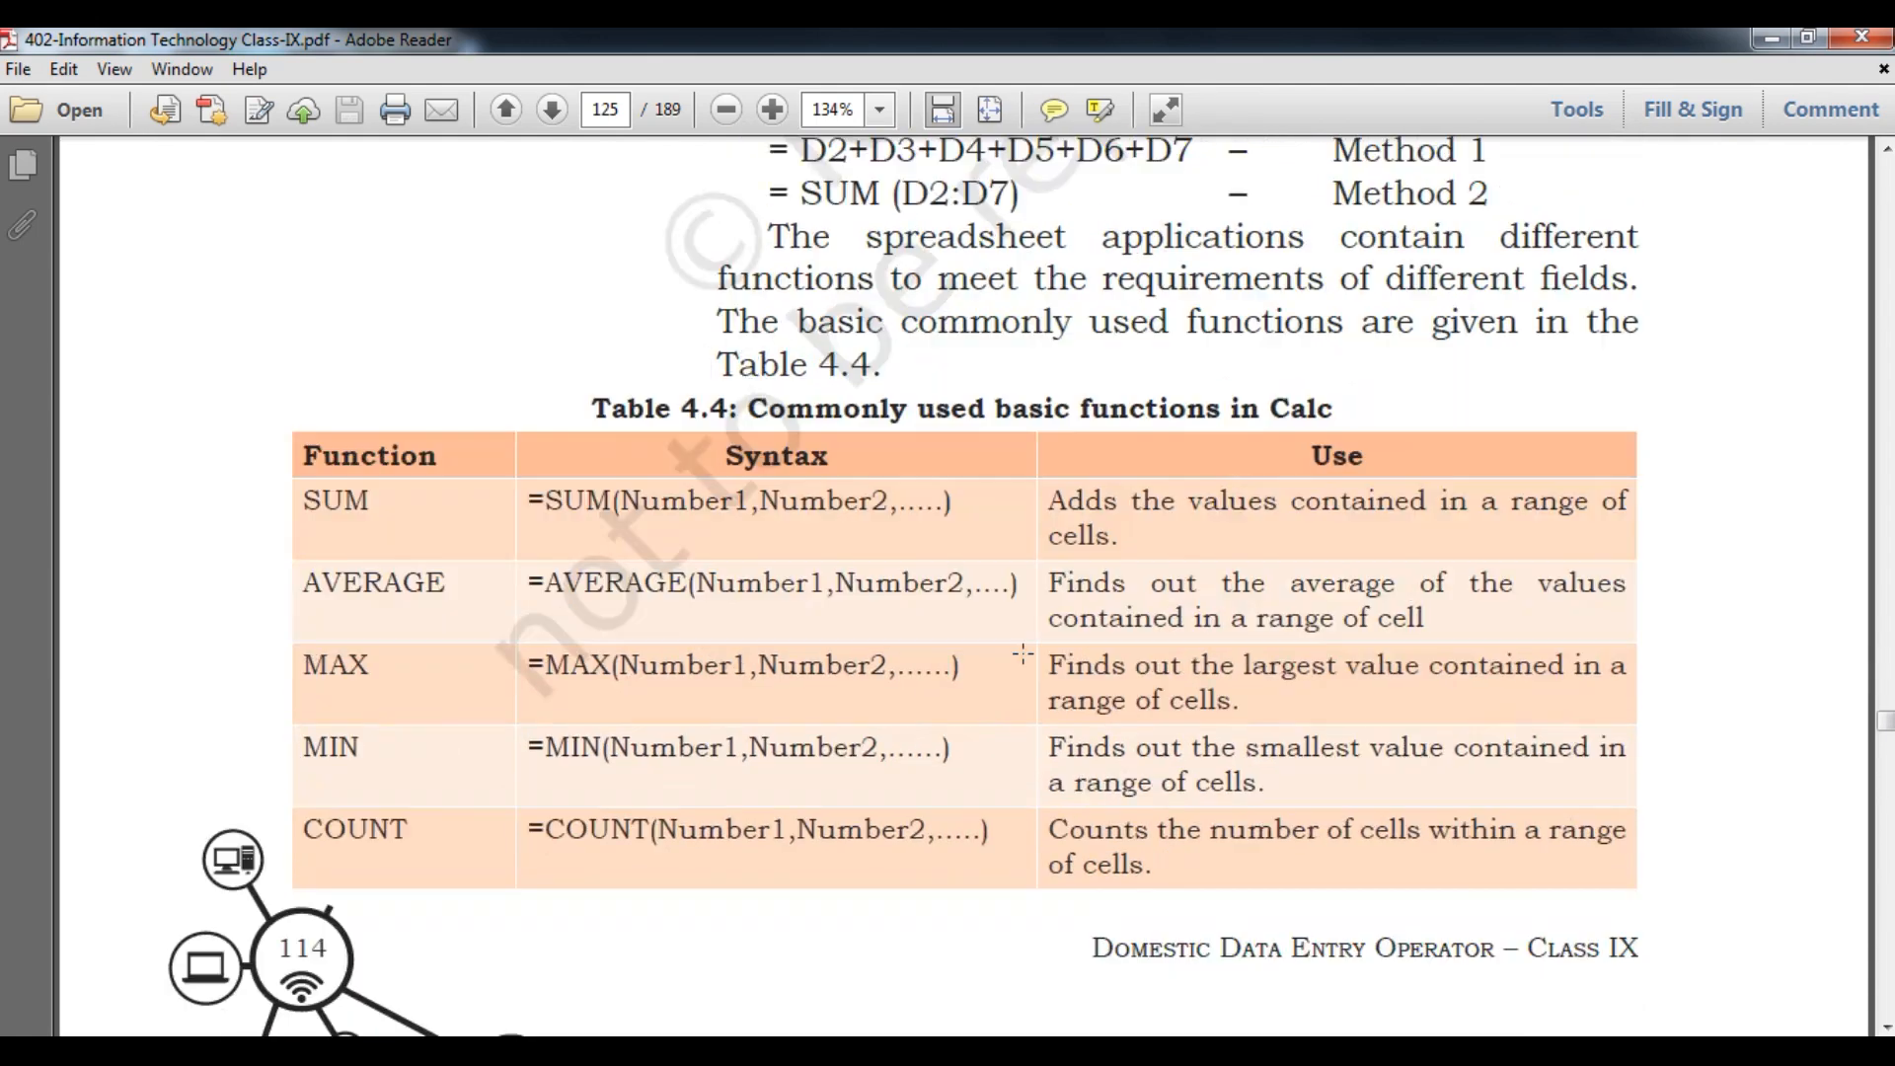
scroll(1024, 651, "down", 2)
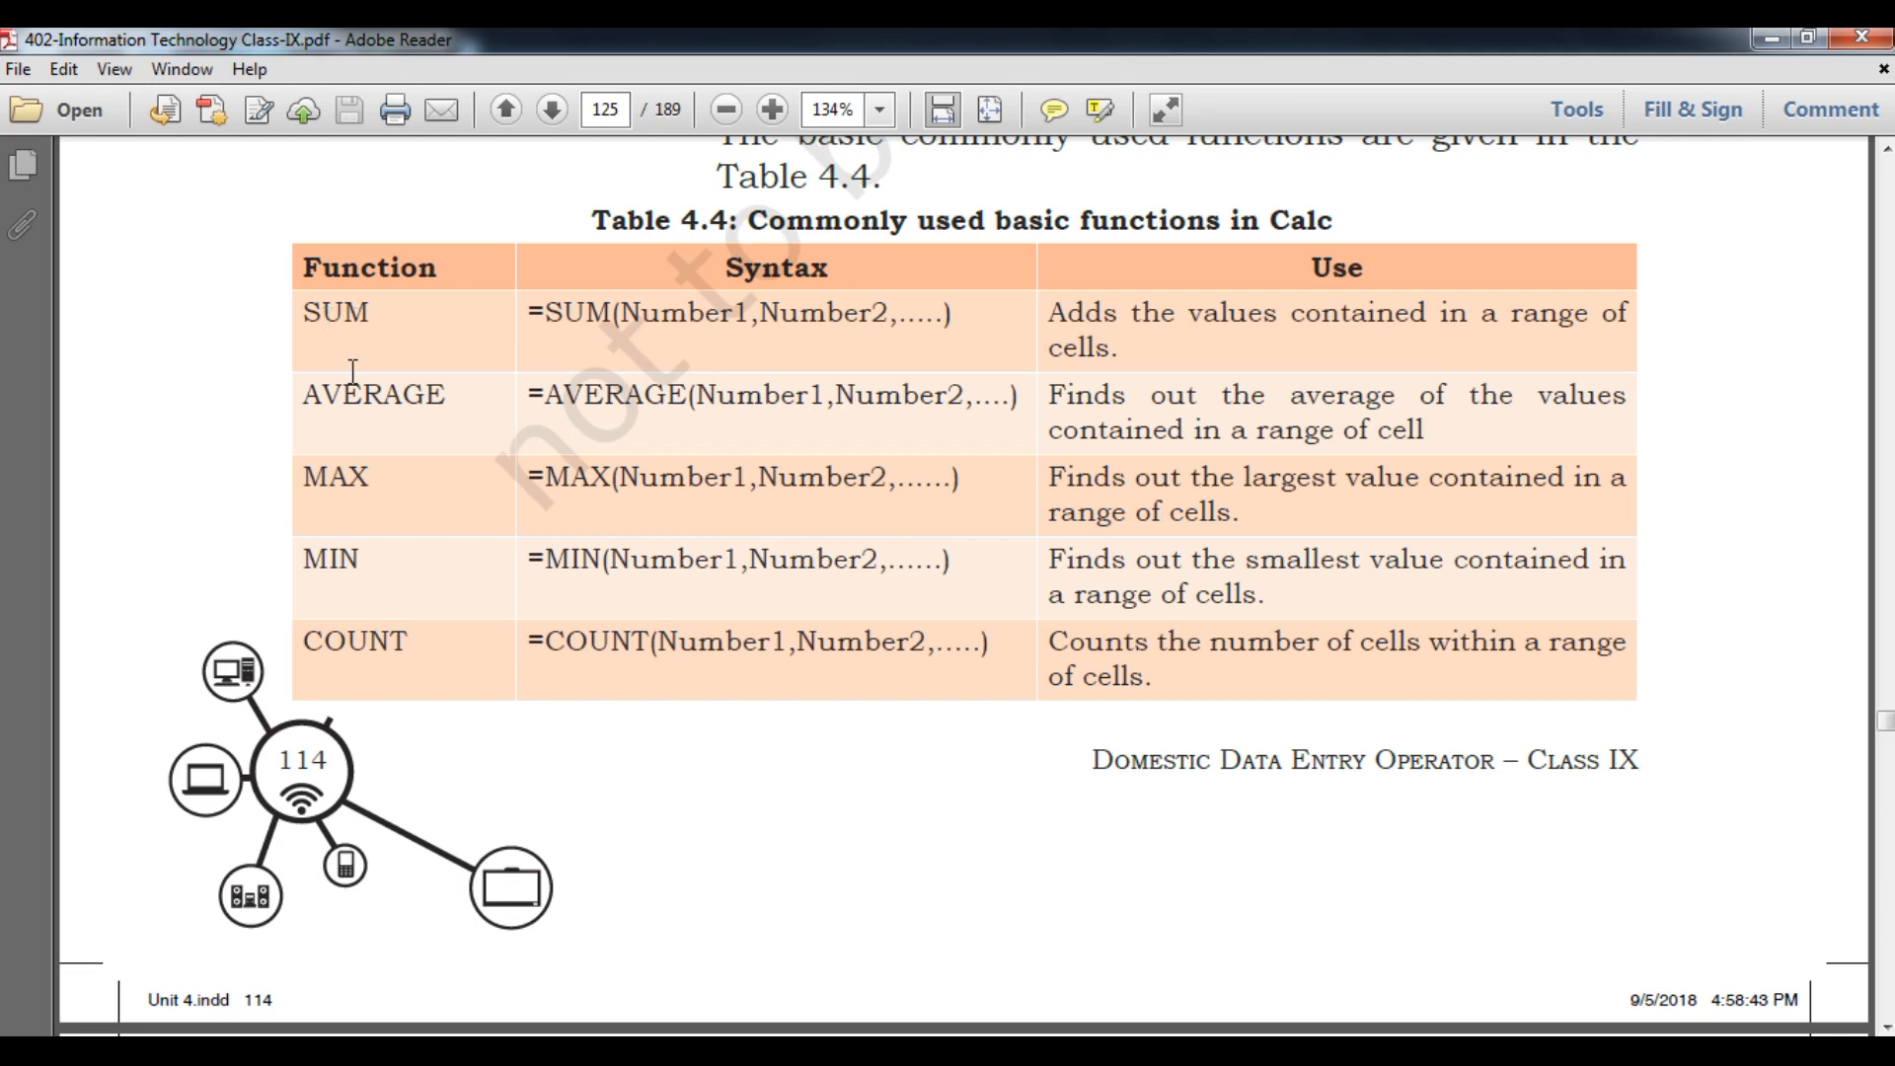
key("alt+Tab")
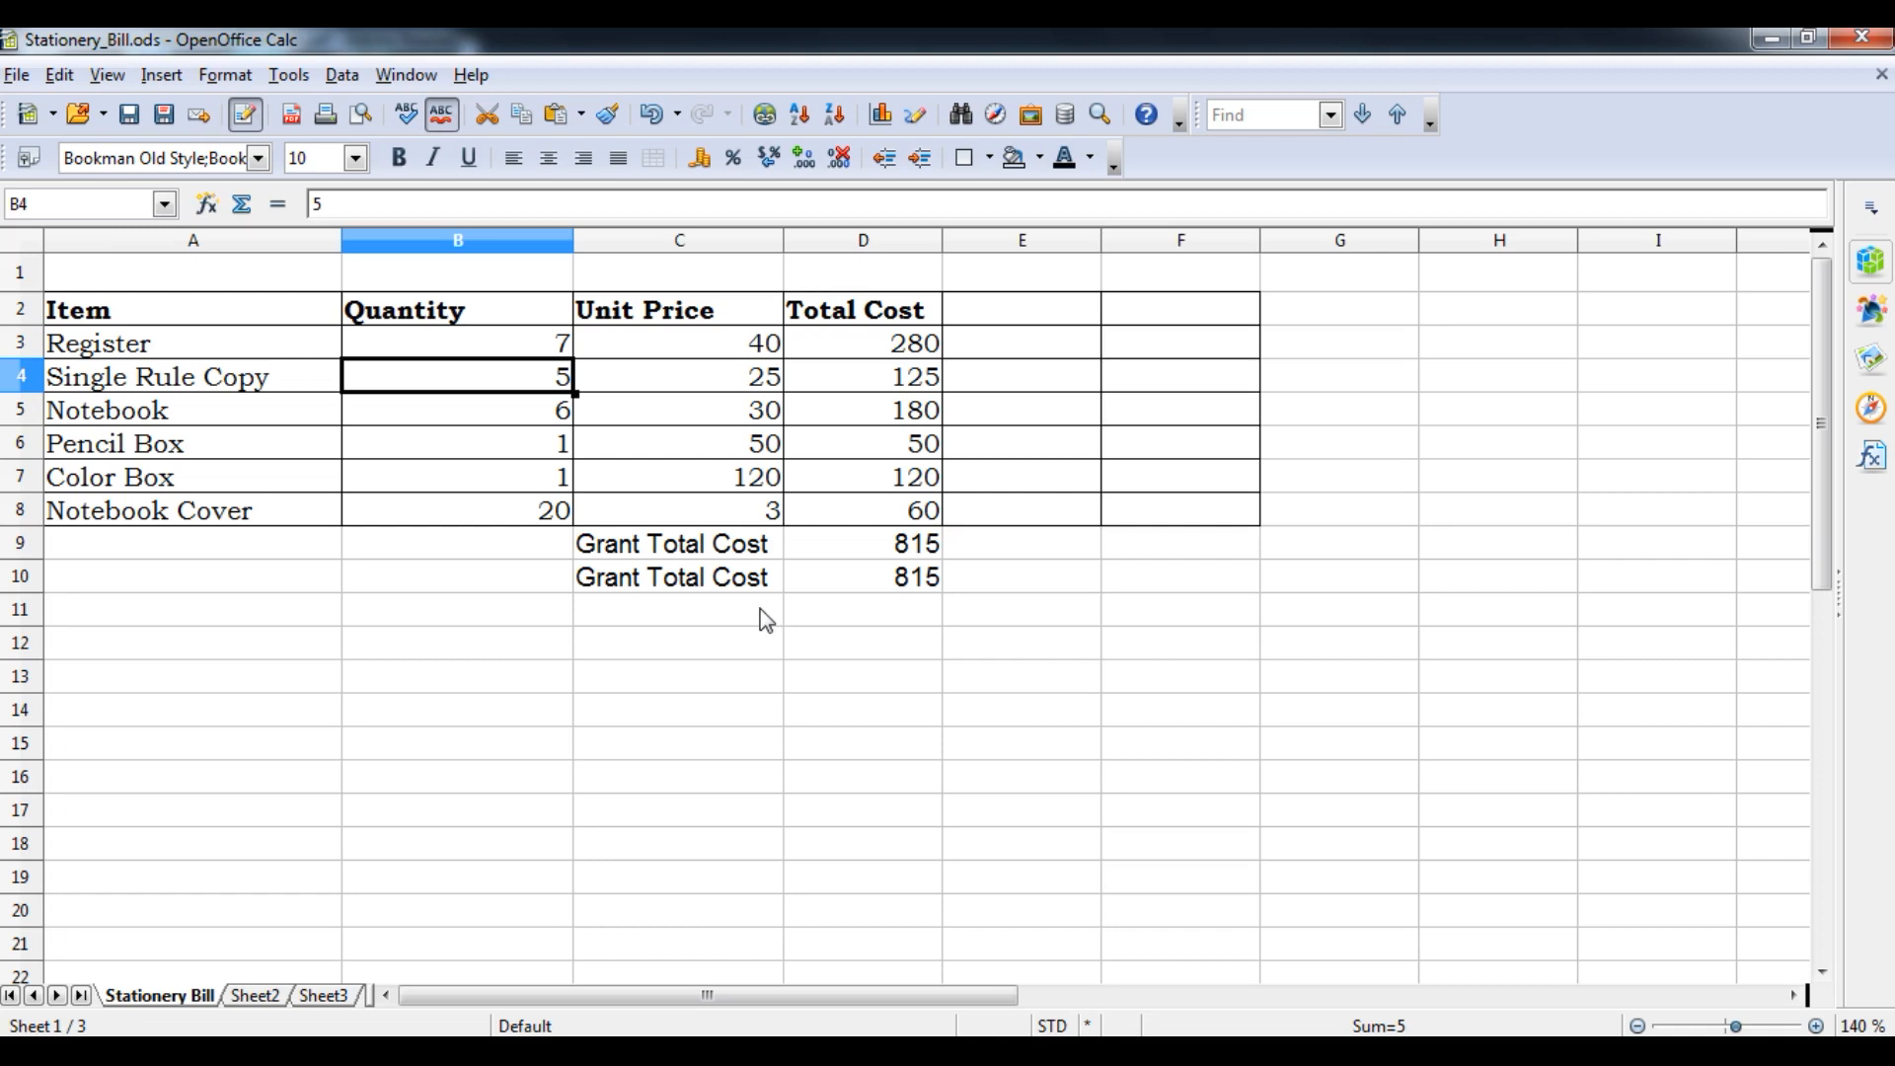
- Enter the labels sum, Max, Min and Avg in cells C12 to C15
left_click(701, 644)
type("sum")
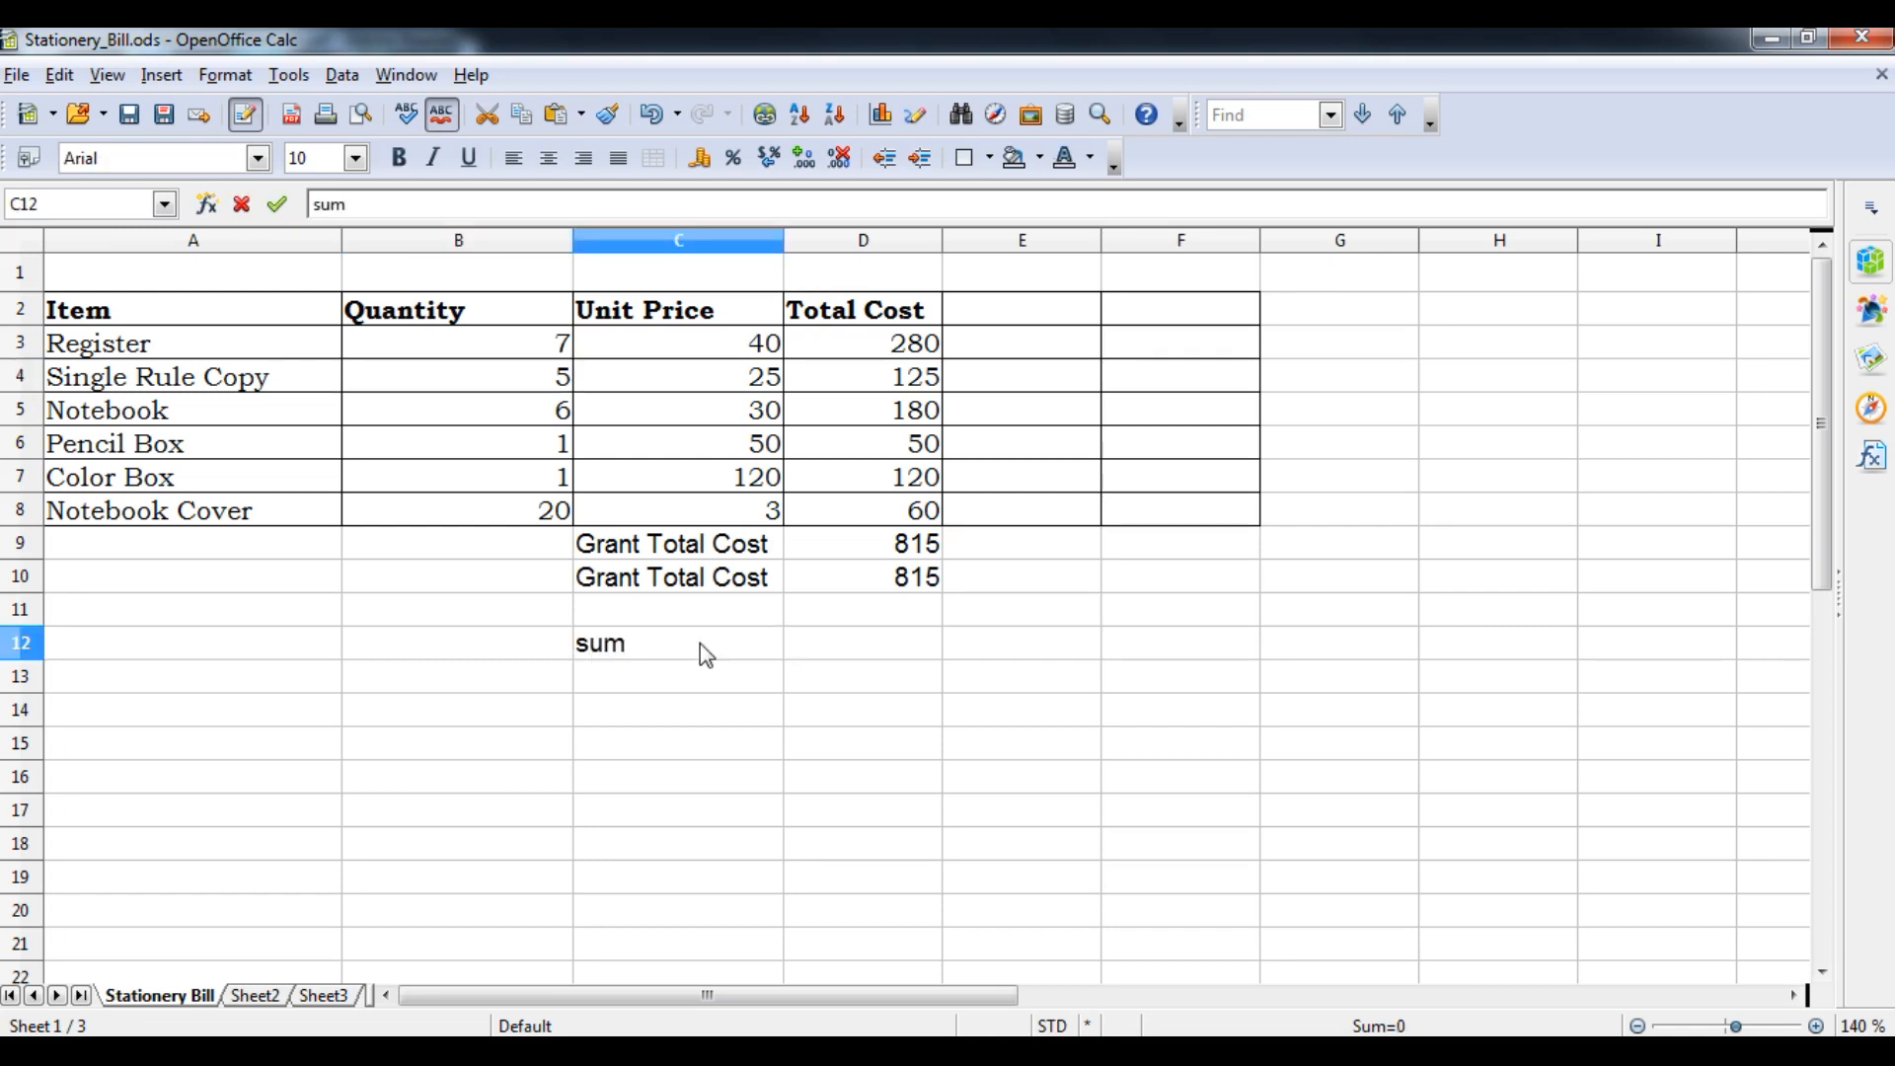
key("Return")
type("Ma")
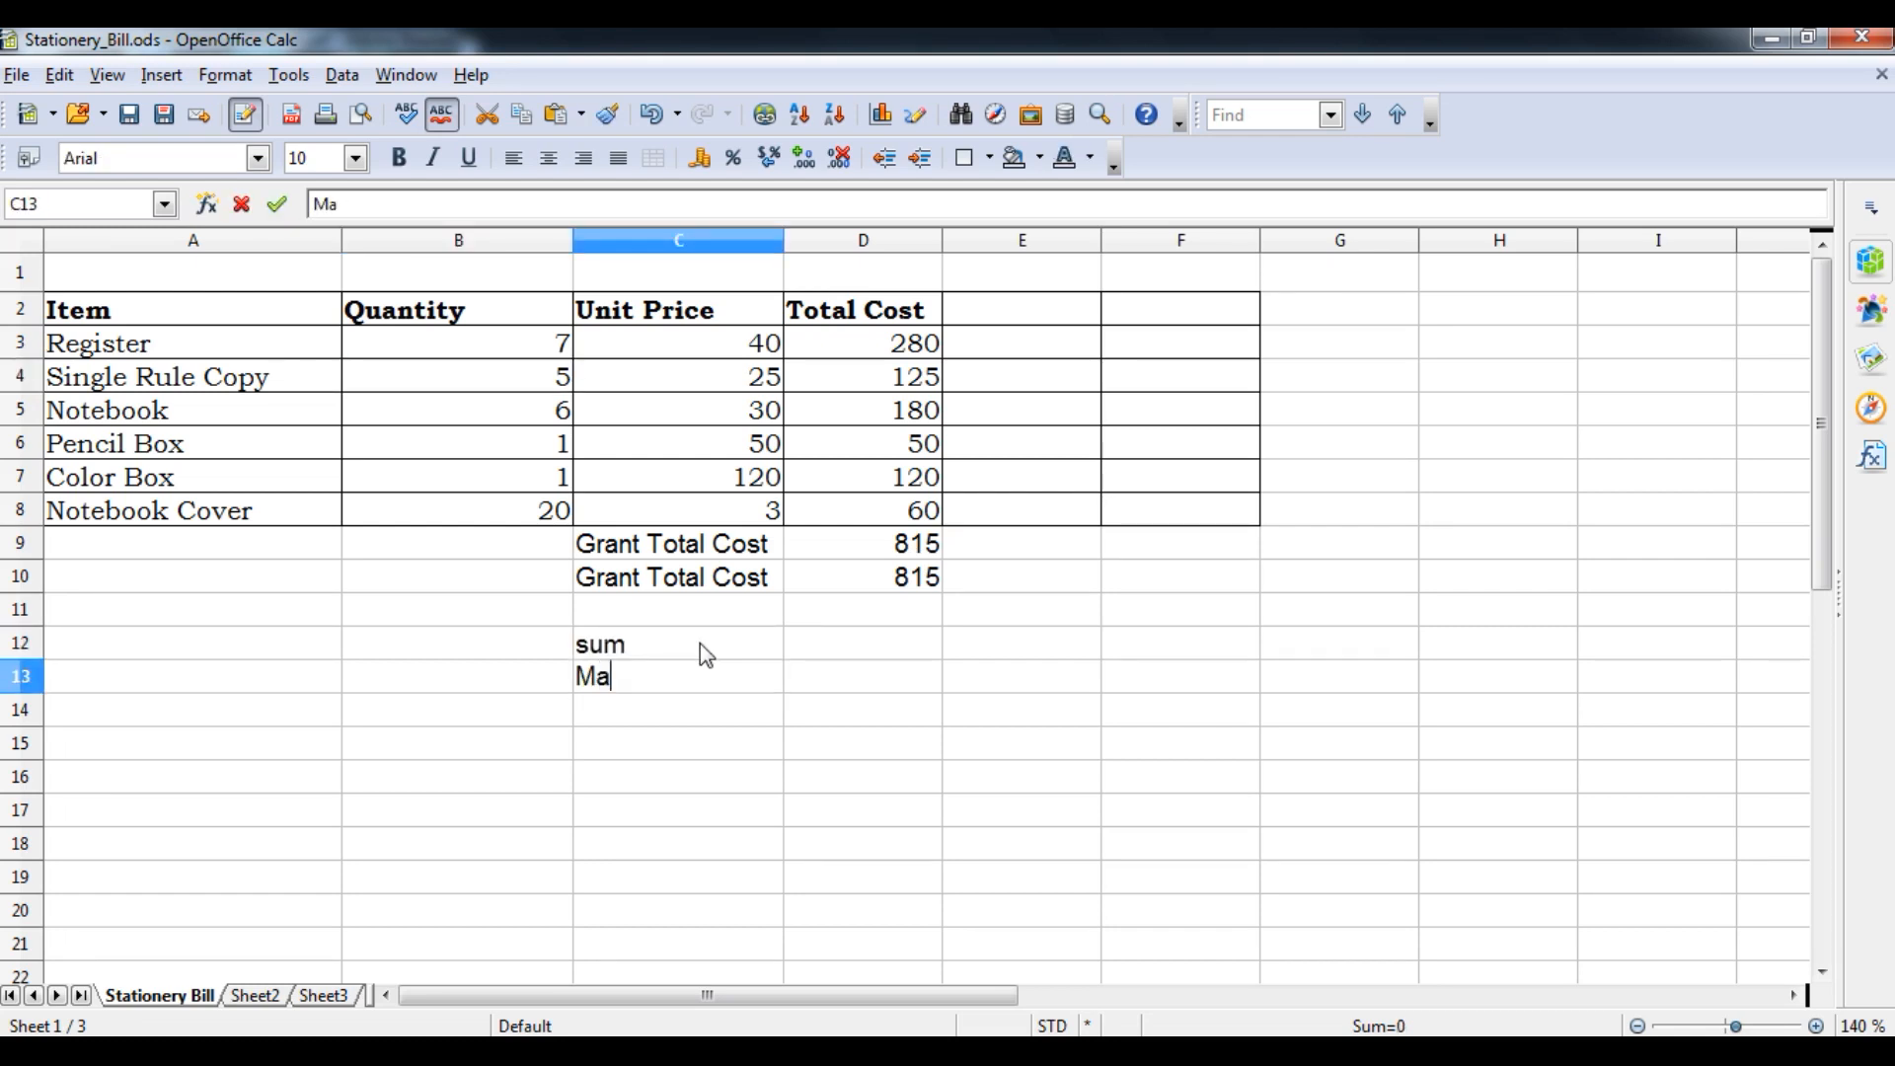
type("x")
key("Return")
type("Min")
key("Return")
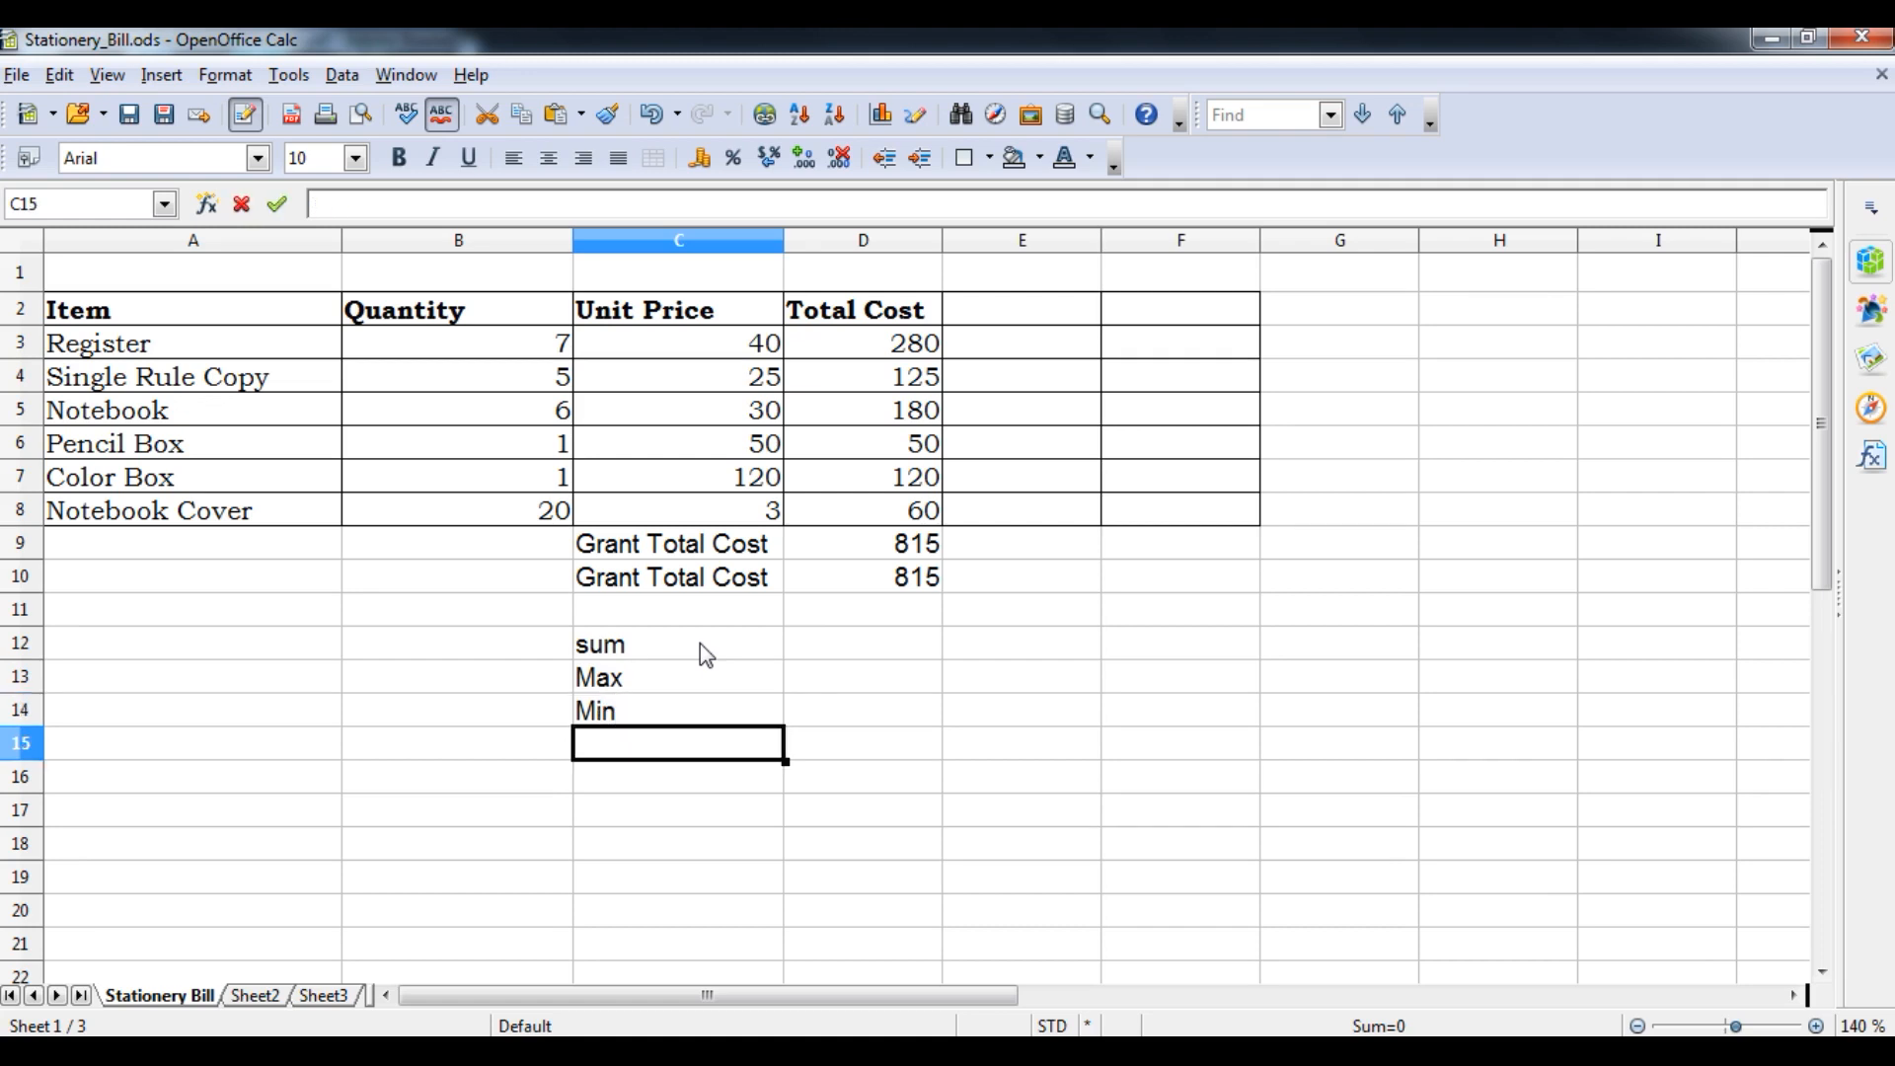
type("Av")
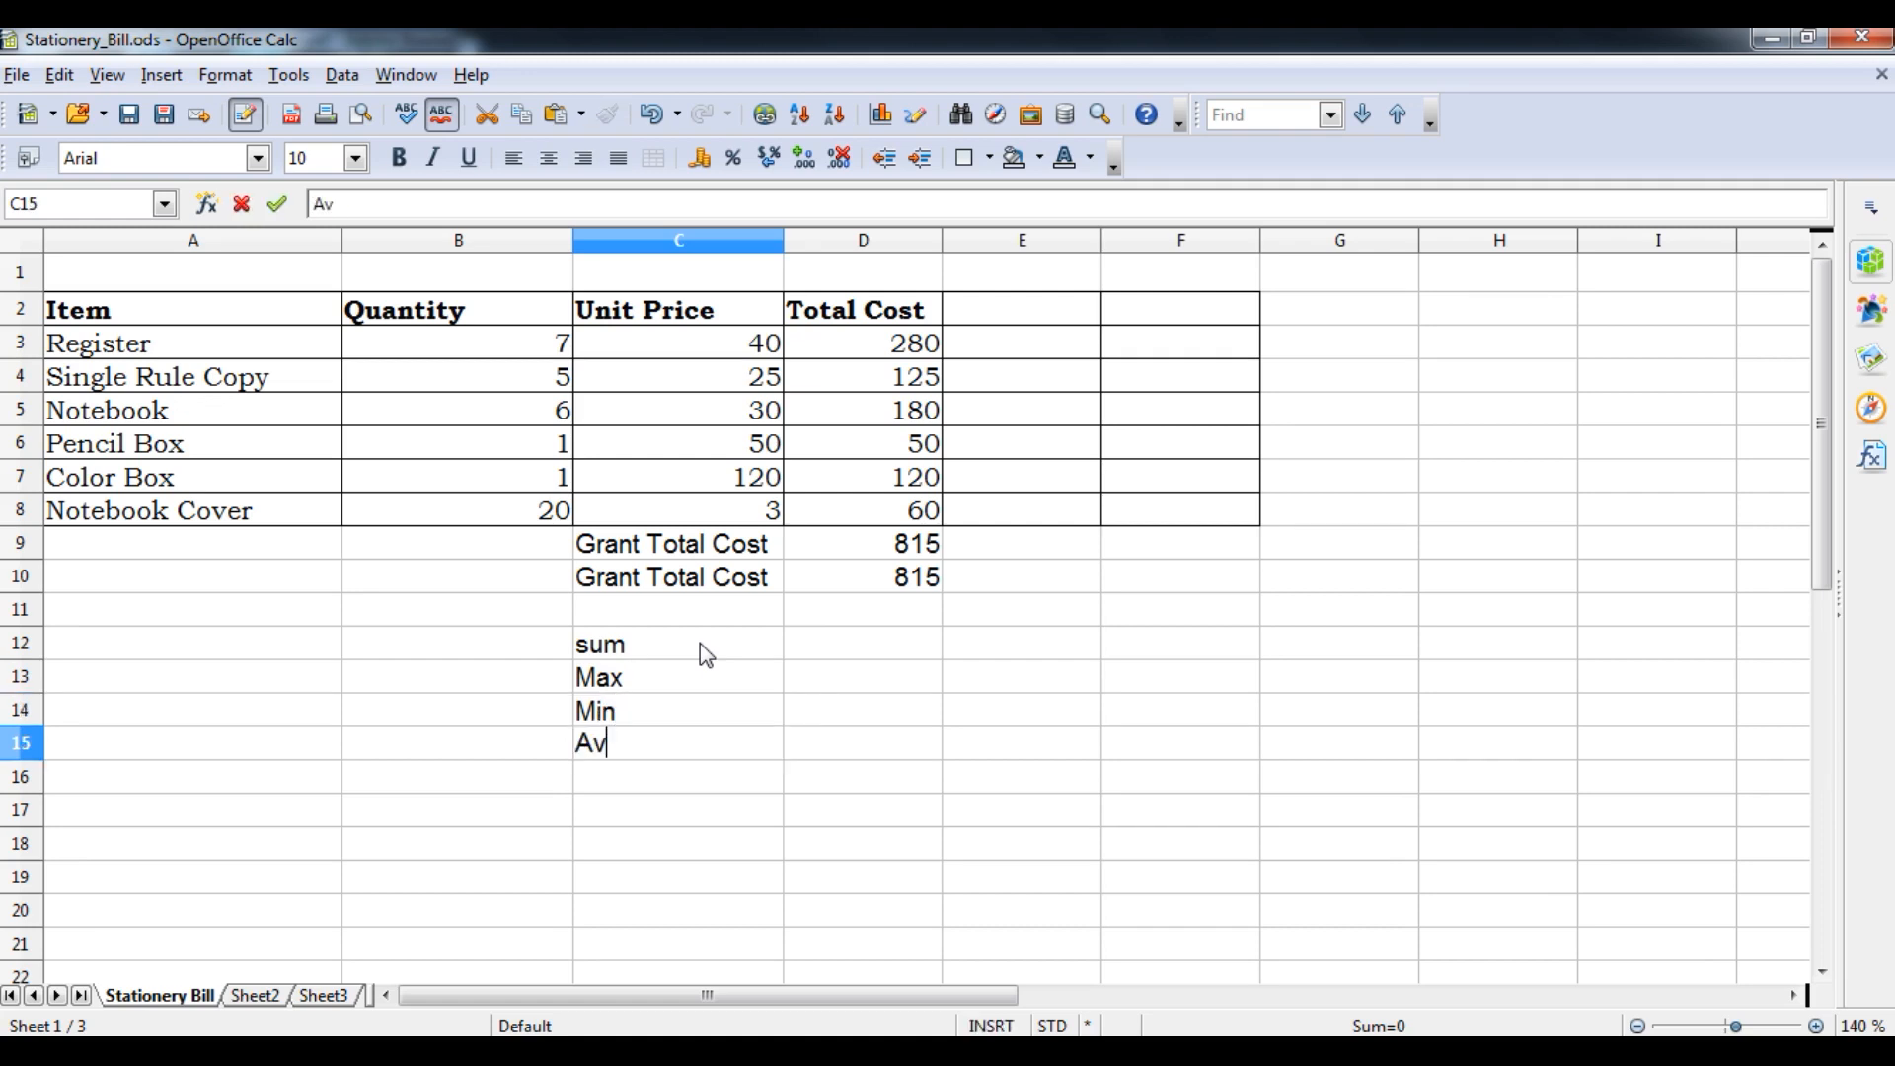
type("g")
- Try to add the first two quantities in cell D12 with the formula =sum(B3,B4)
key("Up")
key("Up")
key("Up")
key("Right")
type("=sum(")
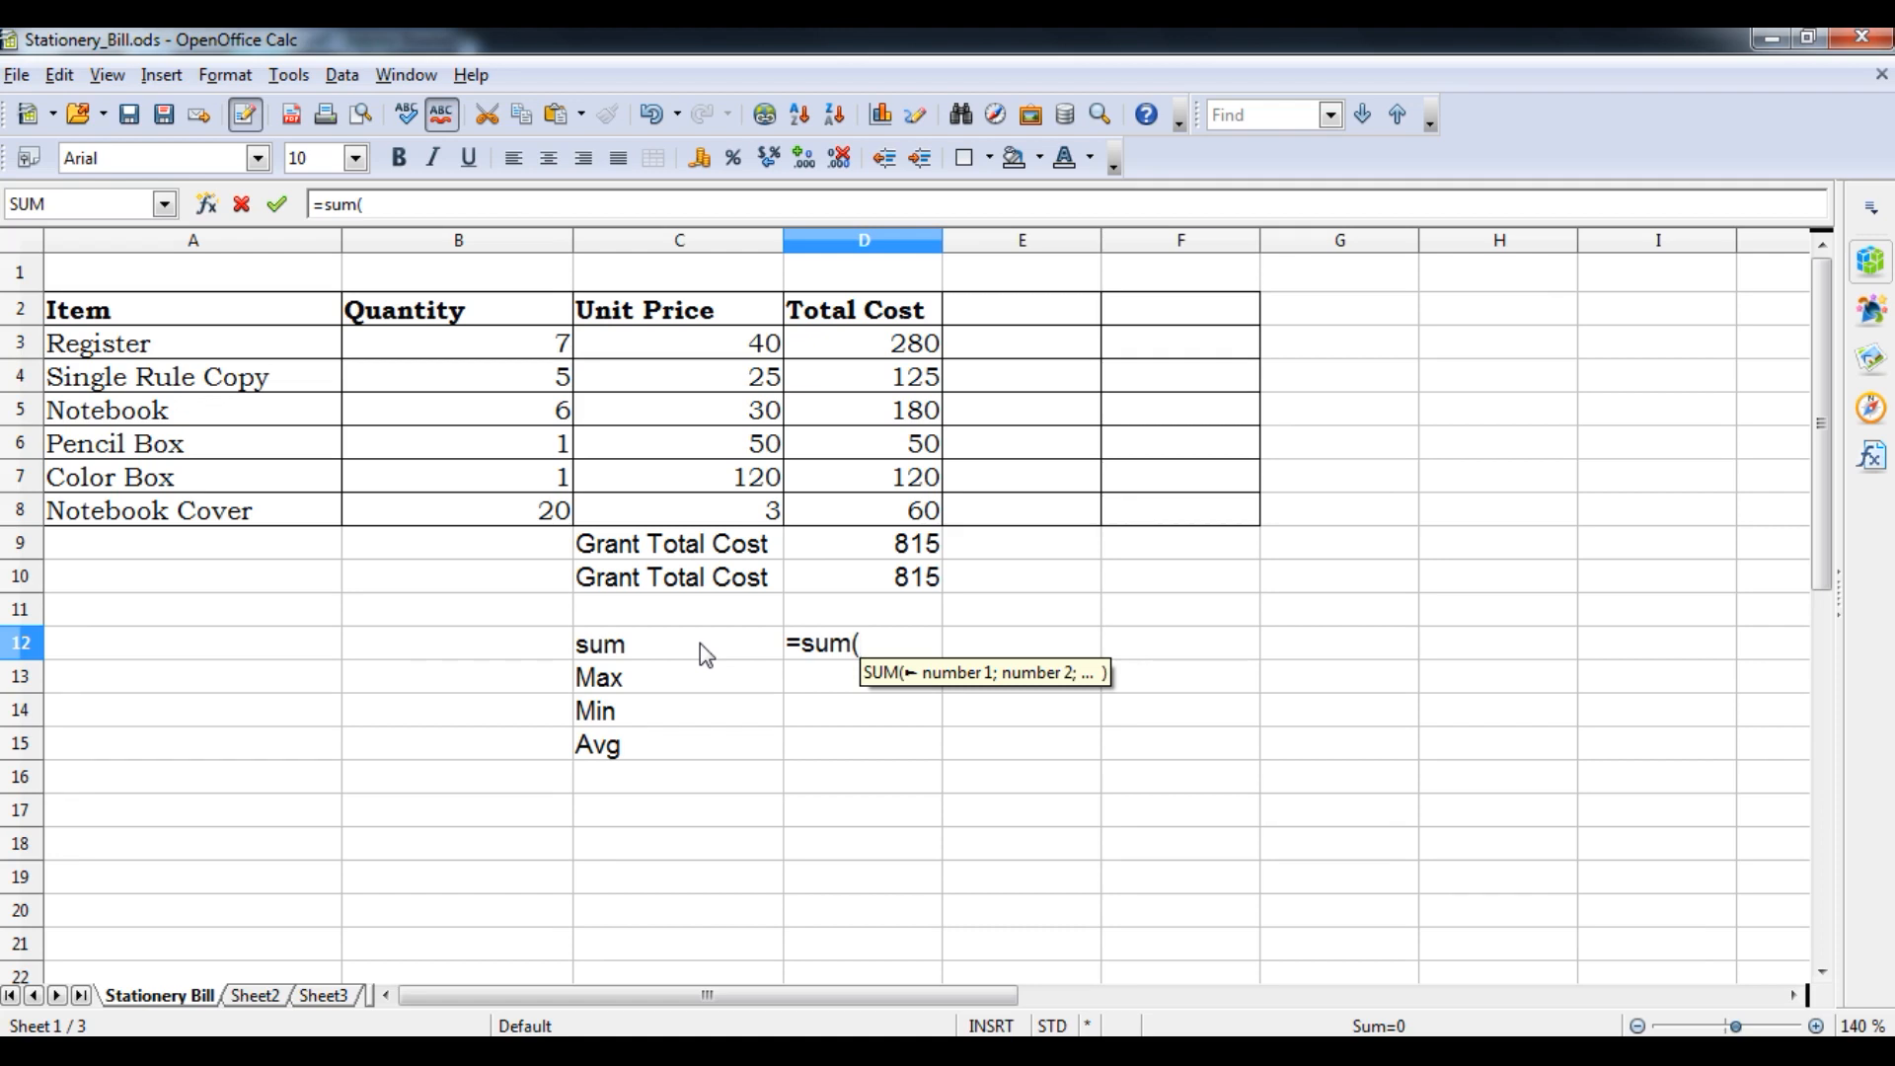
type("B3,B4)")
key("Return")
key("Up")
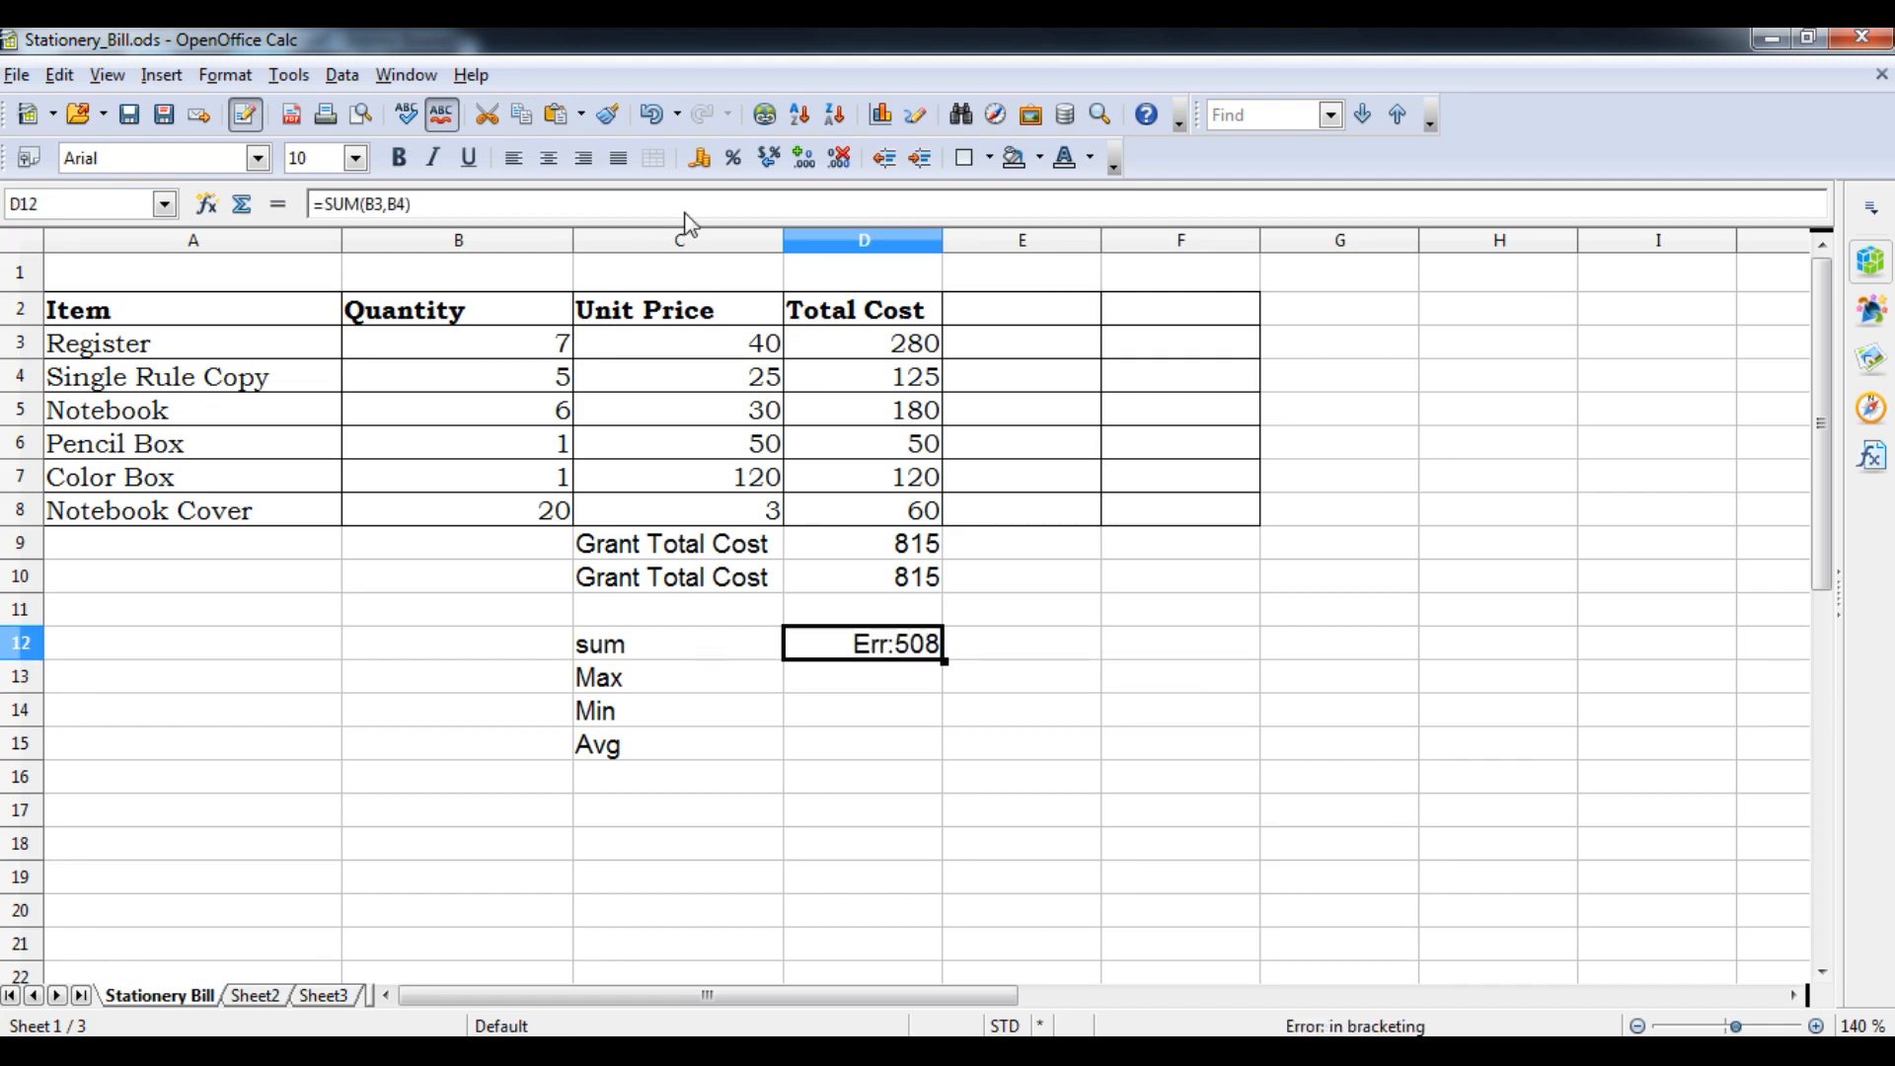
- Replace the comma in the D12 formula with a semicolon so it reads =SUM(B3;B4)
left_click(390, 205)
key("BackSpace")
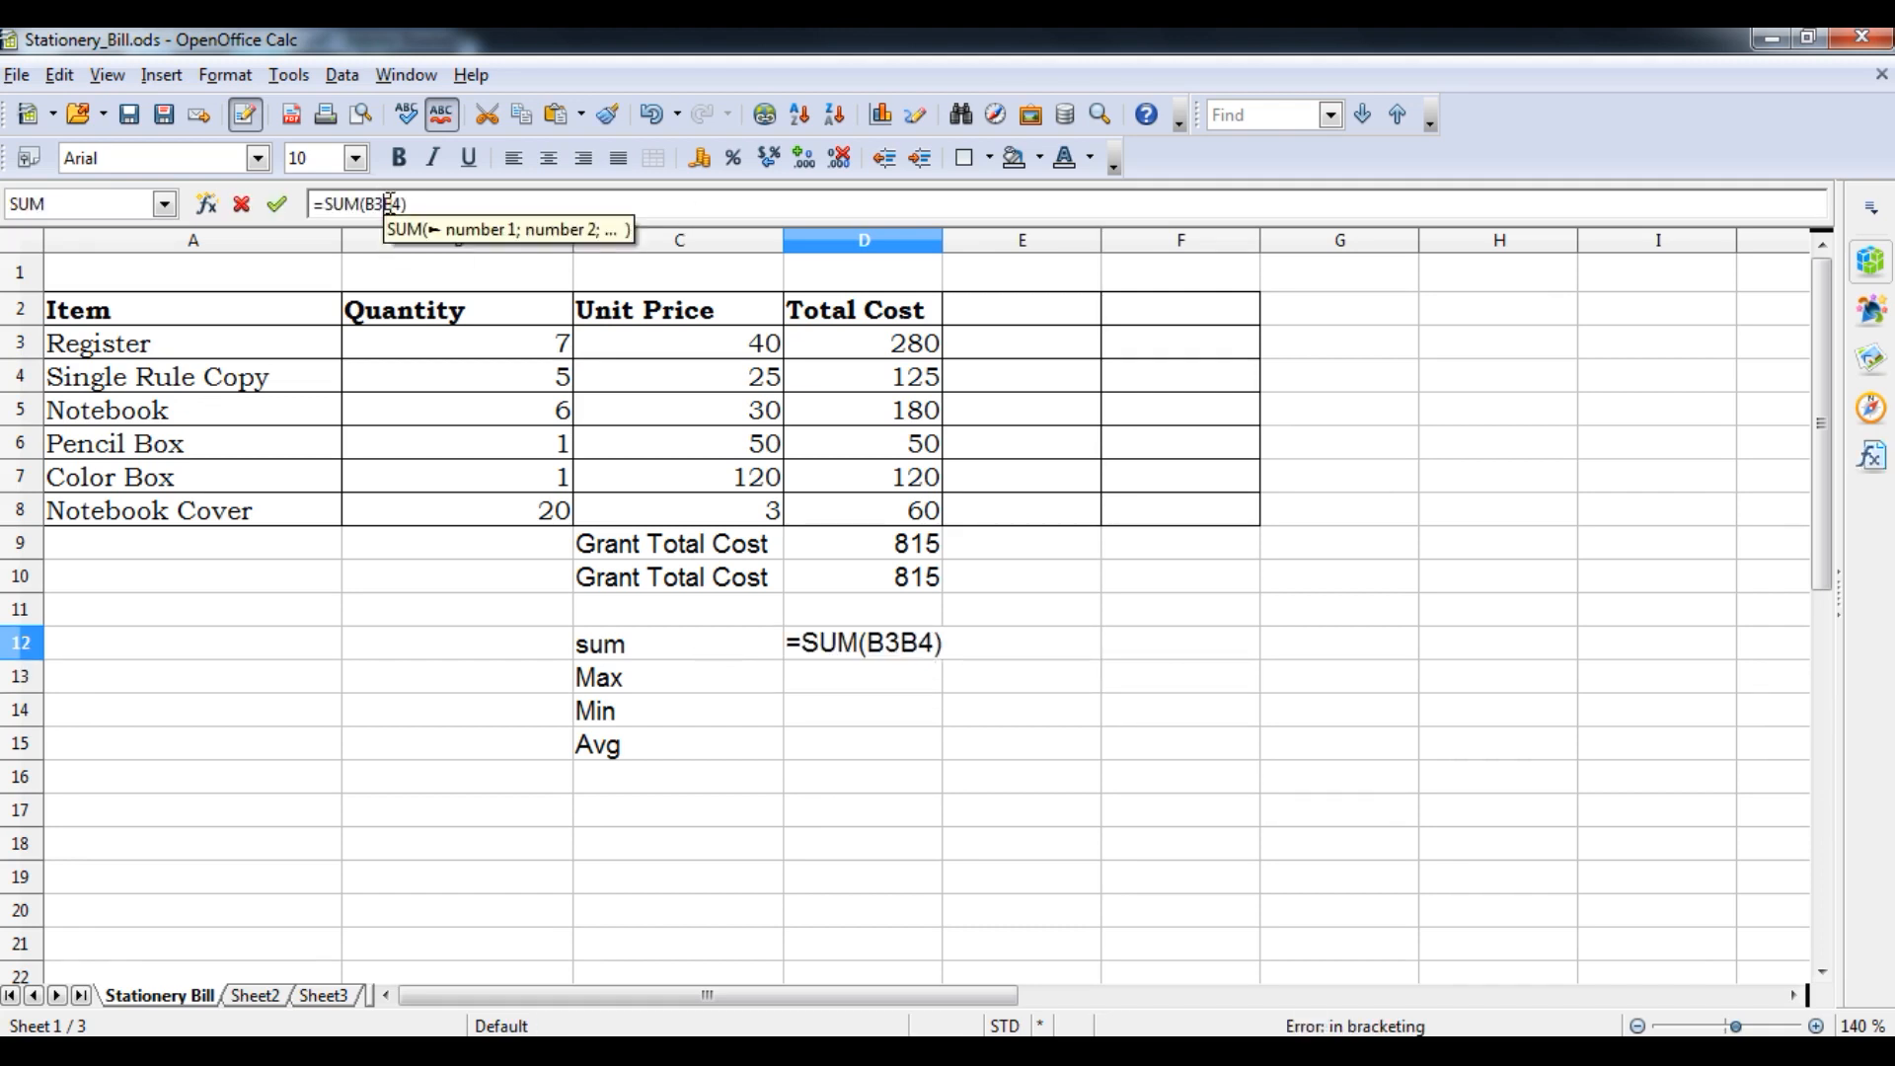
type(":")
key("Return")
key("Up")
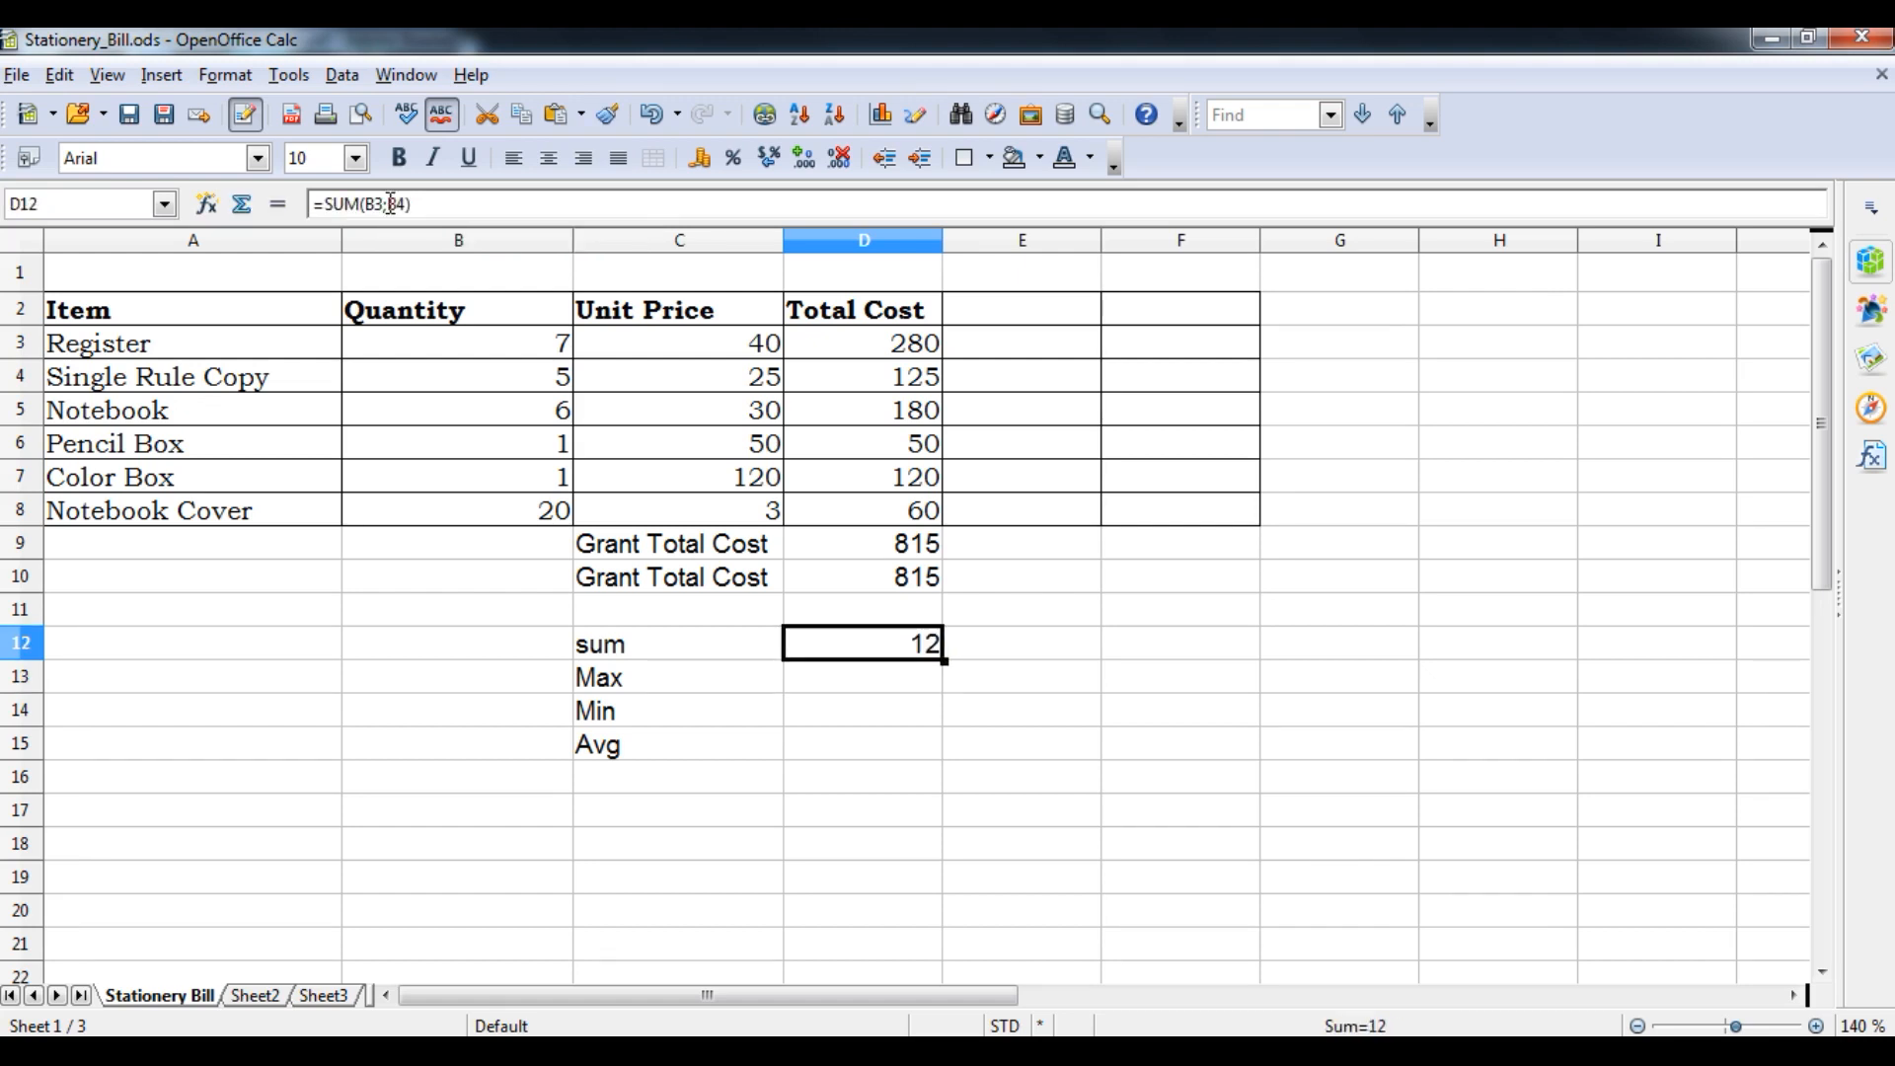
- Clear cell D12 and enter the formula =sum(b3;b4) again
key("BackSpace")
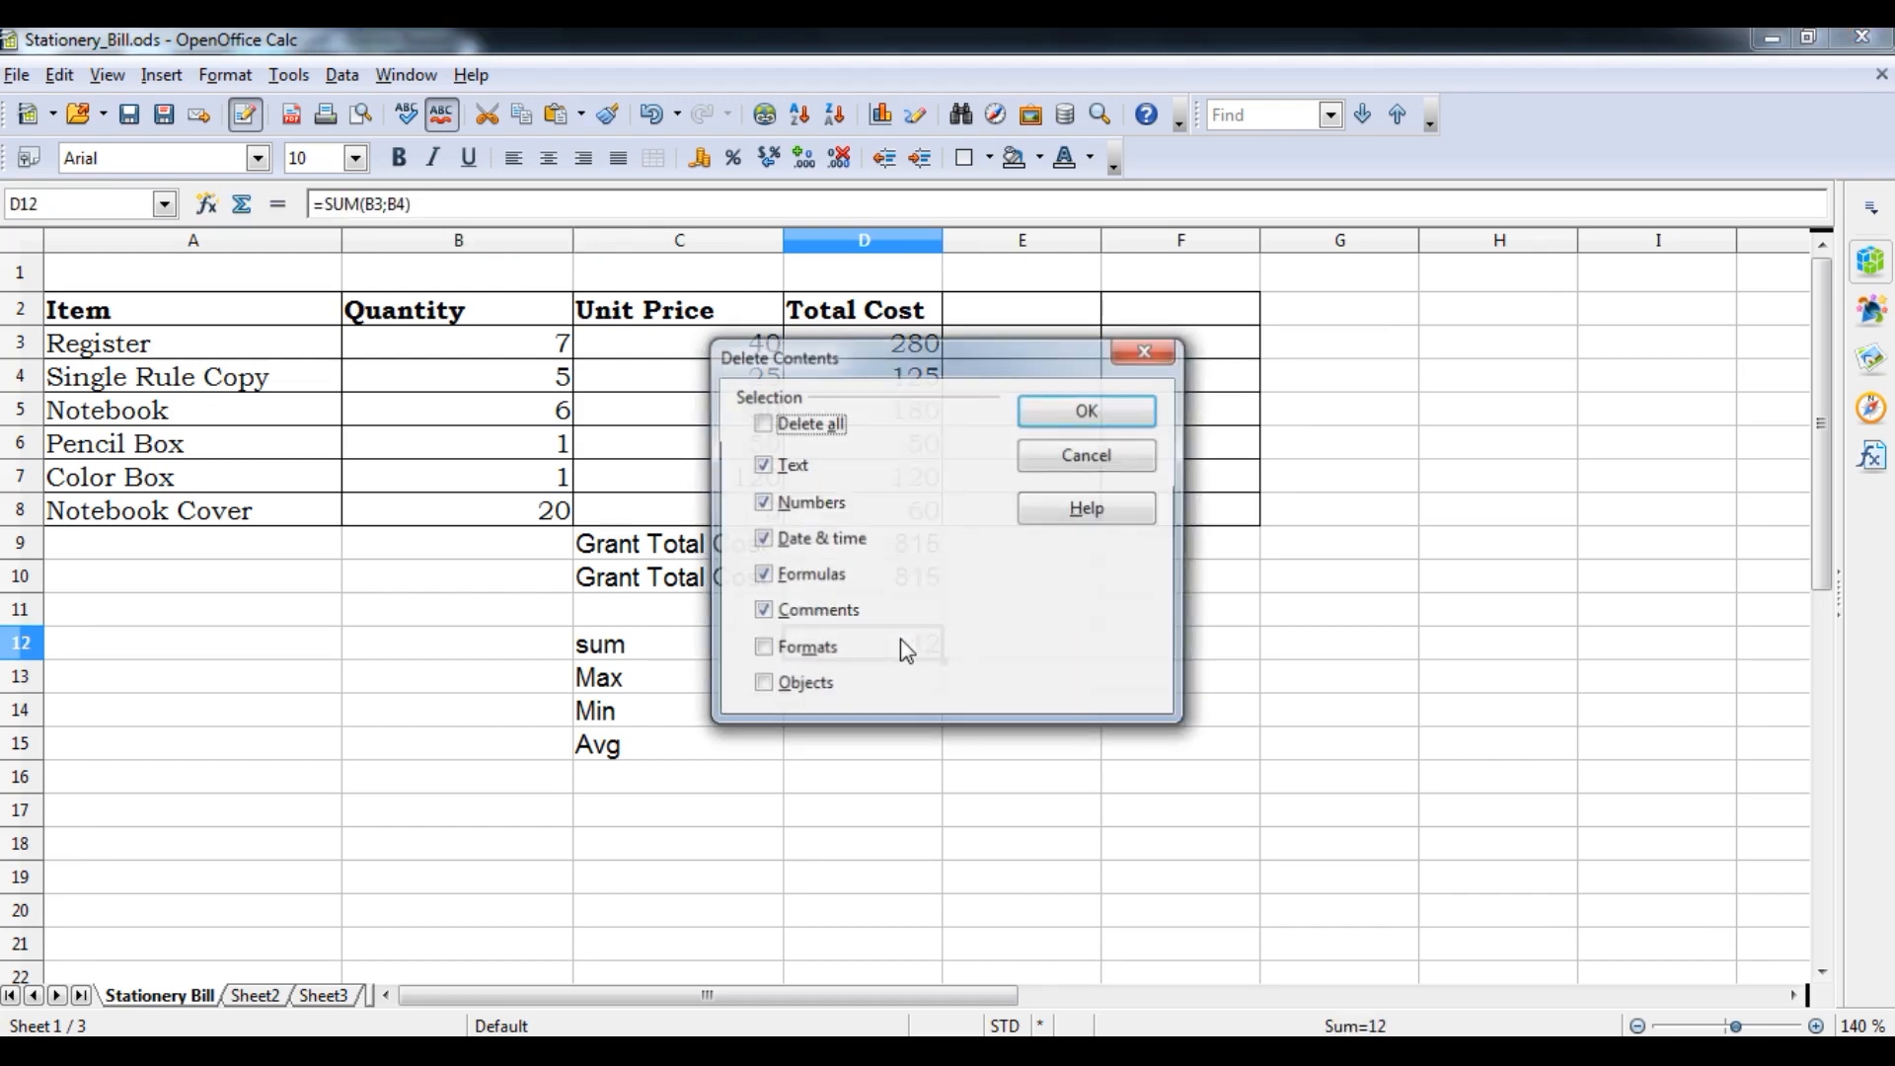
key("Return")
type("=sum(")
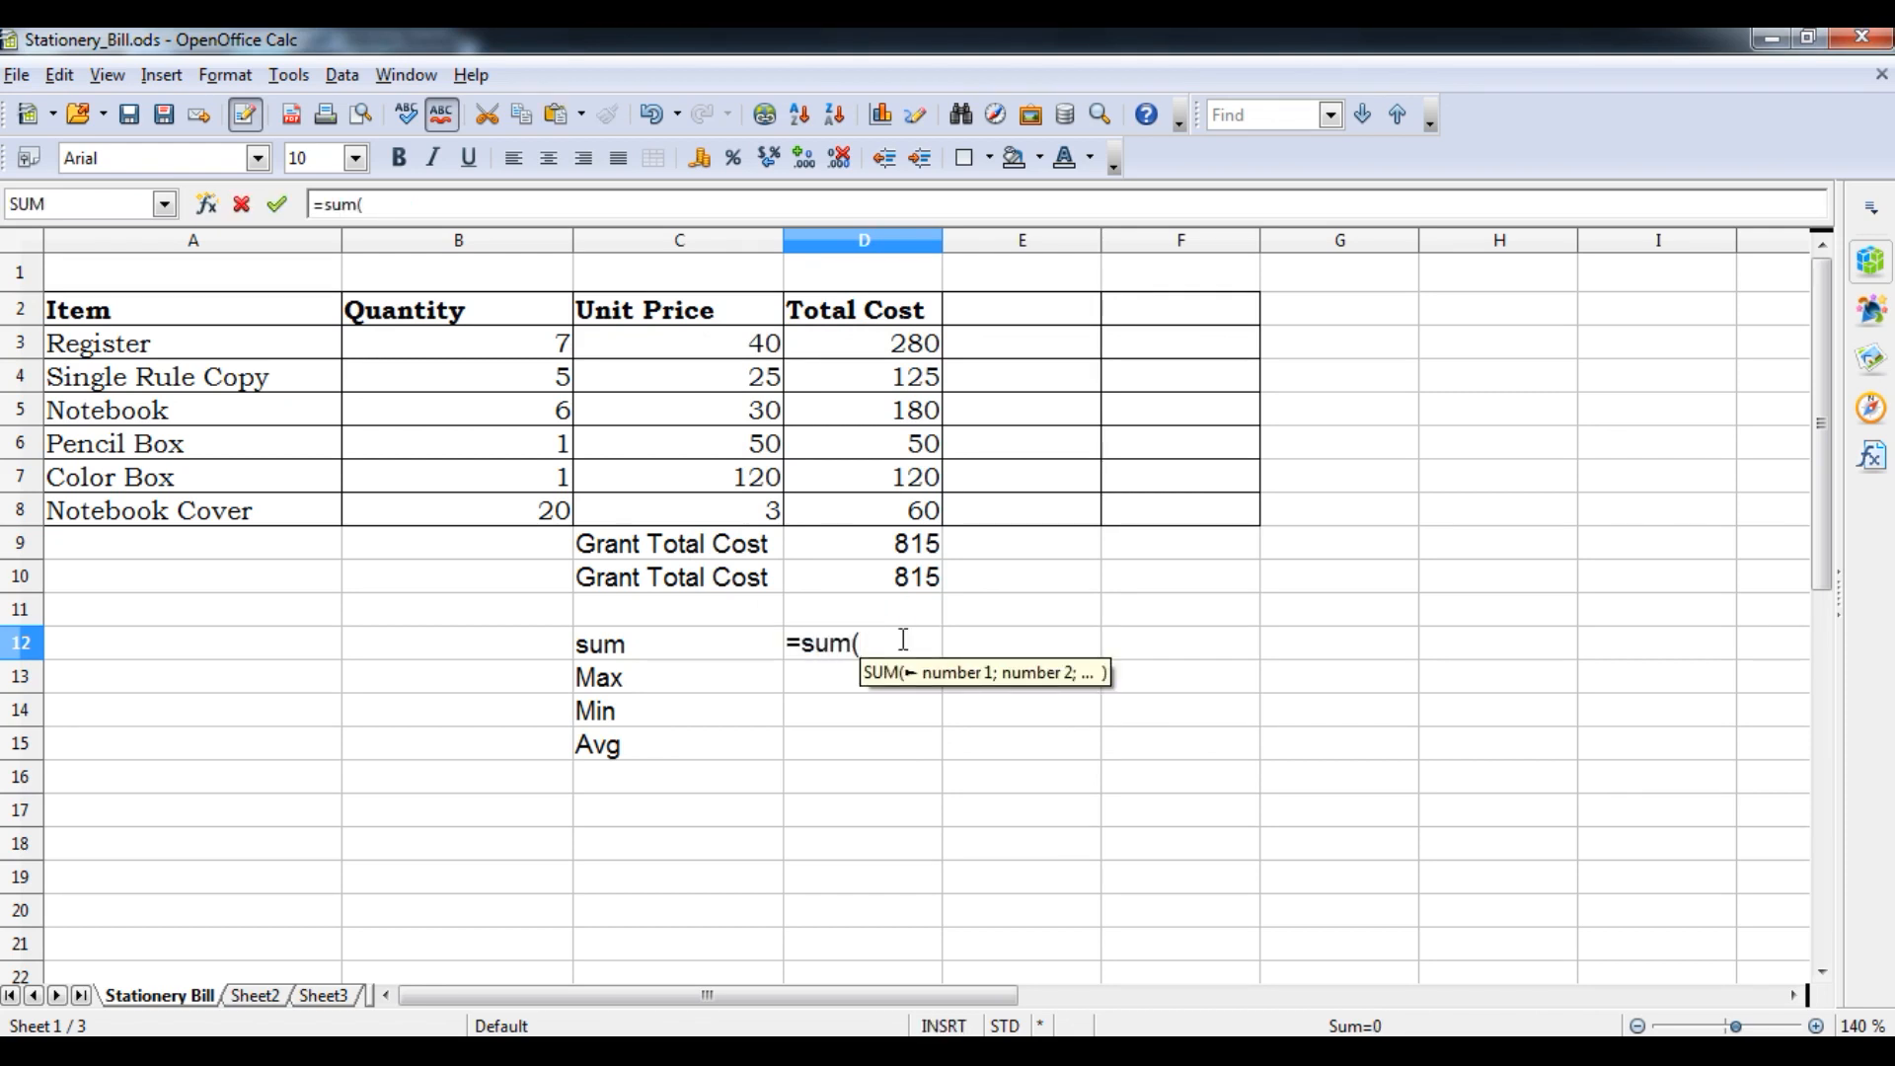
type("b3;")
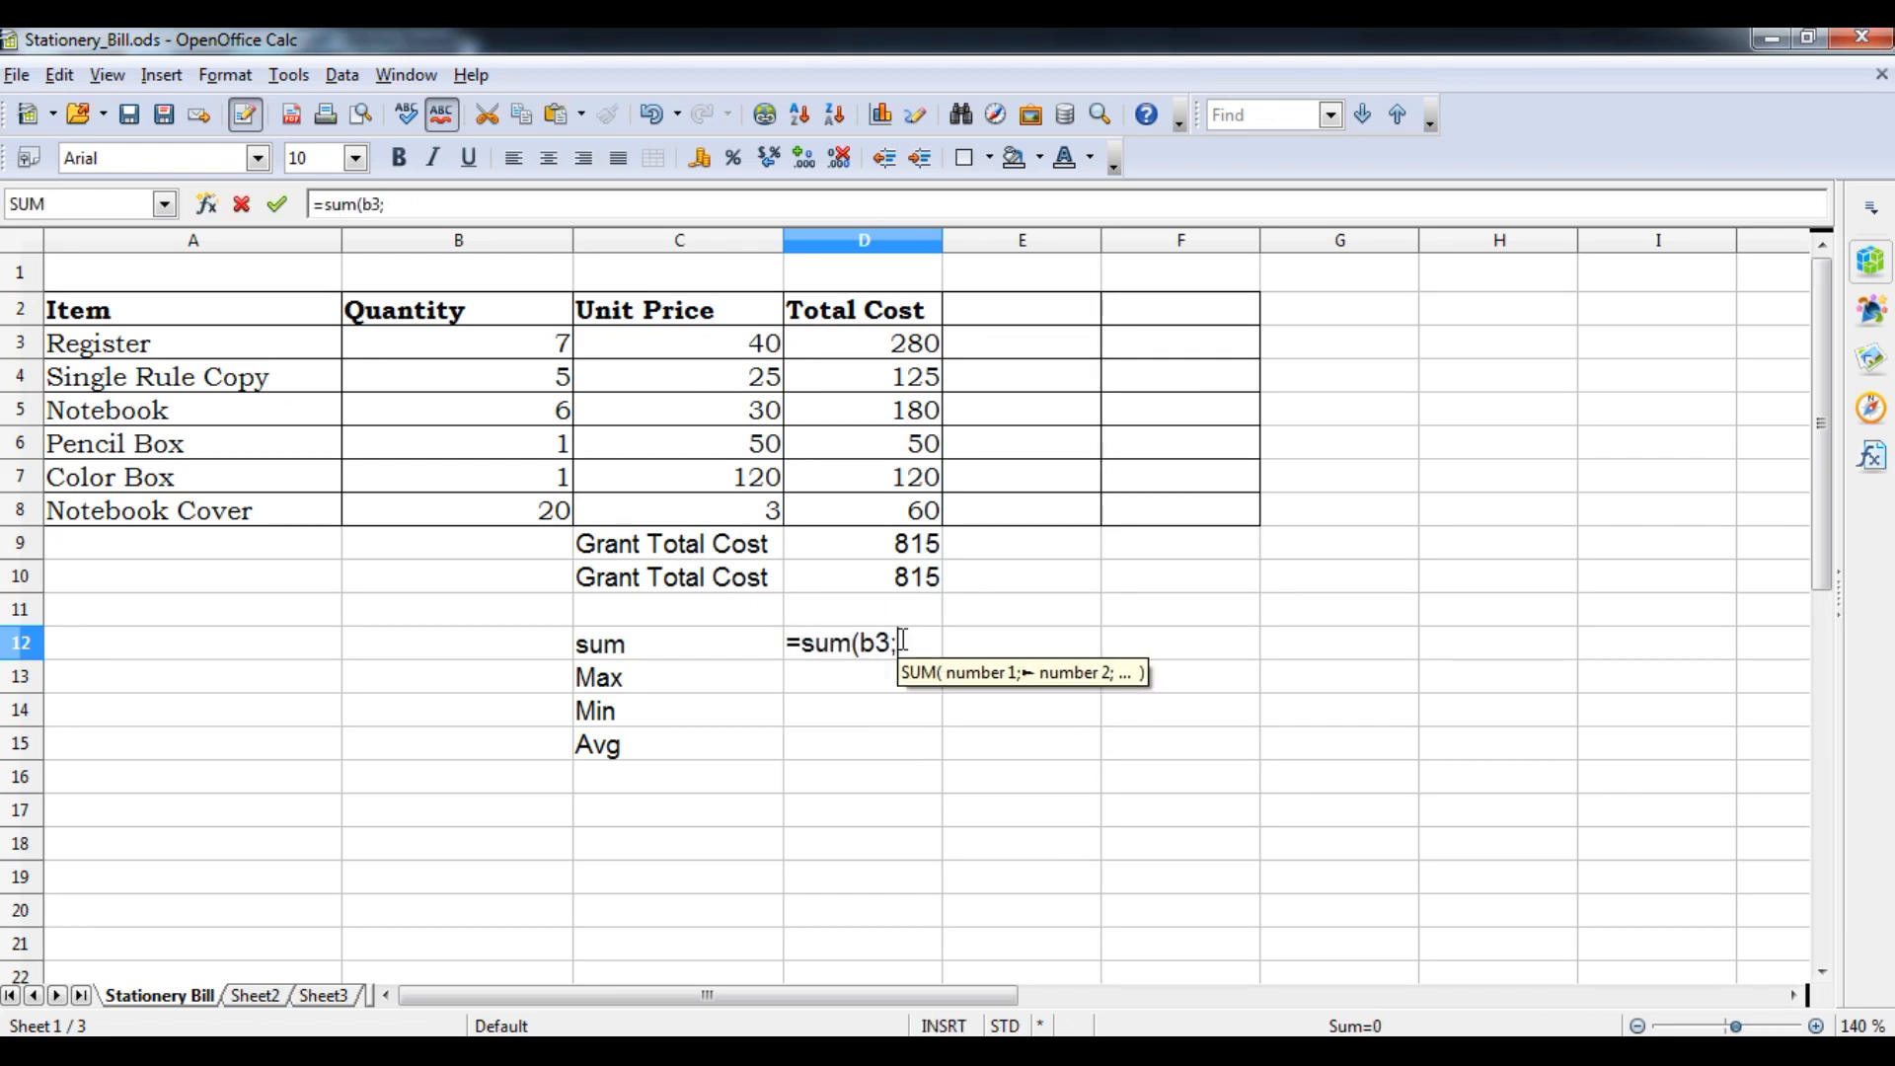
type("b4)")
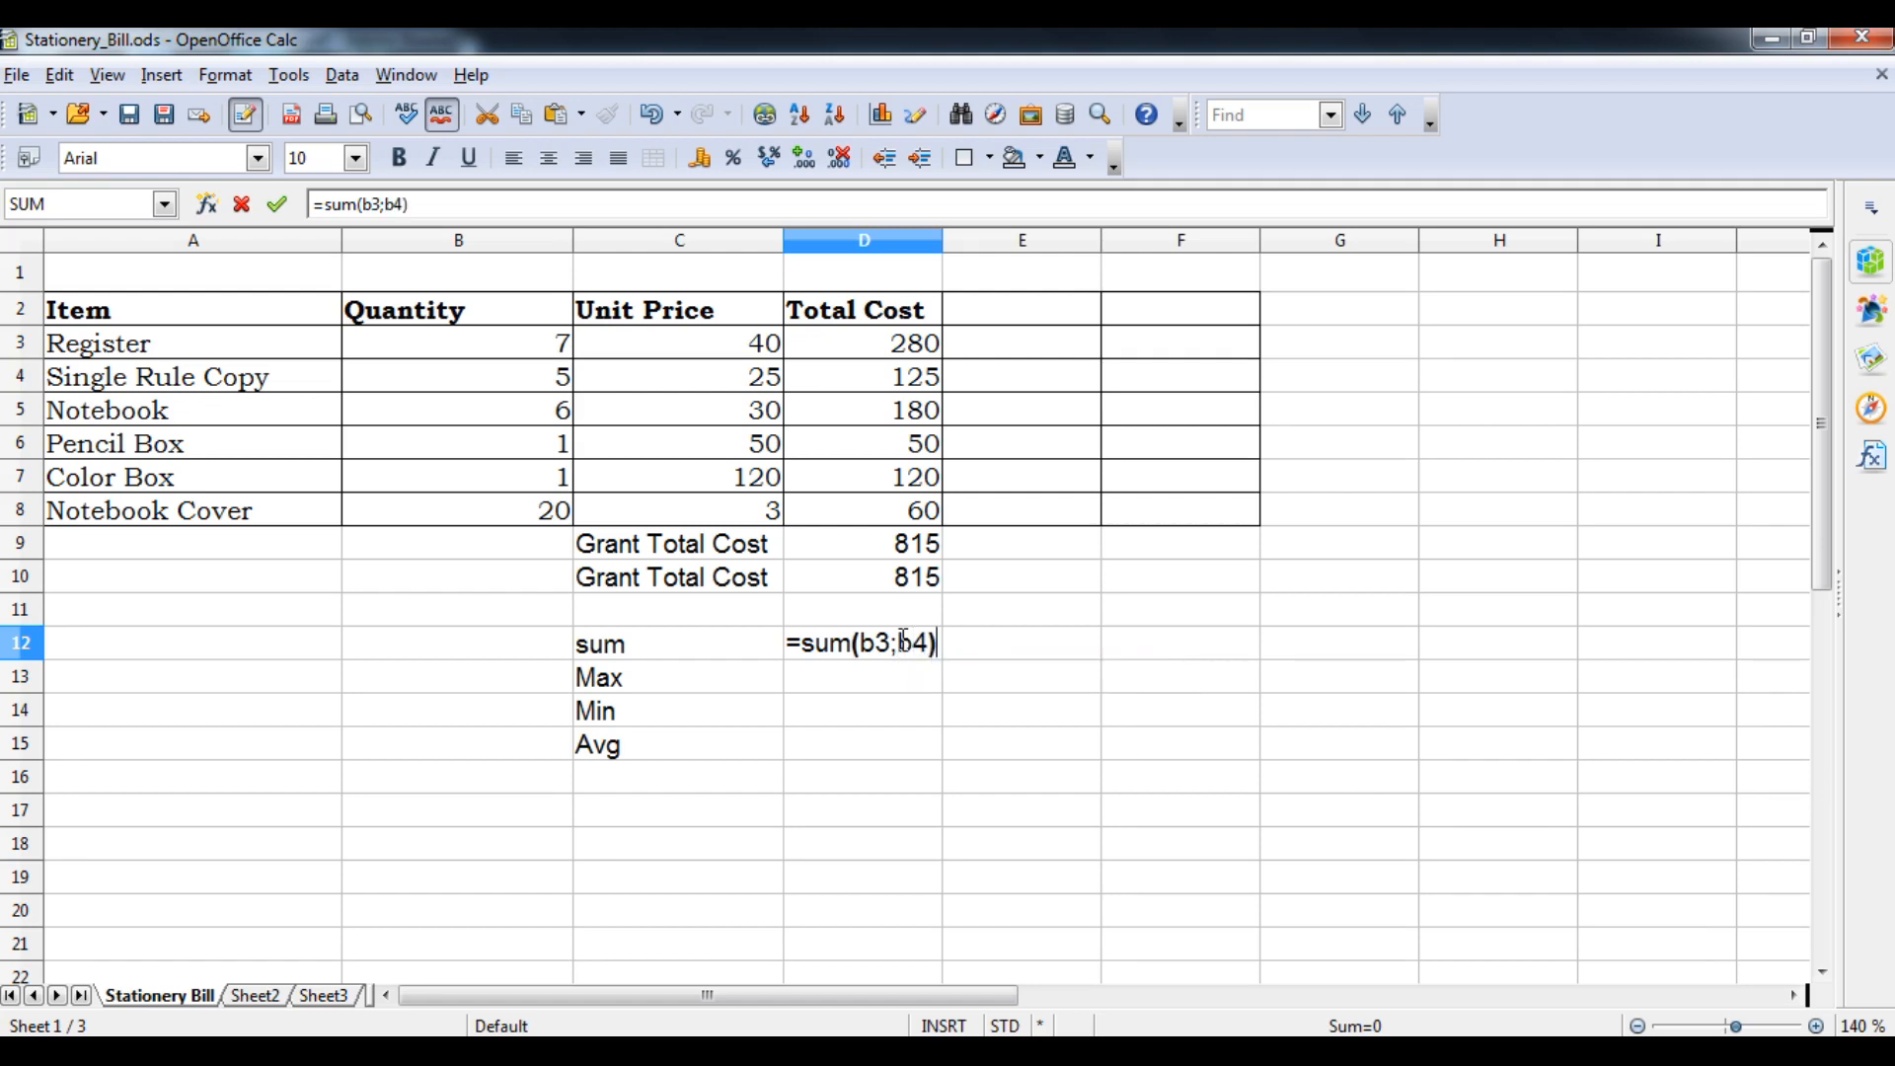
key("Return")
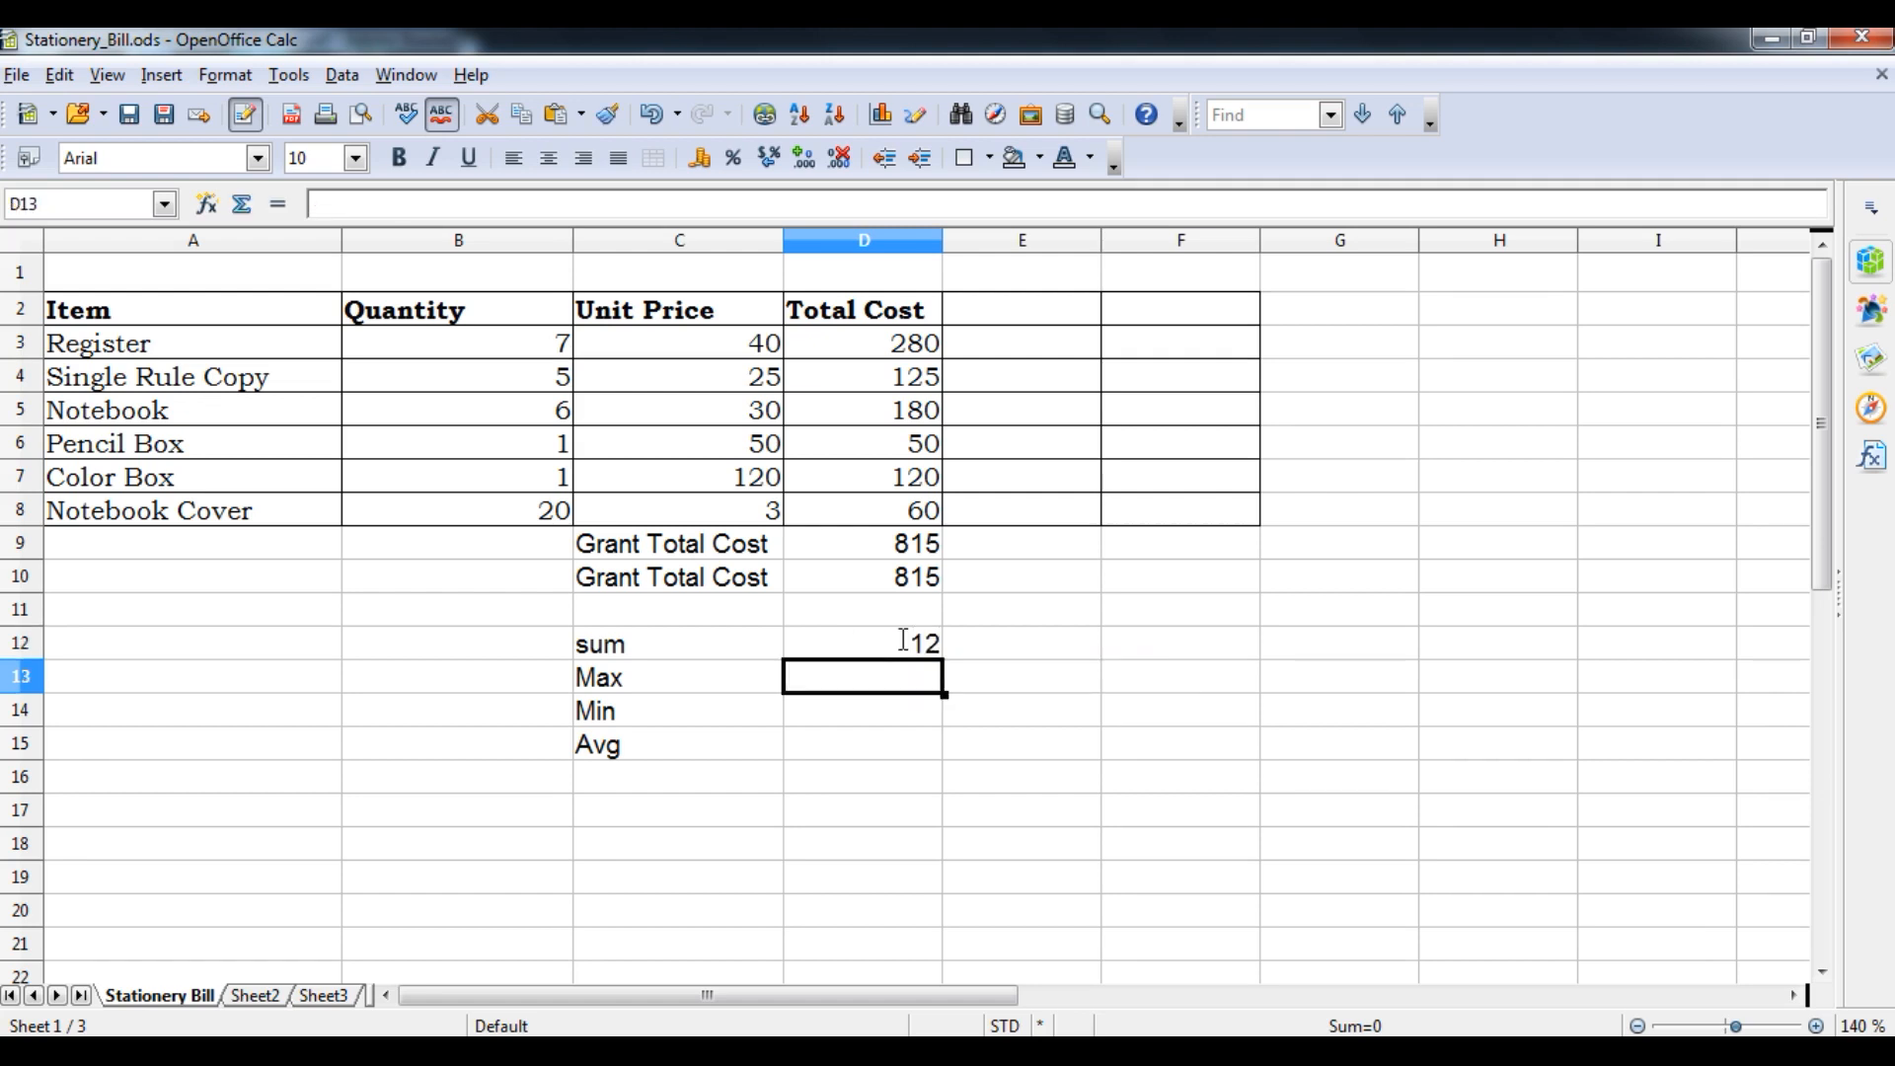
- Delete the SUM formula from cell D12
left_click(903, 639)
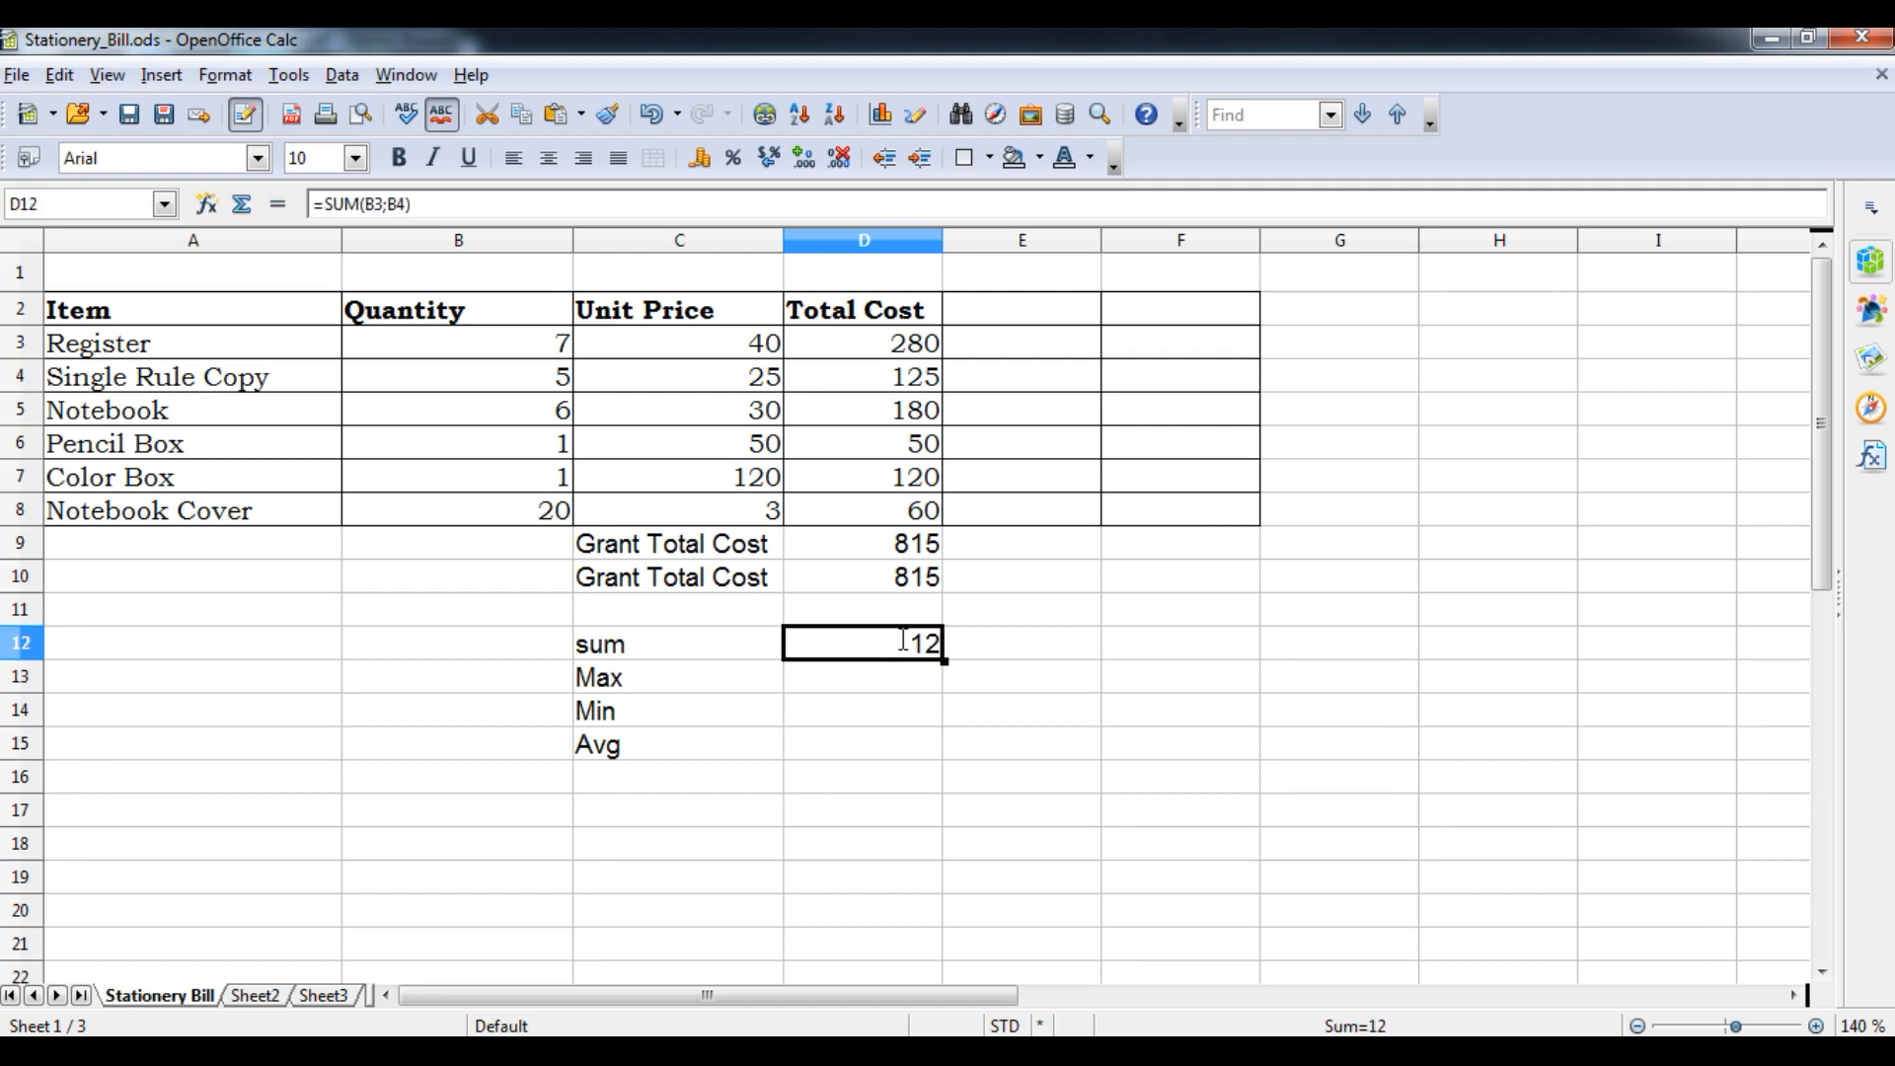
key("Delete")
key("Return")
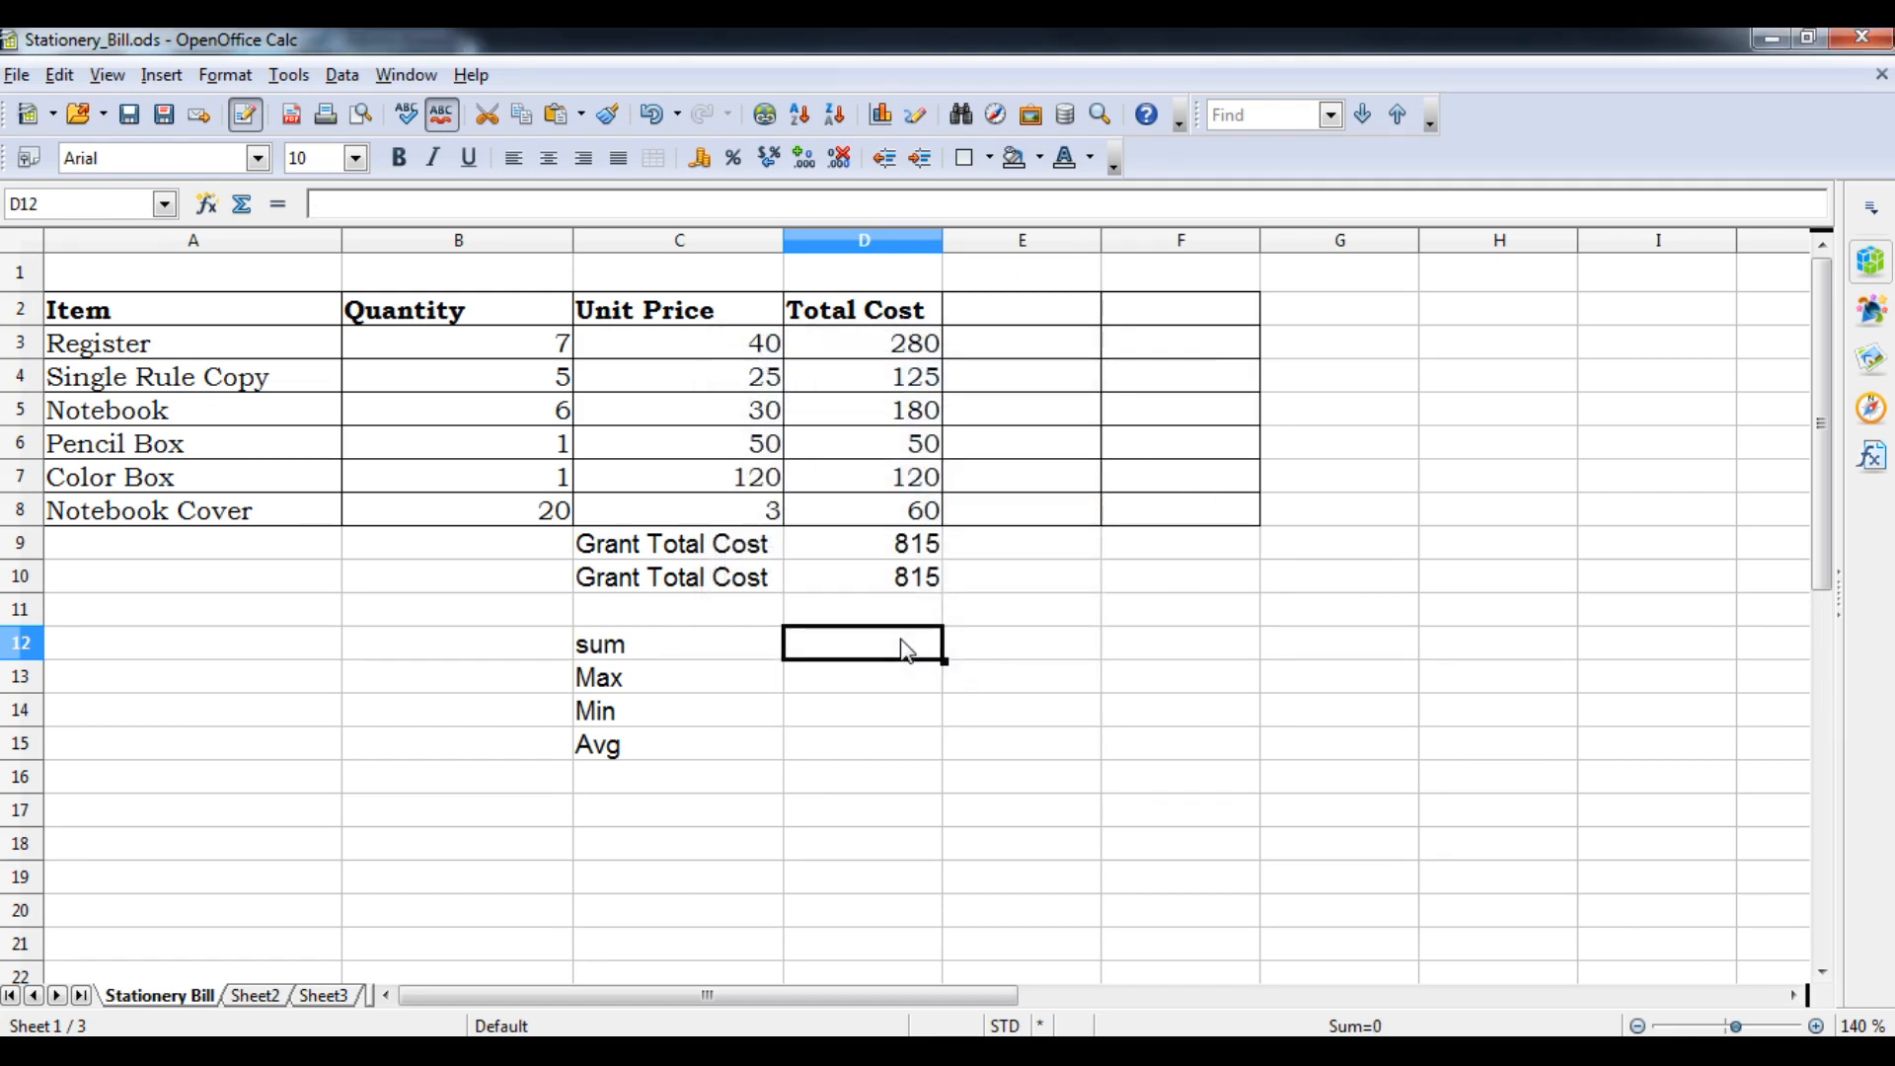
- Move the sum, Max, Min and Avg labels from C12:C15 to A12:A15
key("Left")
key("shift+Down")
key("shift+Down")
key("shift+Down")
key("ctrl+c")
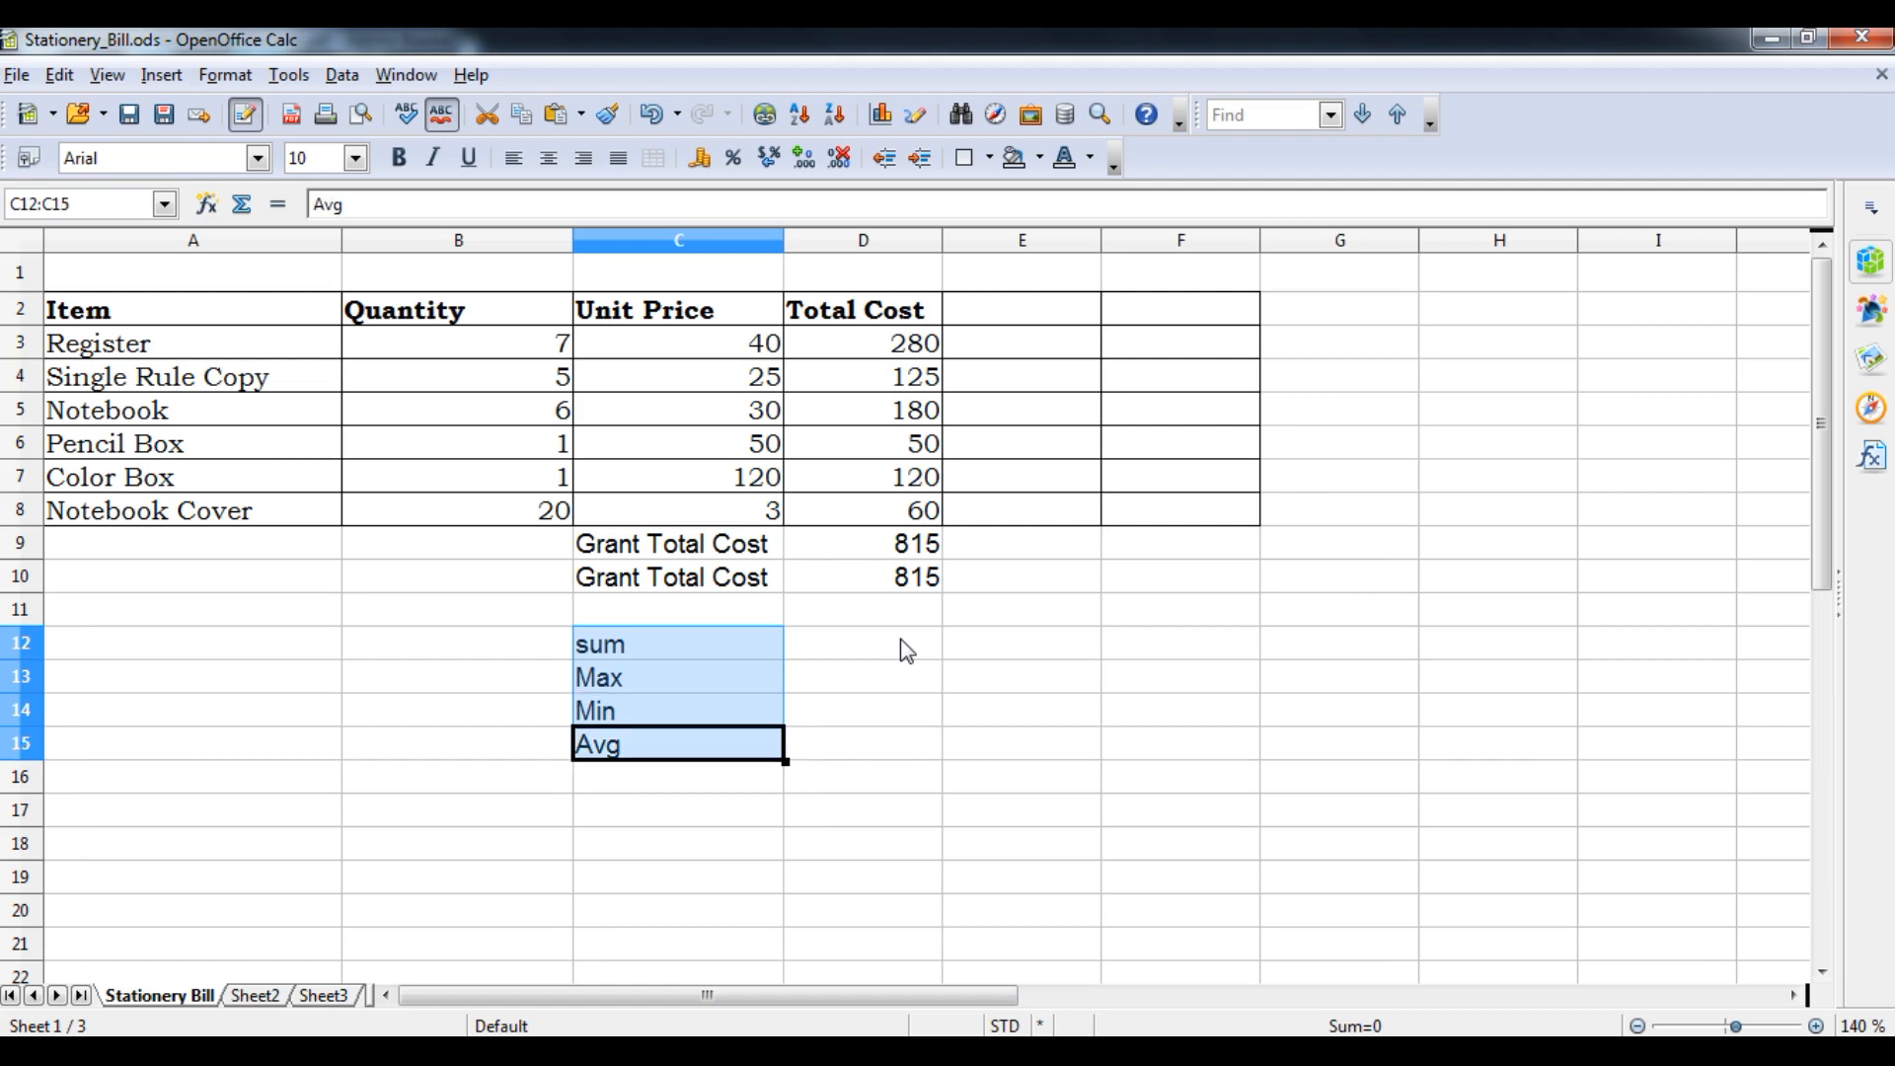
key("BackSpace")
key("Up")
key("Up")
key("Left")
key("Left")
key("Up")
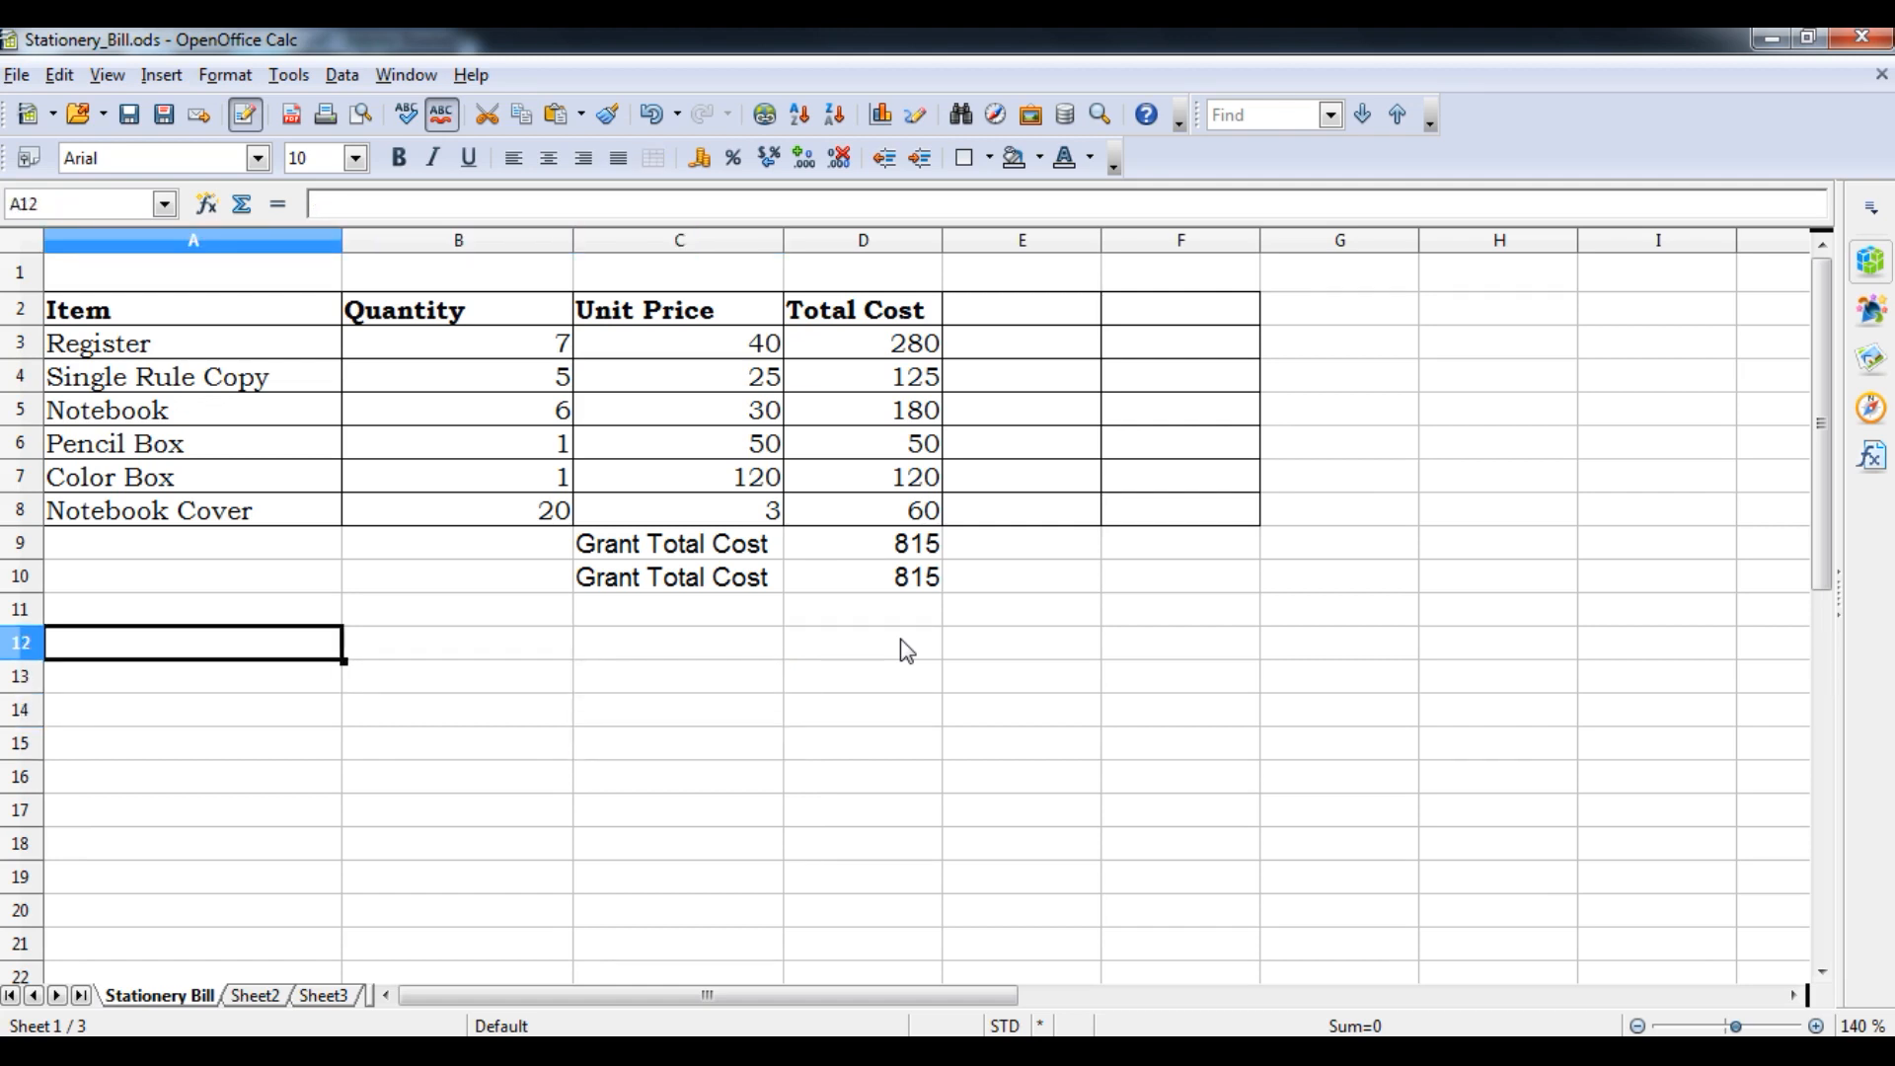
key("ctrl+v")
- Start a SUM formula with empty parentheses in cell B12, beside the sum label
key("Right")
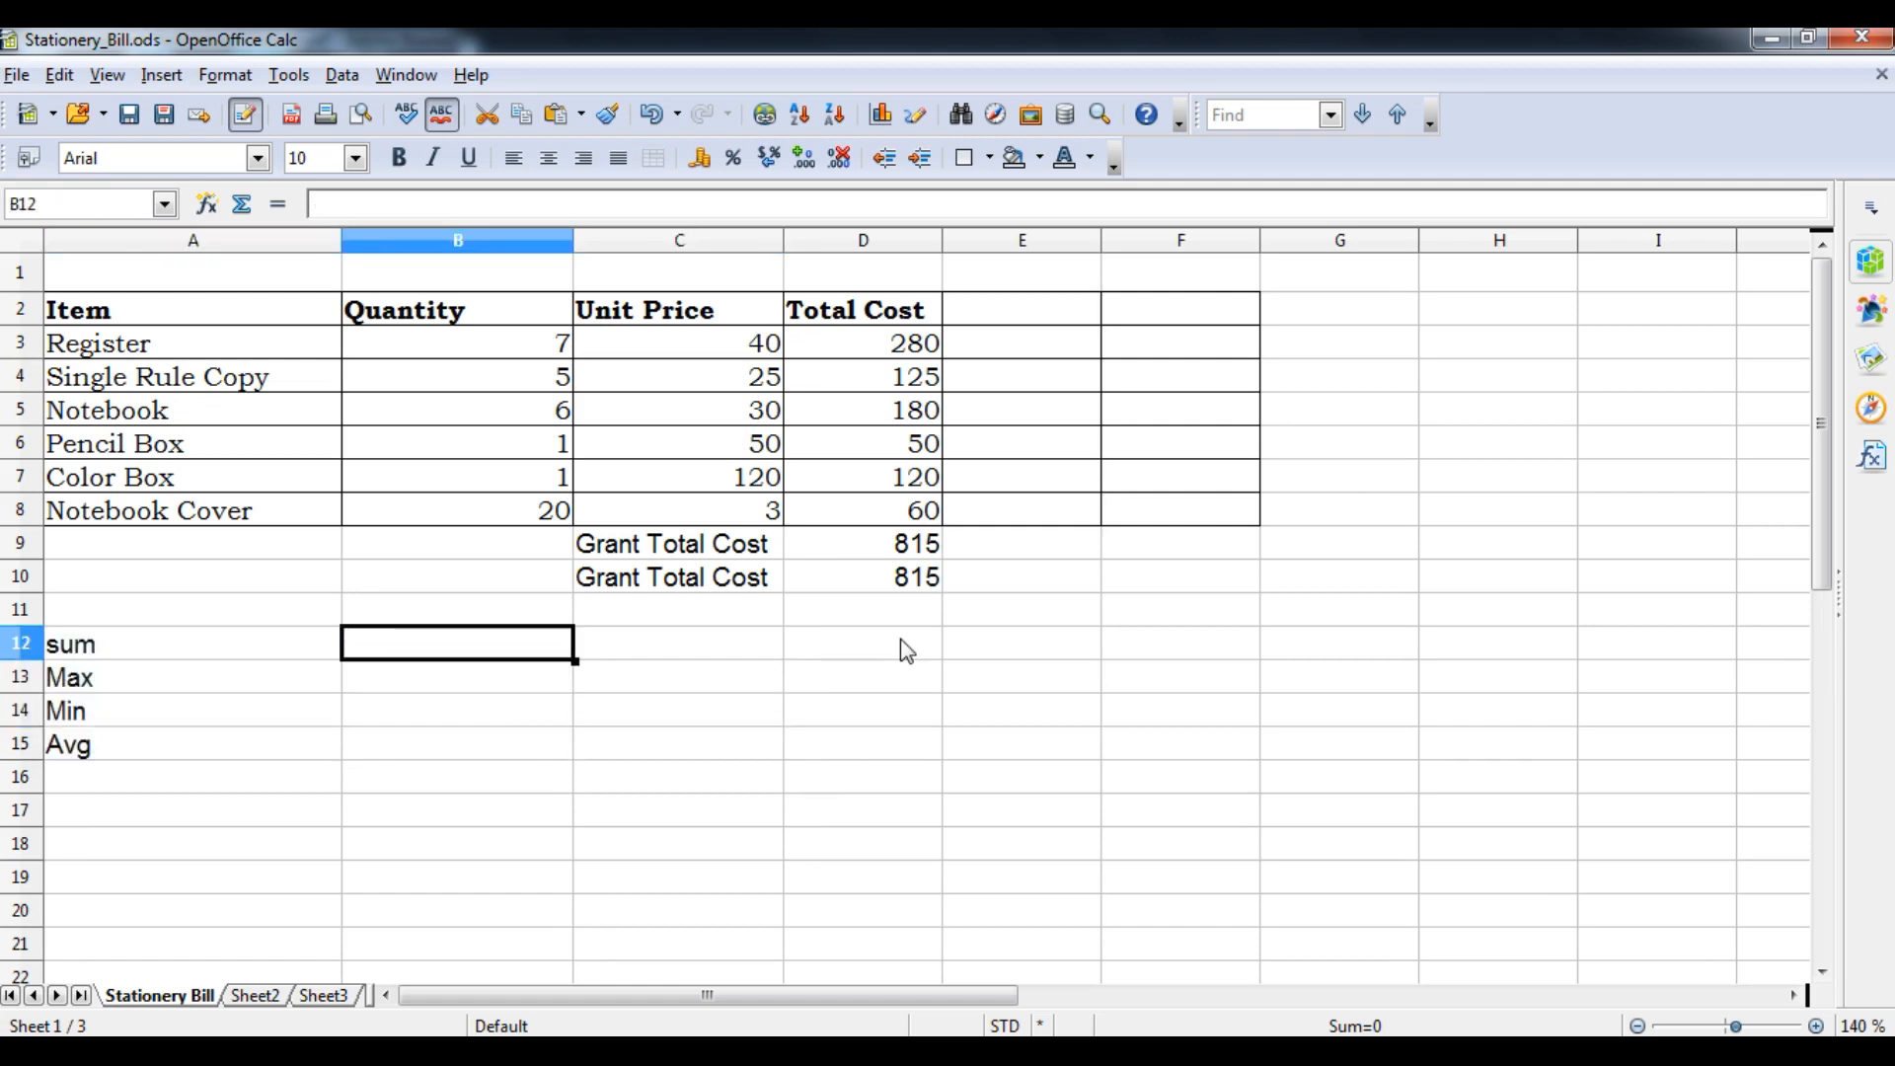
type("=sum()")
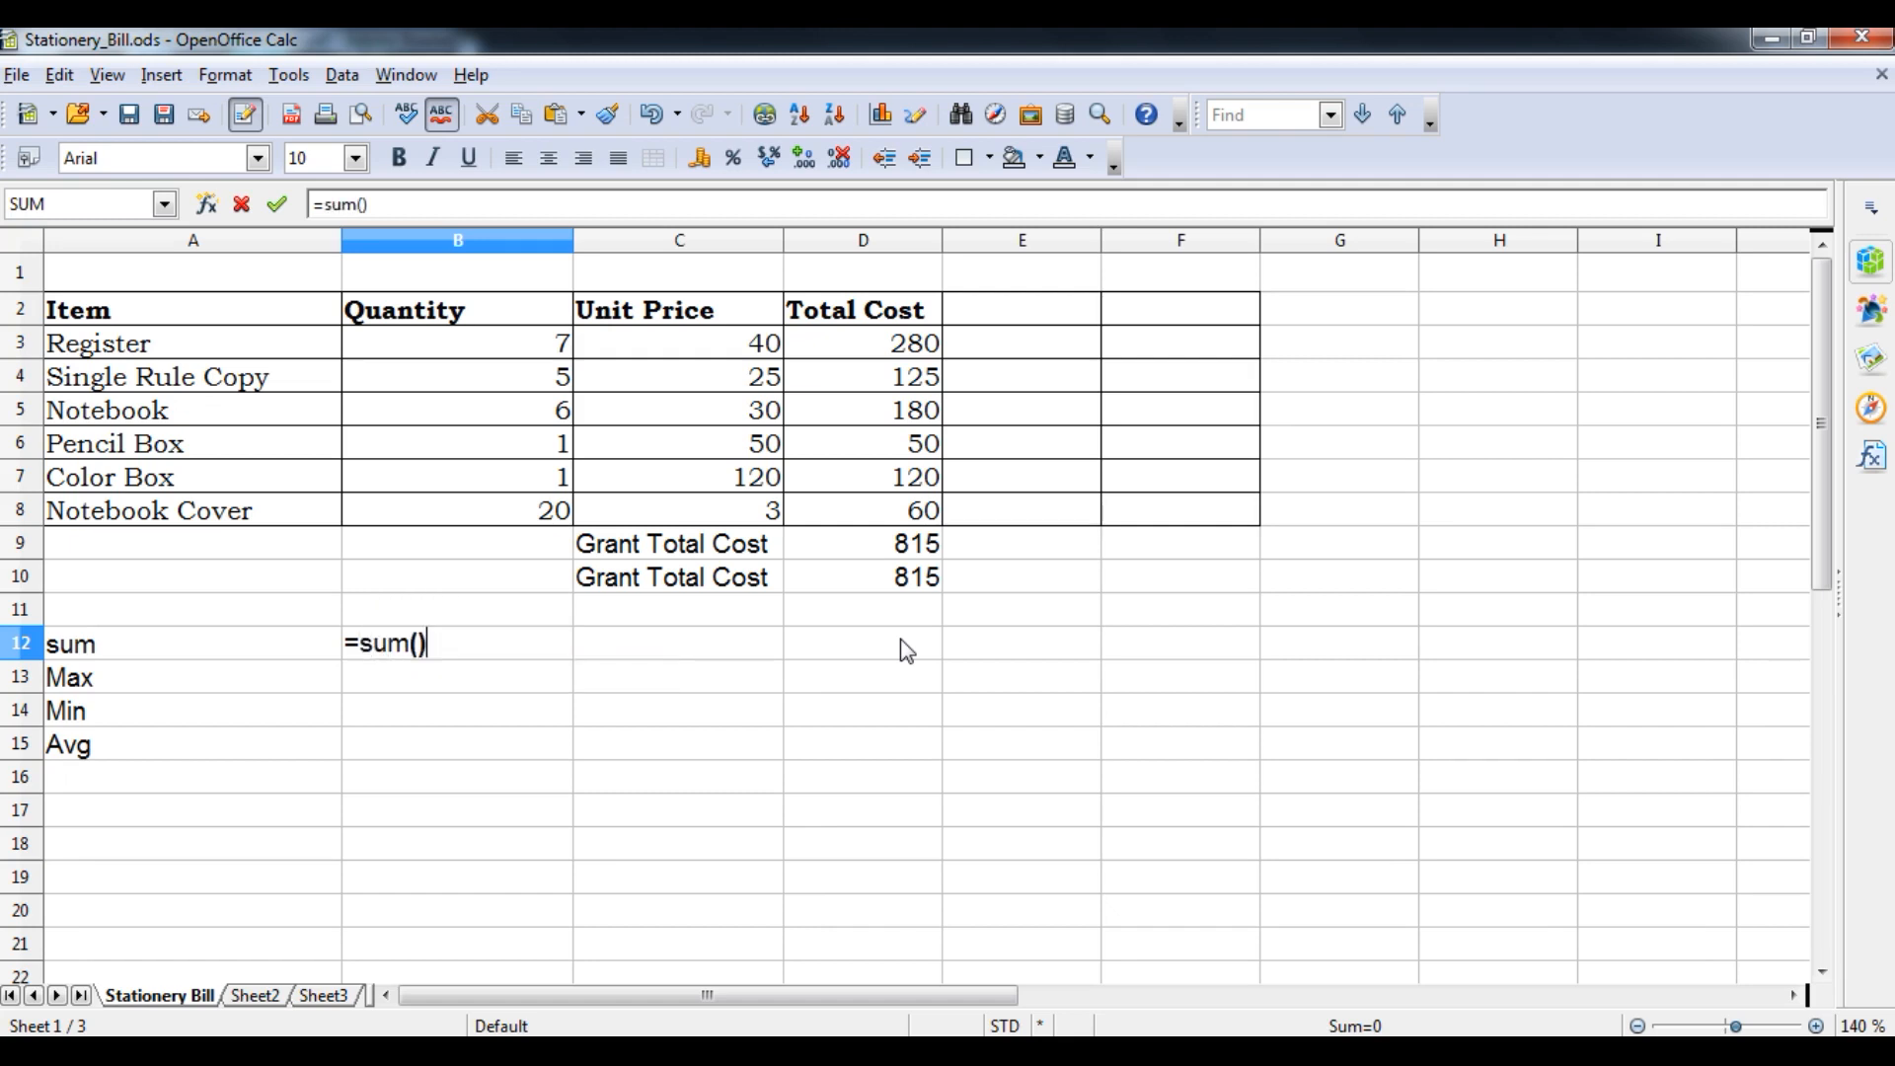
key("Left")
type("b")
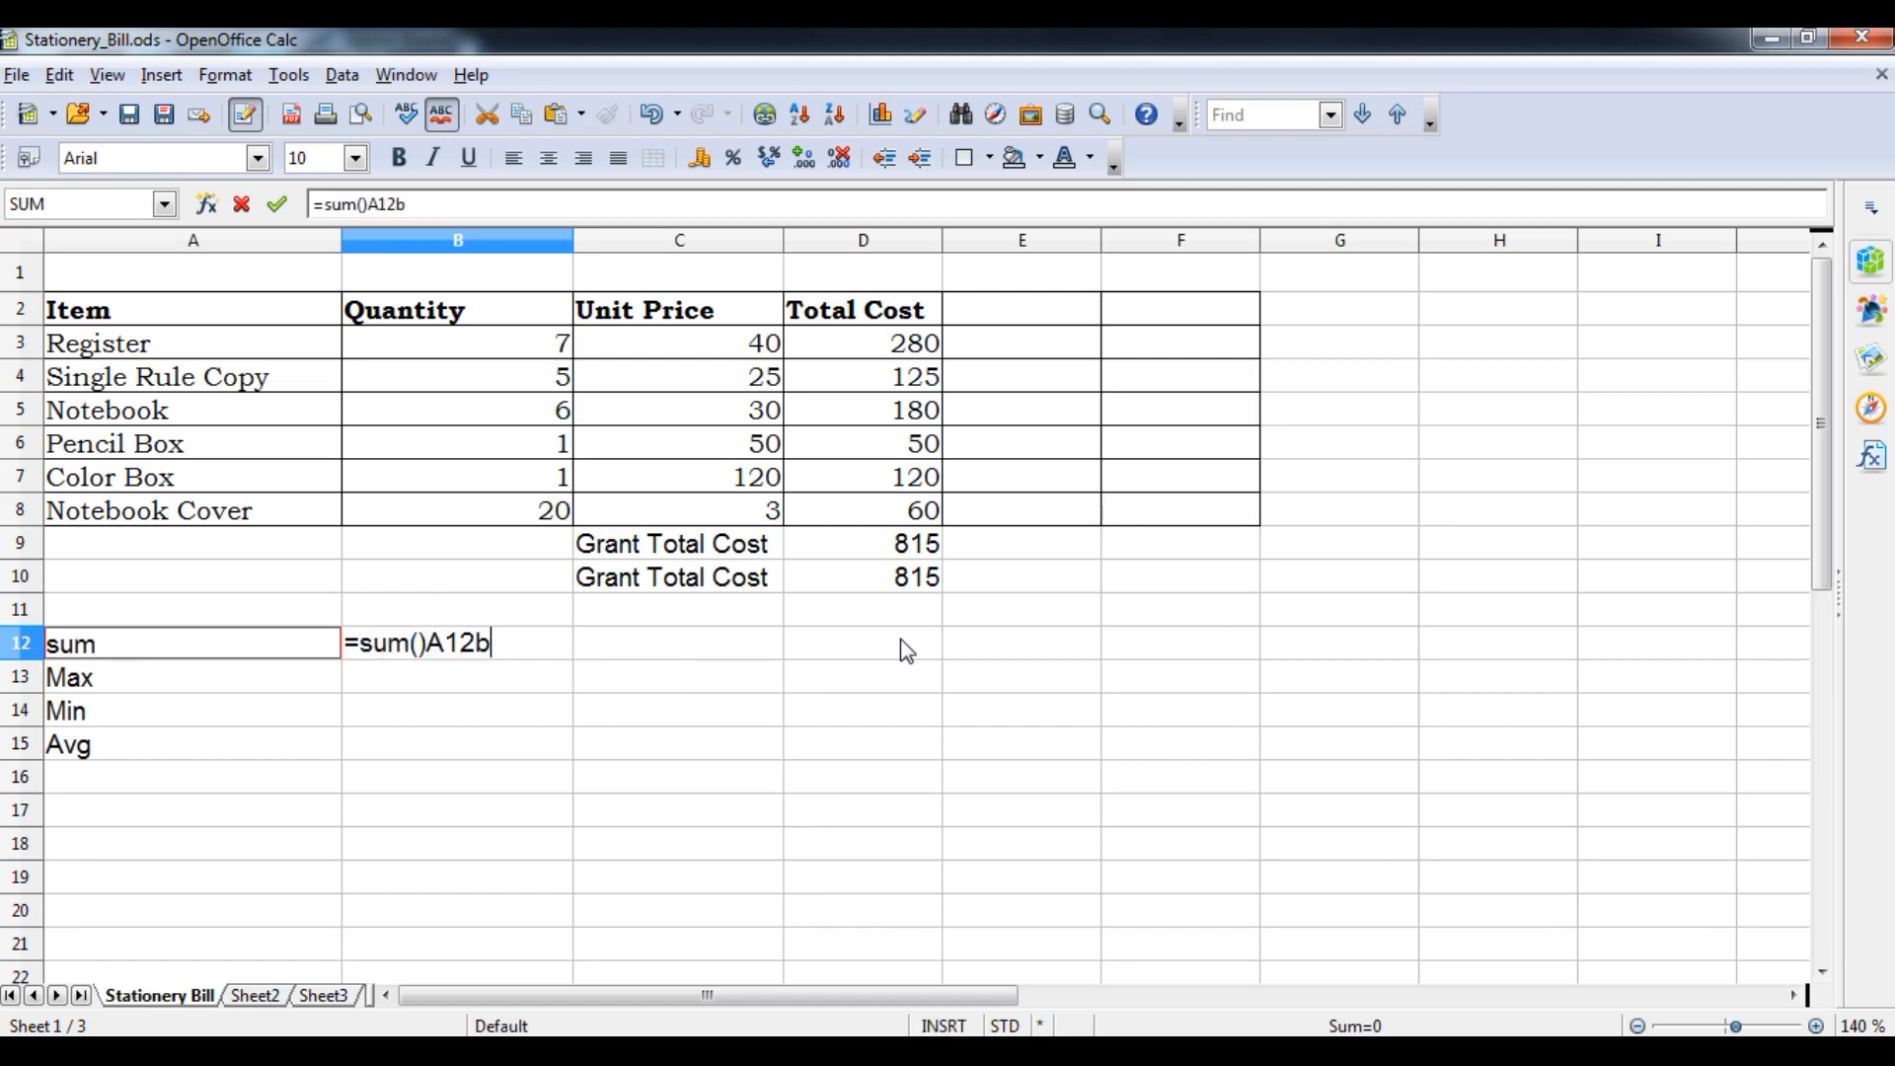
type("3;b4)")
key("Left")
key("BackSpace")
key("BackSpace")
key("BackSpace")
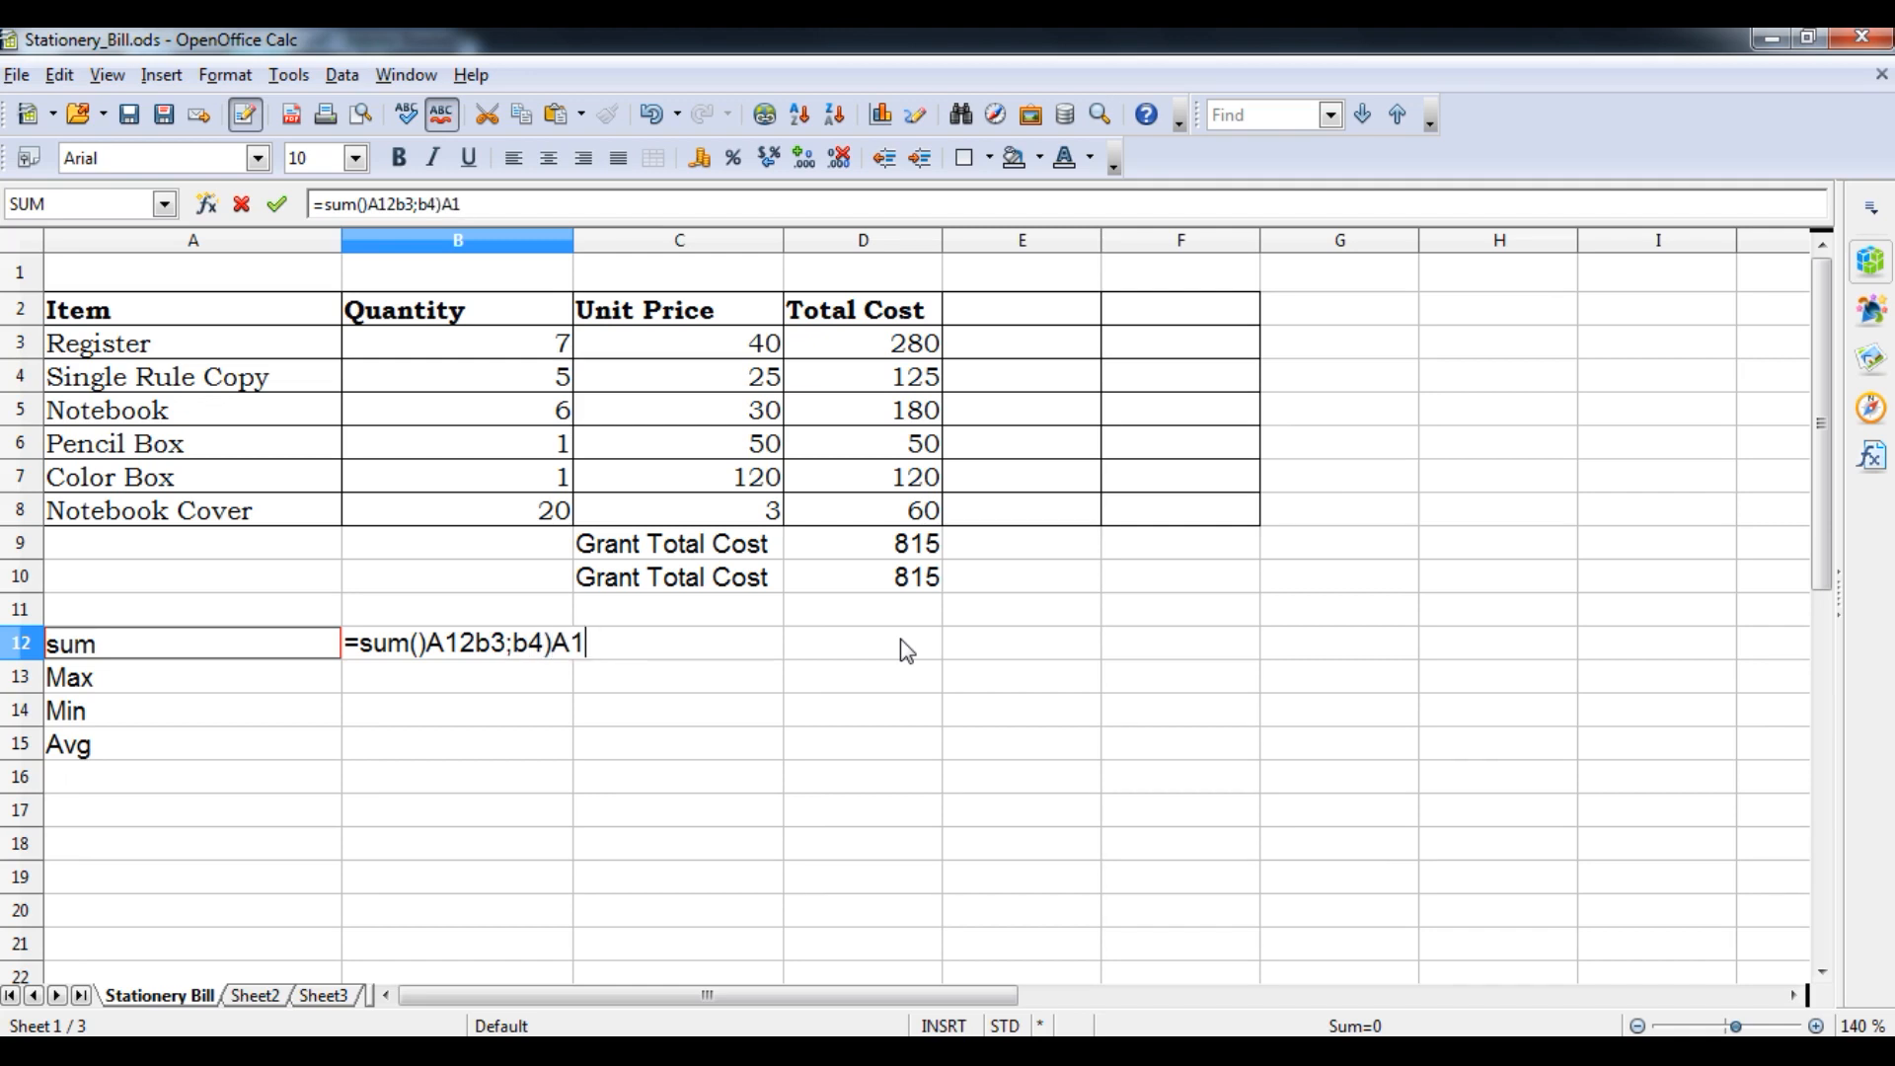
key("Left")
key("BackSpace")
key("BackSpace")
key("BackSpace")
key("BackSpace")
key("BackSpace")
key("BackSpace")
key("BackSpace")
key("BackSpace")
key("BackSpace")
key("BackSpace")
key("BackSpace")
key("BackSpace")
key("BackSpace")
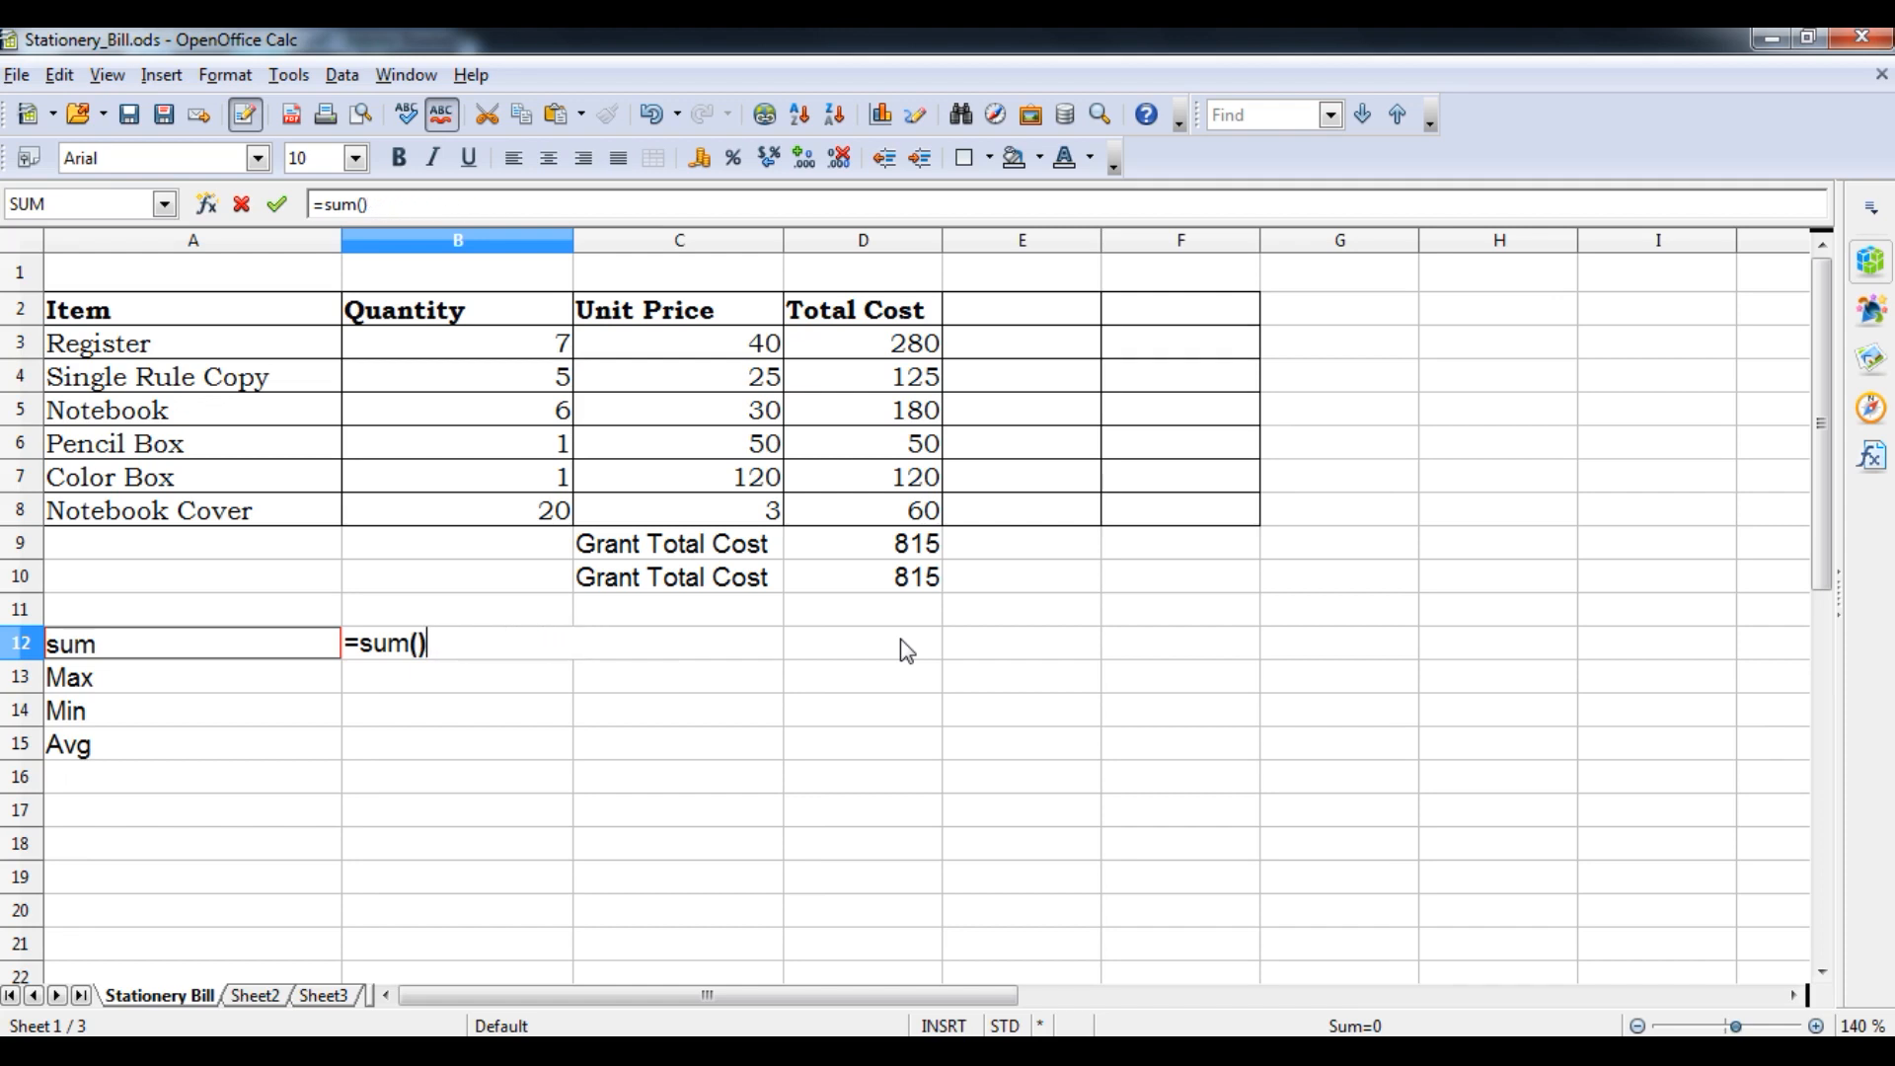
- Complete the formula in cell B12 as =sum(b3;b4) to add the first two quantities
type("b3;")
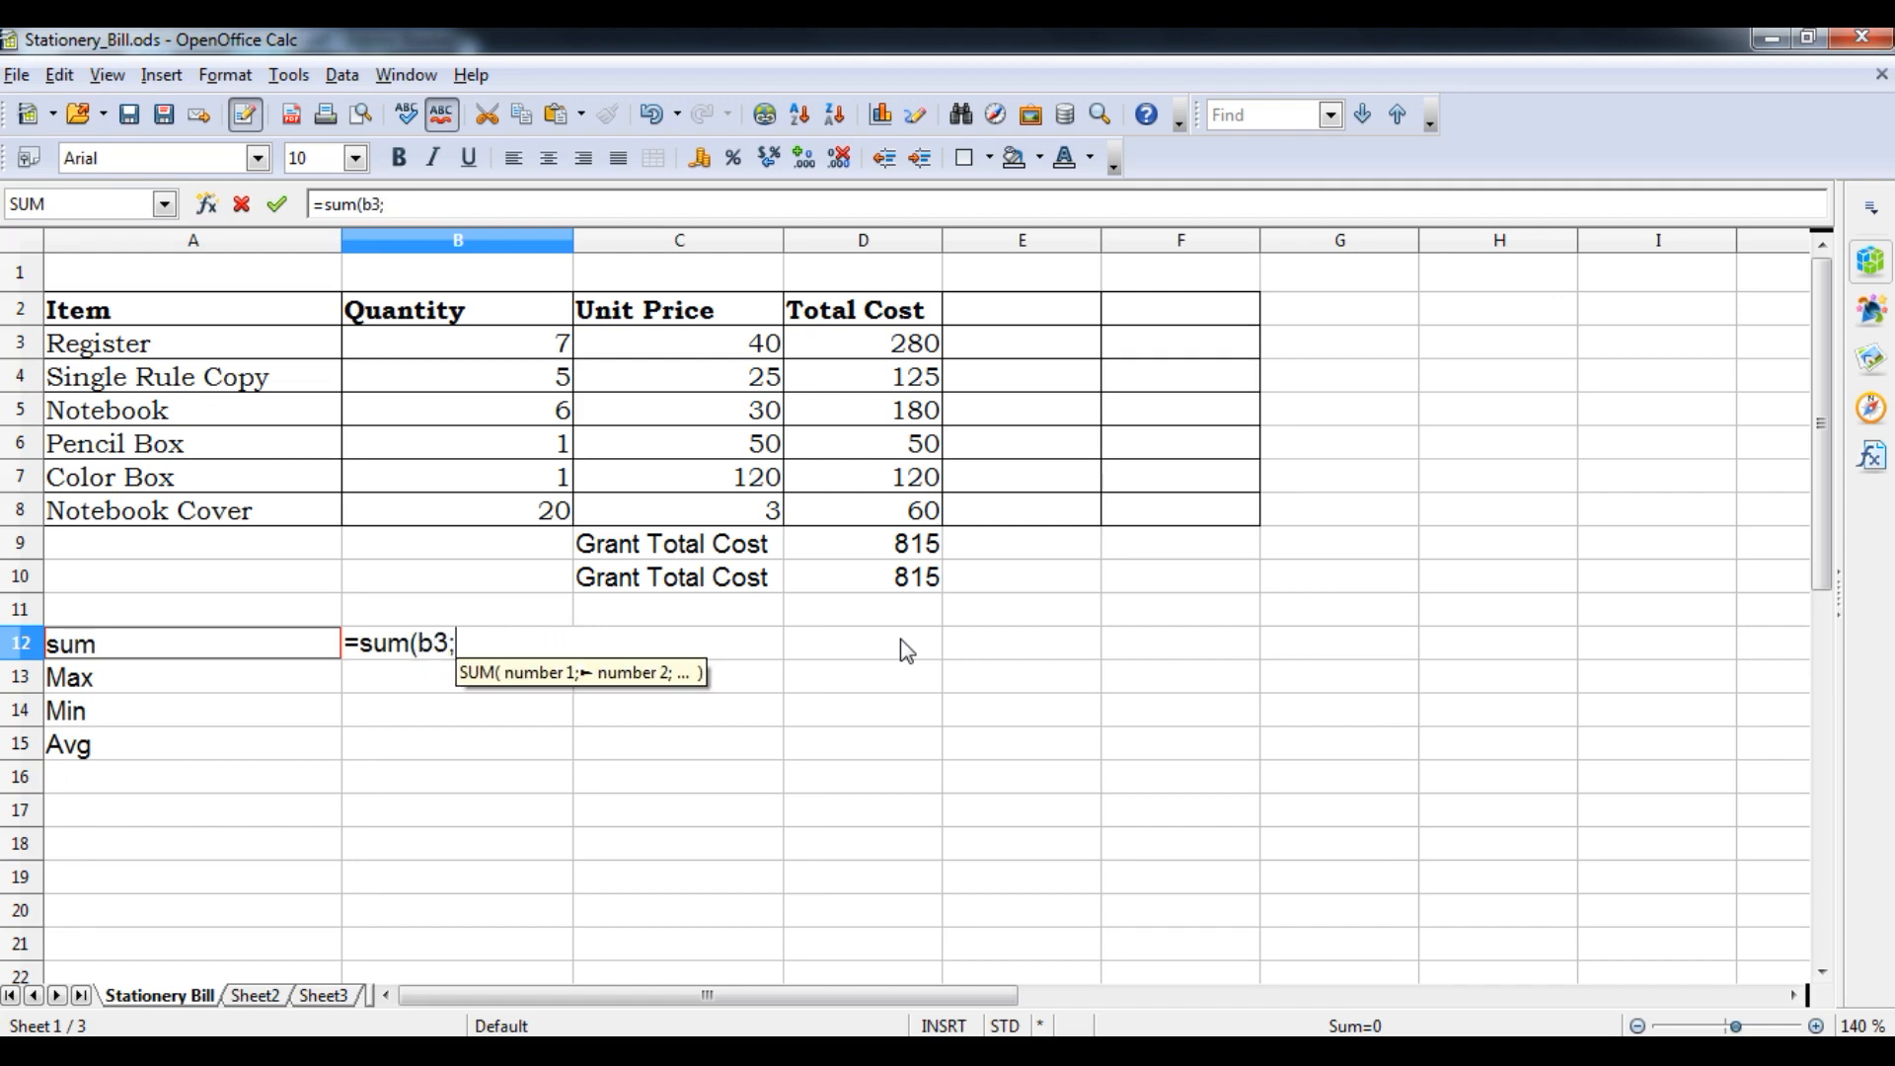
type("b4)")
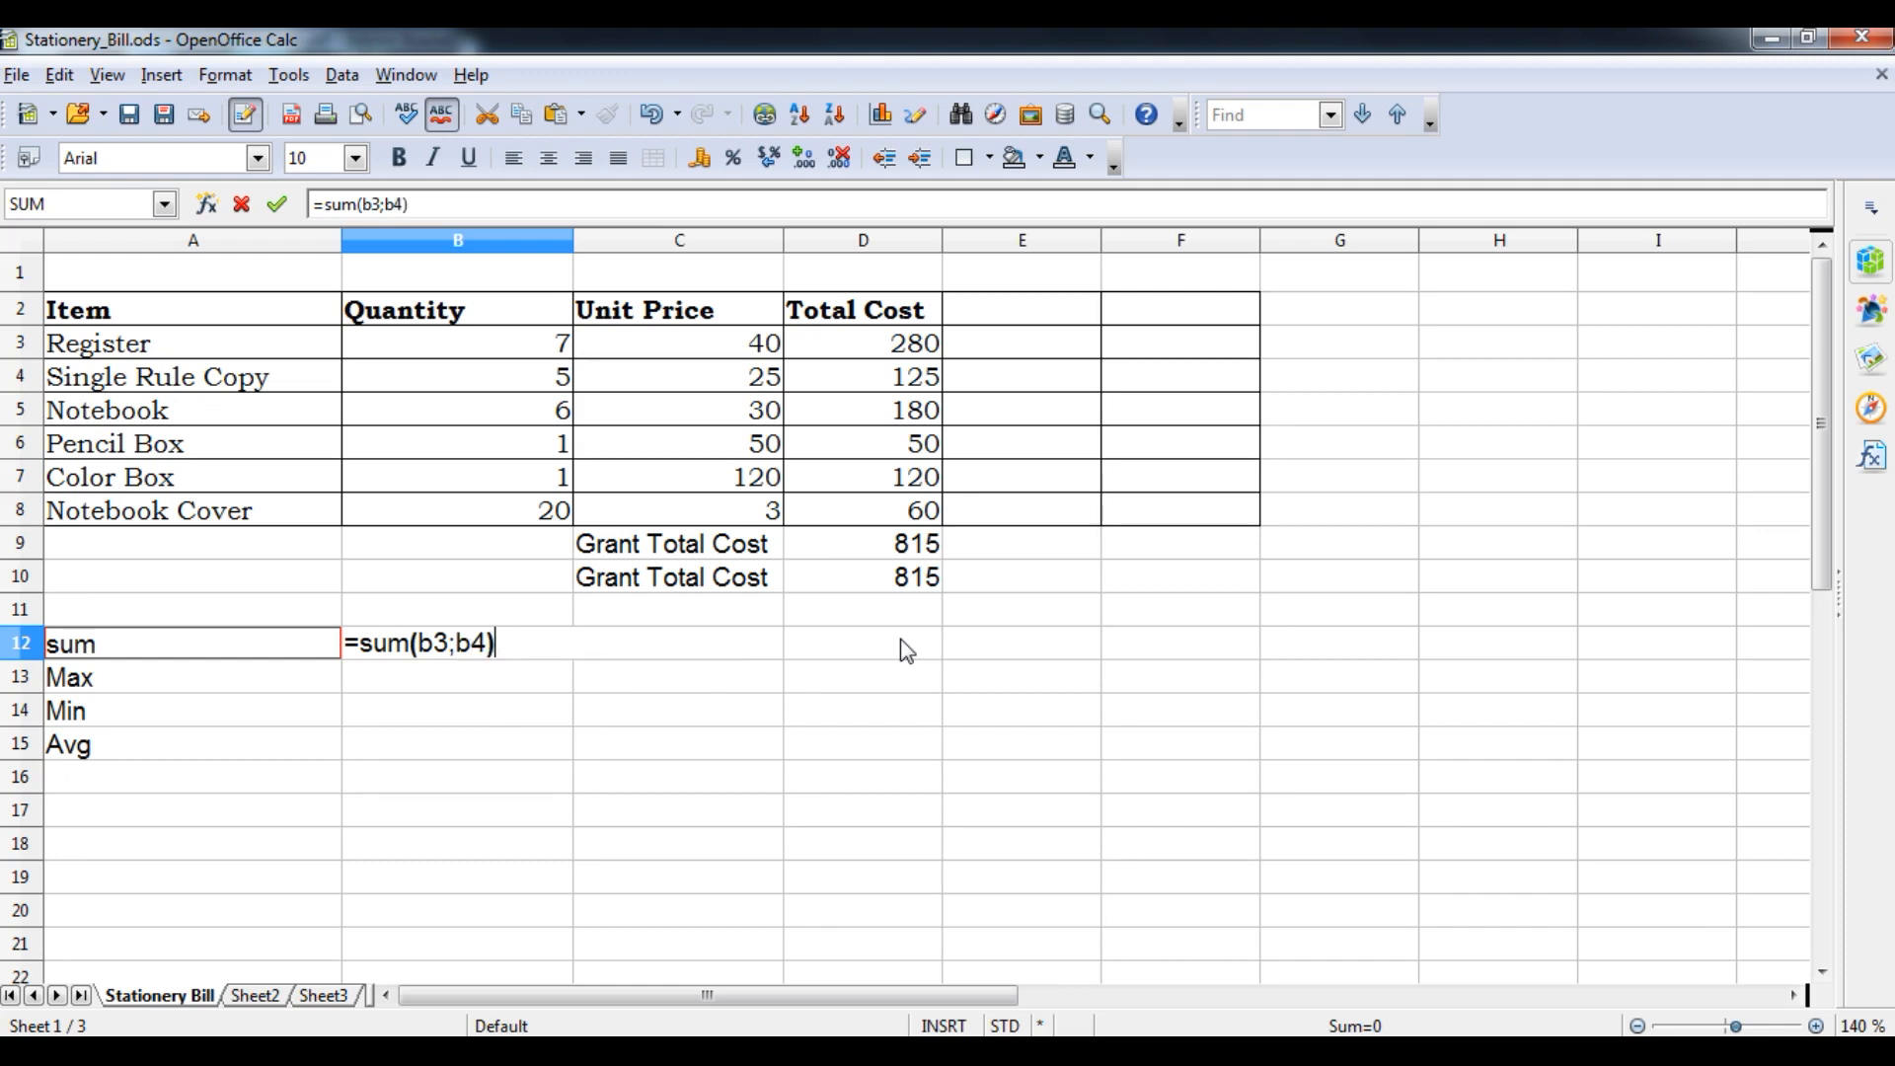
key("Return")
key("Up")
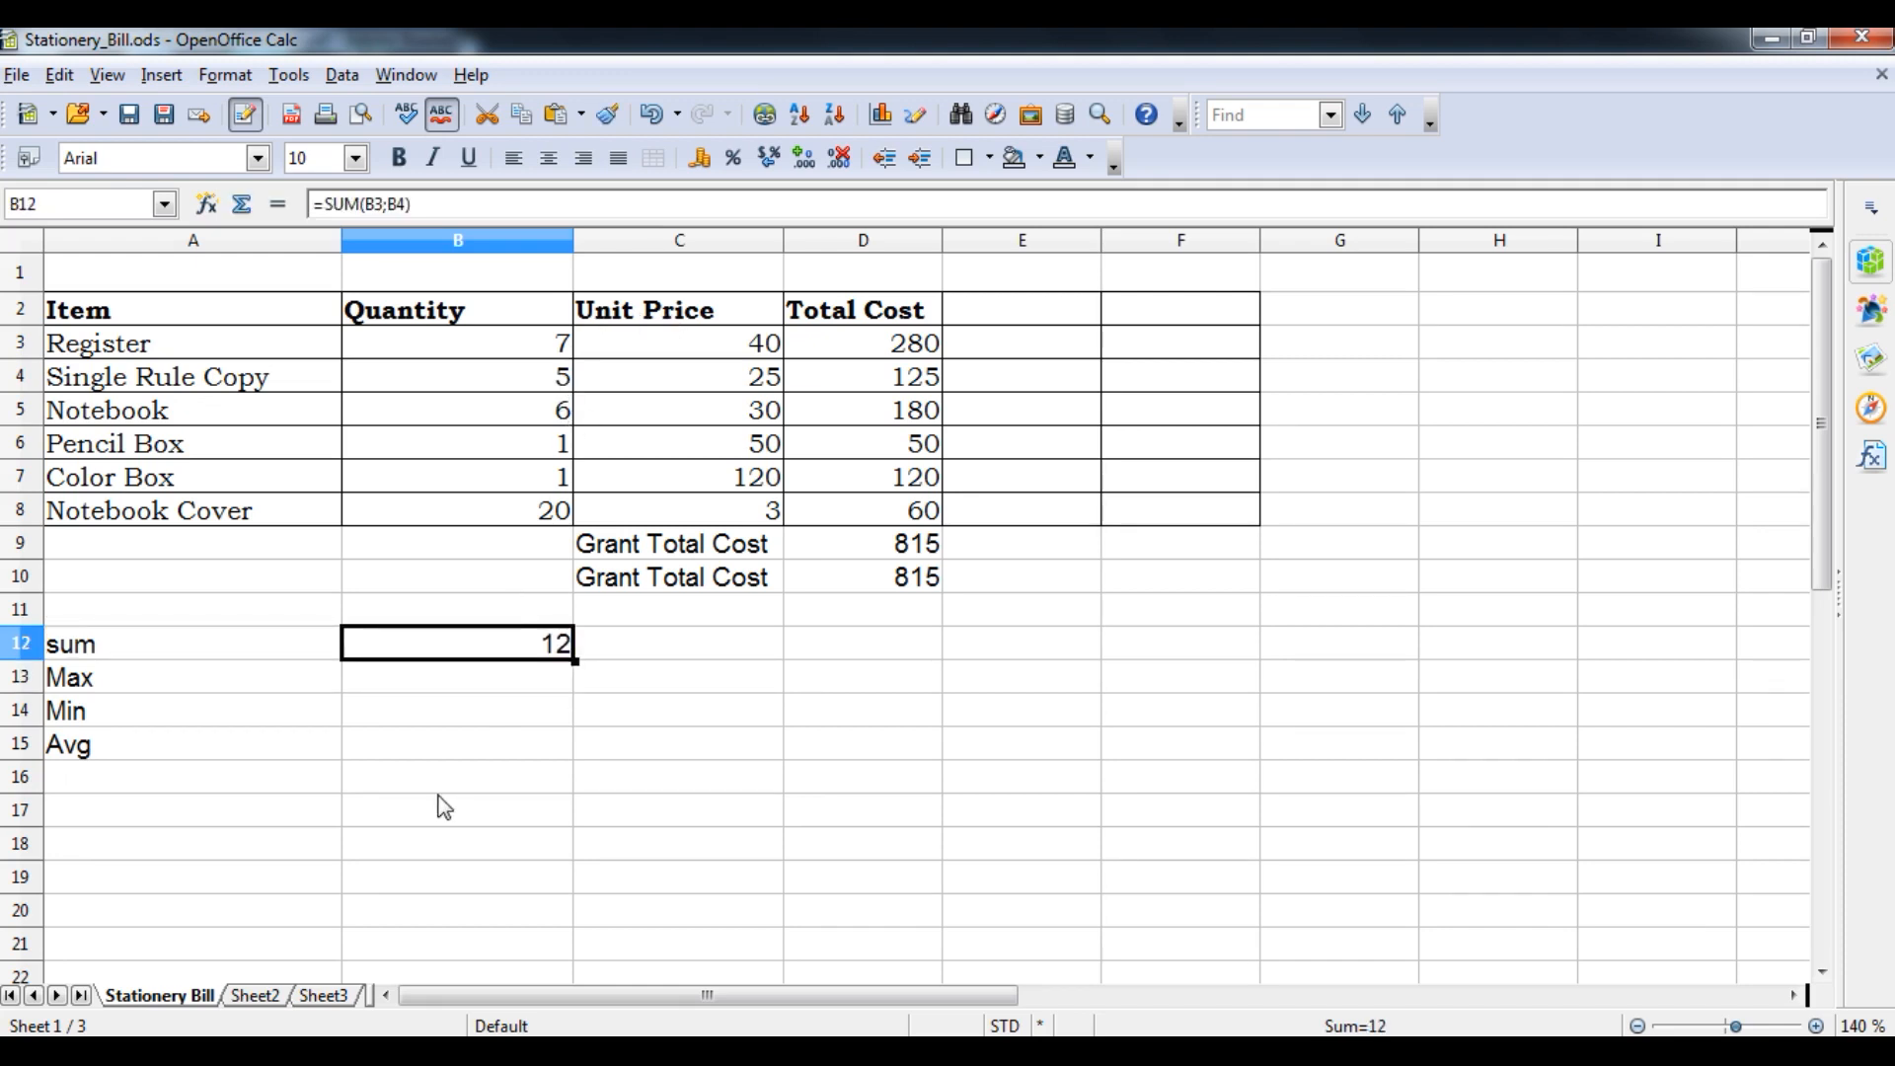
- Enter the formula =max(b3:b8) in cell B13 to find the largest quantity
left_click(443, 666)
type("=max(")
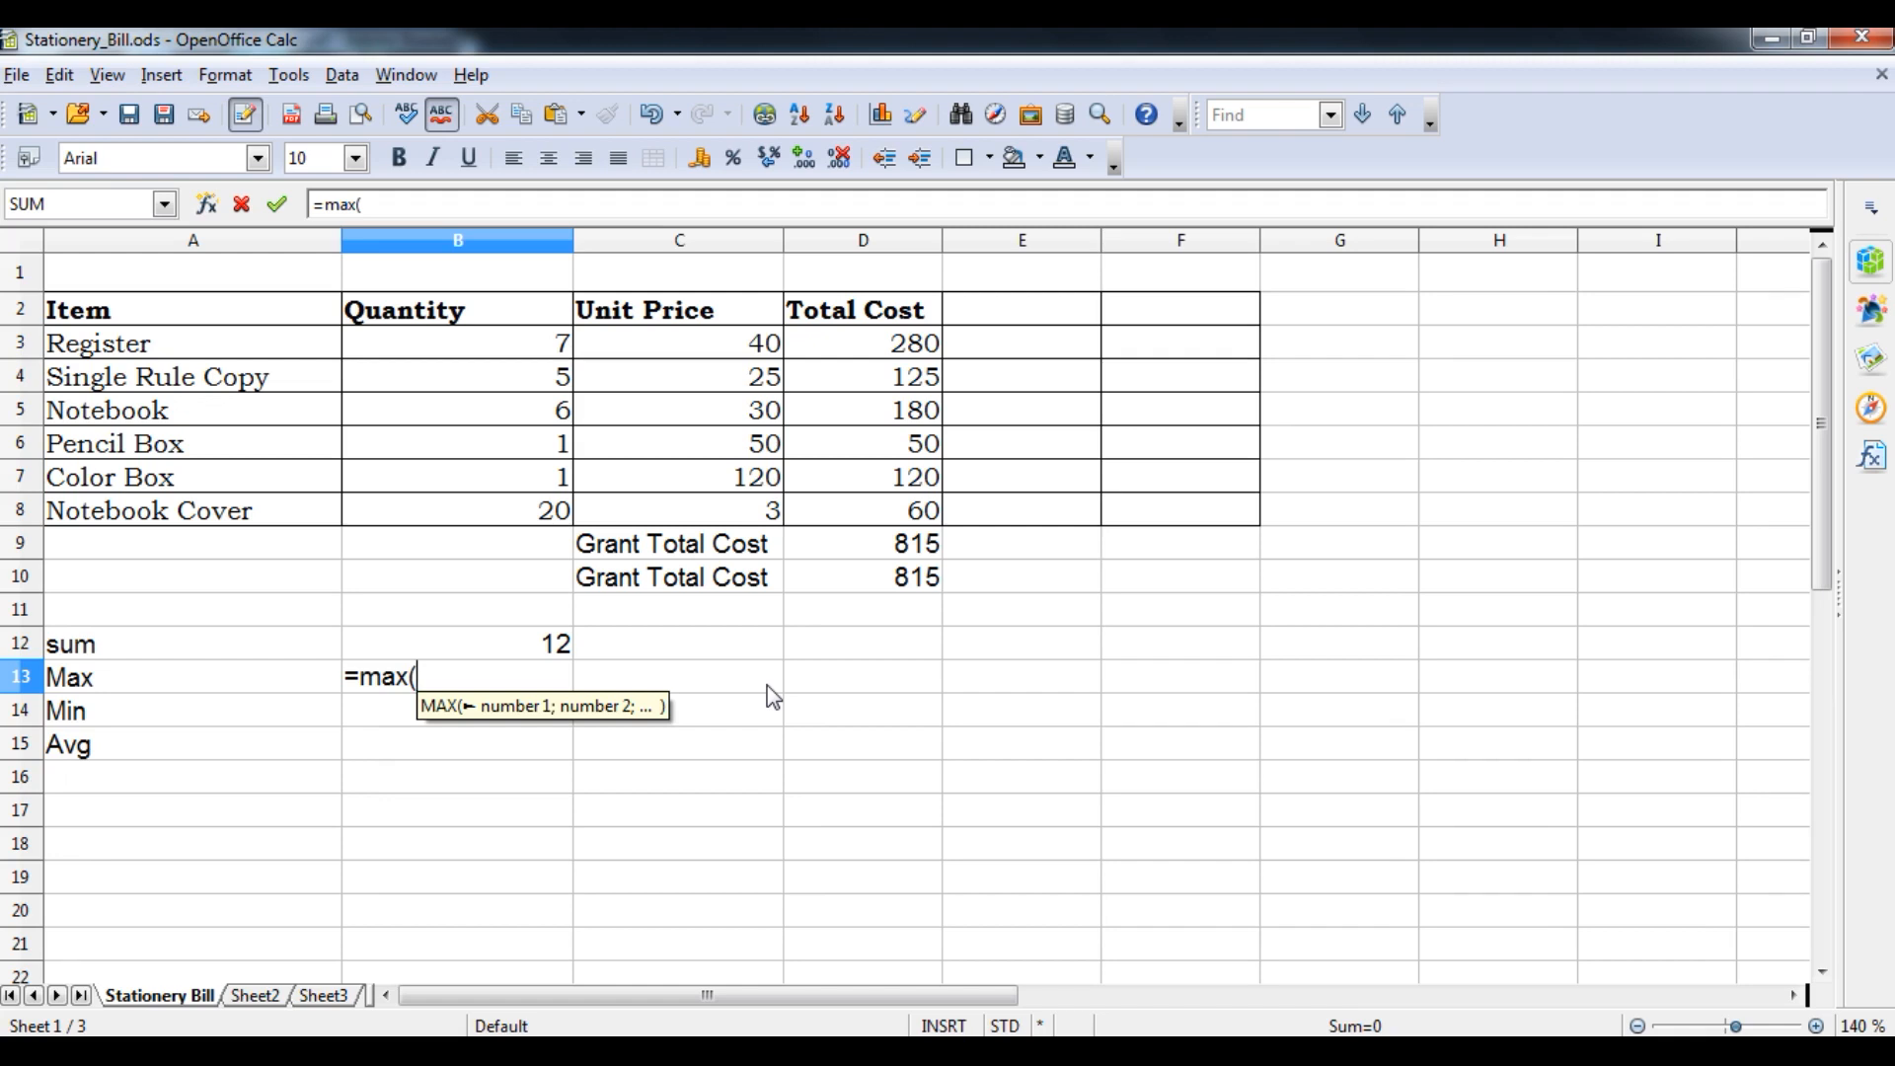
type("b3:")
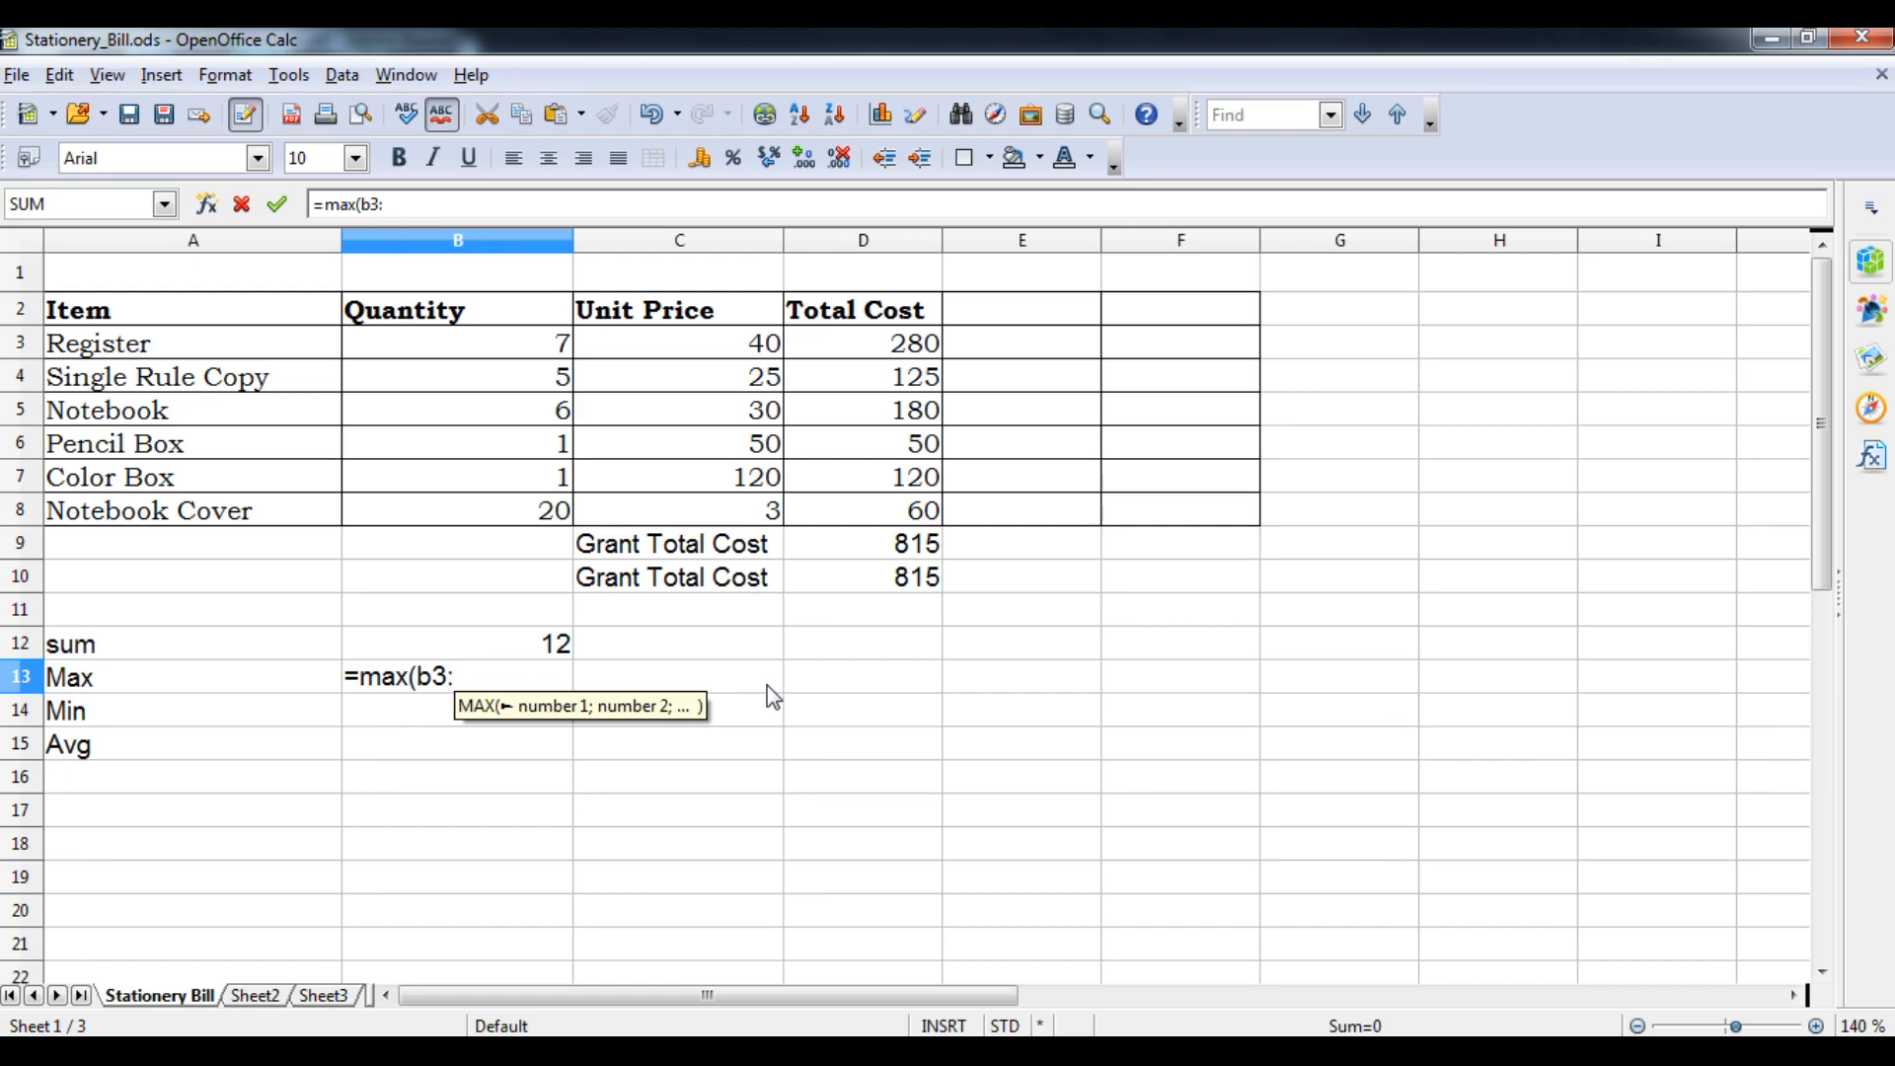
type("b8)")
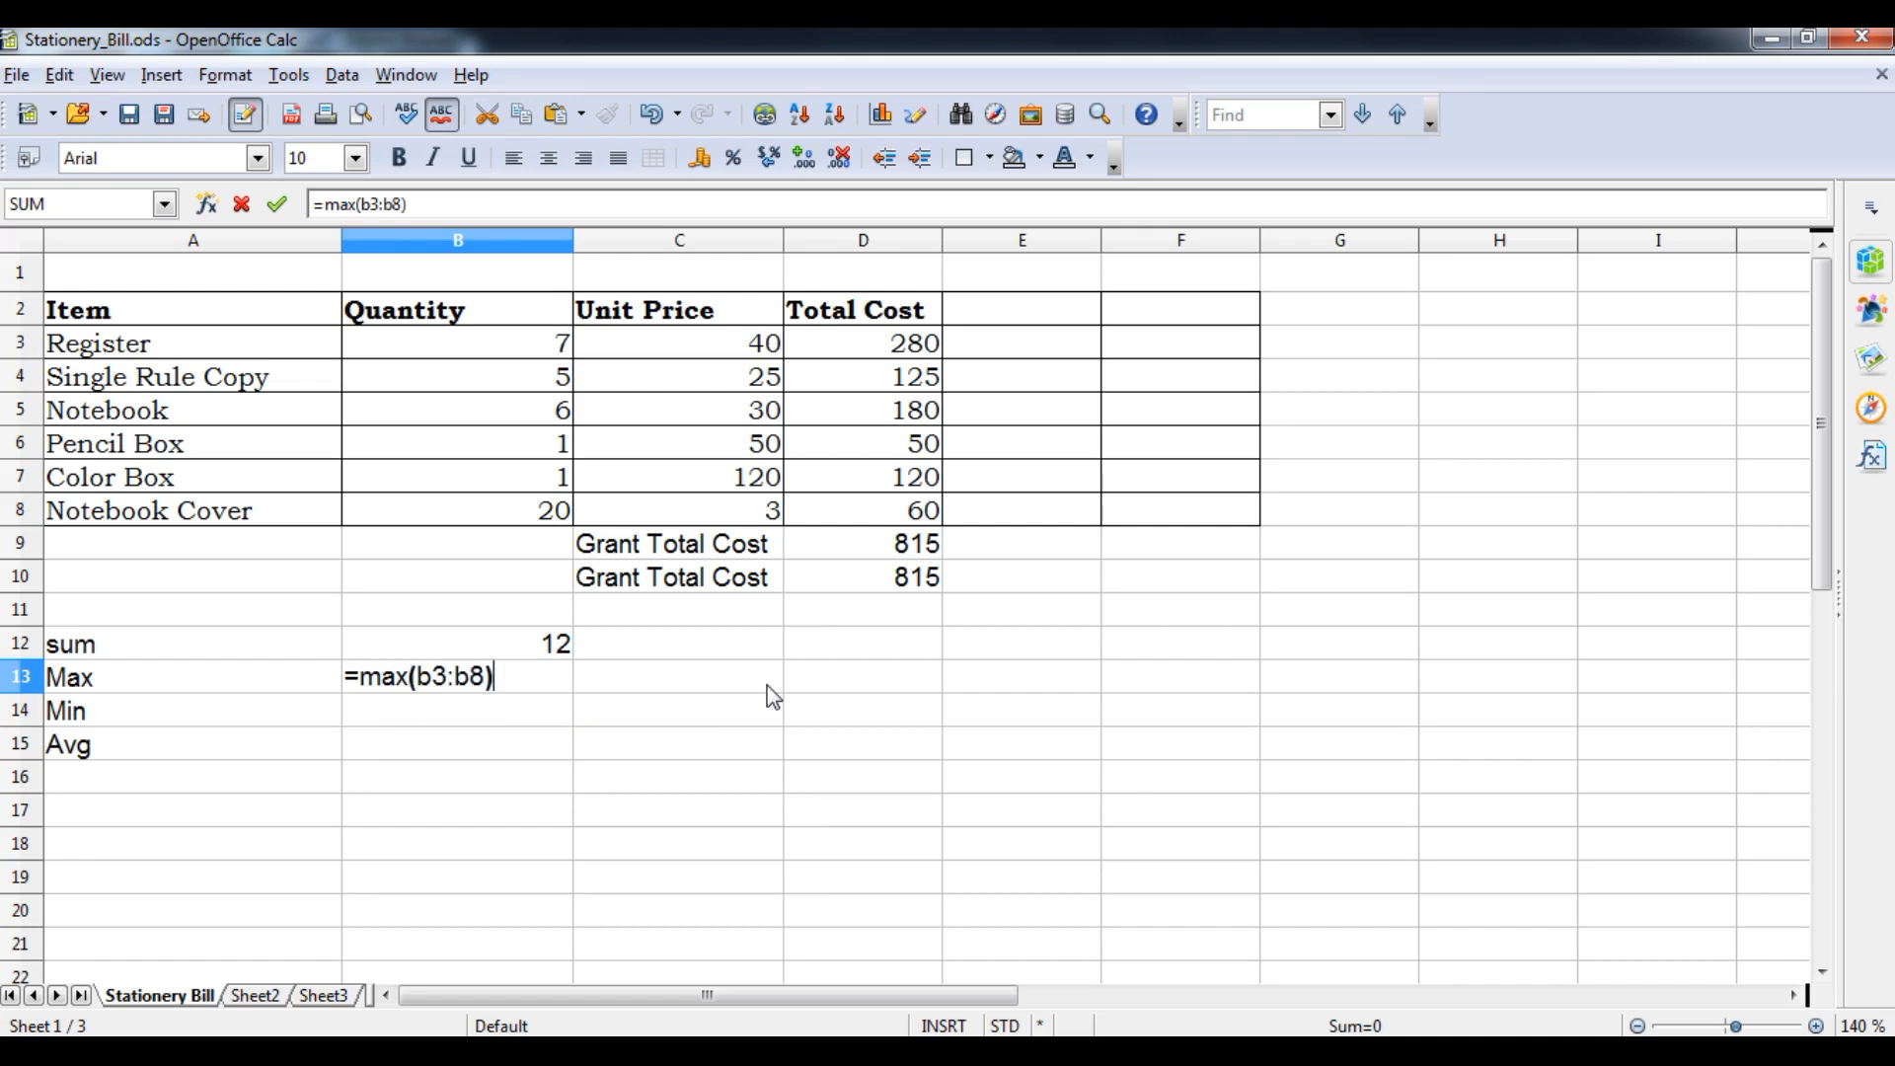
key("Return")
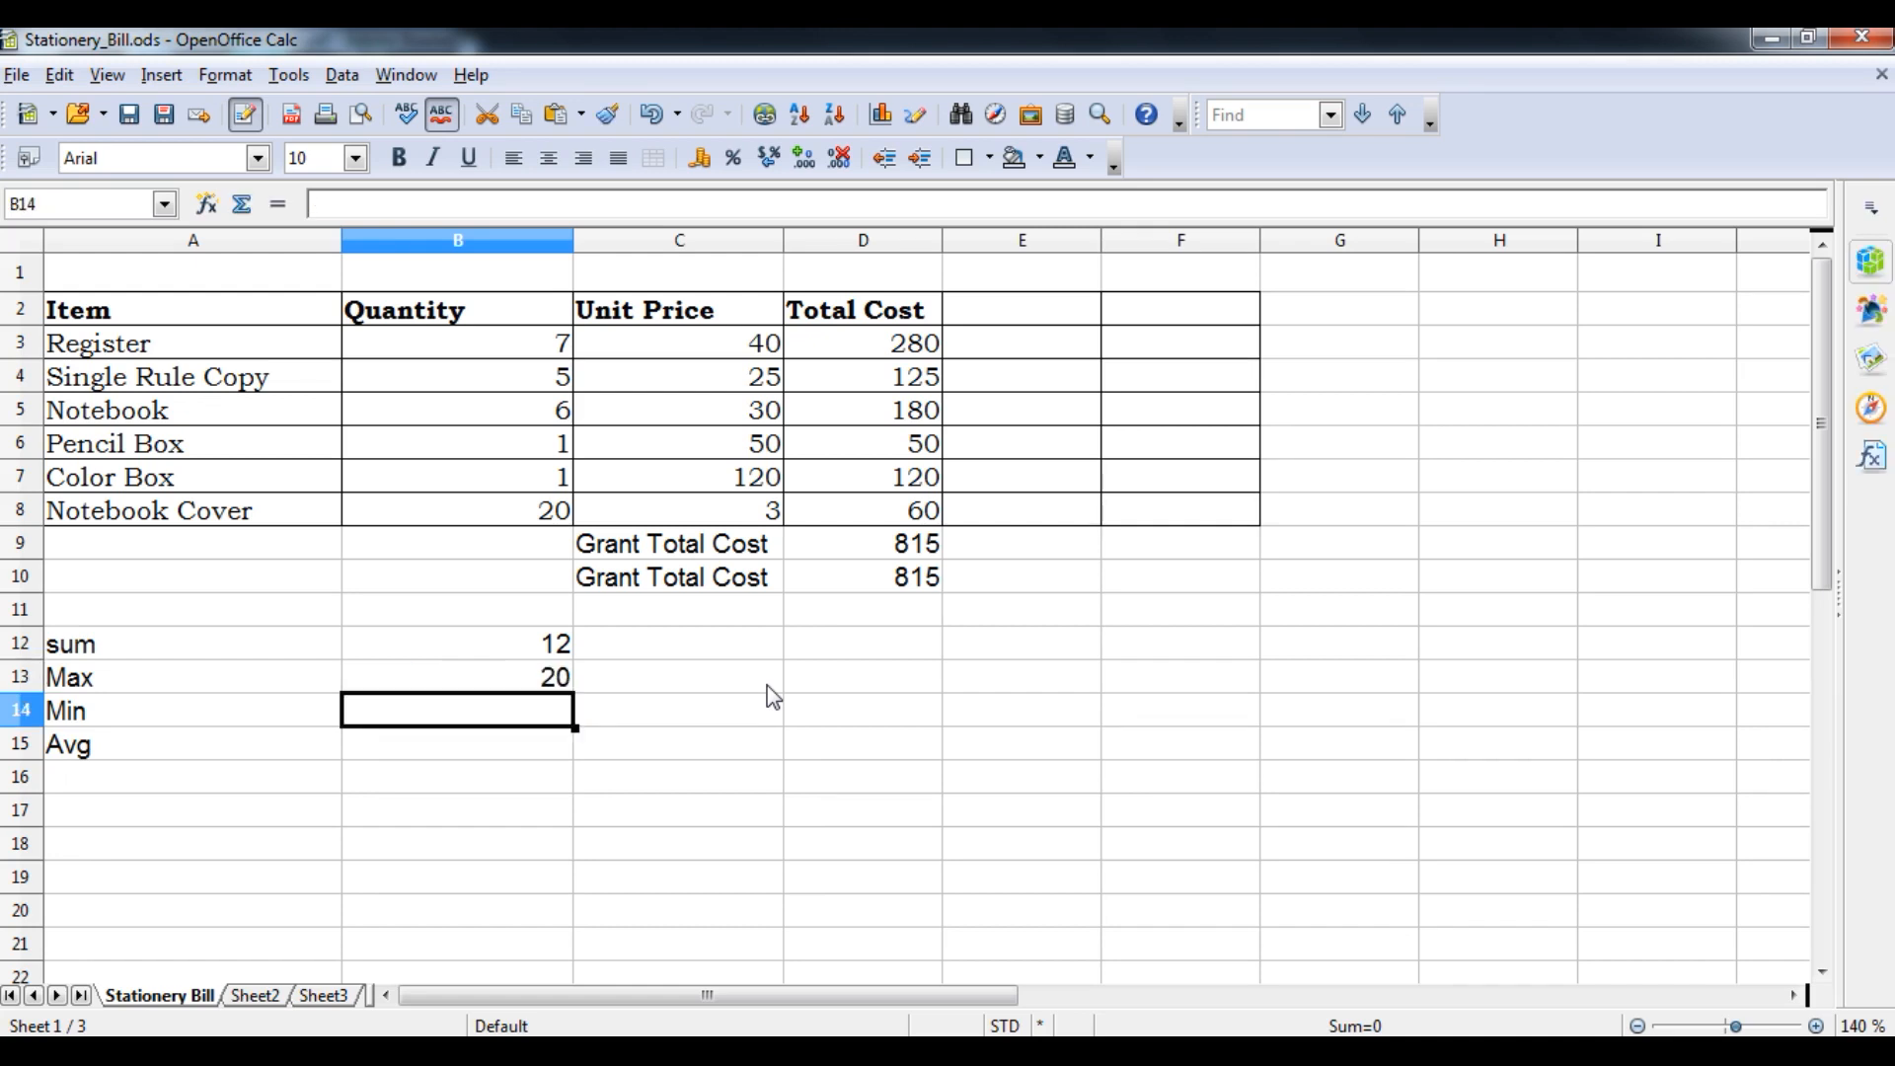
- Set the Notebook quantity in cell B5 to 60 and check the Max formula's result in B13
left_click(558, 418)
type("60")
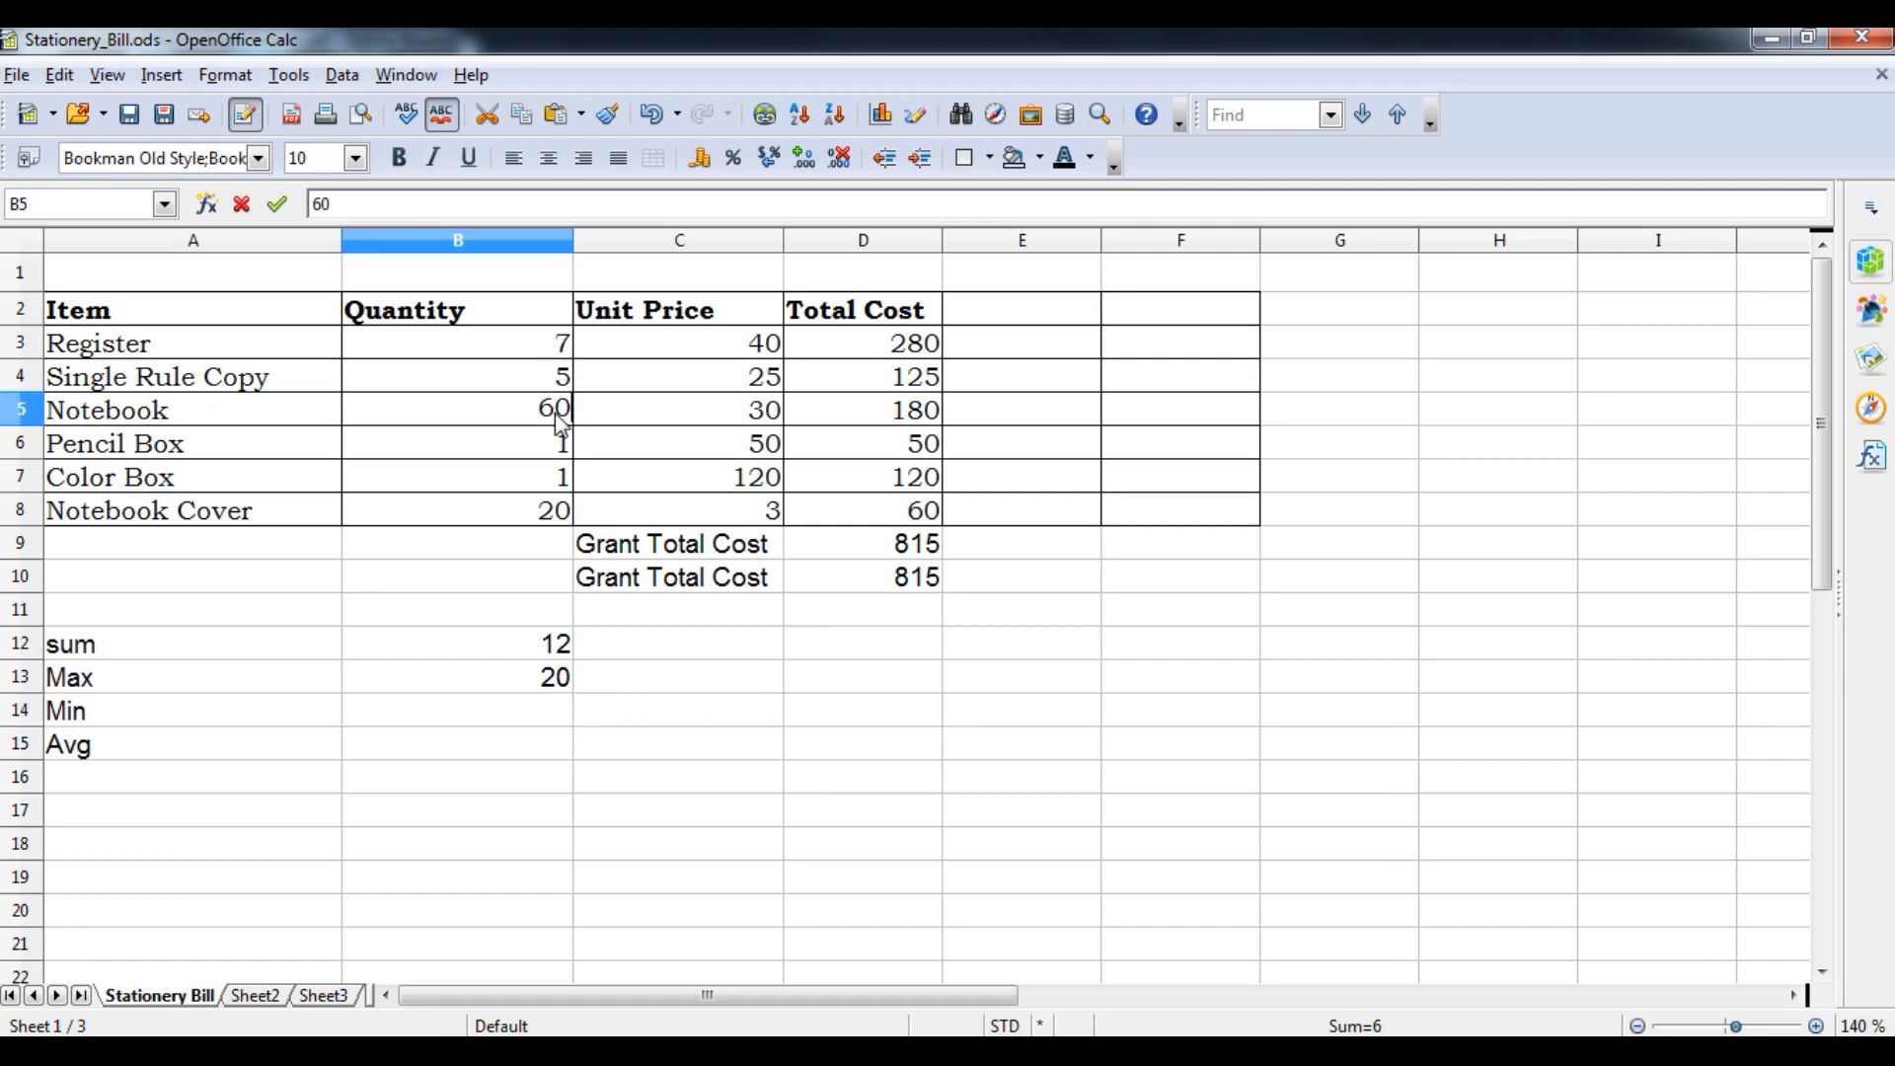
key("Return")
left_click(560, 683)
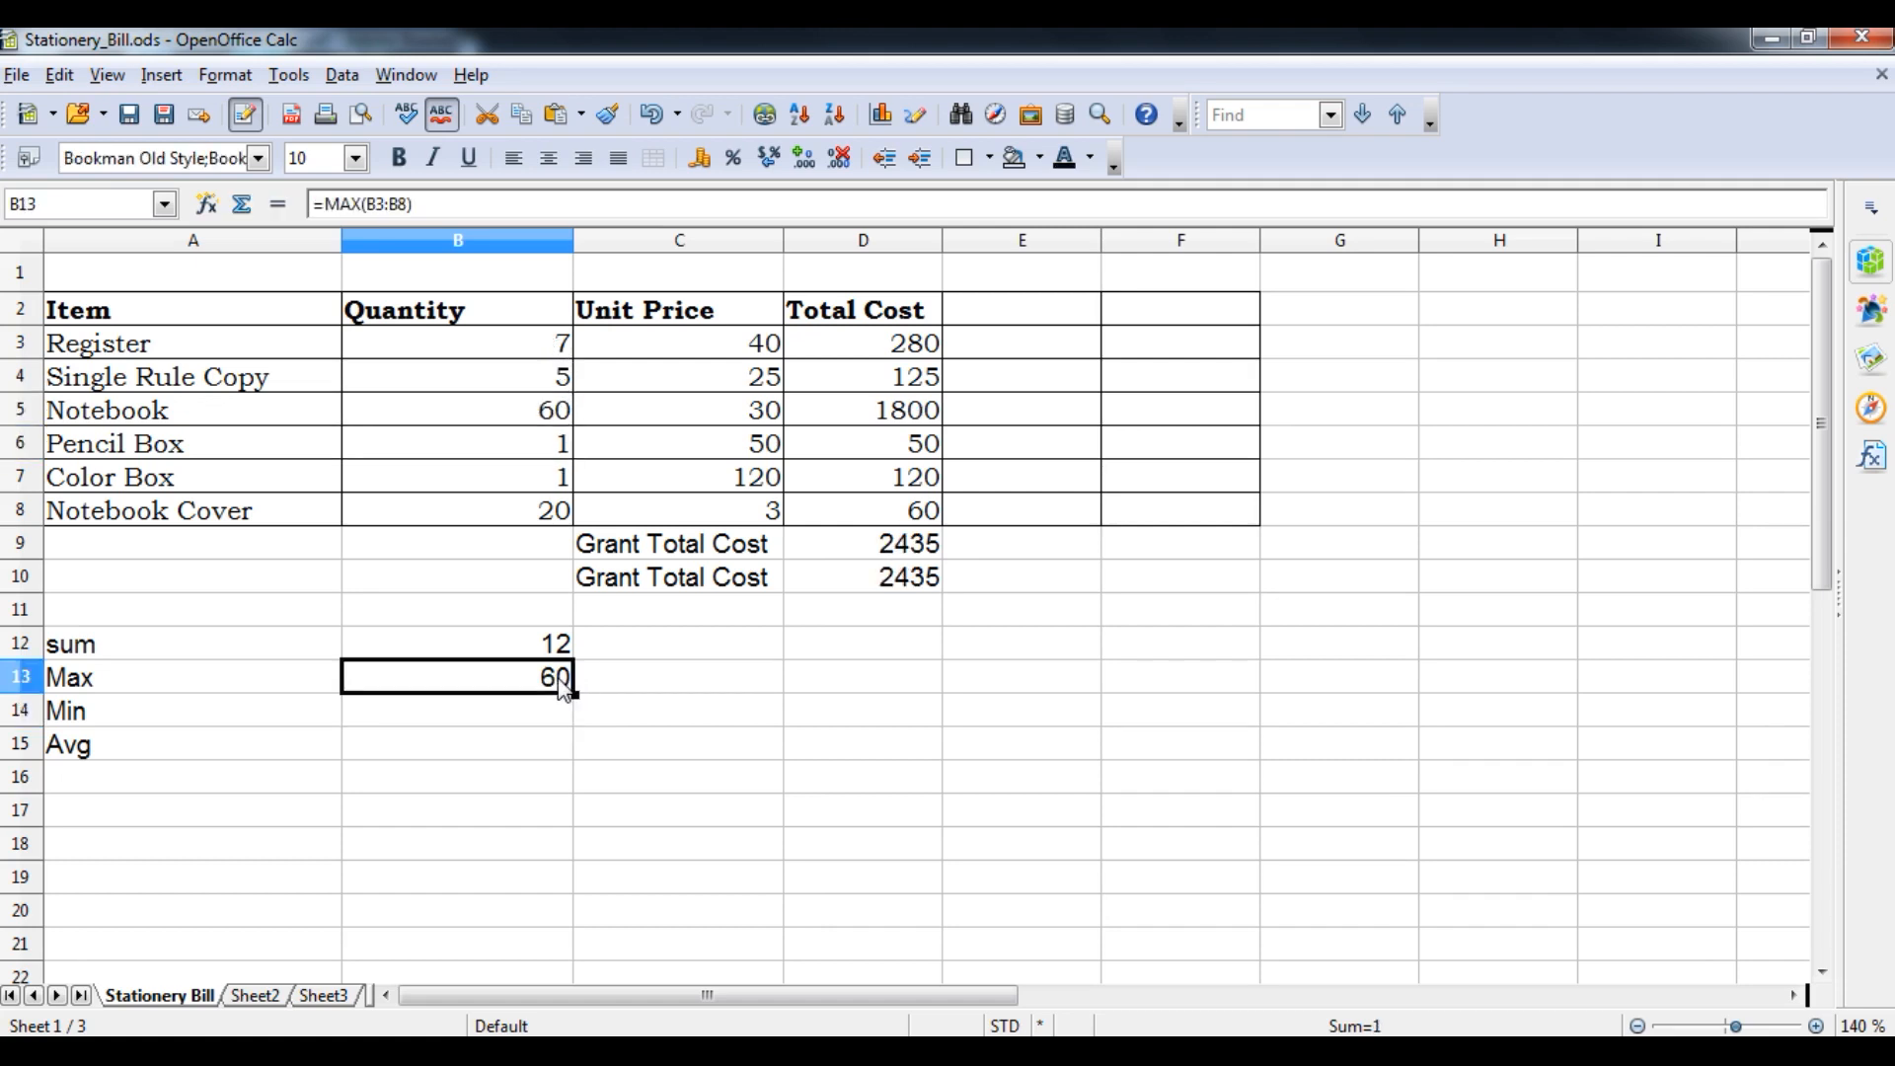
- Enter the formula =min(B3:b8) in cell B14 to find the smallest quantity
left_click(544, 723)
type("=min(")
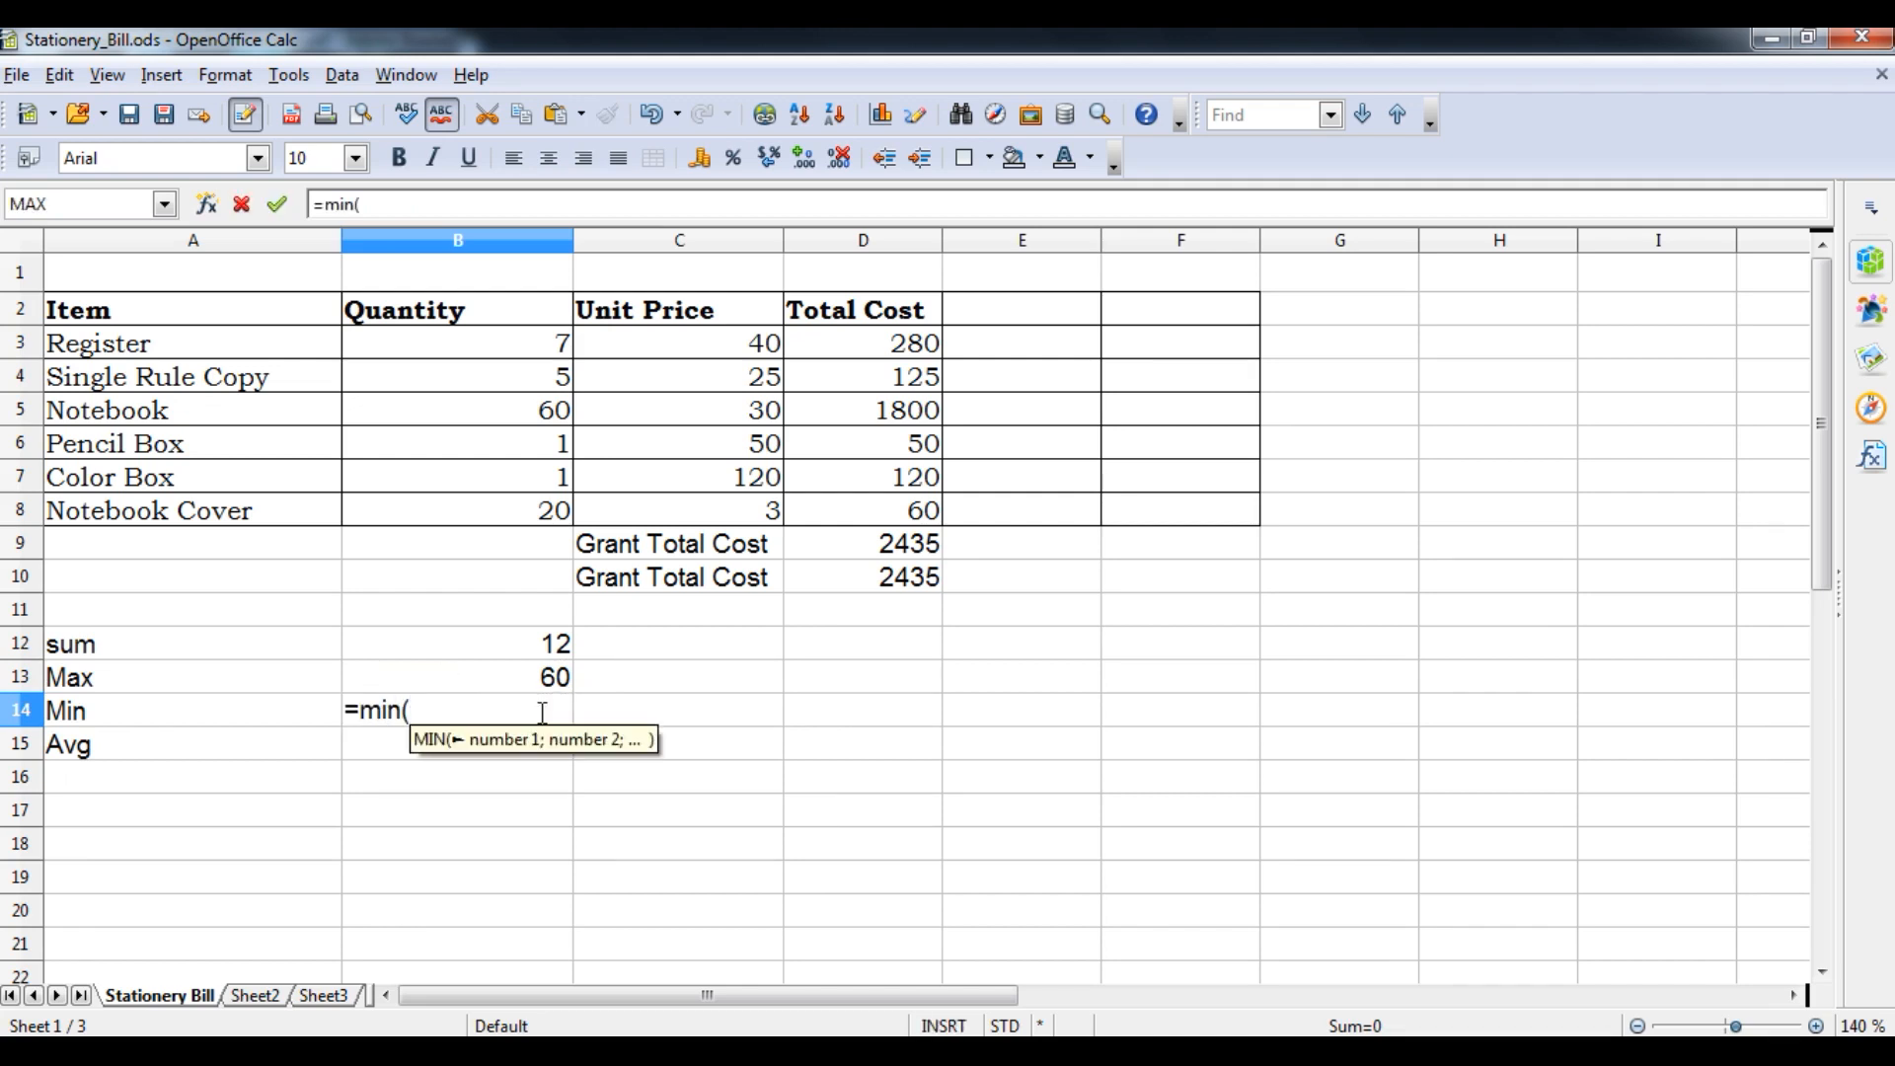
type("B3:b8)")
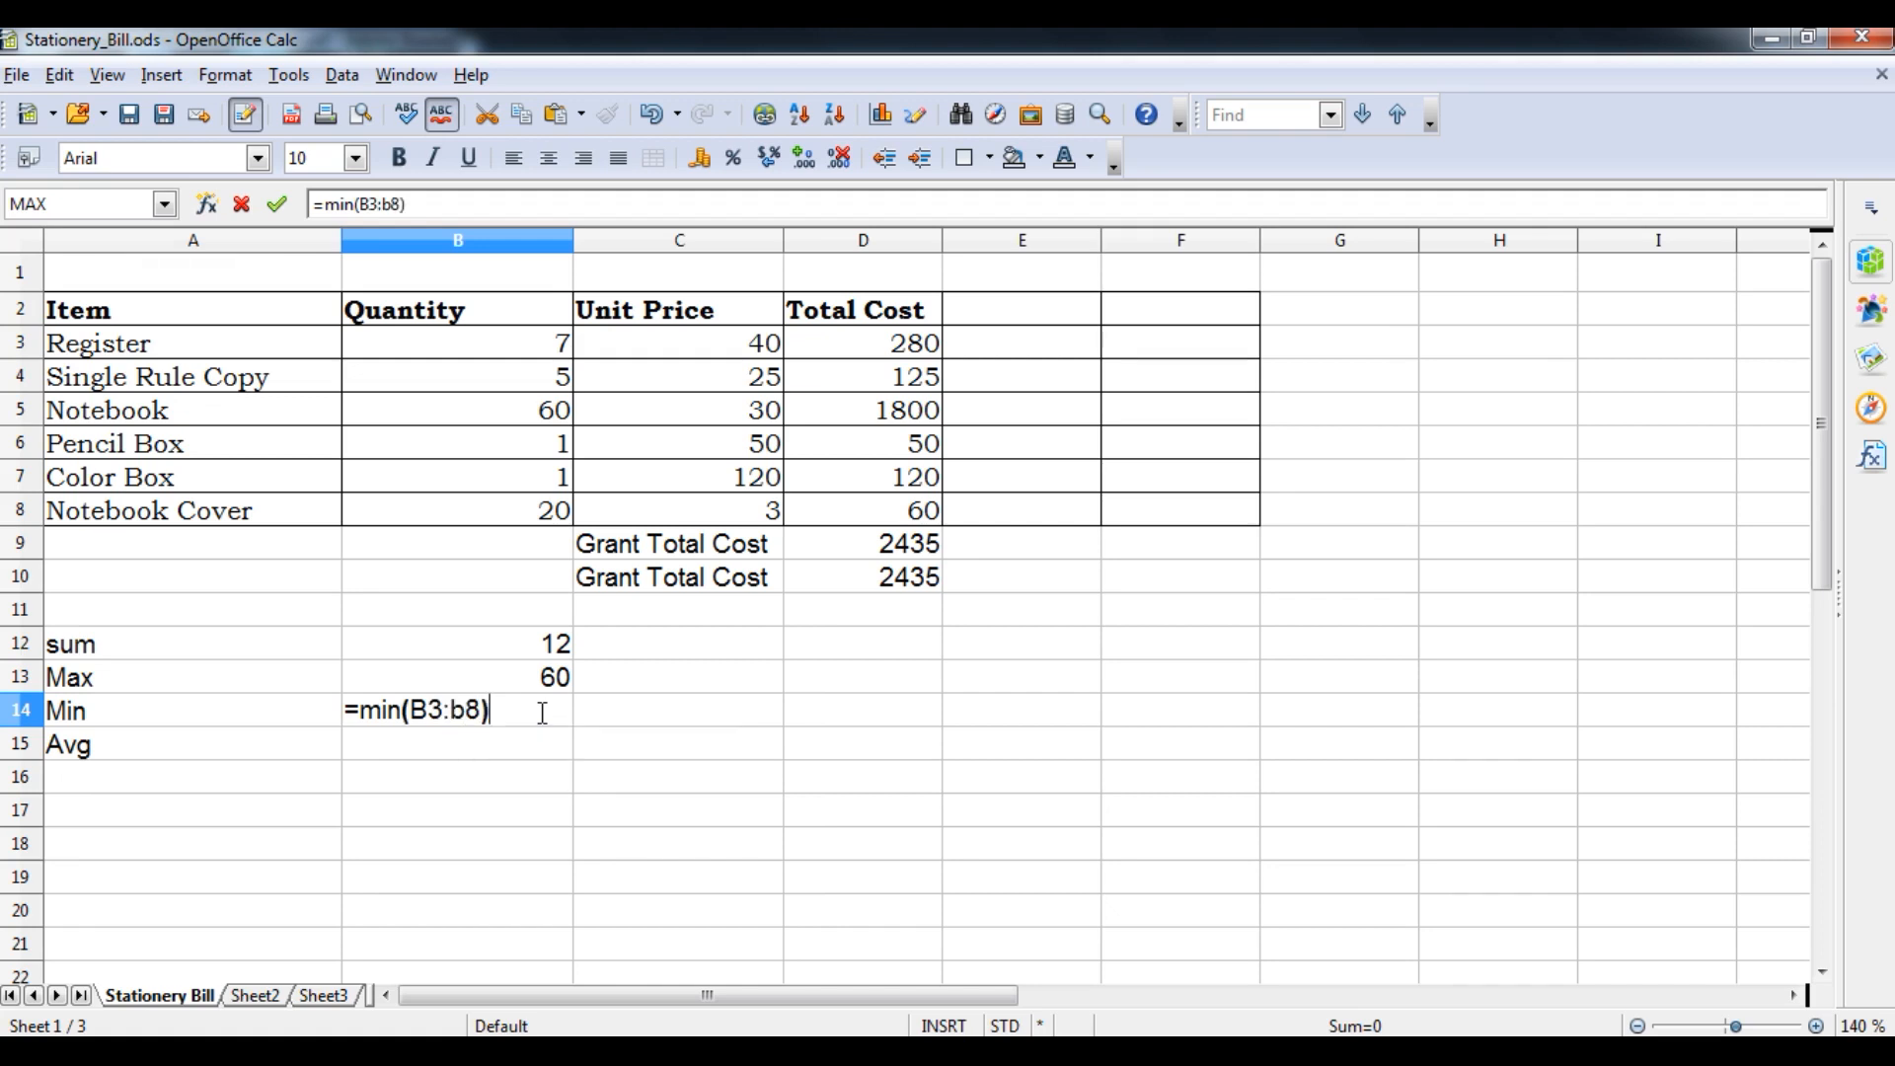
key("Return")
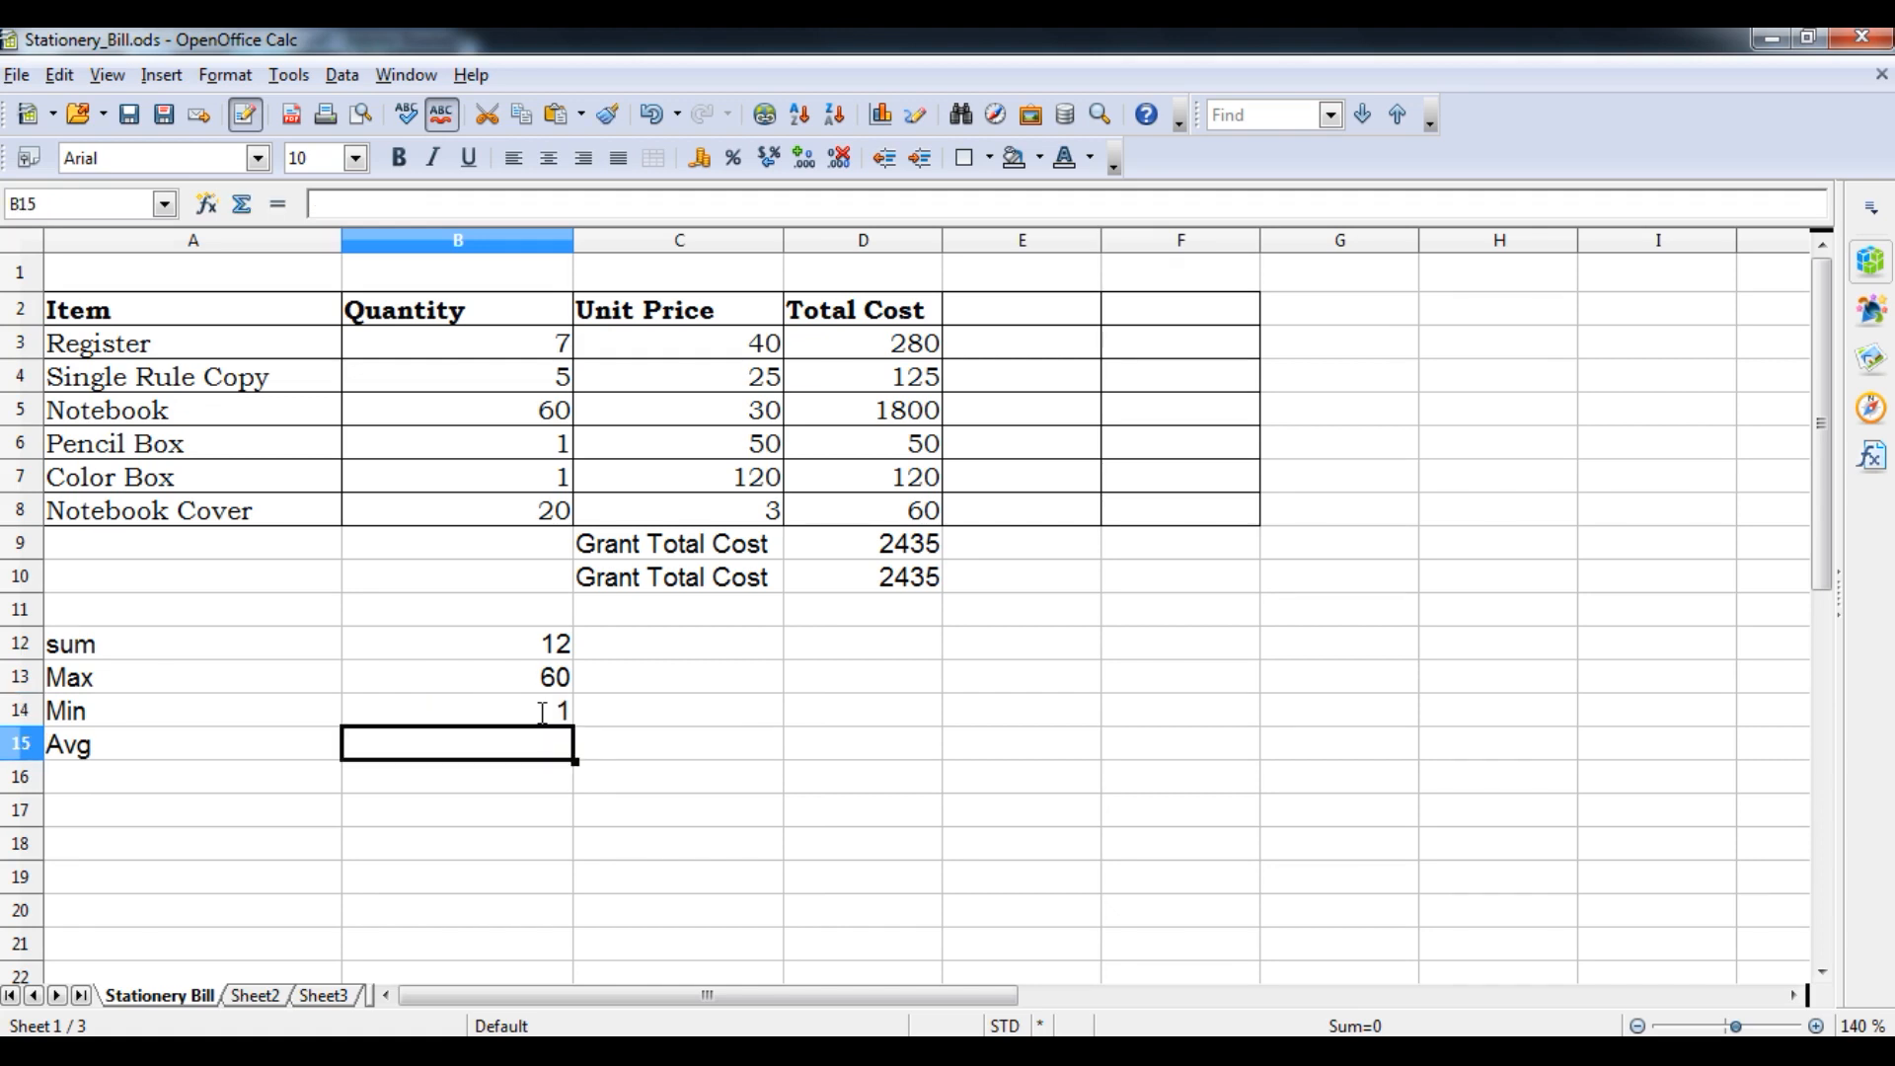
- Enter the formula =AVERAGE(B3:B8) in cell B15 to average the quantities
type("=a")
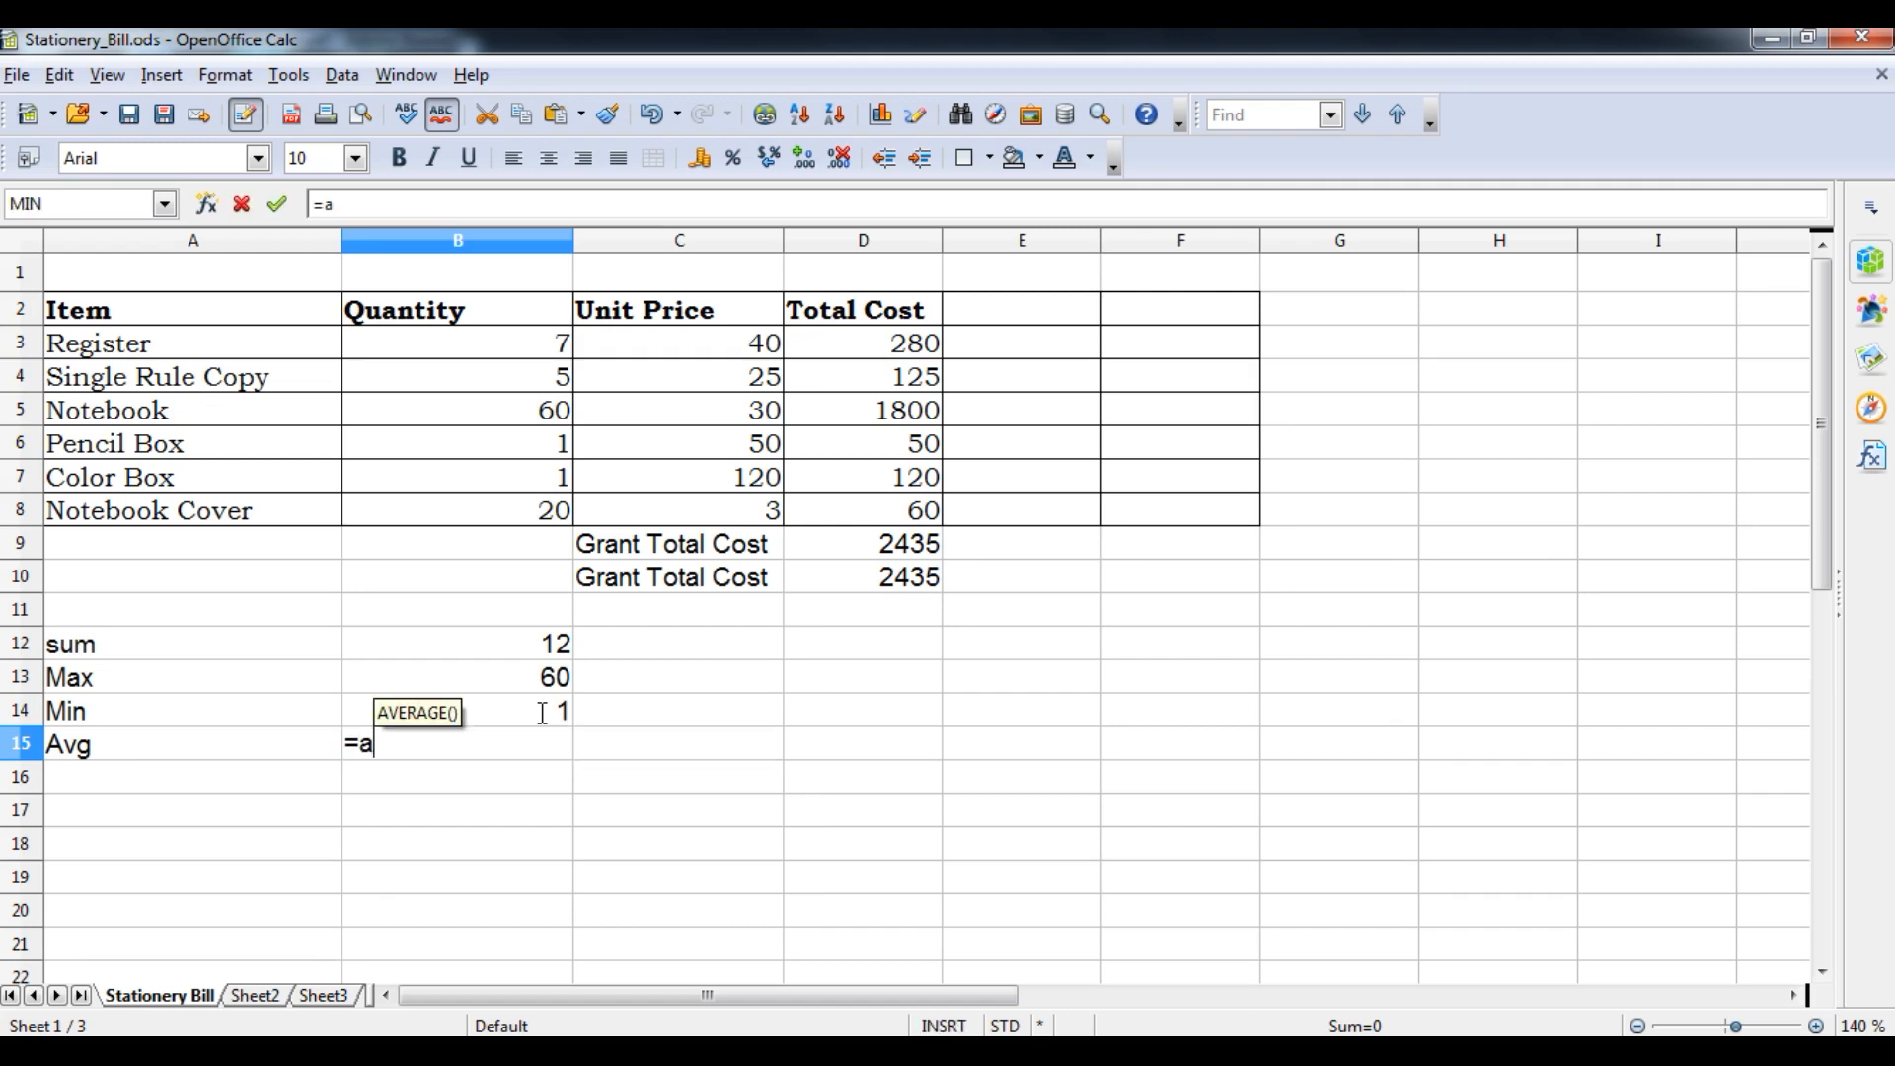
key("Return")
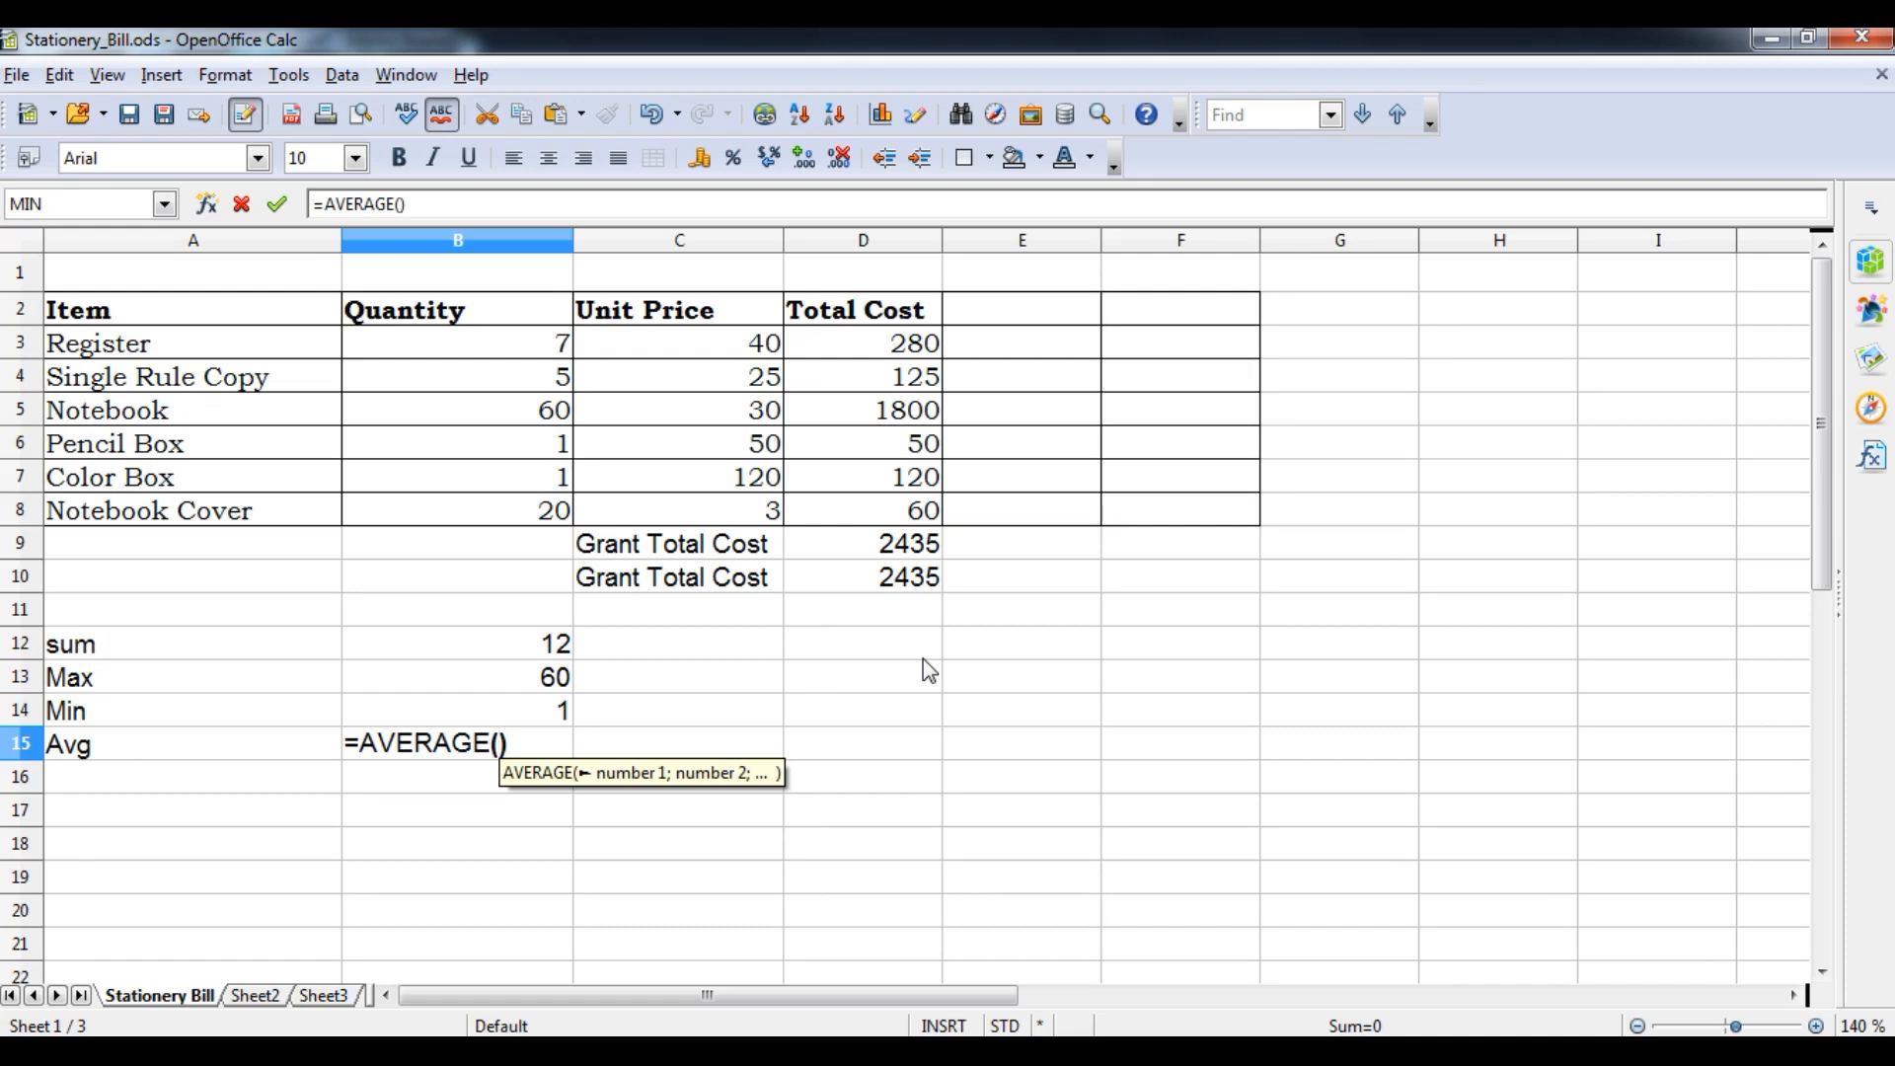
type("B3+")
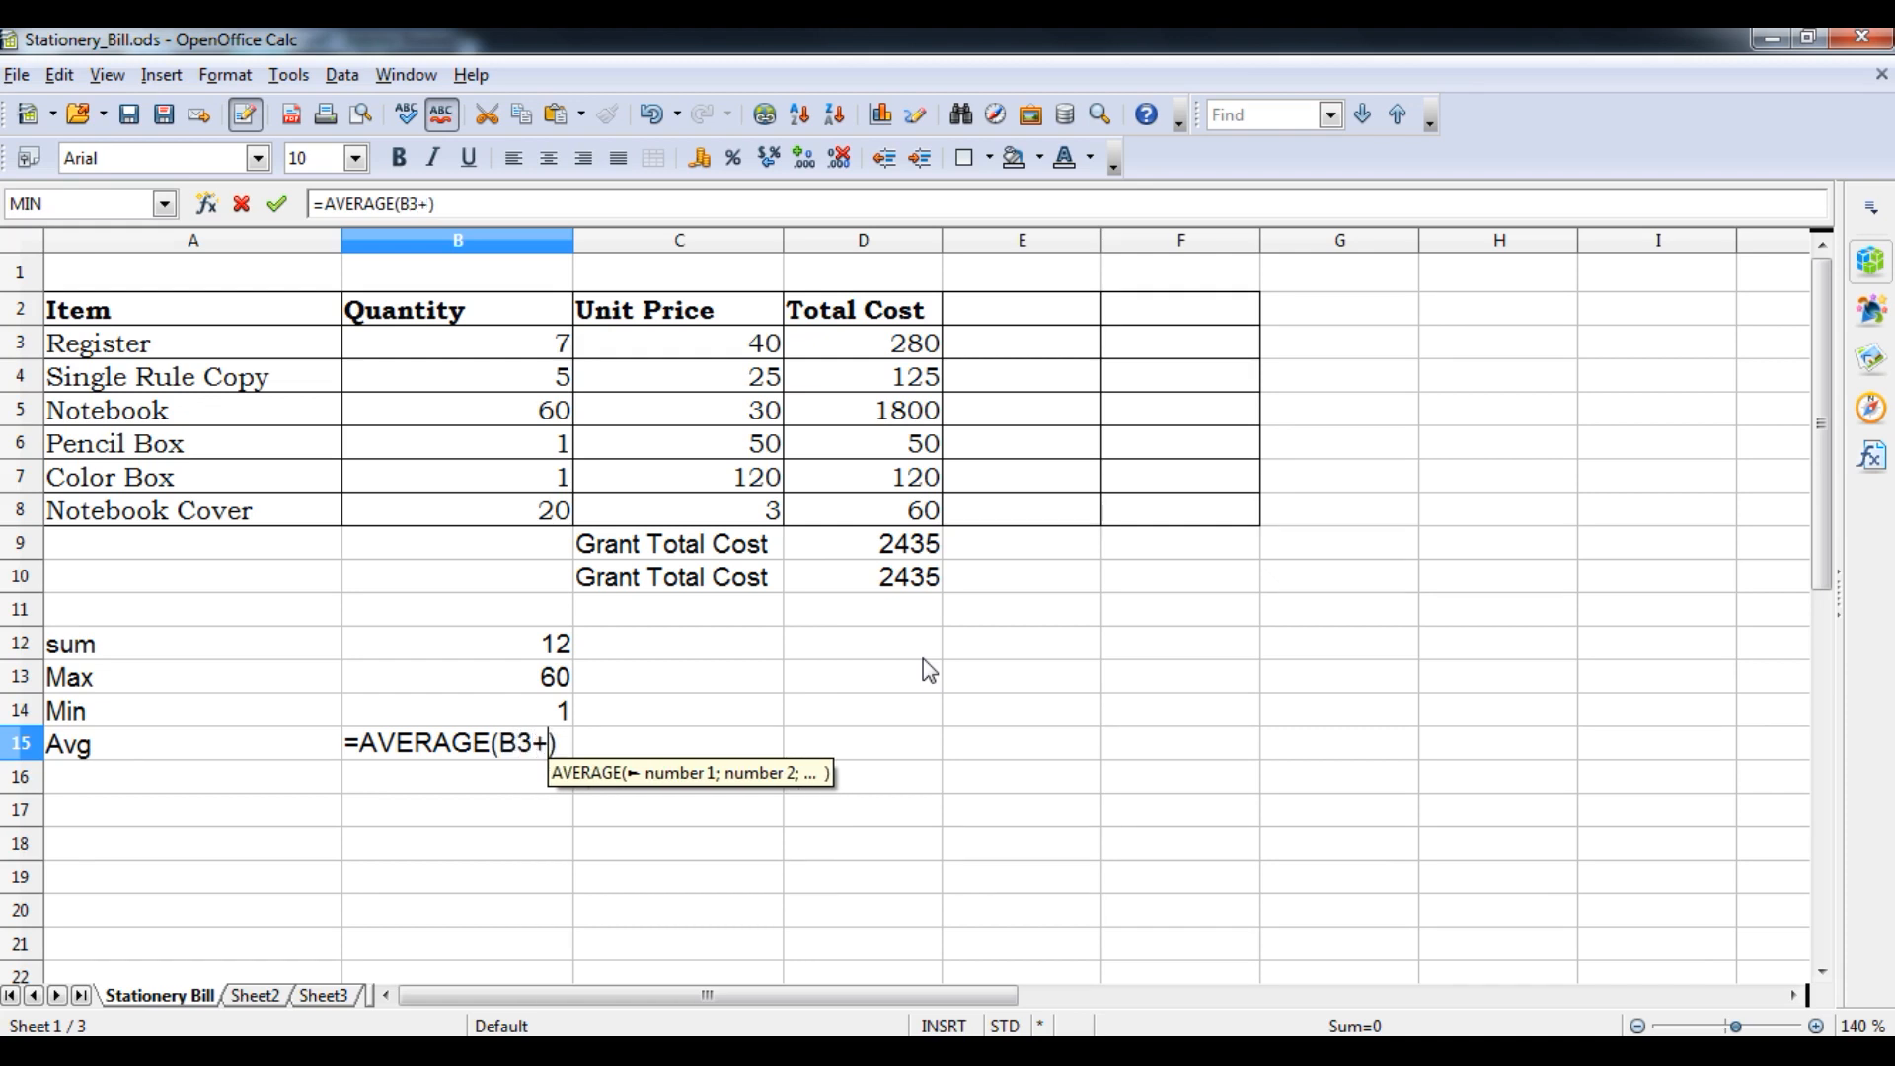
key("BackSpace")
type(";")
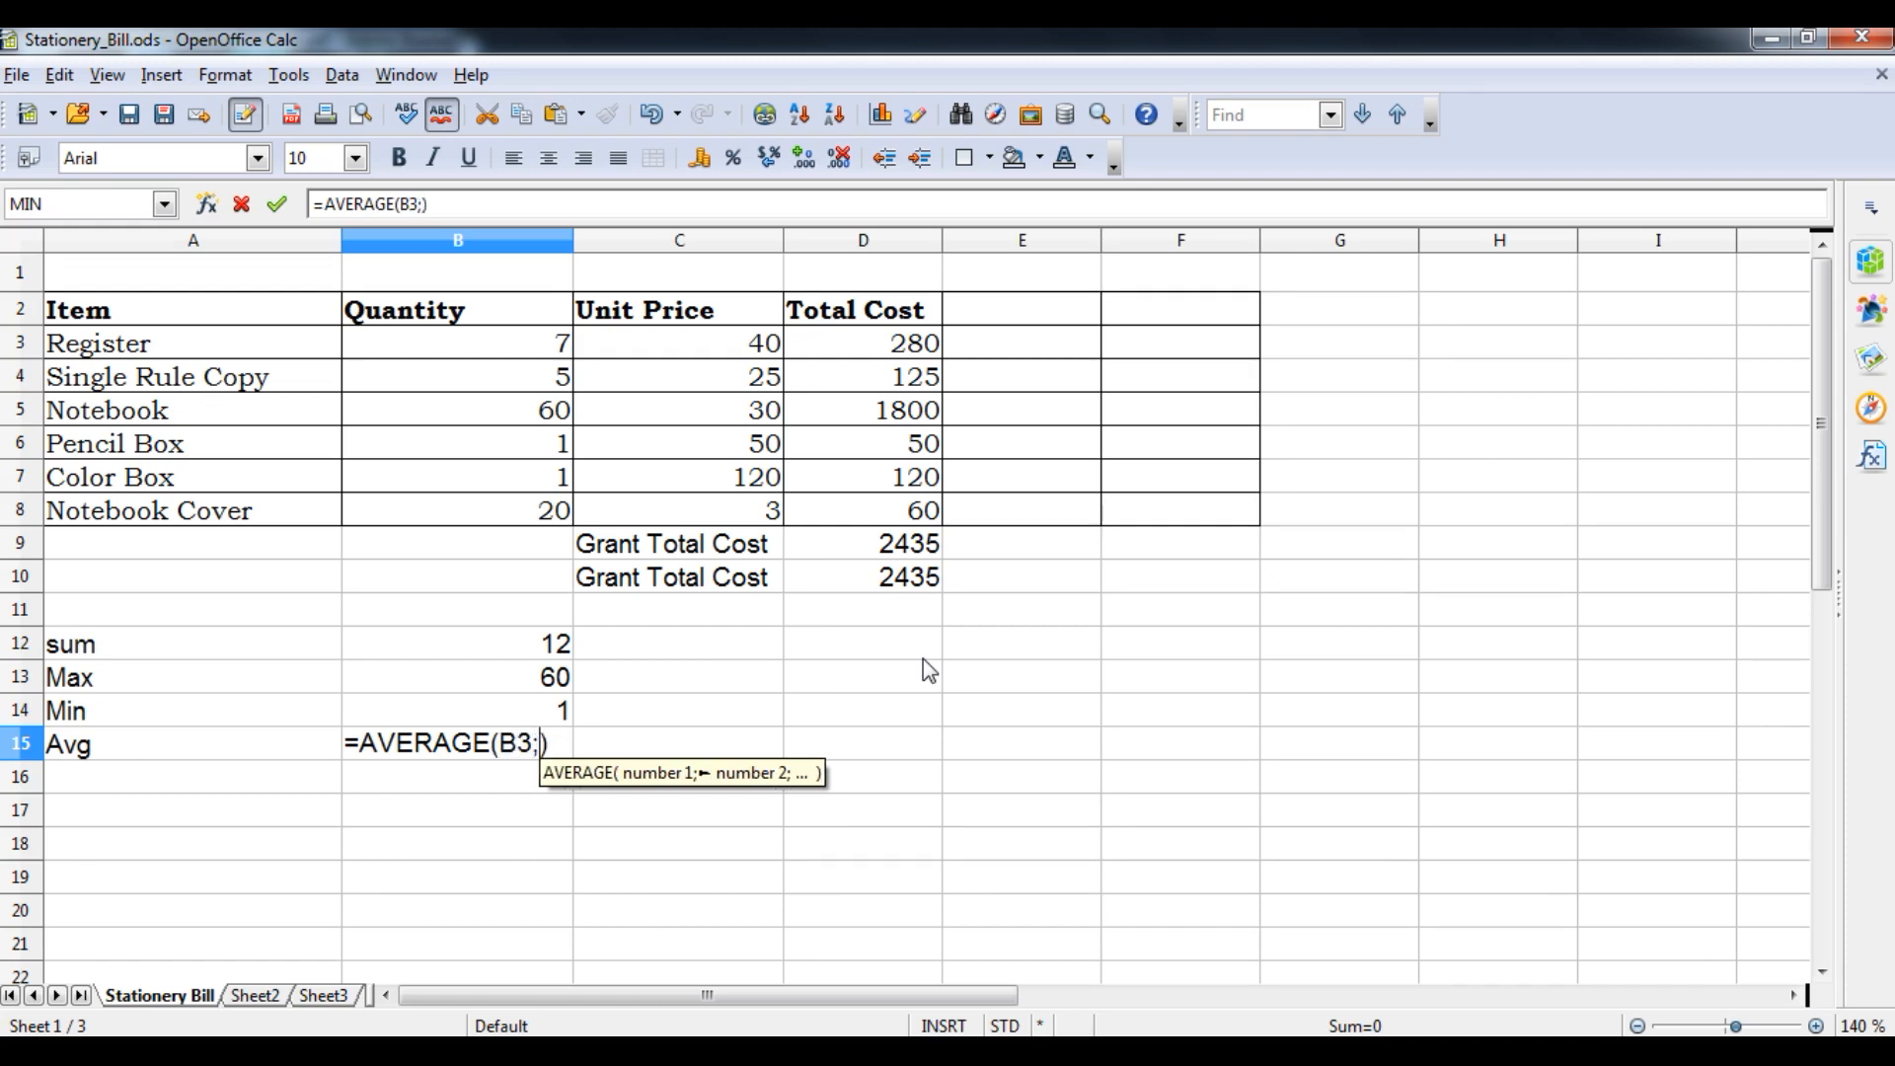
key("BackSpace")
type(":b8")
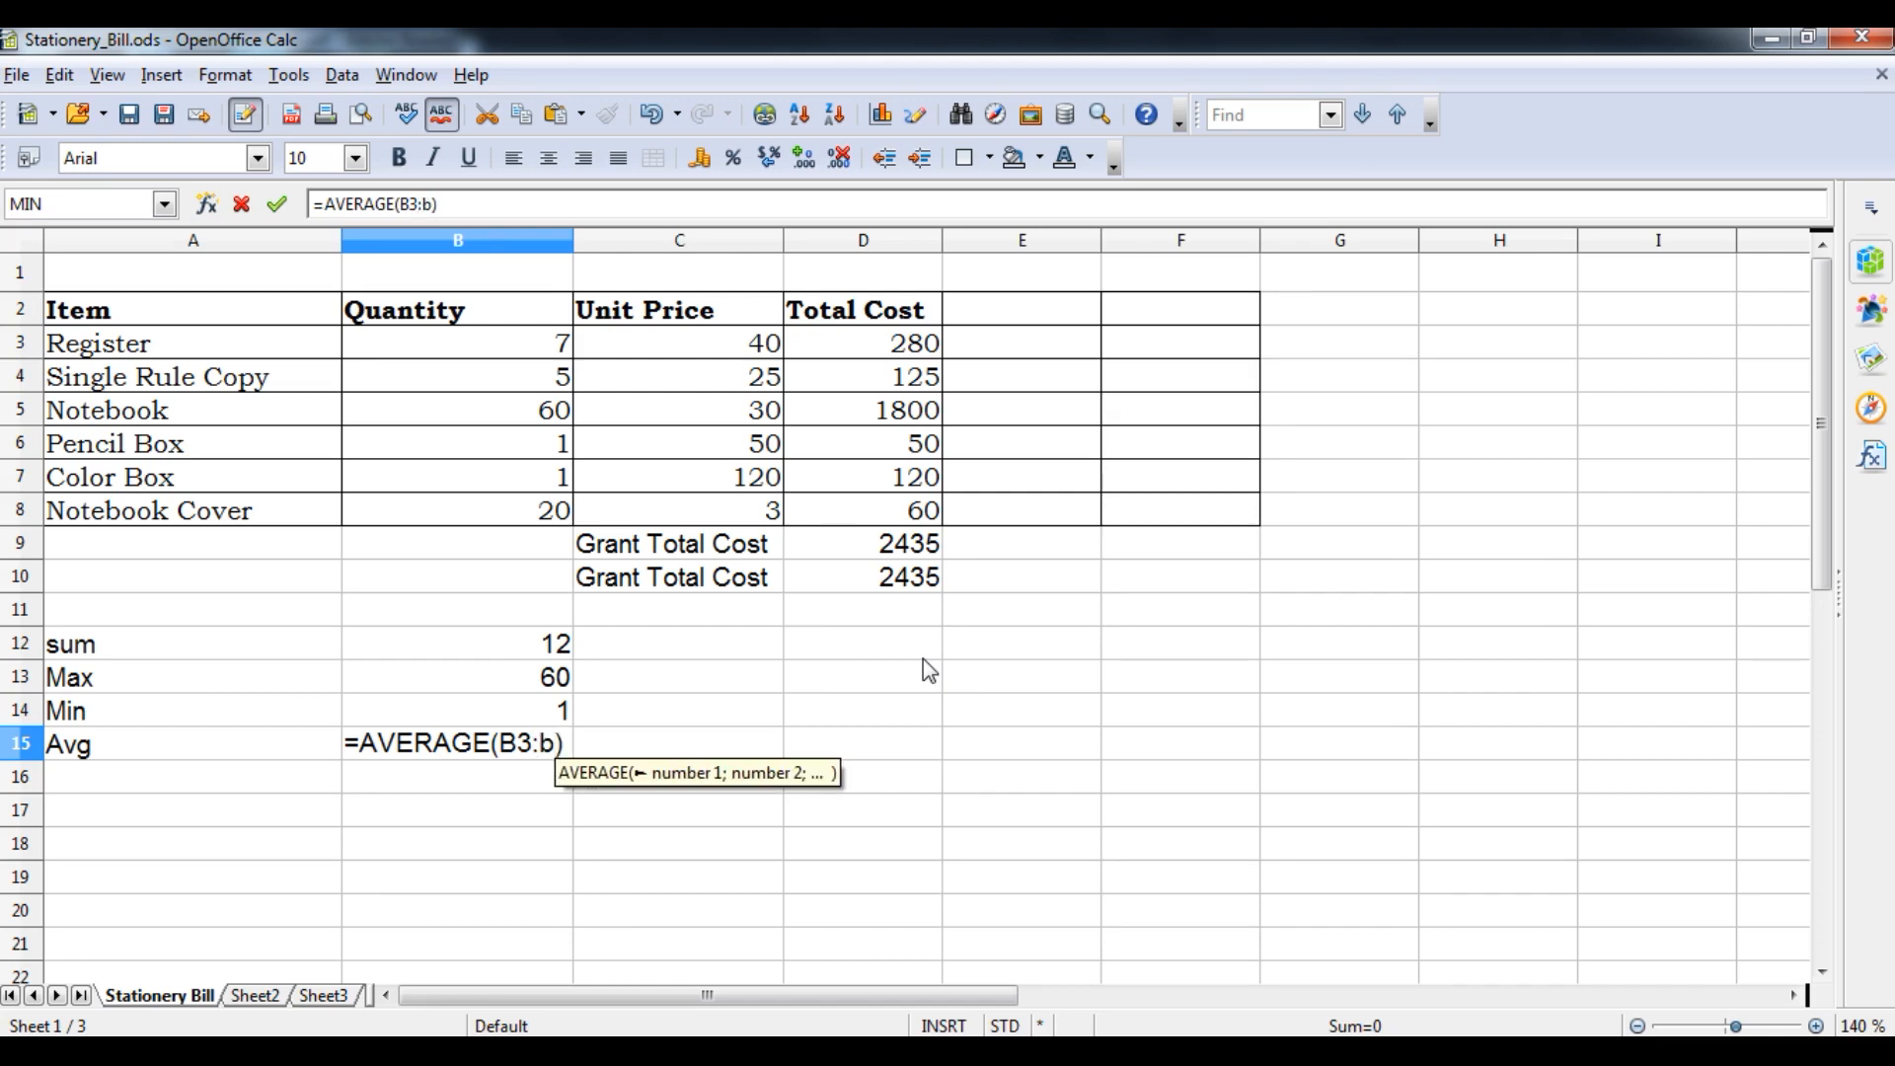
key("Return")
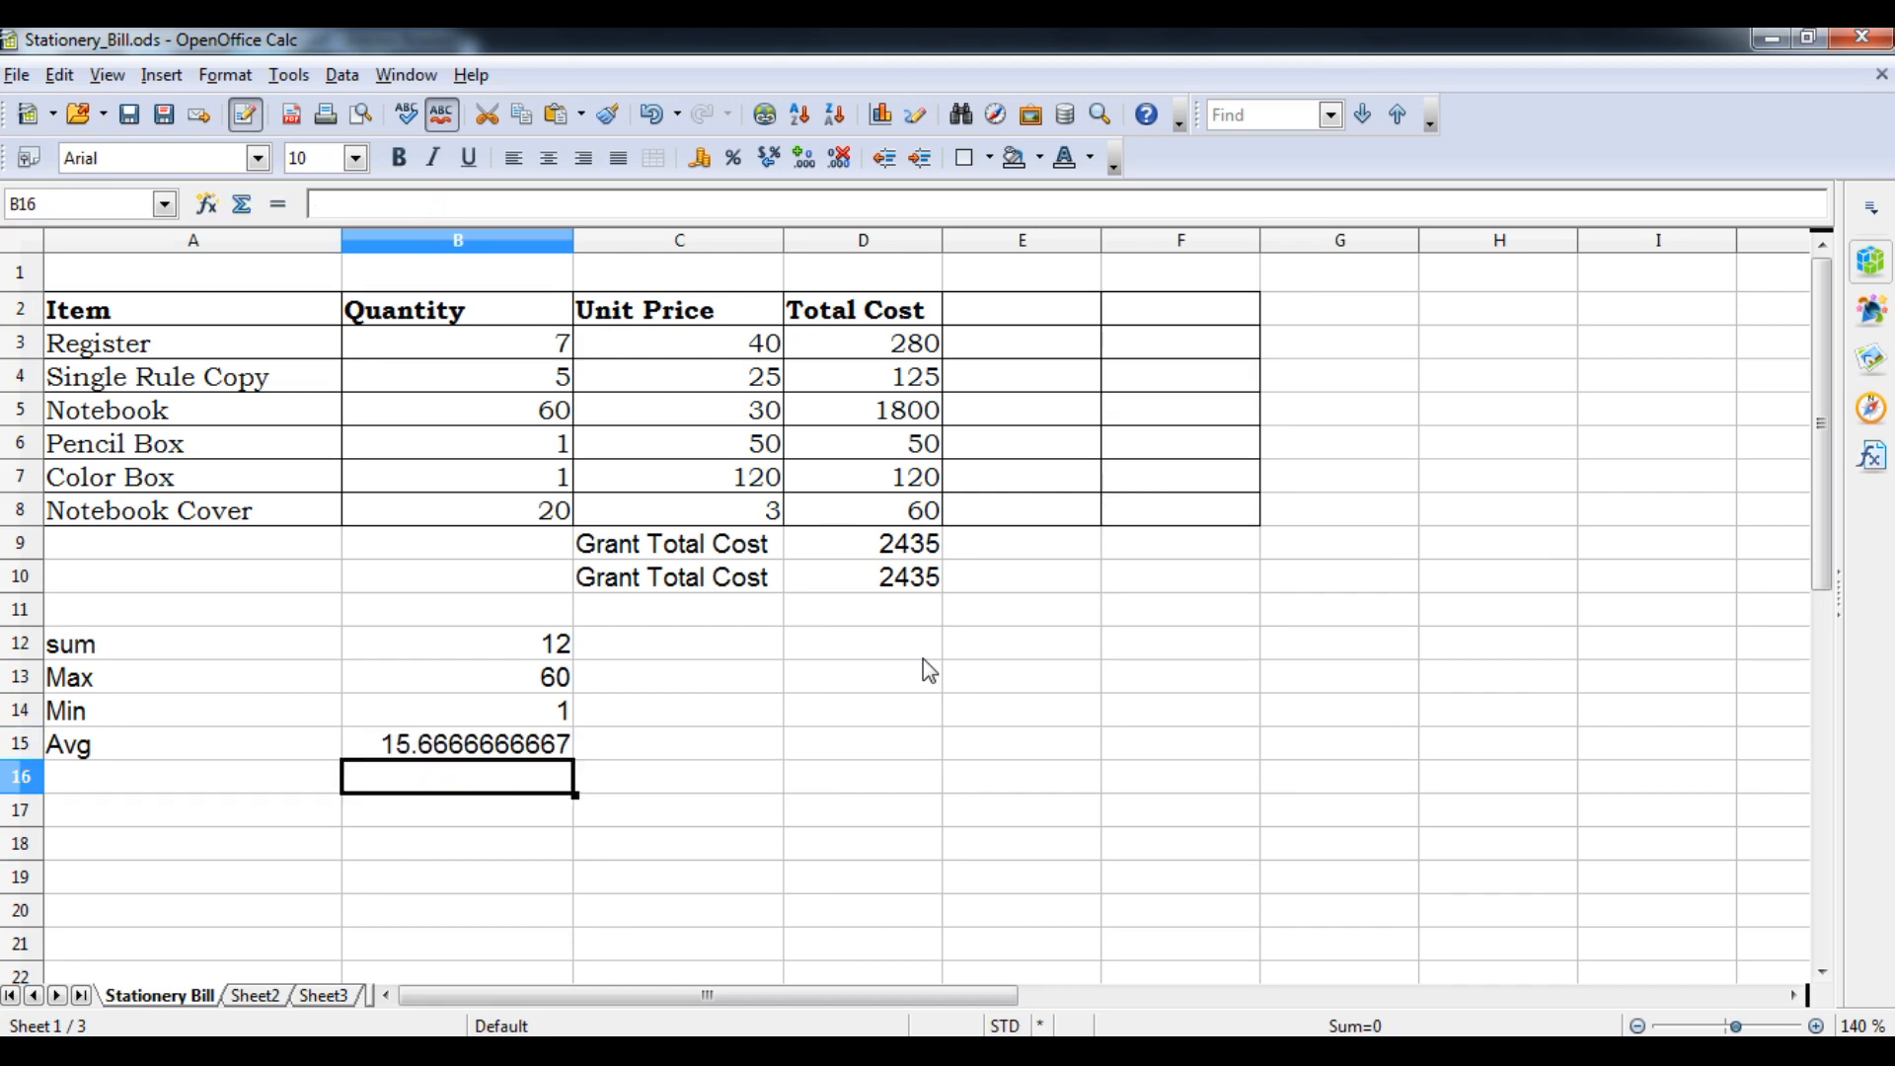
key("Up")
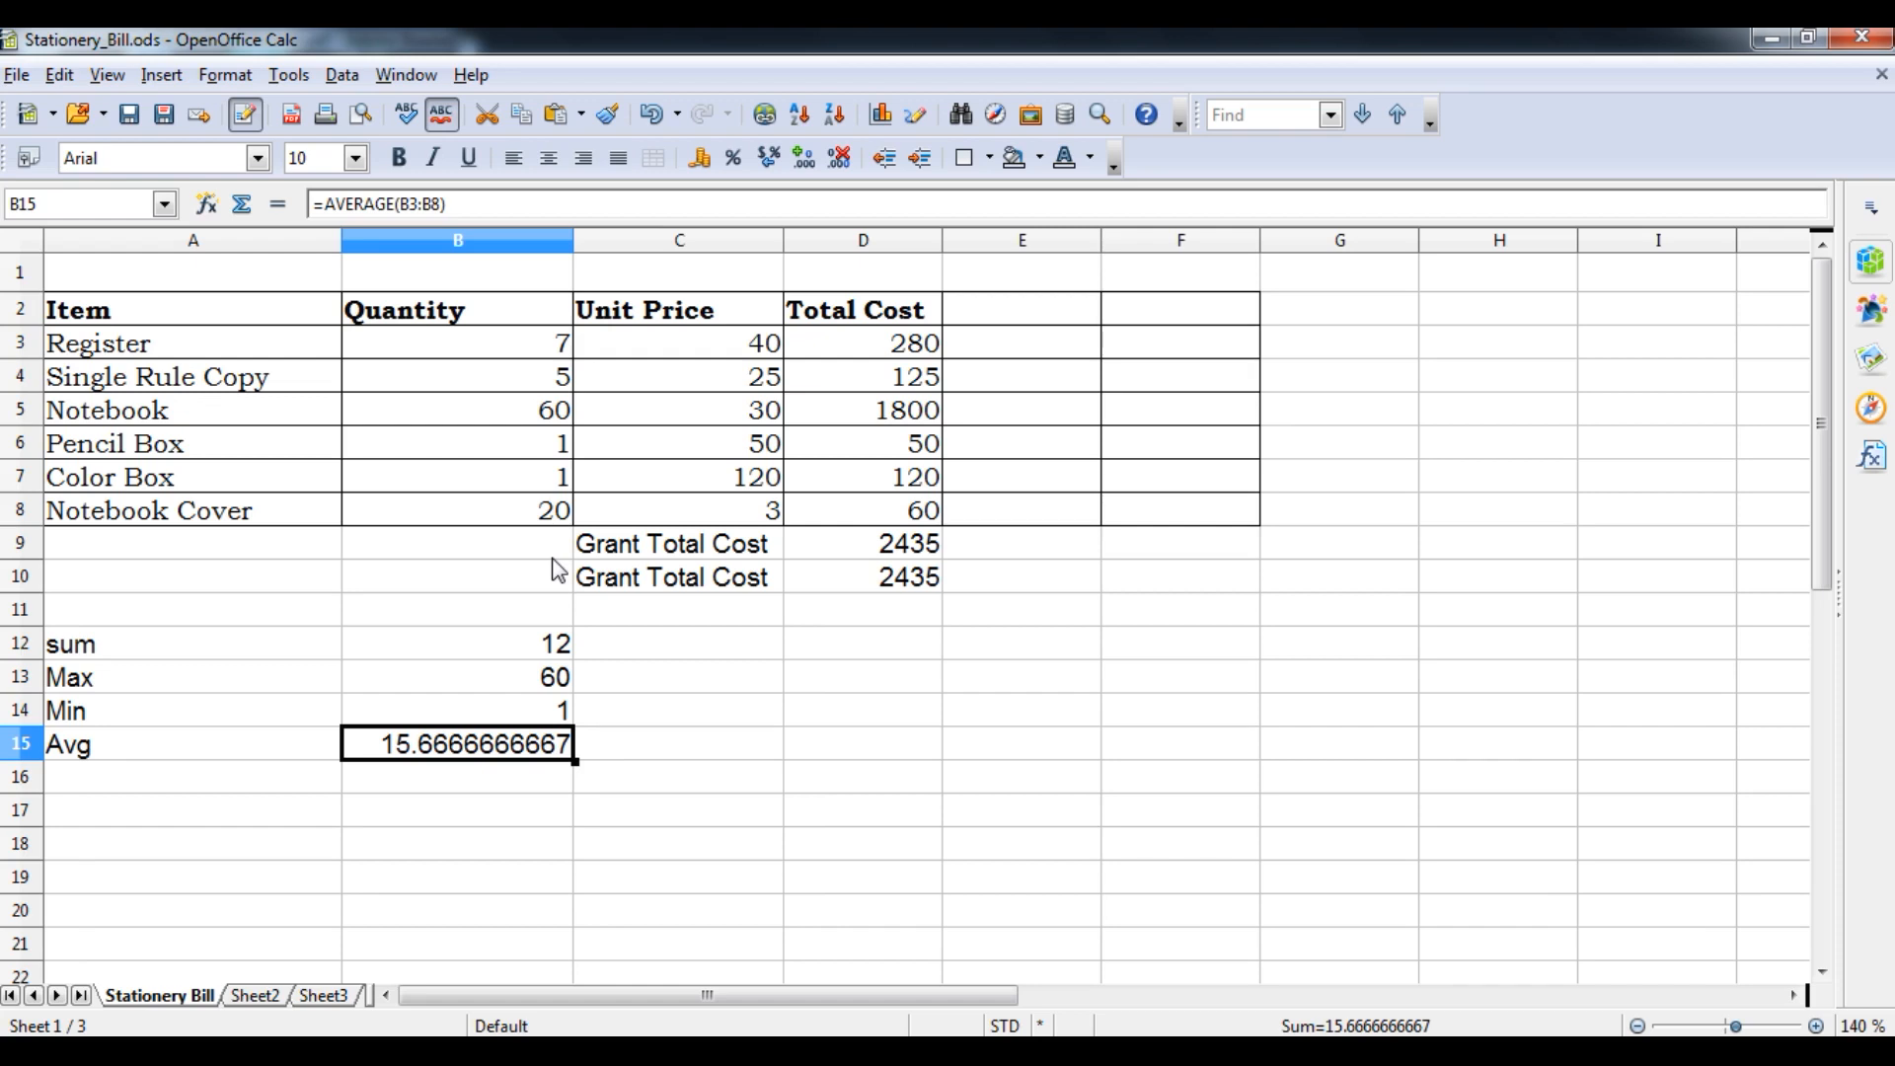
- Enter the formula =sum(b3:b8) in cell B17 to add all the quantities
left_click(458, 819)
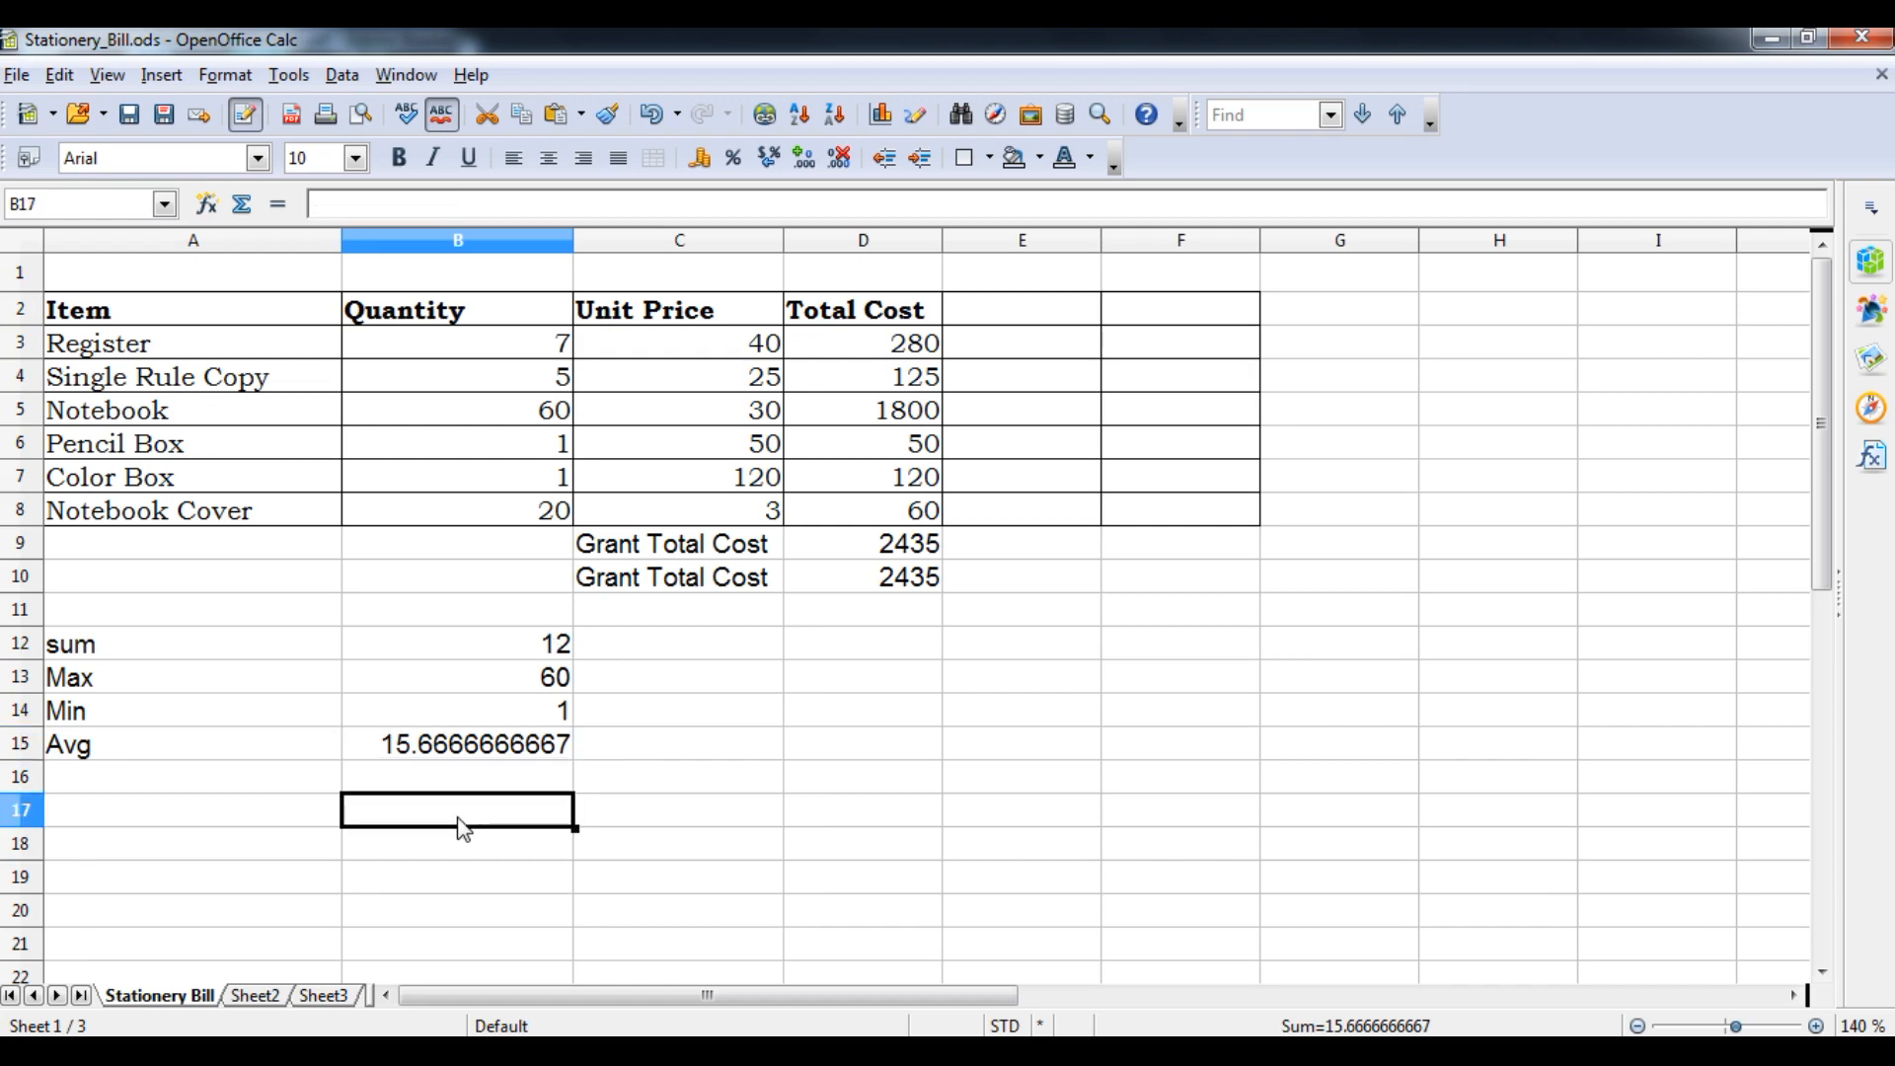
type("=s")
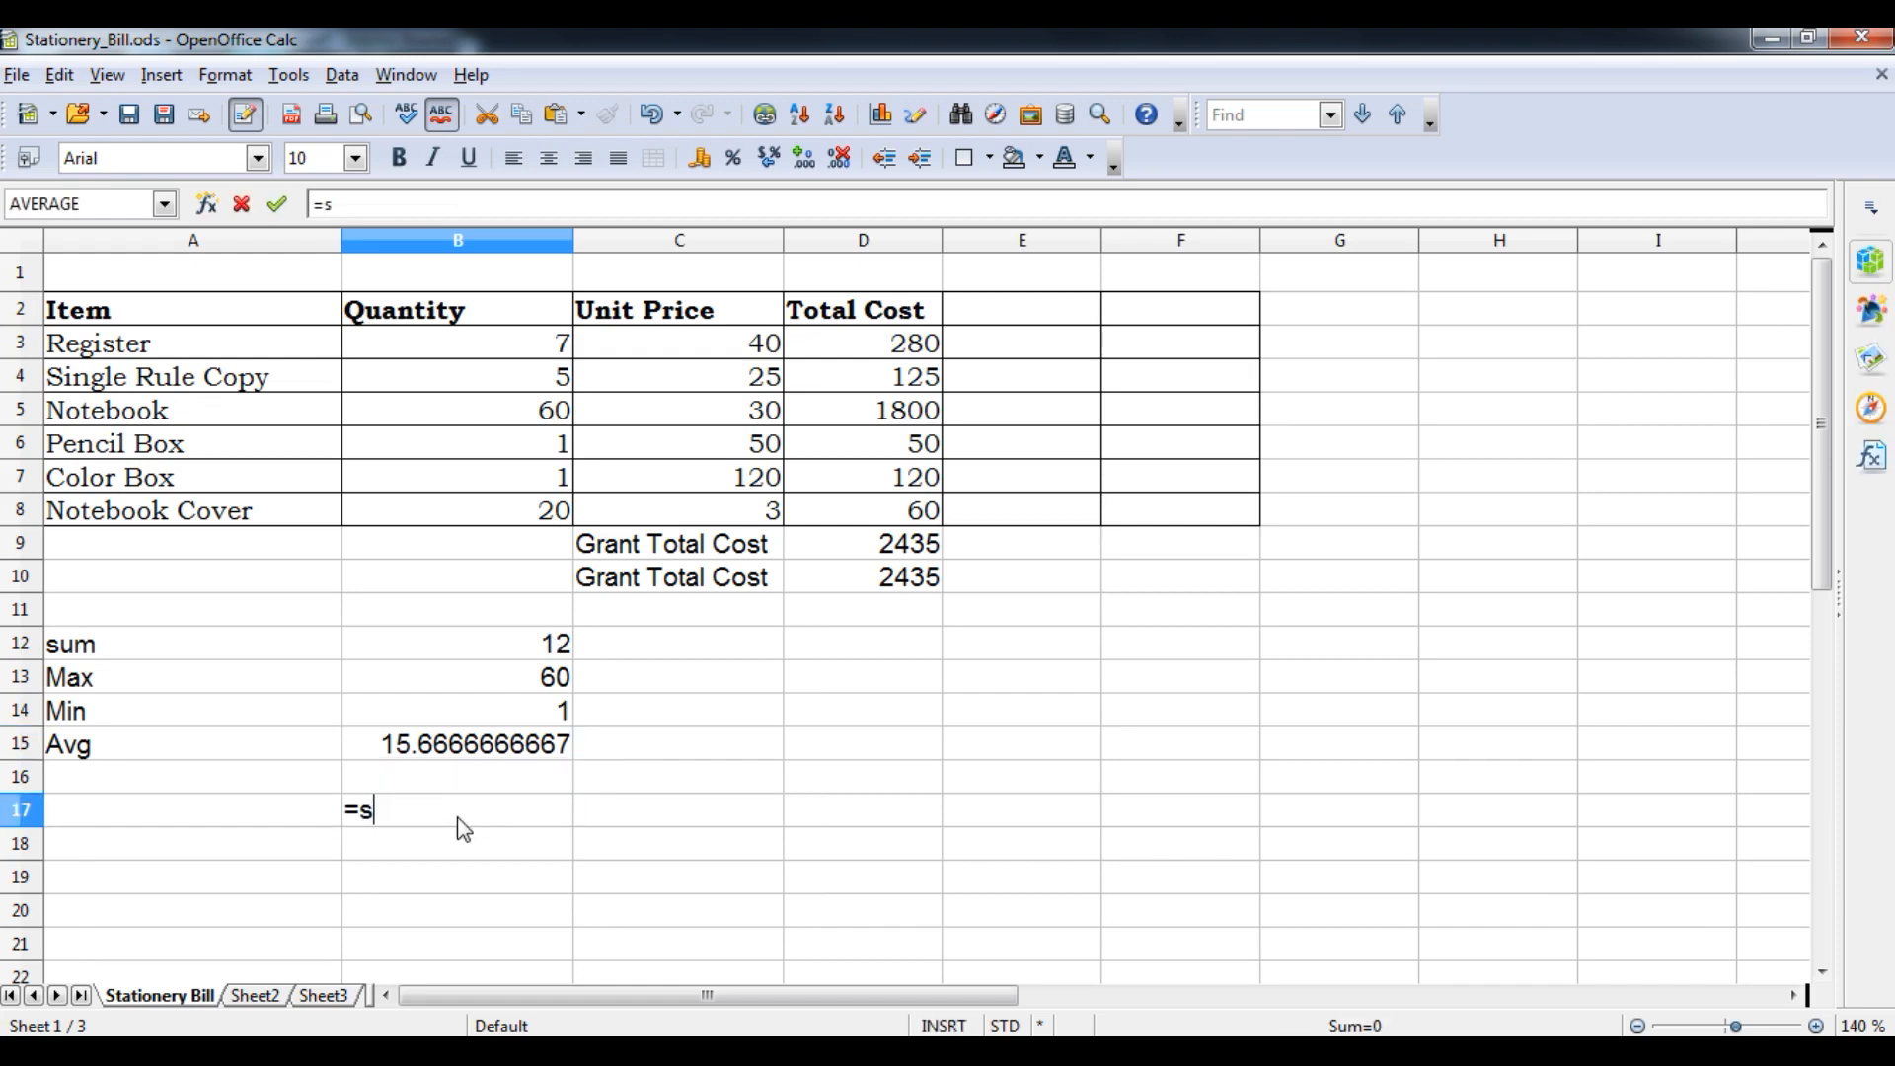
type("um(b")
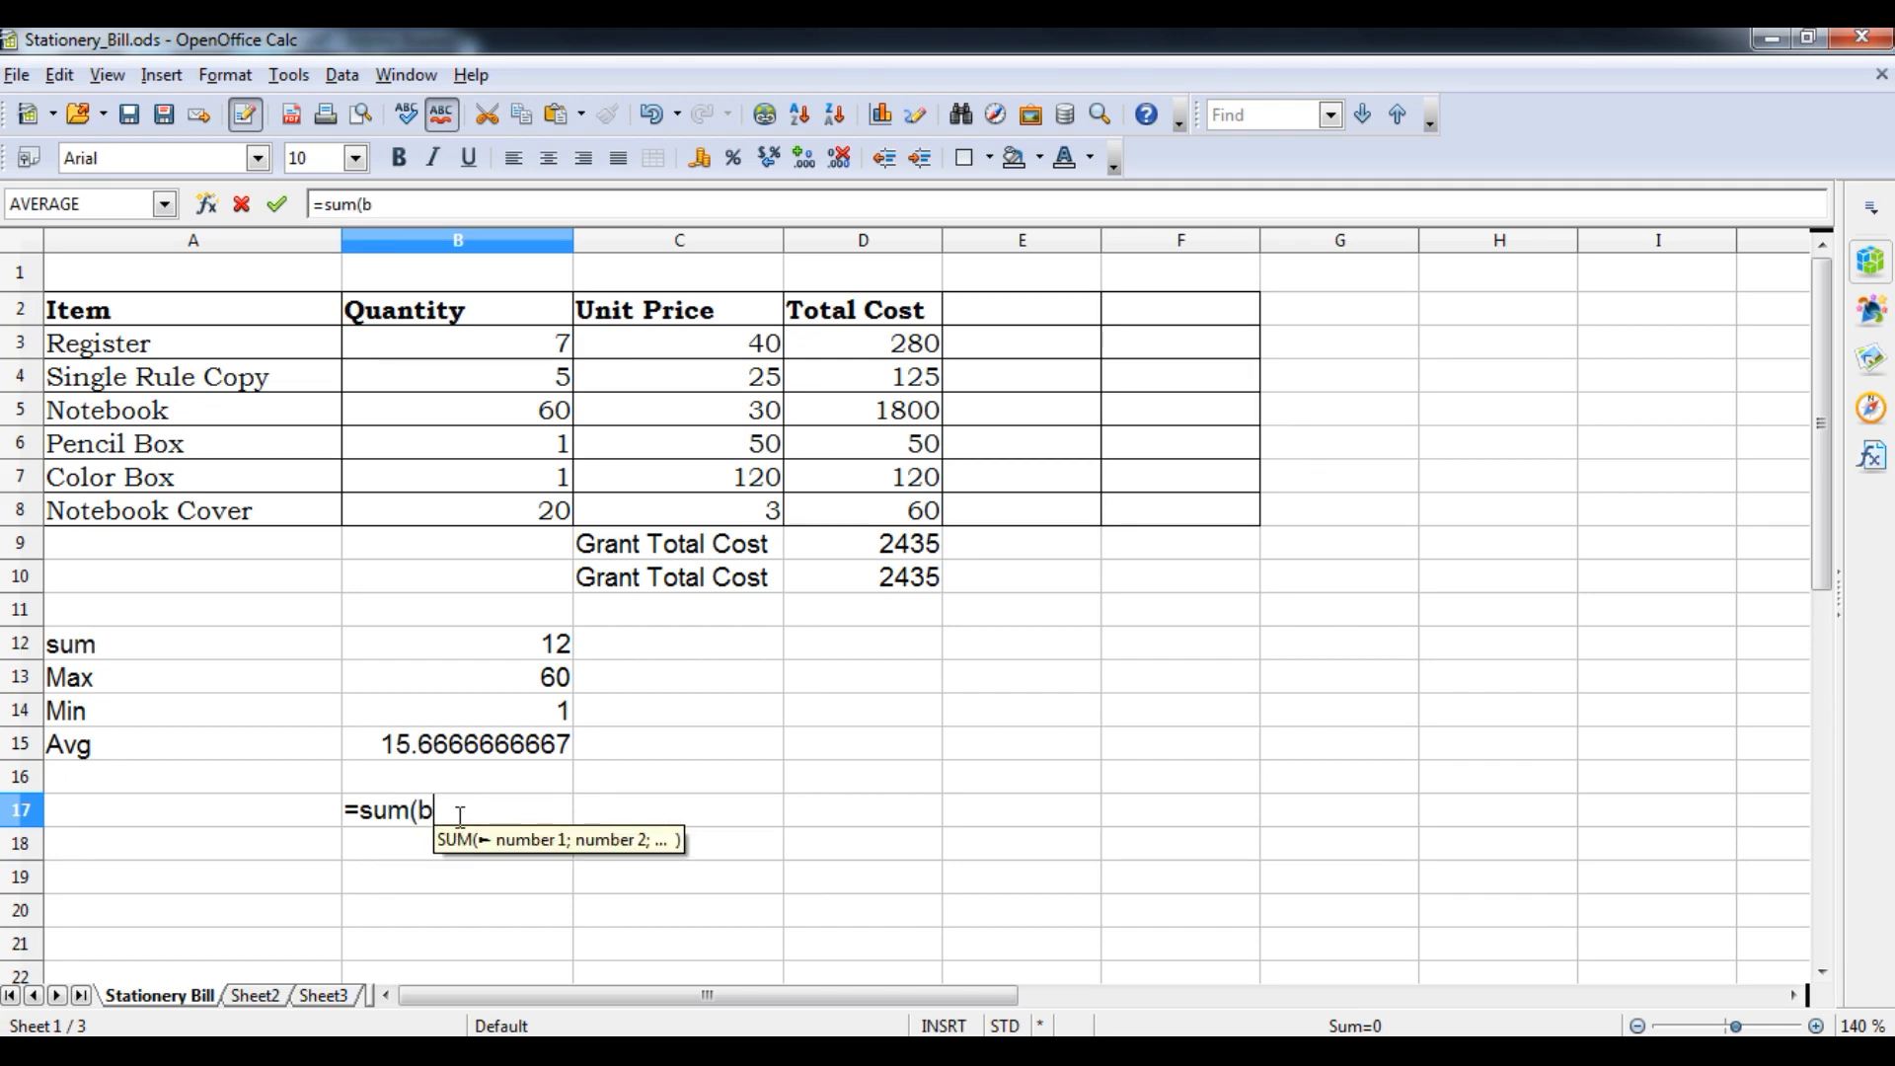
type("3:b8)")
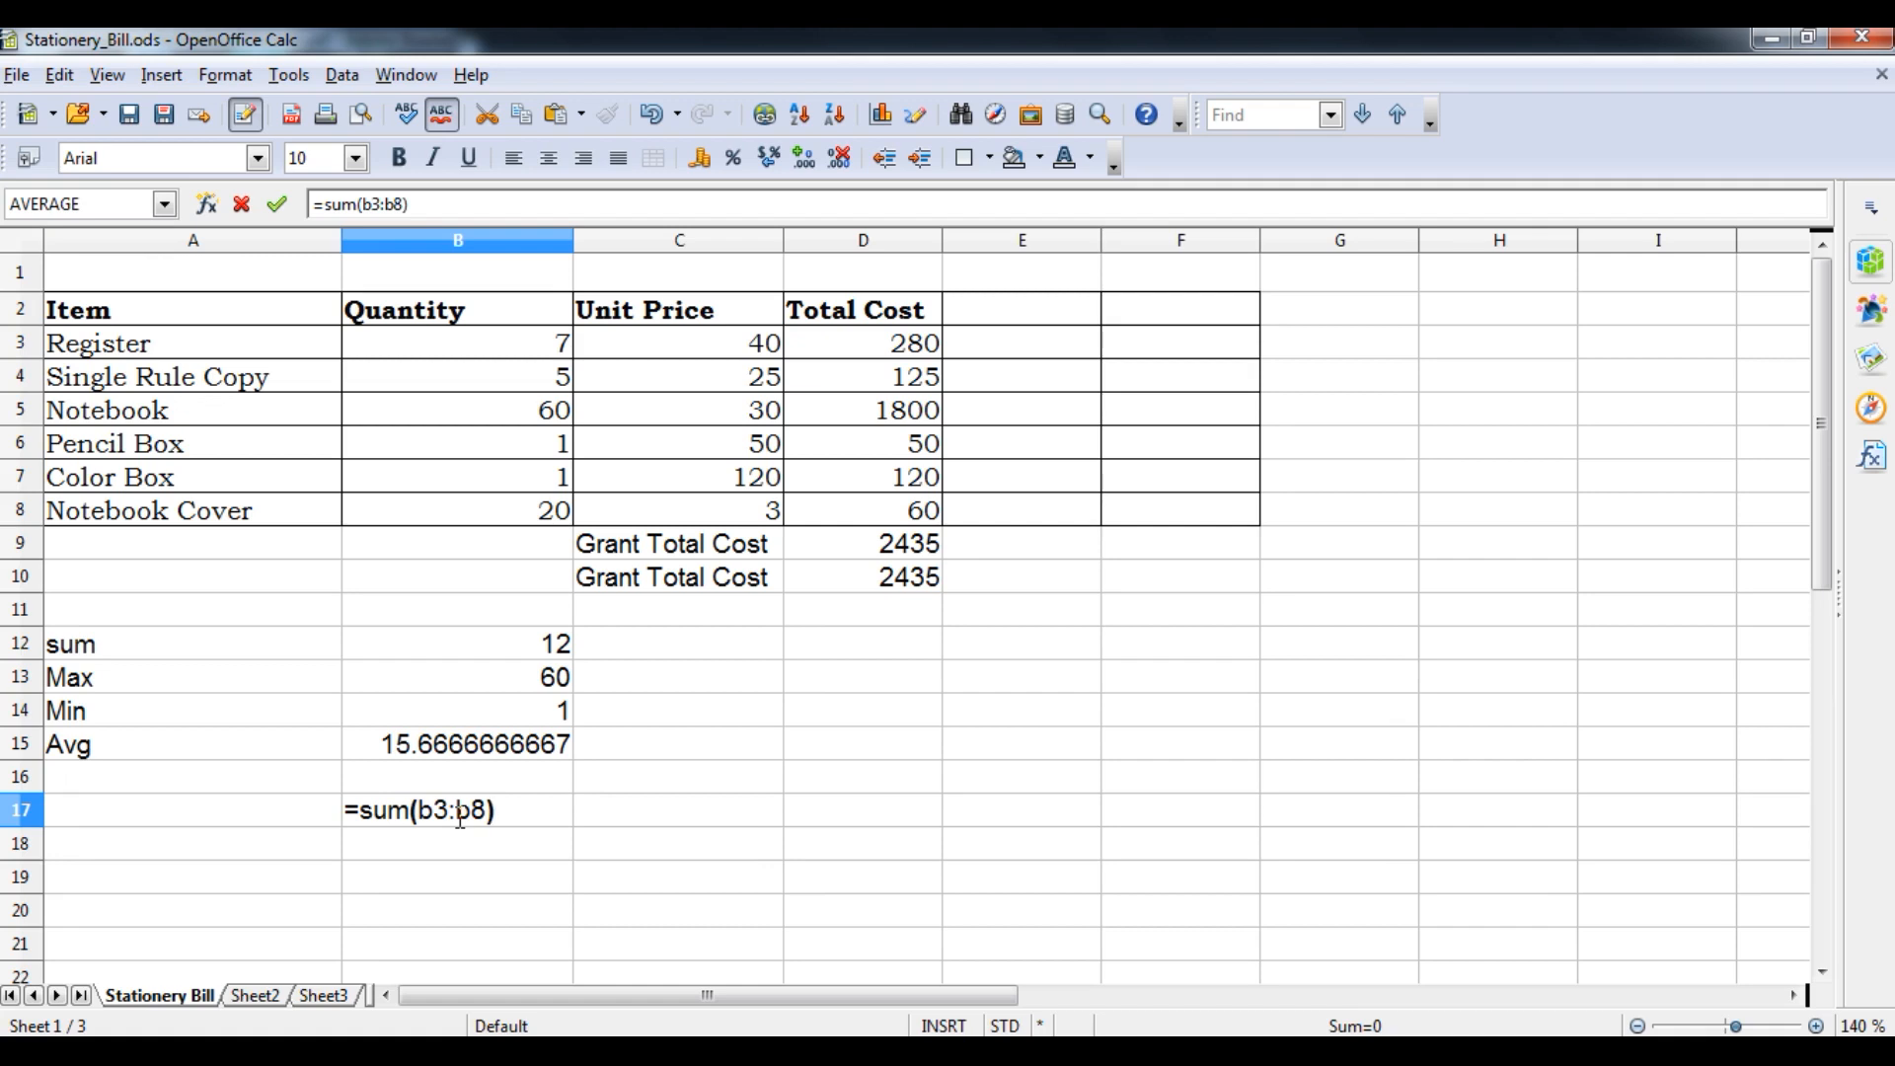
key("Return")
- Extend the formula in cell B17 to =SUM(B3:B8)/6 to calculate the average manually
left_click(460, 817)
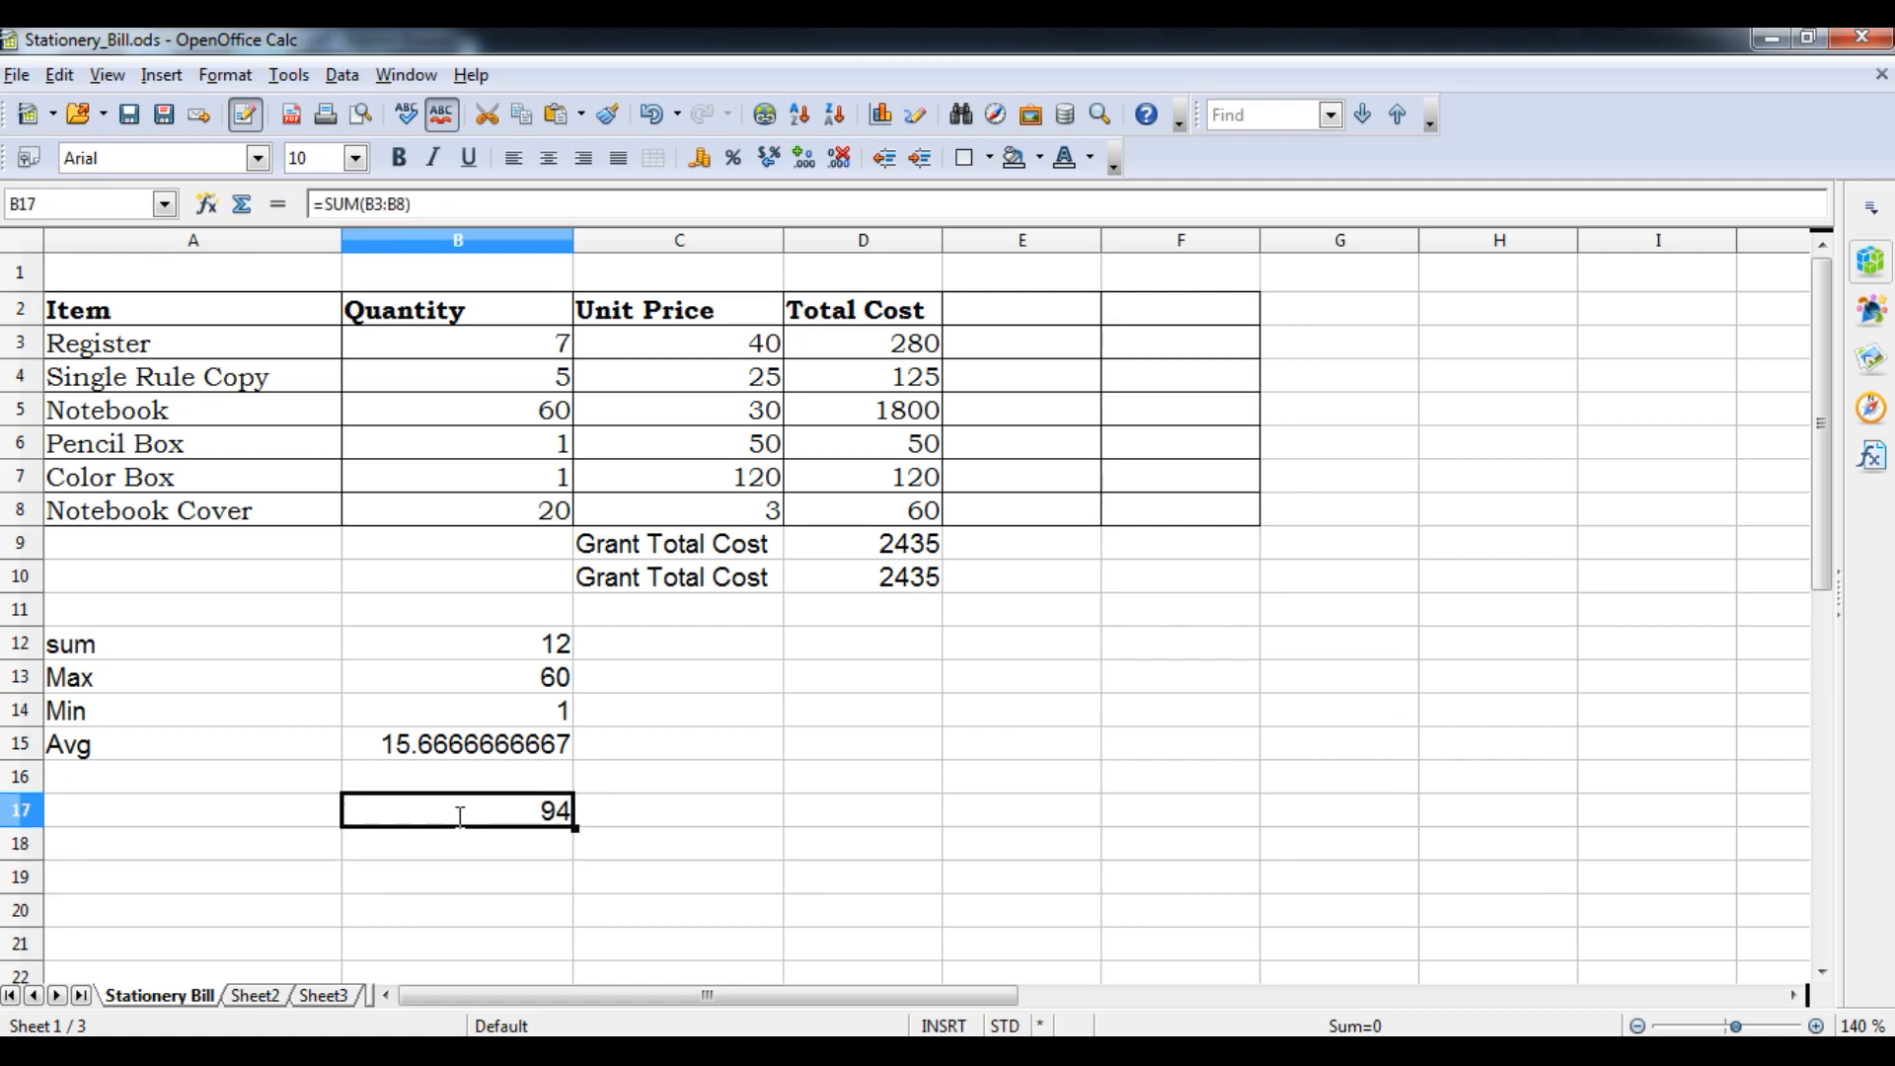
left_click(496, 205)
type("/6")
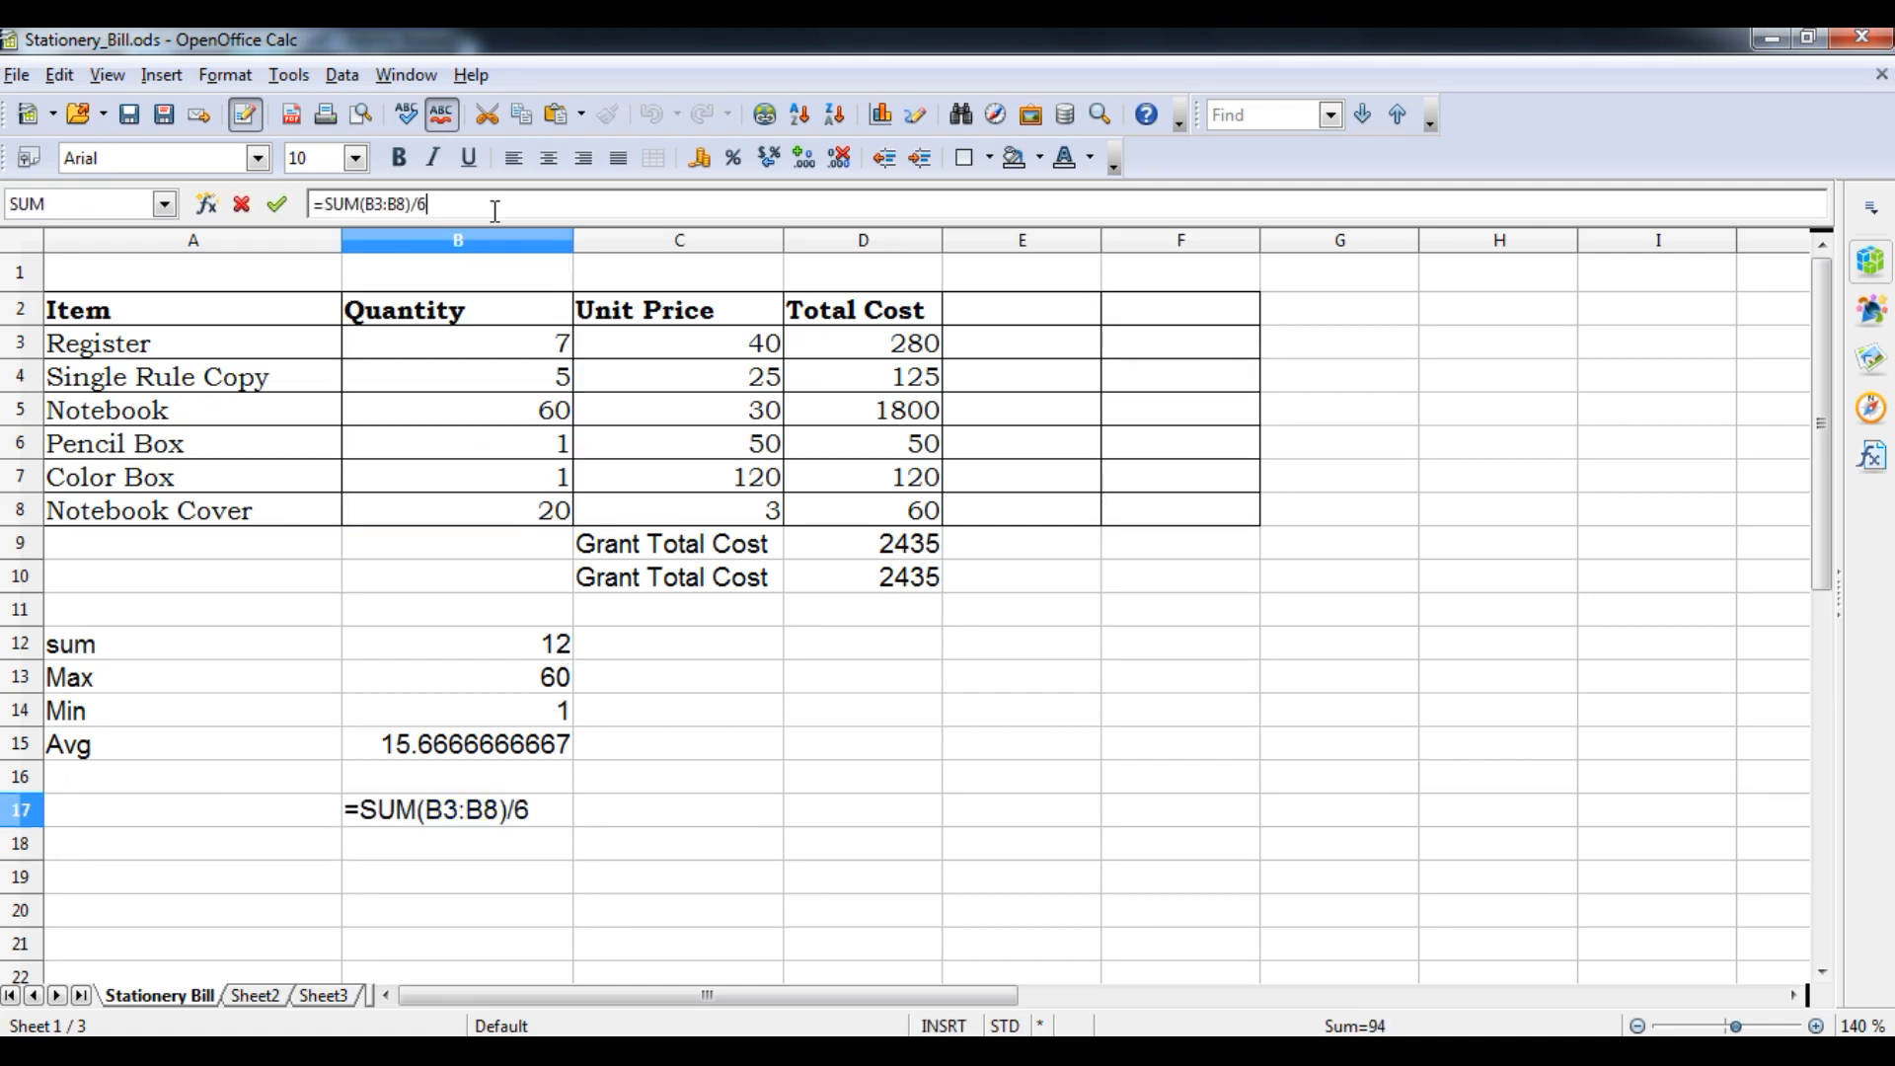
key("Return")
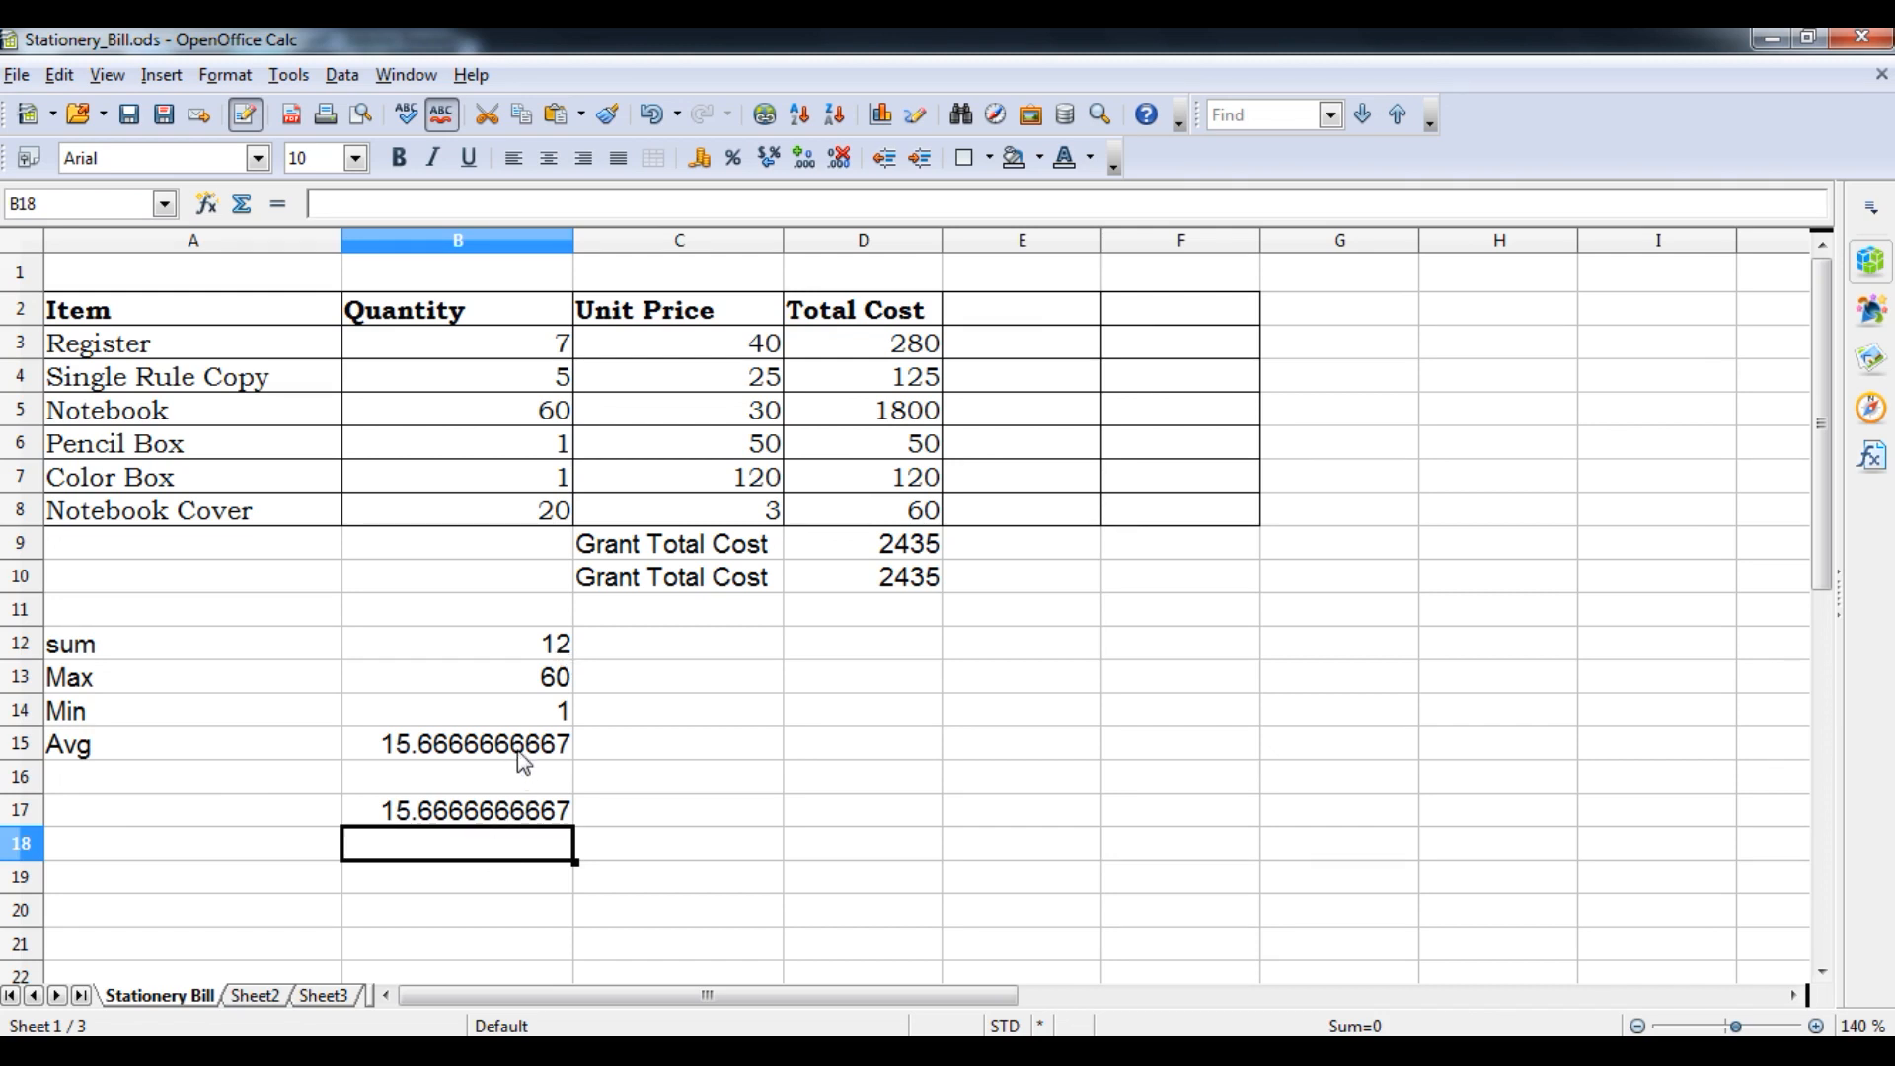
- Enter the label "Avg by formula" in cell A17 beside the manually calculated average
left_click(304, 802)
type("Av")
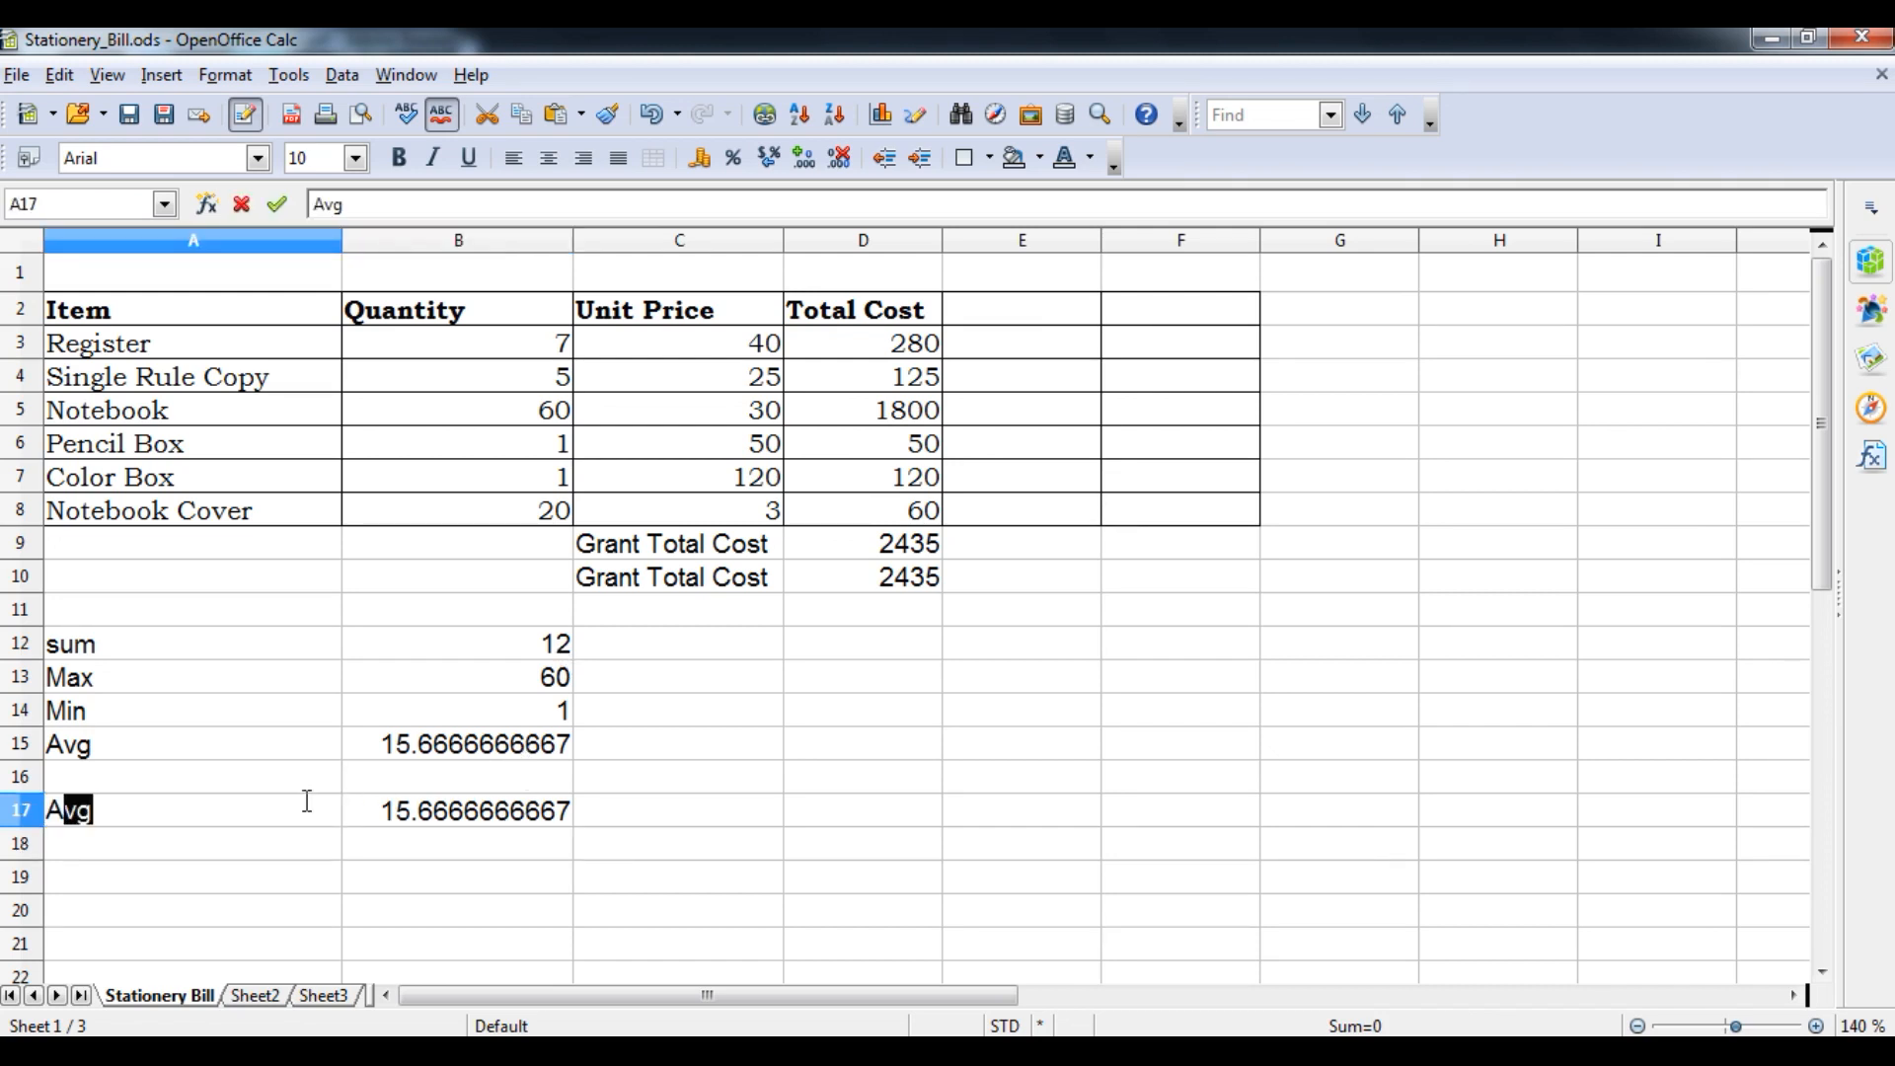
type("g f")
key("BackSpace")
type("by form")
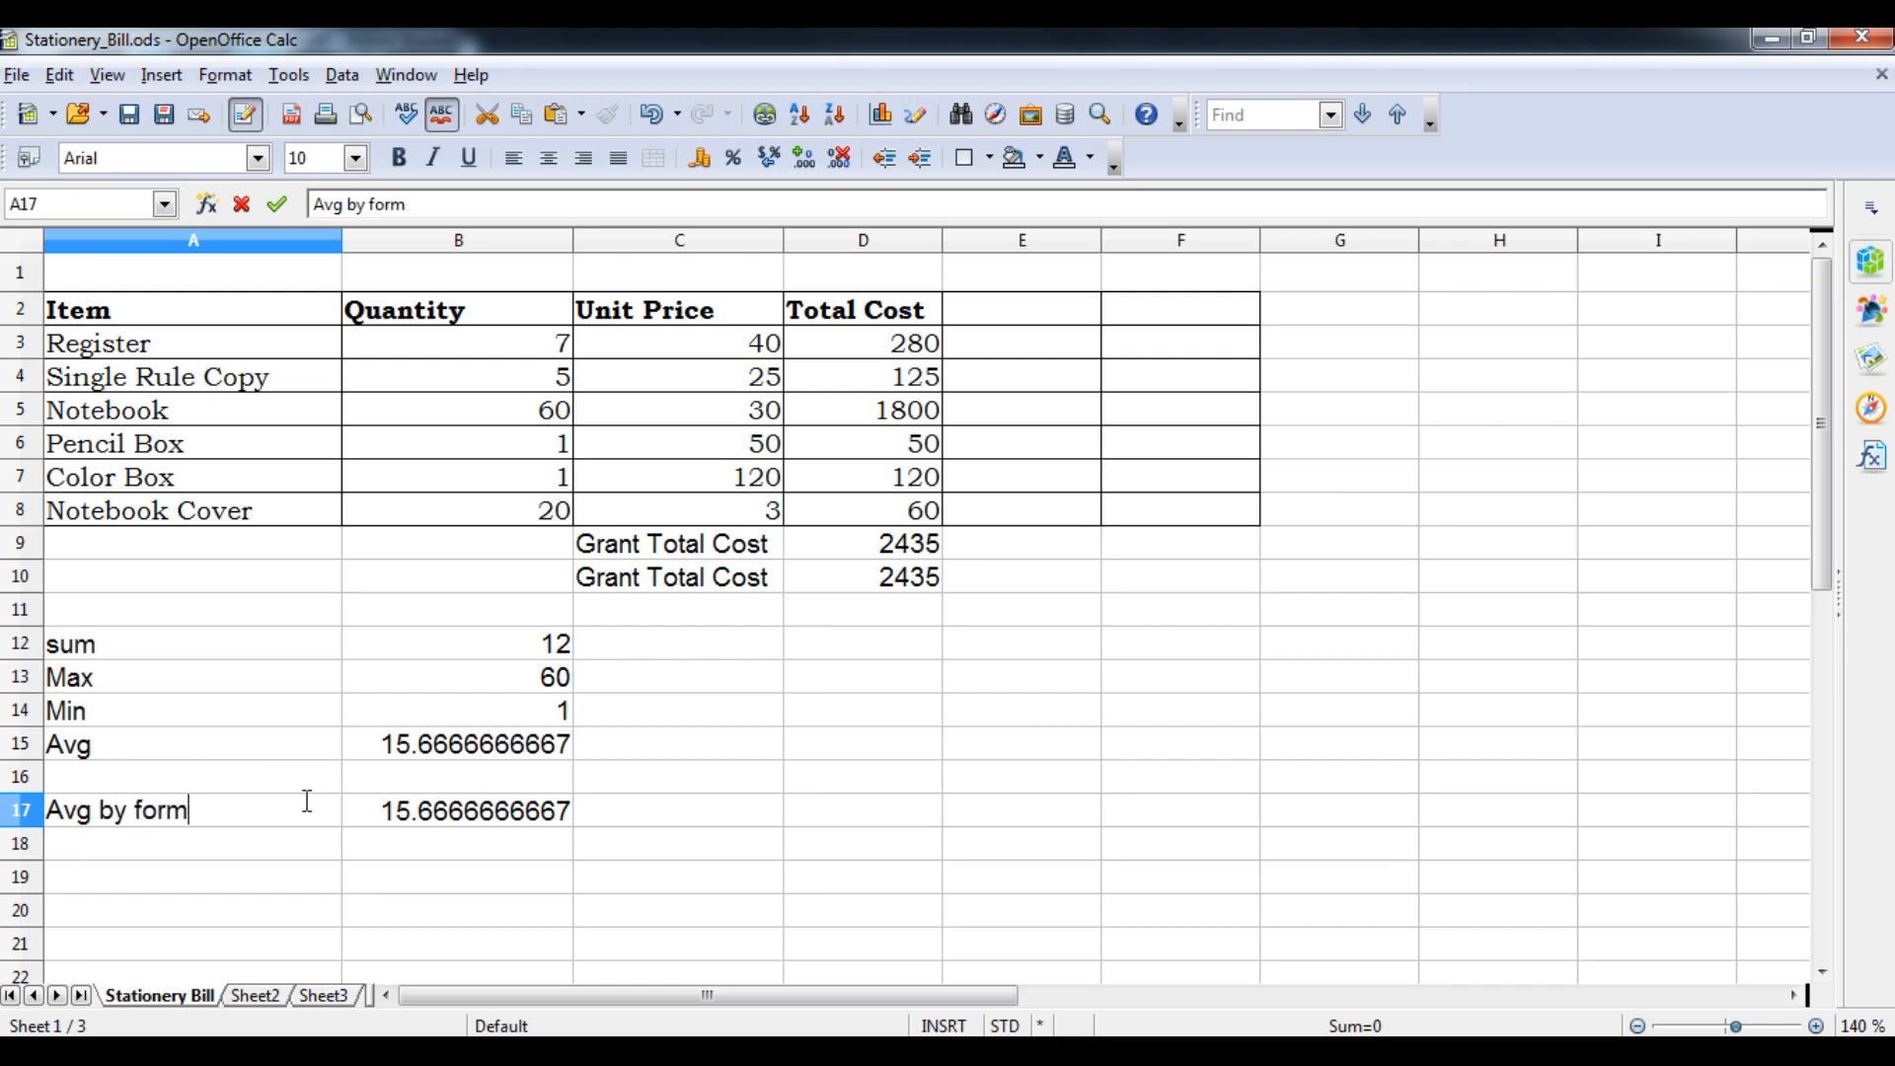
type("ula")
key("Return")
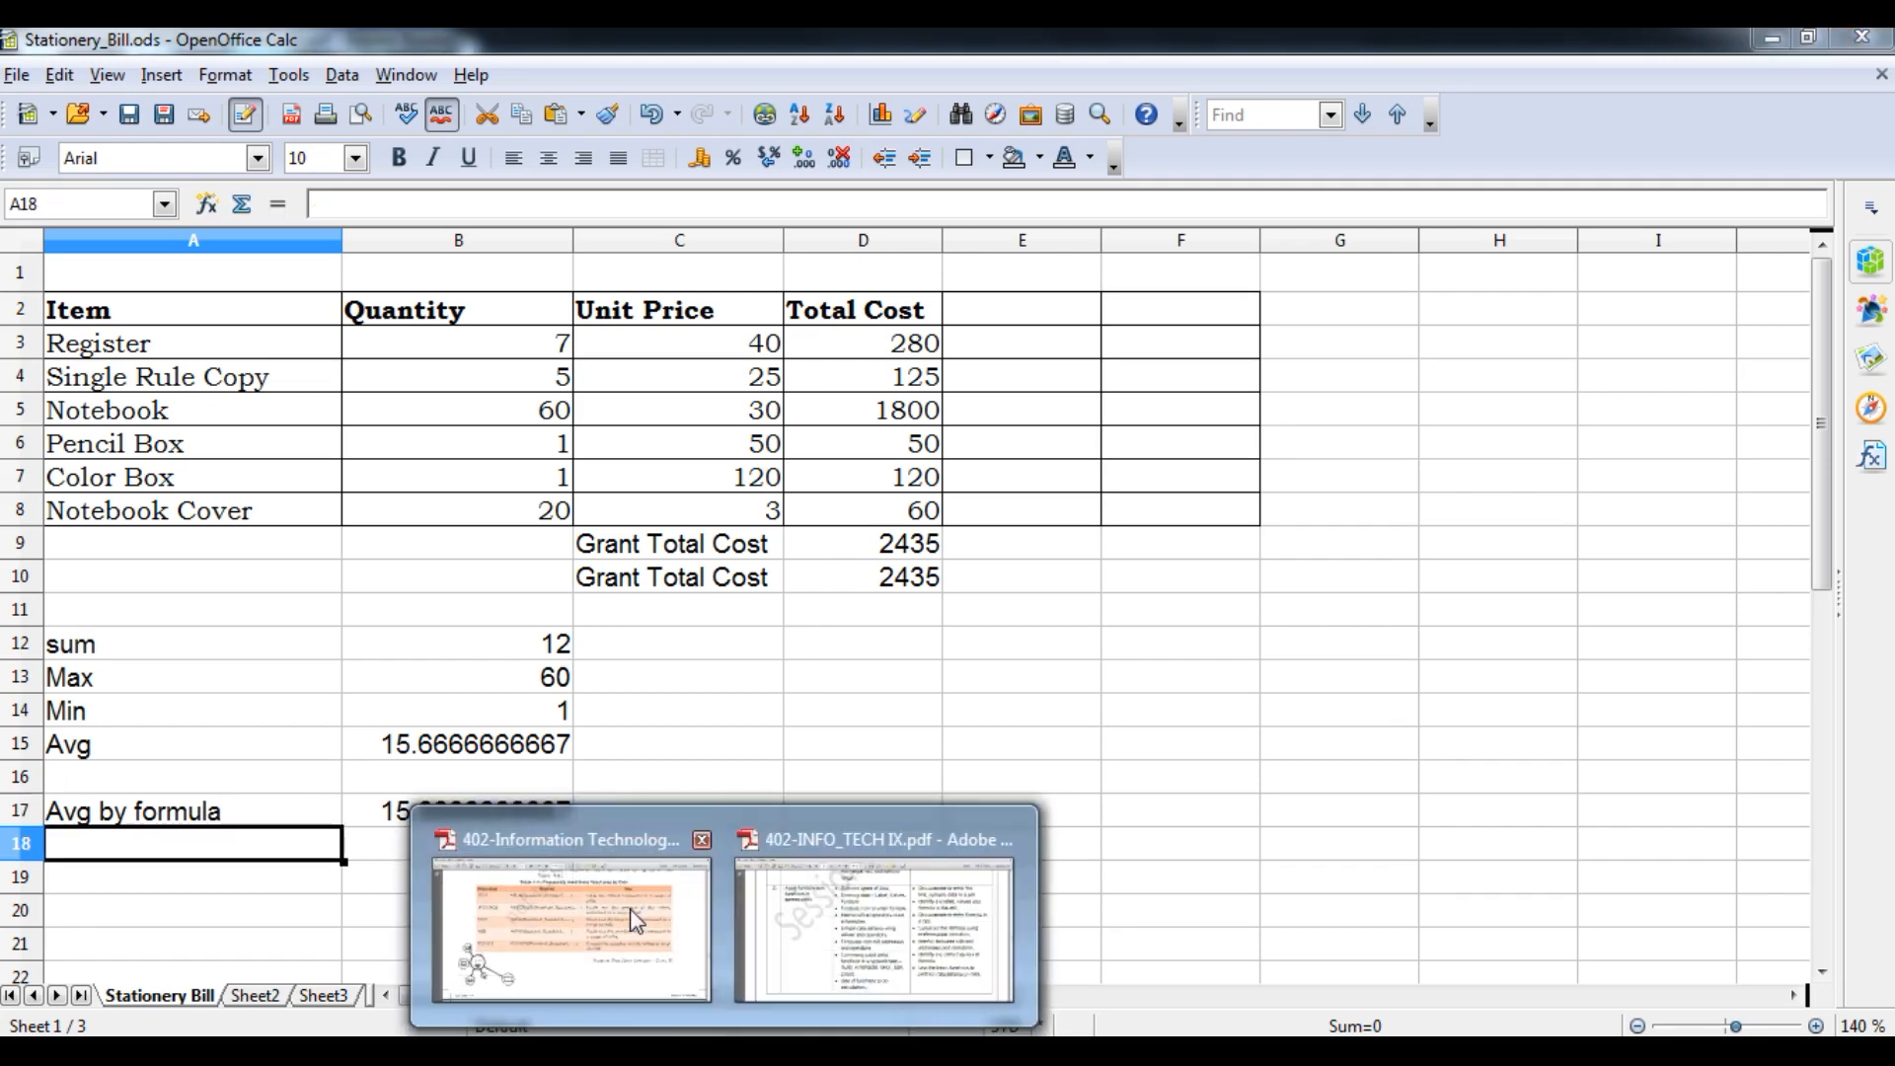
- Check the basic functions in Table 4.4 of the textbook PDF in Adobe Reader, and return to cell A16 in OpenOffice Calc
left_click(609, 903)
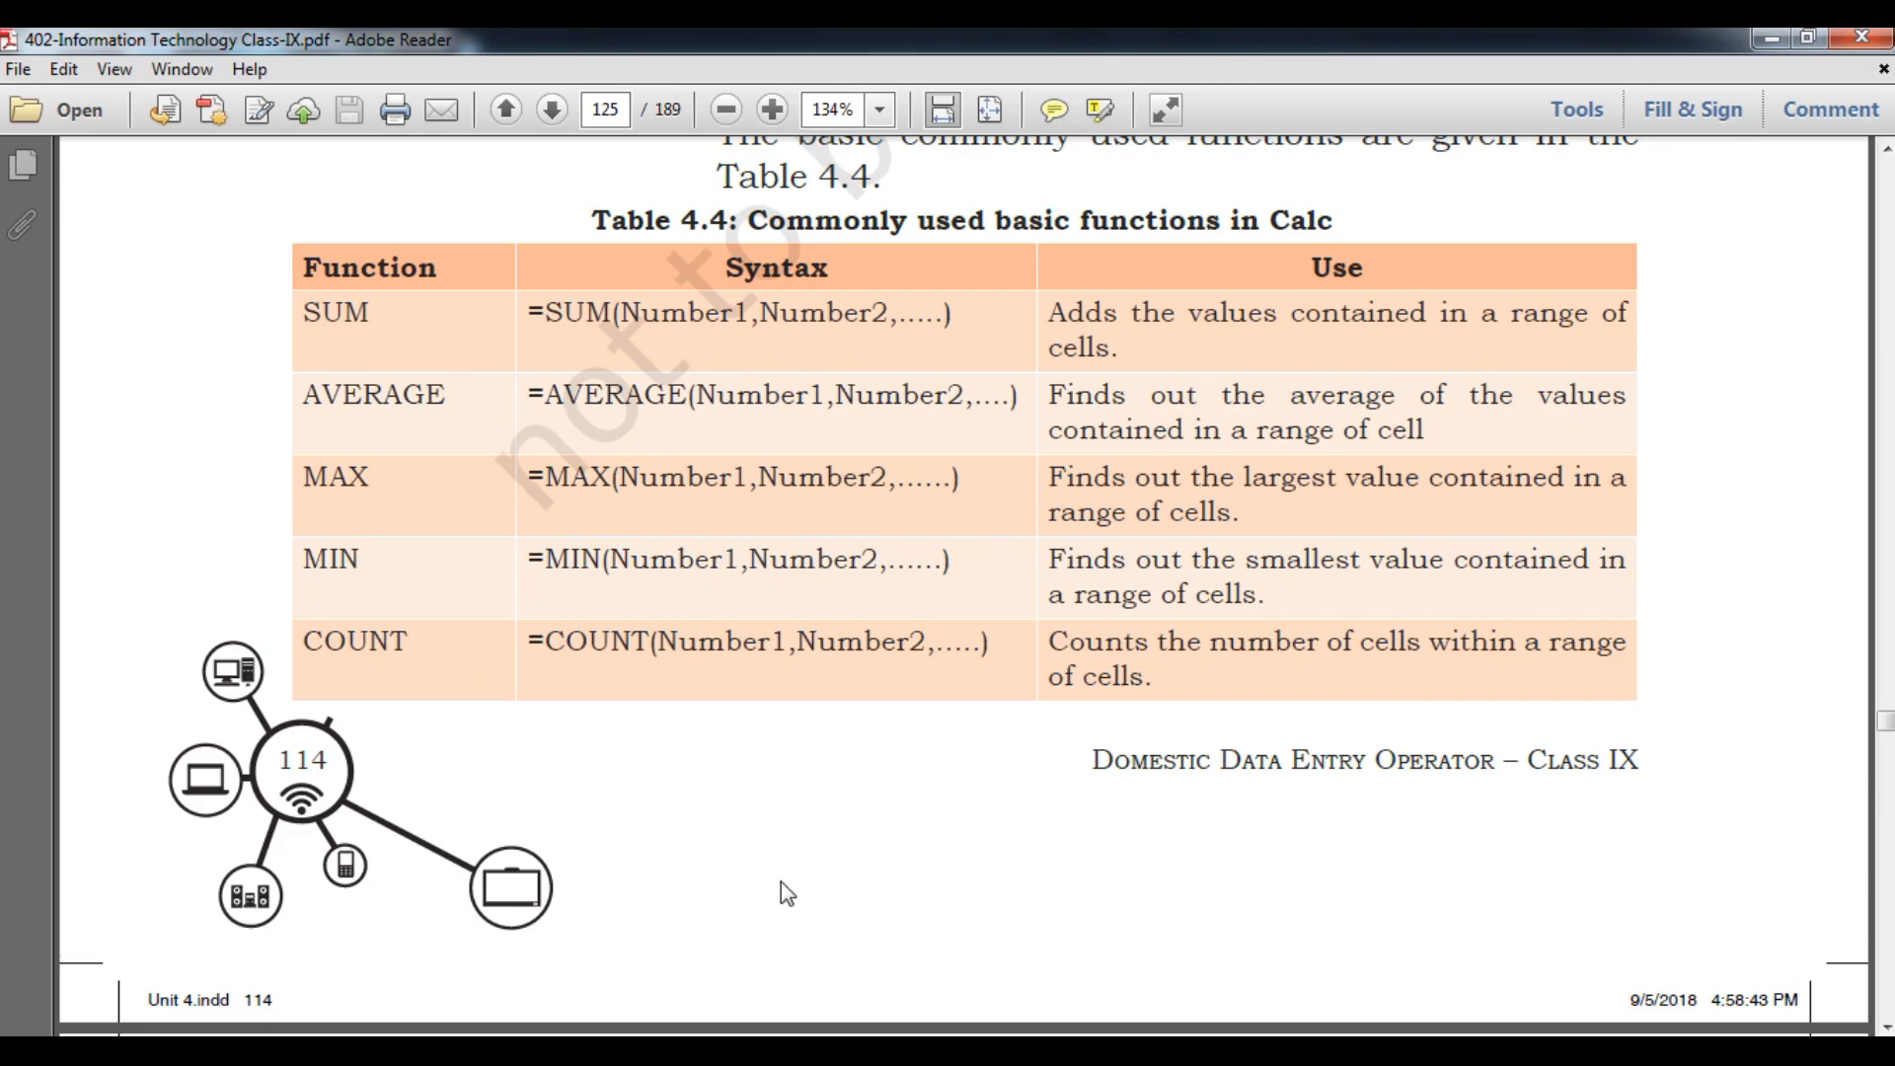
left_click(874, 1050)
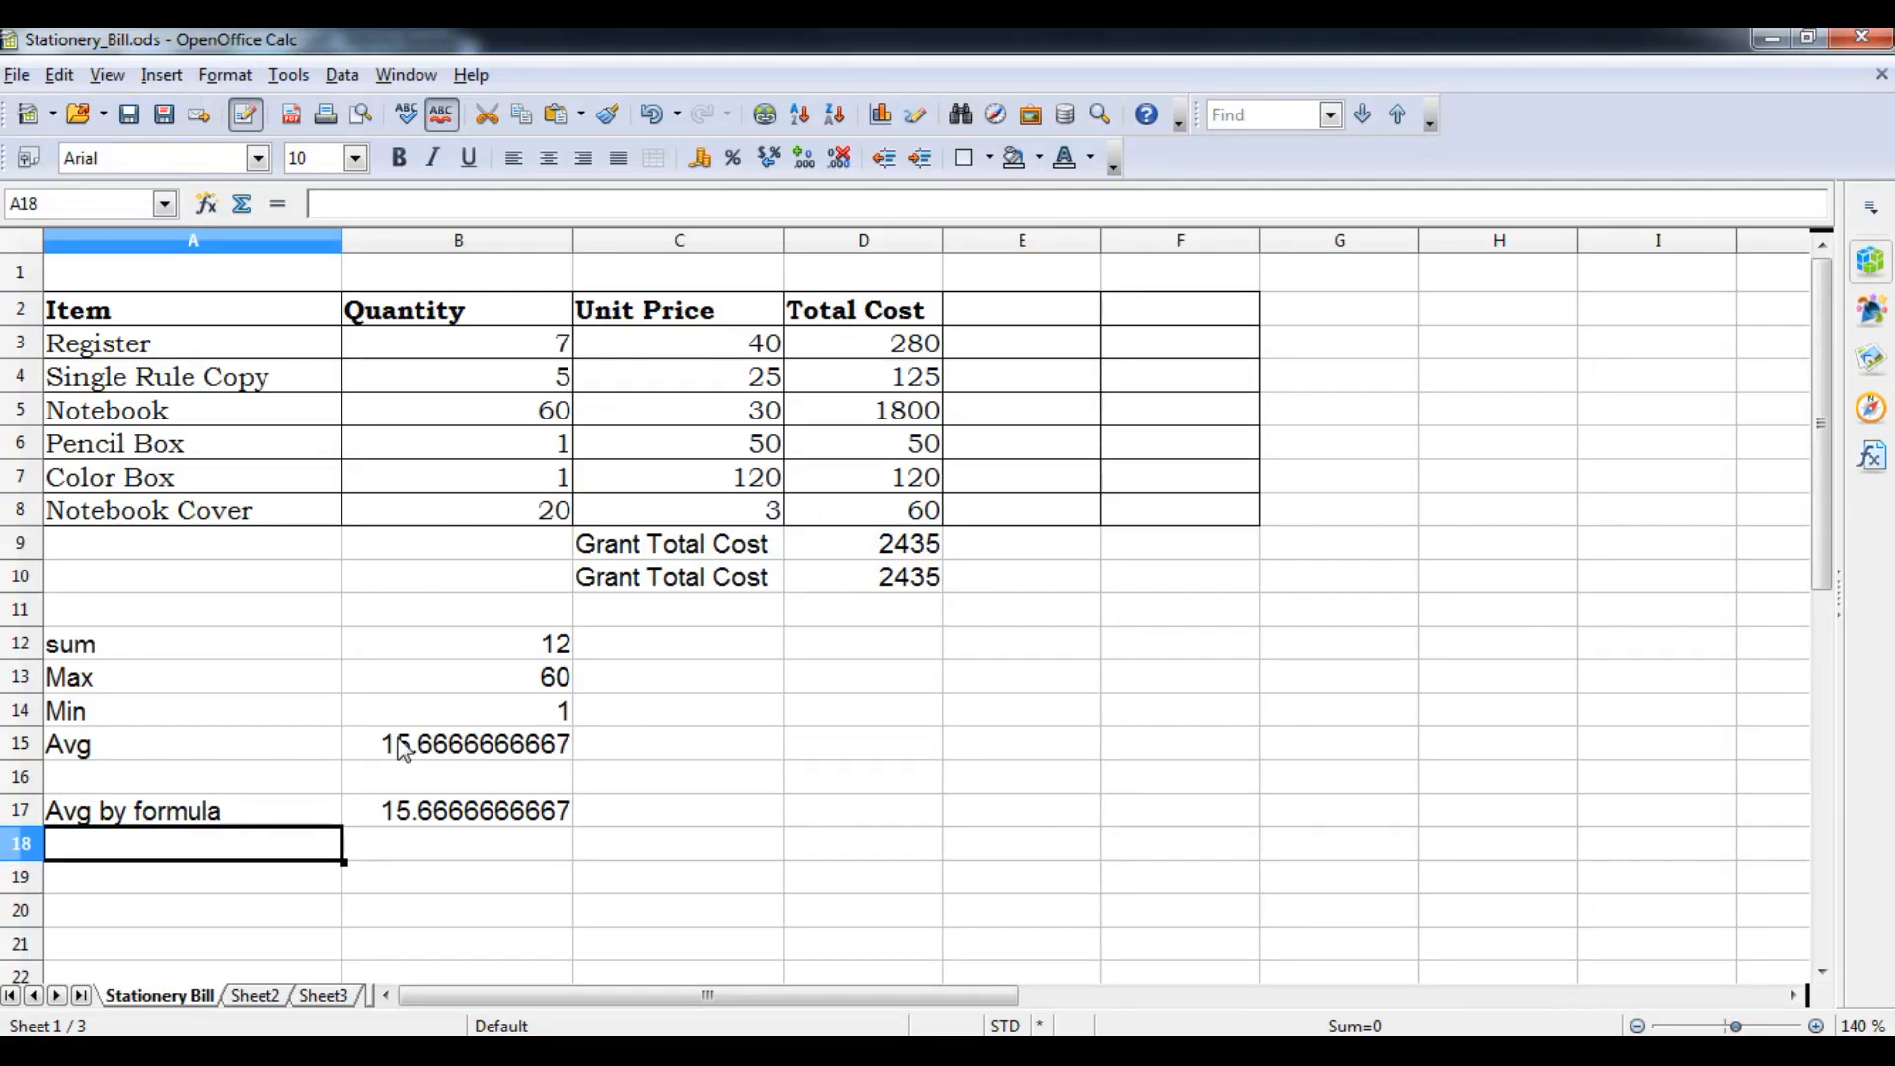
left_click(138, 782)
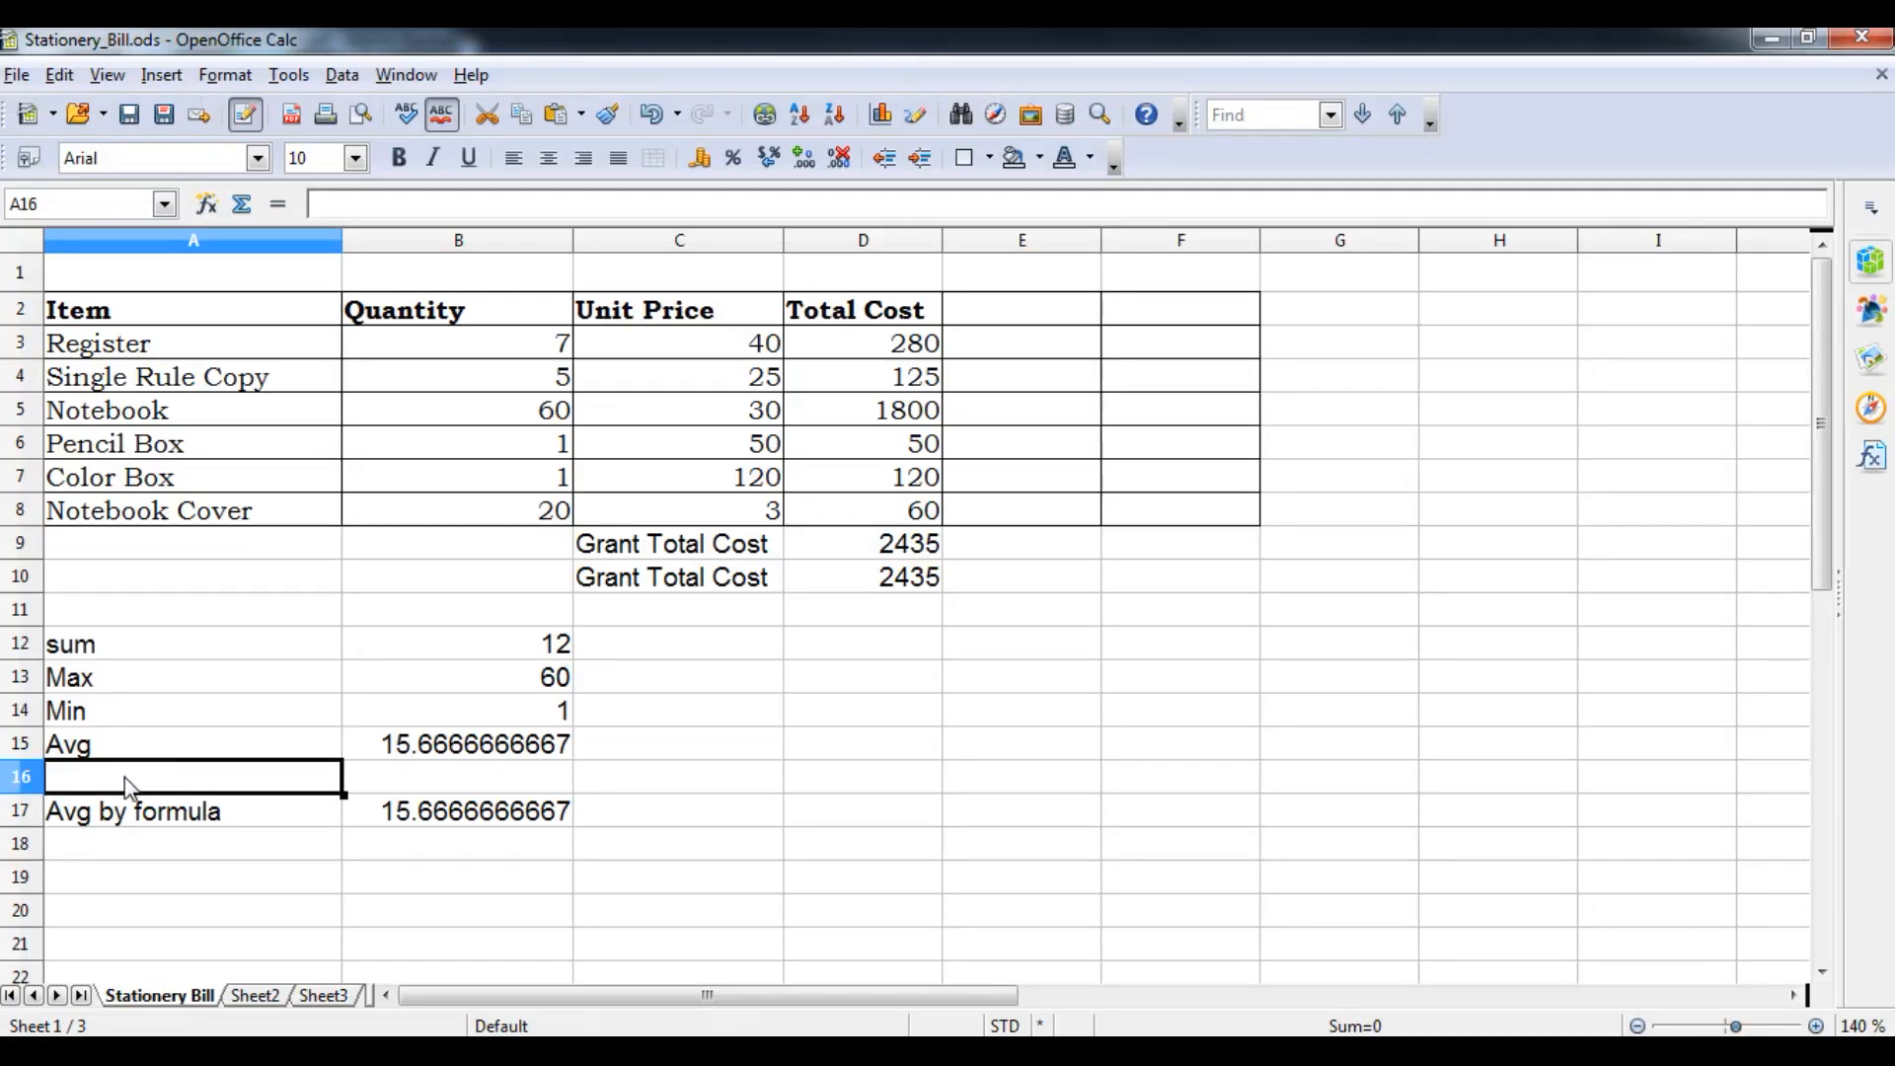
right_click(114, 780)
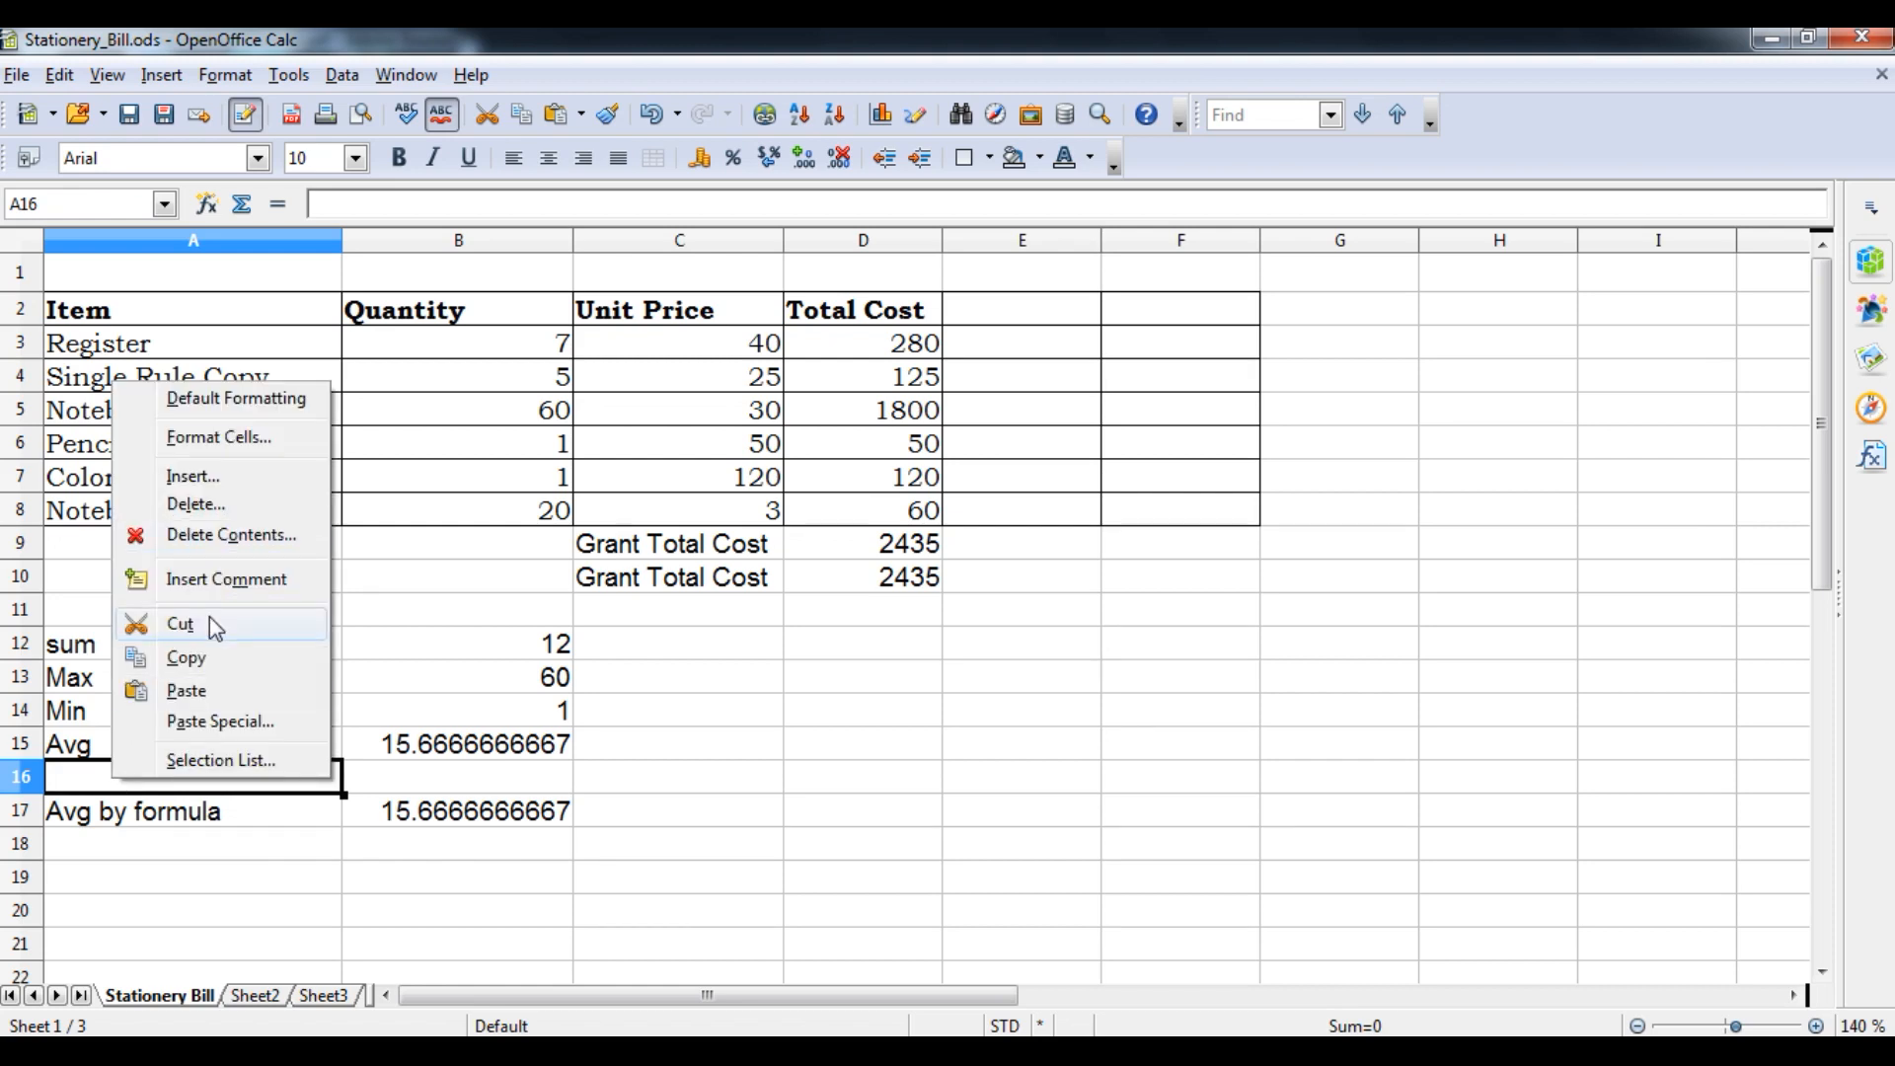
left_click(434, 632)
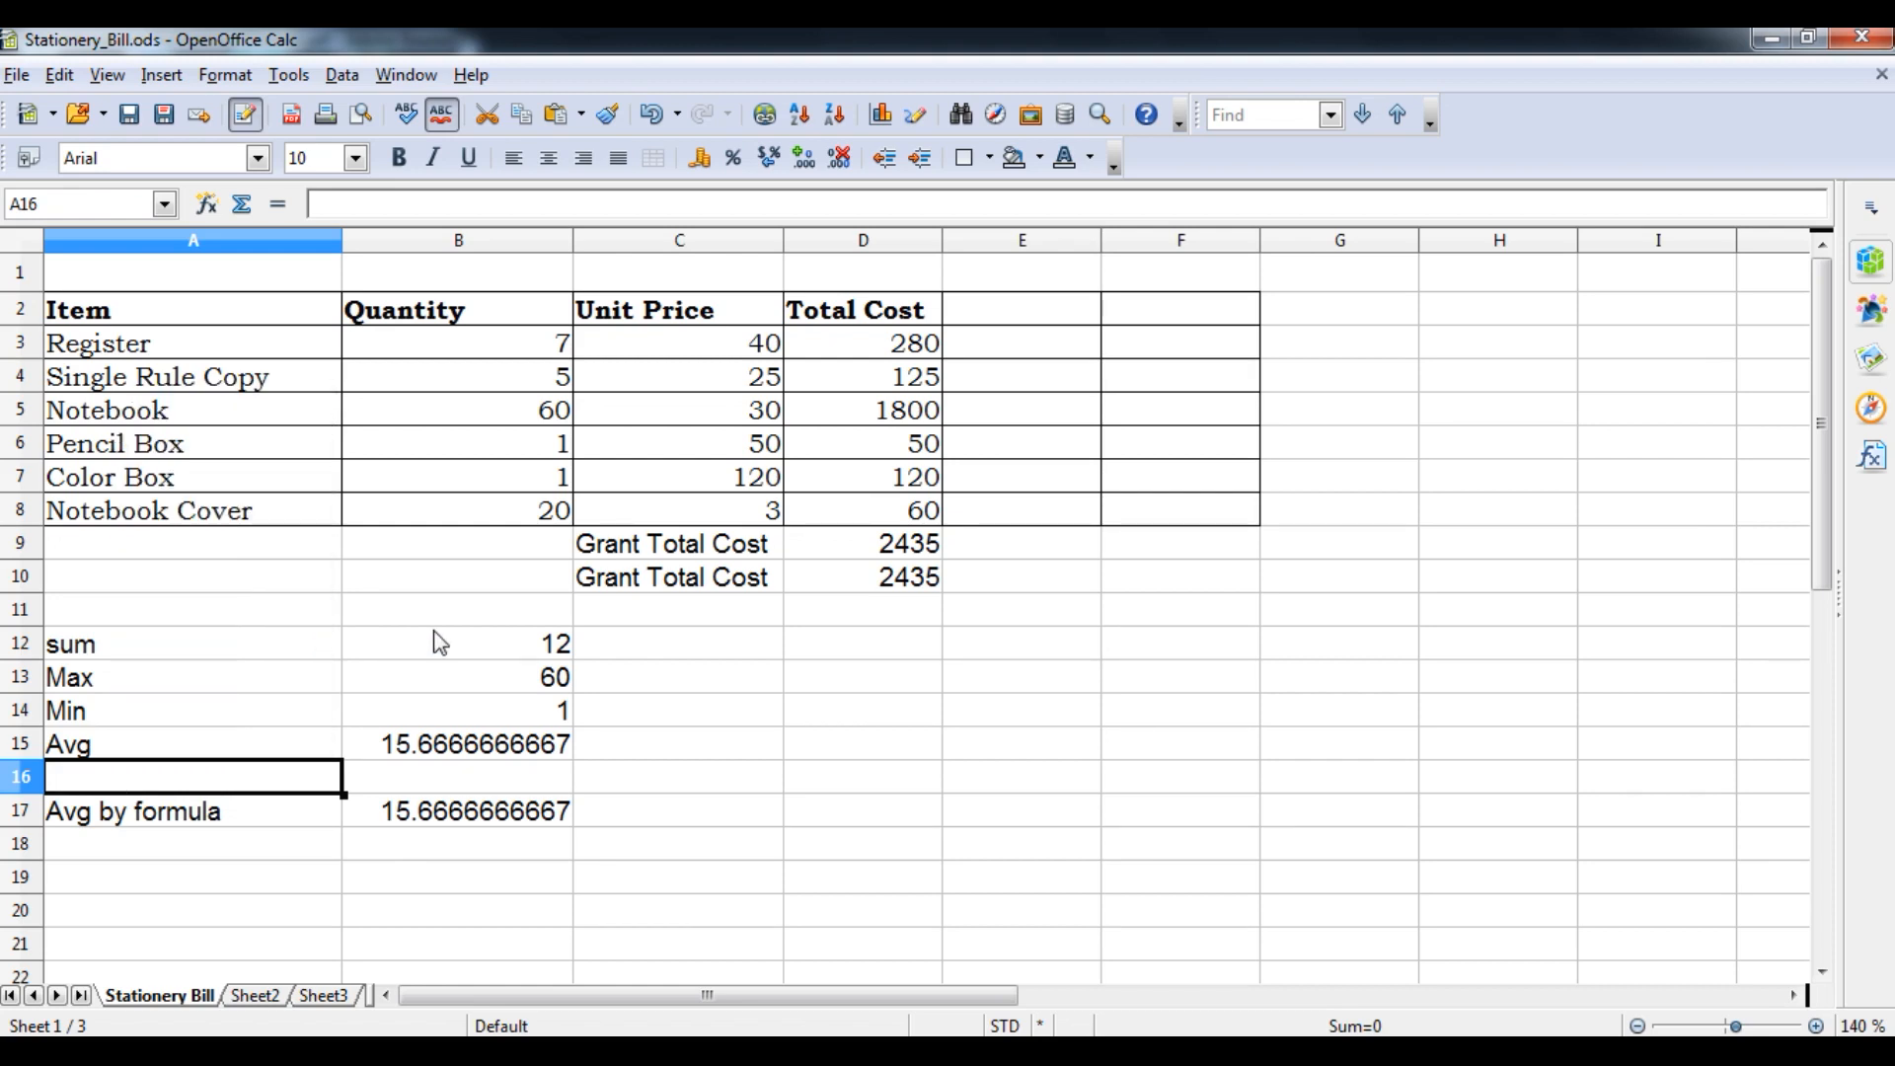
left_click(163, 79)
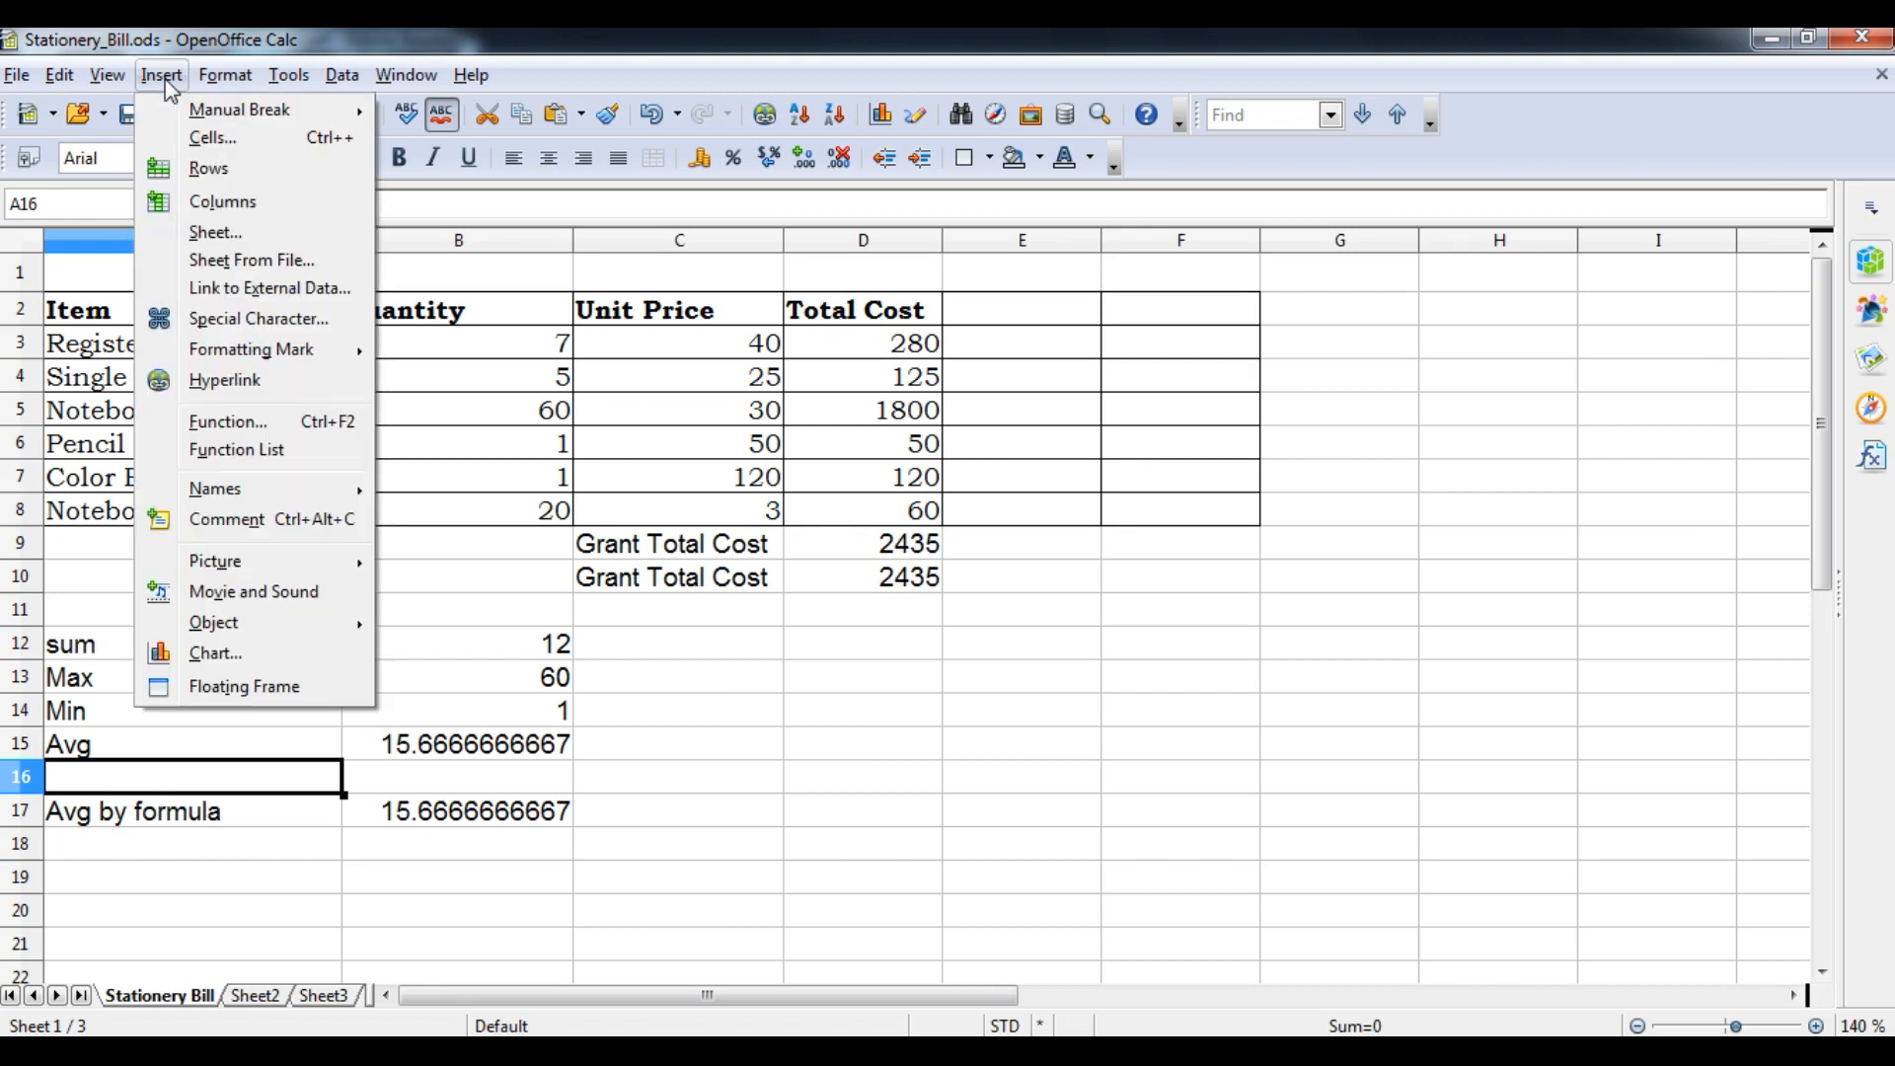
key("Escape")
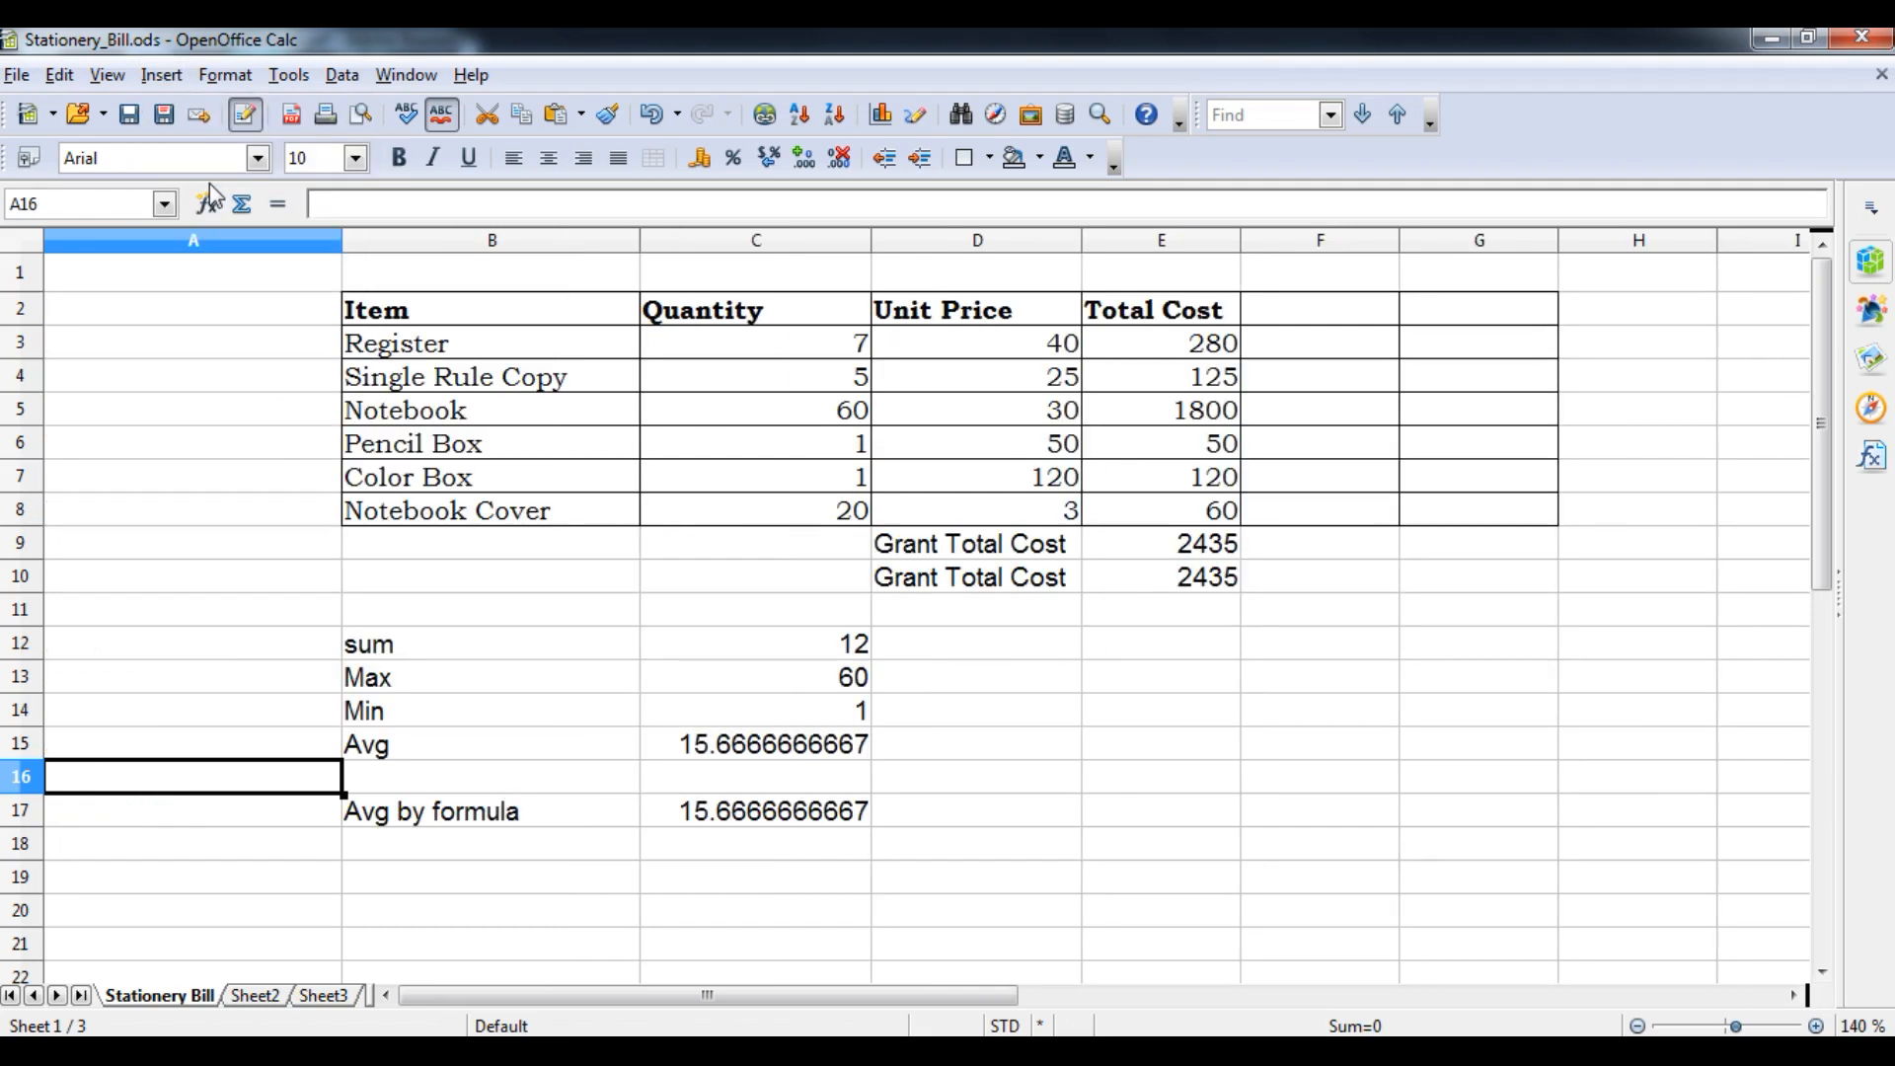
key("ctrl+z")
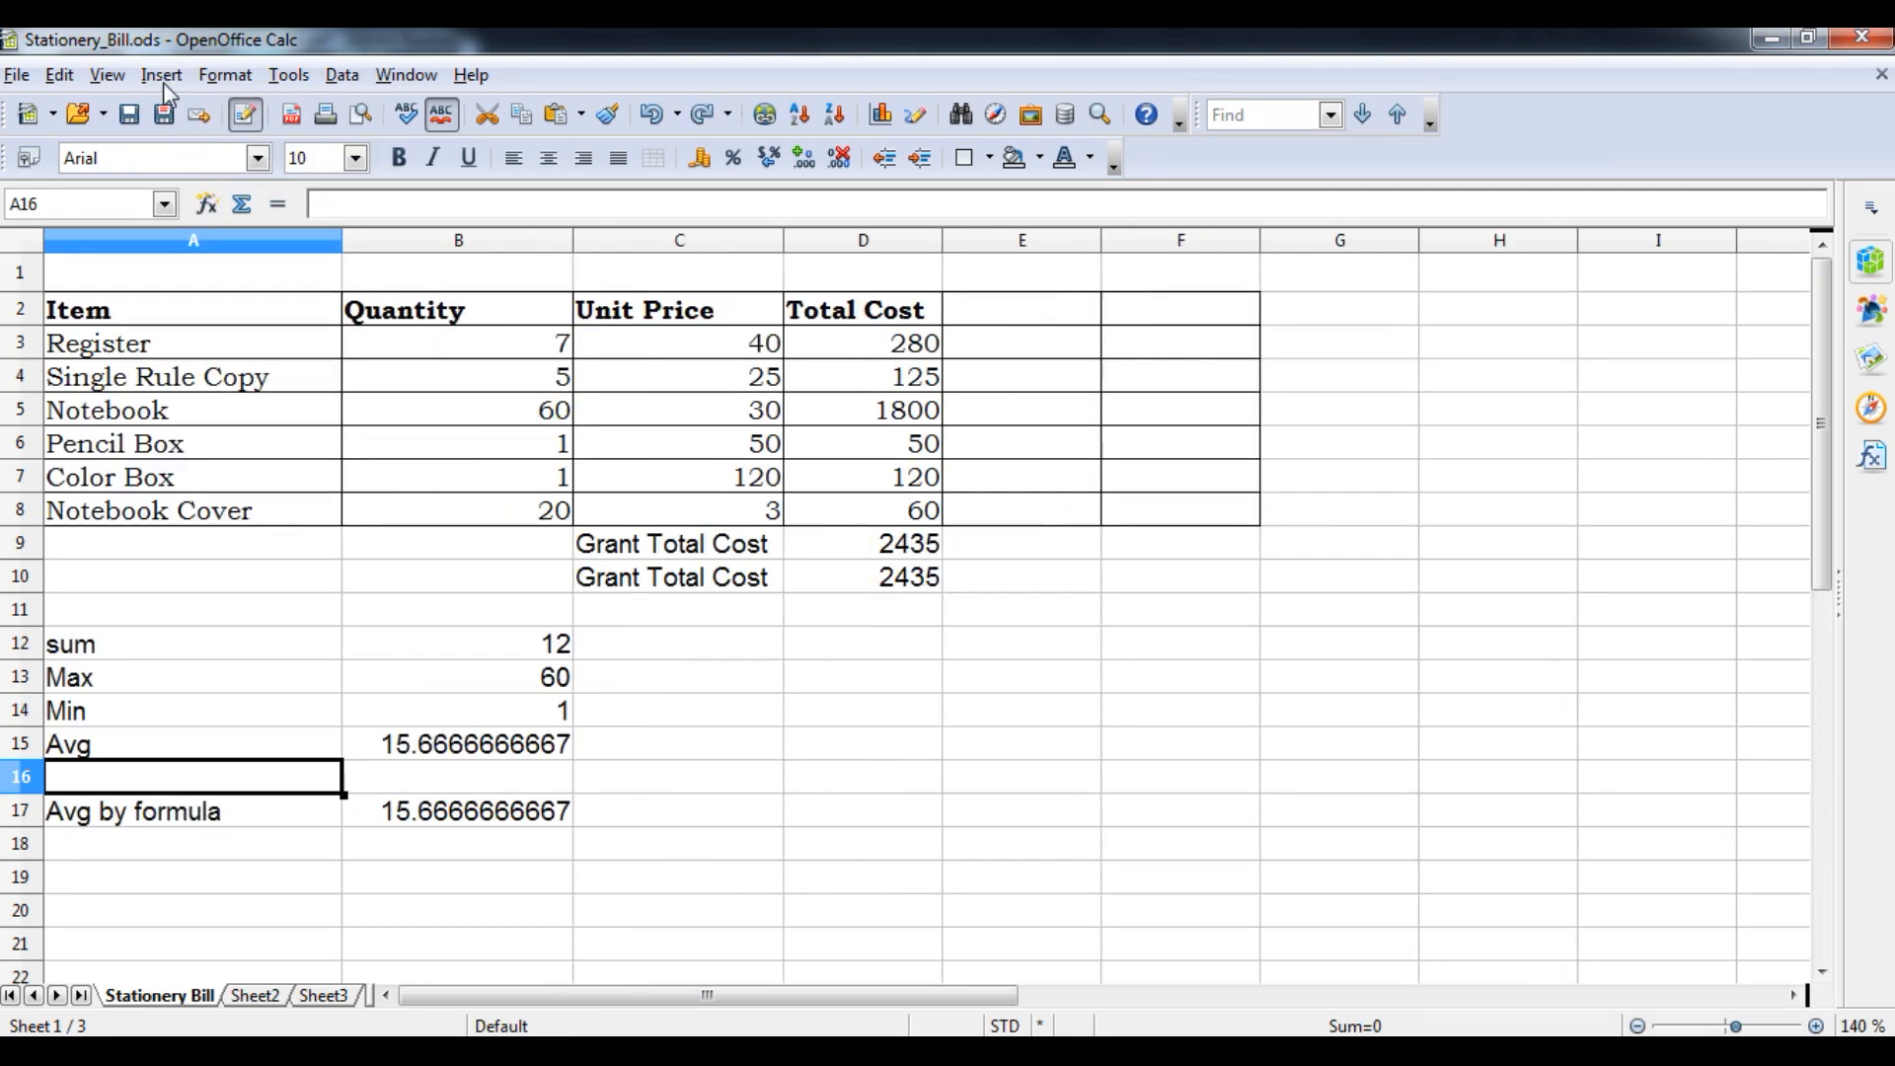
- Insert a new row above the empty row 16 and enter the label "Count" in cell A16
left_click(162, 77)
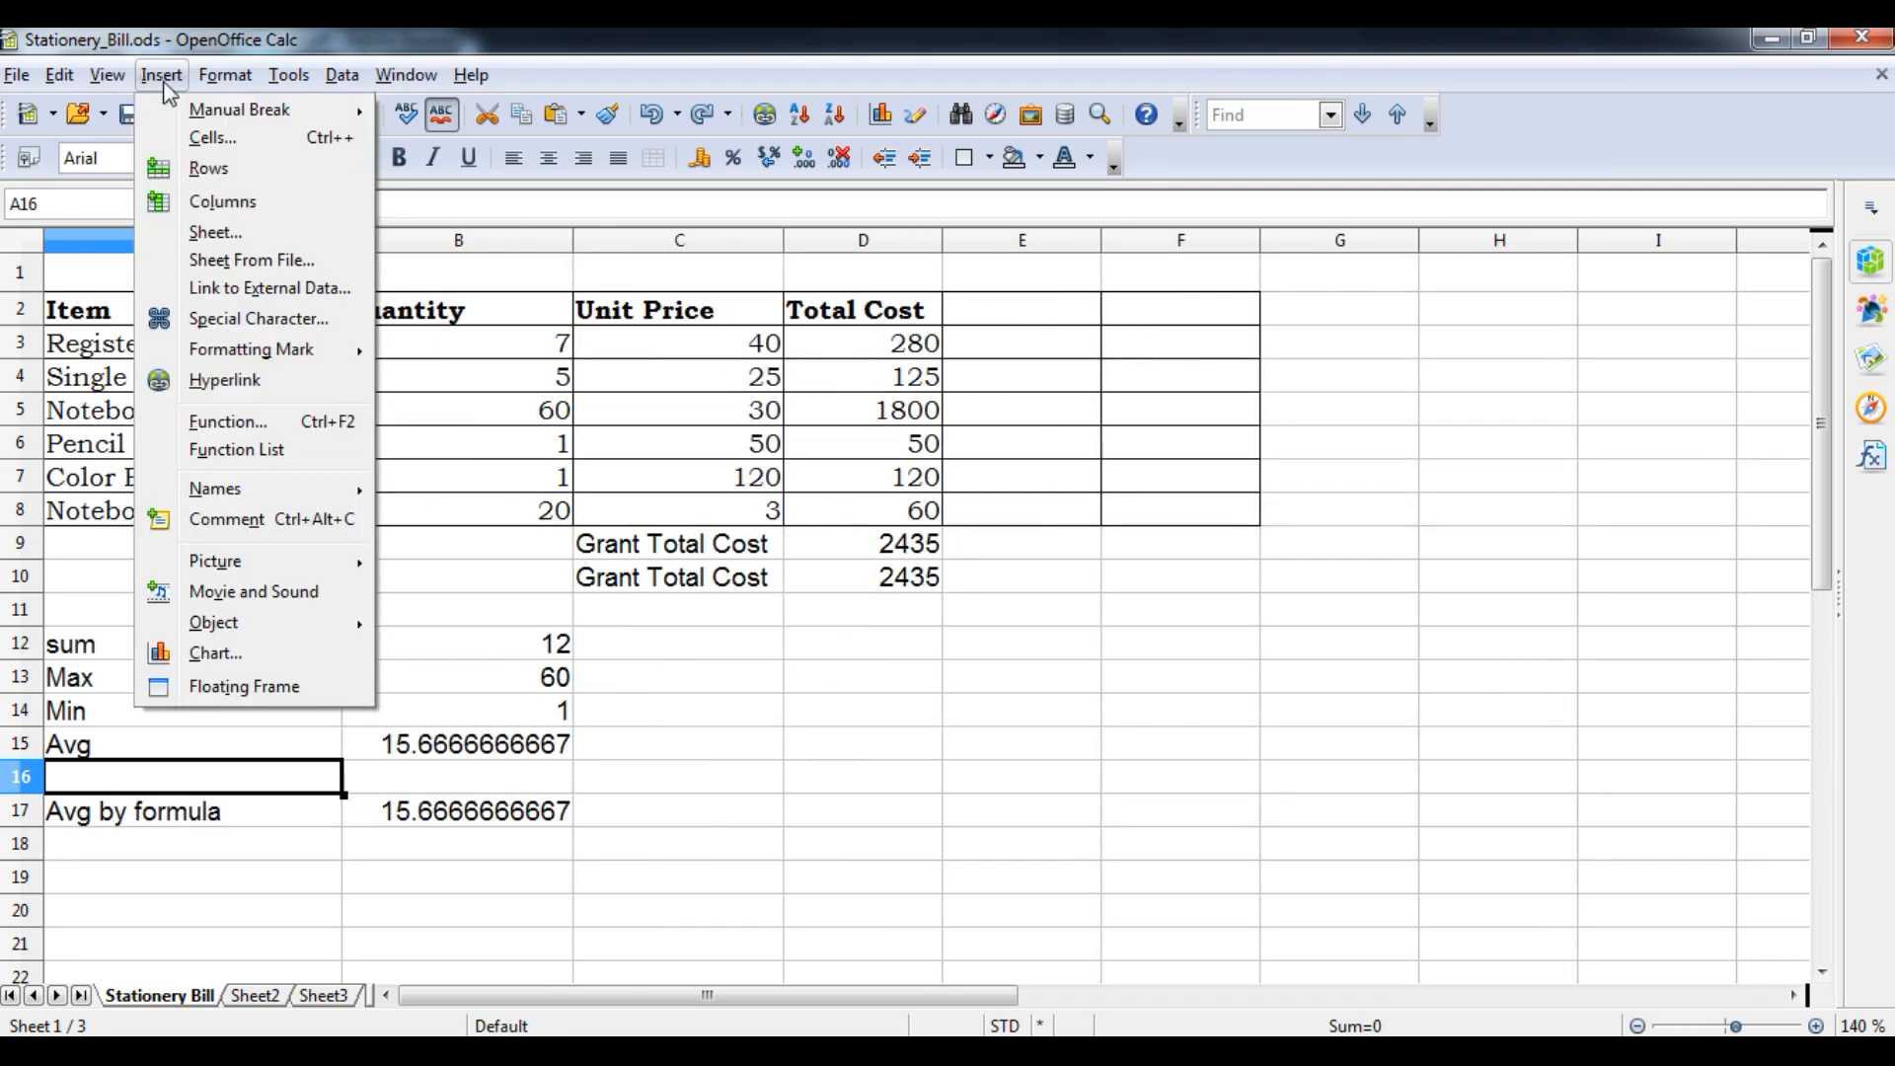
left_click(208, 168)
type("Count")
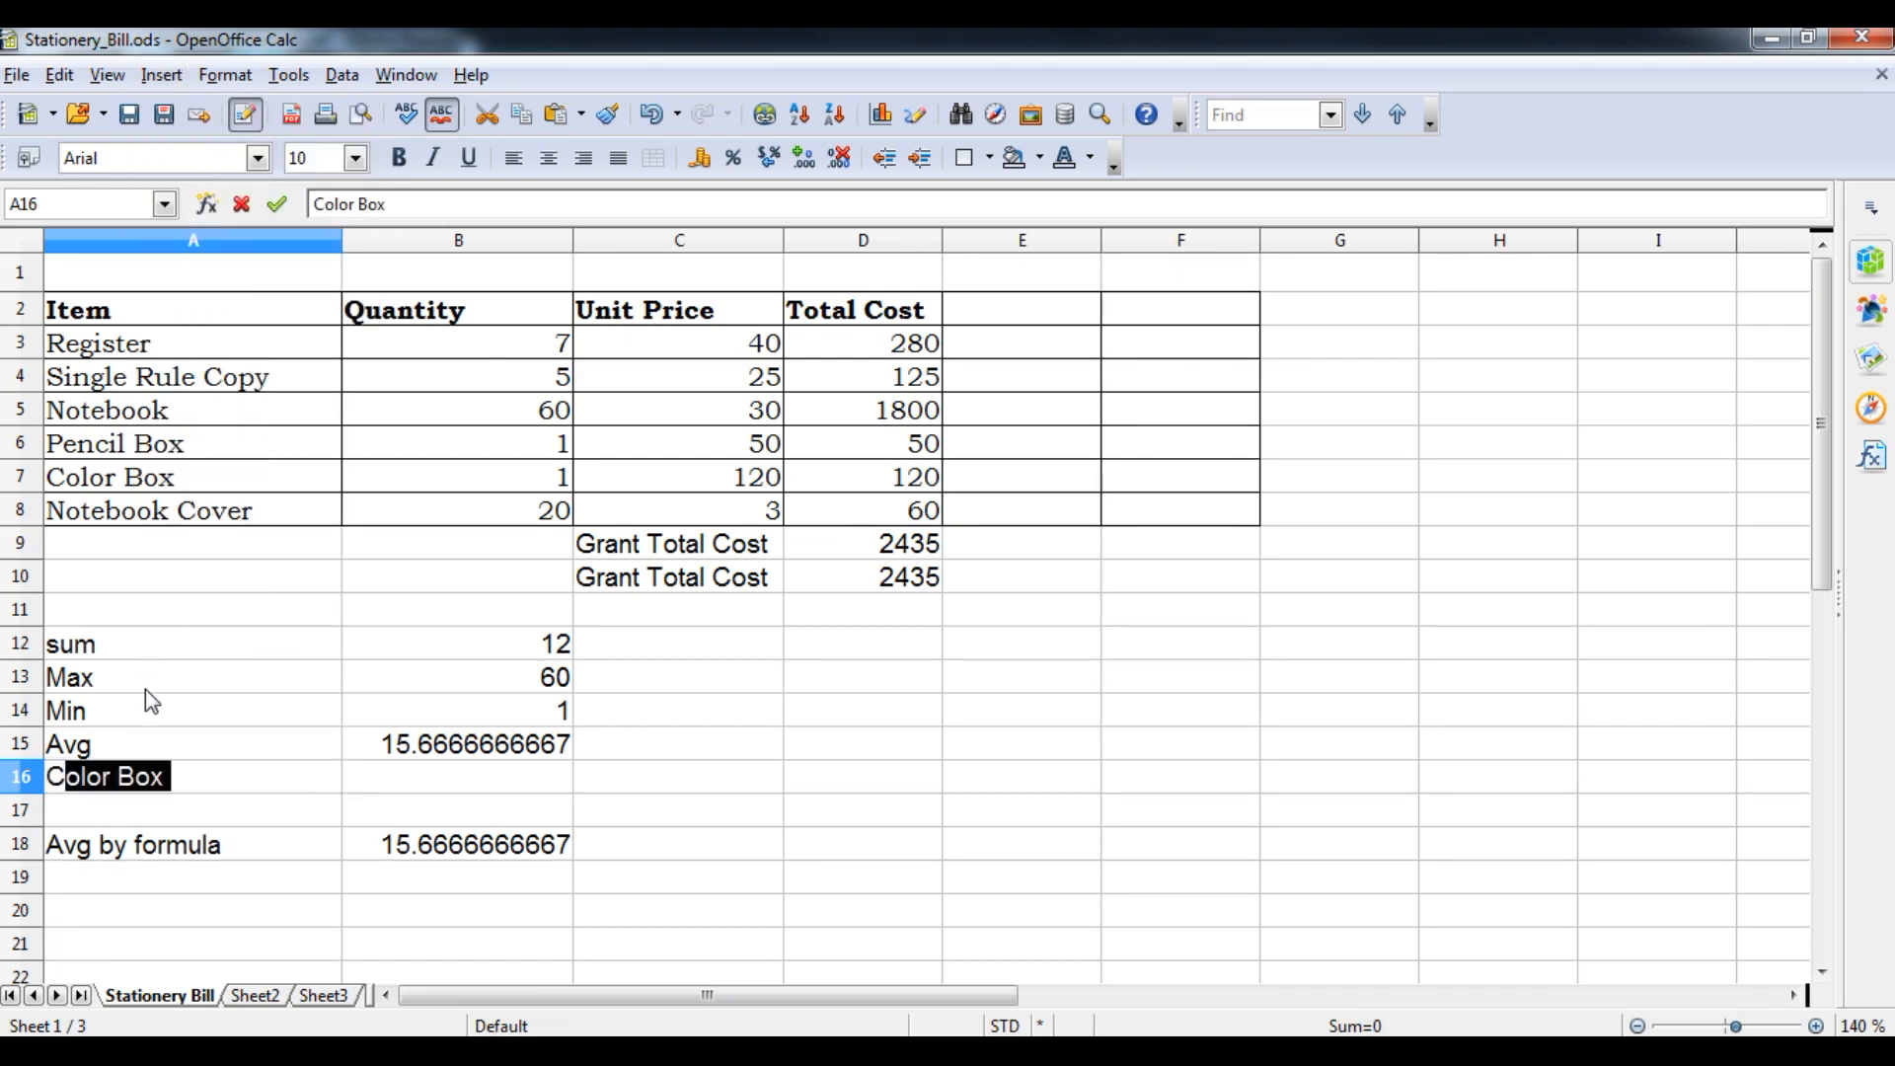
key("Return")
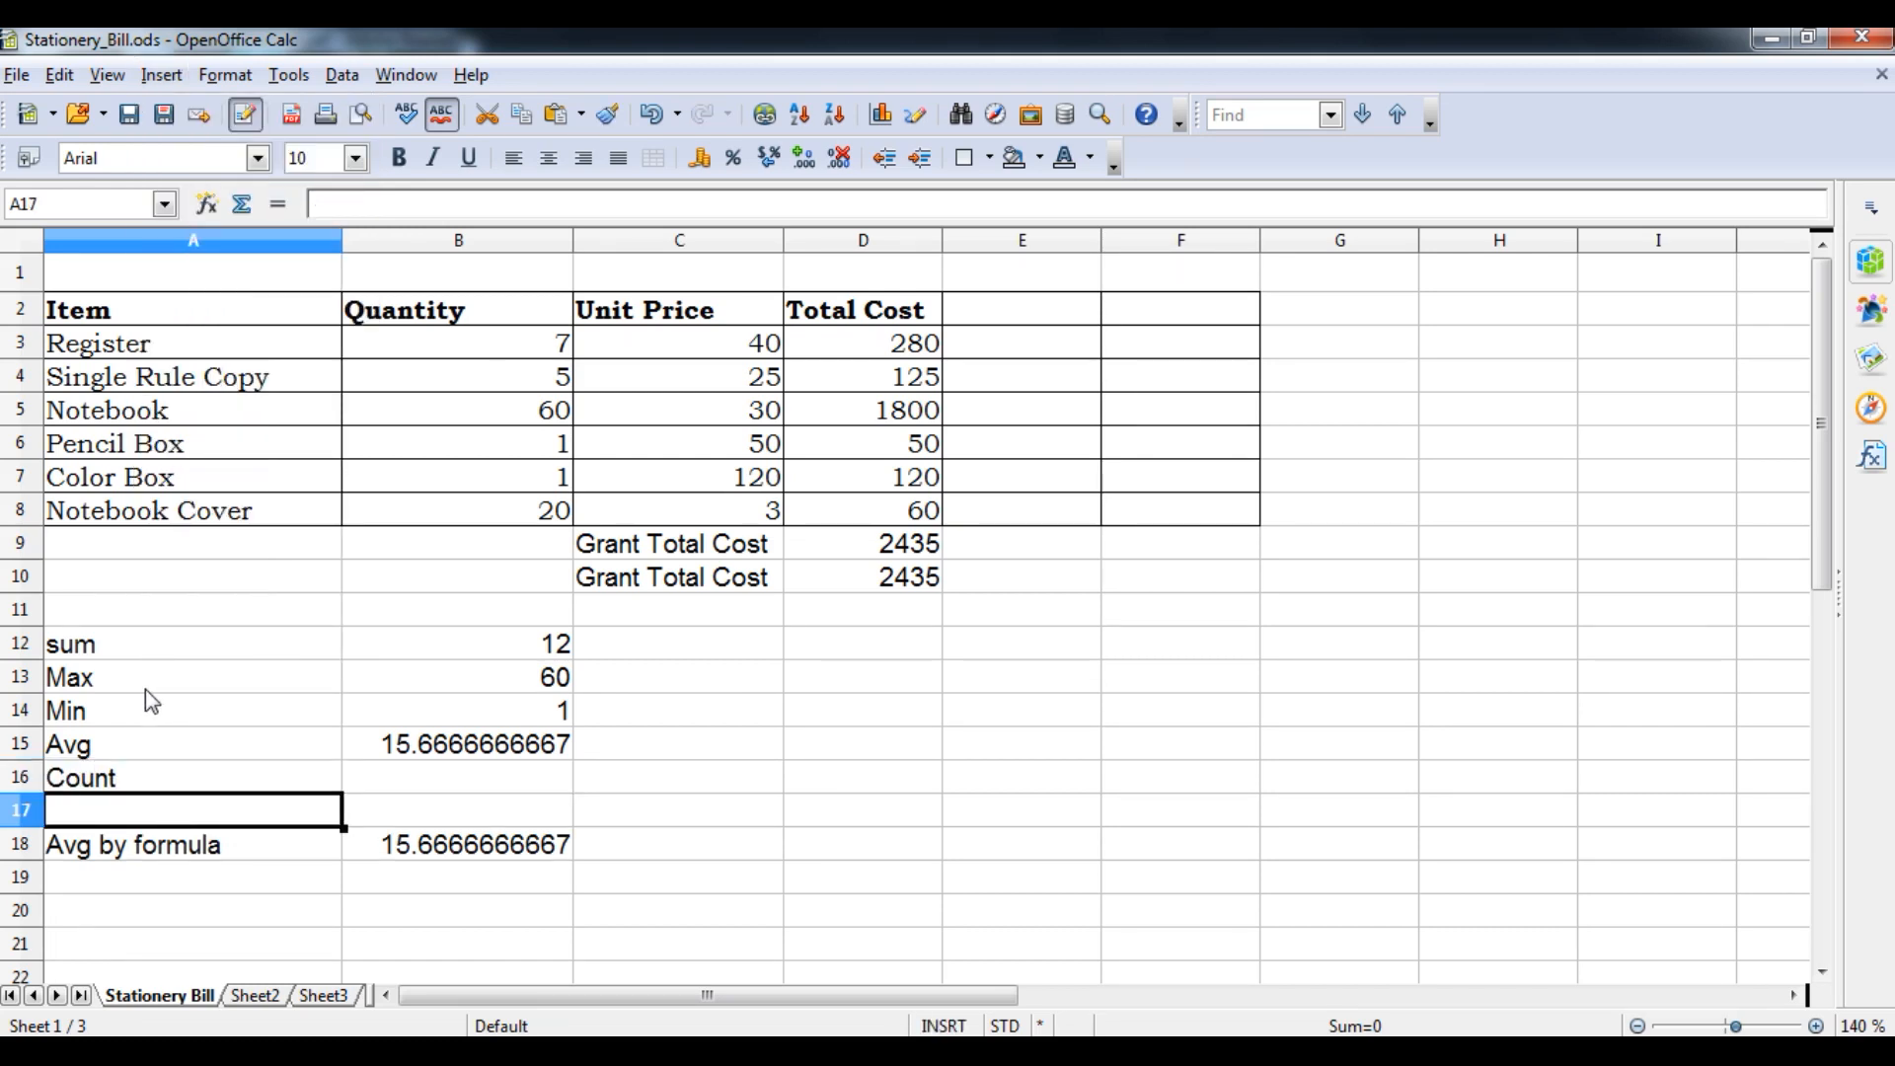
- Enter the formula =count(b3:b8) in cell B16 to count the quantity cells
key("Up")
key("Right")
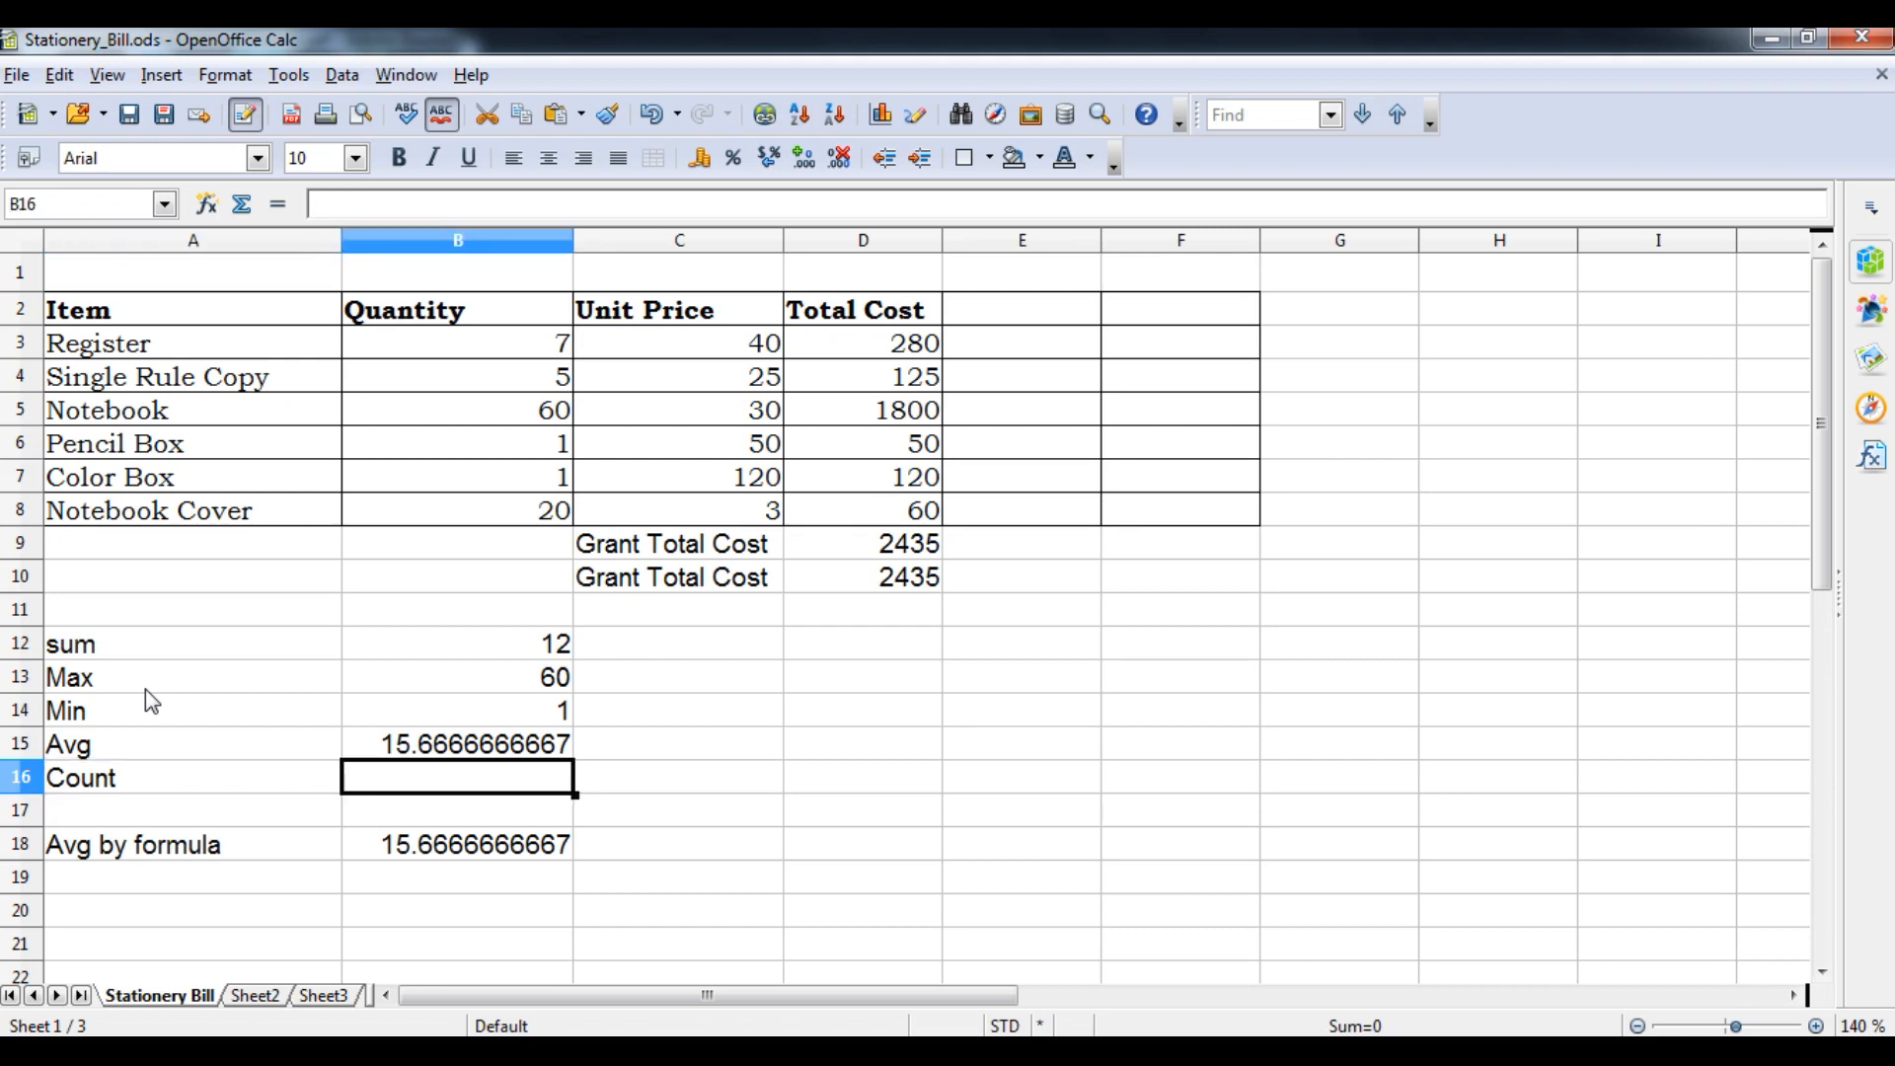
type("=co")
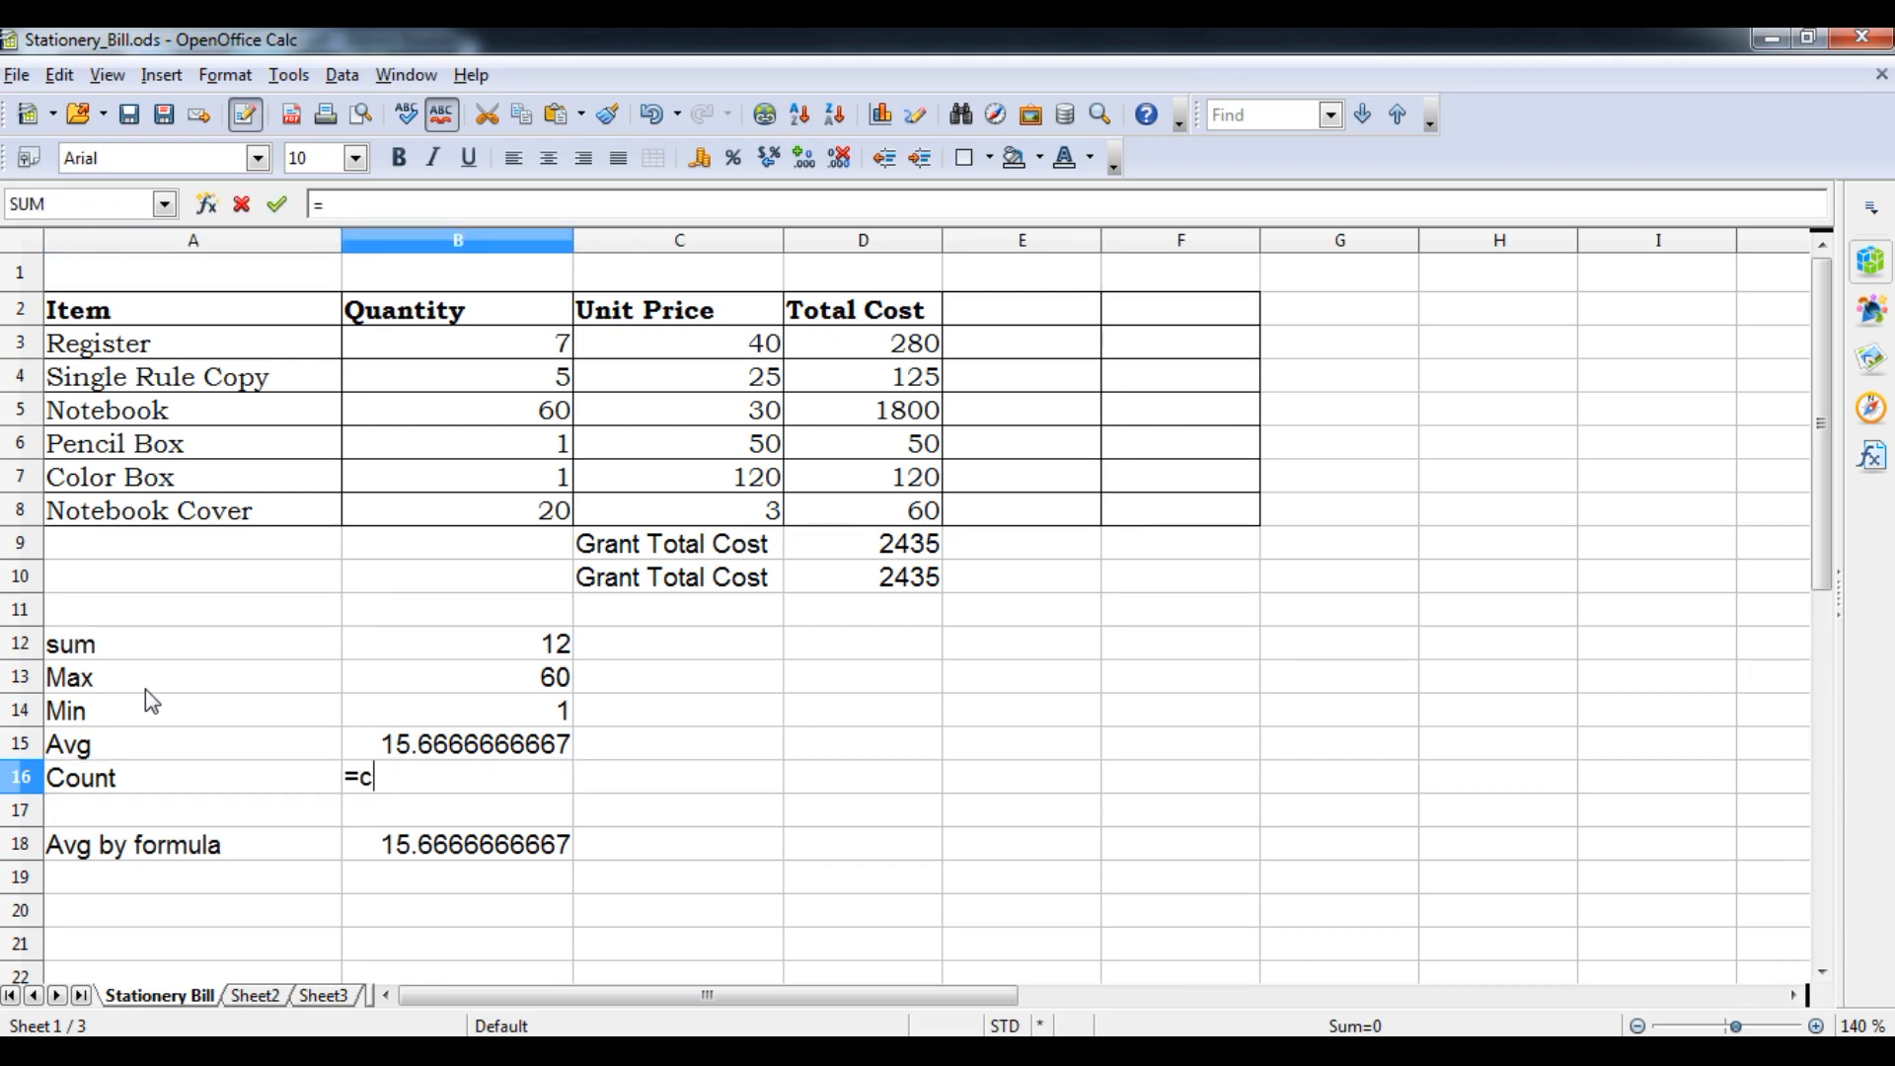
key("BackSpace")
key("BackSpace")
type("count(")
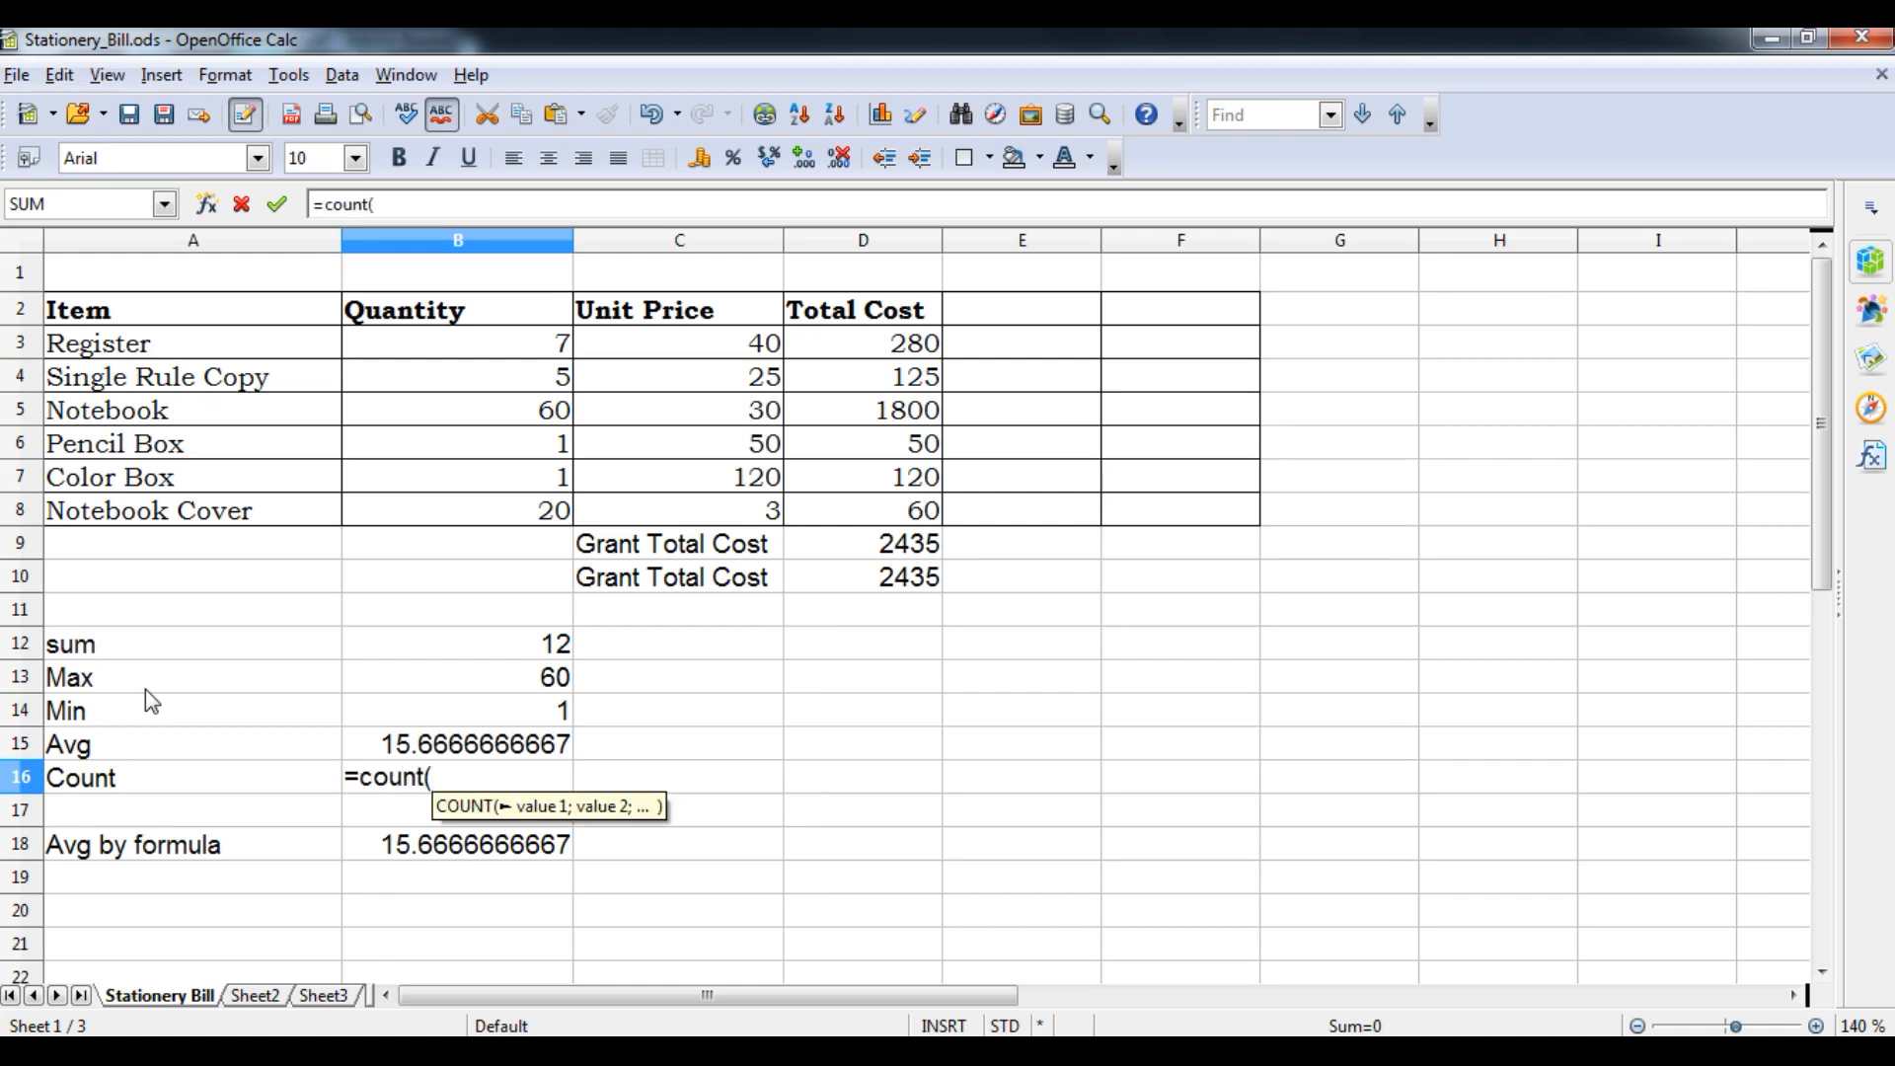
type("b3")
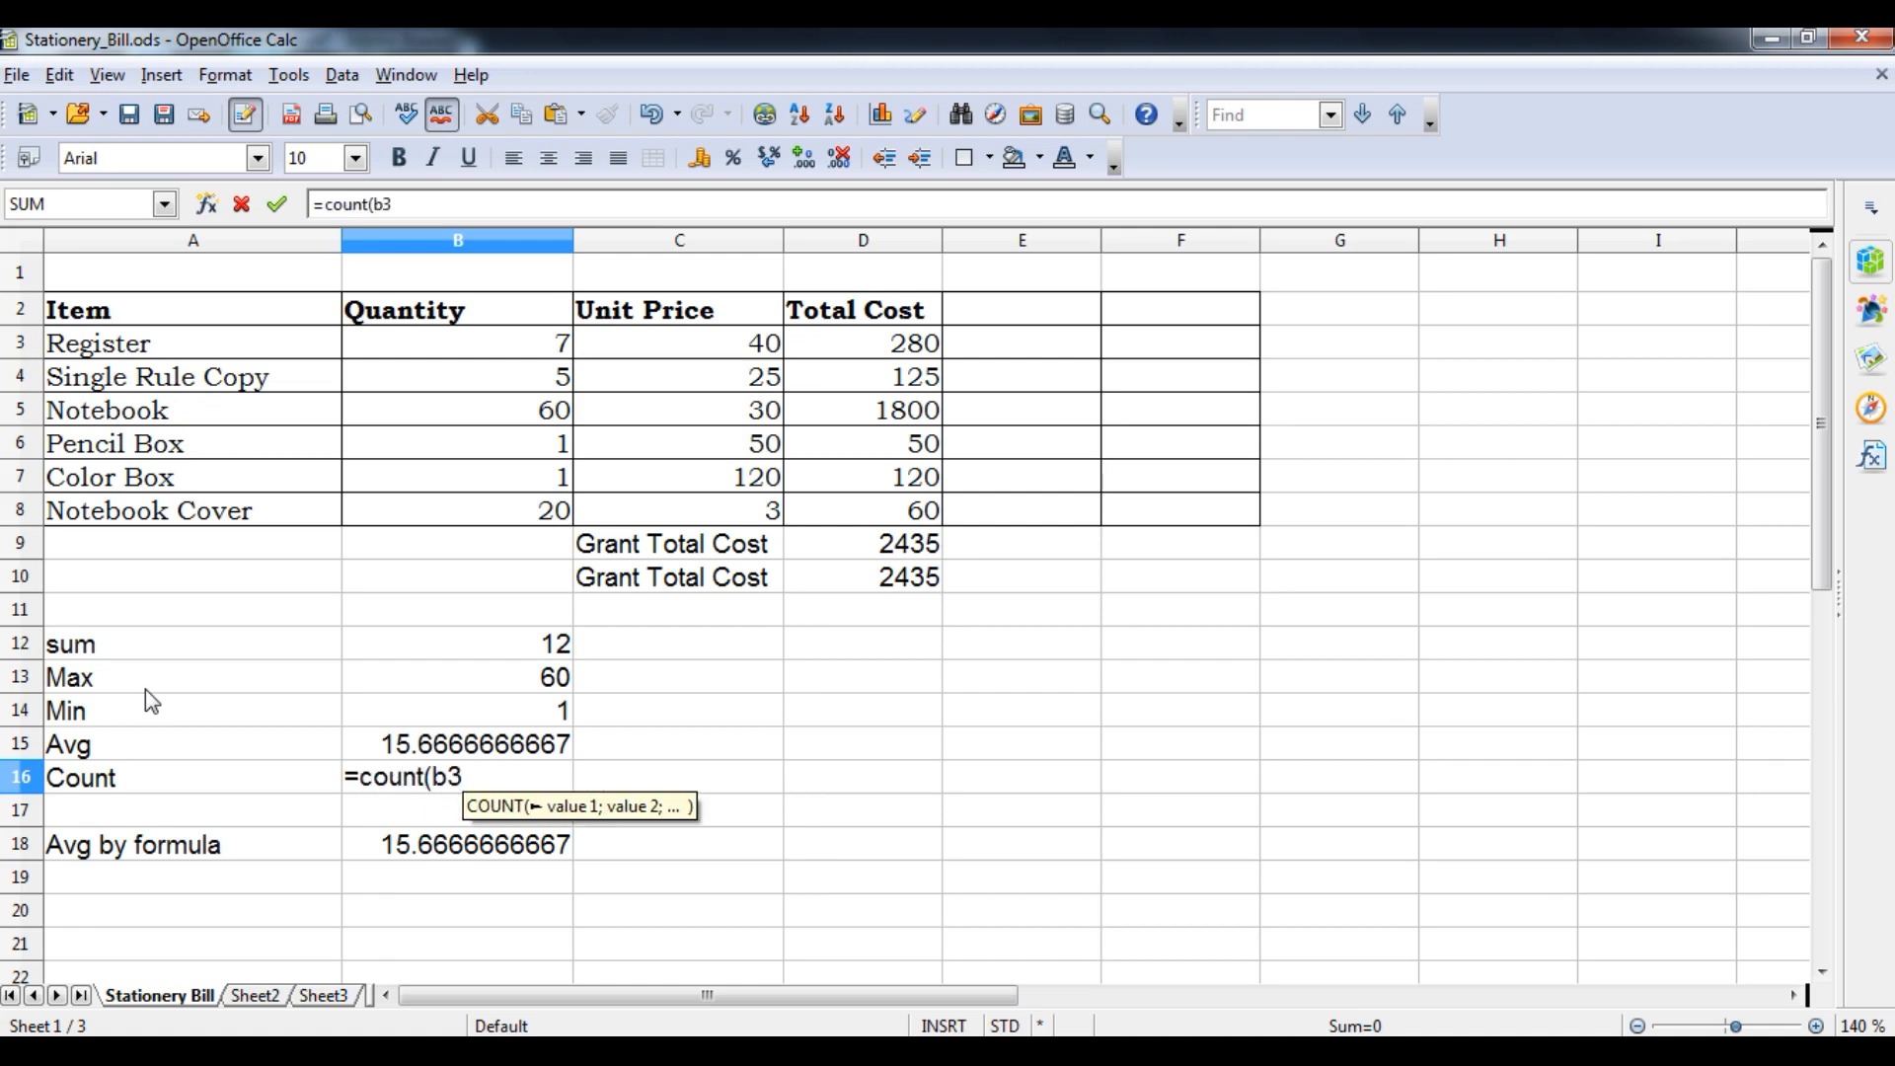
type(":b8)")
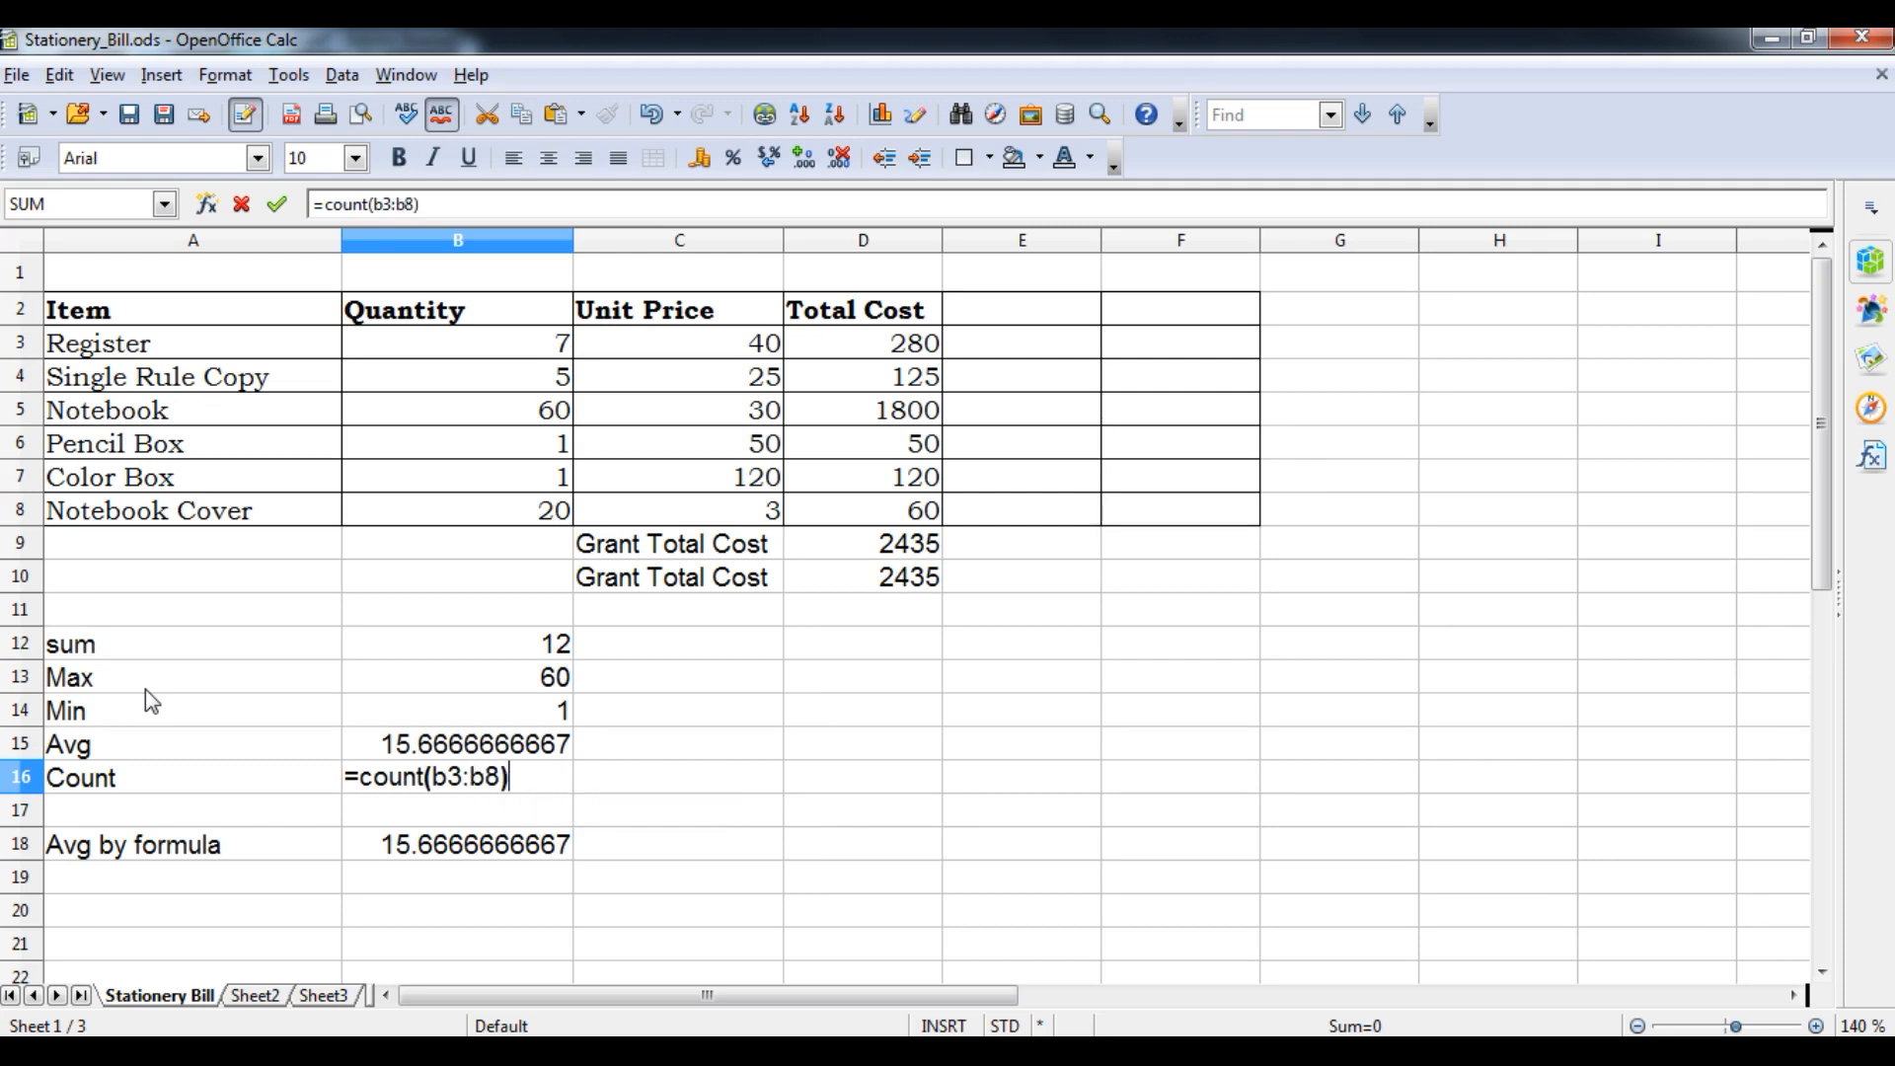
key("Return")
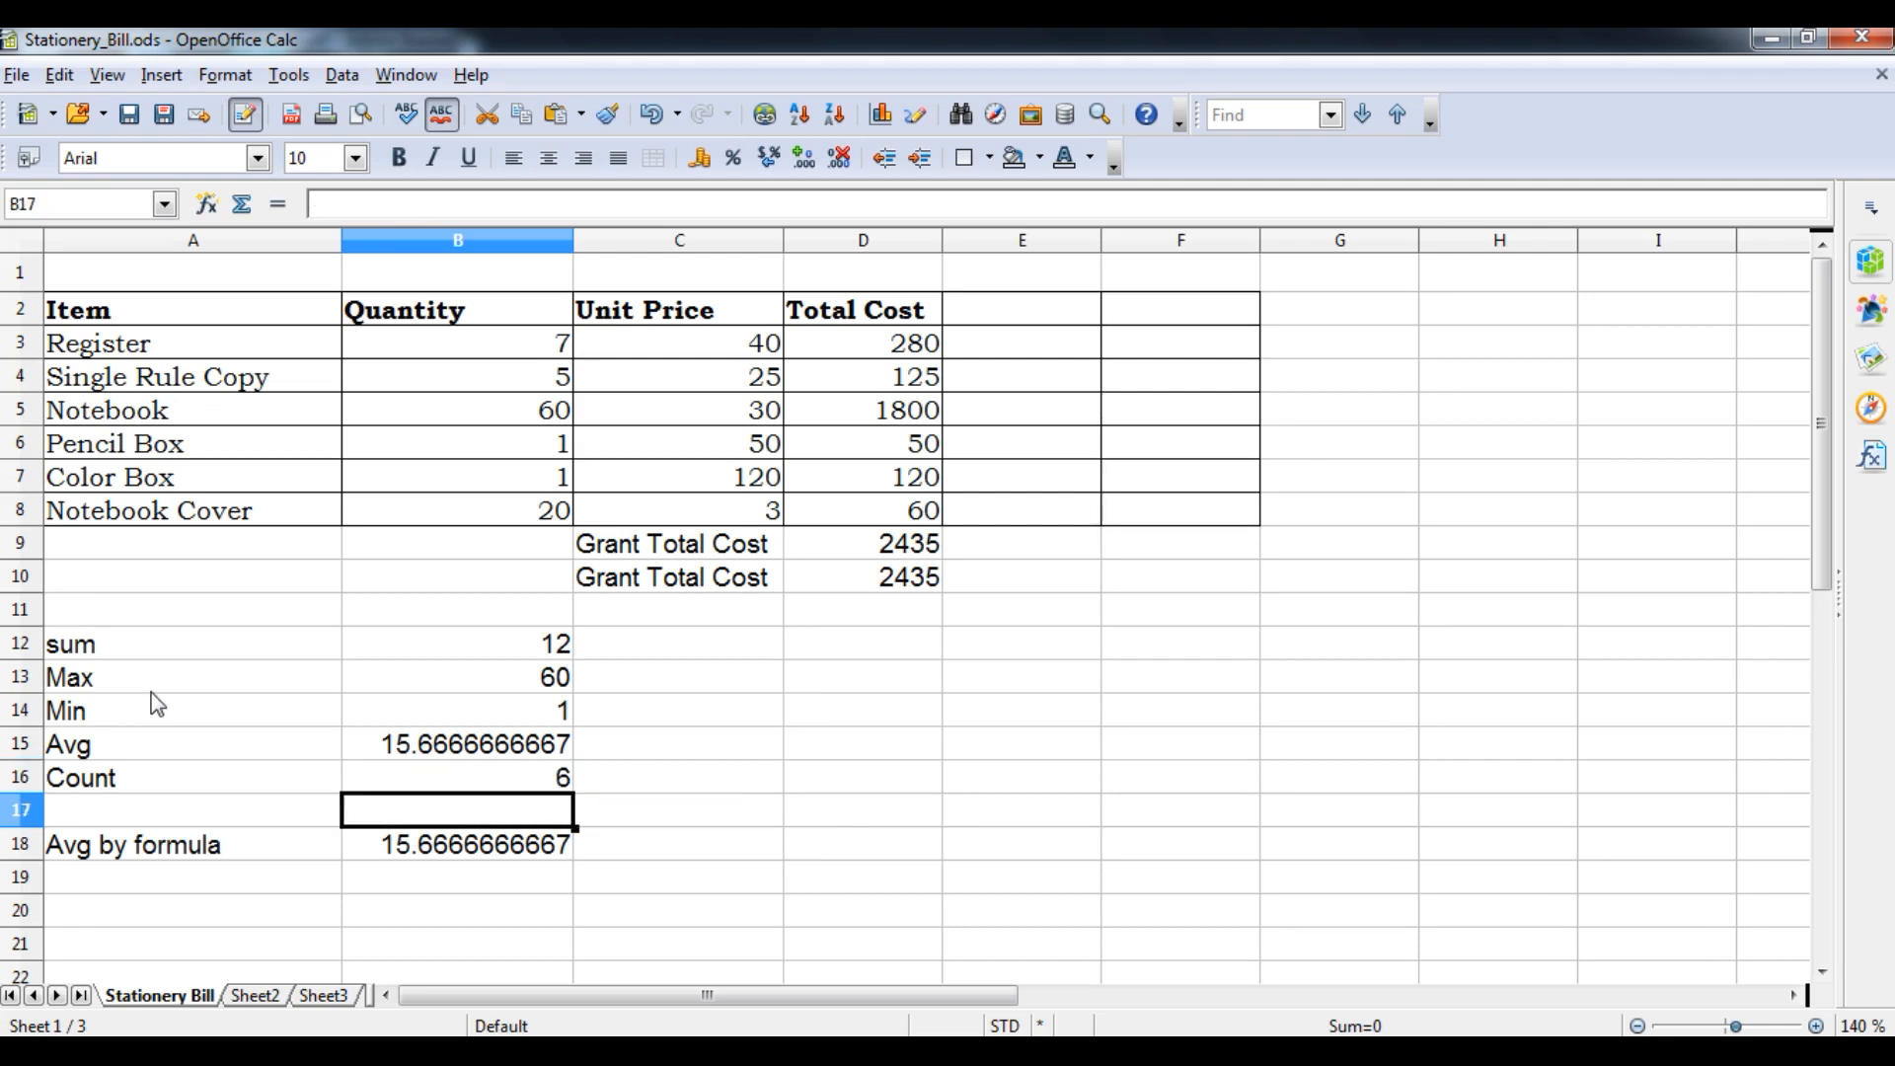
- Switch to the textbook PDF in Adobe Reader and review Table 4.4 of commonly used basic Calc functions
left_click(723, 1056)
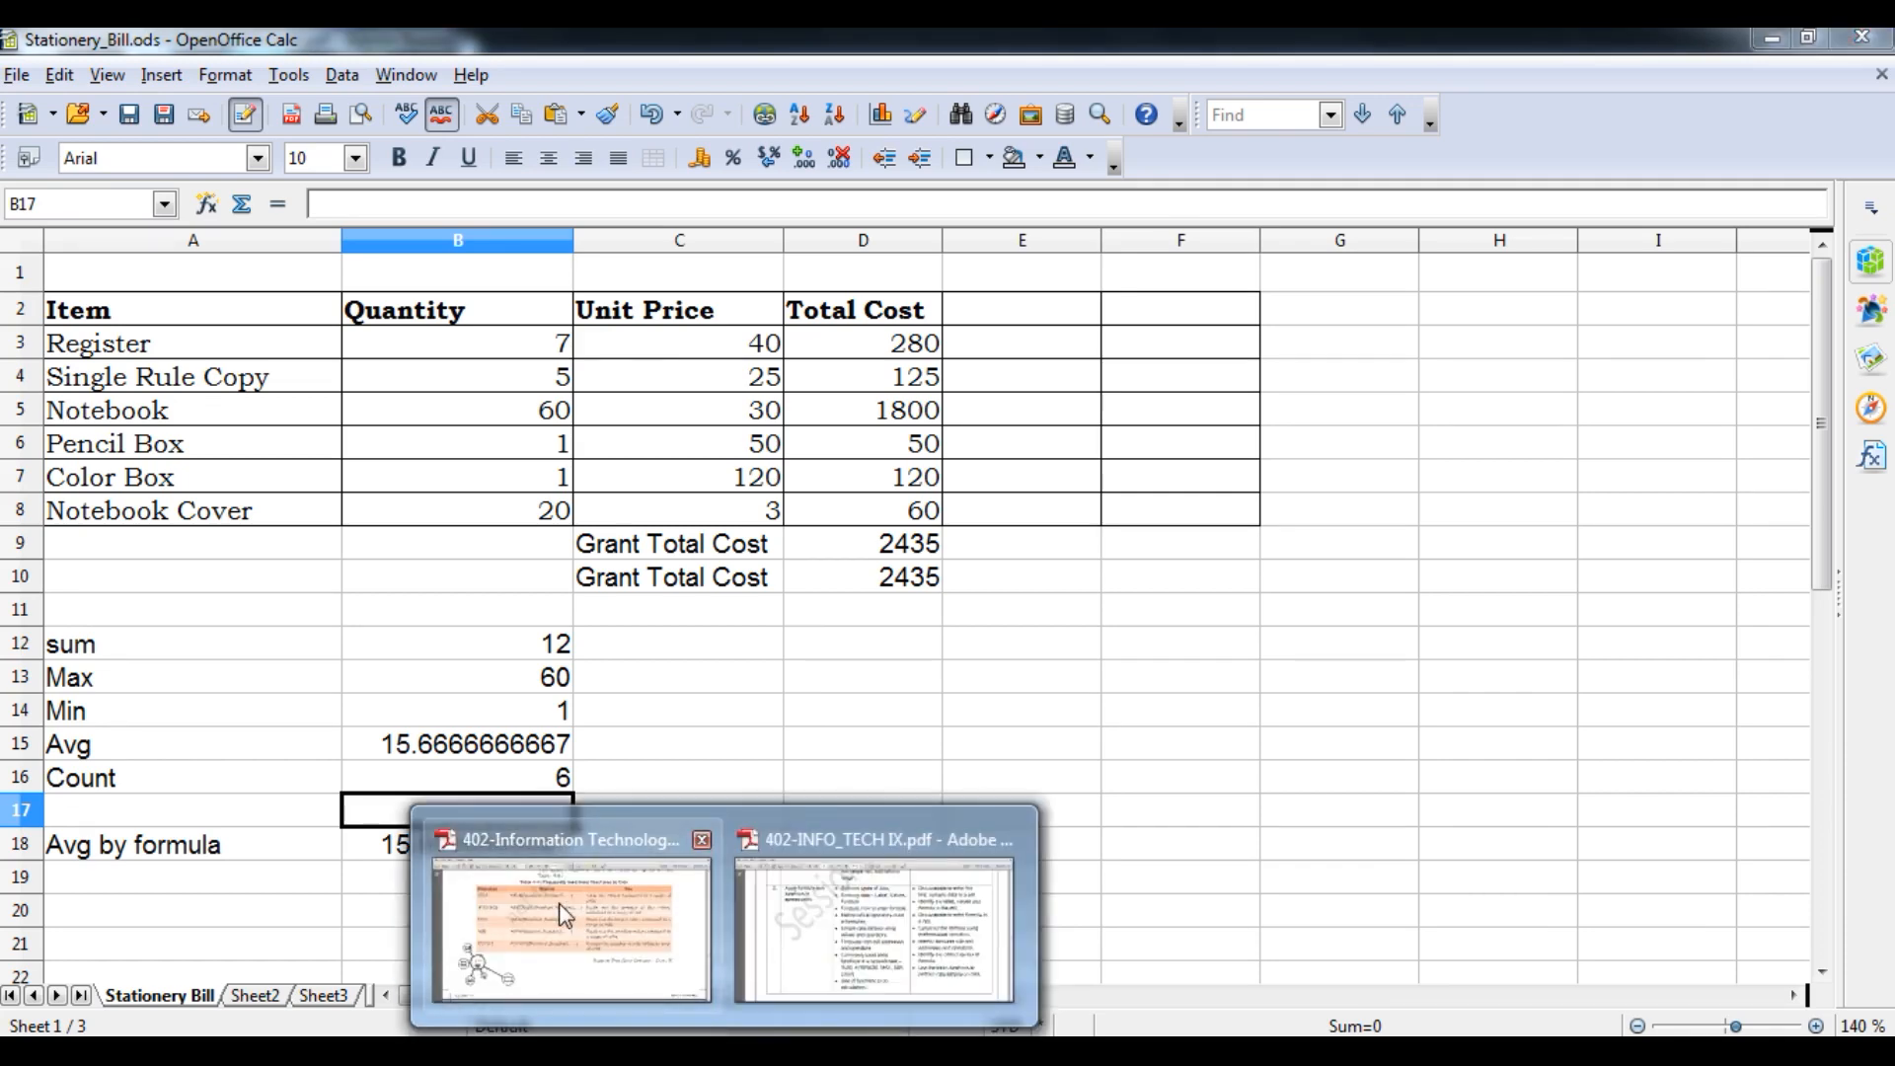
left_click(562, 910)
scroll(873, 718, "down", 5)
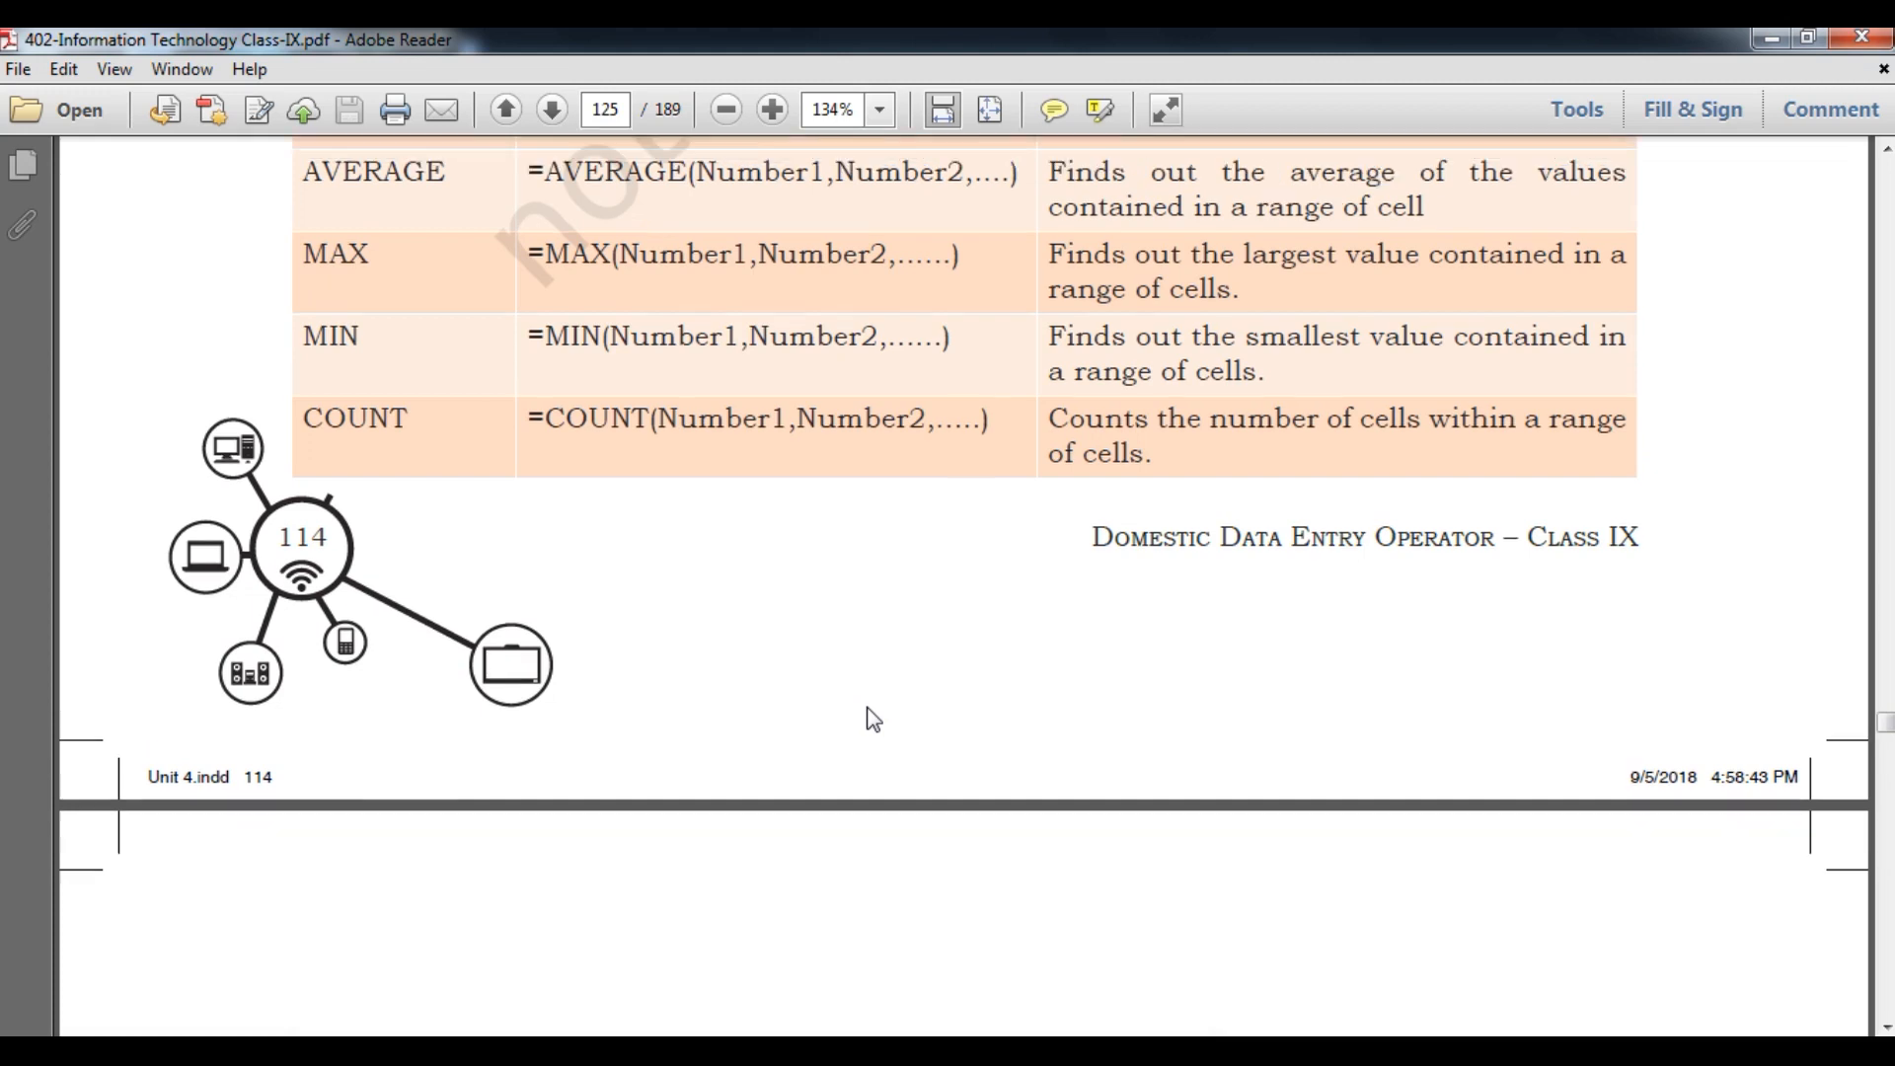
scroll(872, 718, "up", 4)
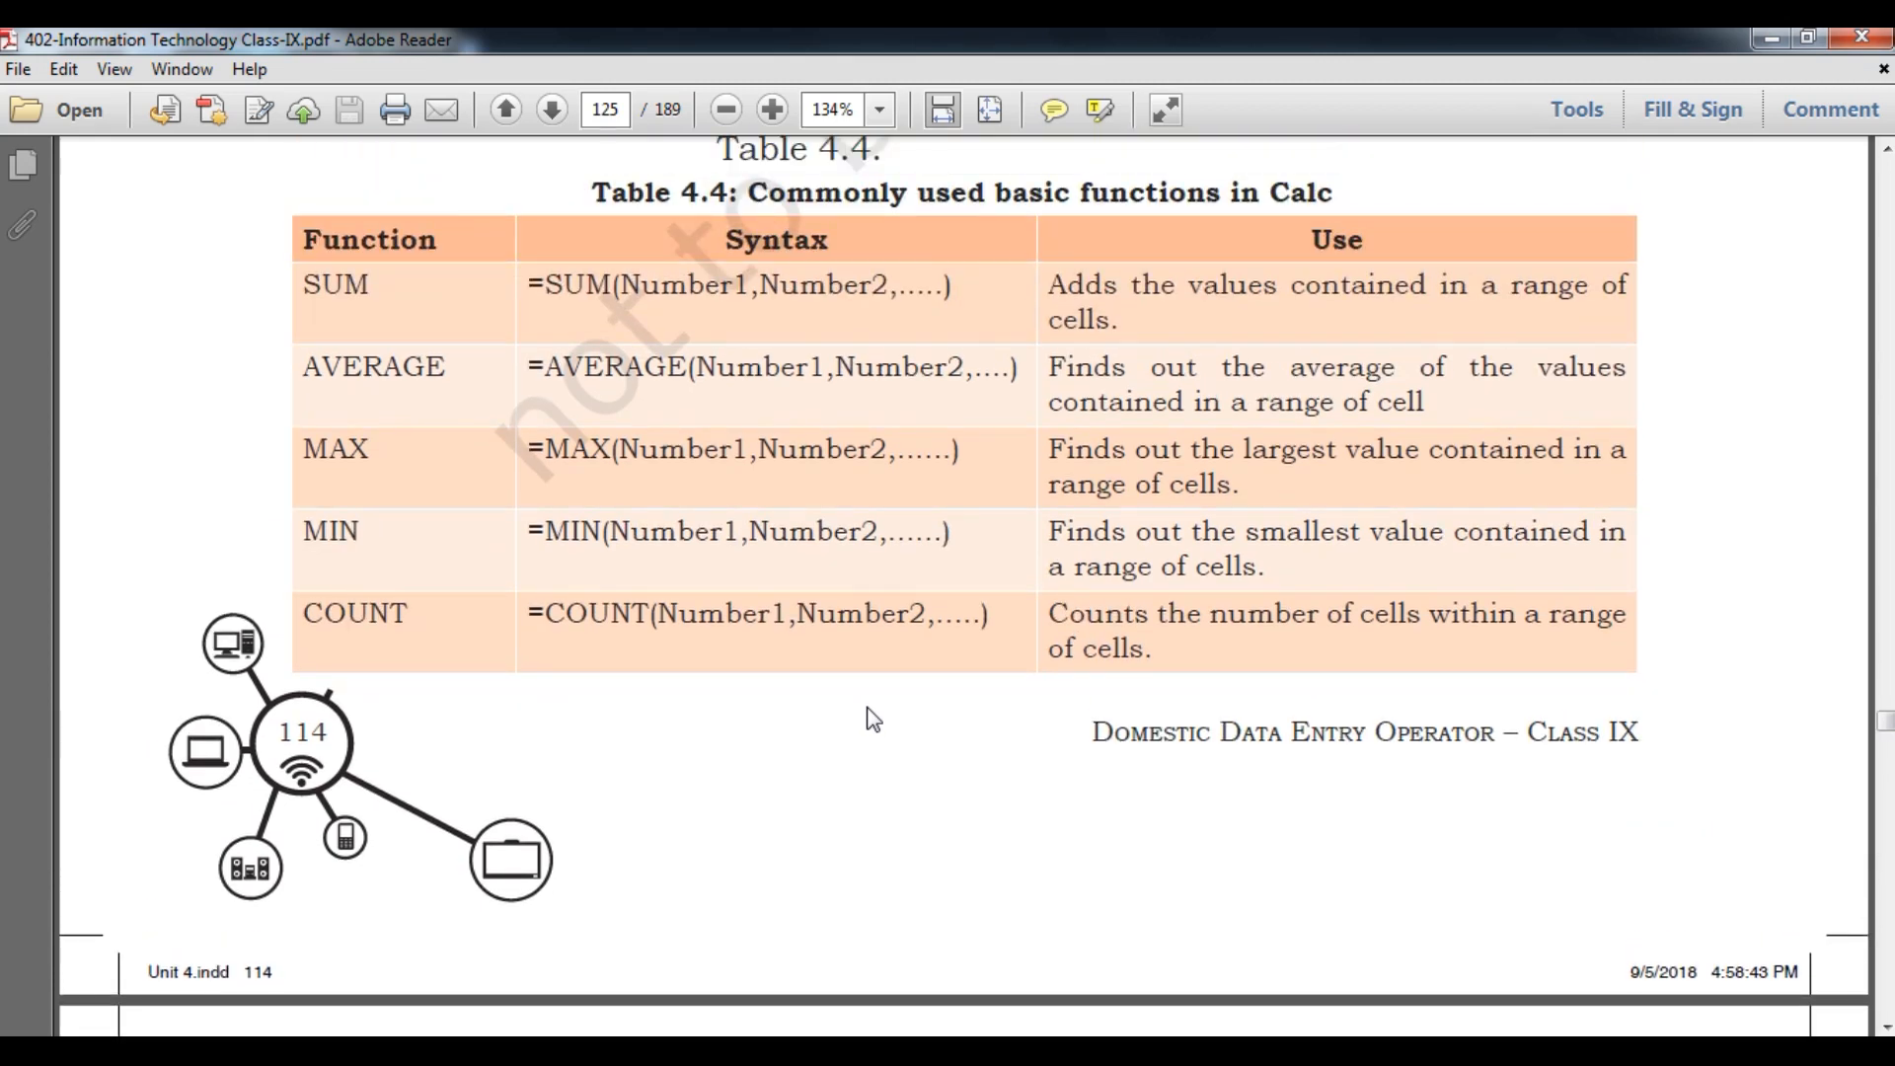